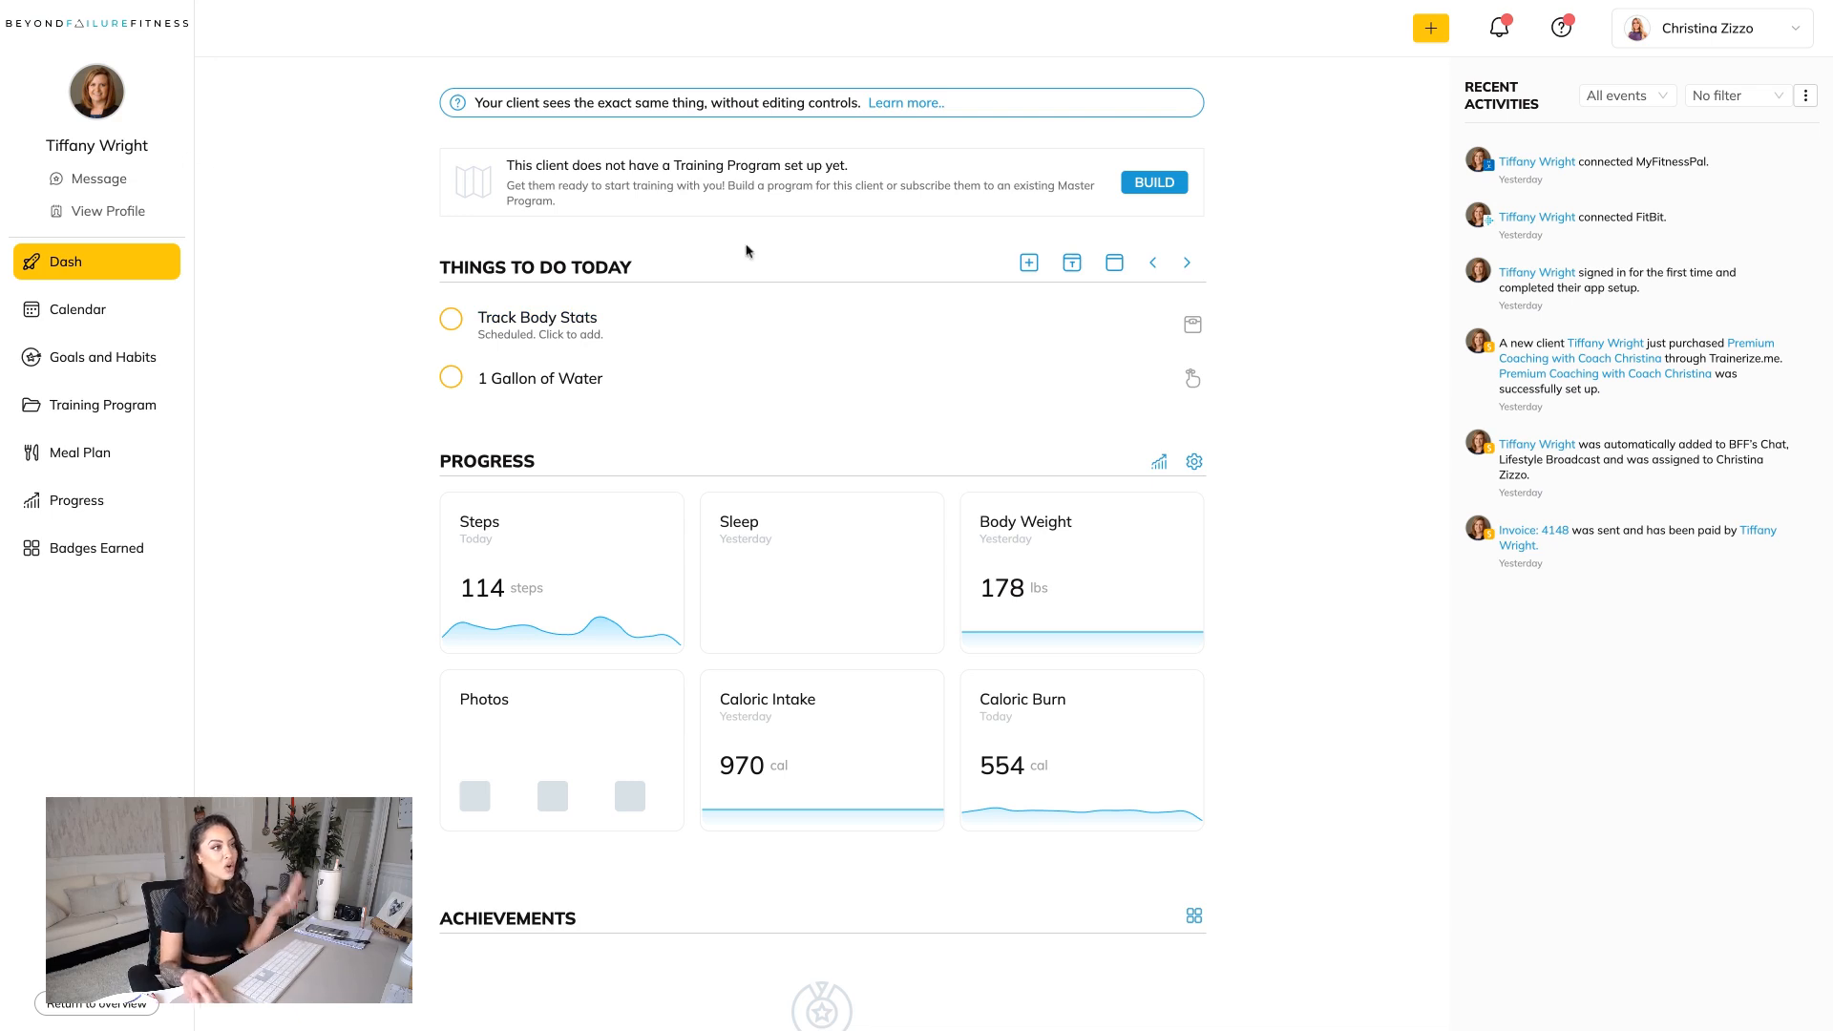
Open the client's profile and review the summary for last sign-in, connected apps, product and personal details.
left_click(108, 214)
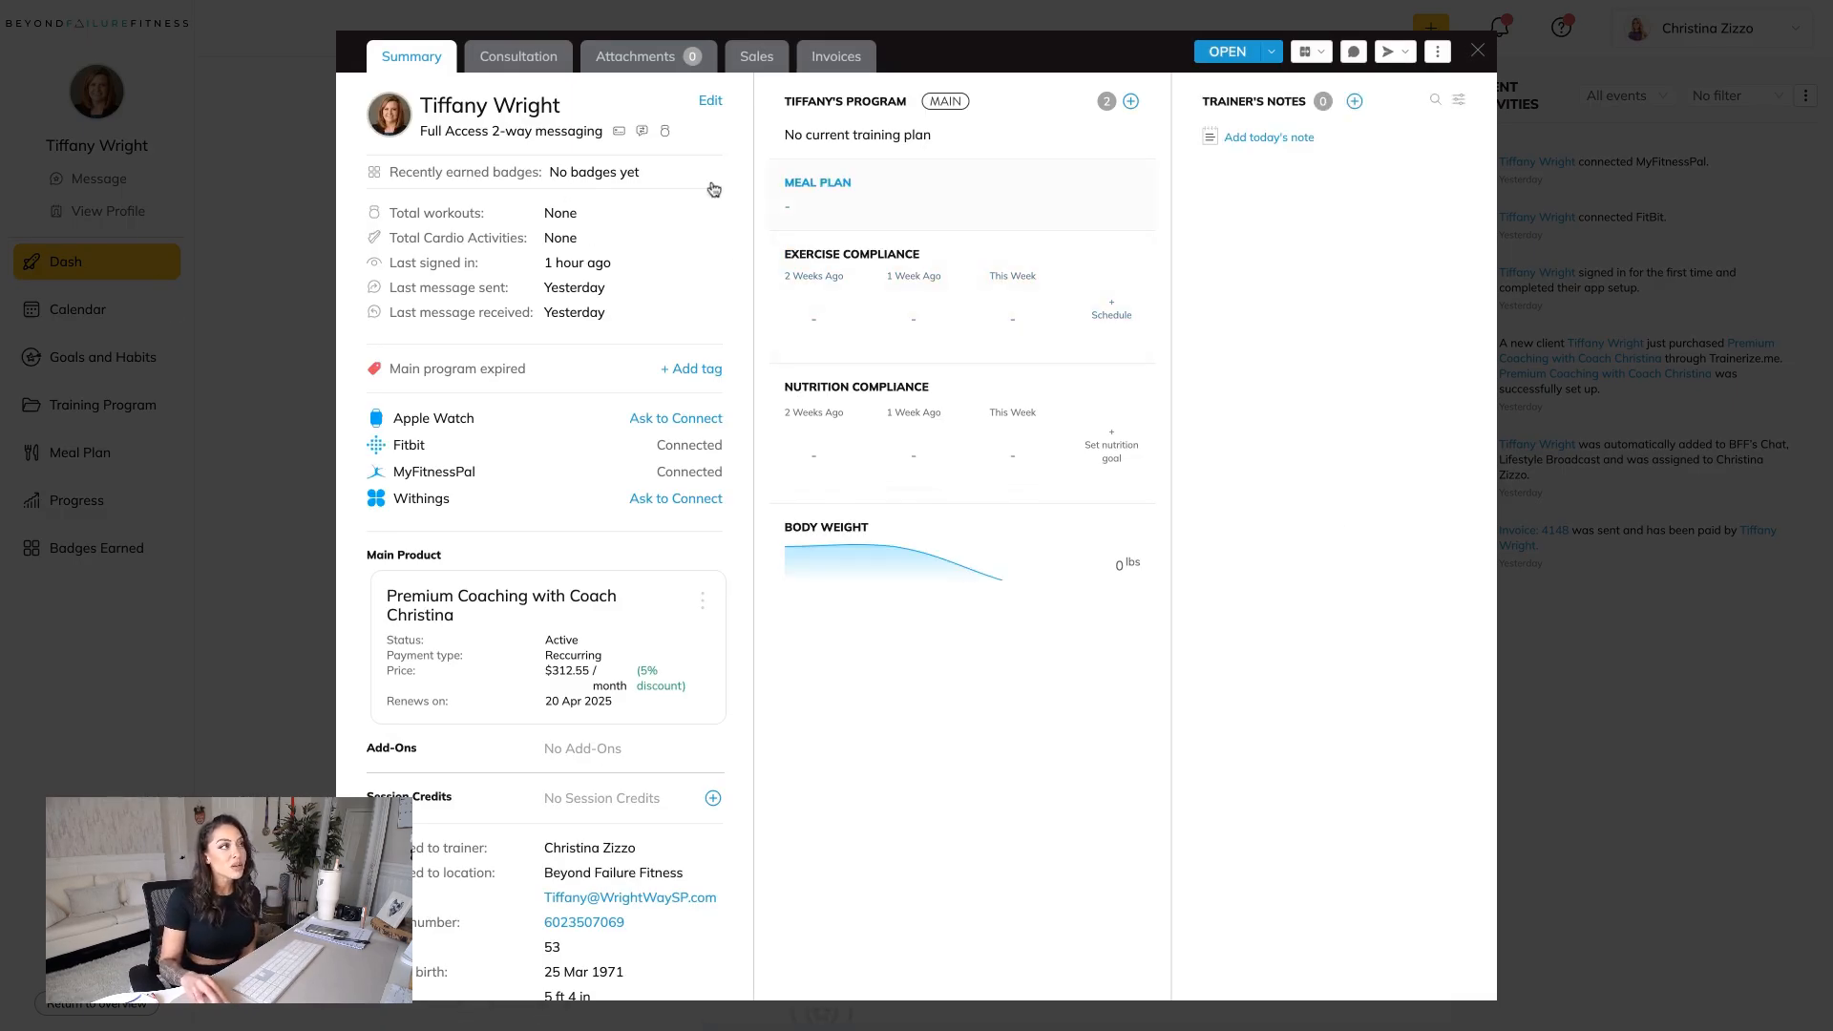
left_click_drag(619, 275, 603, 254)
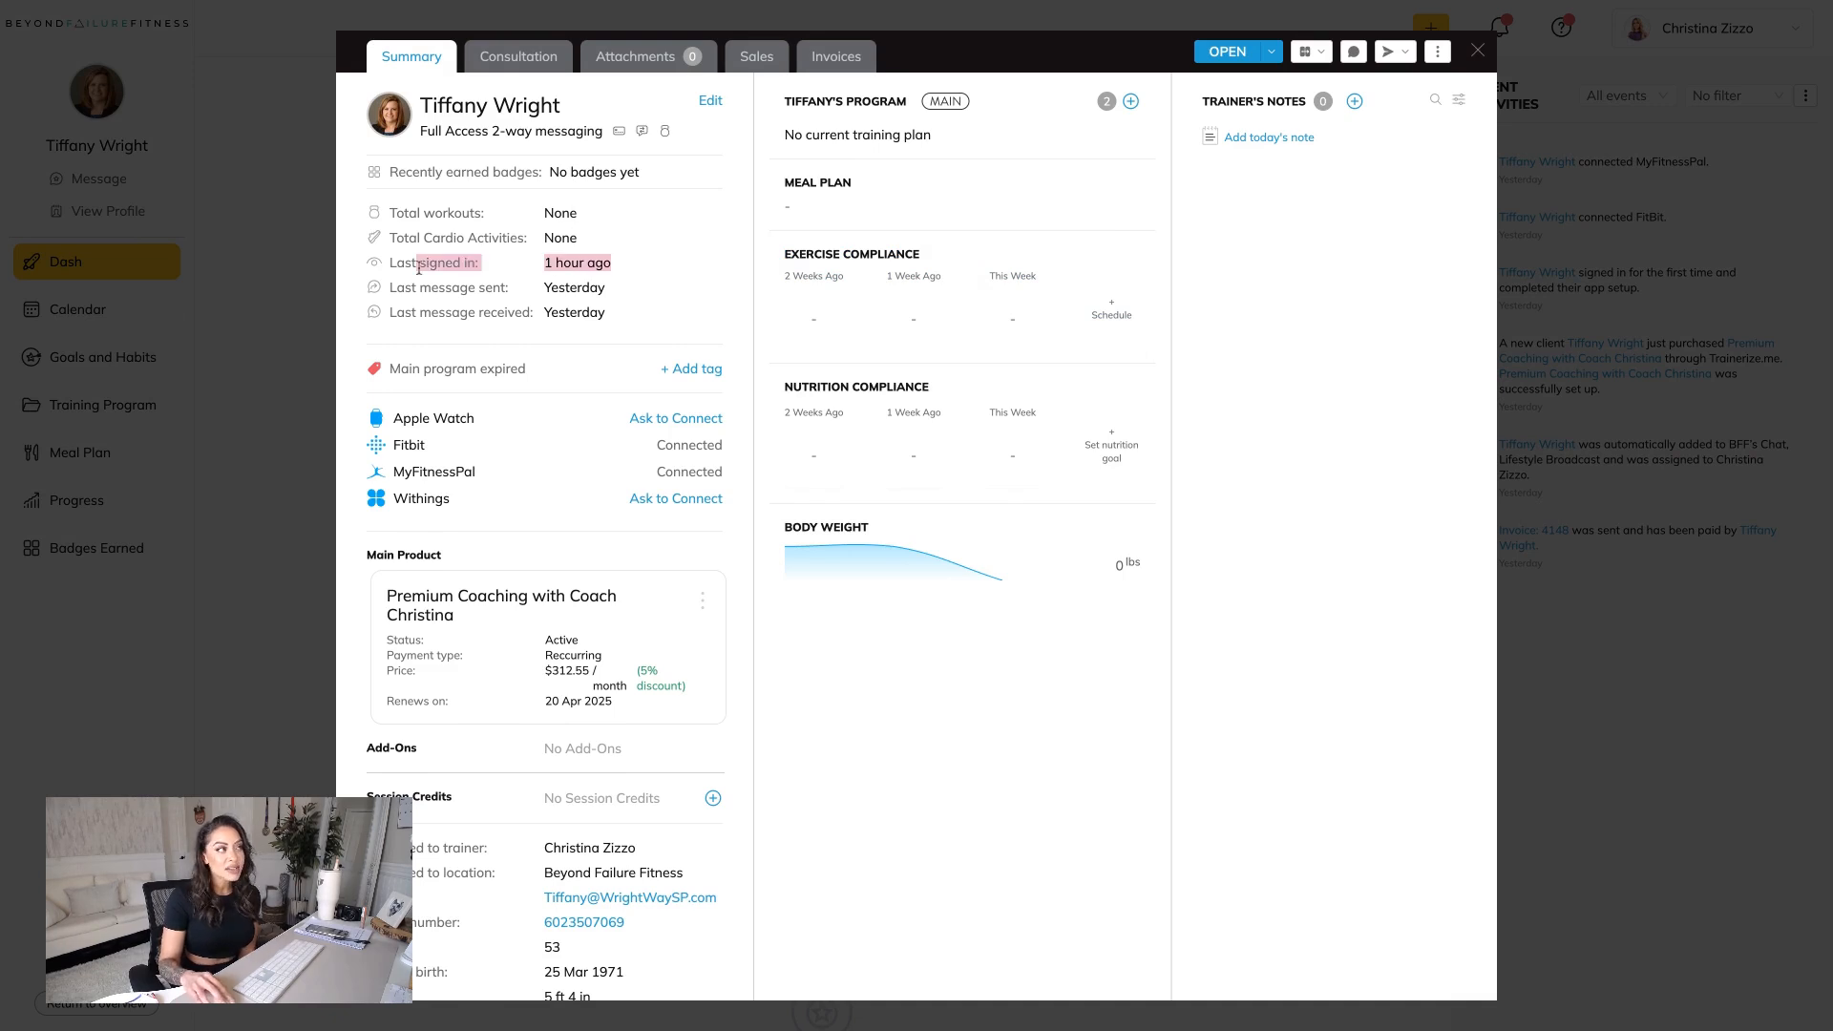
scroll(668, 382, "down", 3)
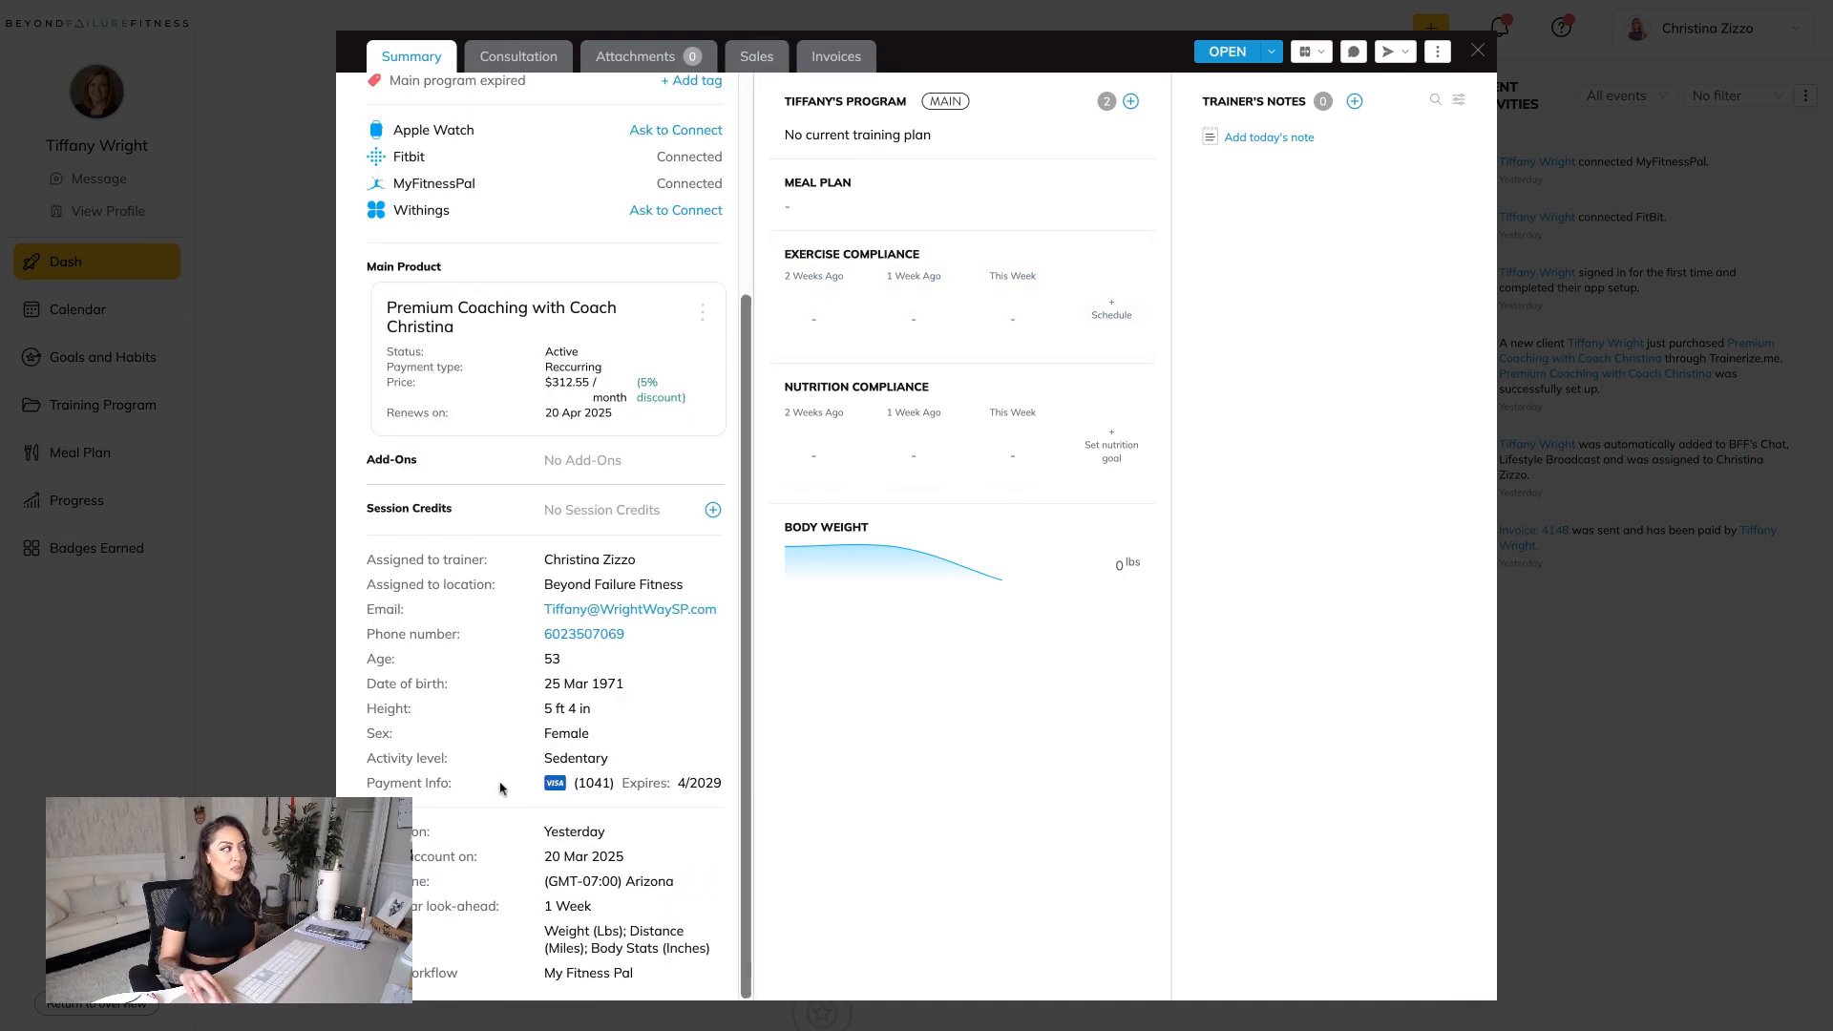
scroll(624, 344, "up", 1)
scroll(622, 353, "up", 3)
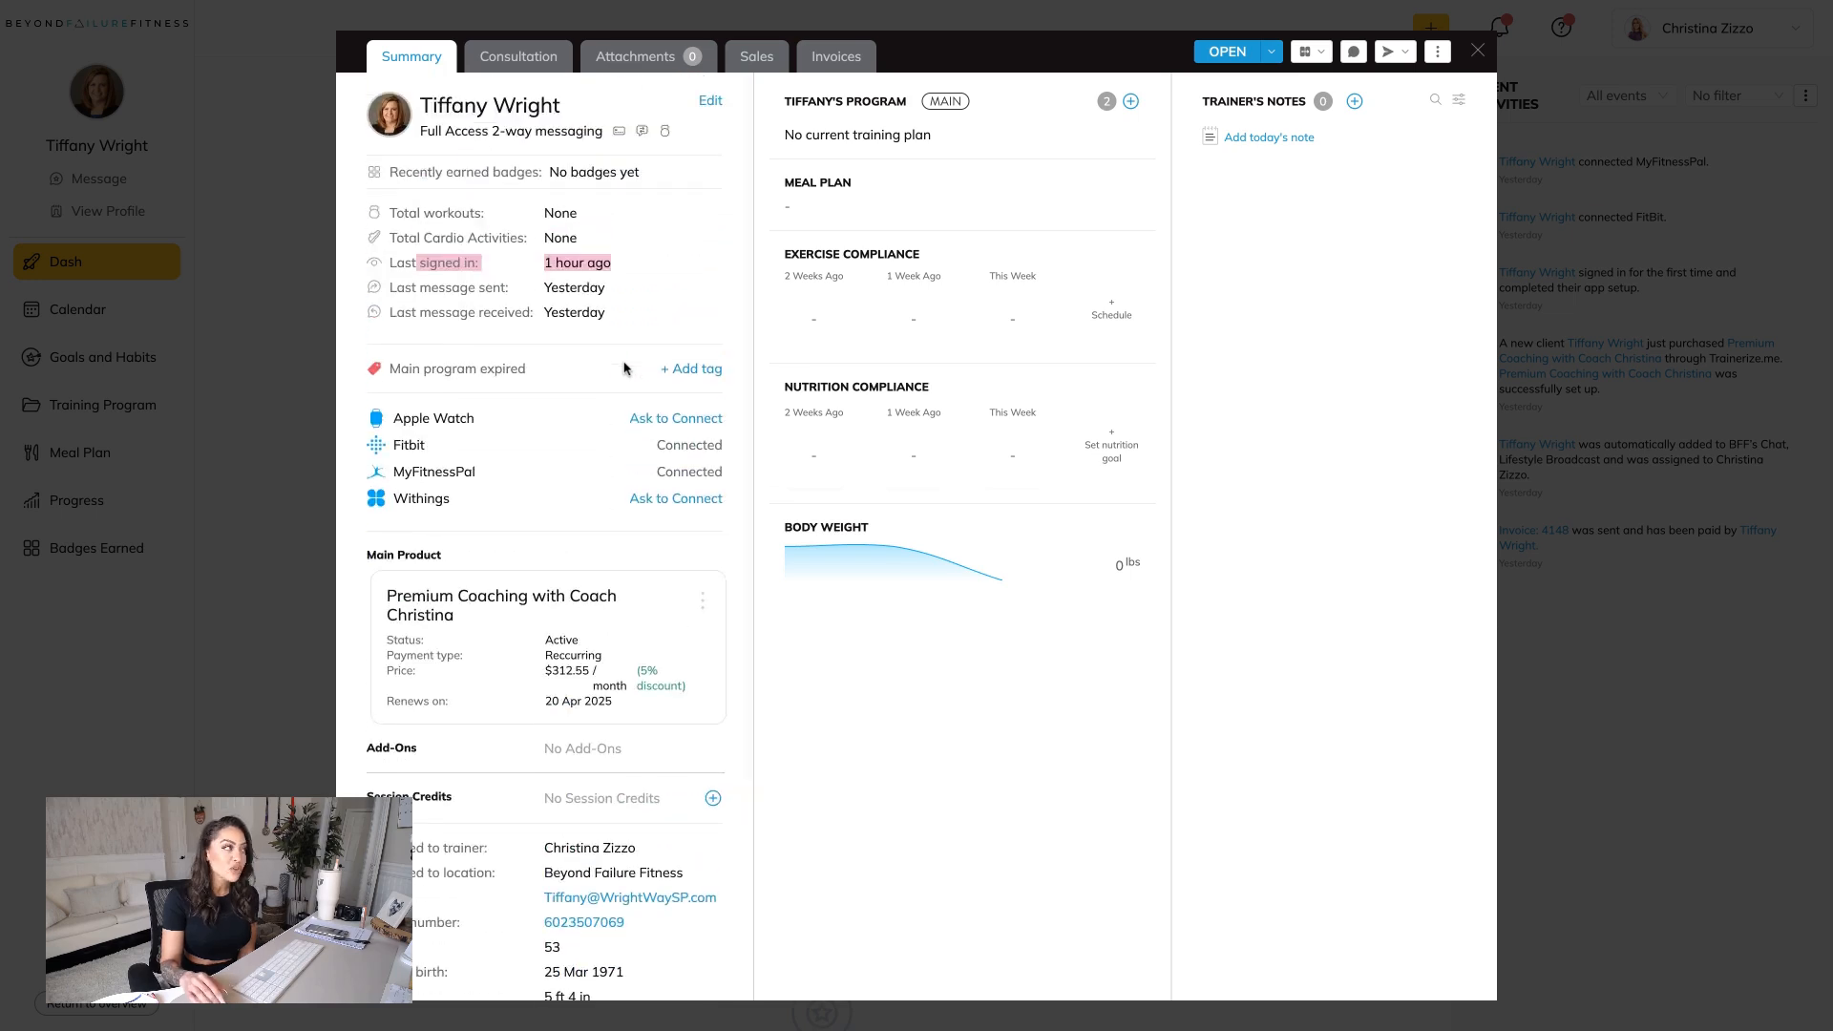
Open the client's consultation form responses and check the options for sending them a form.
left_click(520, 60)
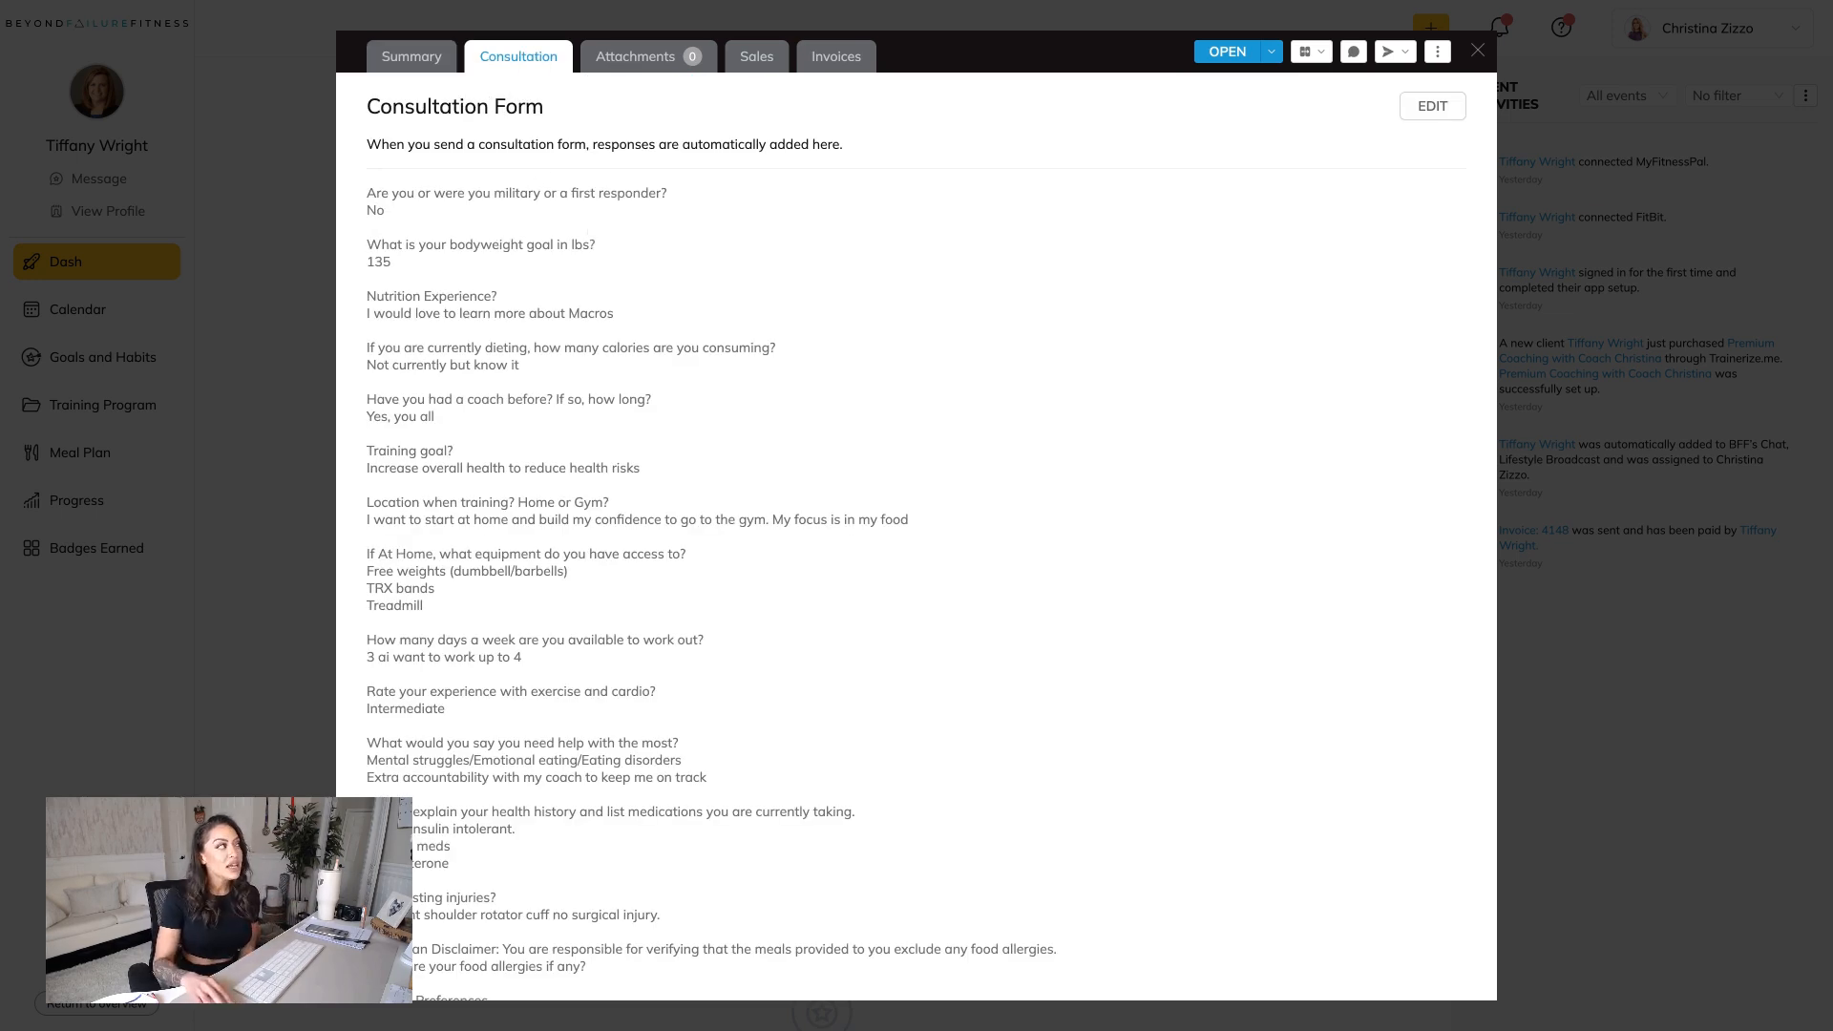
scroll(536, 213, "down", 1)
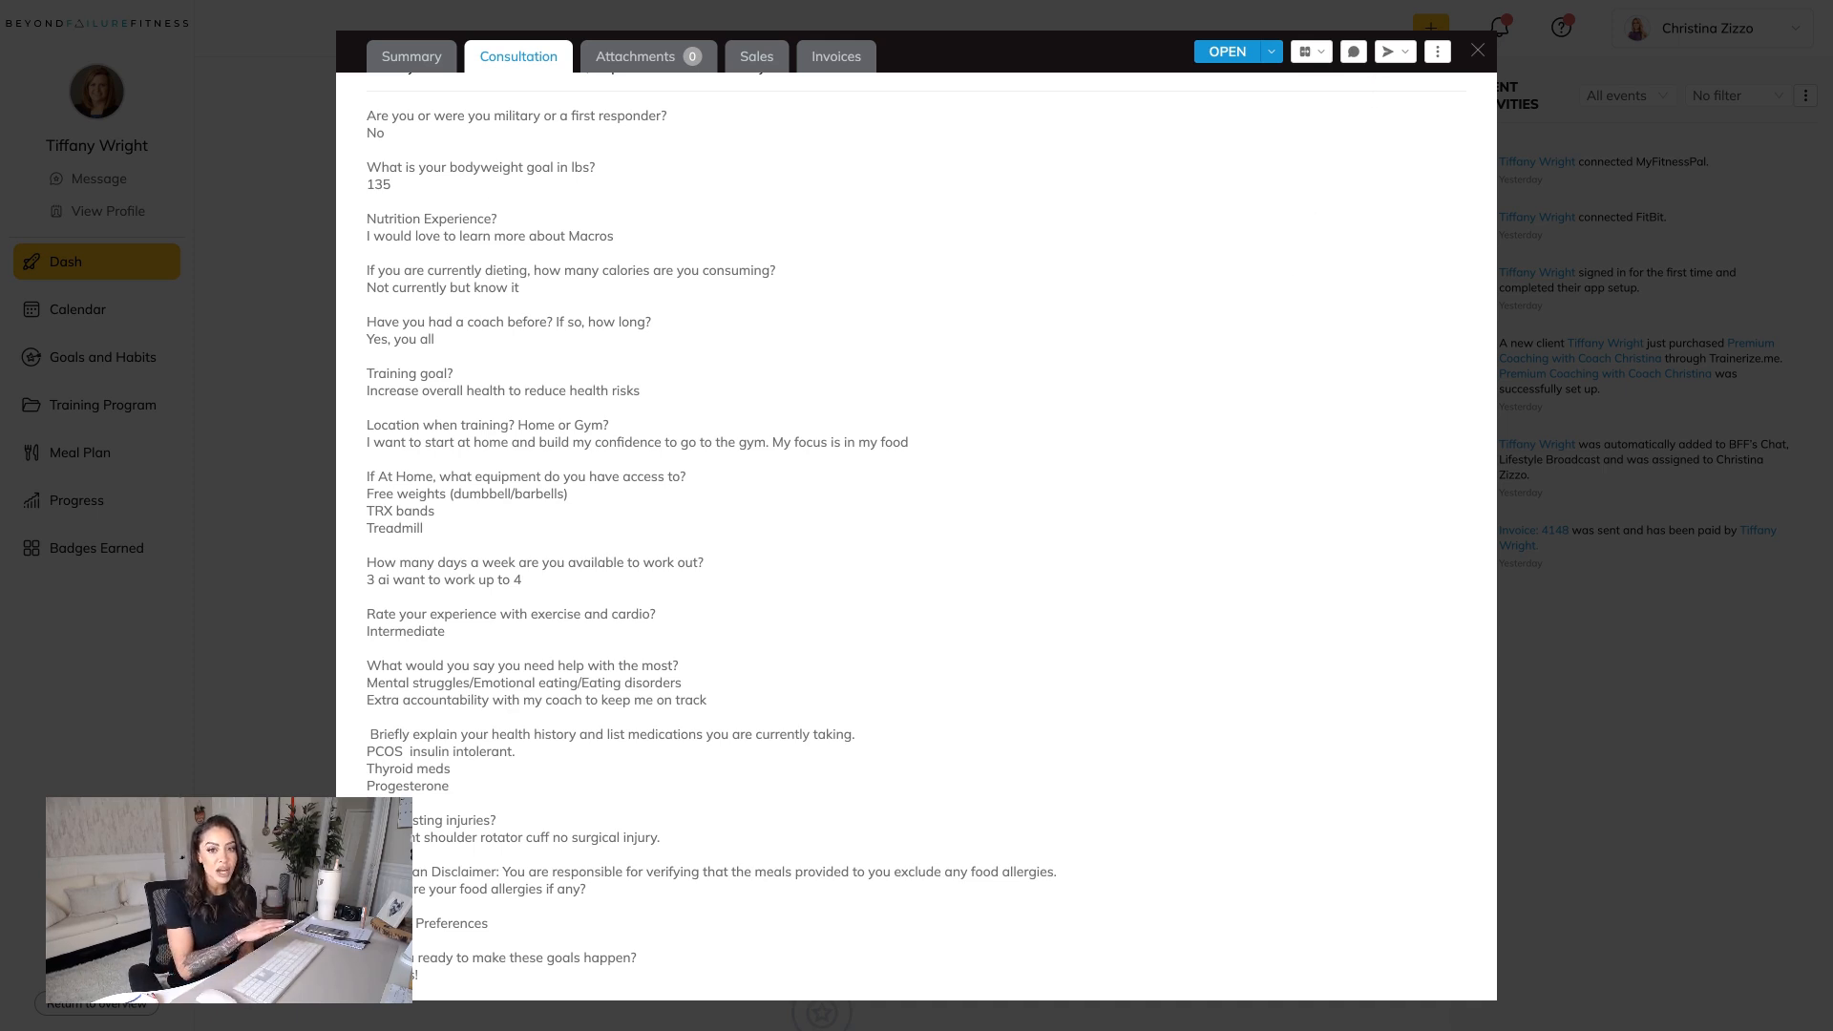
left_click(1405, 55)
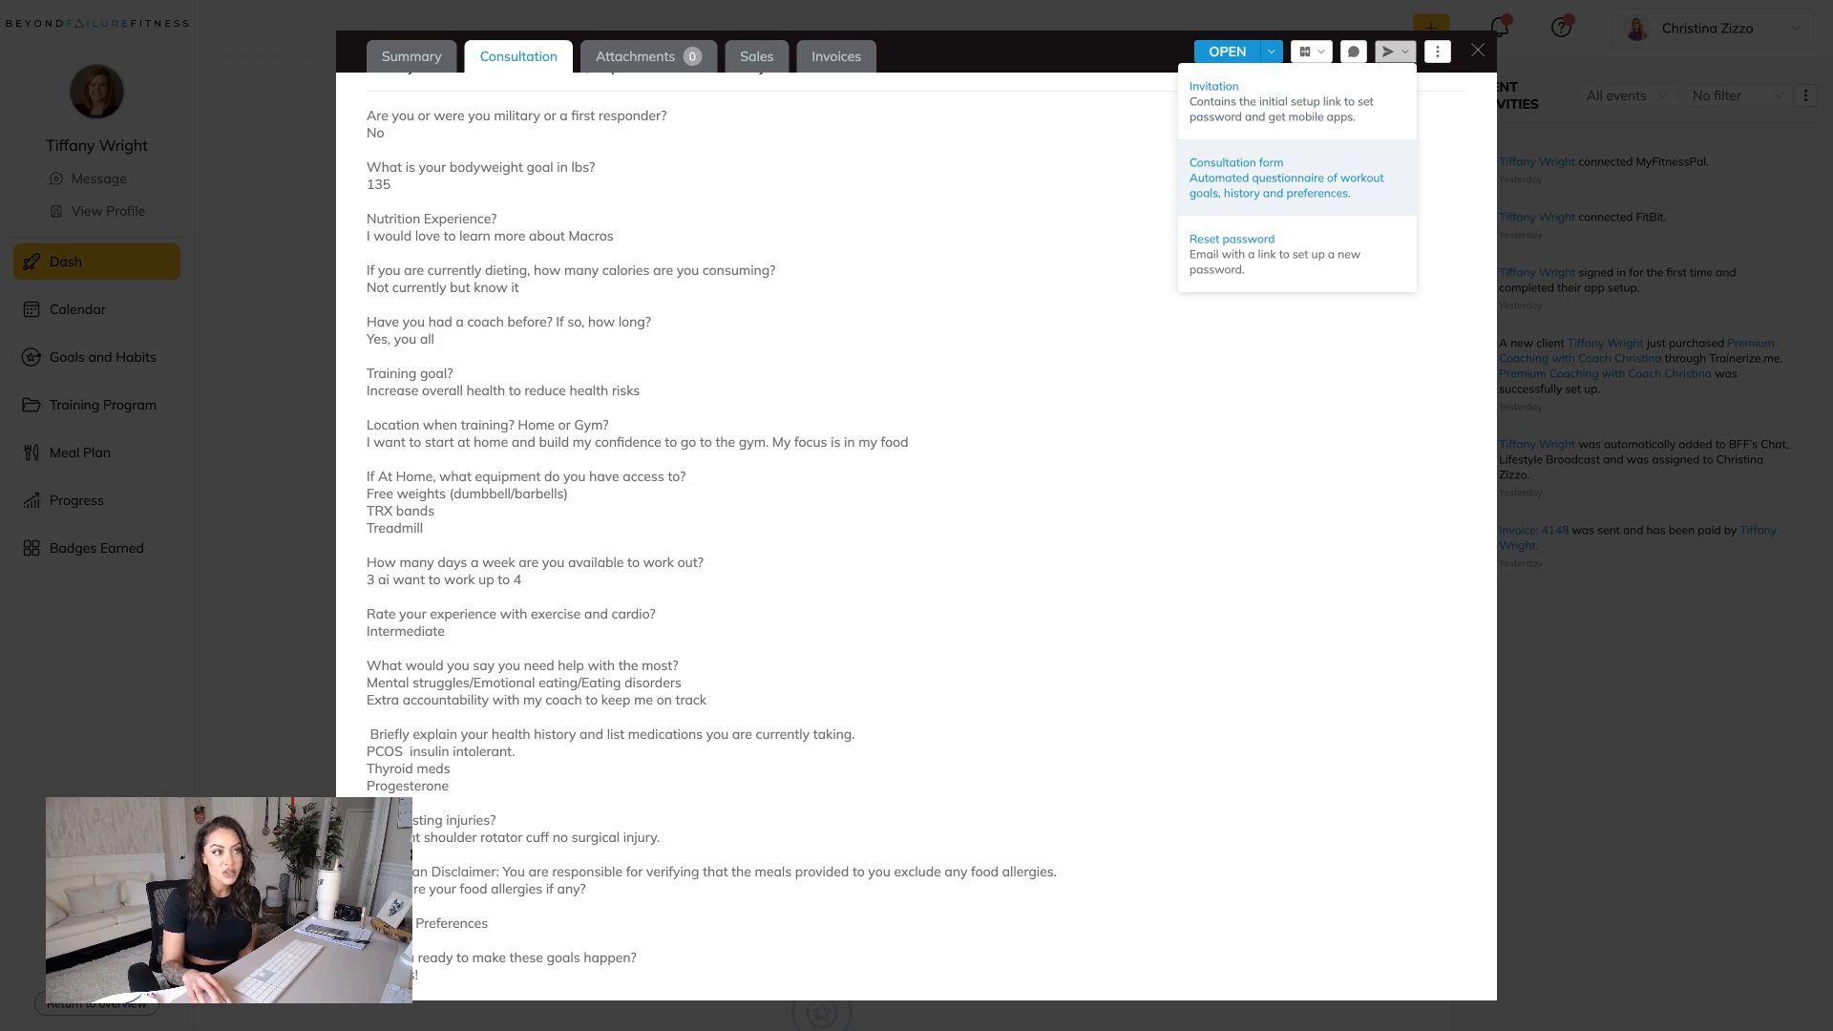
left_click(1009, 251)
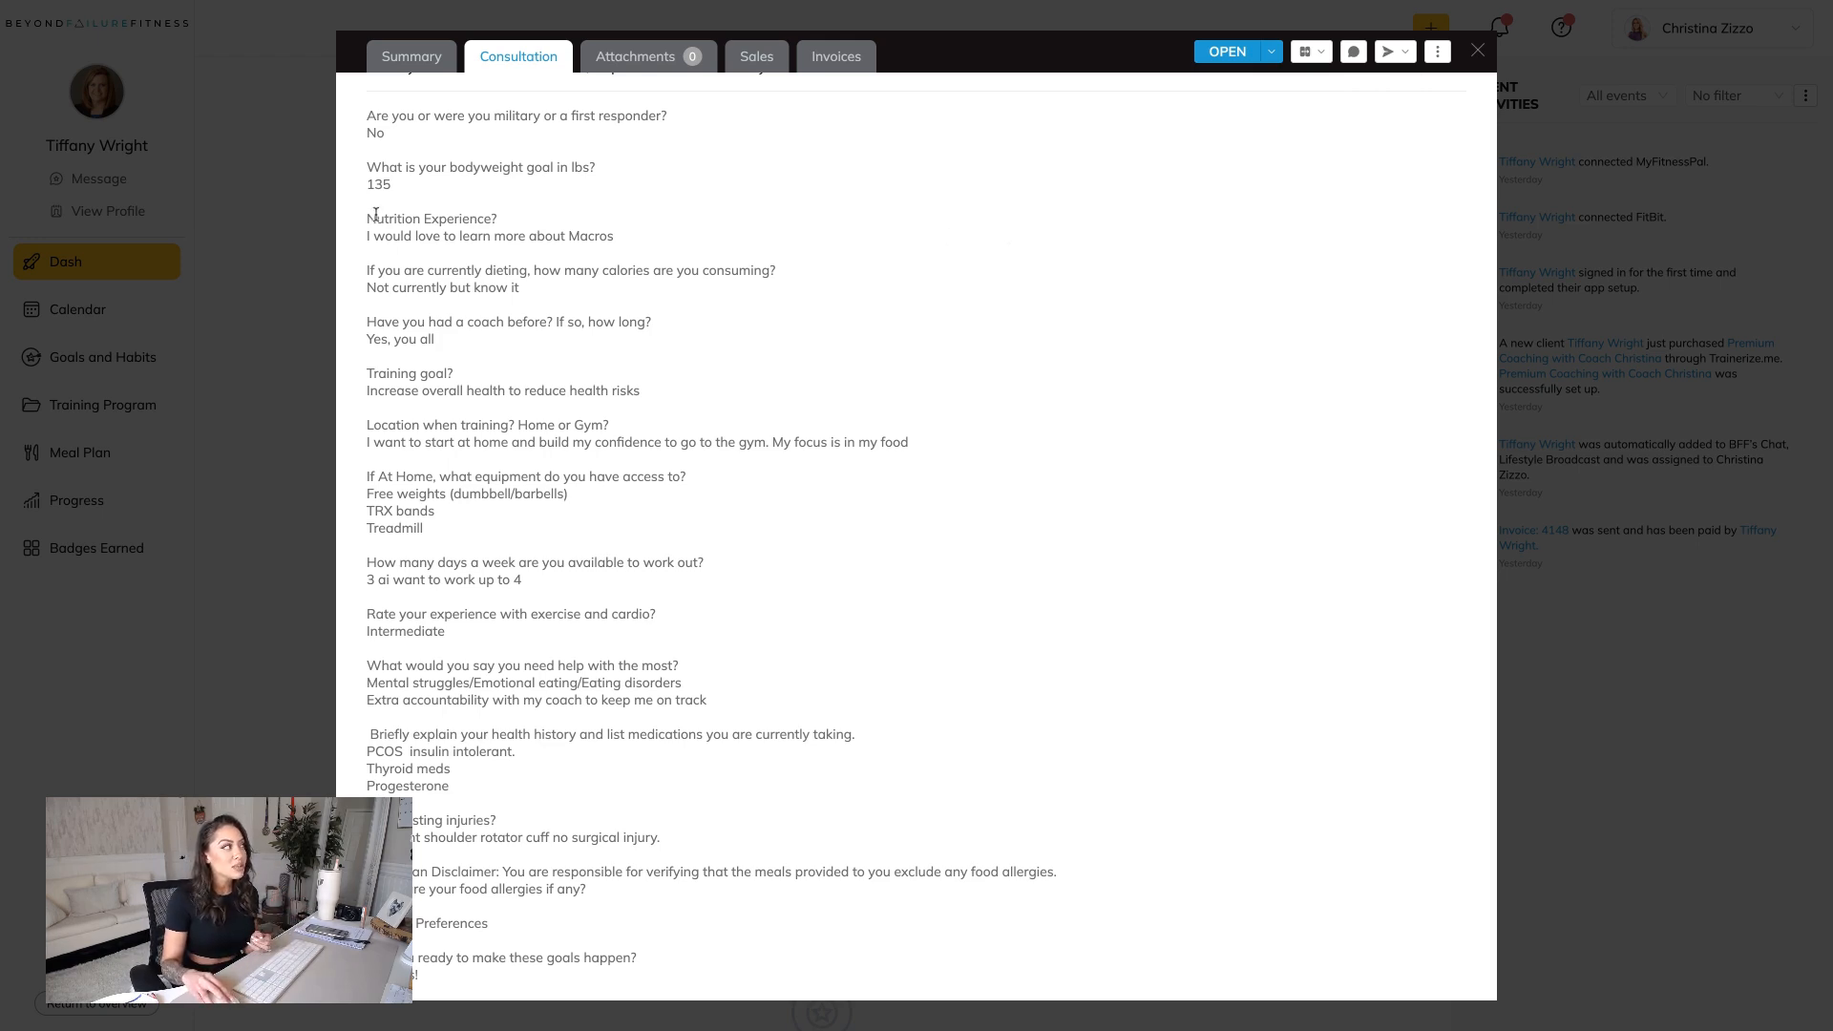
Review the consultation answers on nutrition experience, home equipment, workout days, exercise experience, and health history with medications.
left_click_drag(424, 240, 595, 238)
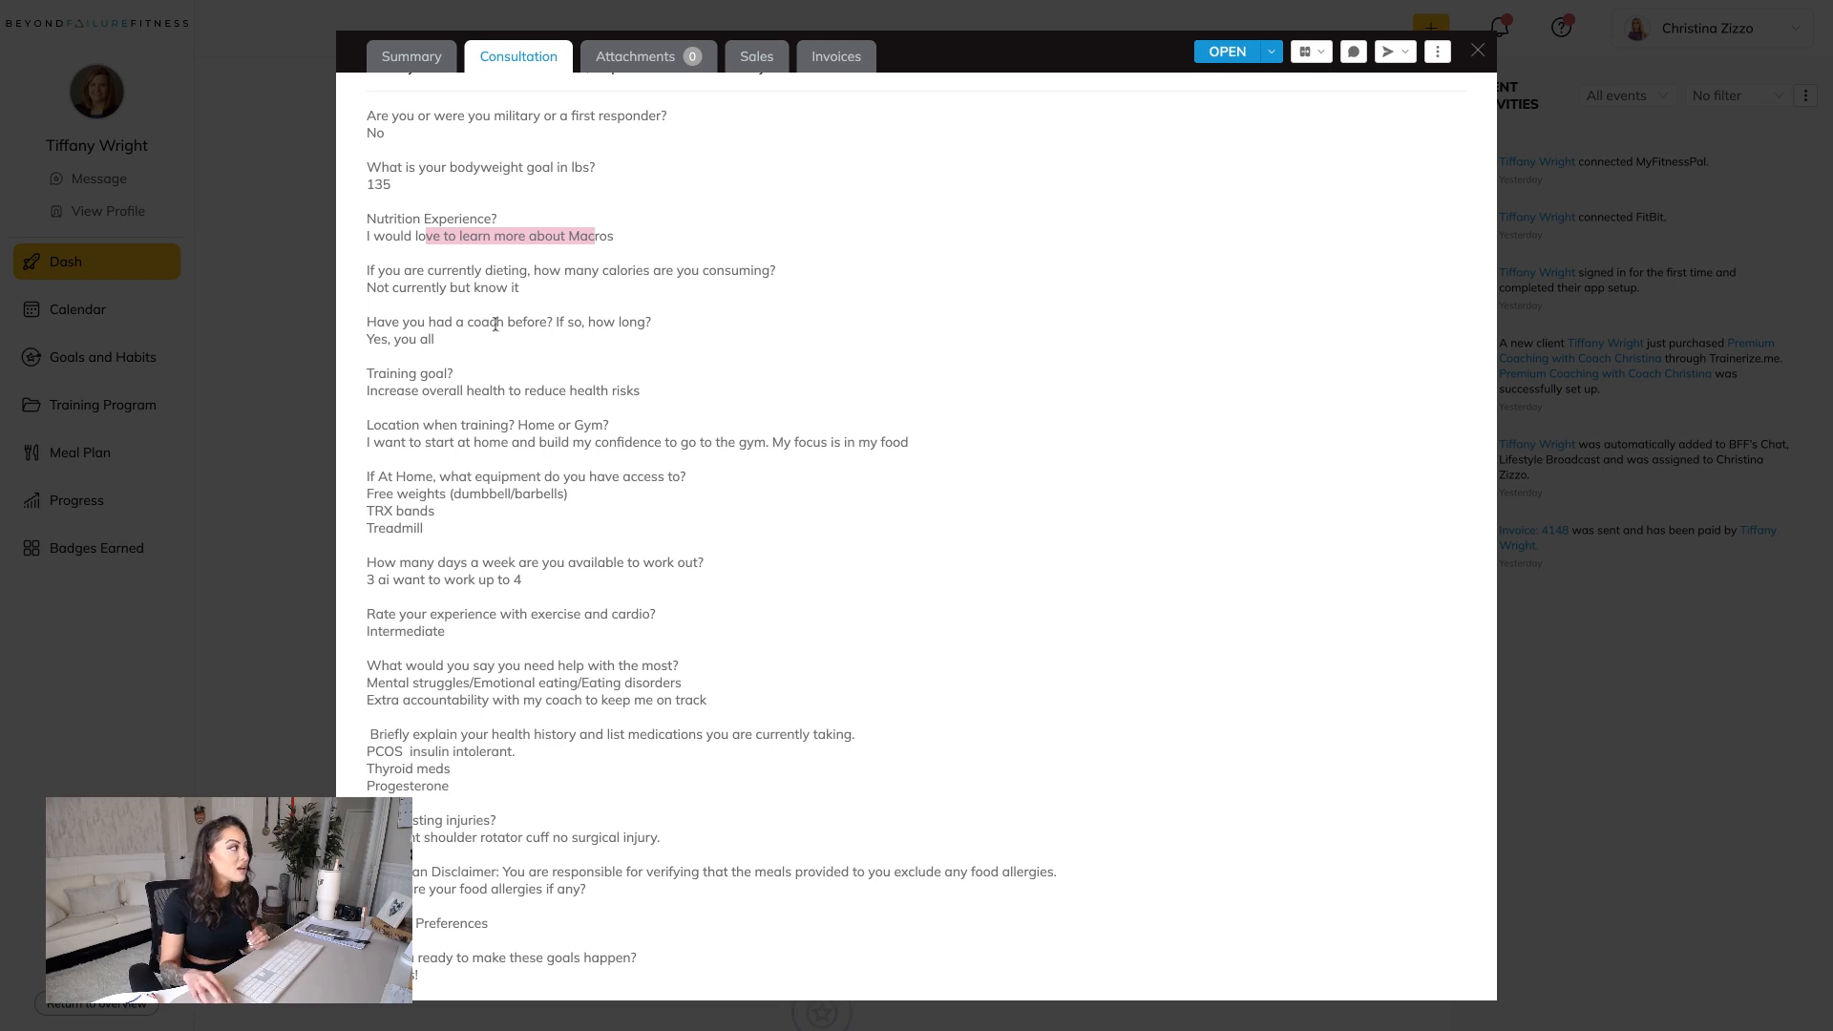
triple_click(362, 489)
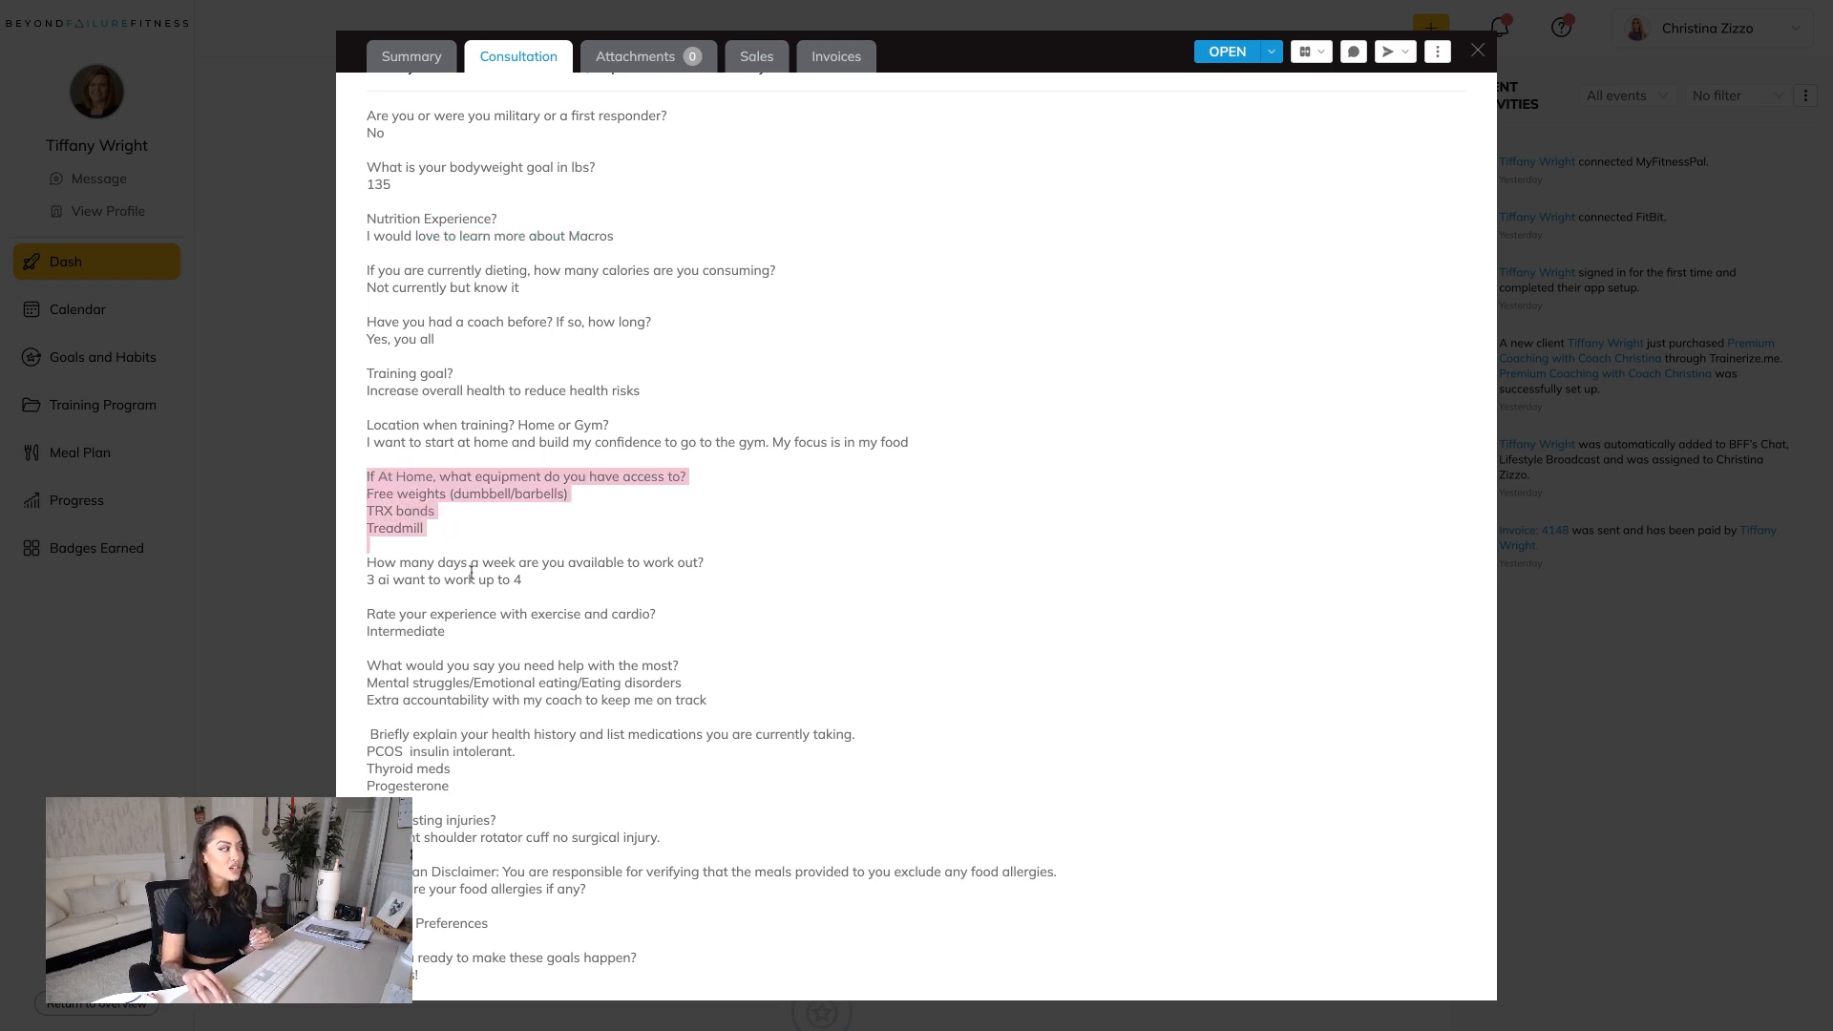
left_click_drag(564, 583, 367, 582)
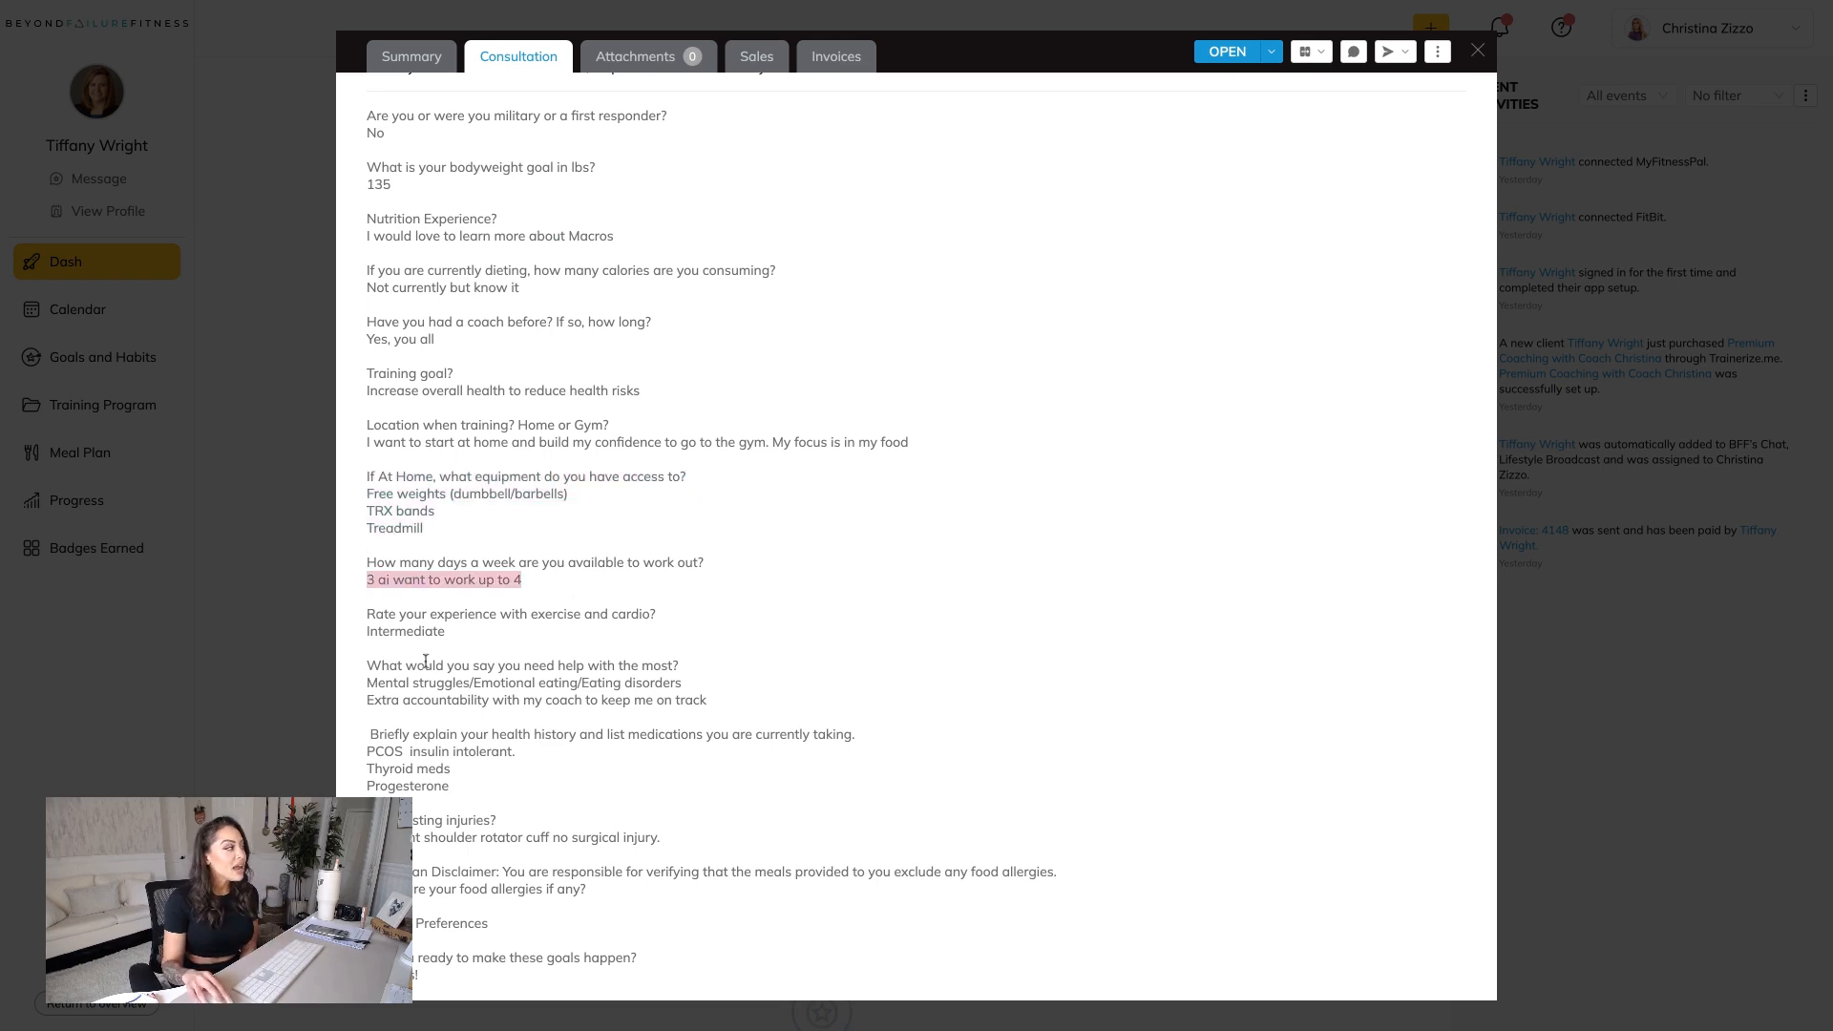
left_click_drag(439, 644, 445, 631)
double_click(445, 633)
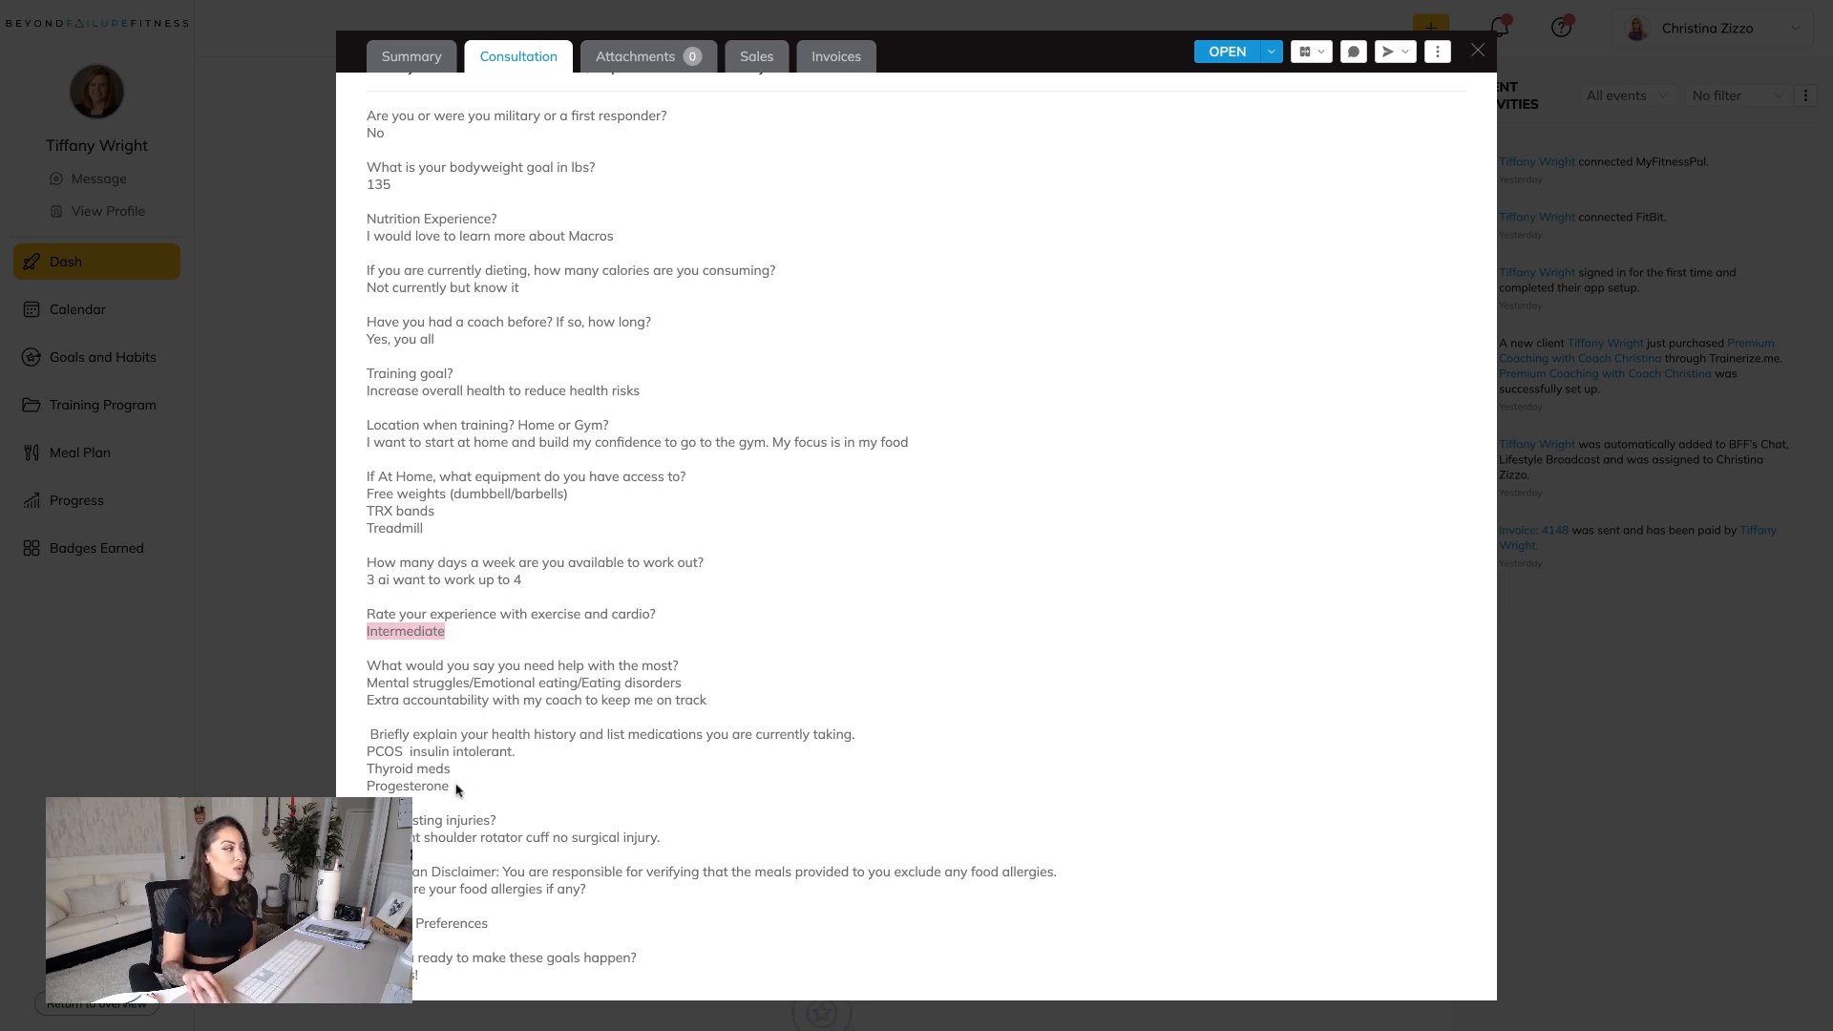
left_click_drag(457, 788, 367, 752)
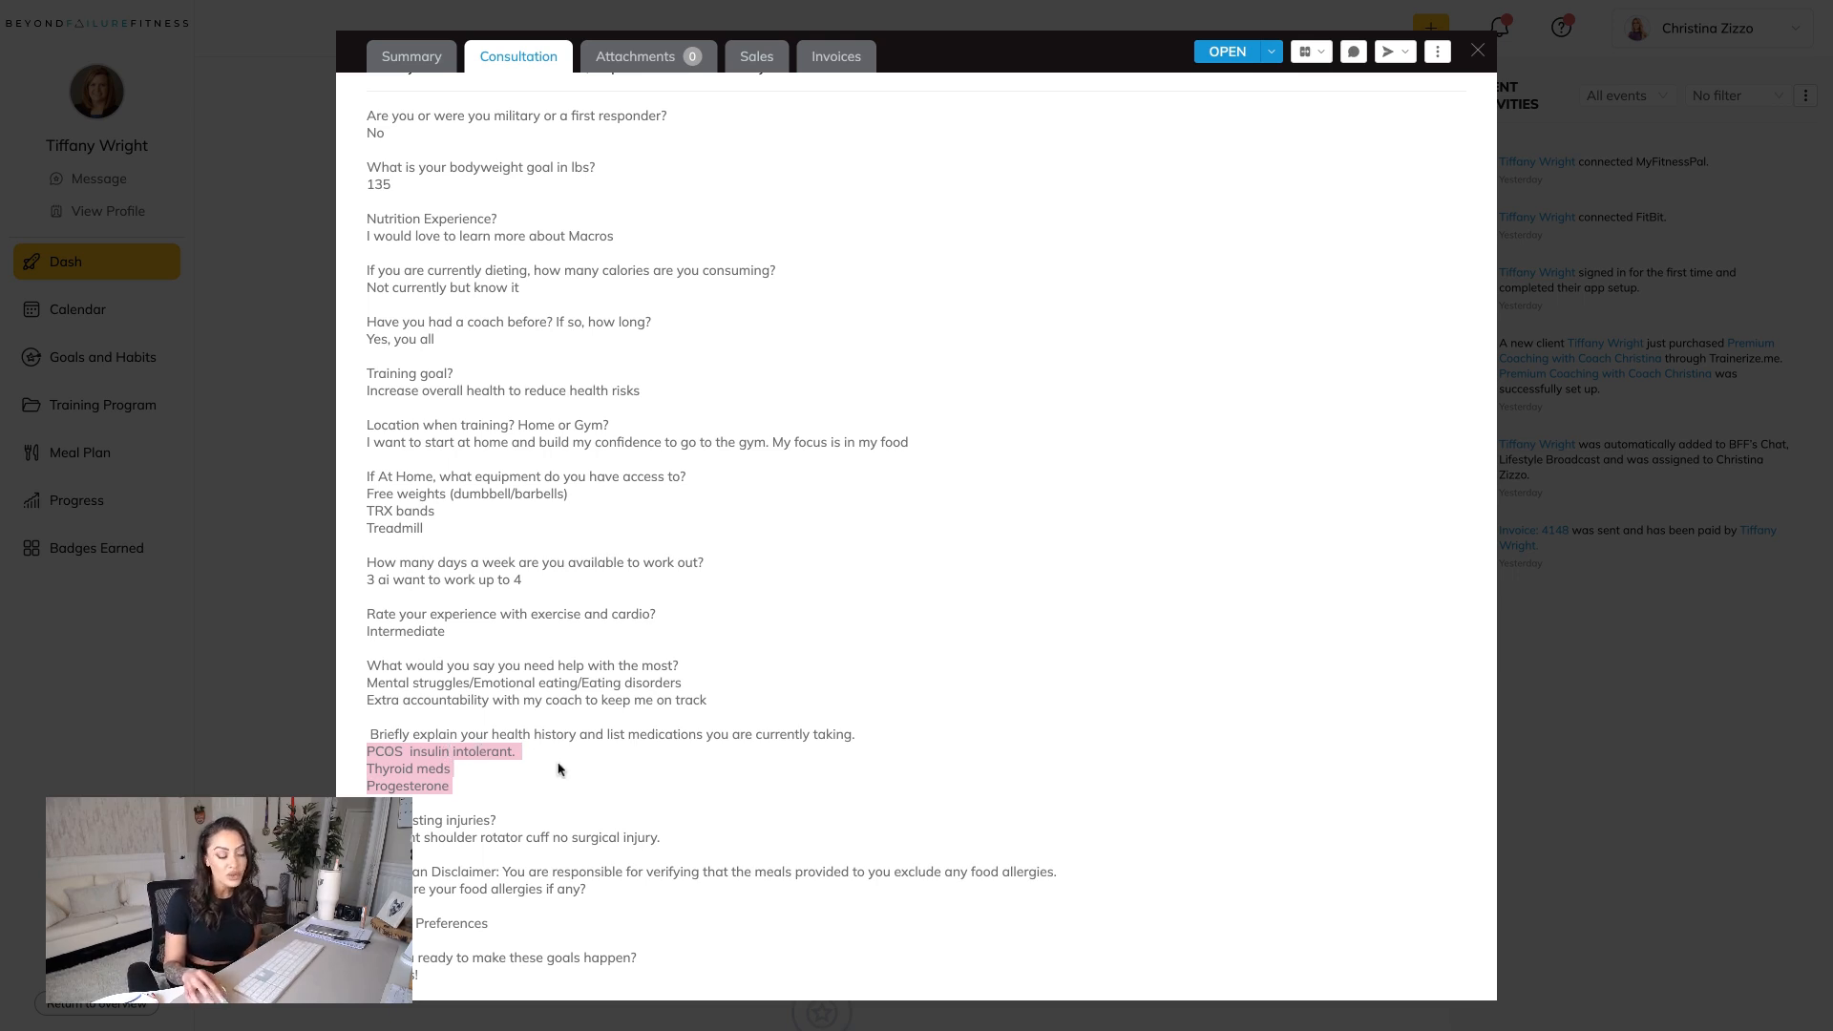
Review the consultation answers on existing injuries and meal preferences.
left_click(459, 785)
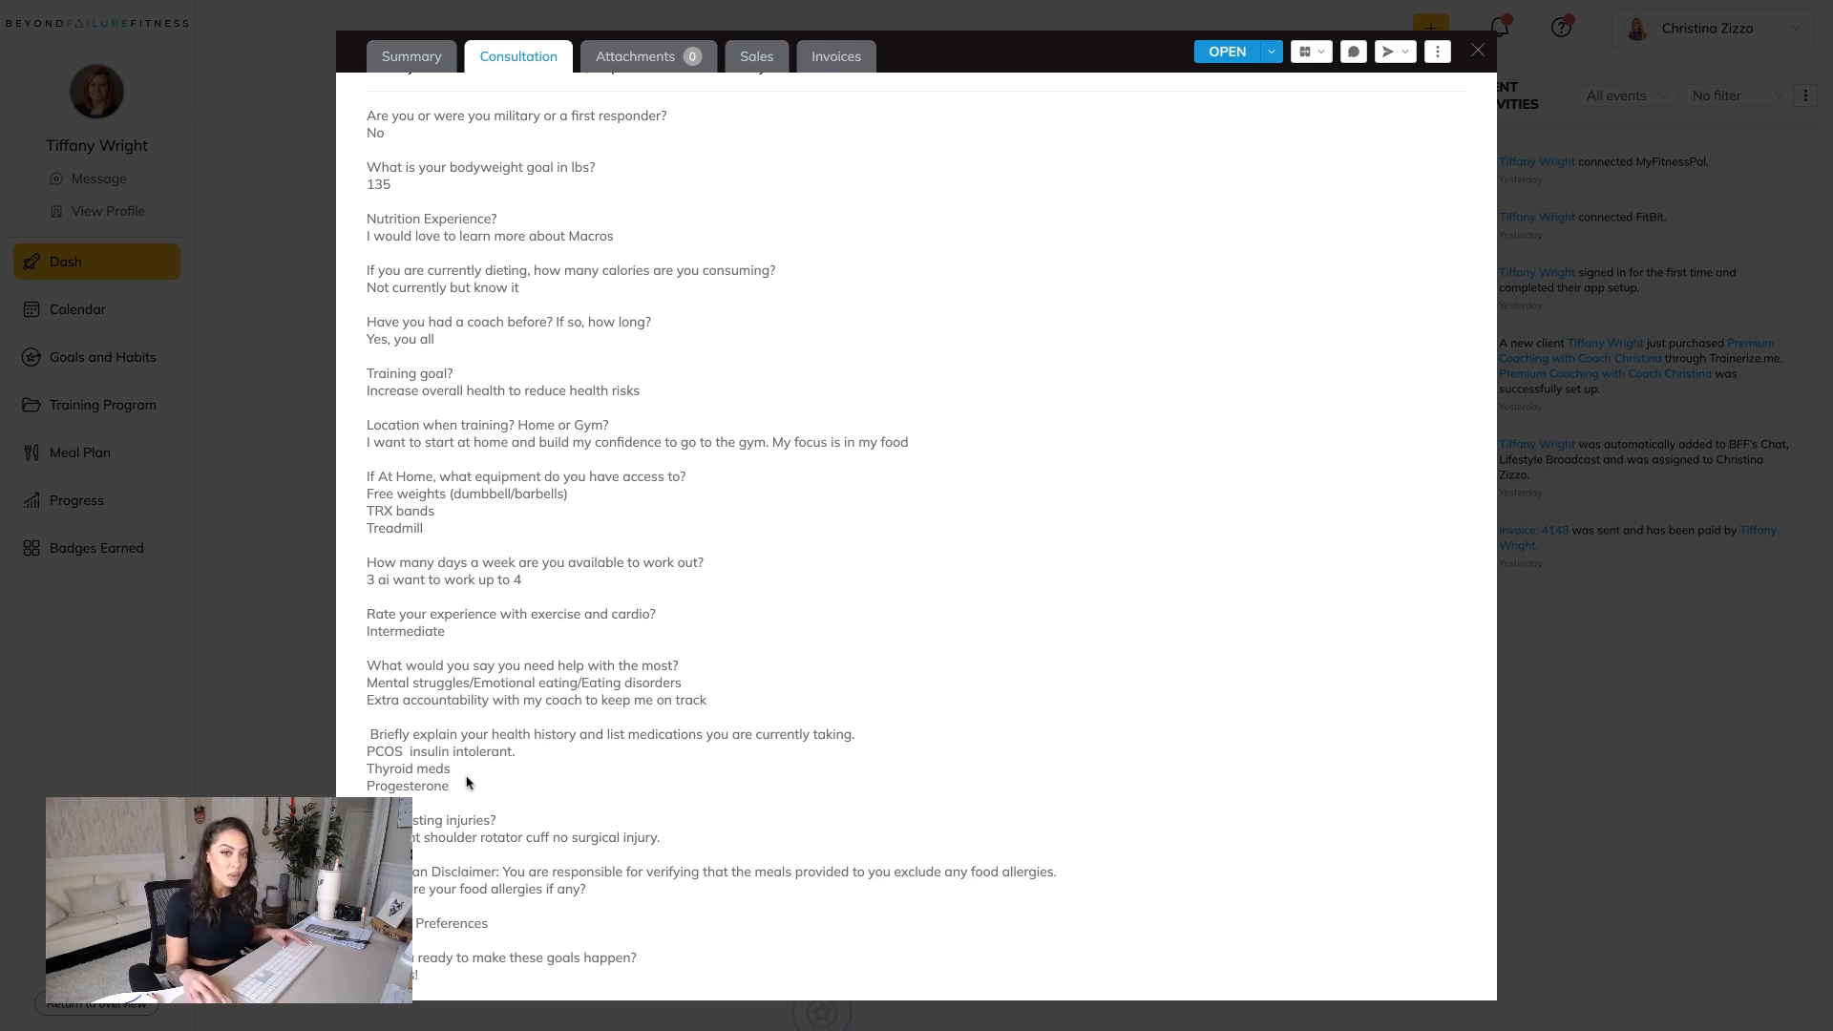
left_click_drag(413, 837, 668, 844)
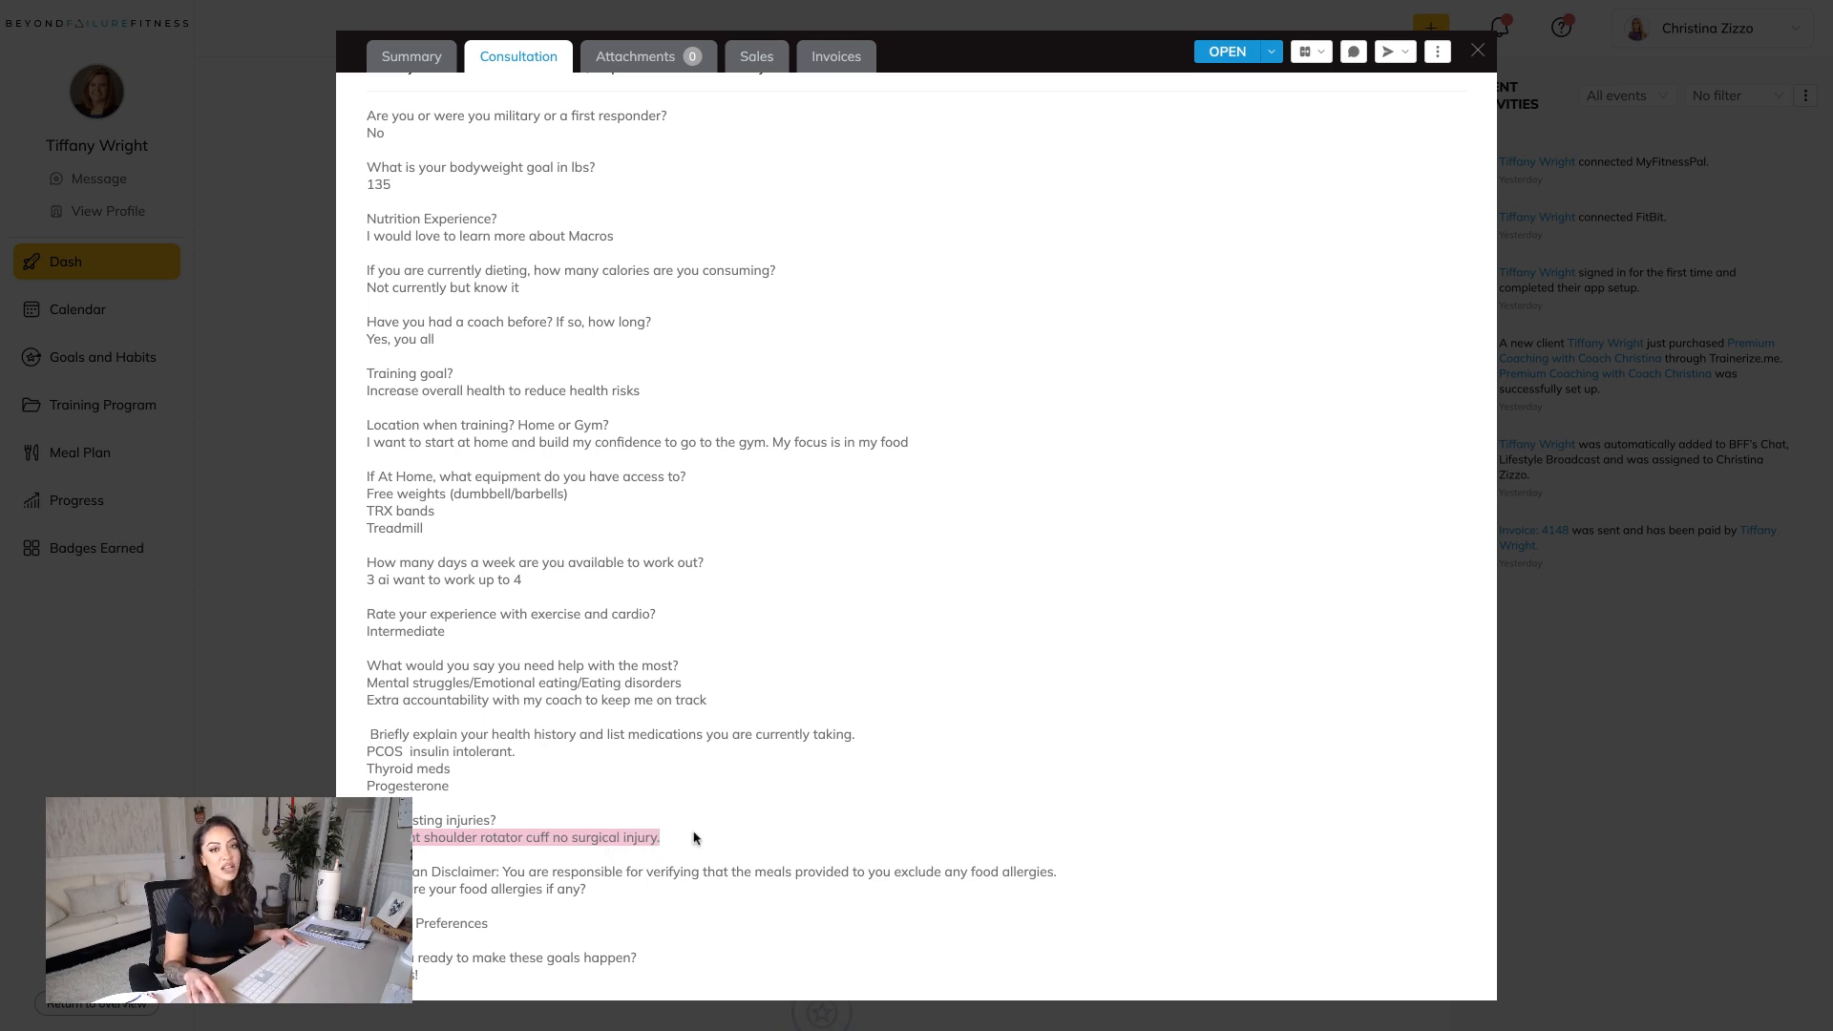
left_click_drag(497, 928, 406, 925)
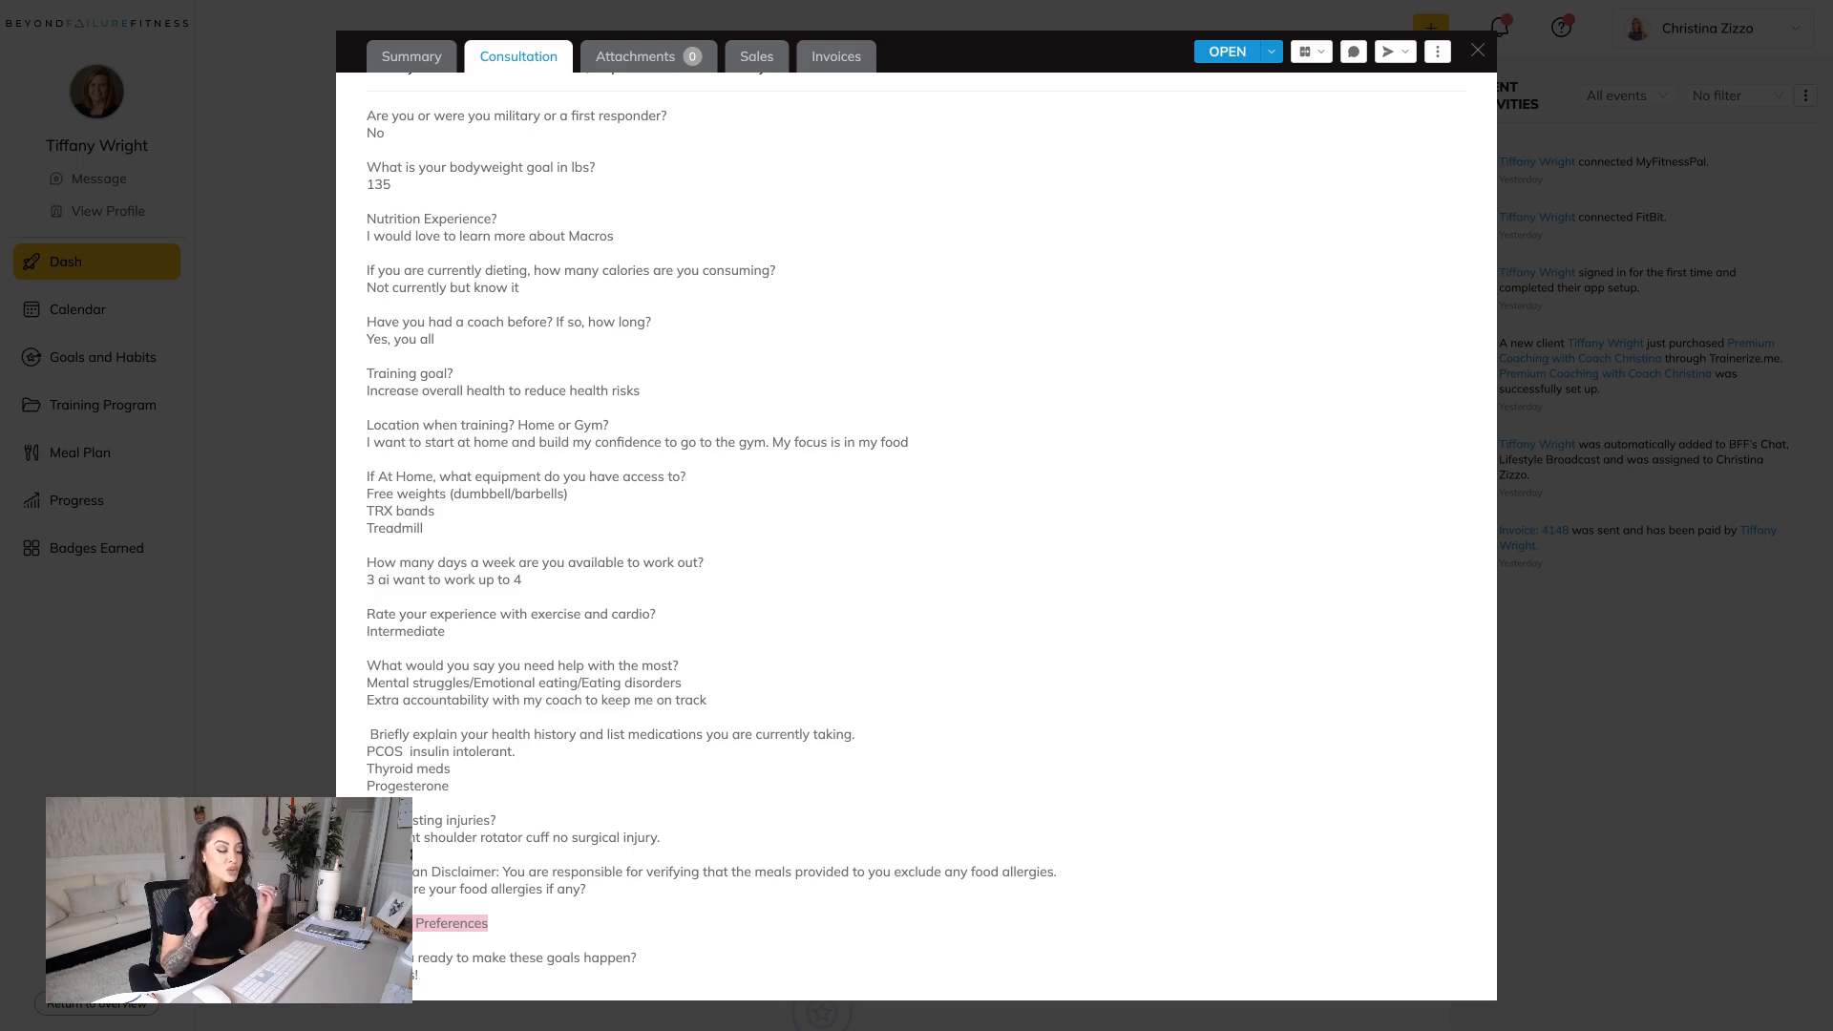
left_click(483, 953)
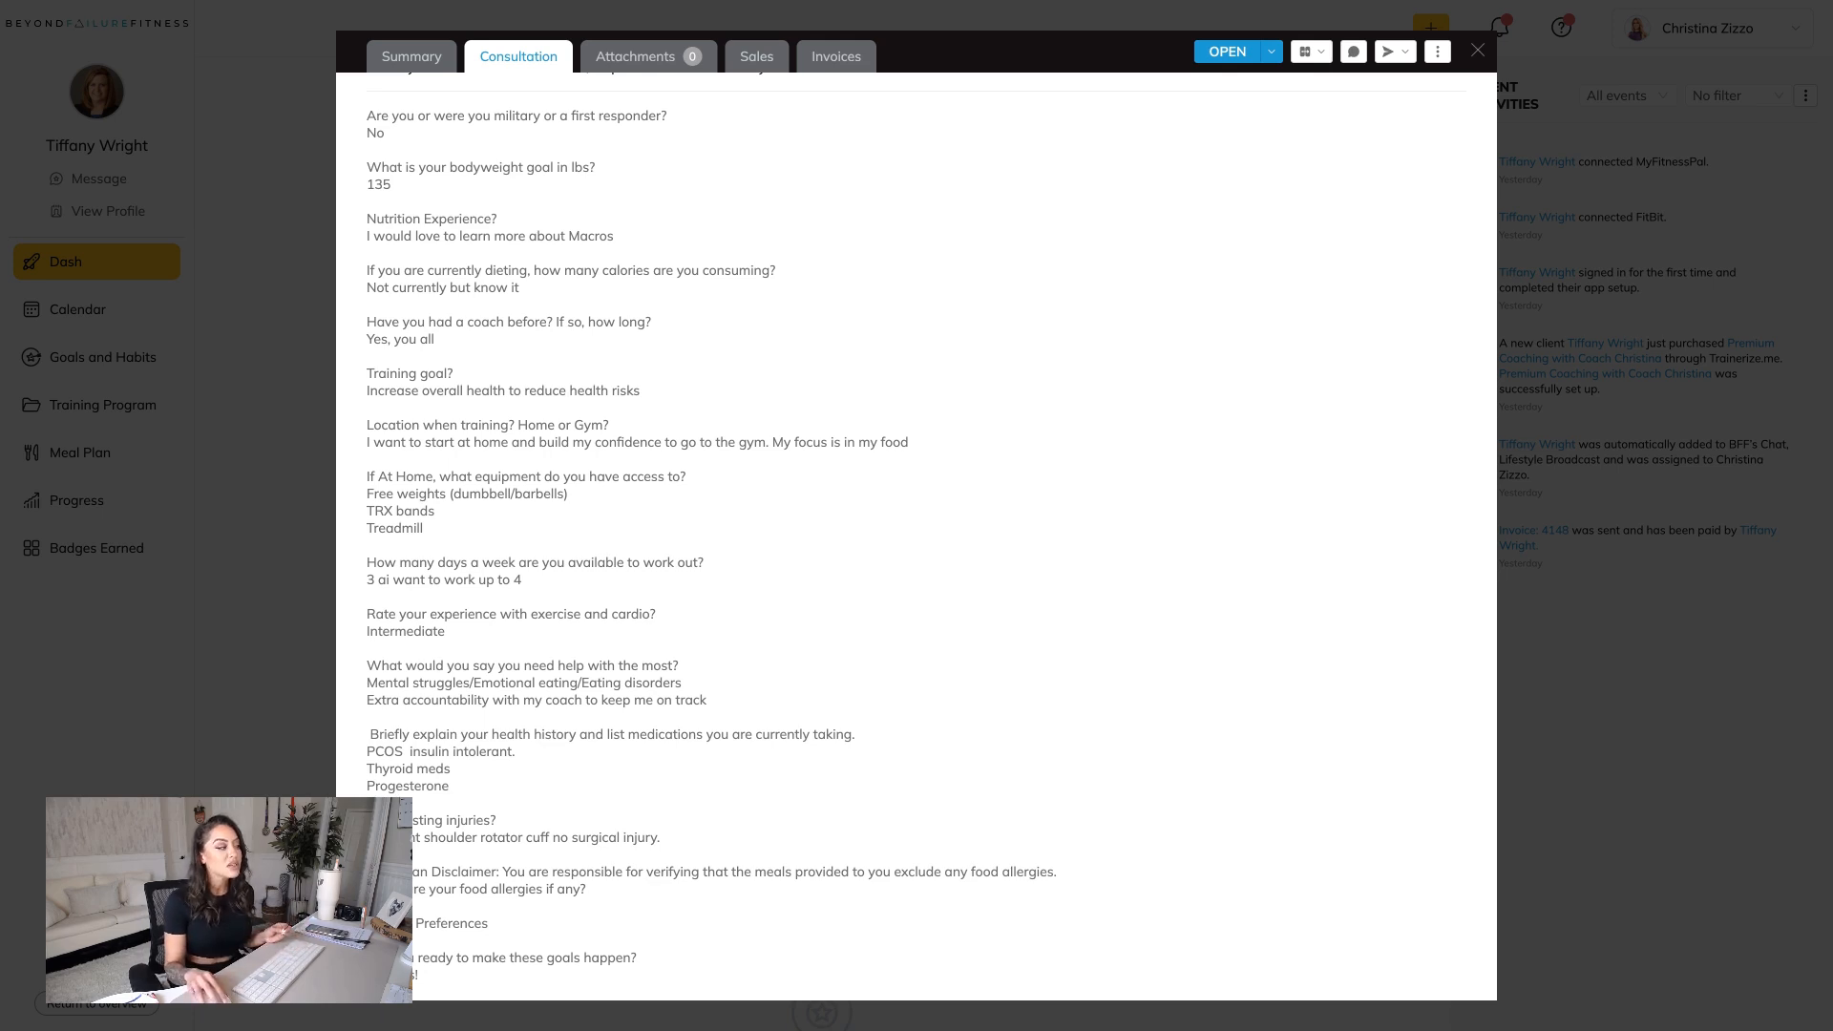
double_click(496, 928)
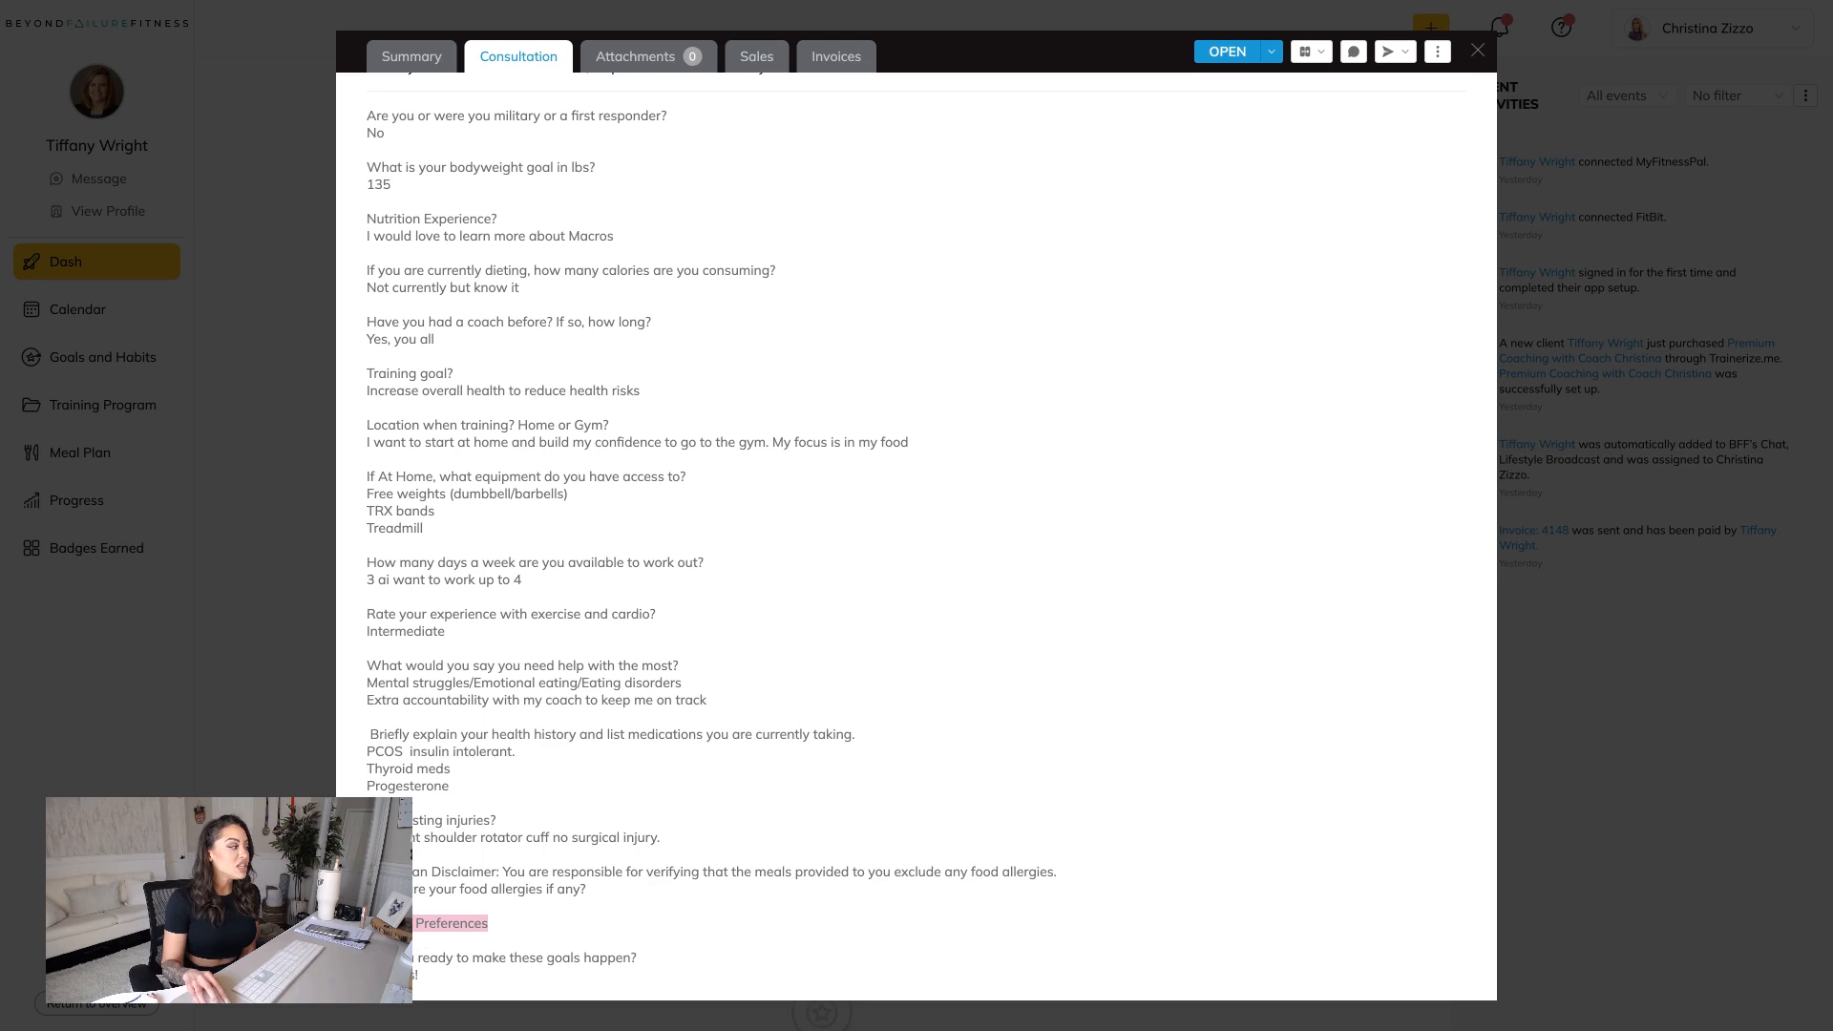
left_click(501, 937)
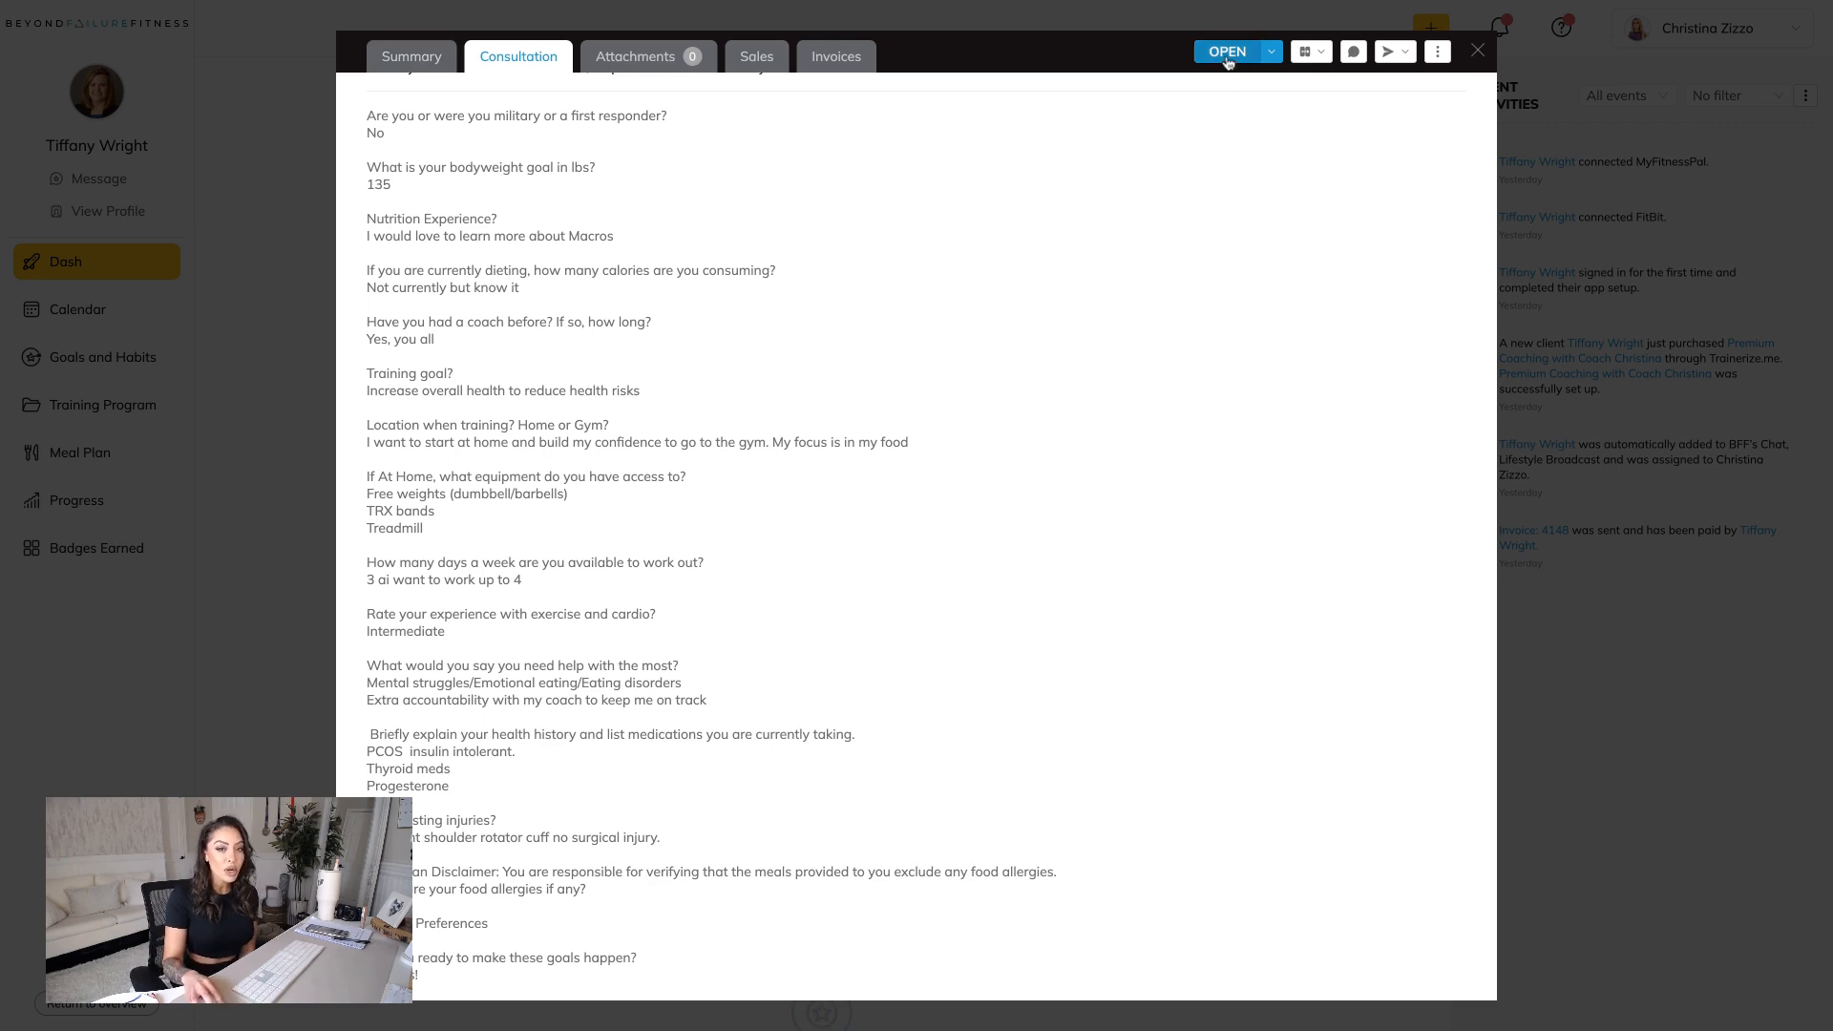
Close the client's profile and go to their Goals and Habits page.
left_click(1477, 50)
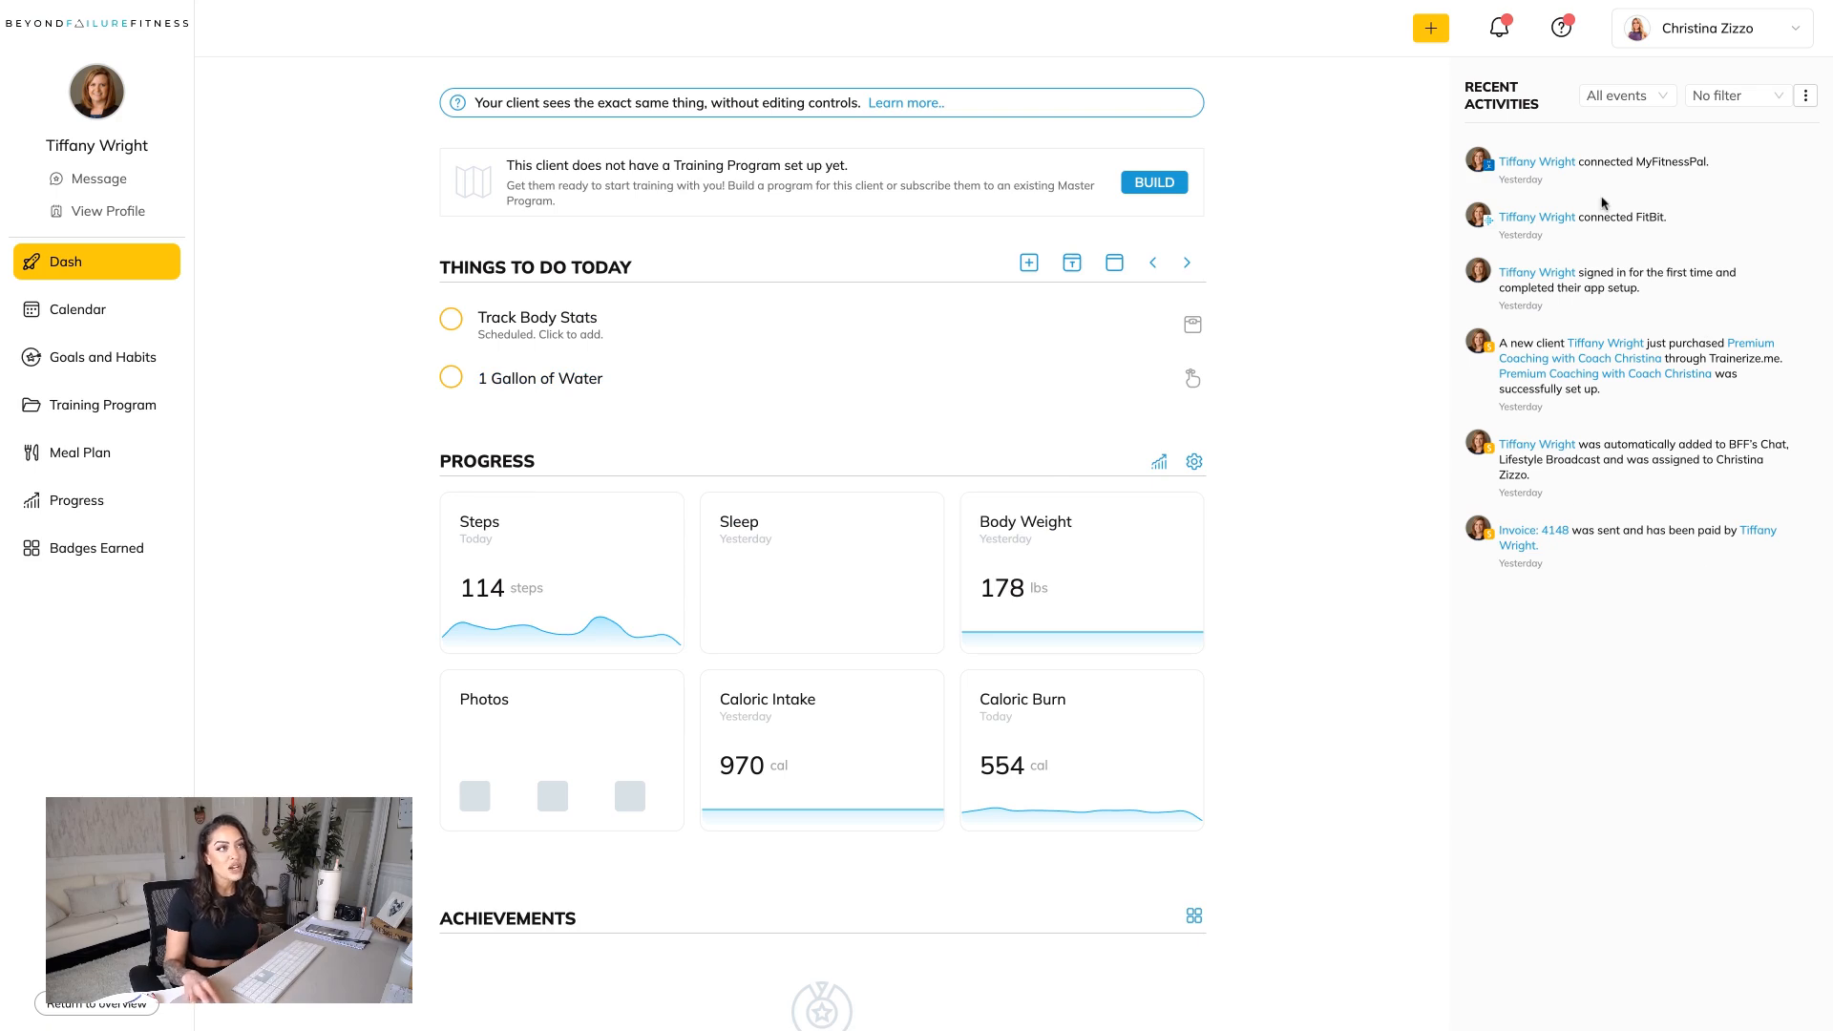
left_click_drag(1626, 217, 1620, 162)
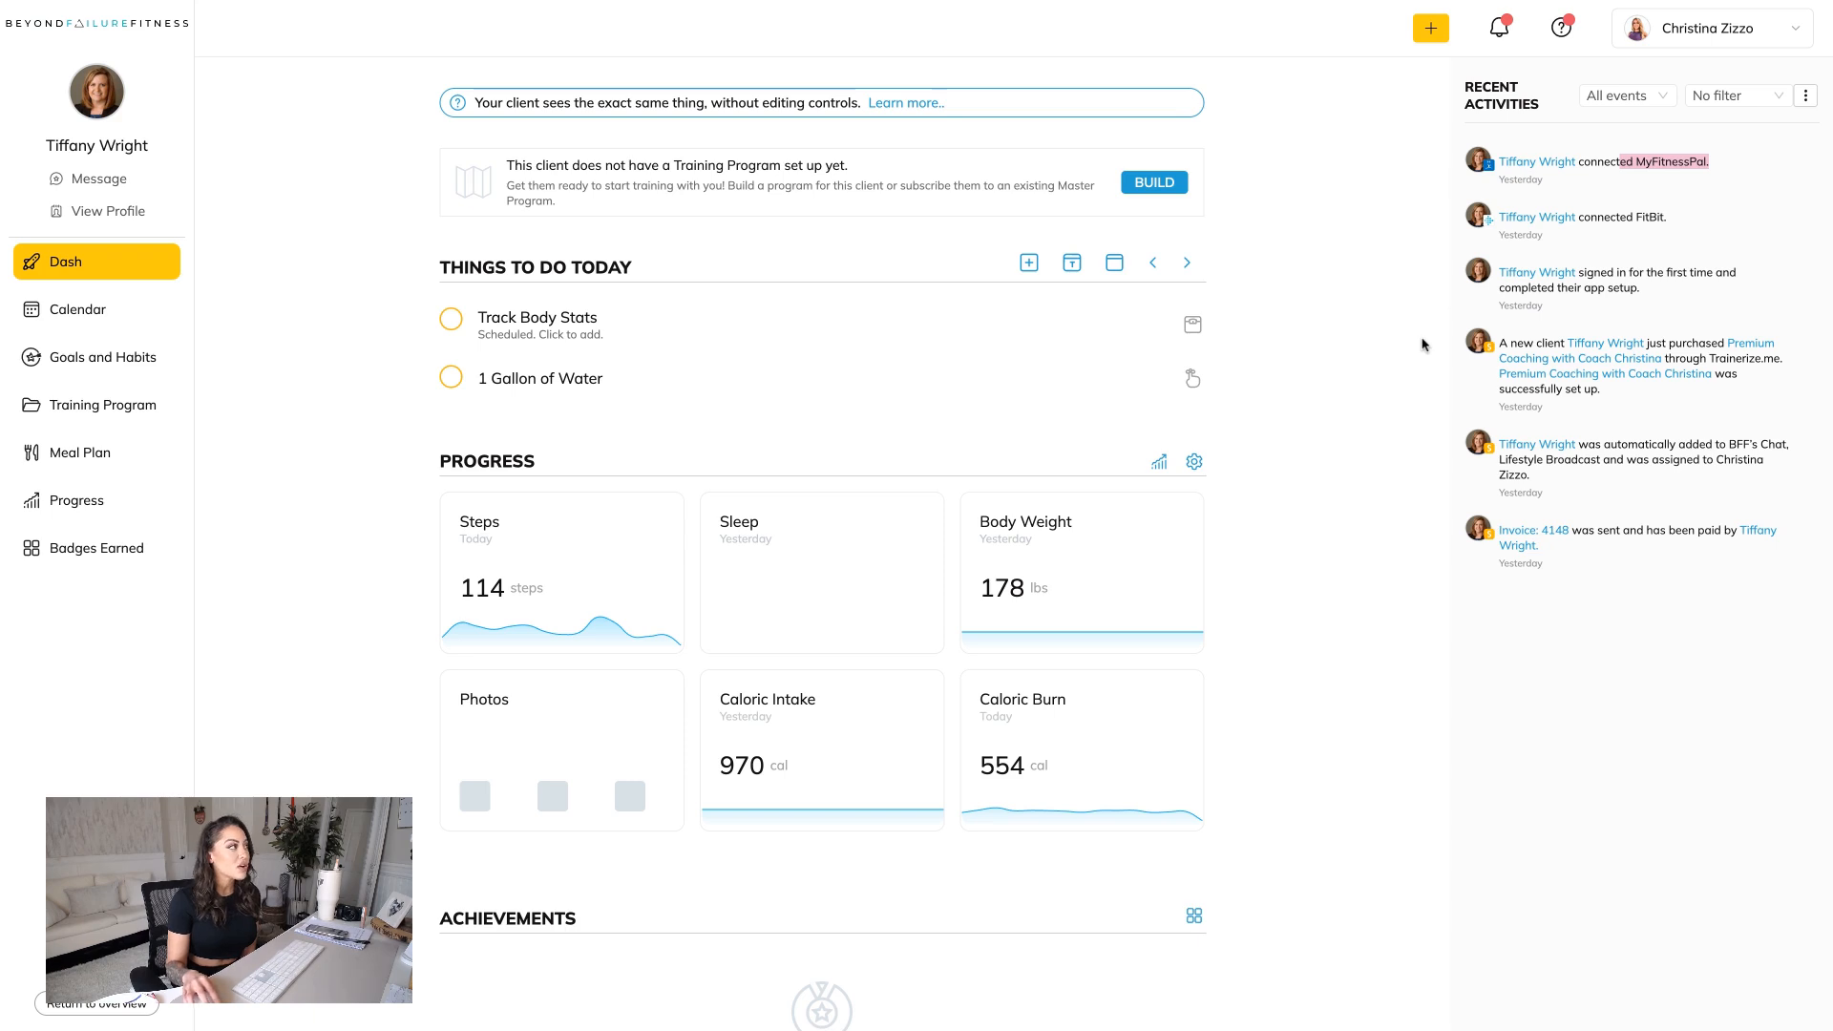
left_click(122, 365)
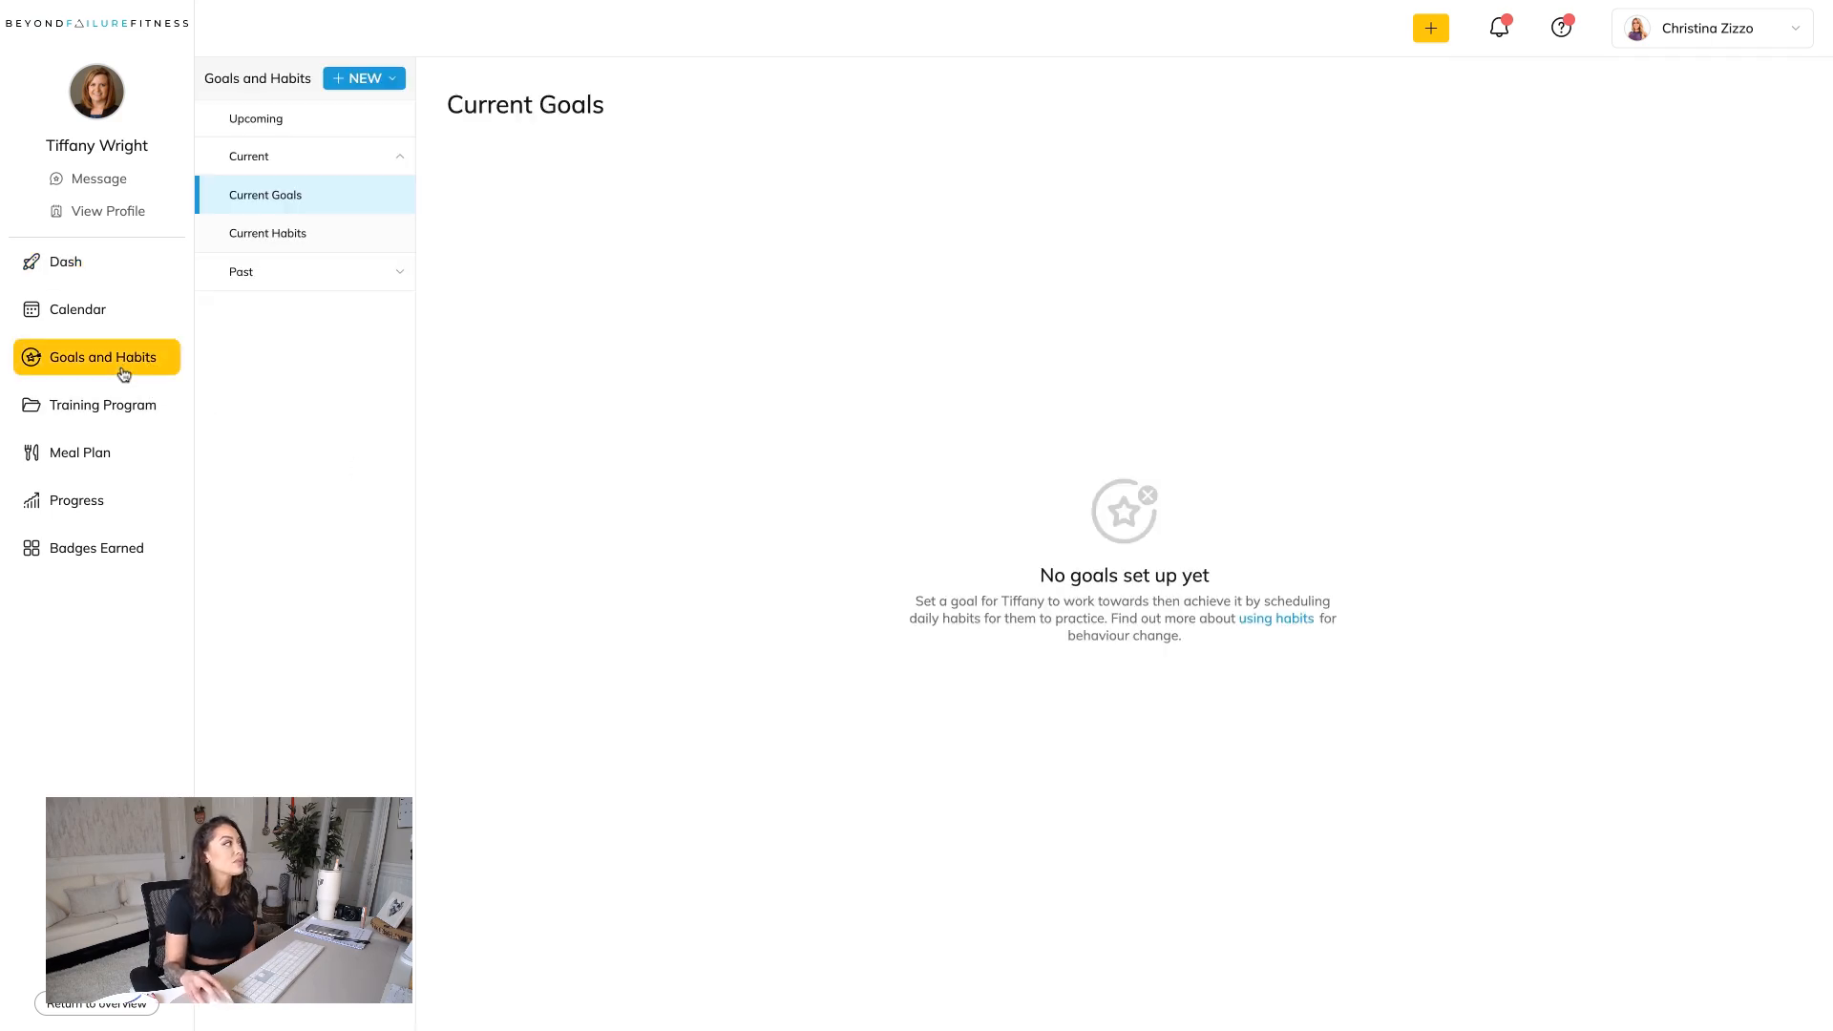
left_click(355, 82)
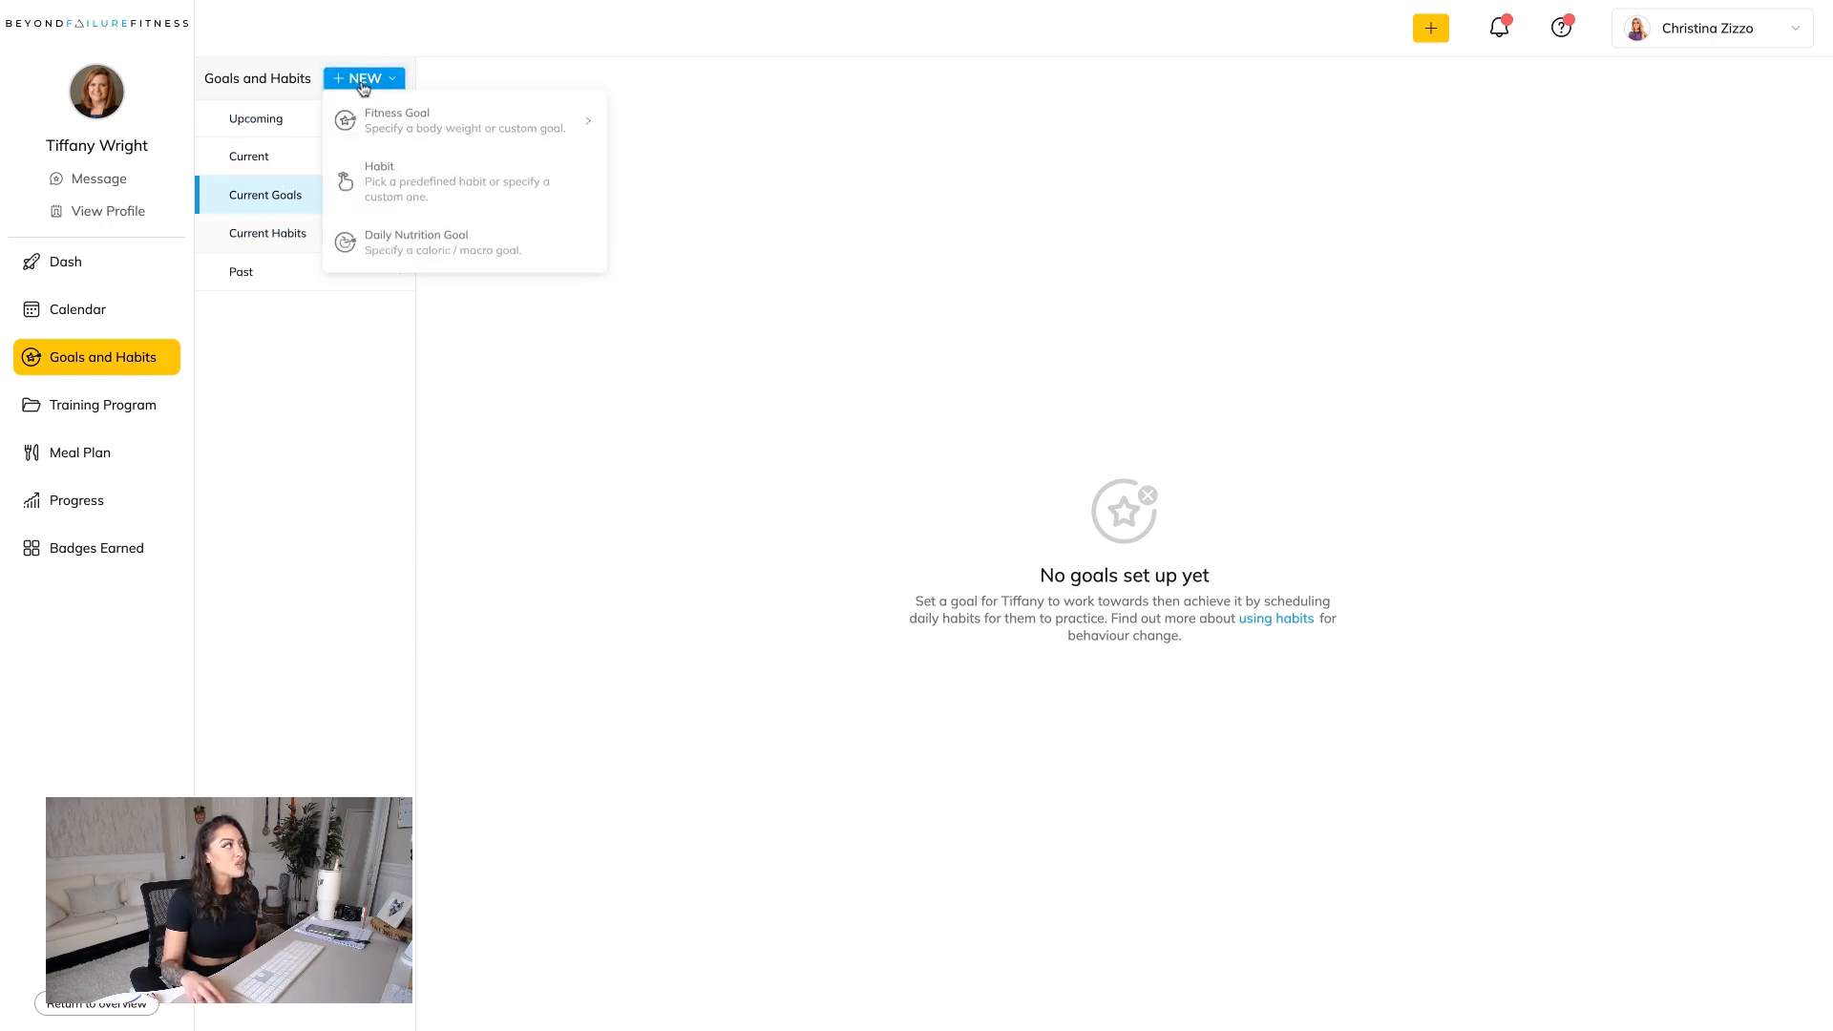
left_click(398, 195)
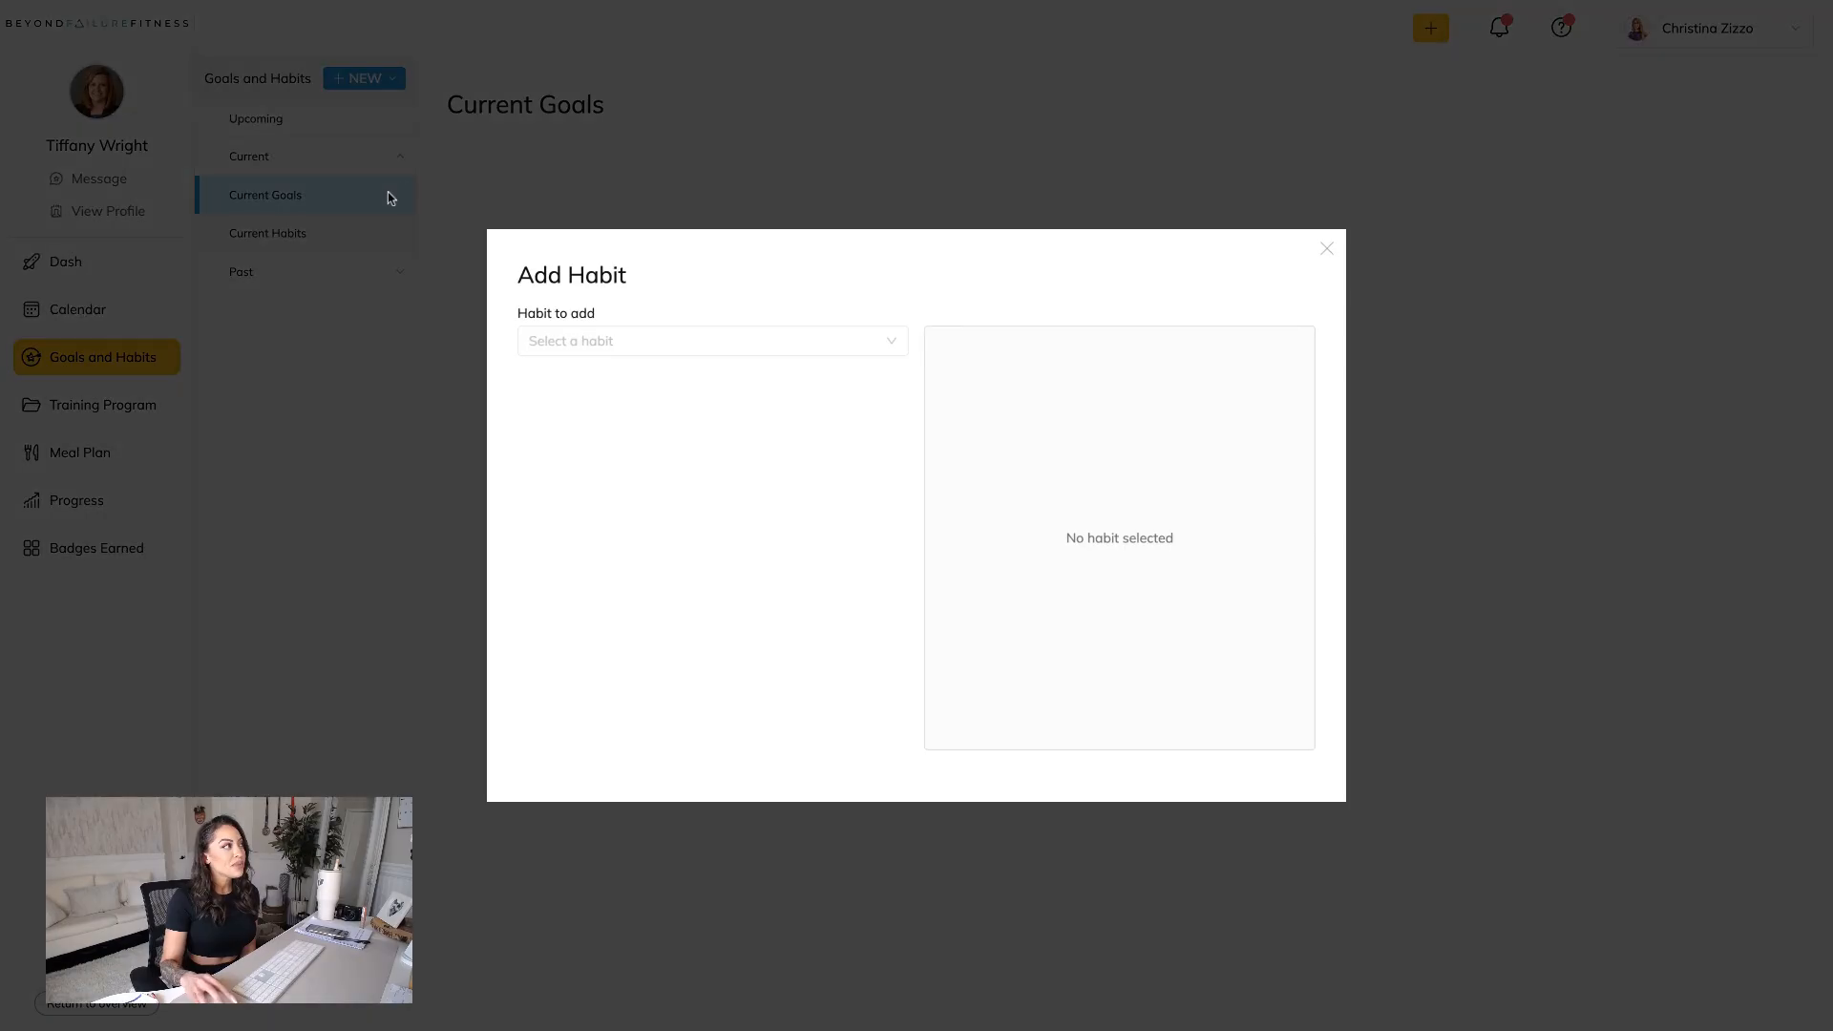
left_click(709, 343)
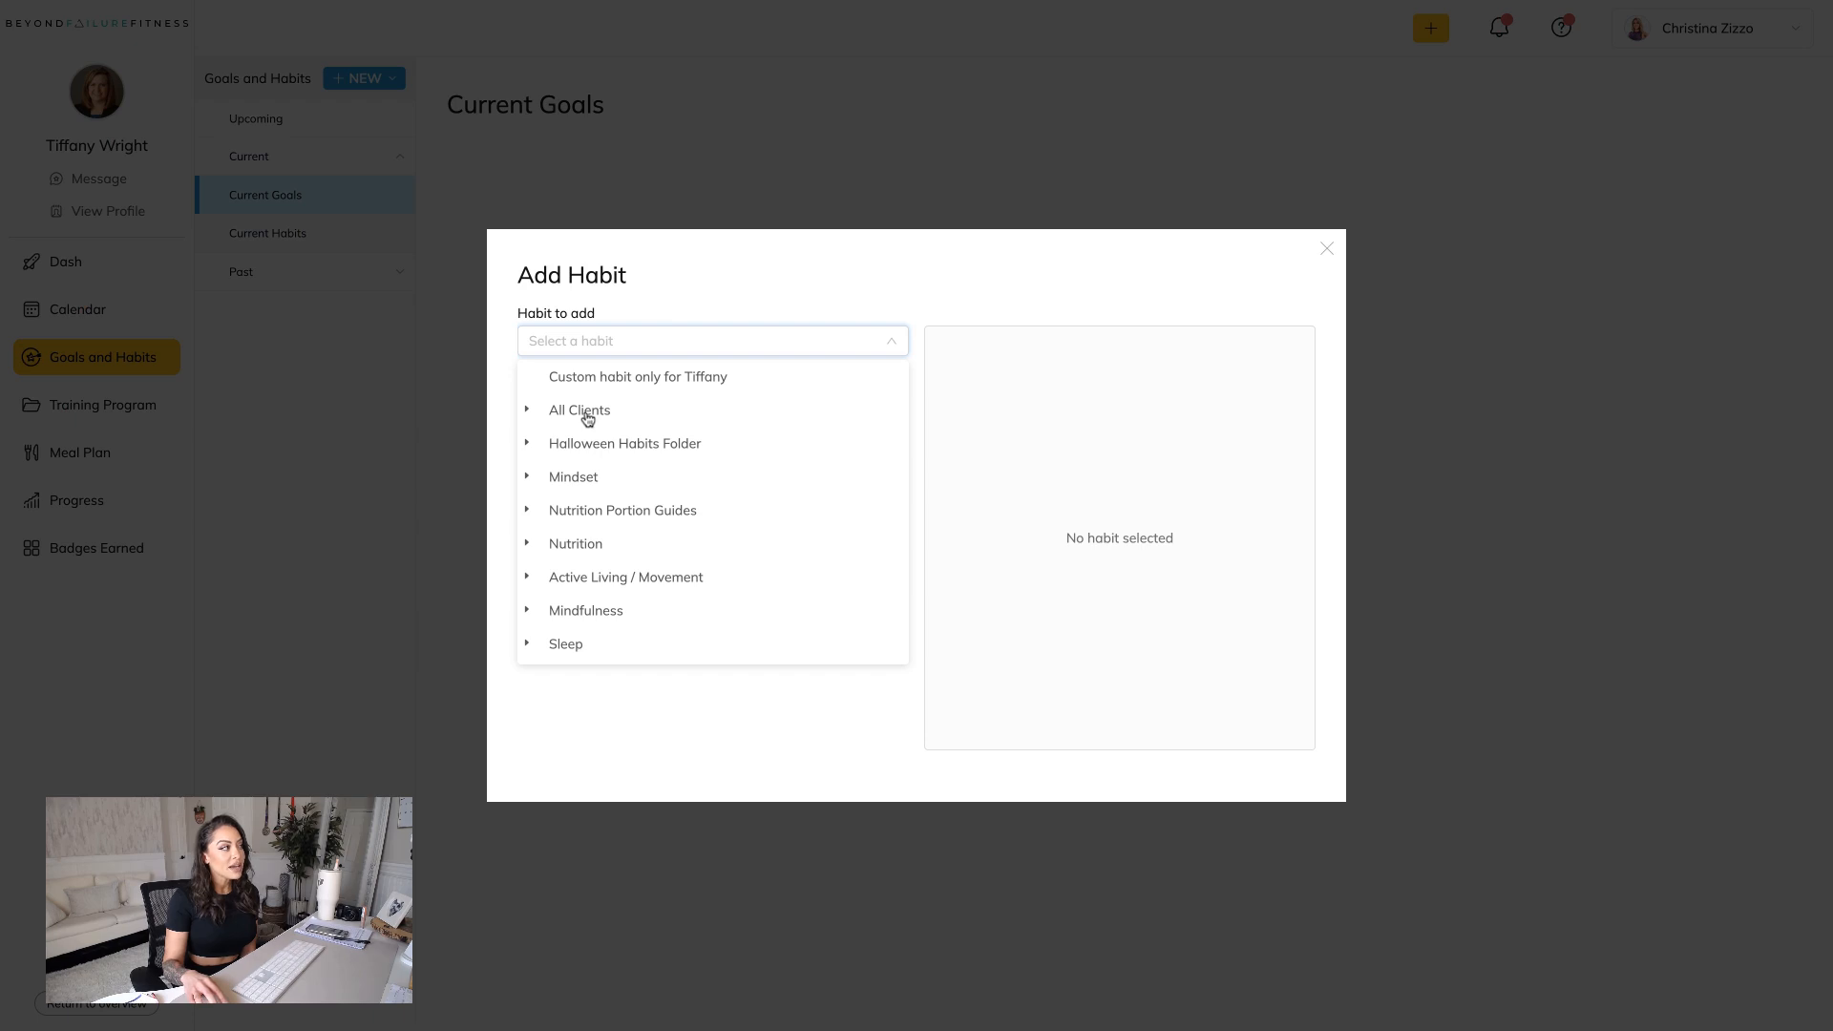
left_click(587, 417)
left_click(590, 451)
left_click(800, 431)
scroll(815, 563, "down", 14)
left_click(797, 656)
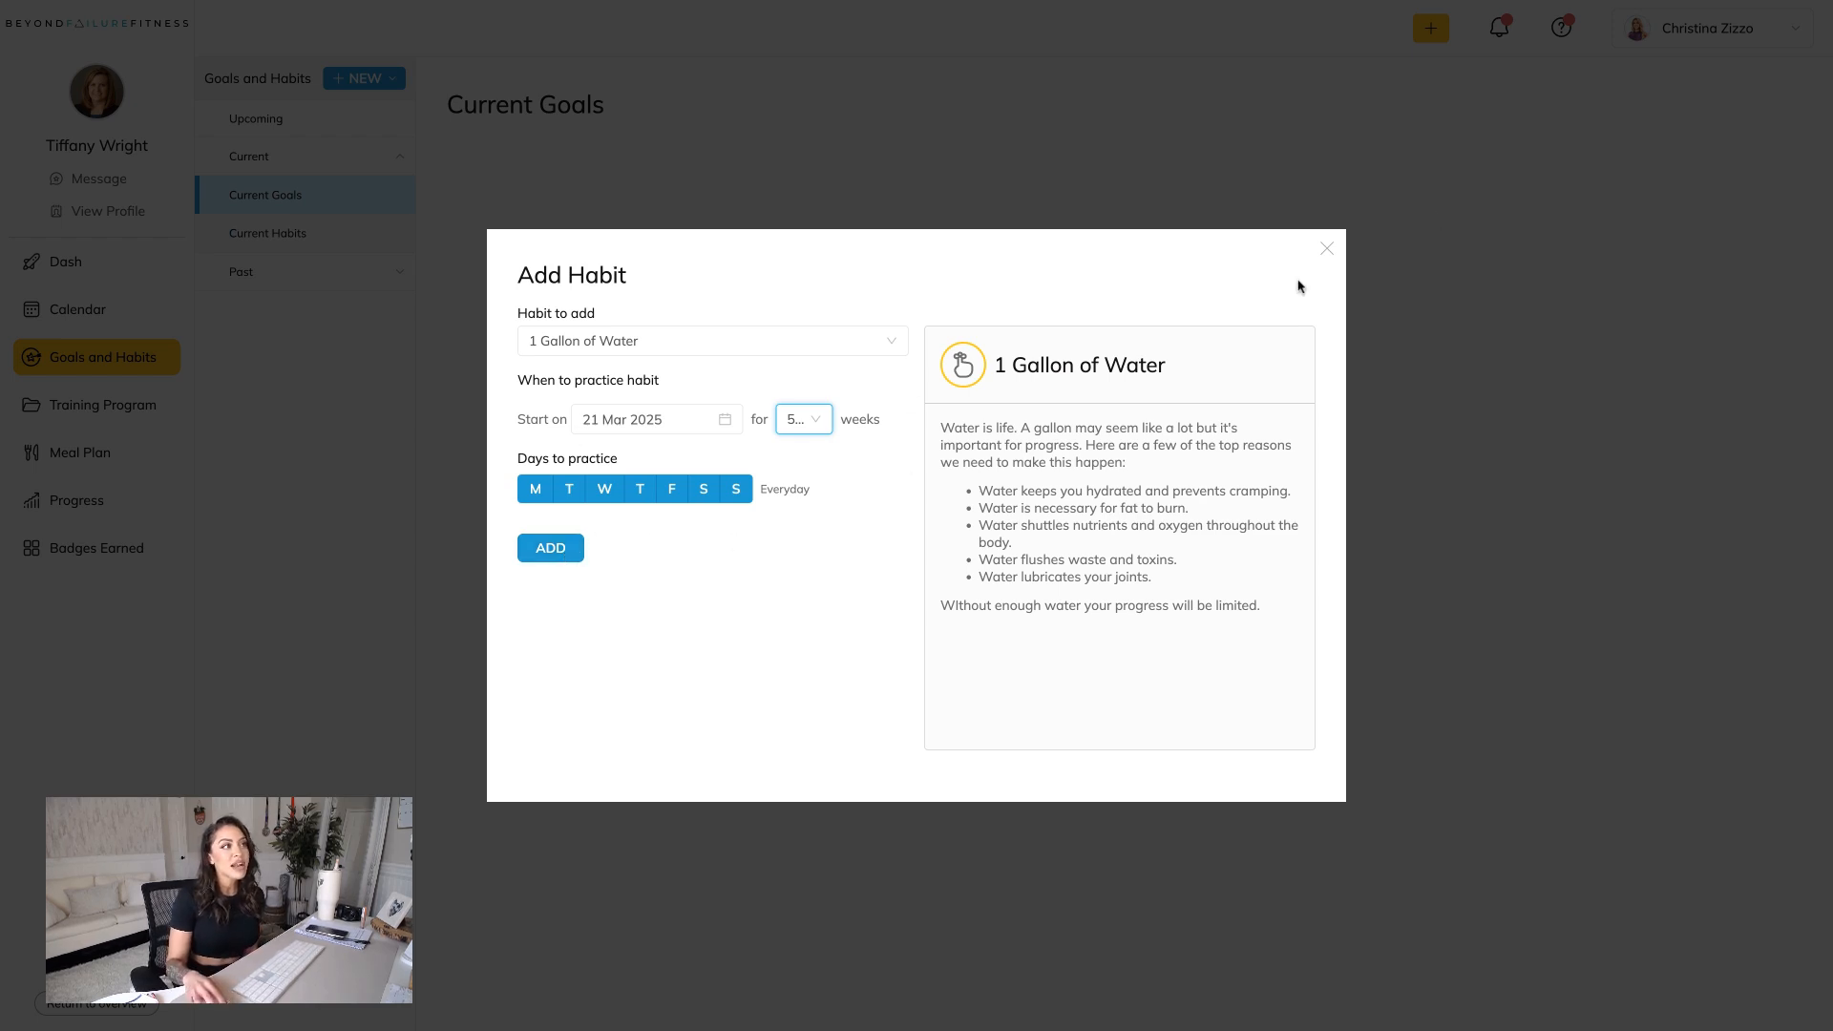
left_click(1326, 249)
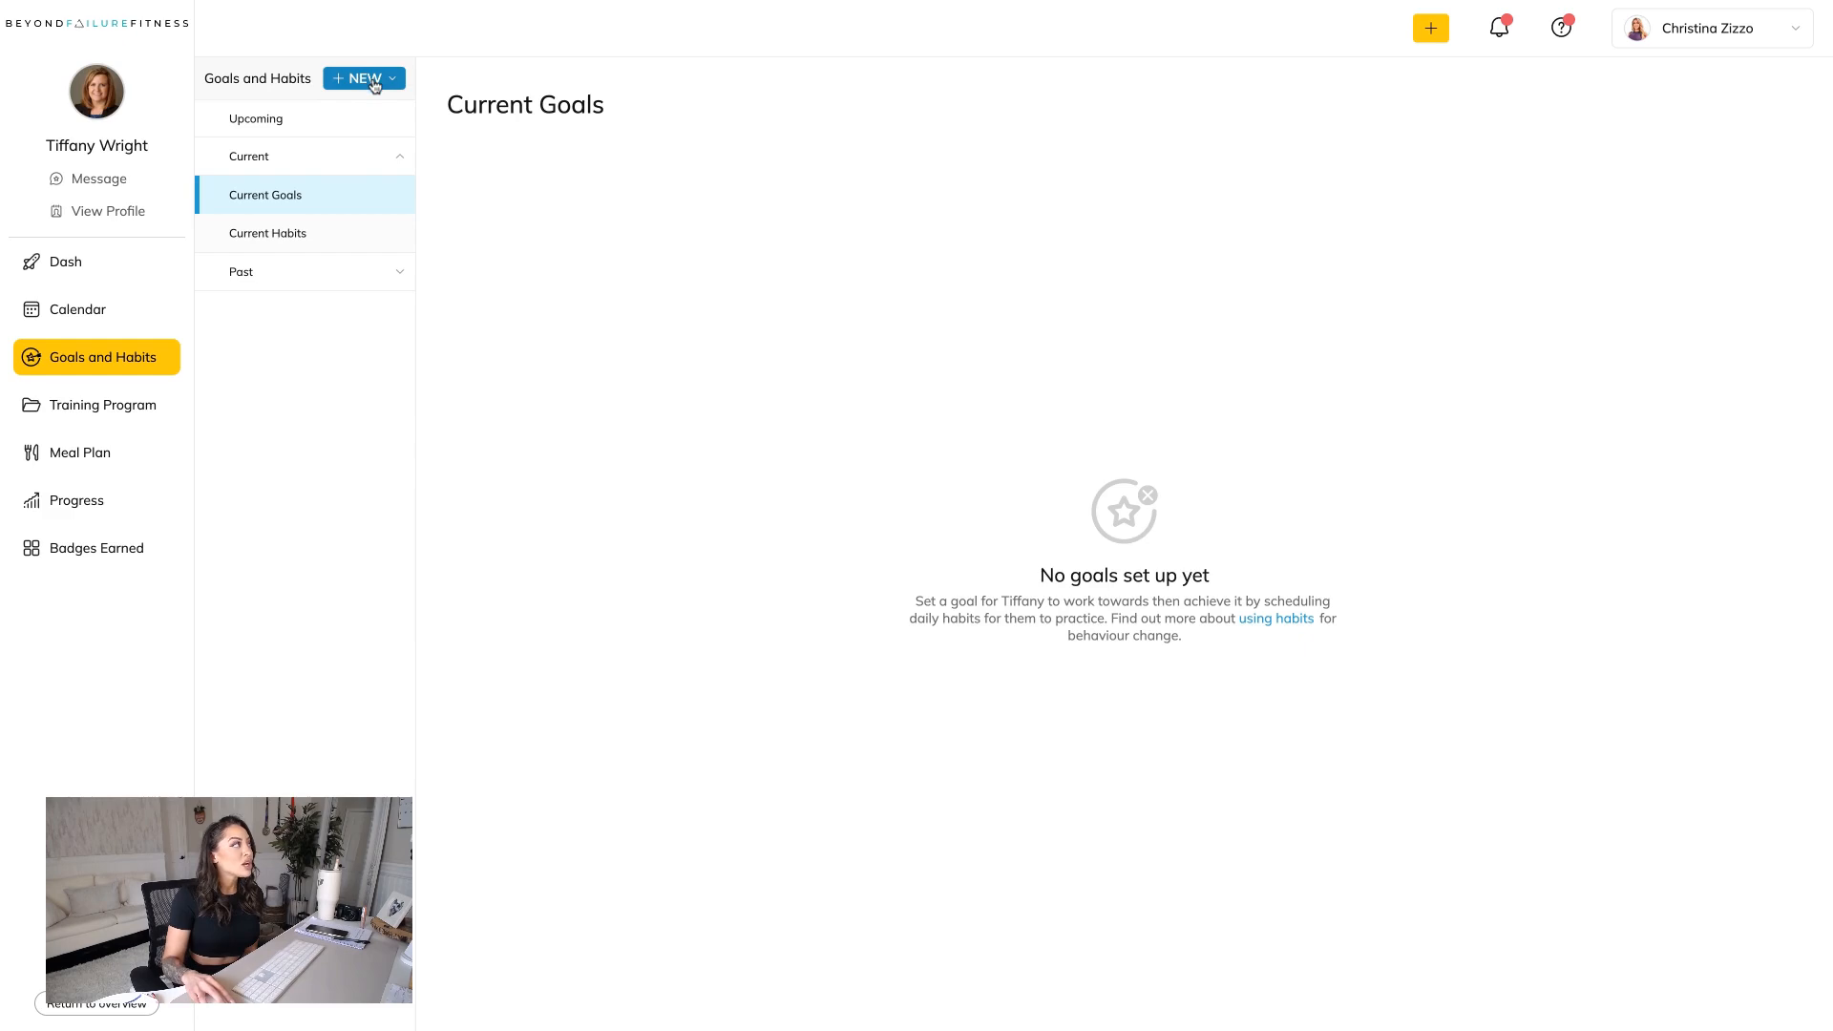
Start a new Cardio Check habit from the All Clients folder, with a duration of 52 weeks.
left_click(365, 78)
left_click(404, 181)
left_click(655, 340)
left_click(611, 418)
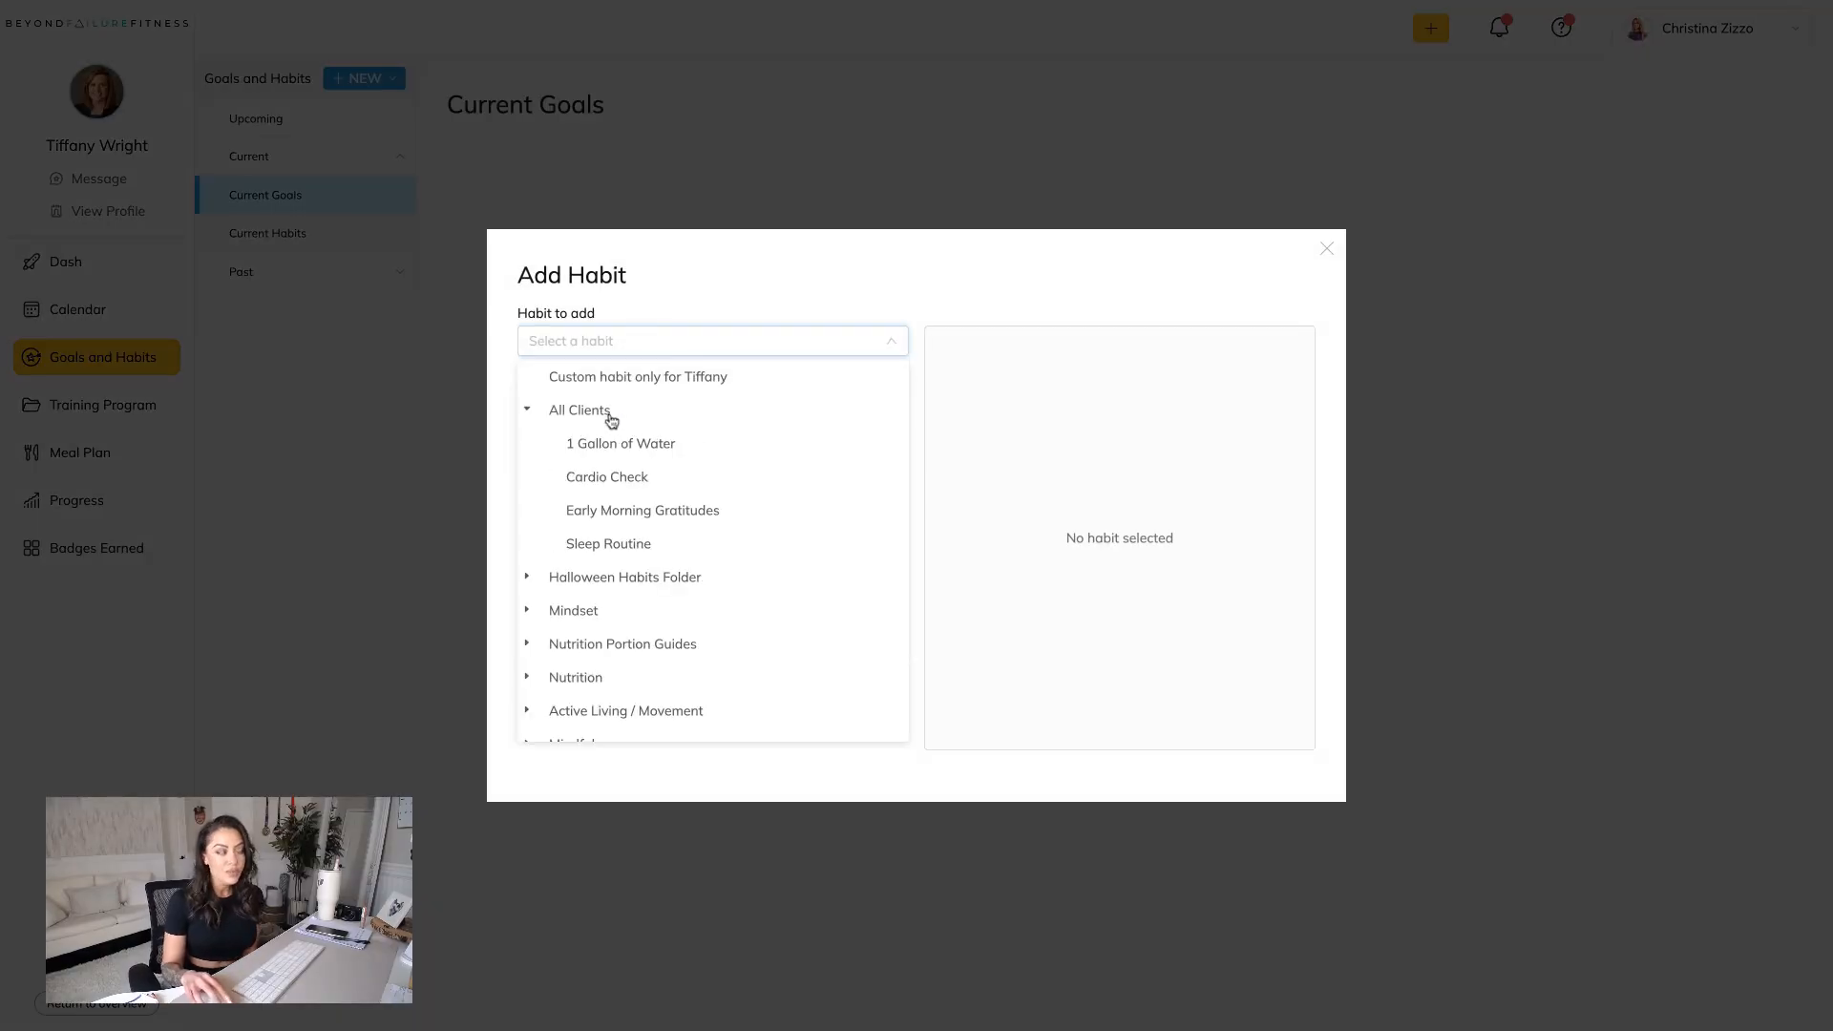
left_click(614, 476)
left_click(802, 419)
scroll(800, 493, "down", 10)
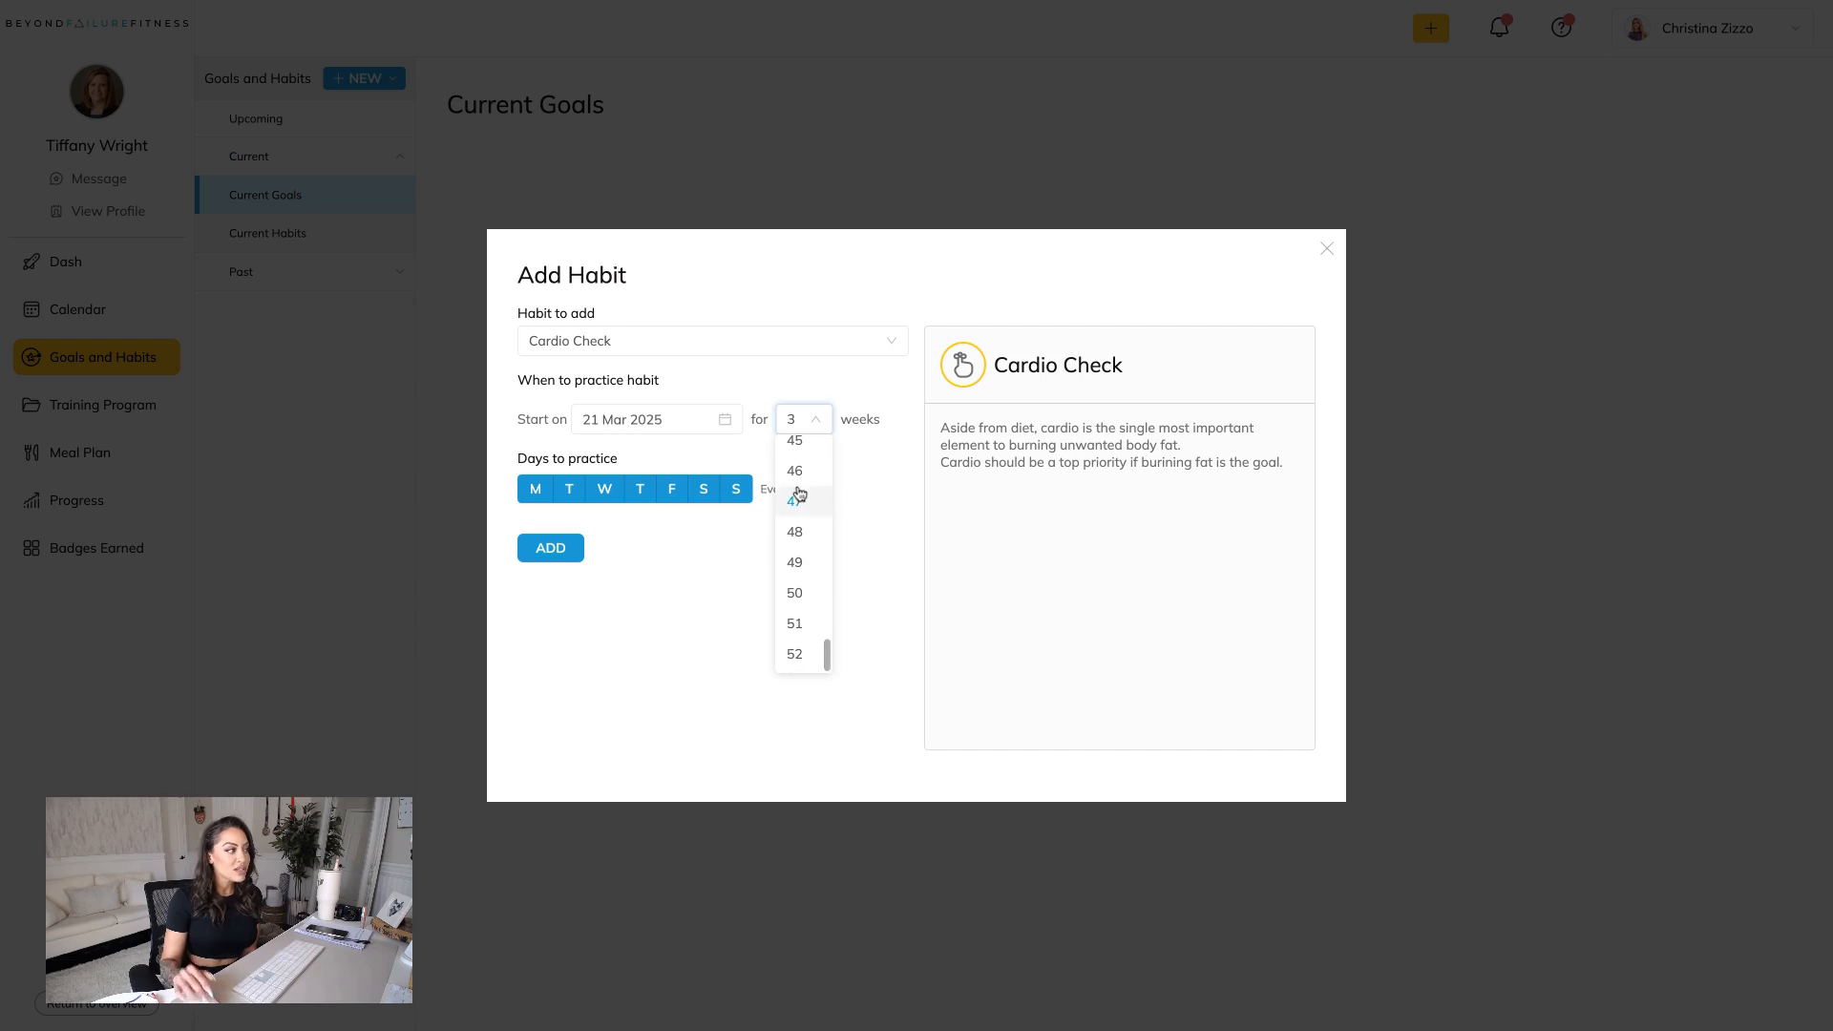
left_click(798, 655)
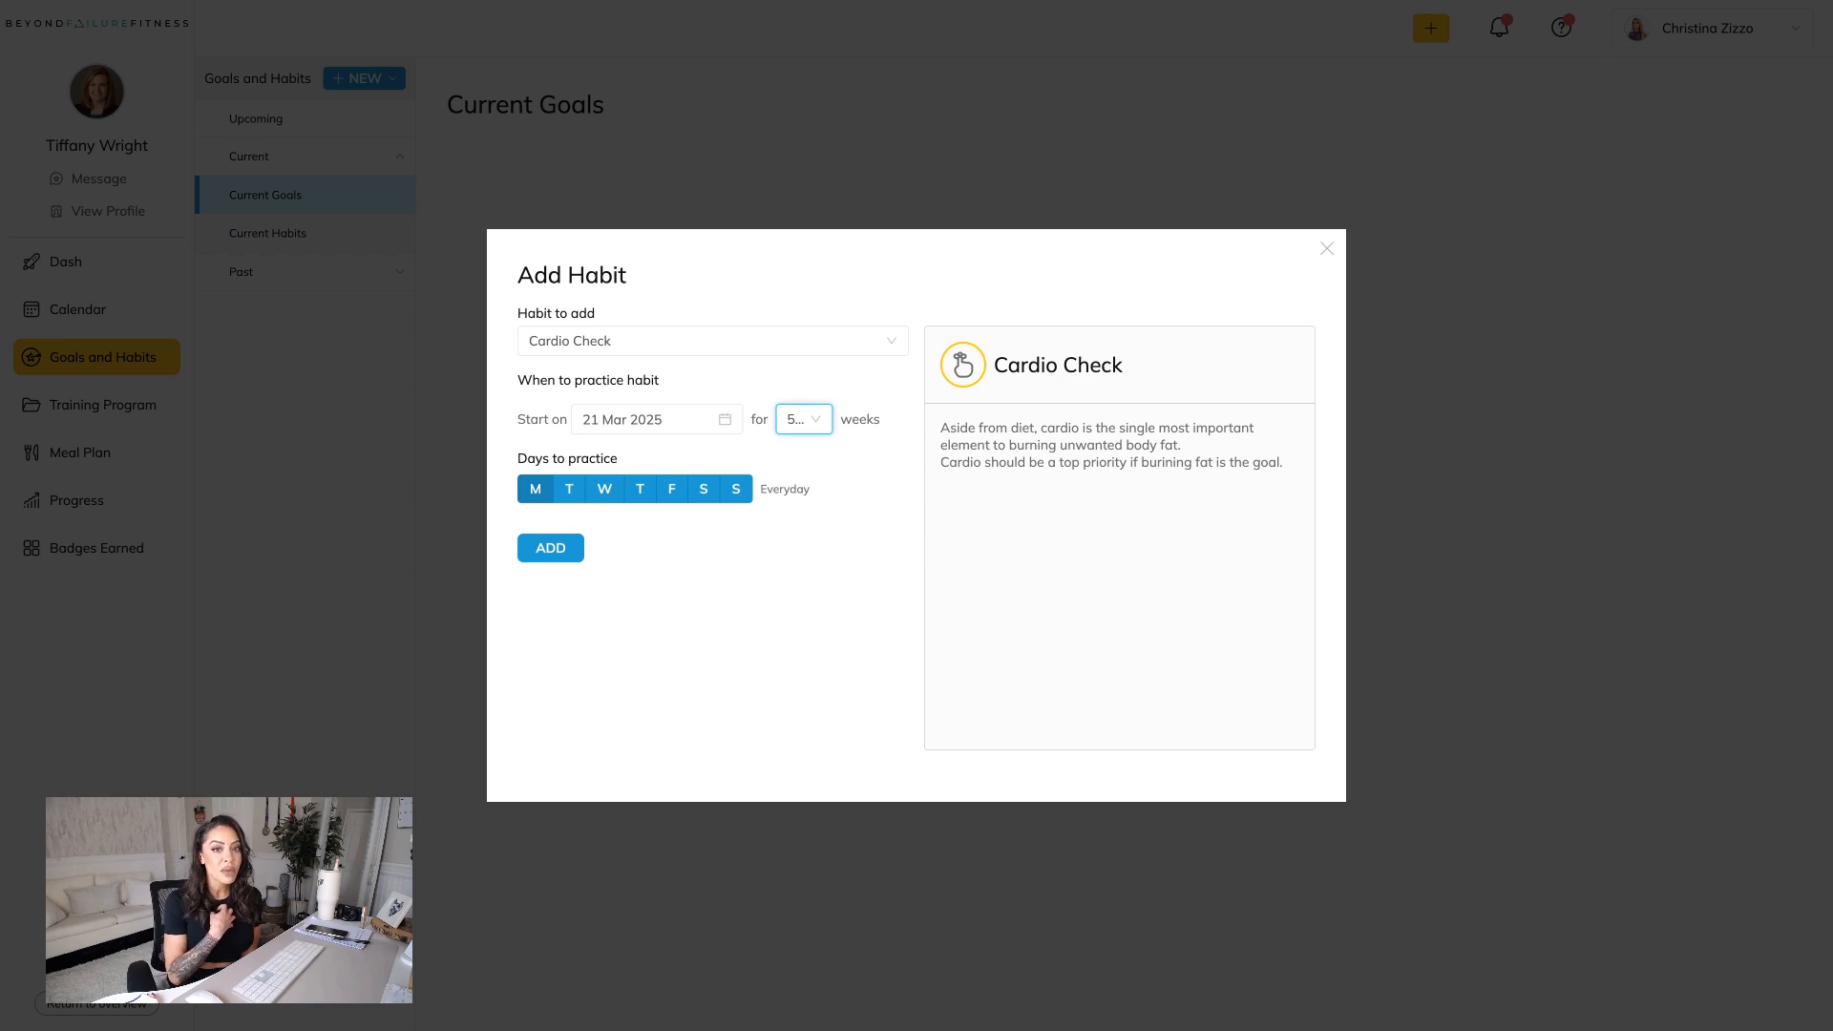
Restrict the Cardio Check habit's practice days to Saturday only and add the habit to the client.
left_click(535, 489)
left_click(569, 489)
left_click(605, 489)
left_click(640, 488)
left_click(672, 489)
left_click(704, 488)
left_click(729, 491)
left_click(703, 487)
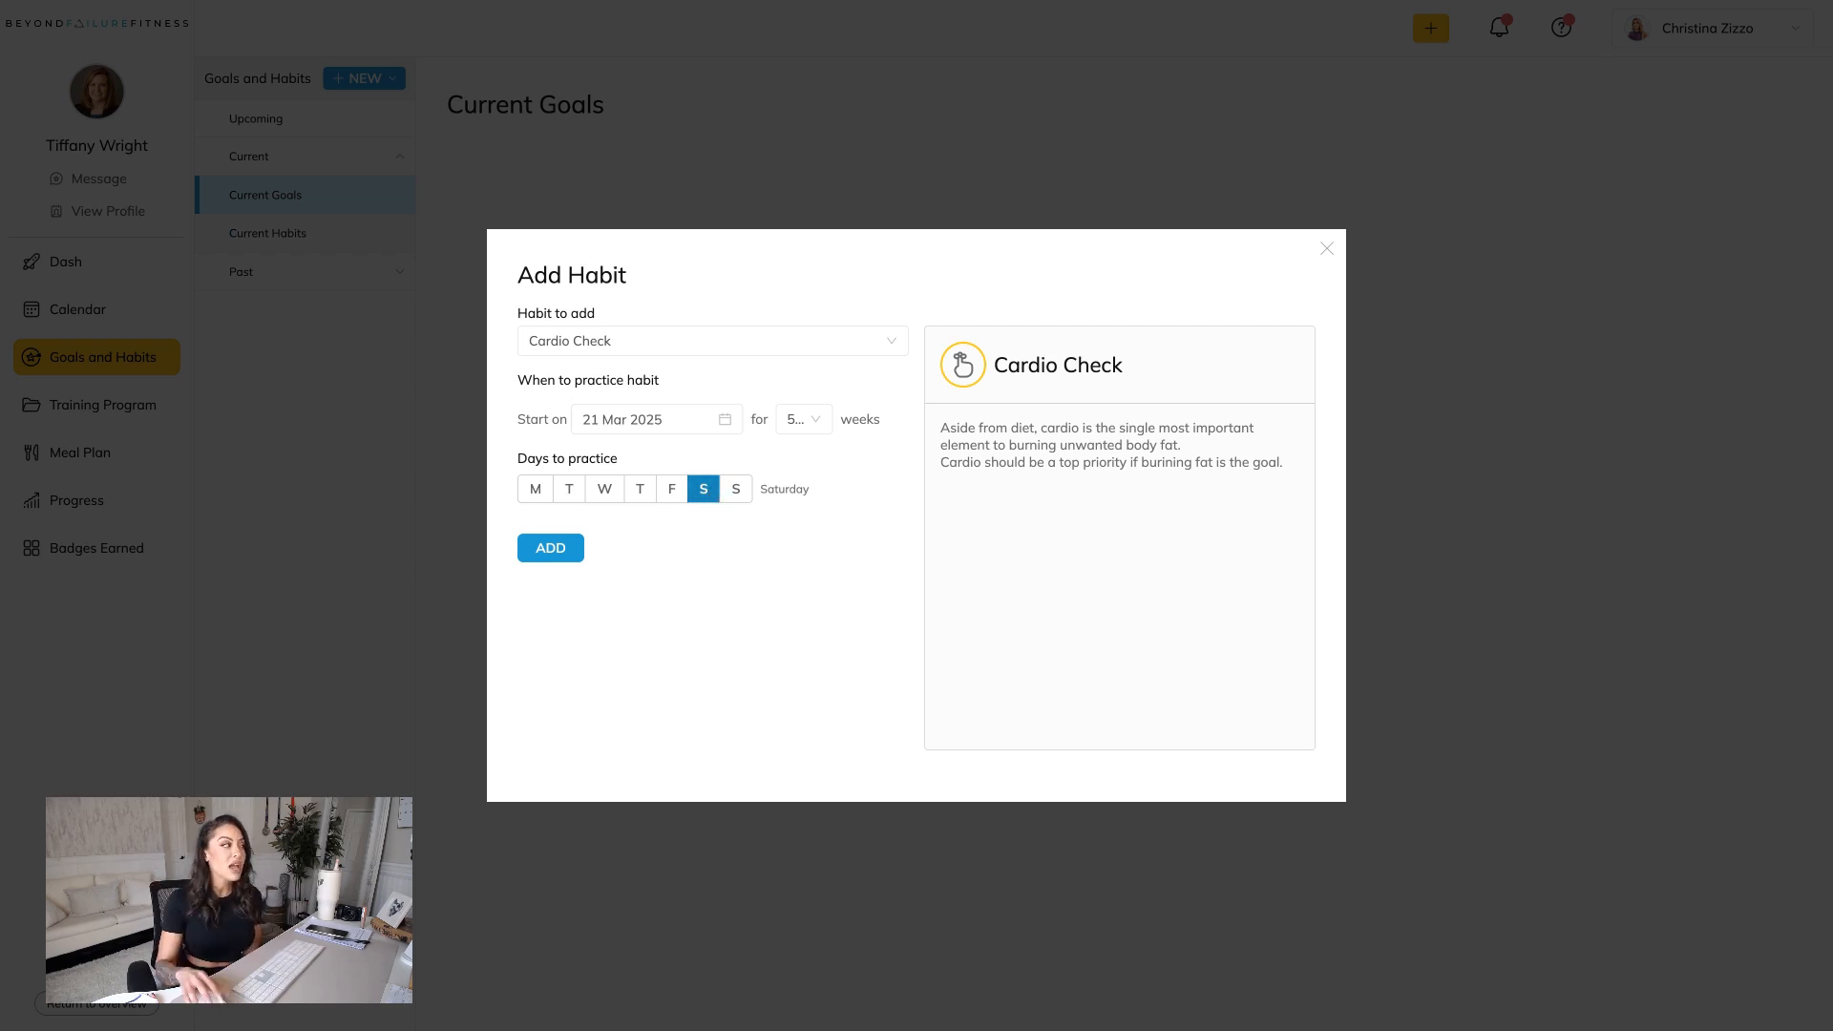
left_click(561, 552)
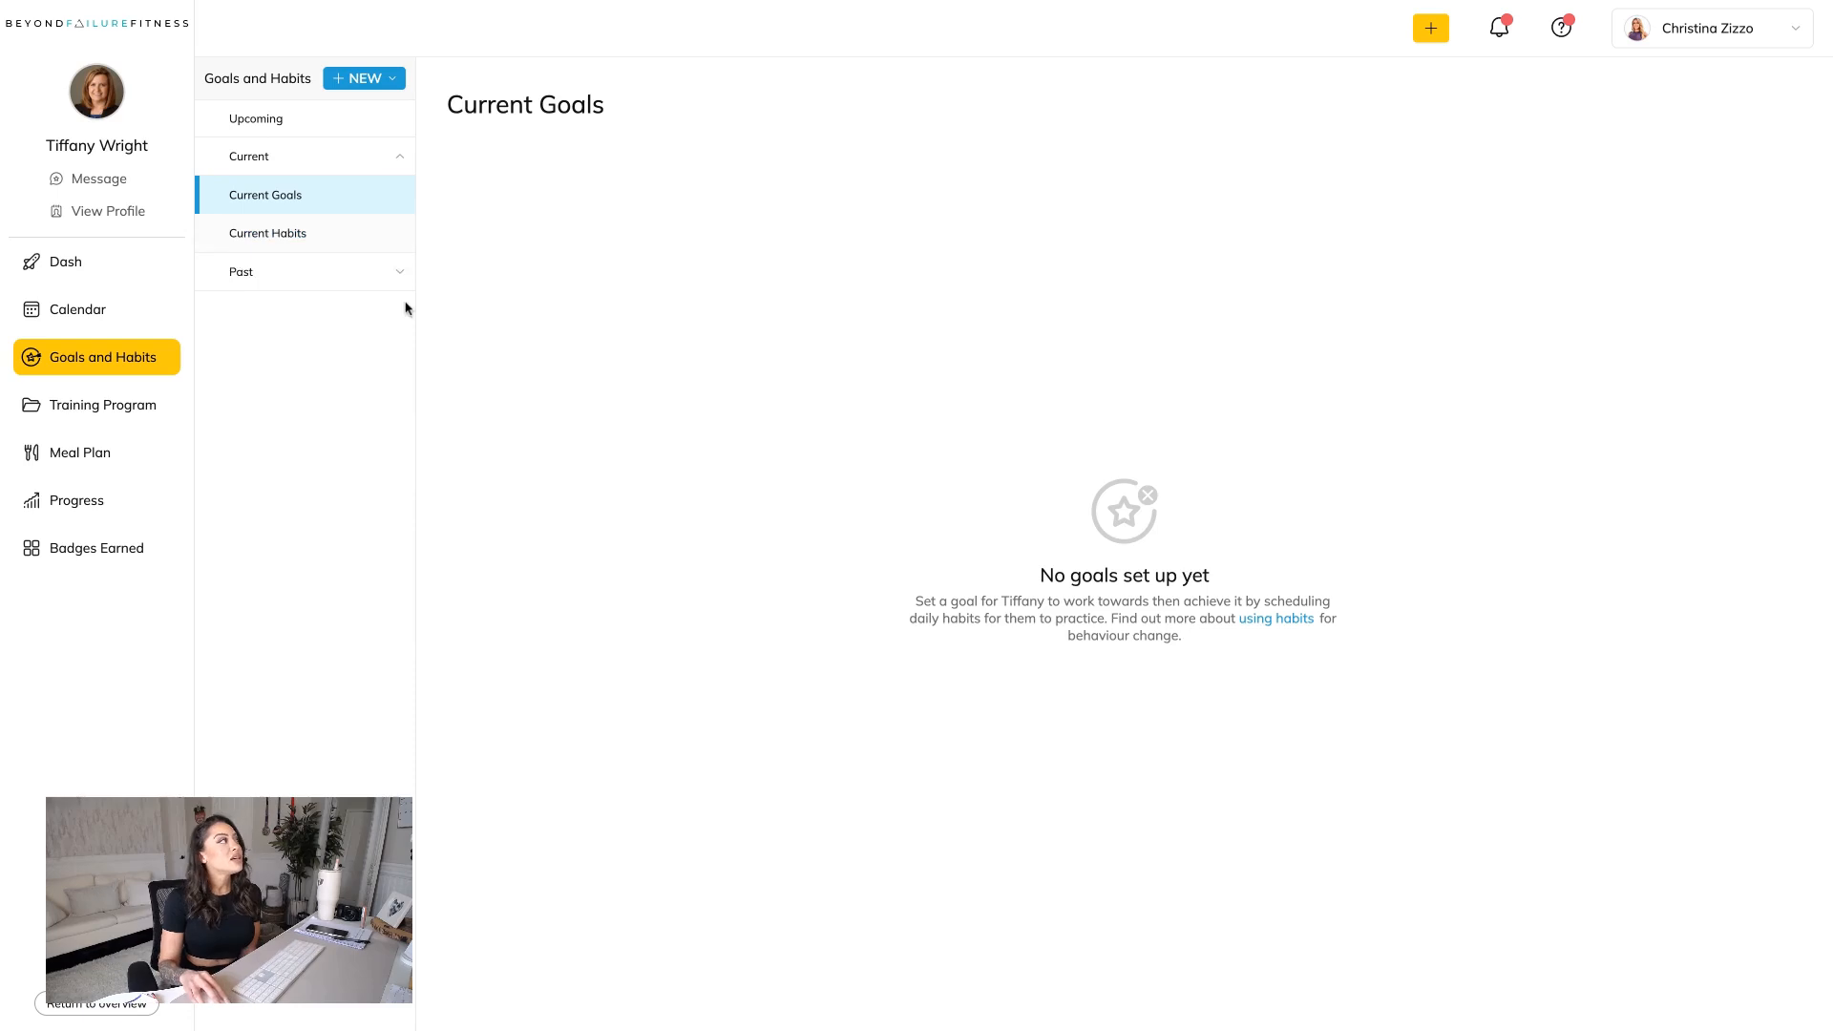
Start a new daily nutrition goal and show the client's profile figures, checking the calculated daily caloric goal.
left_click(376, 80)
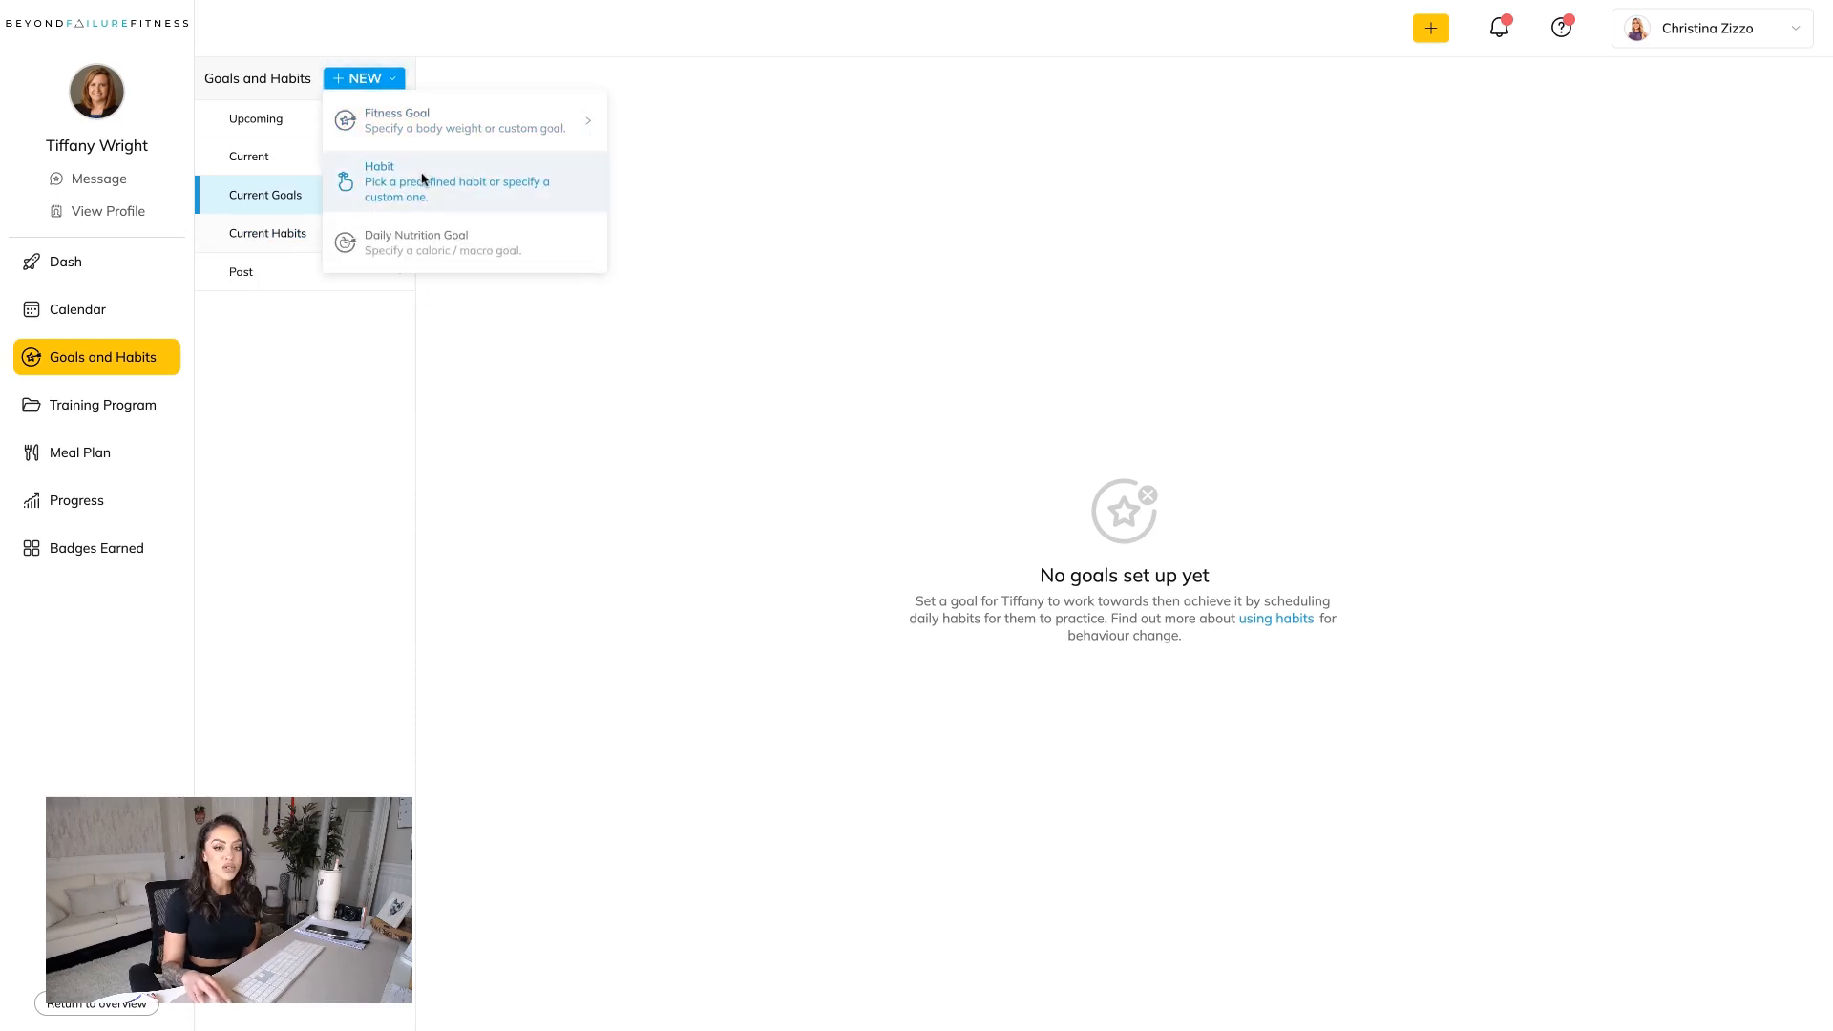
left_click(467, 244)
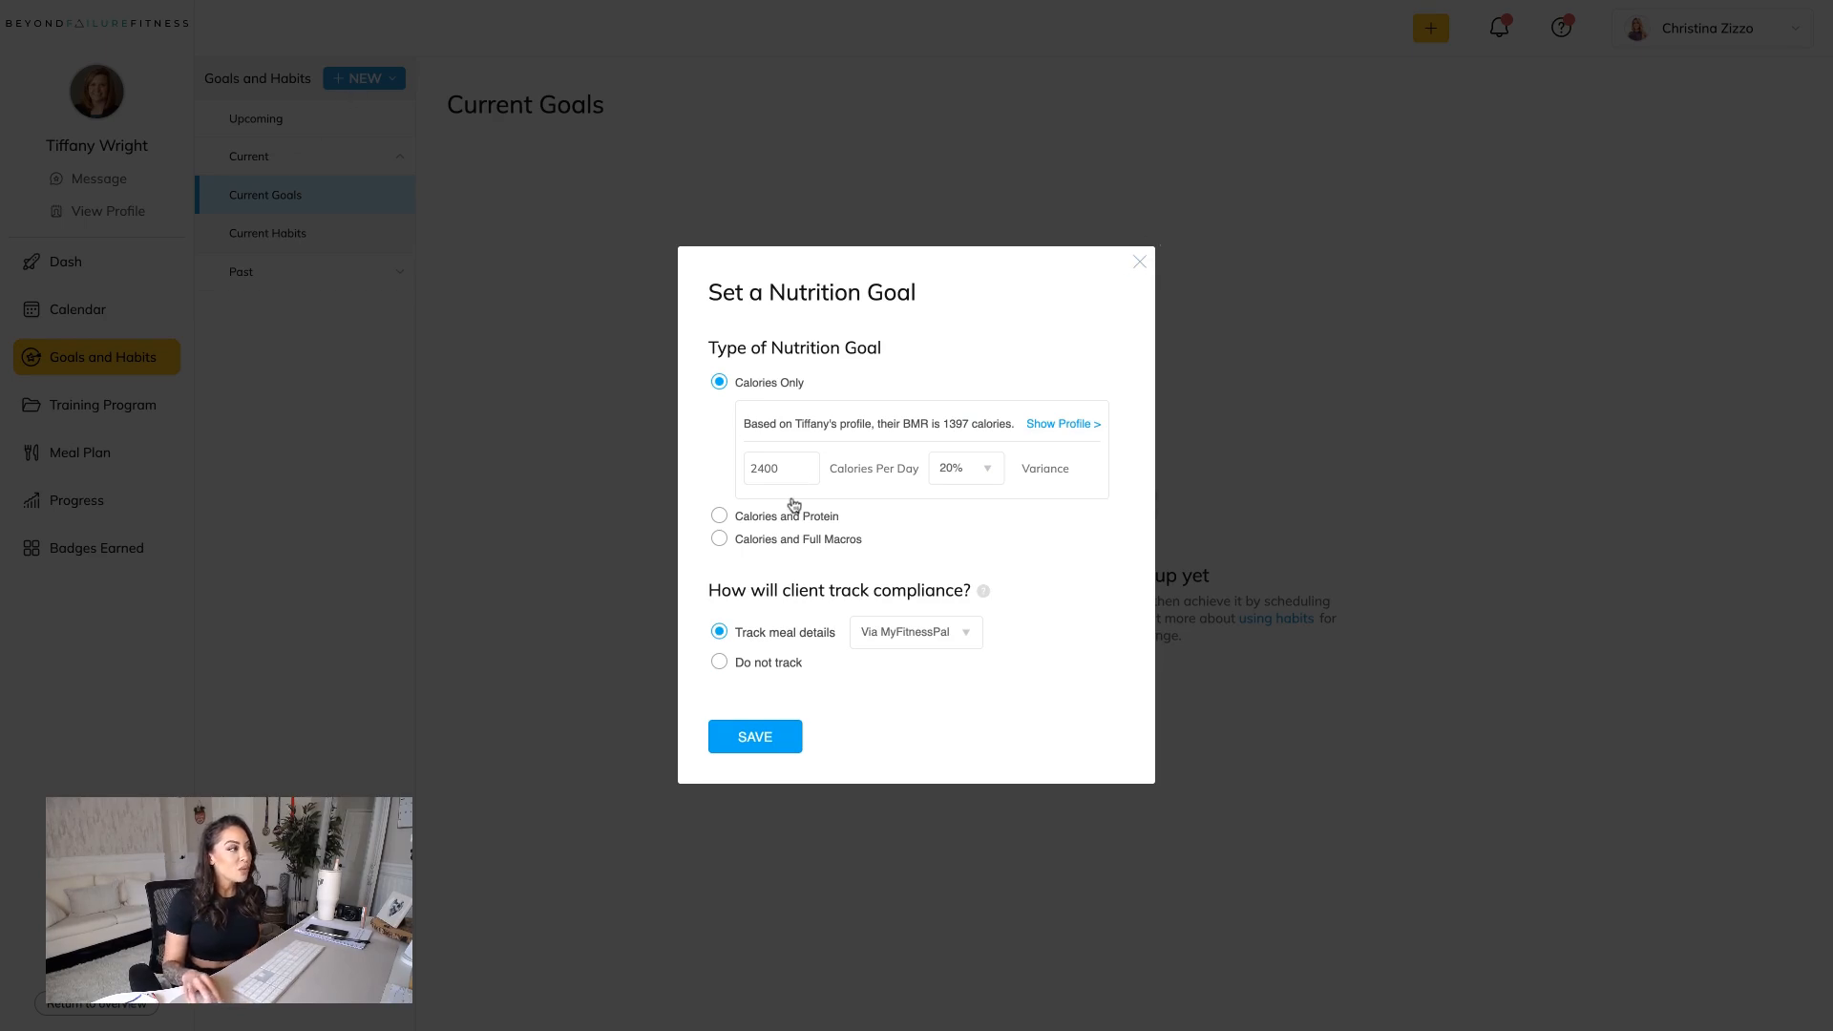
left_click(1057, 426)
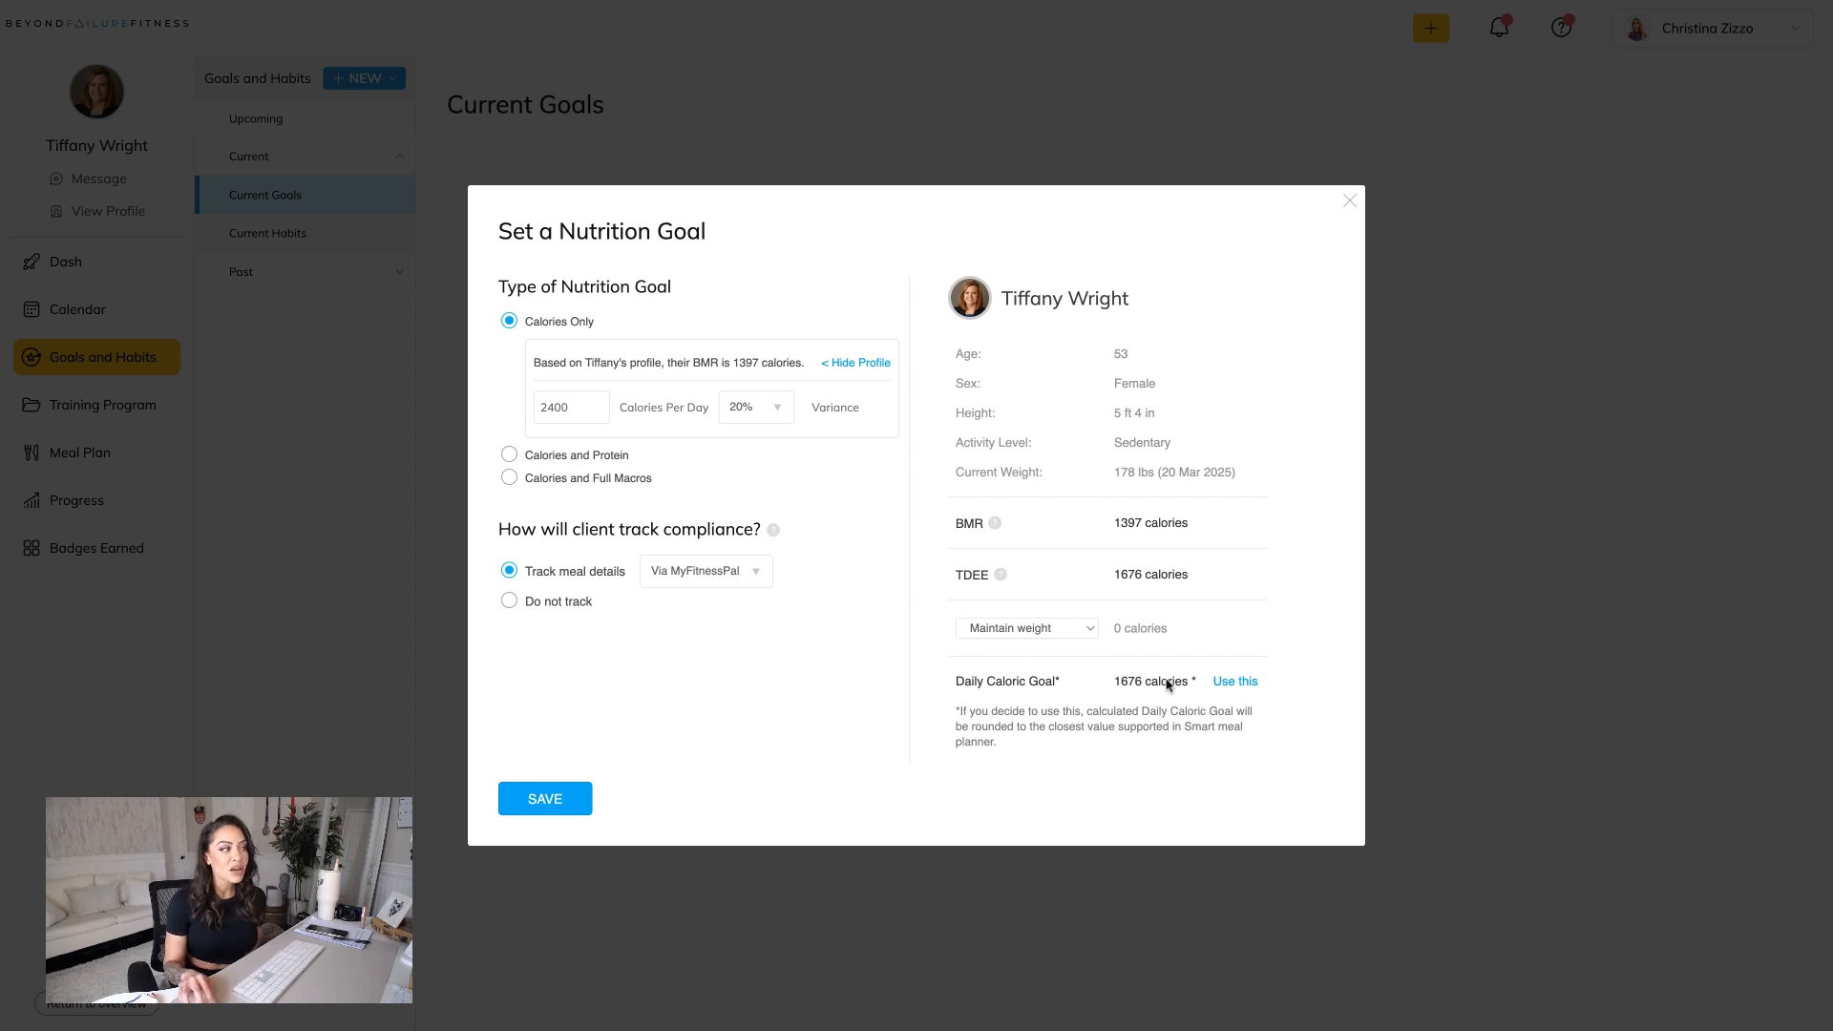
triple_click(1115, 685)
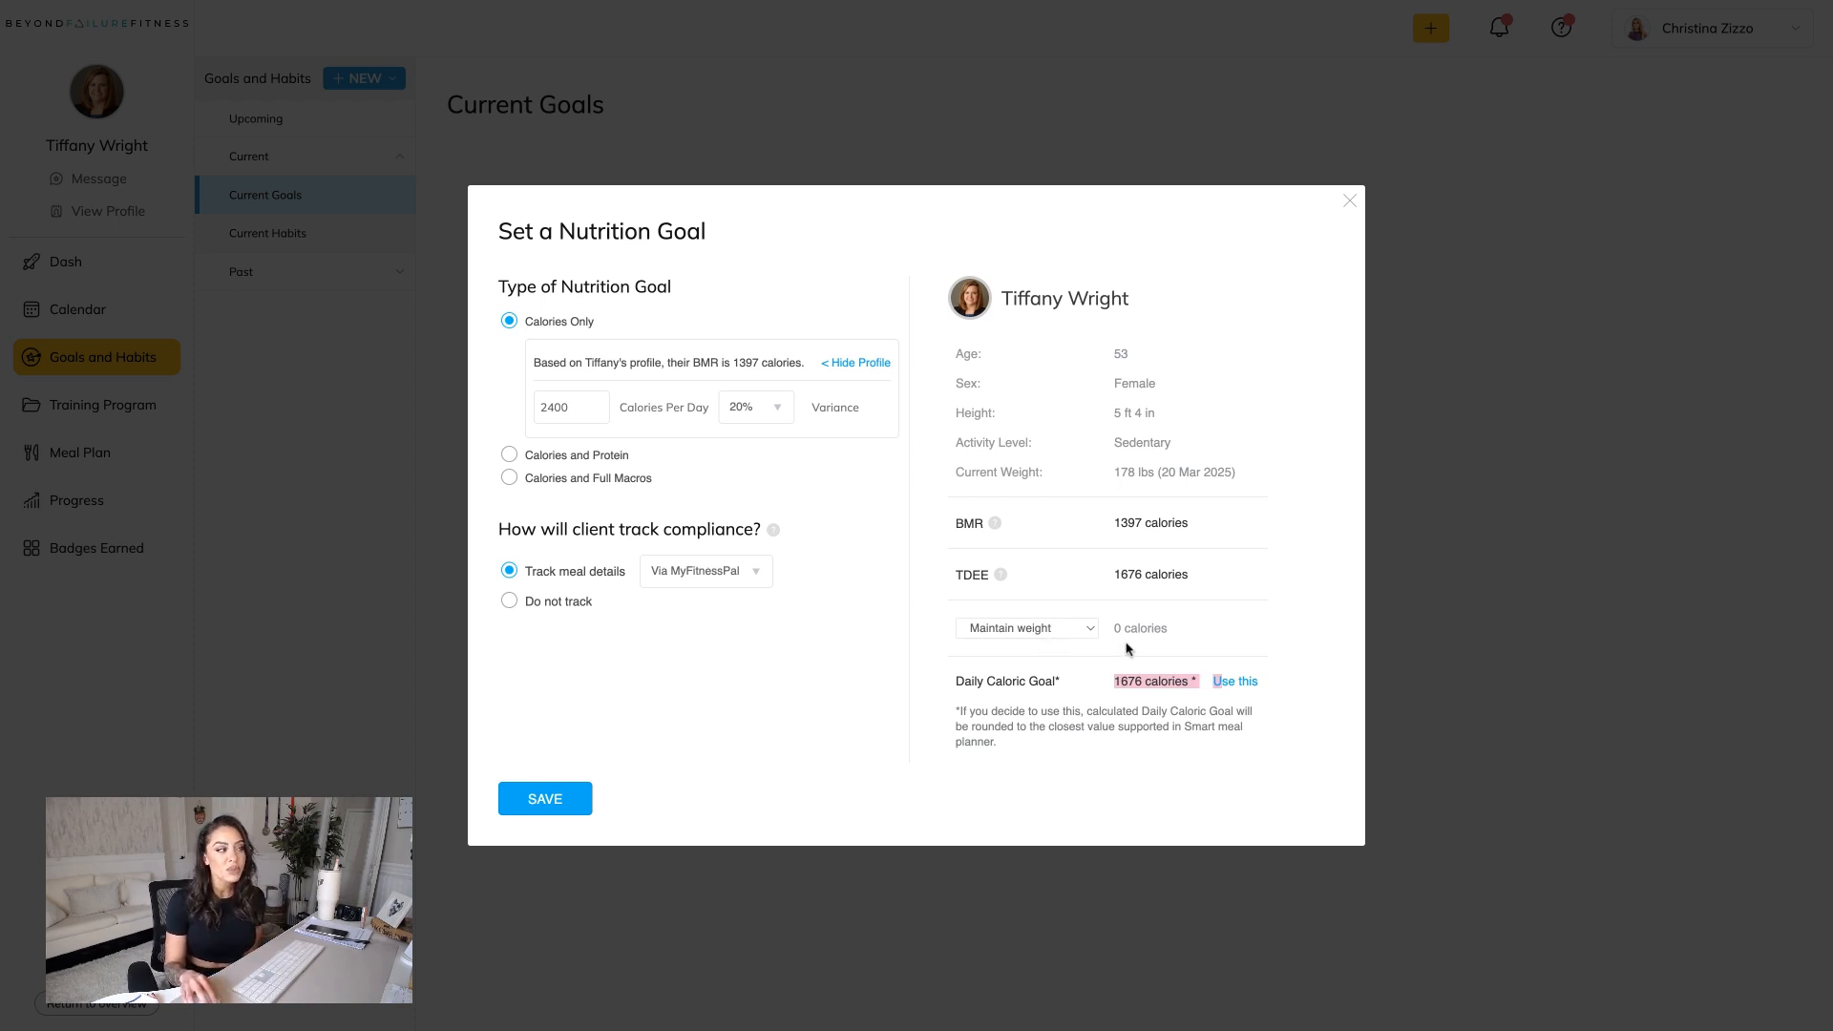
Try the weight target at Lose 1 lb per week to compare the calculated calories, and settle on Lose 0.5 lbs per week.
left_click(1059, 632)
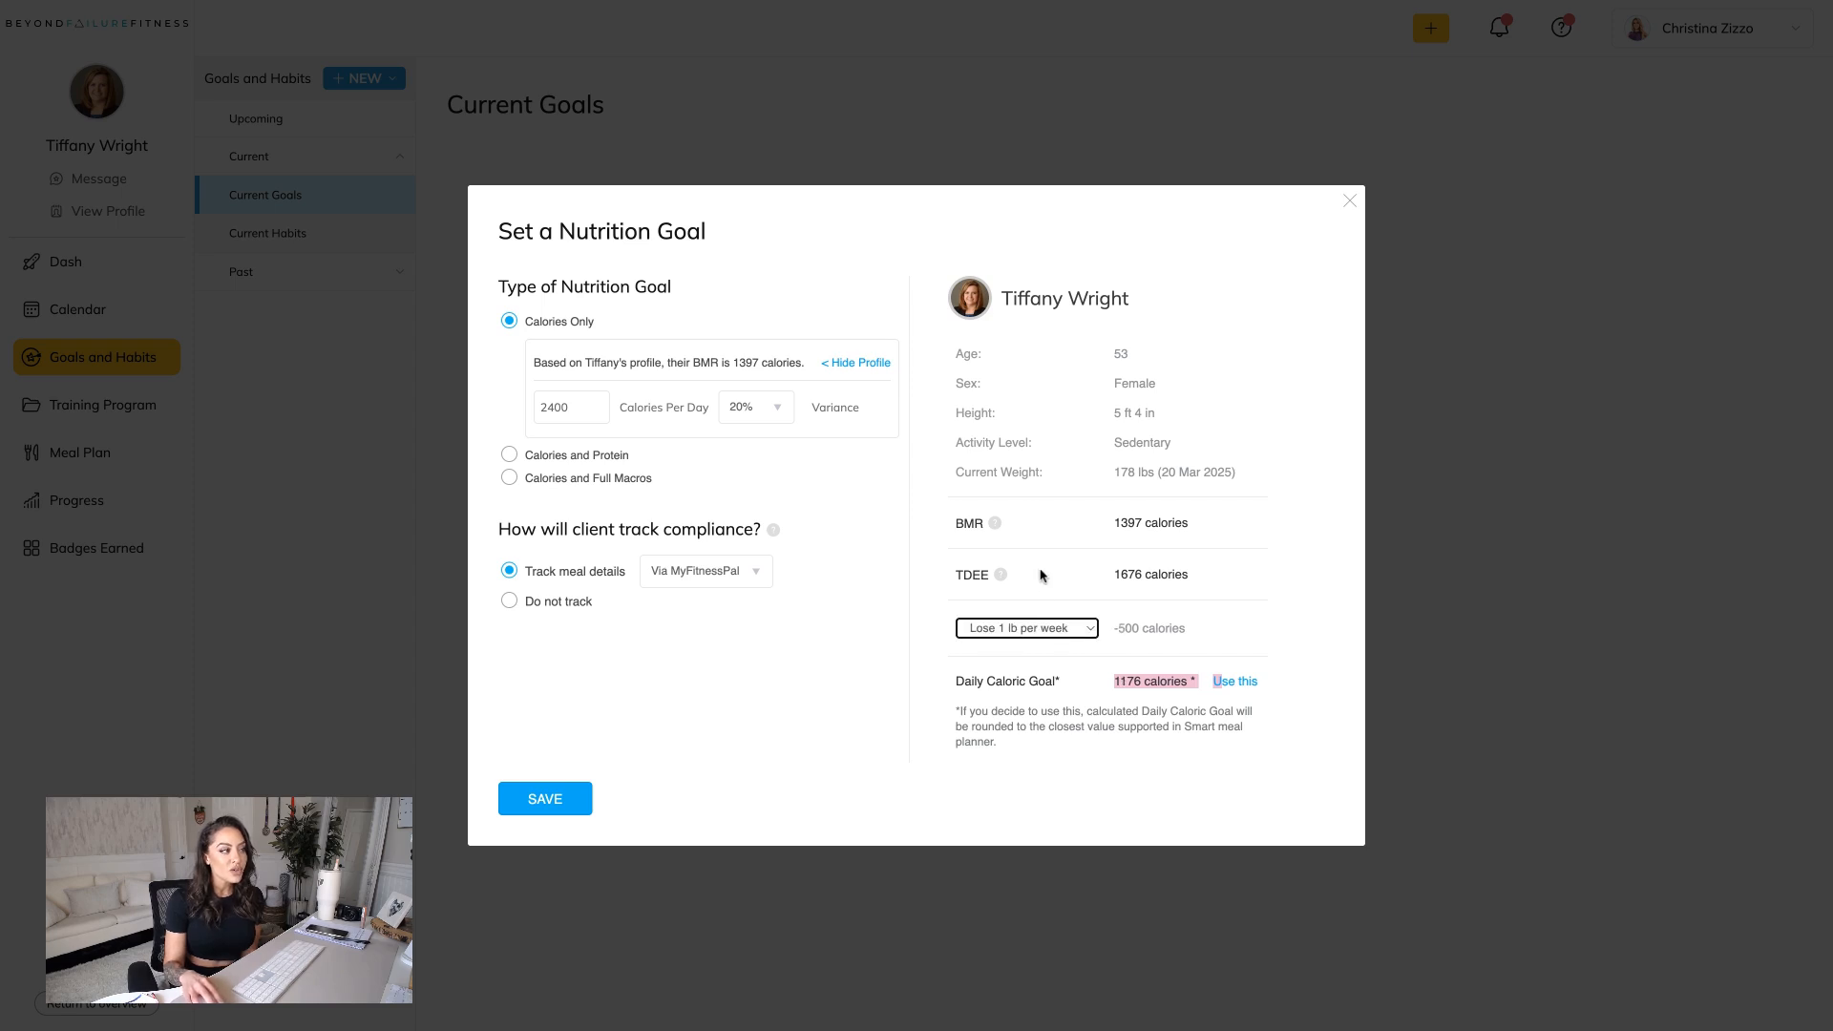
left_click(1124, 705)
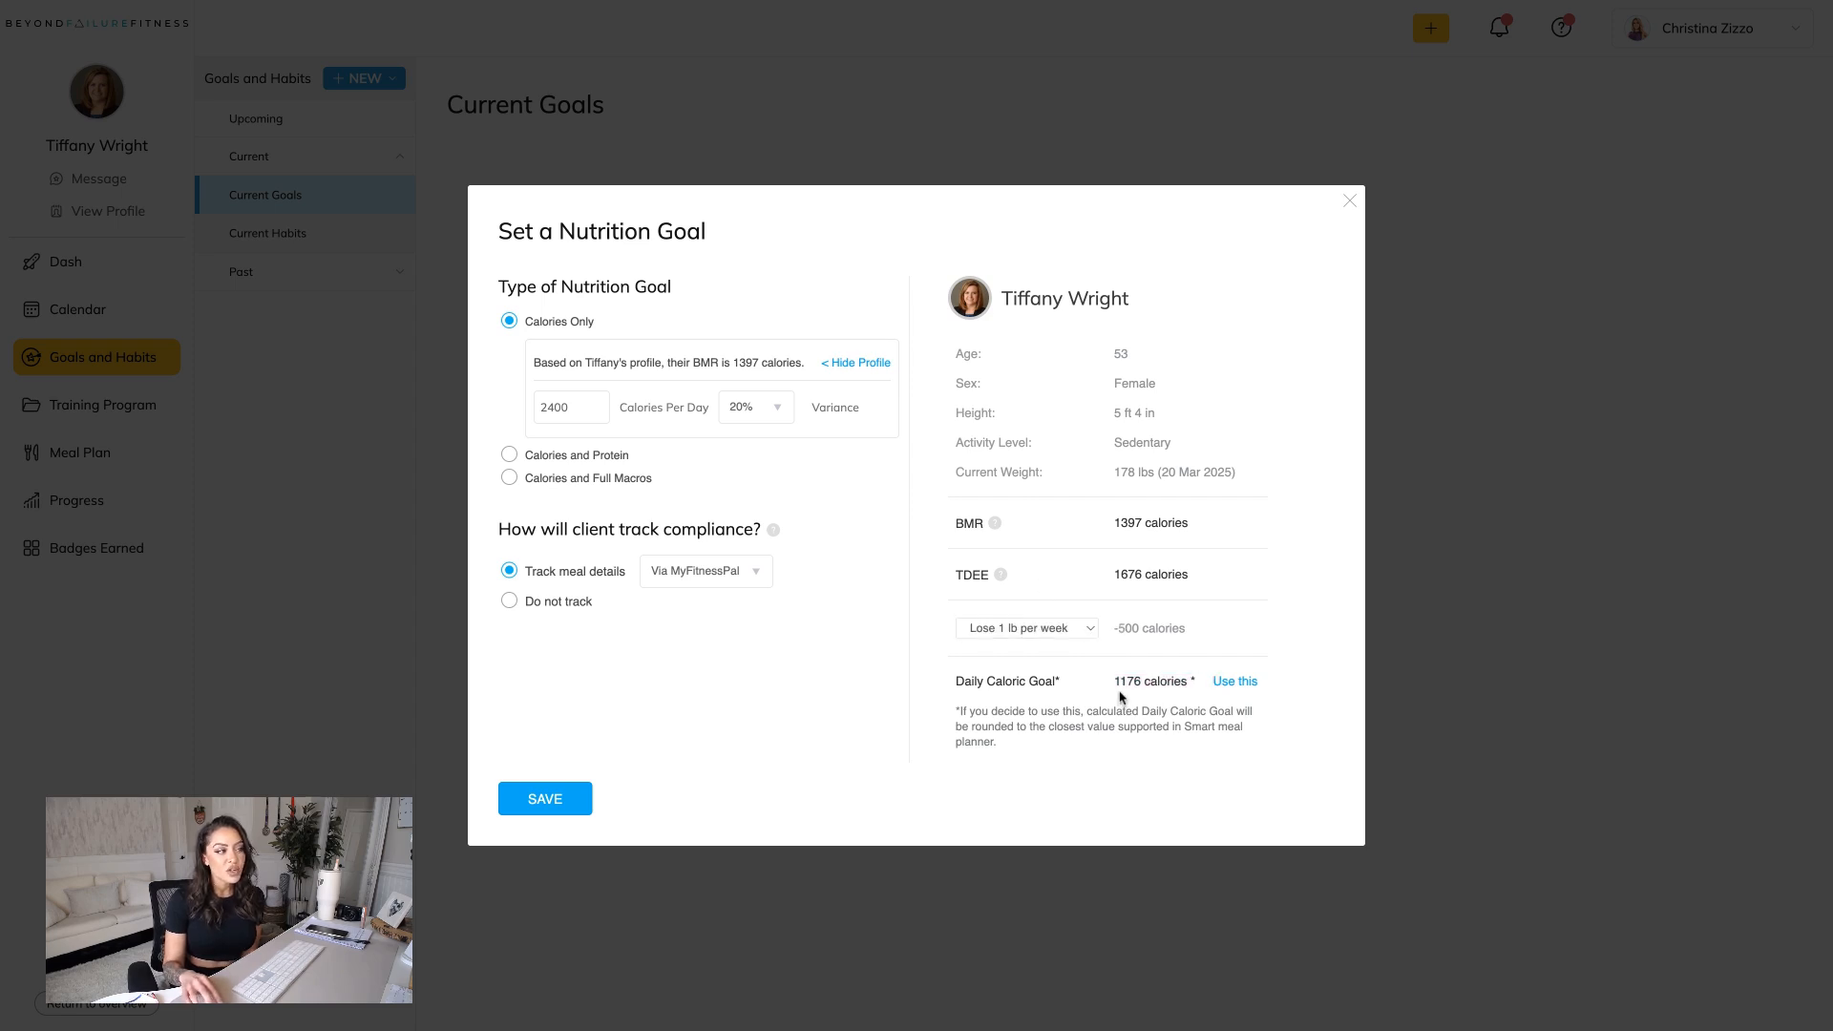
double_click(1115, 683)
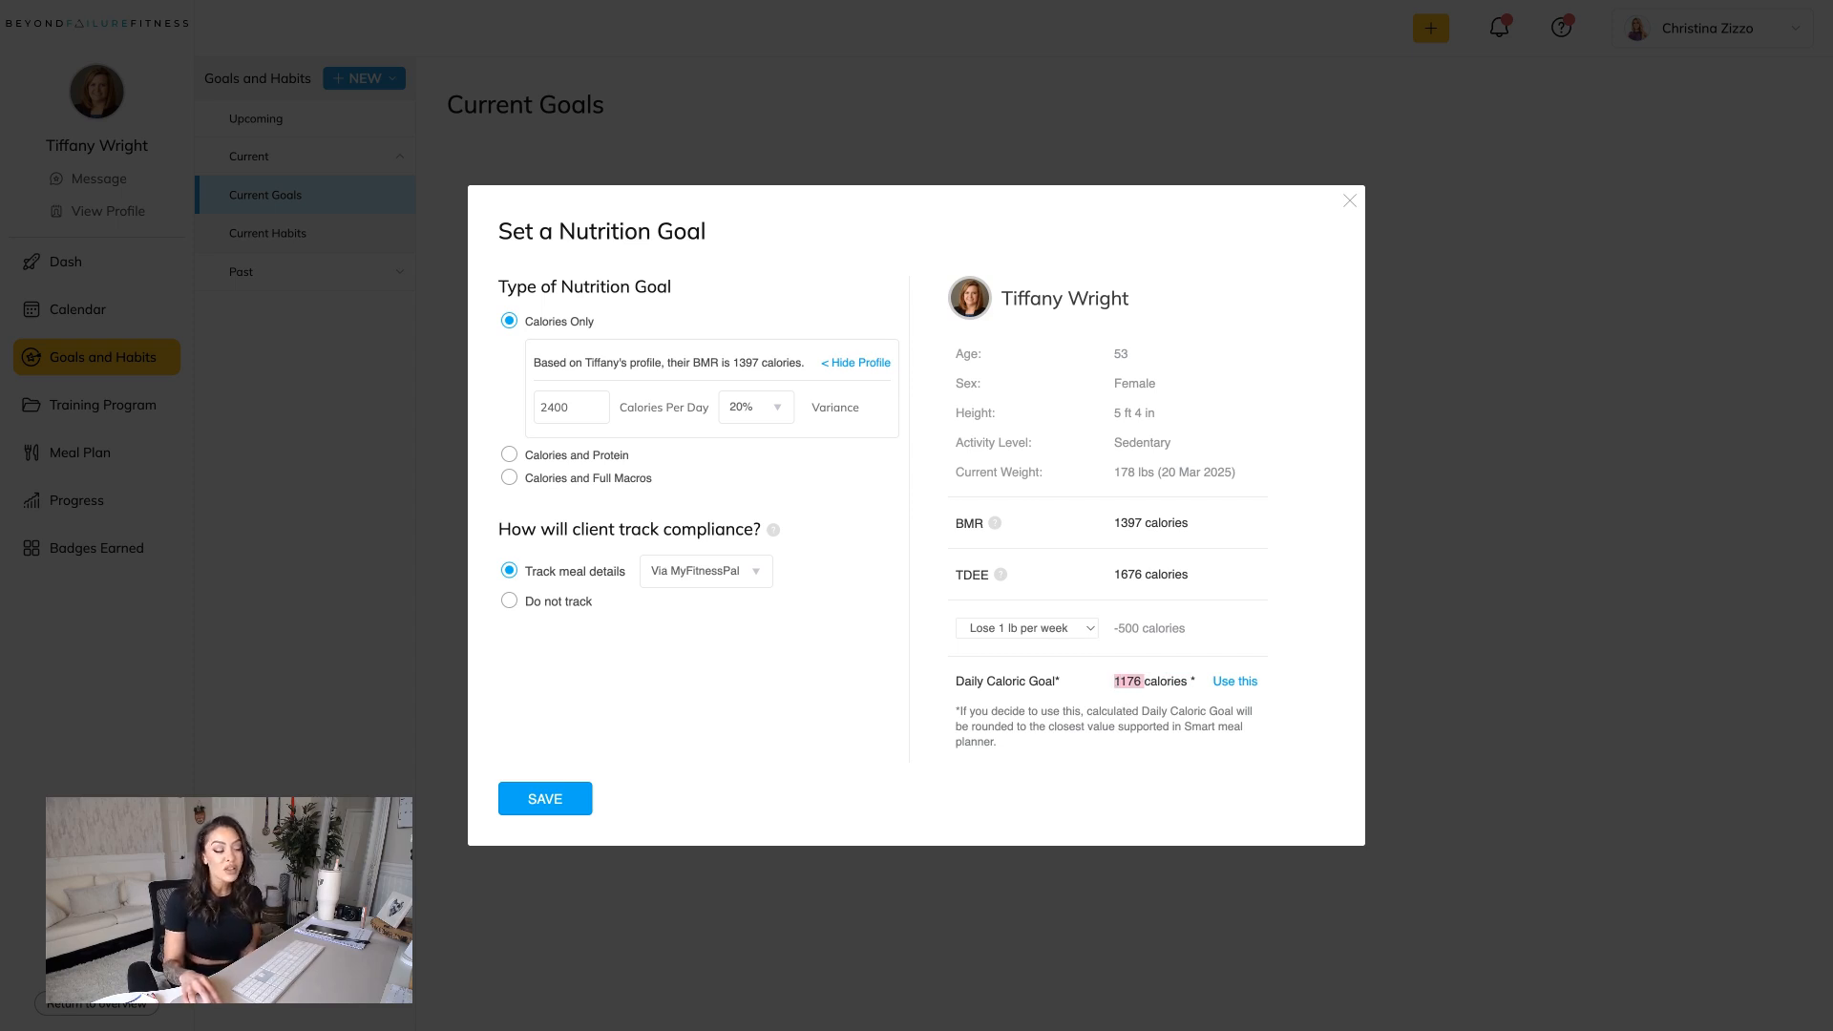
left_click(1064, 638)
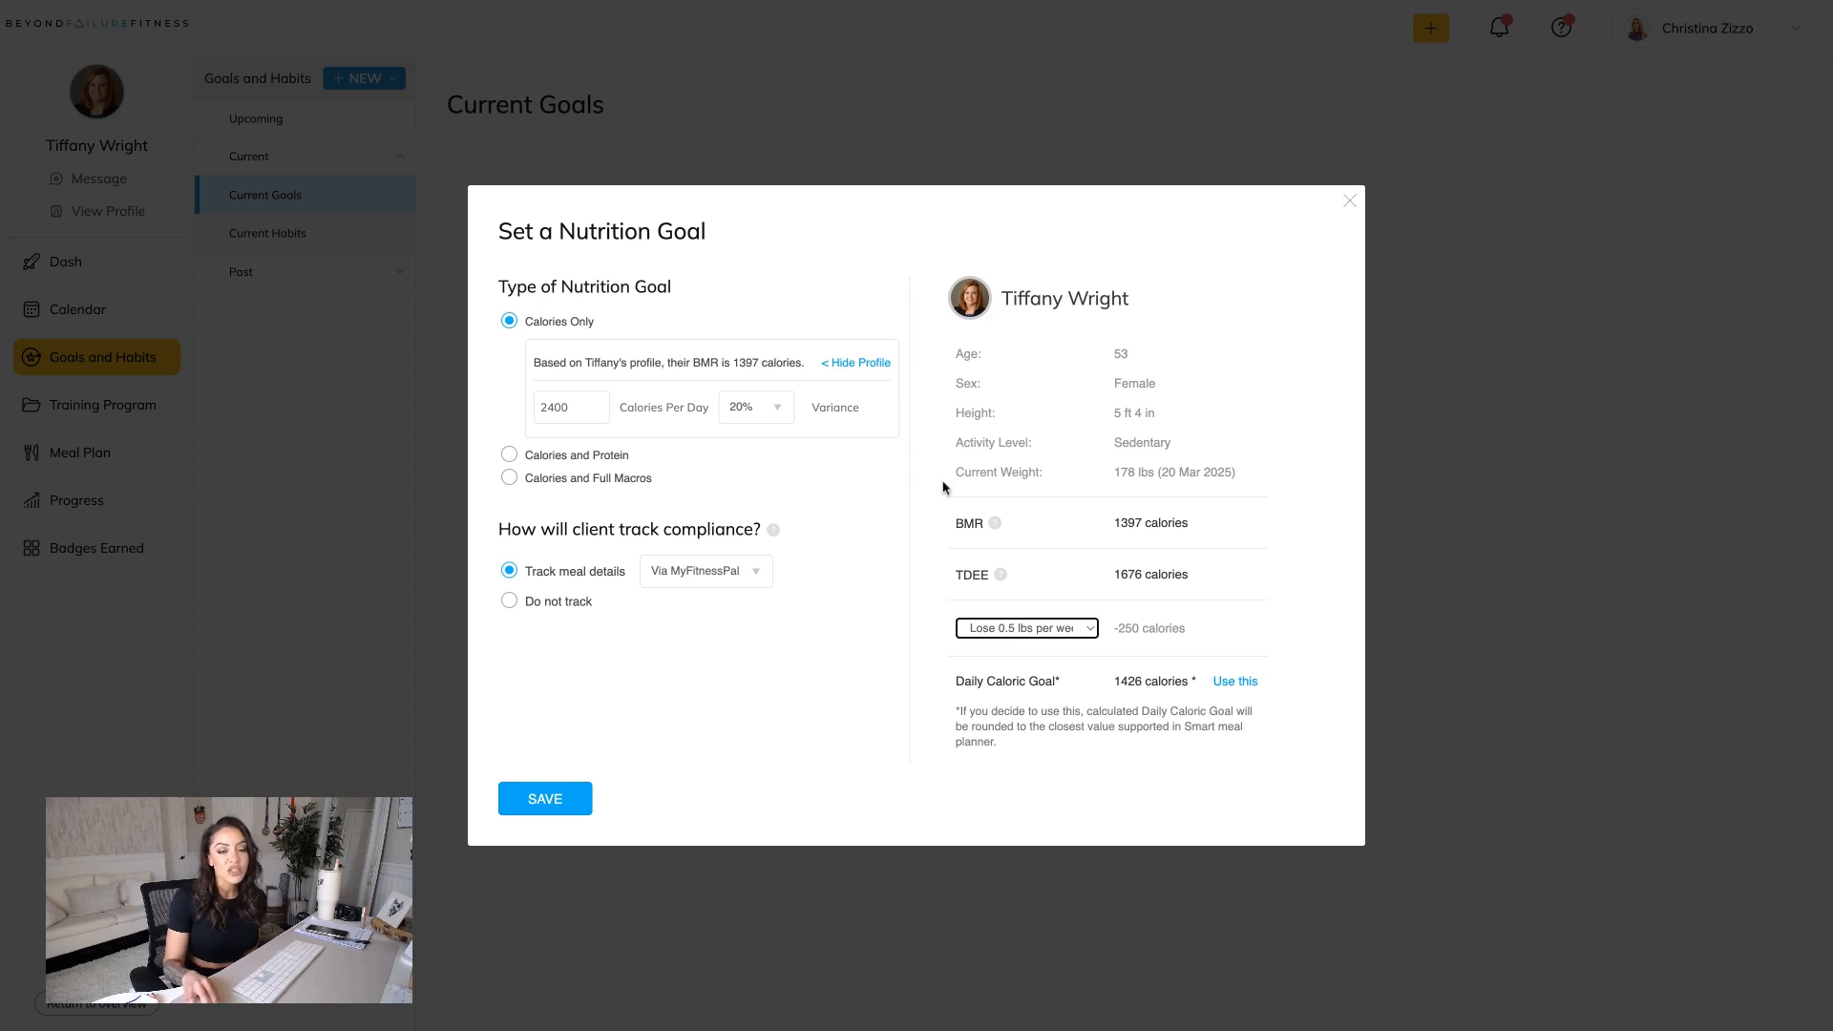
Set the nutrition goal to 1600 calories per day with a 10% variance.
left_click_drag(539, 406, 566, 405)
type("1600")
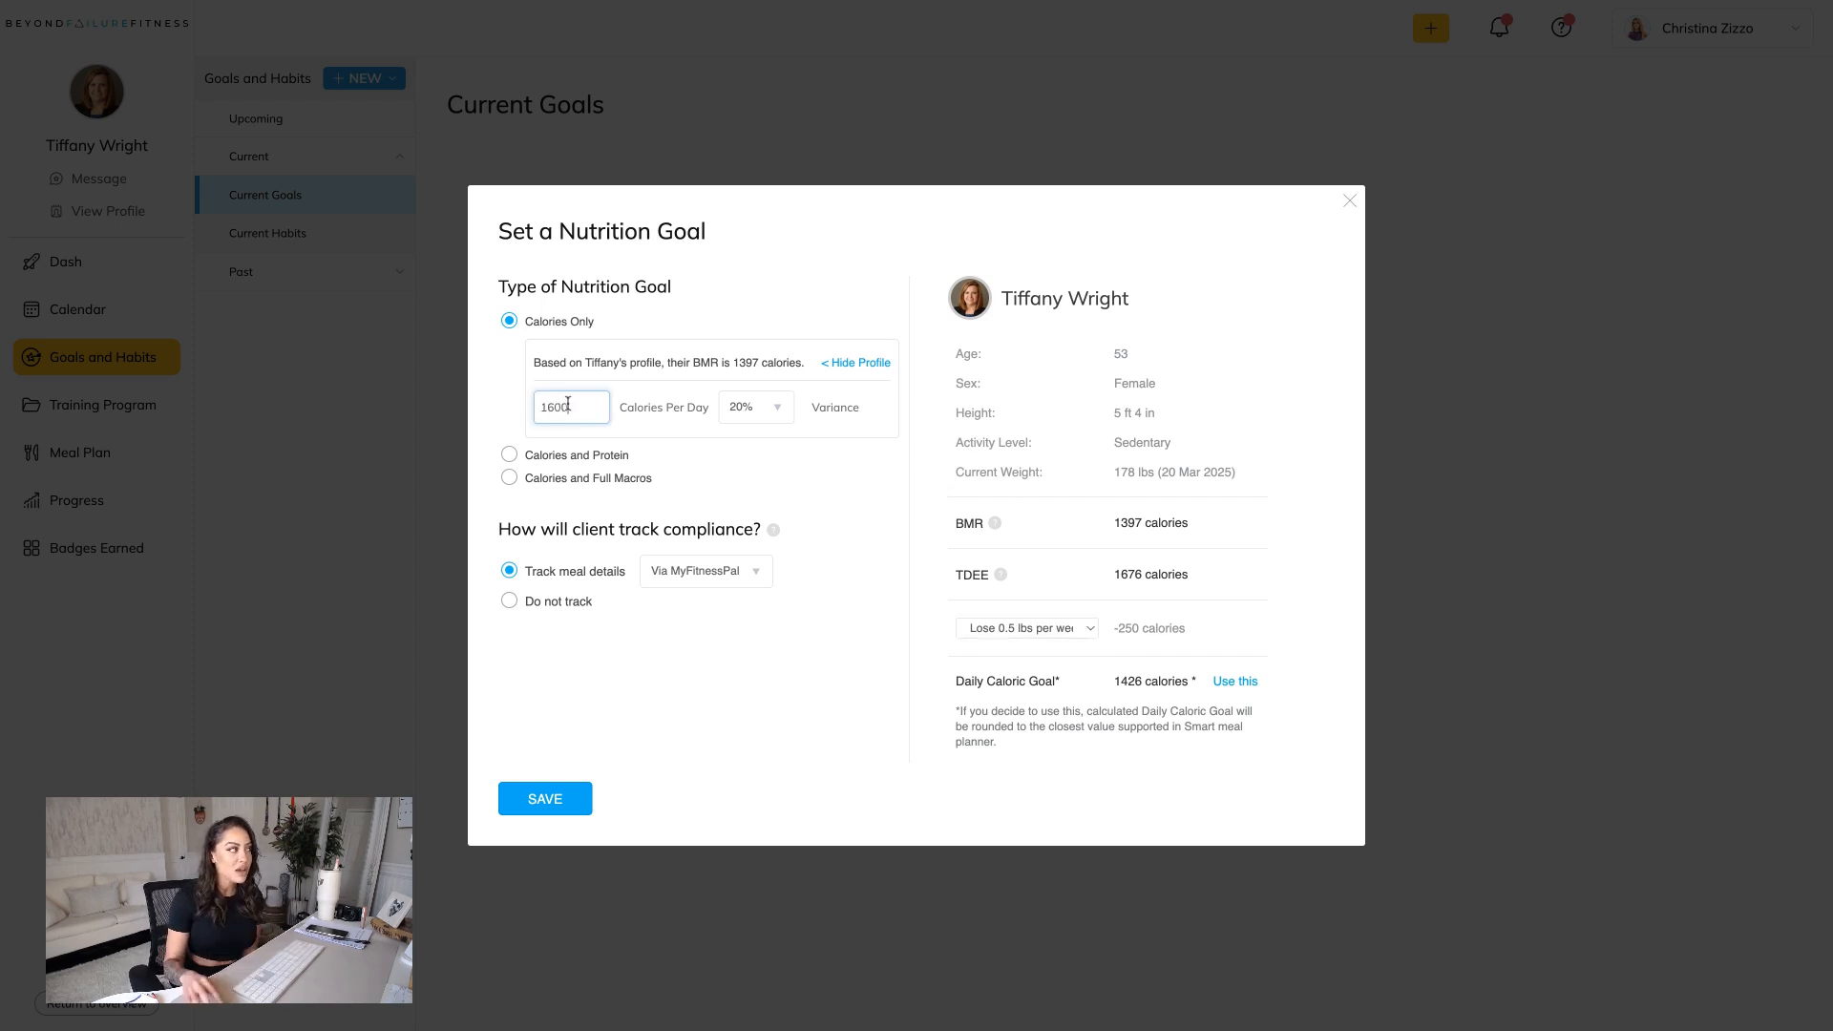
left_click(749, 406)
left_click(758, 445)
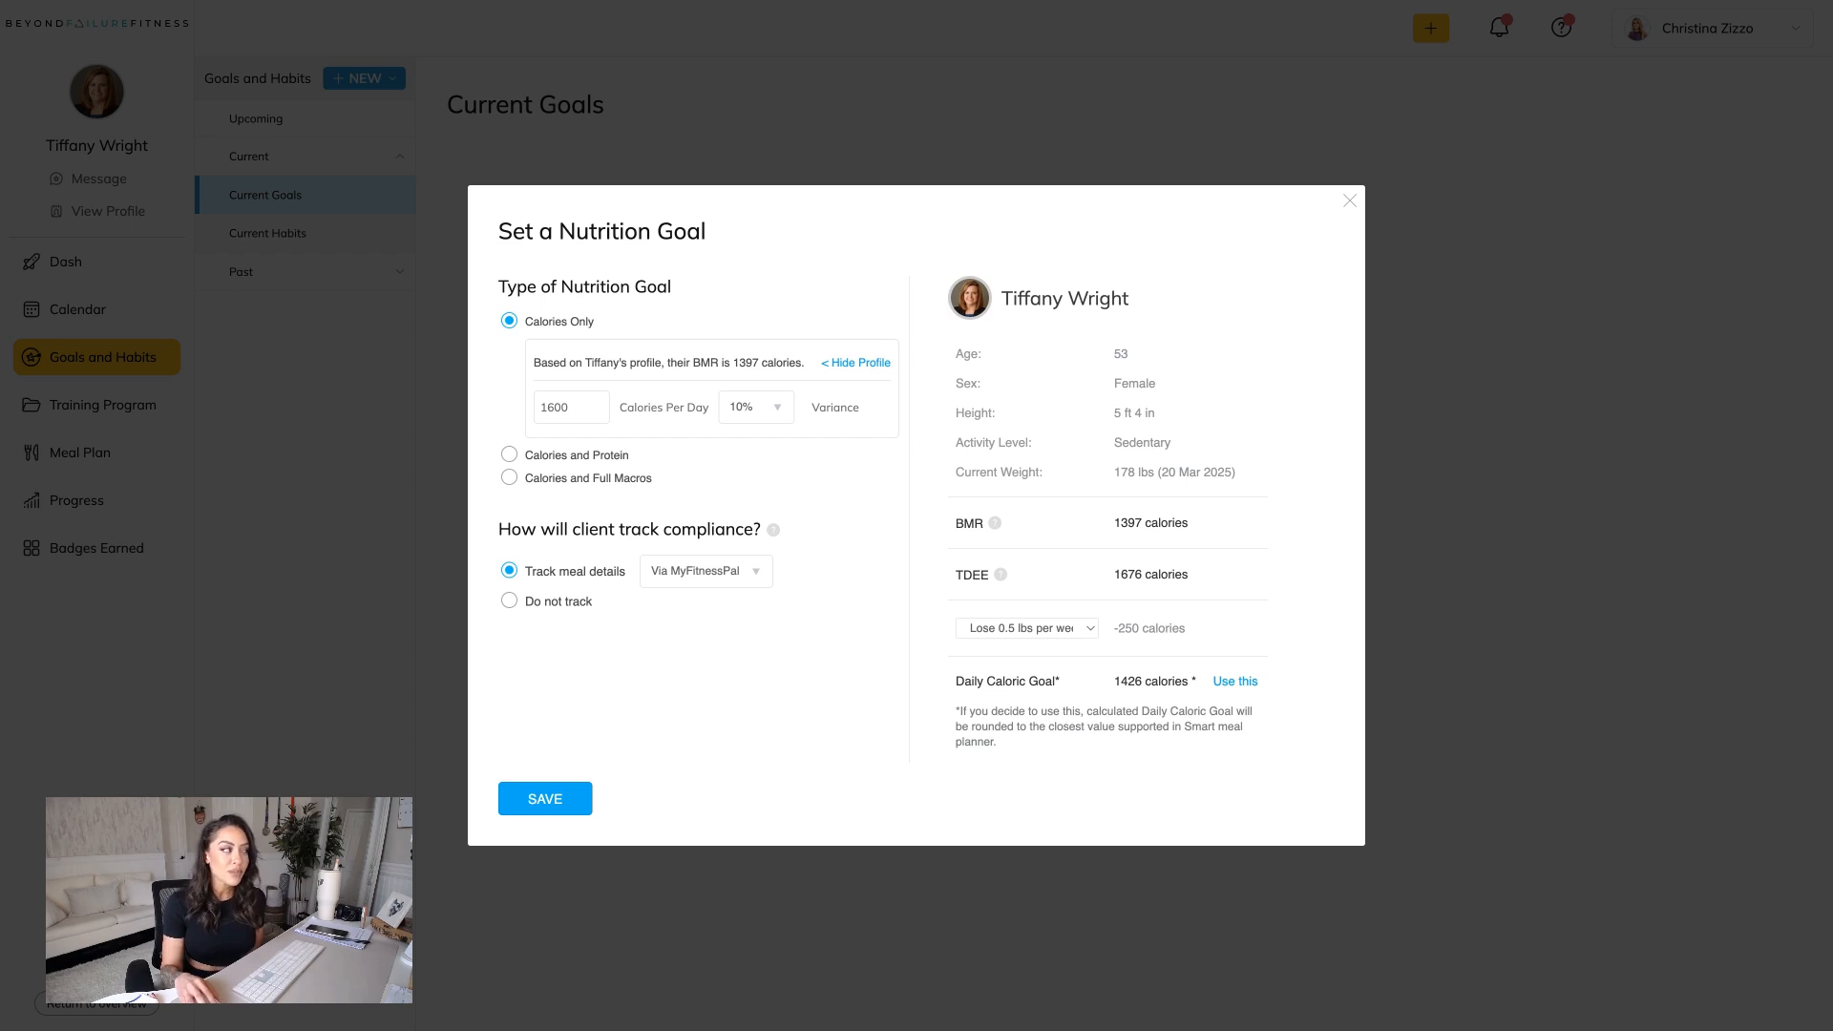
Try a daily target of 1200 calories and set it back to 1600.
left_click_drag(590, 405, 489, 408)
type("1200")
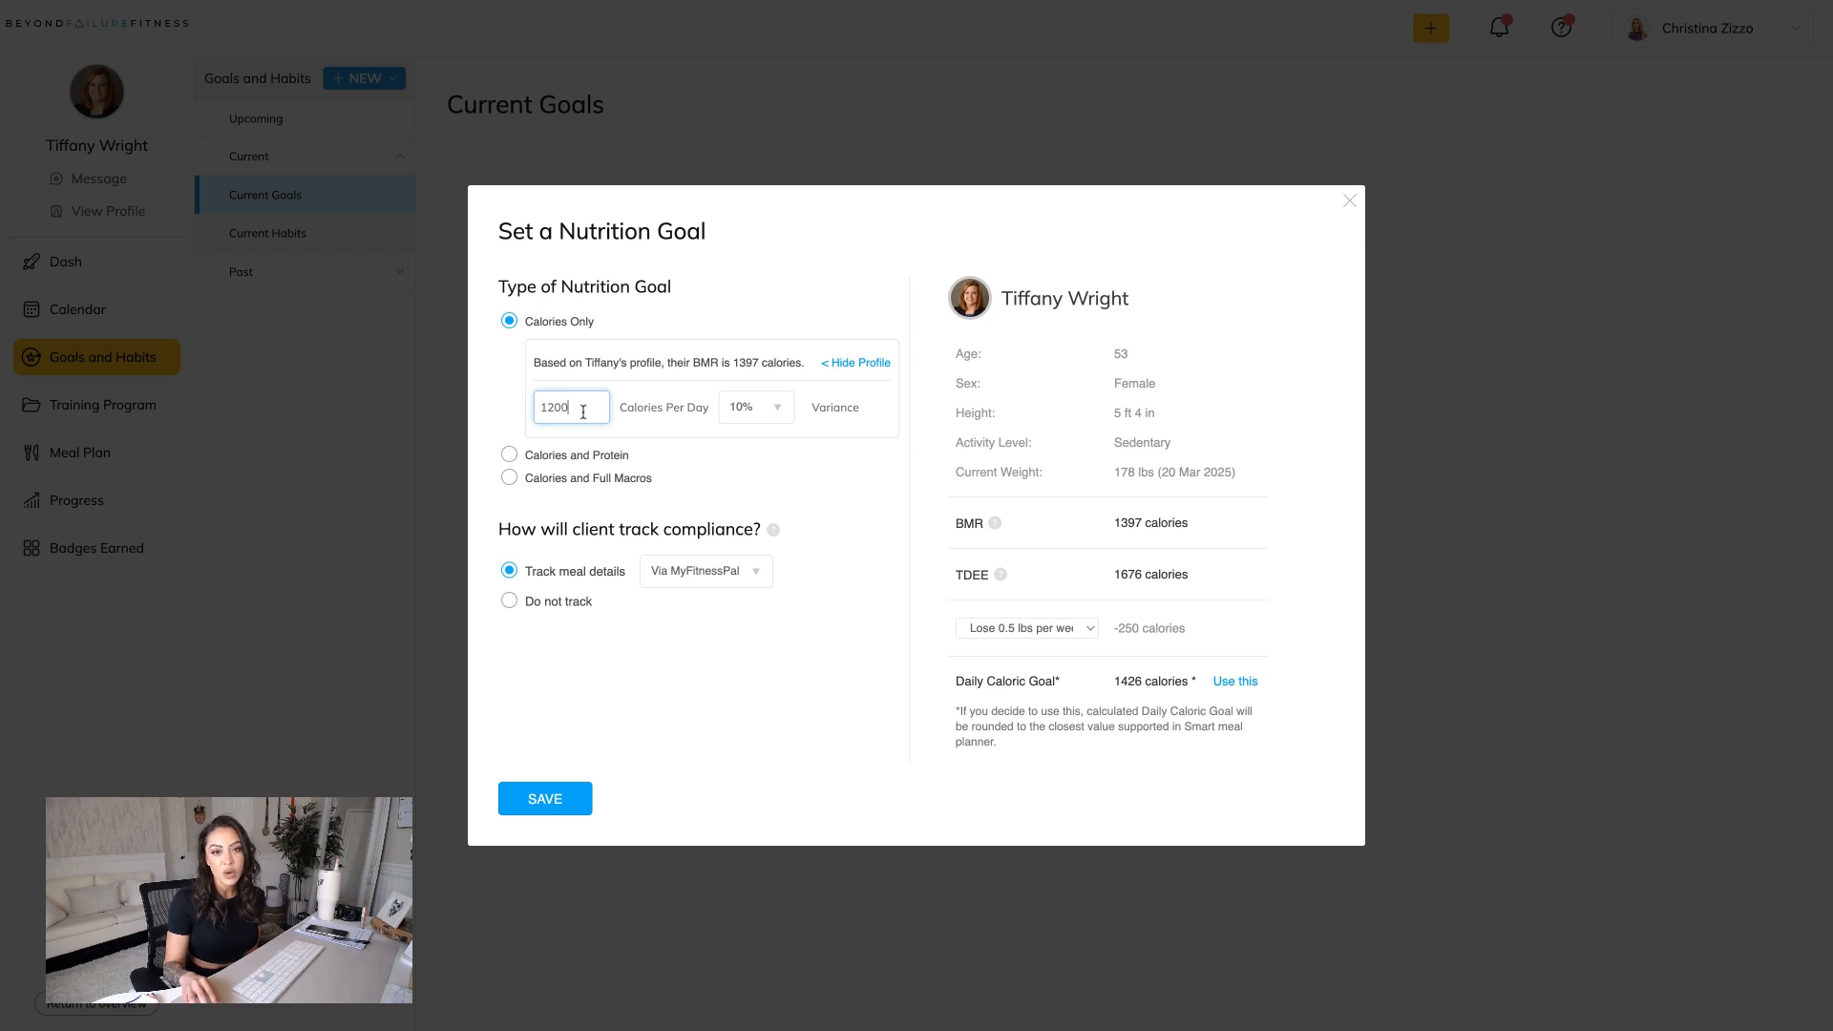
left_click_drag(582, 408, 534, 410)
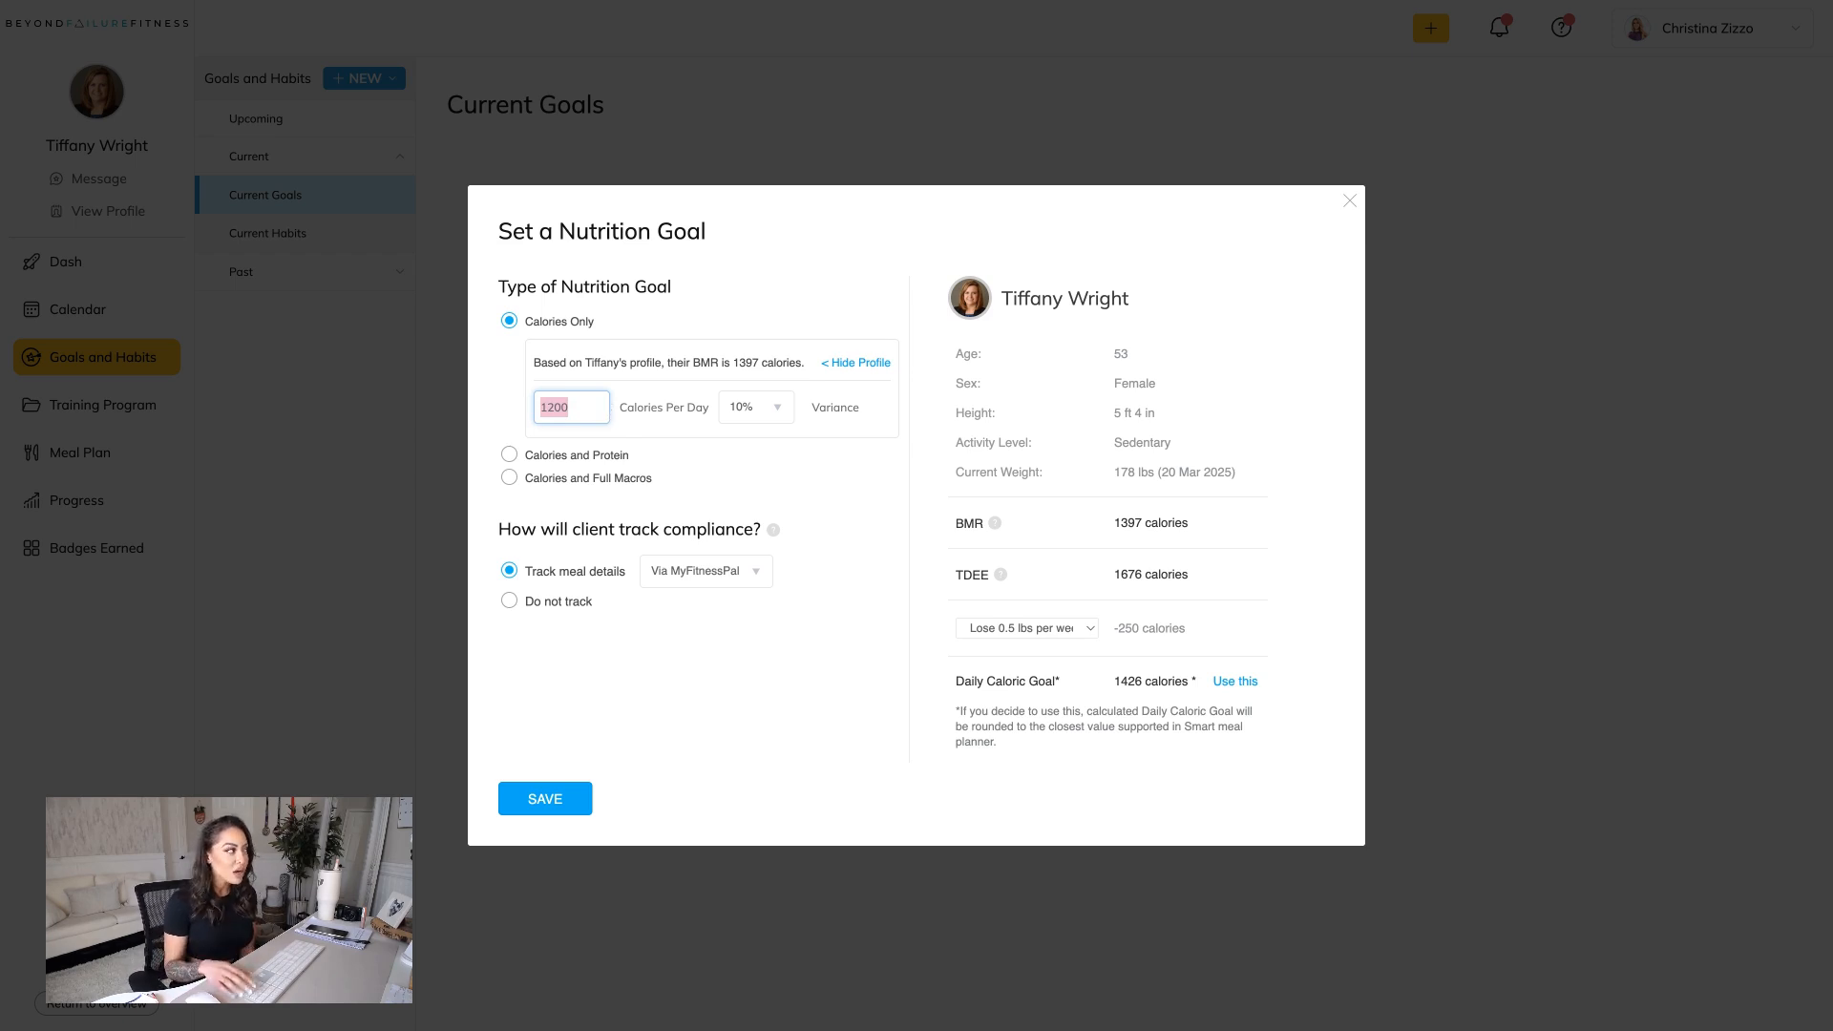
type("1600")
left_click(762, 451)
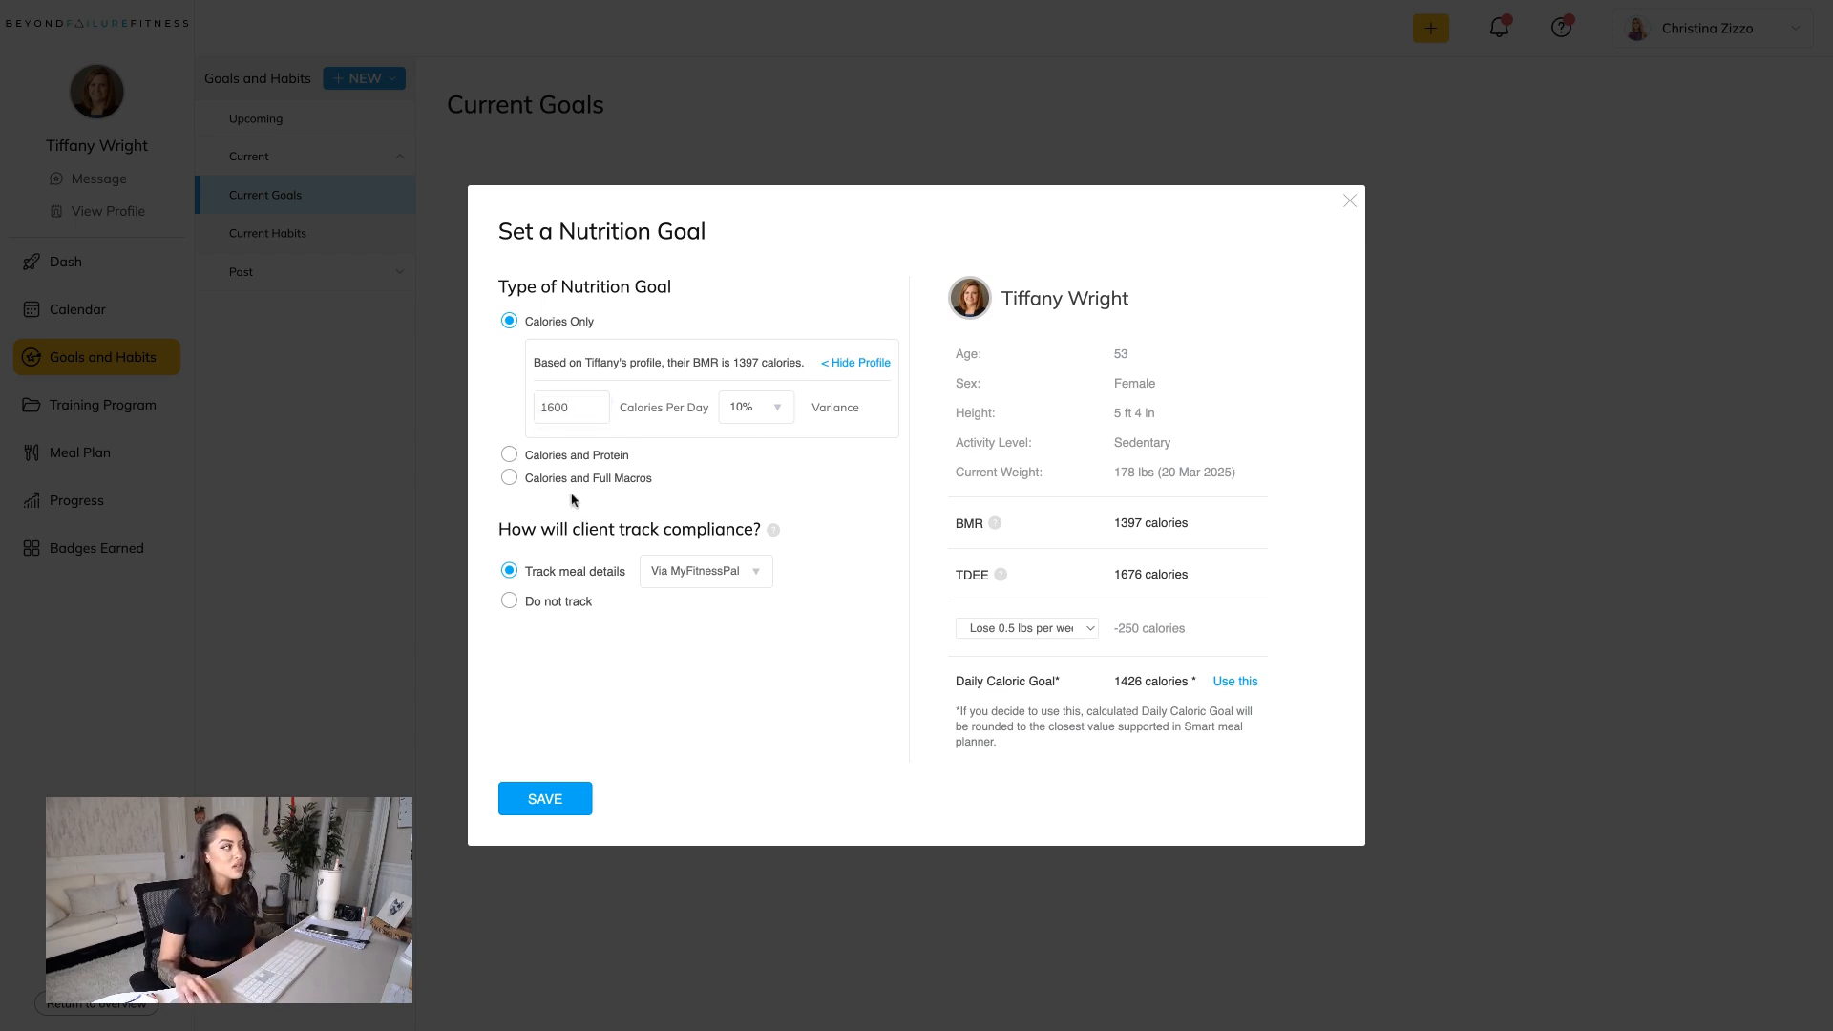
Compare the Calories Only and Calories and Protein types, and choose Calories and Full Macros for the nutrition goal.
left_click(510, 479)
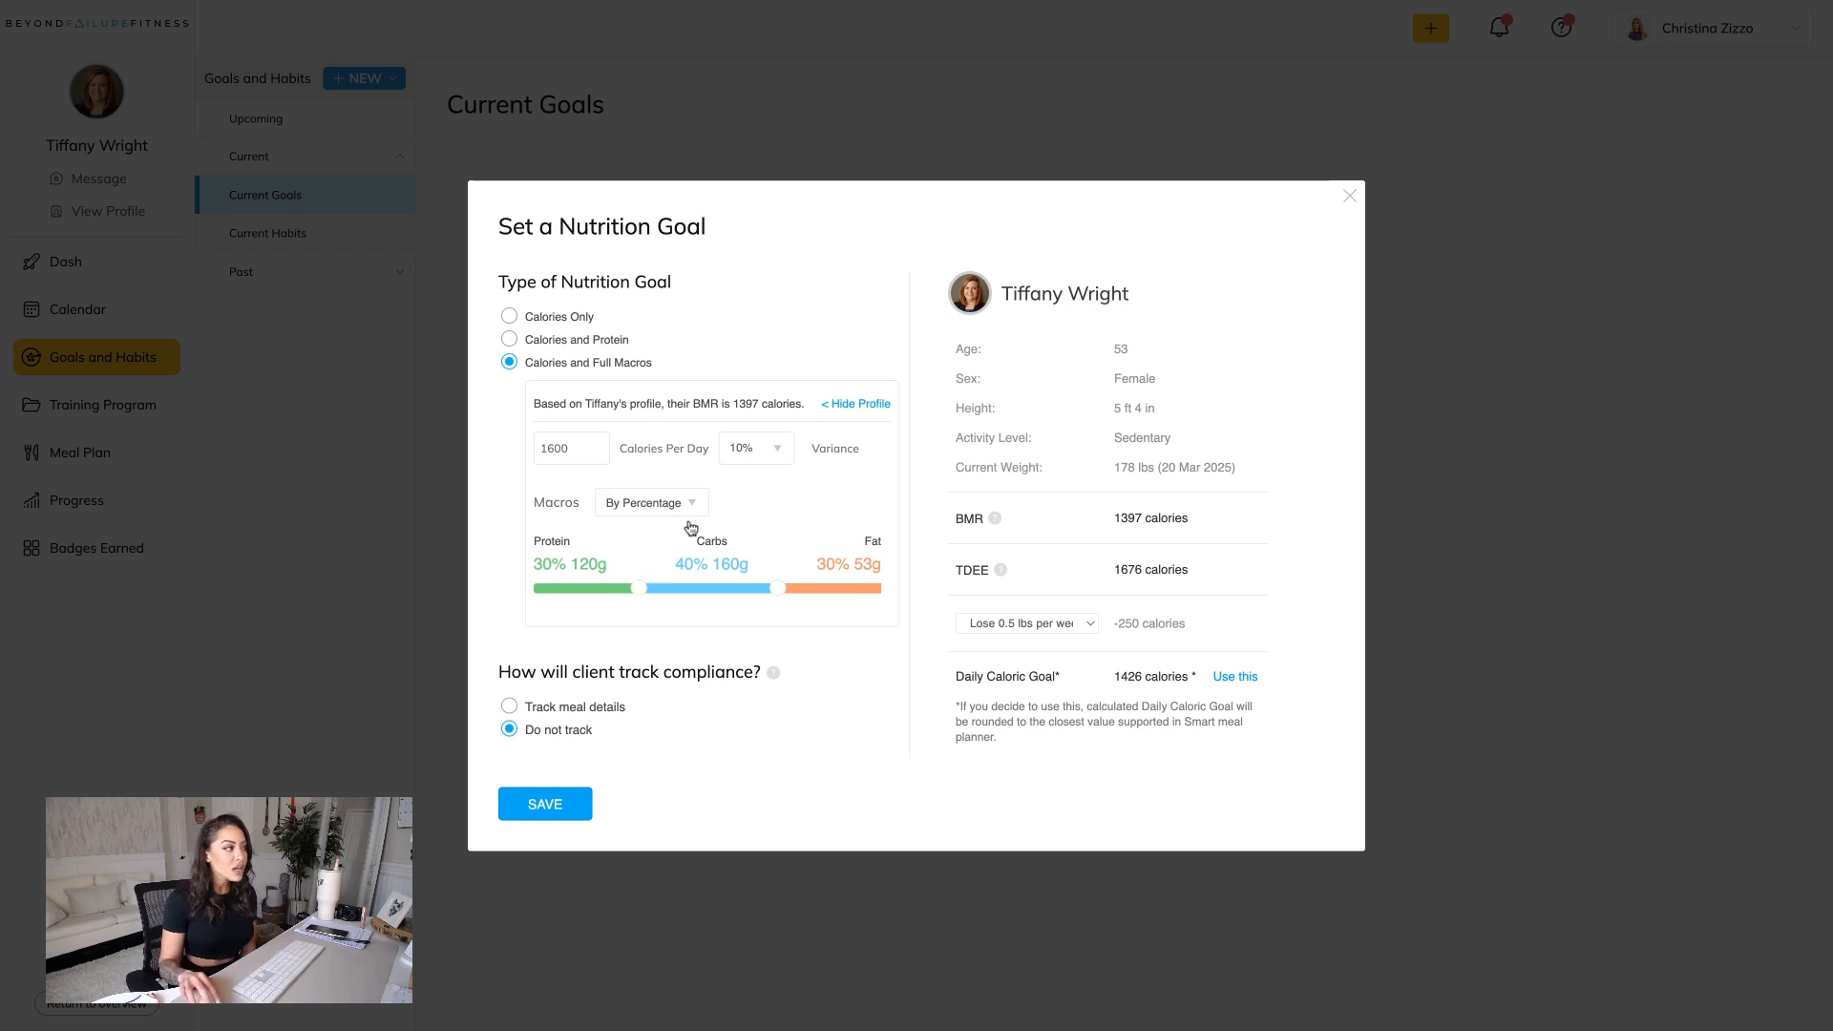
left_click(509, 316)
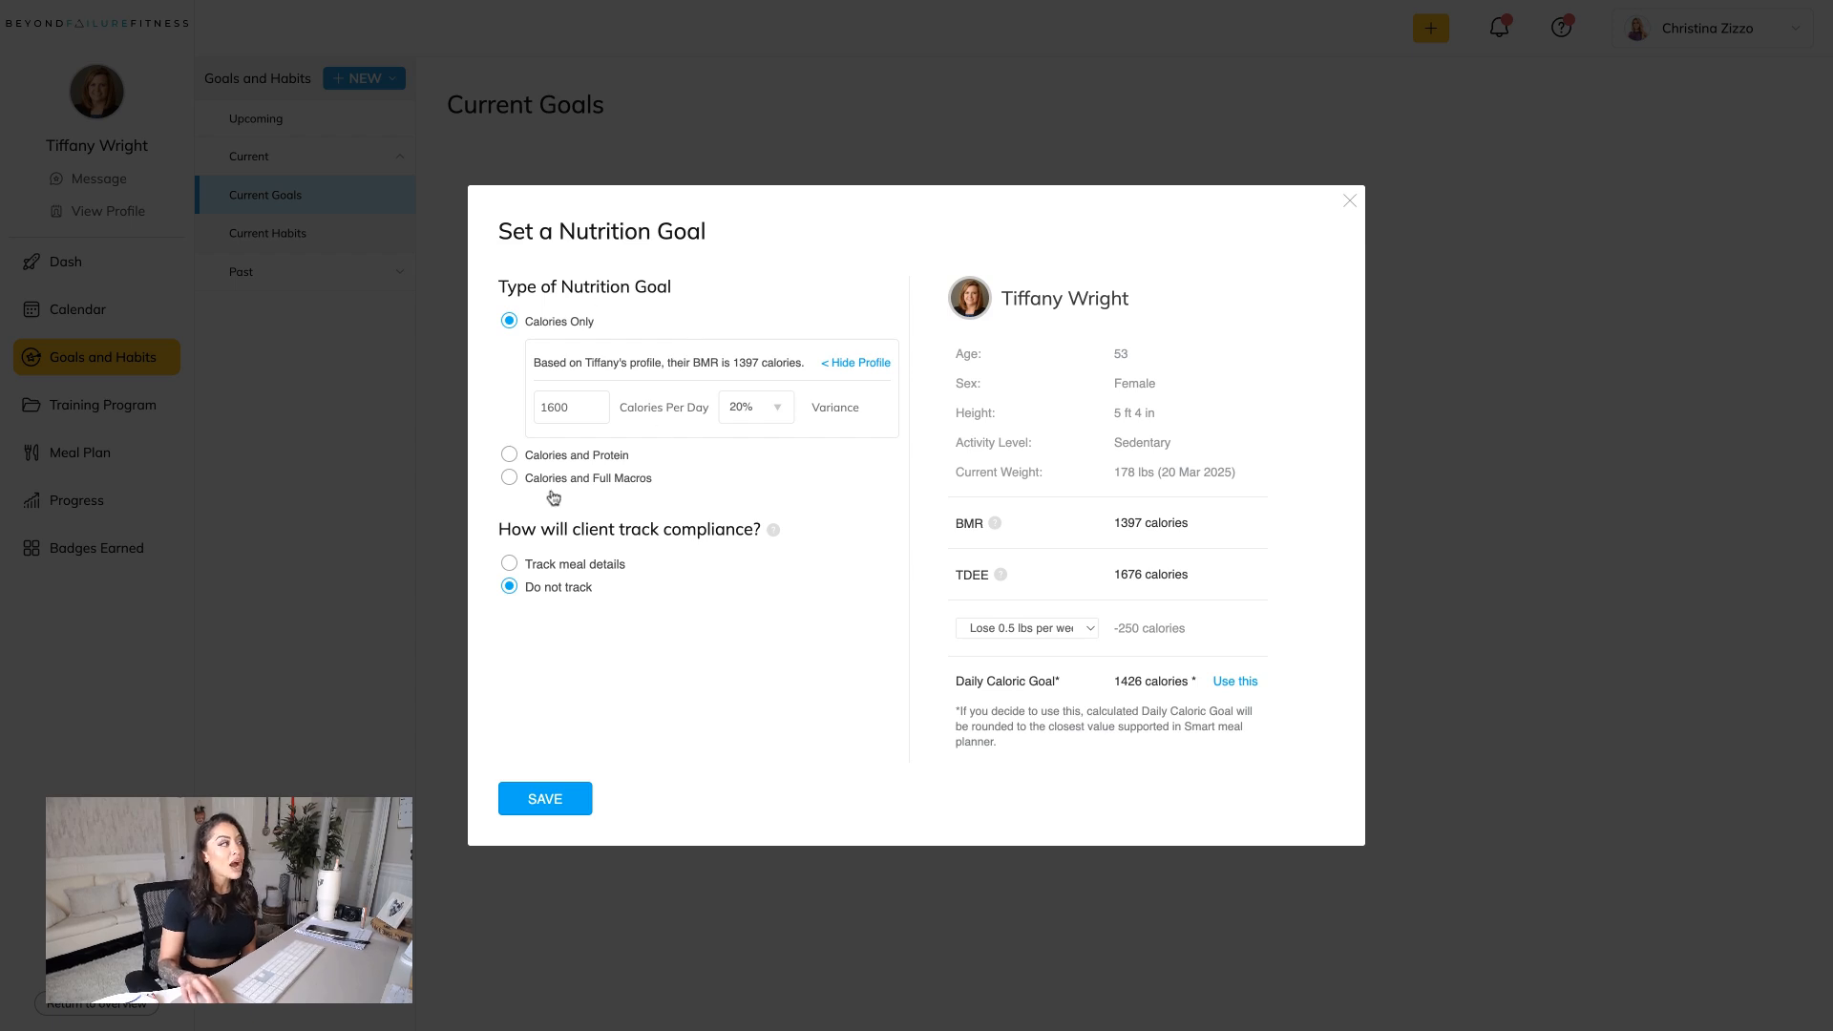
left_click(509, 455)
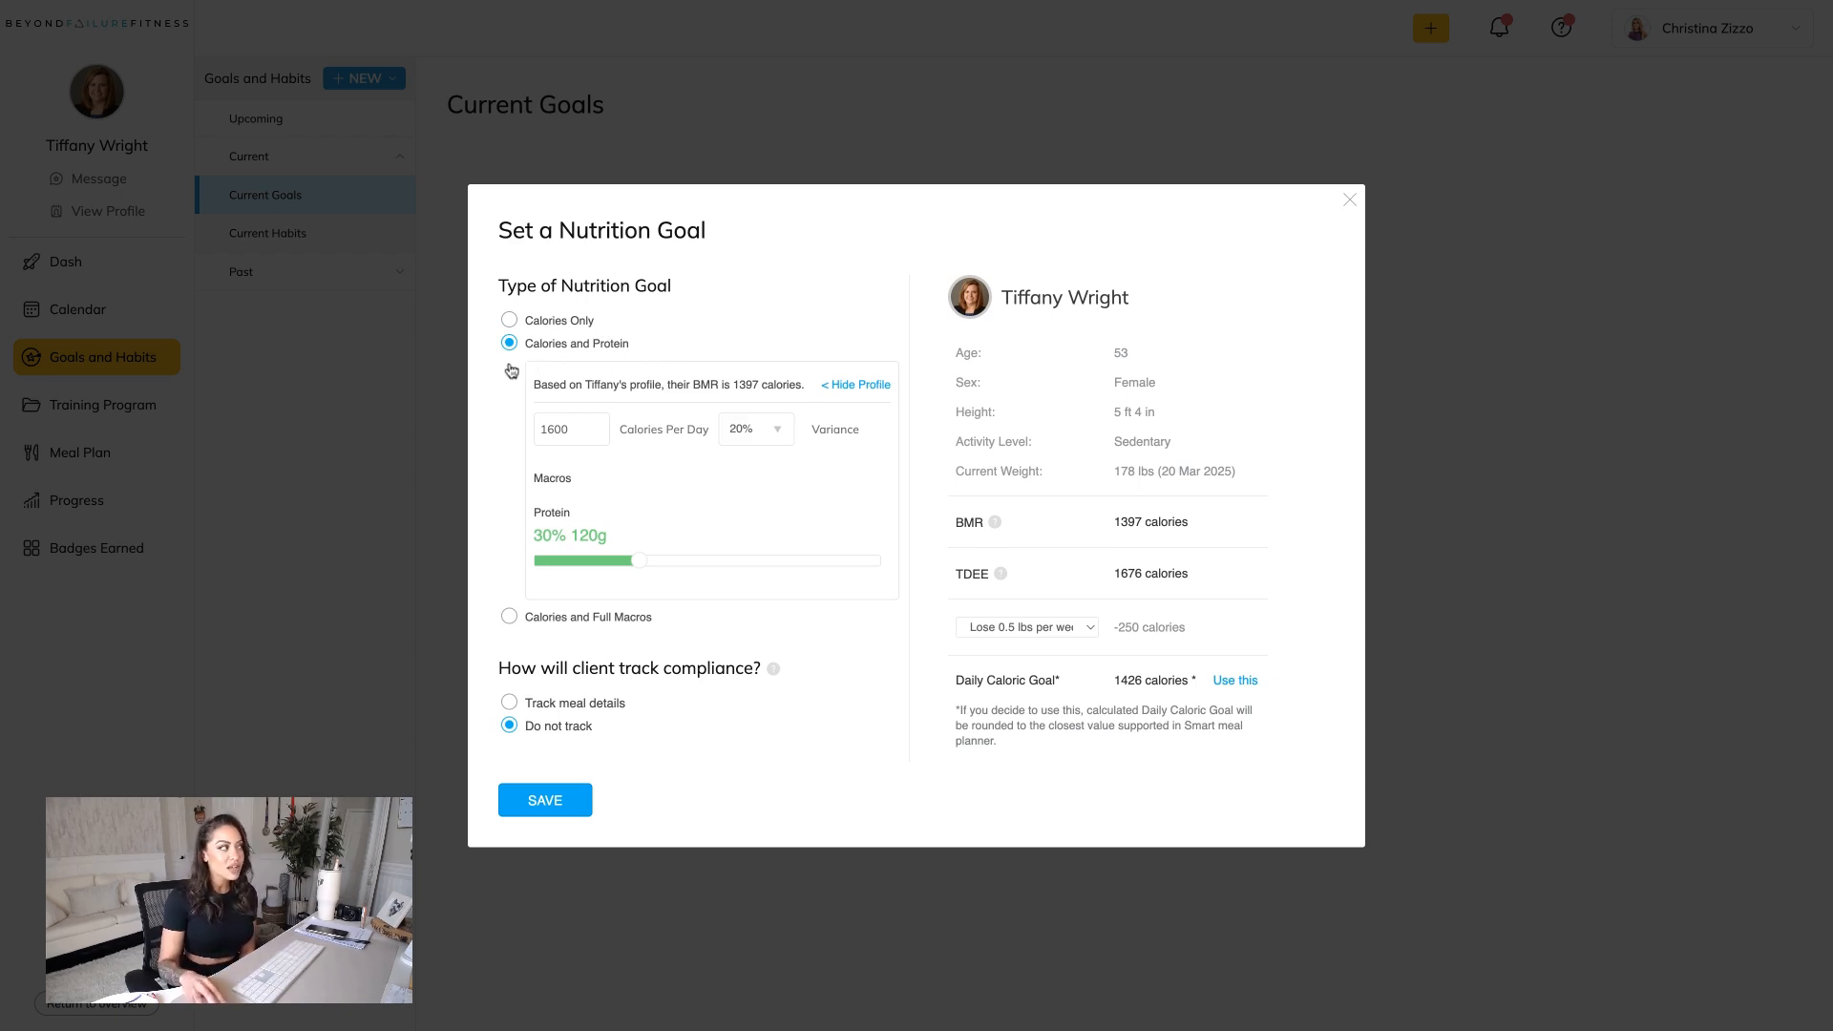
left_click(506, 617)
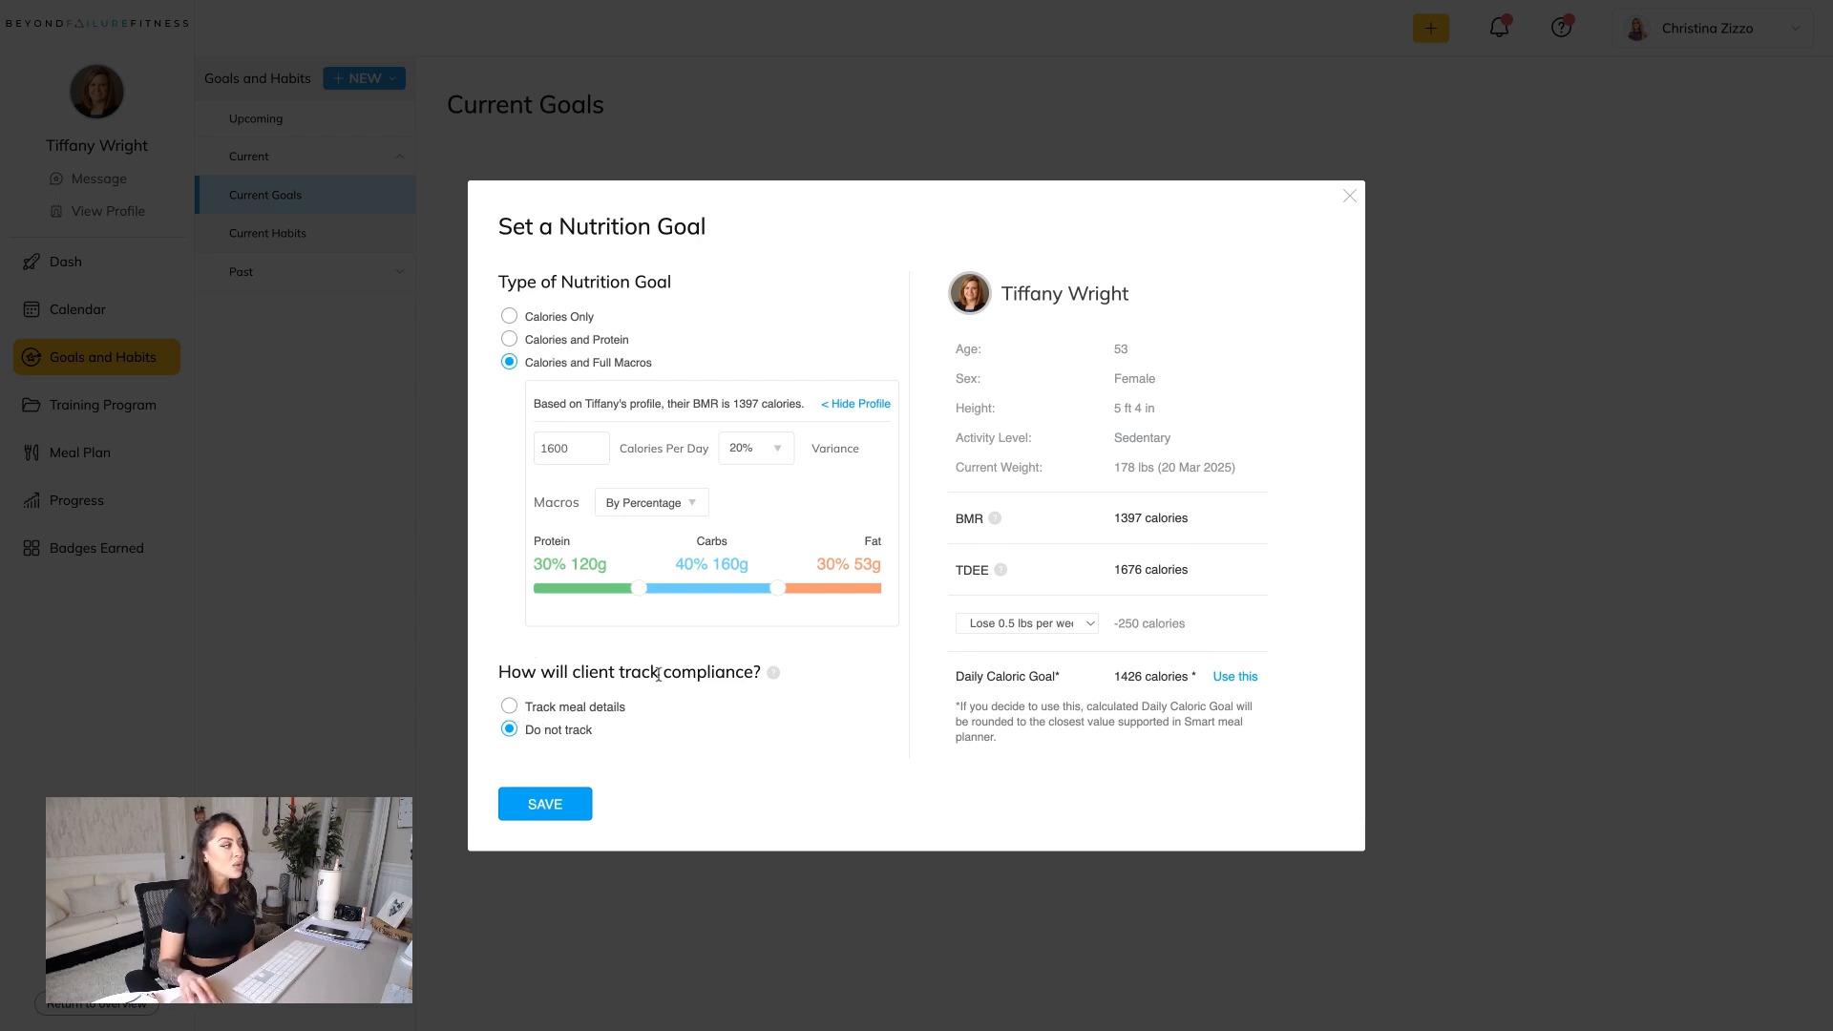
Have the client track meal details via MyFitnessPal and save the nutrition goal.
left_click(510, 707)
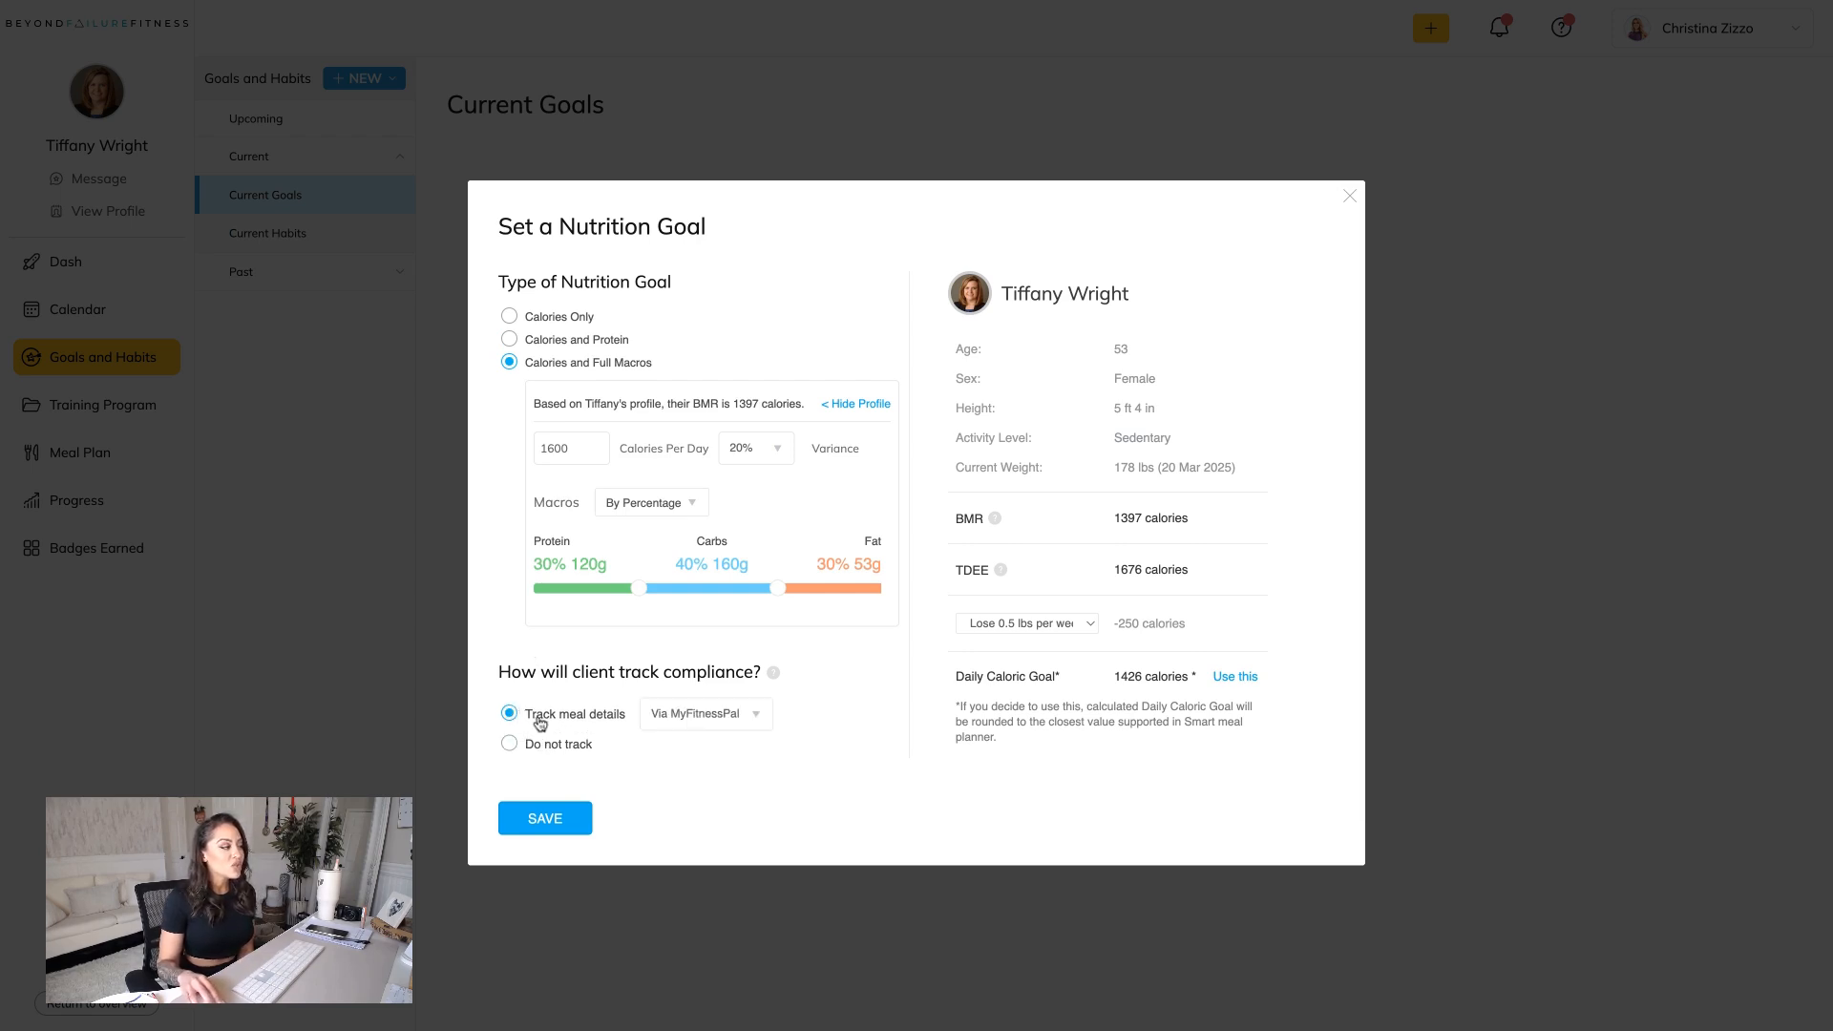
left_click(736, 722)
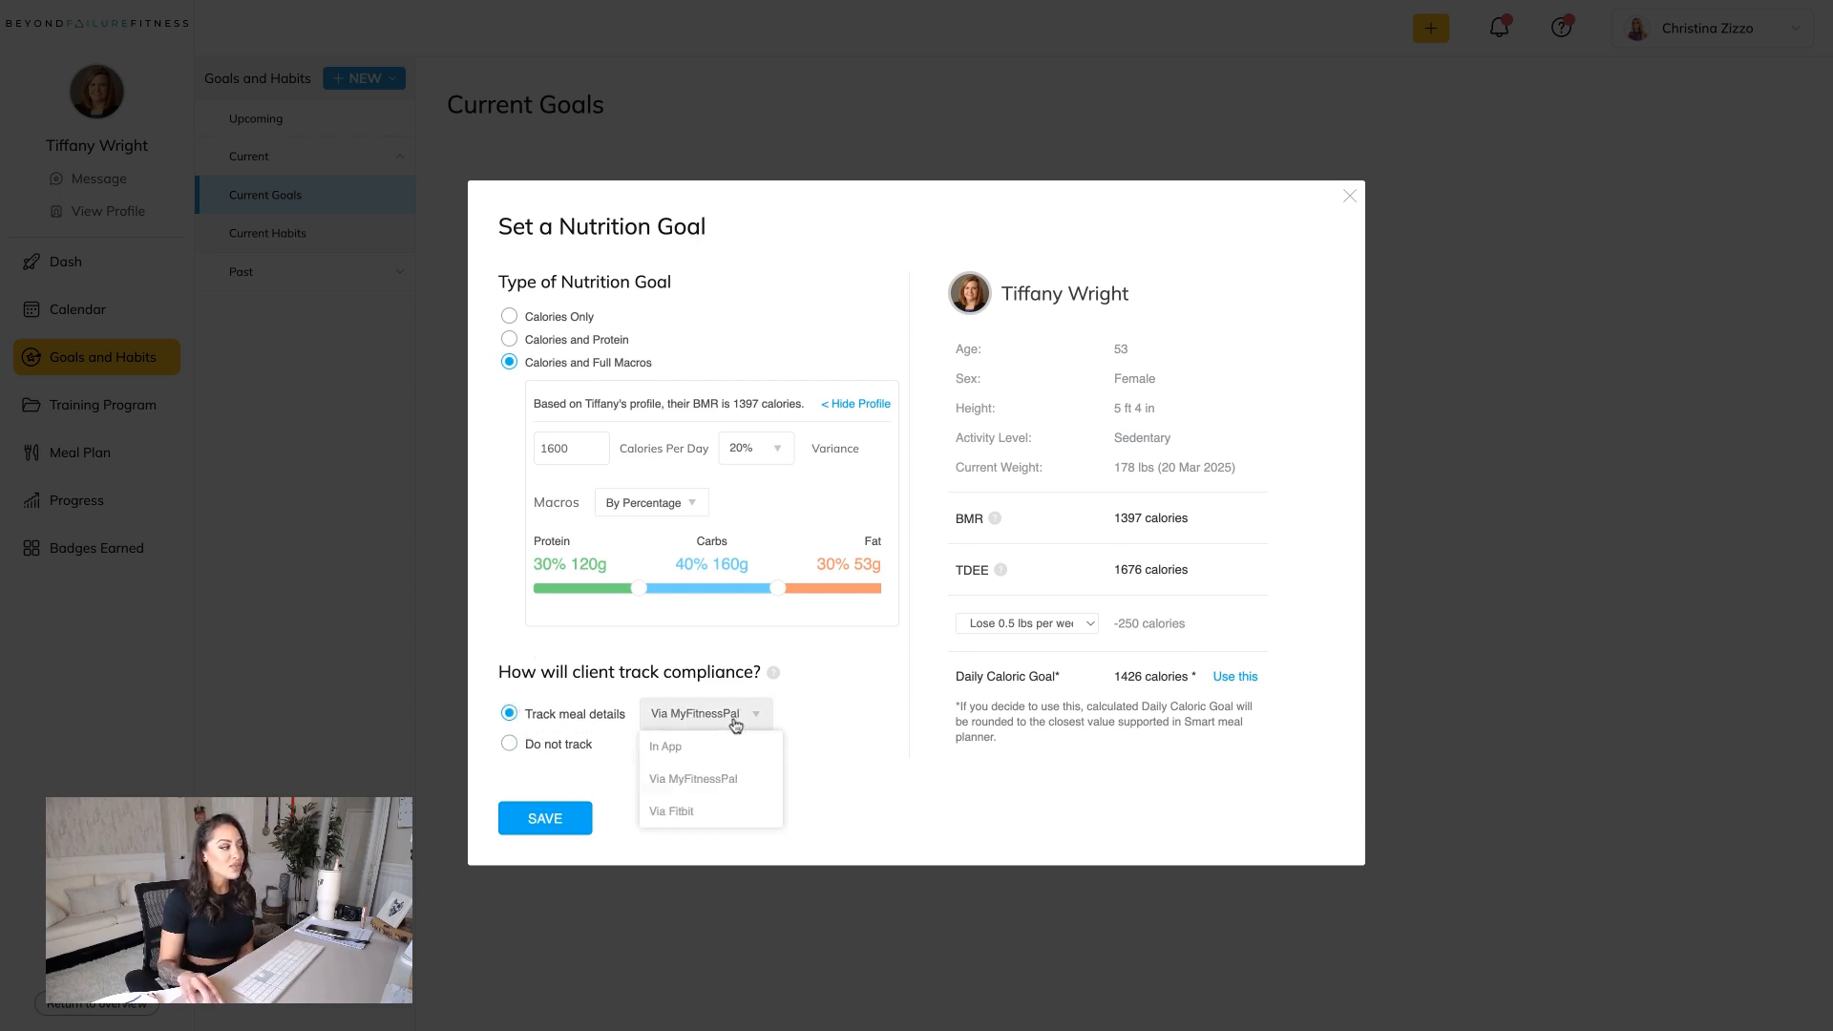
left_click(711, 781)
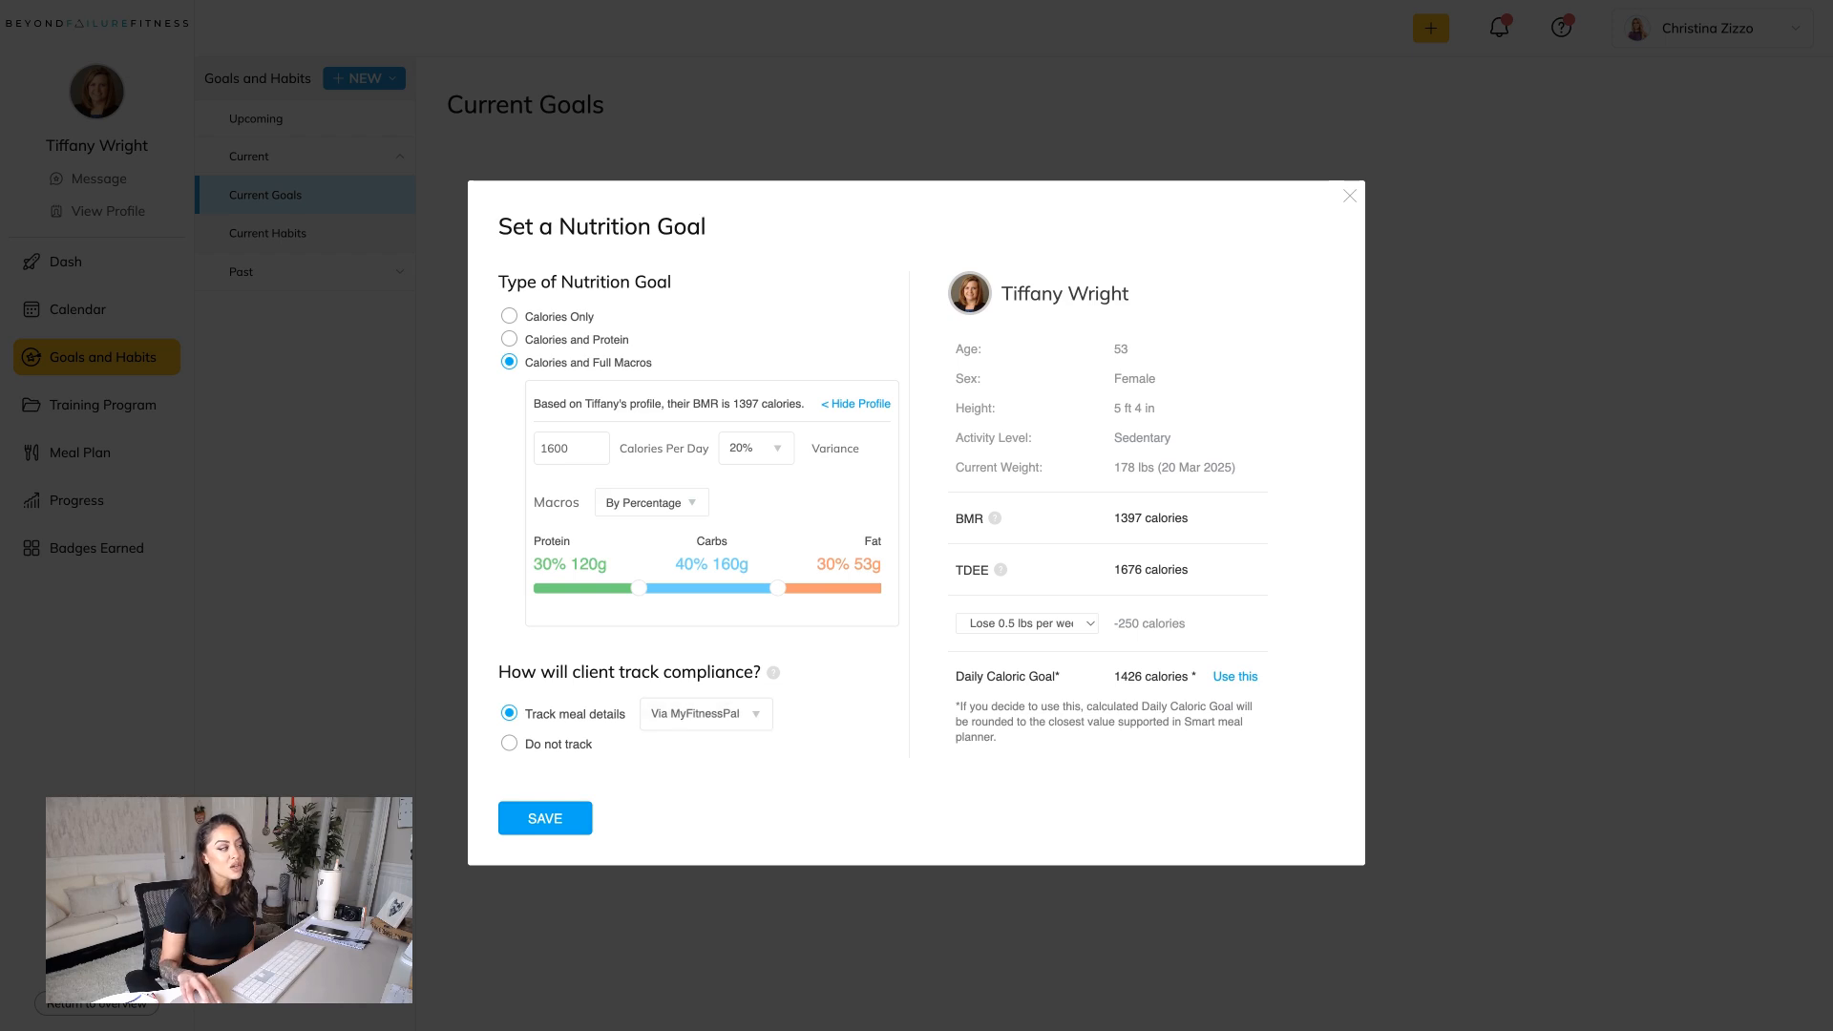
left_click(573, 820)
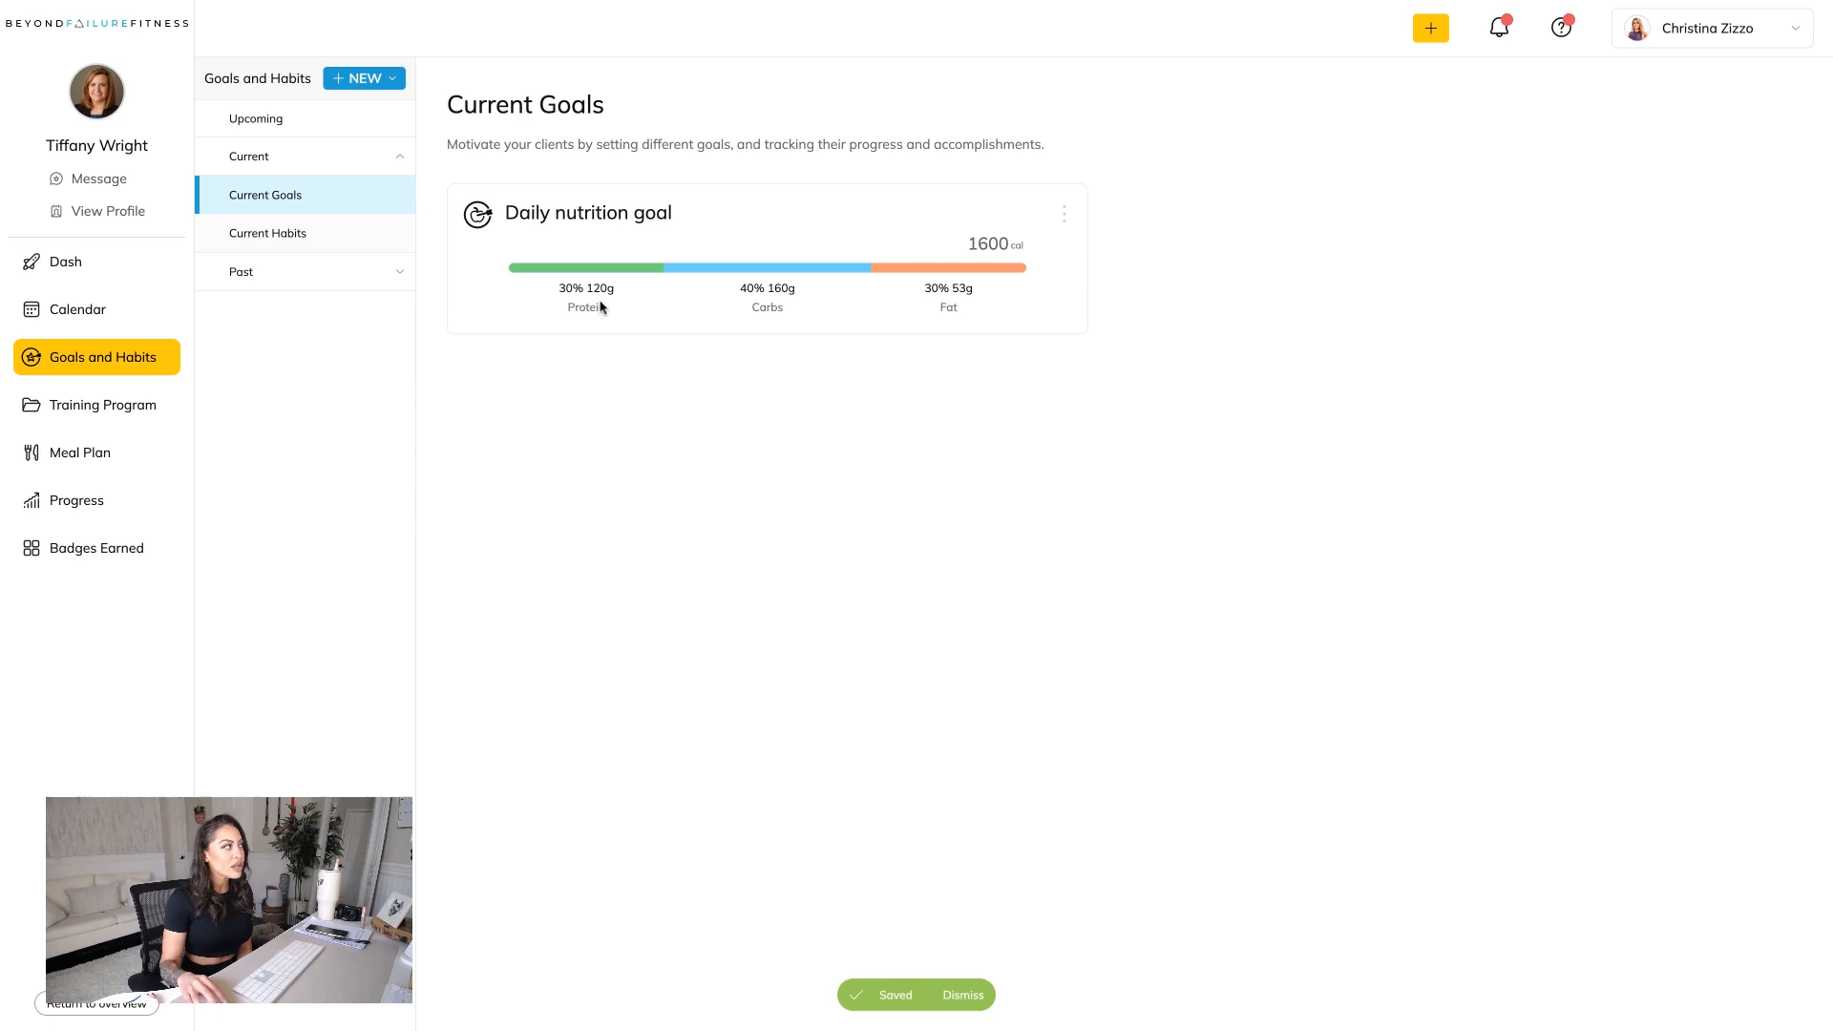
Review the client's current habits and the habit folders available for a new habit, closing the selection without adding one.
left_click(314, 242)
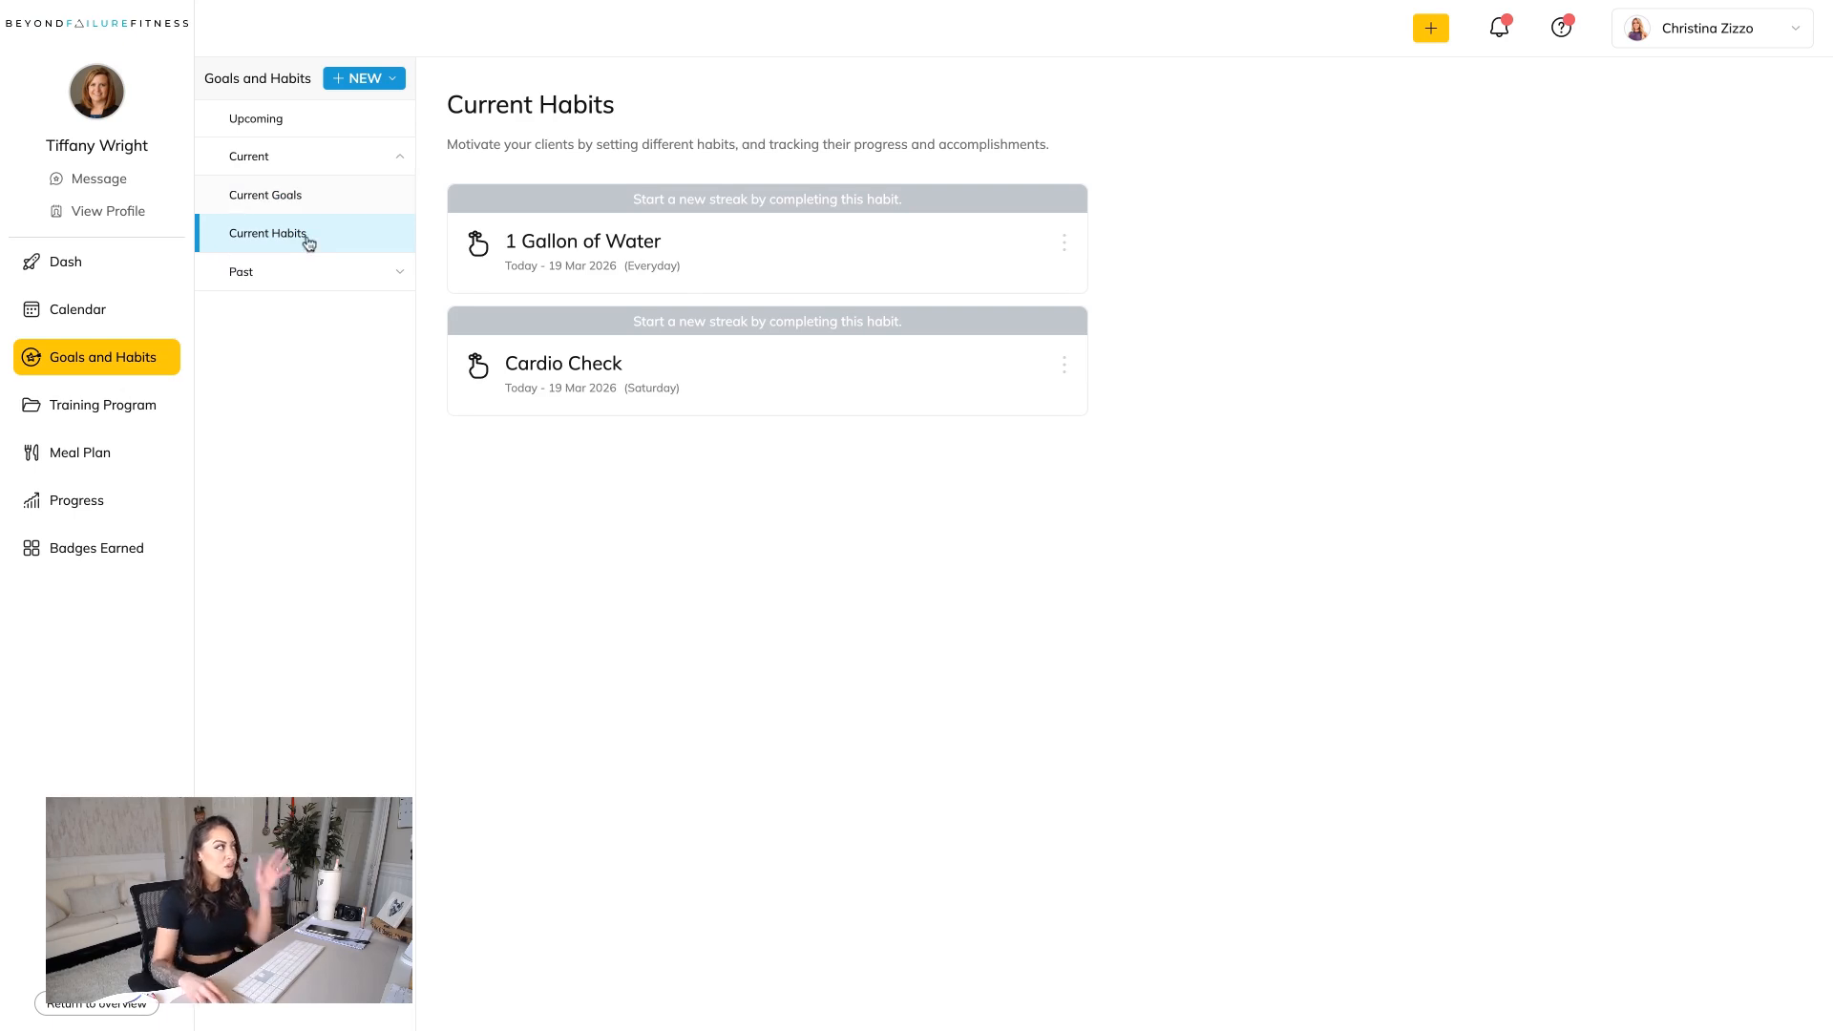
left_click(354, 81)
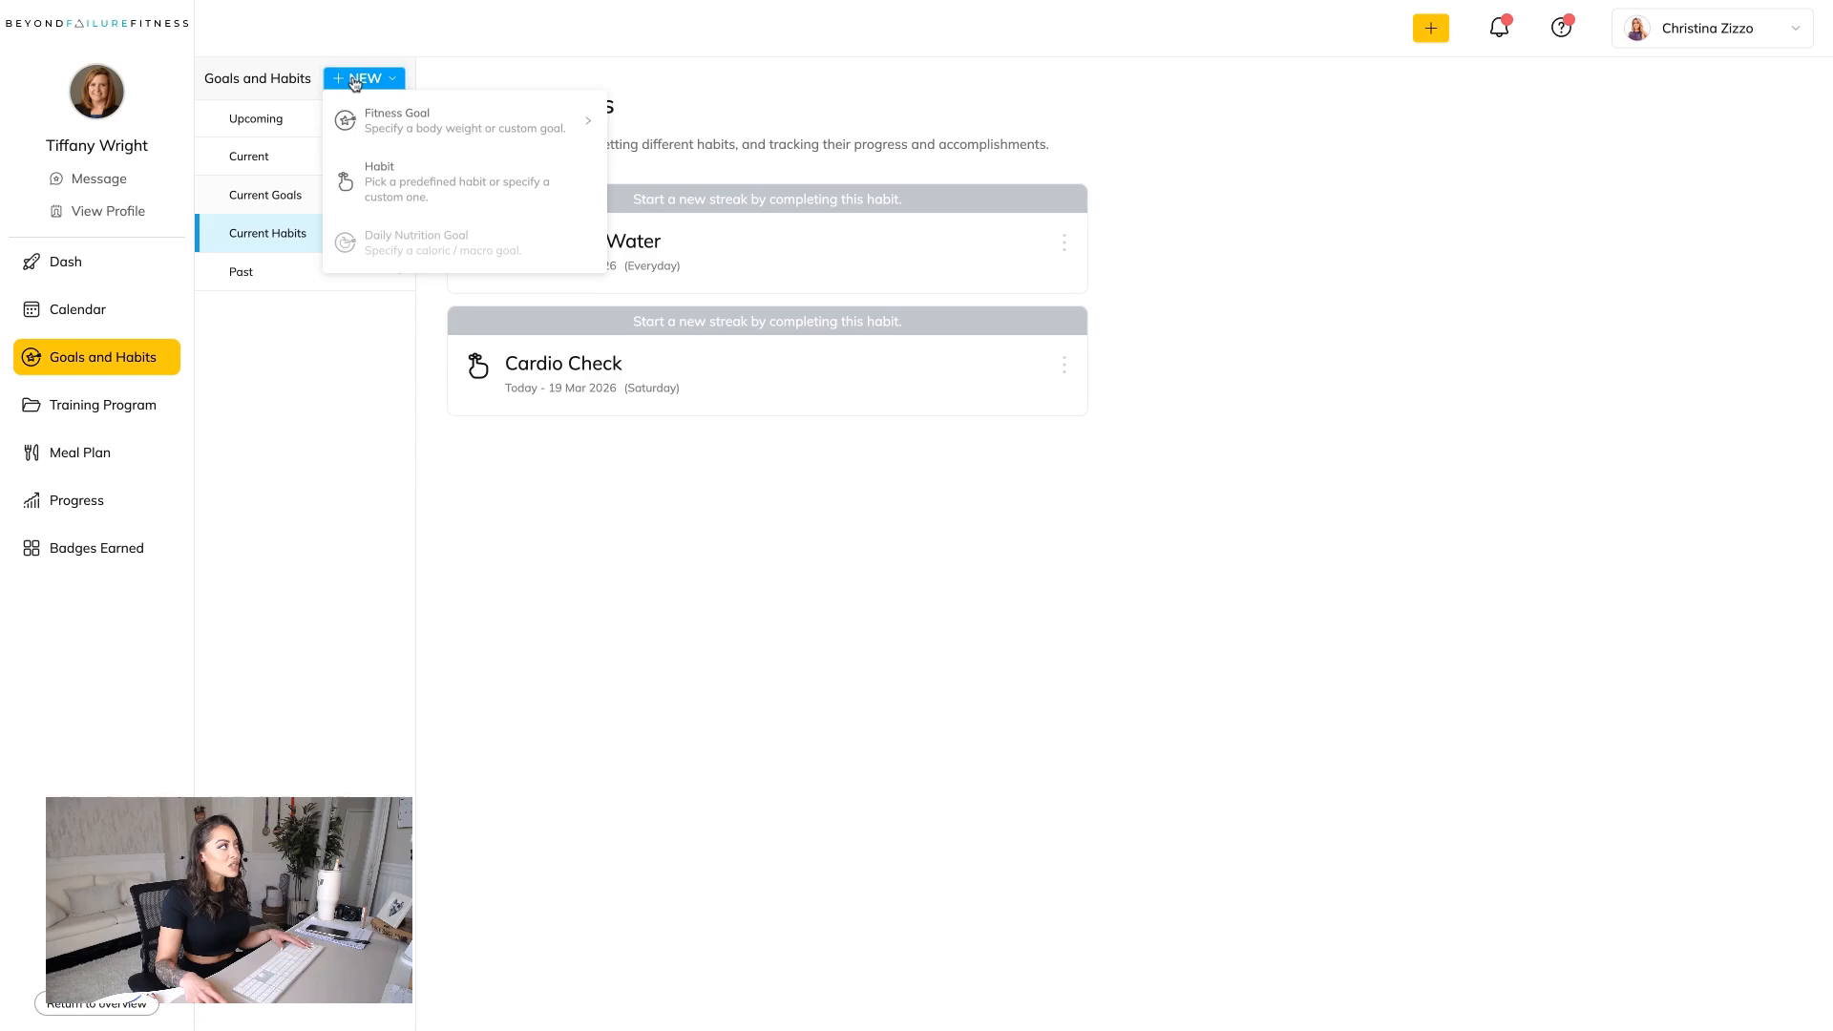
left_click(421, 187)
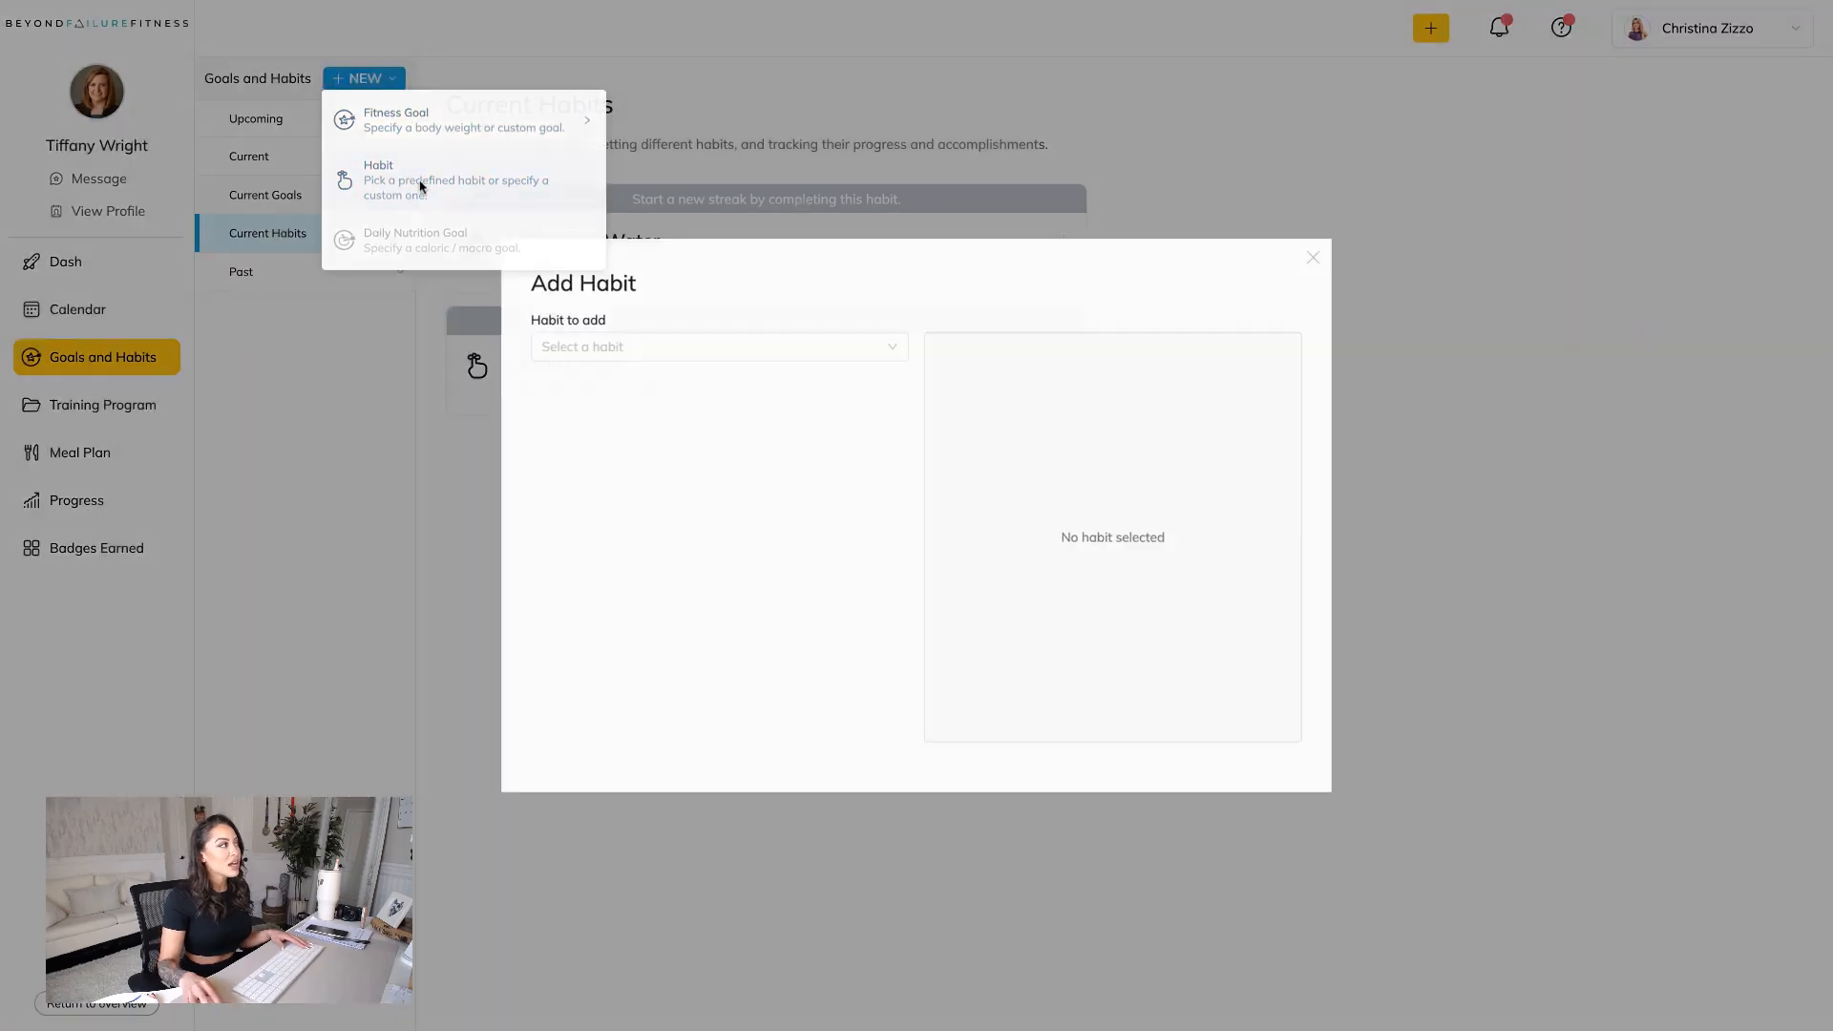
left_click(657, 350)
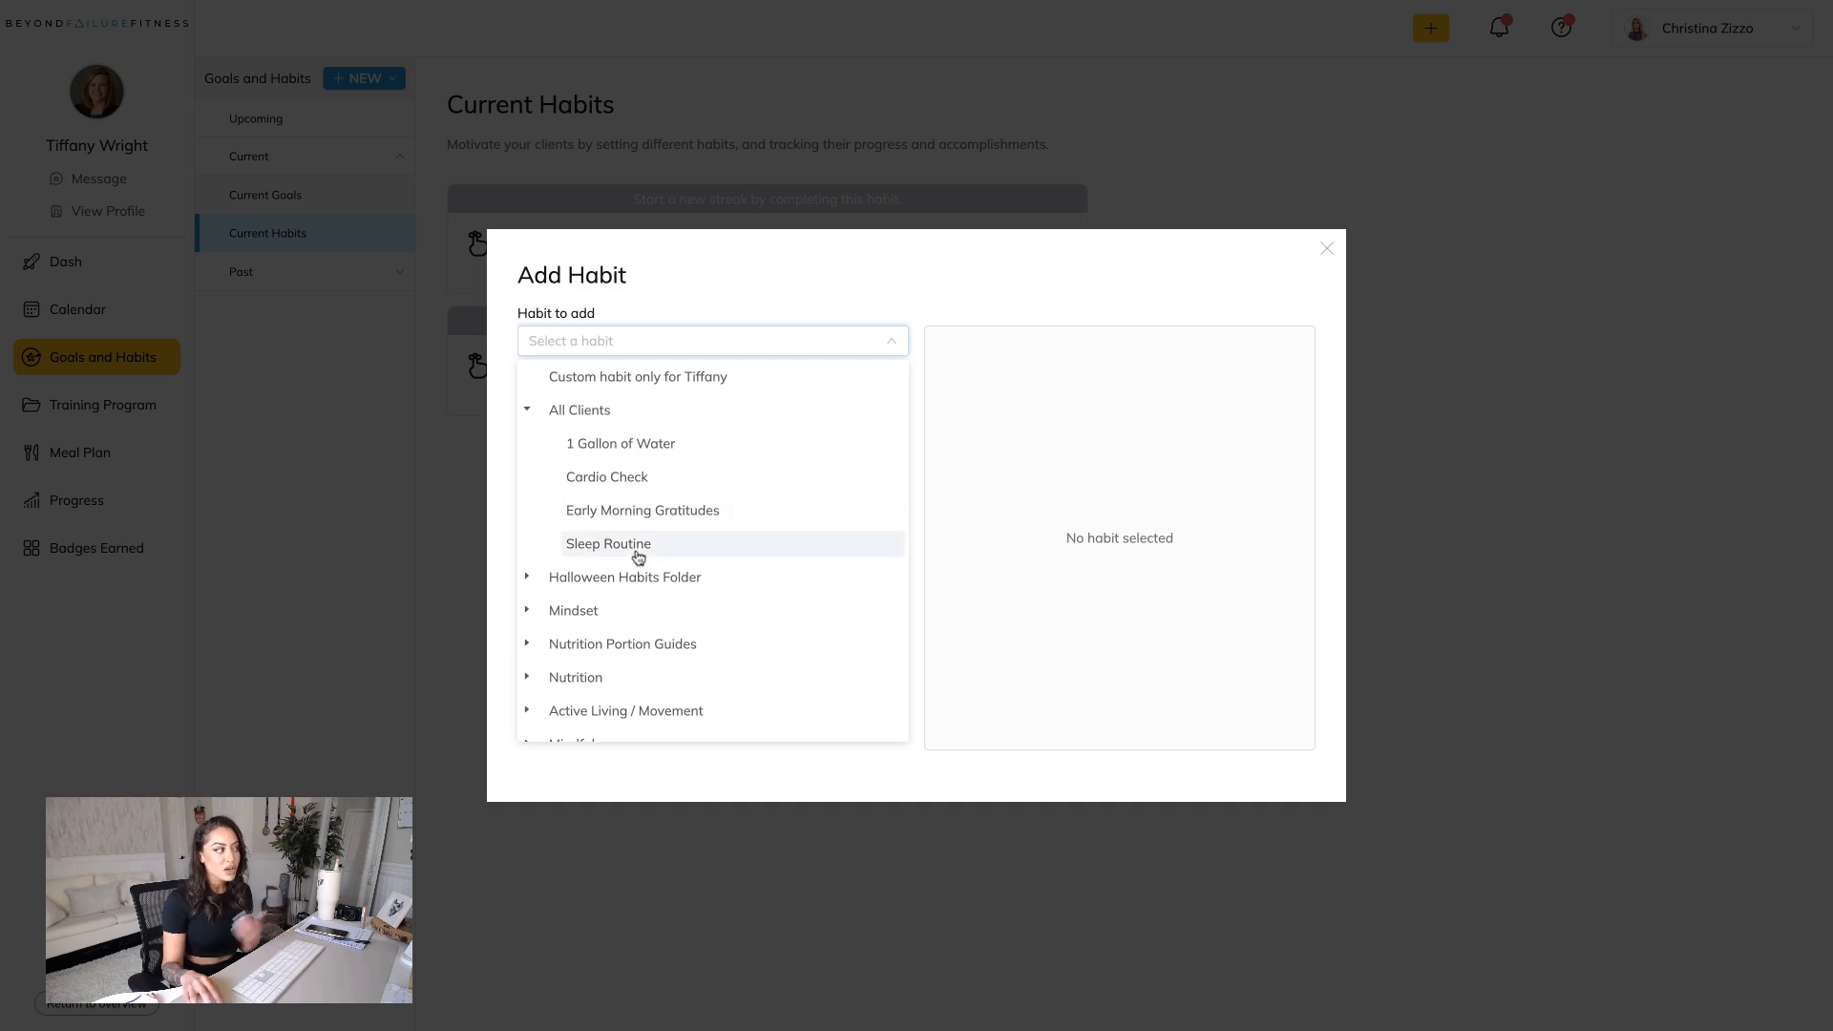
scroll(591, 626, "down", 1)
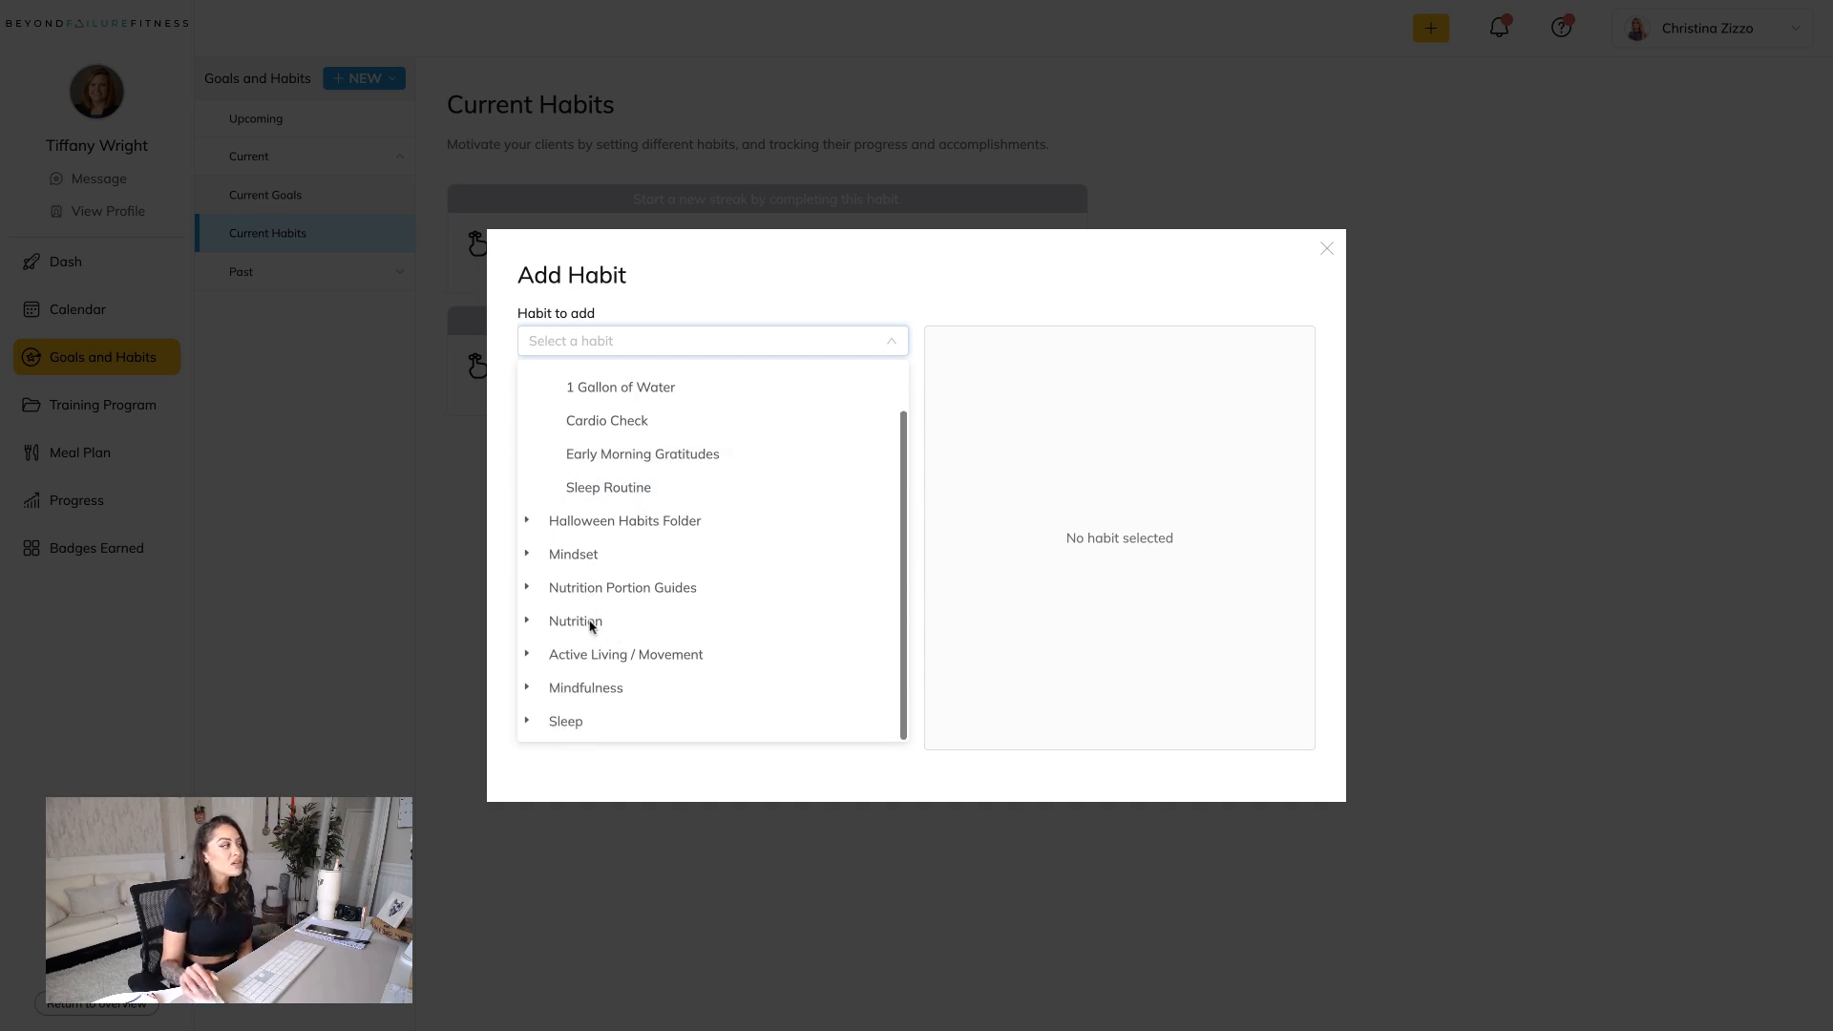
scroll(585, 561, "up", 1)
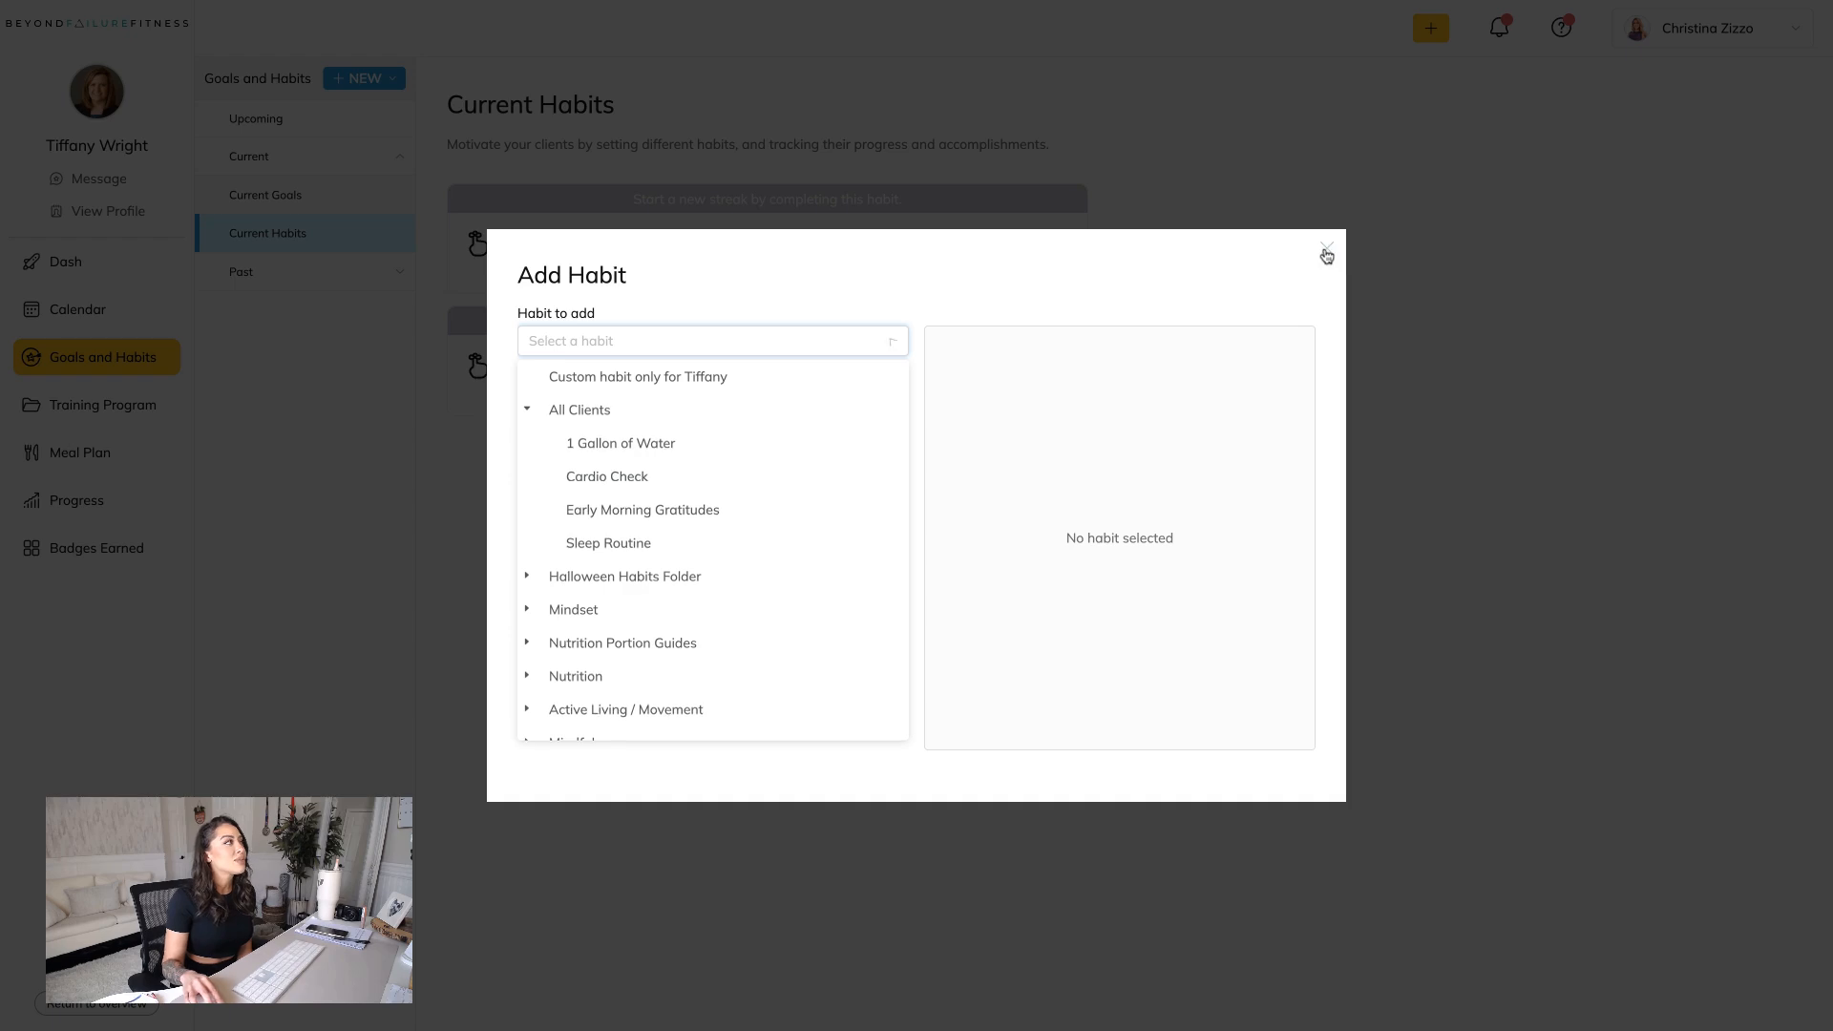
left_click(1325, 251)
Add a custom fitness goal named "Cardio= 800cal/week" and check it in the client's current goals.
left_click(363, 78)
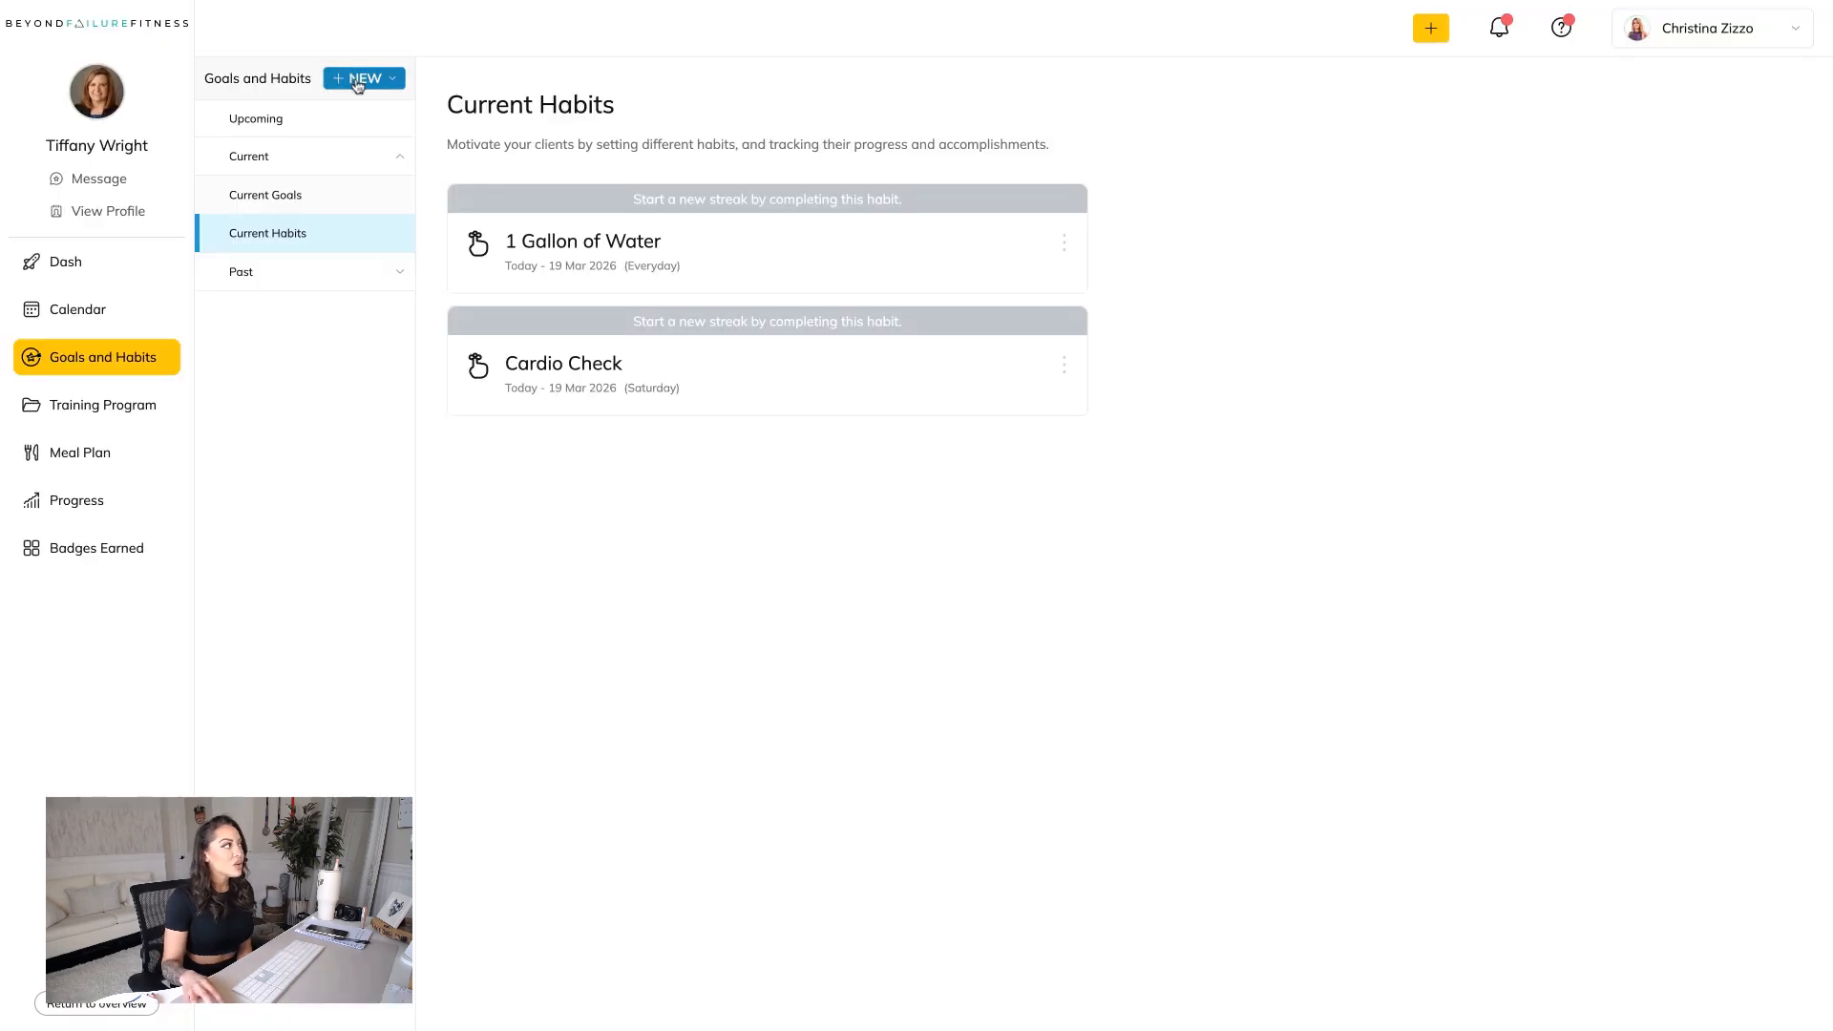
mouse_move(434, 129)
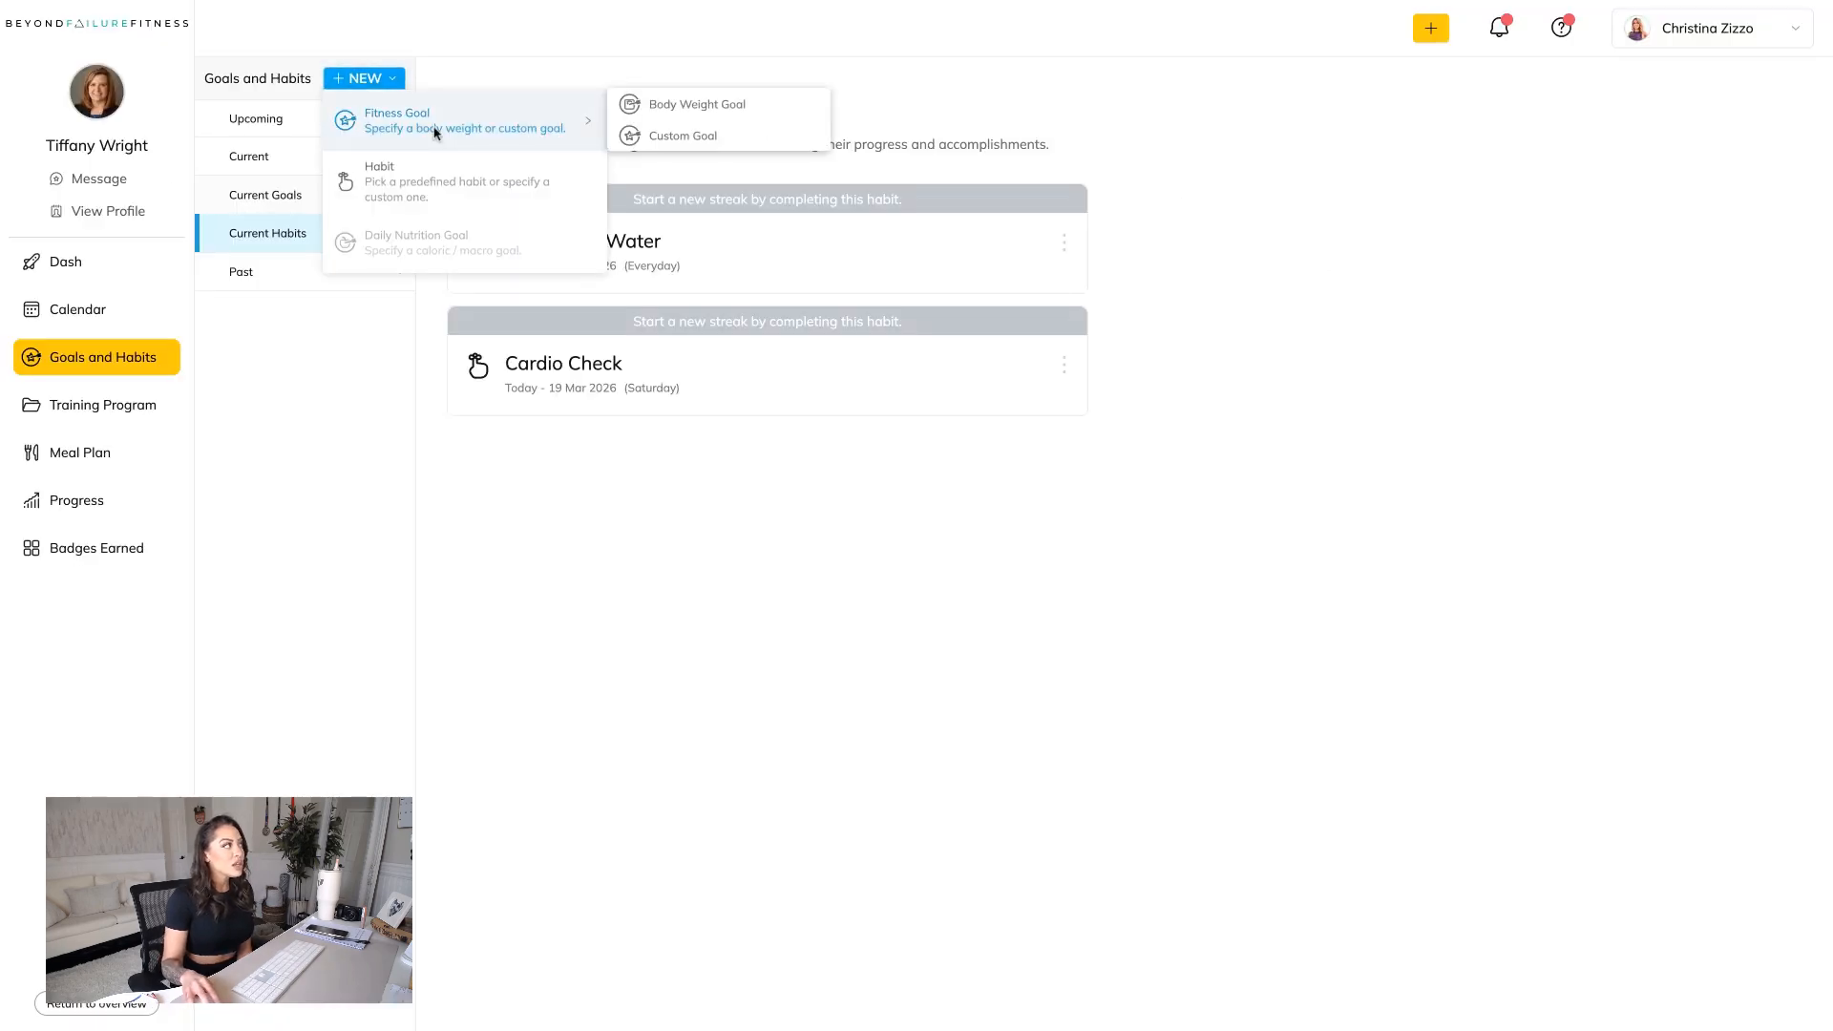
left_click(692, 136)
left_click(1012, 540)
type("cardi")
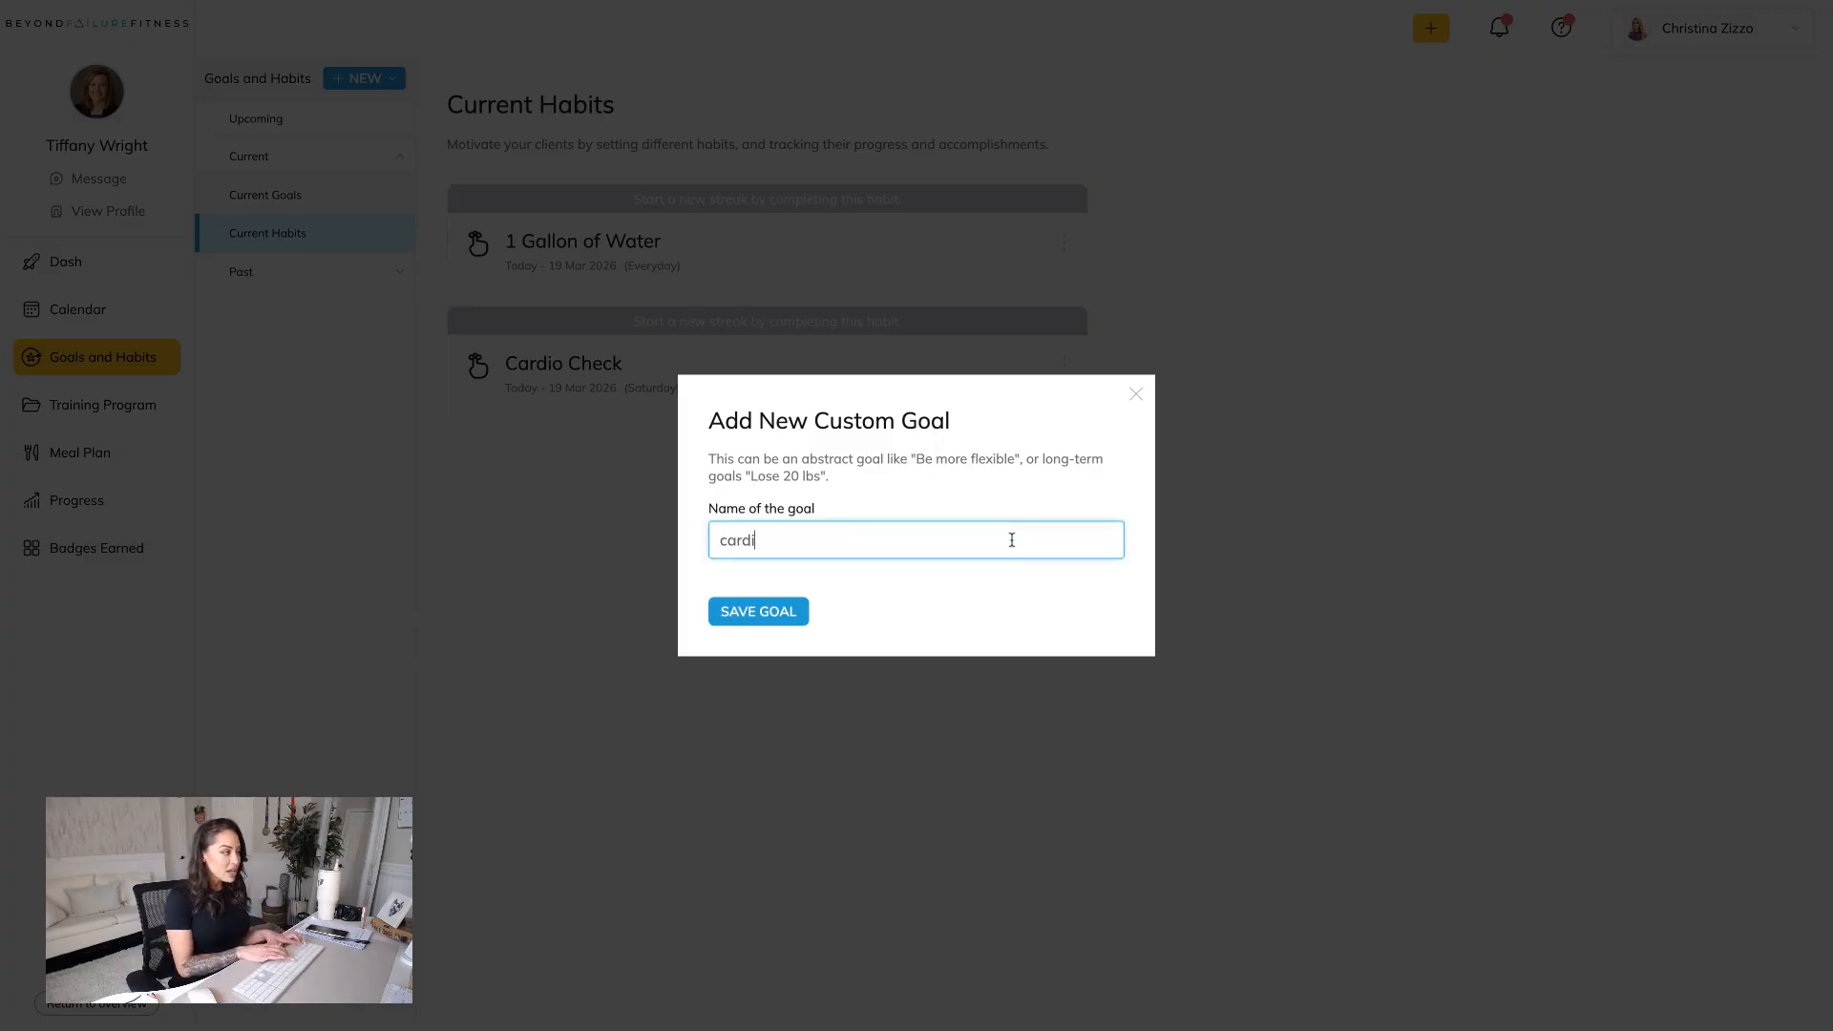
type("o= 800cal/week")
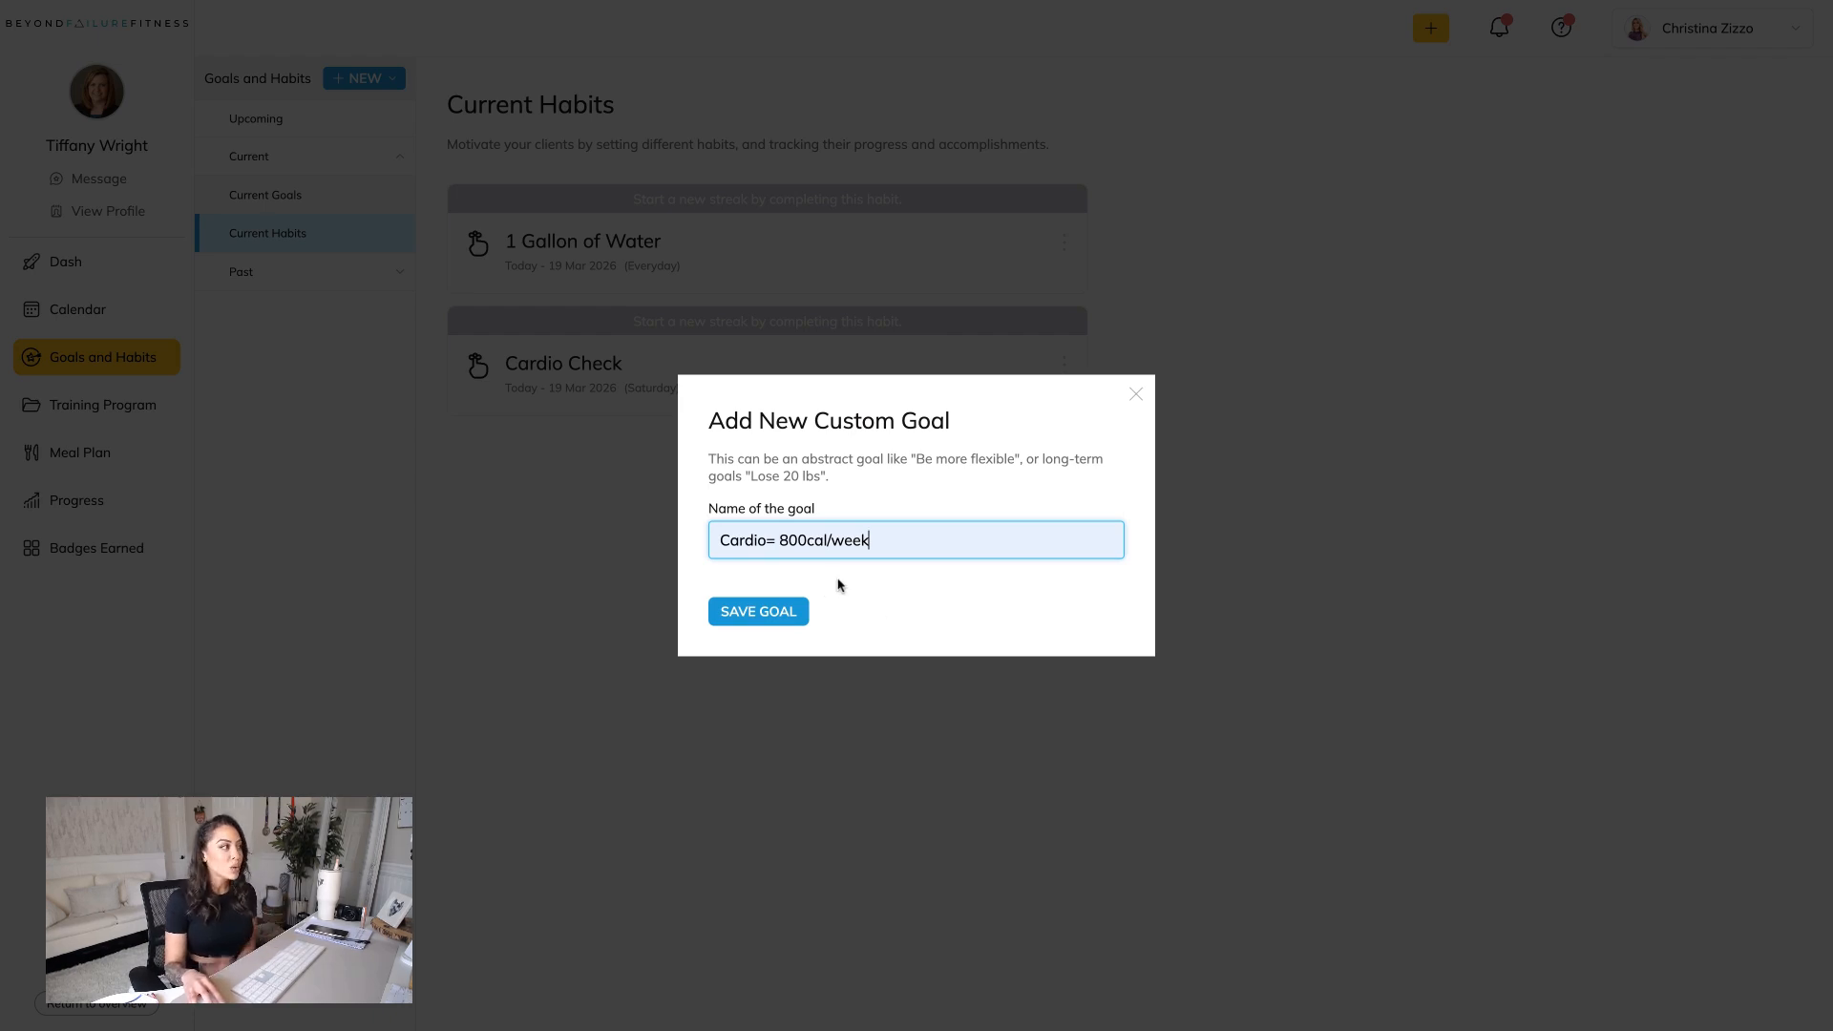
left_click(764, 616)
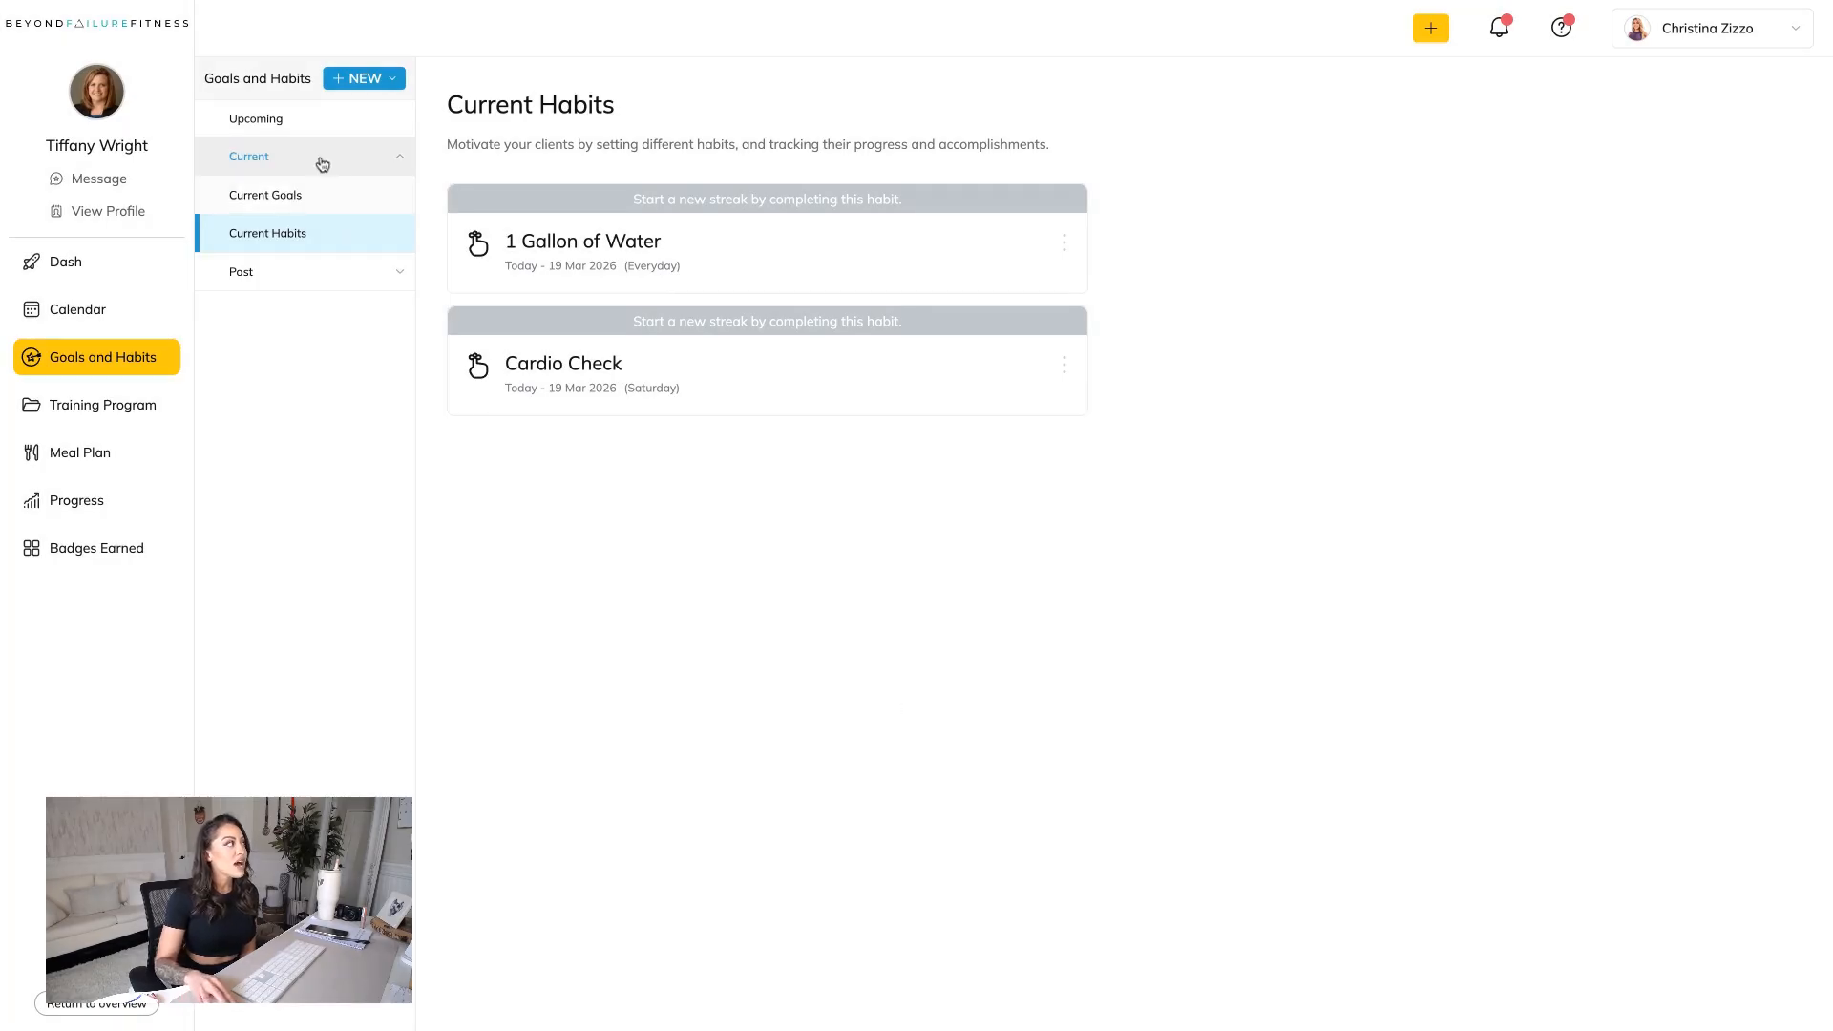
left_click(321, 196)
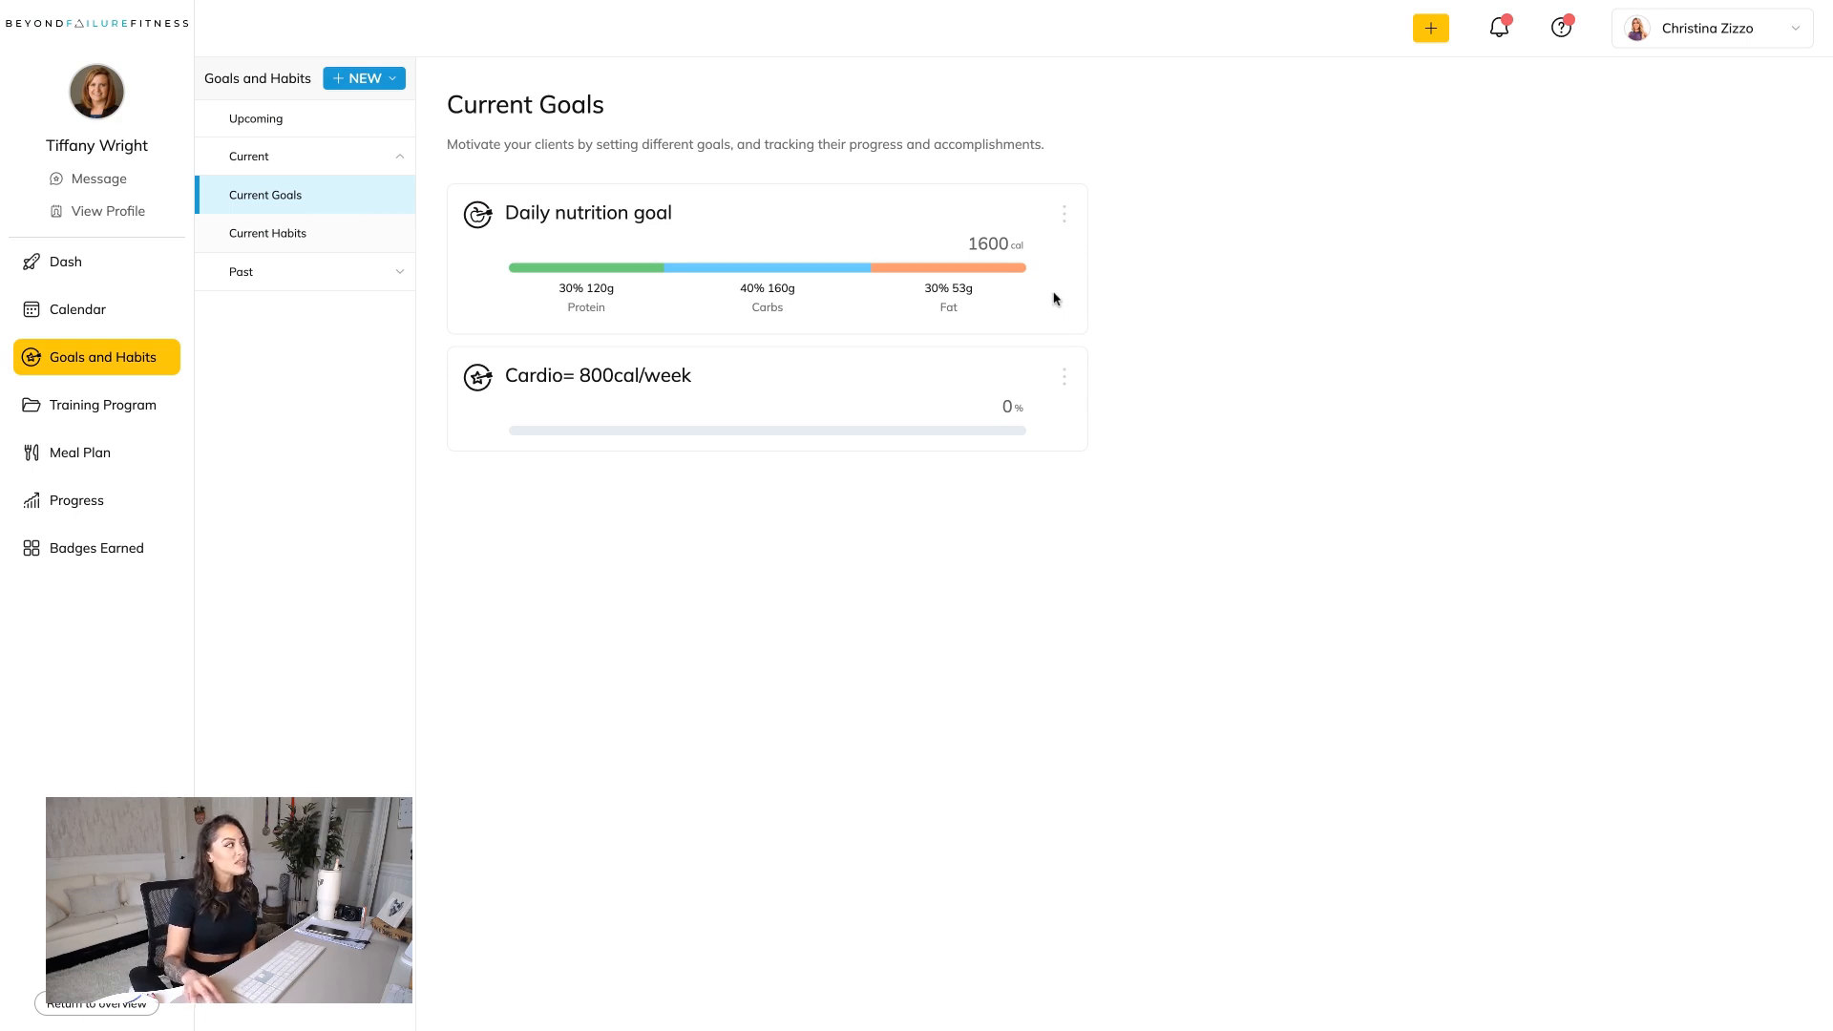
Start a master program subscription in the client's training program and choose Tight and Toned: DB Plan from the shared programs.
left_click(101, 405)
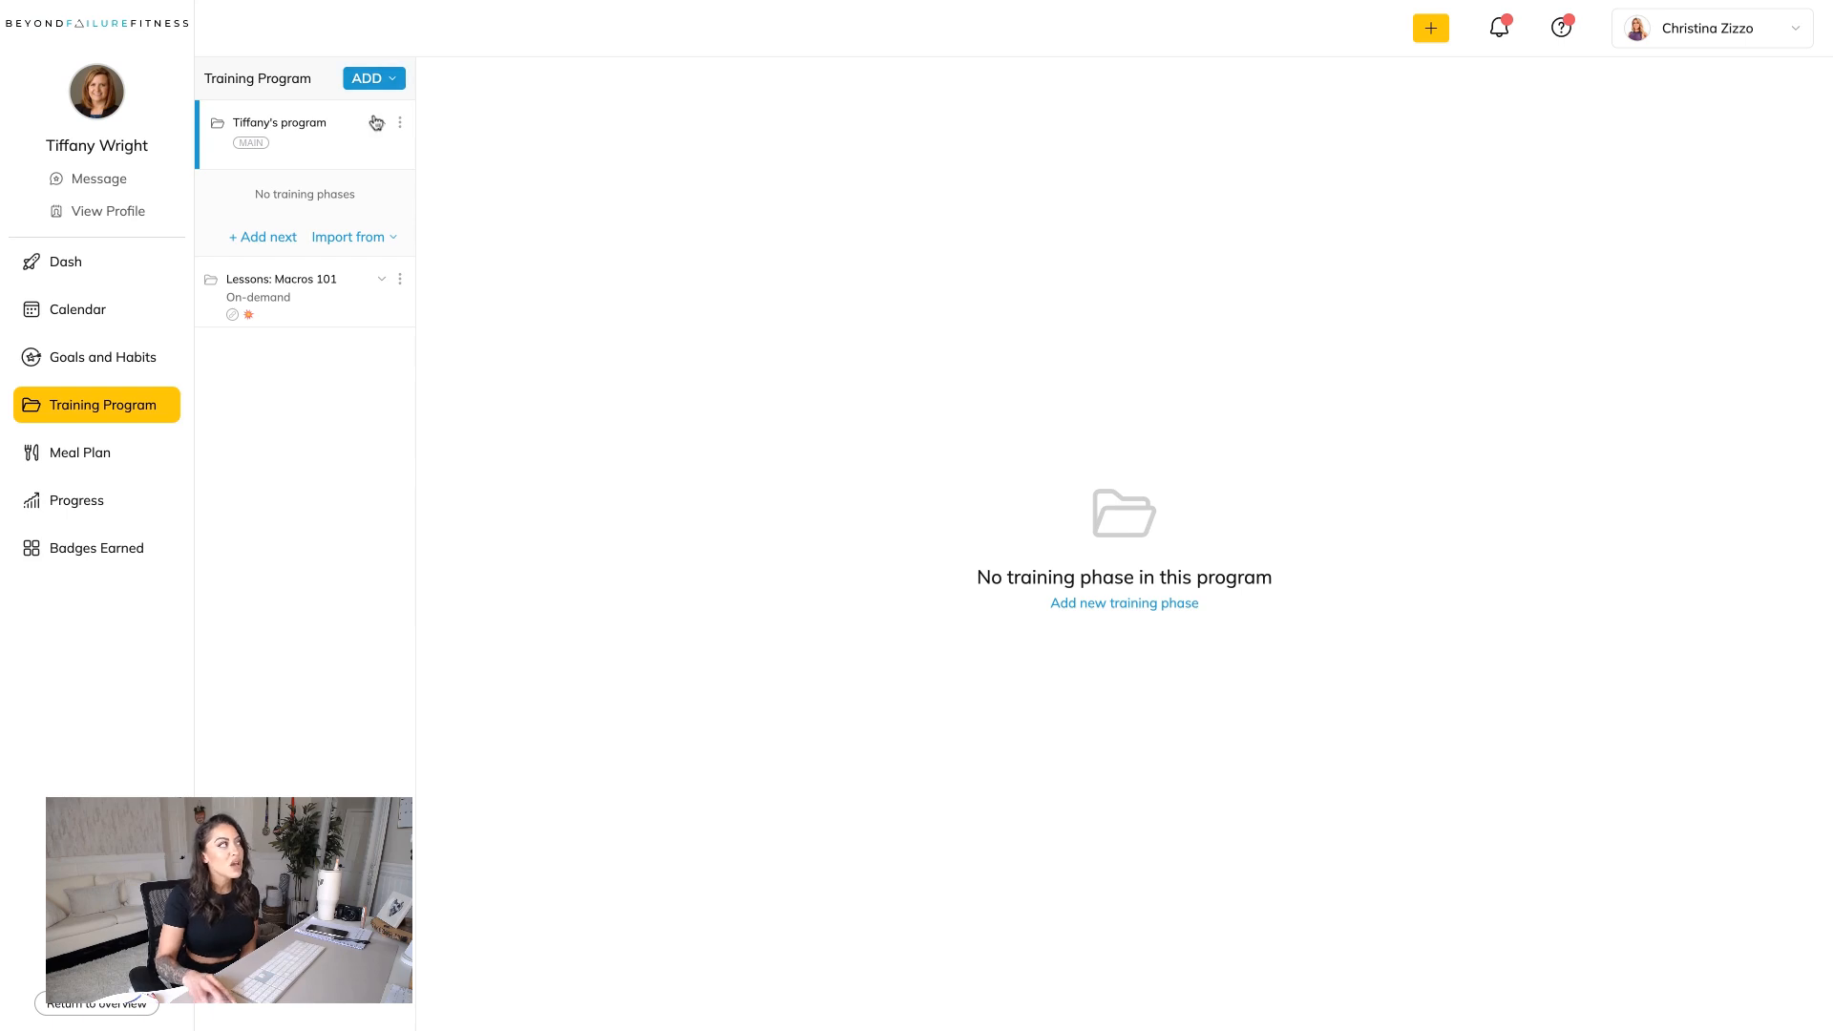
left_click(382, 82)
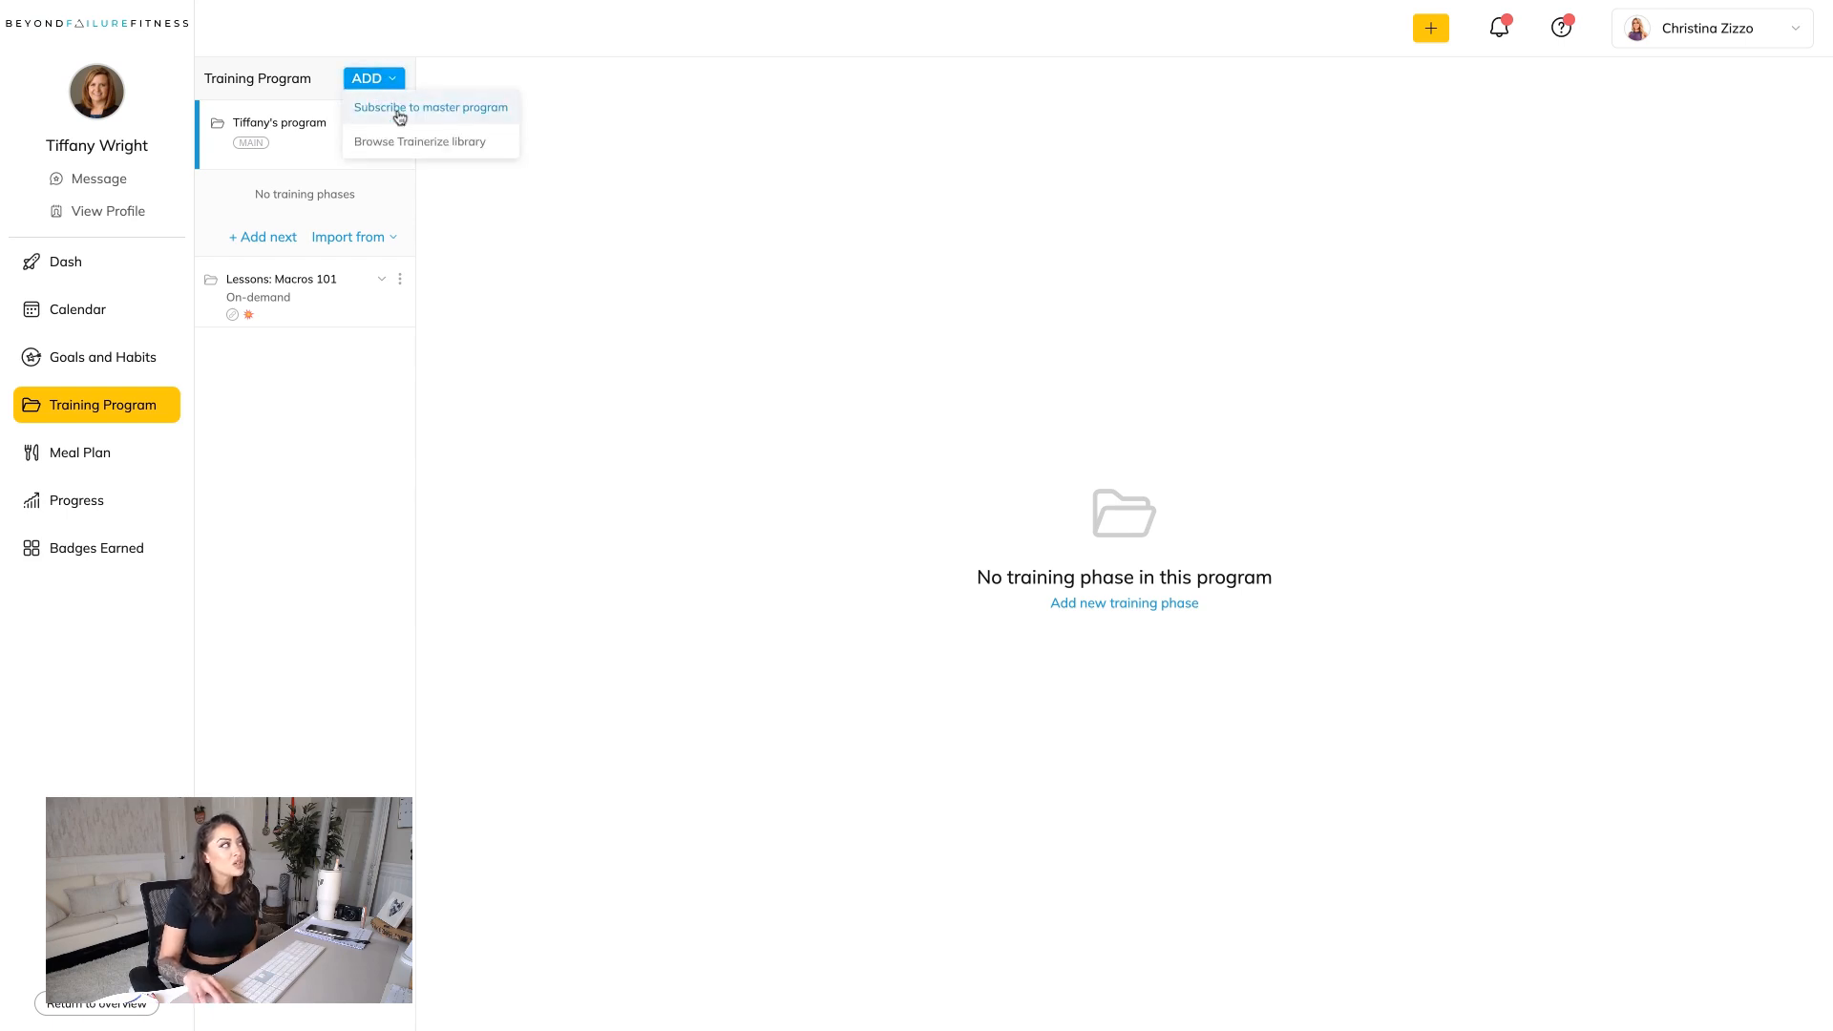
left_click(399, 115)
left_click(897, 458)
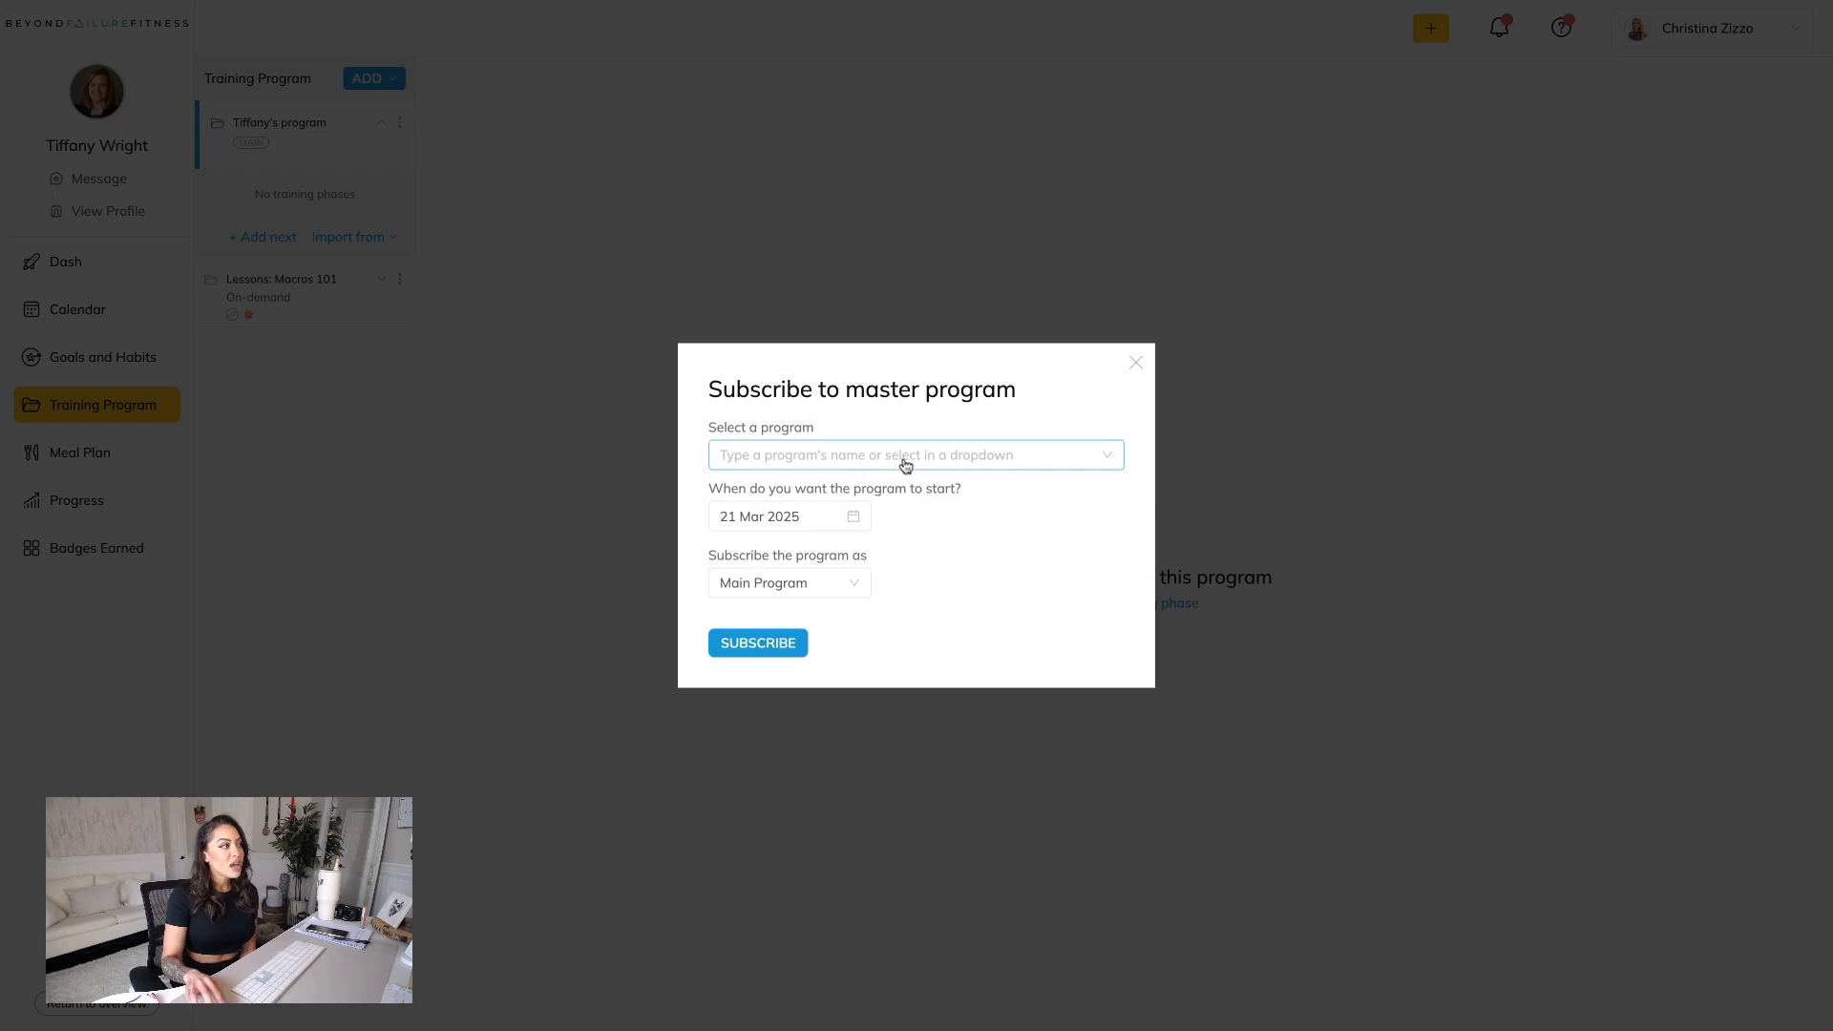
scroll(888, 565, "down", 15)
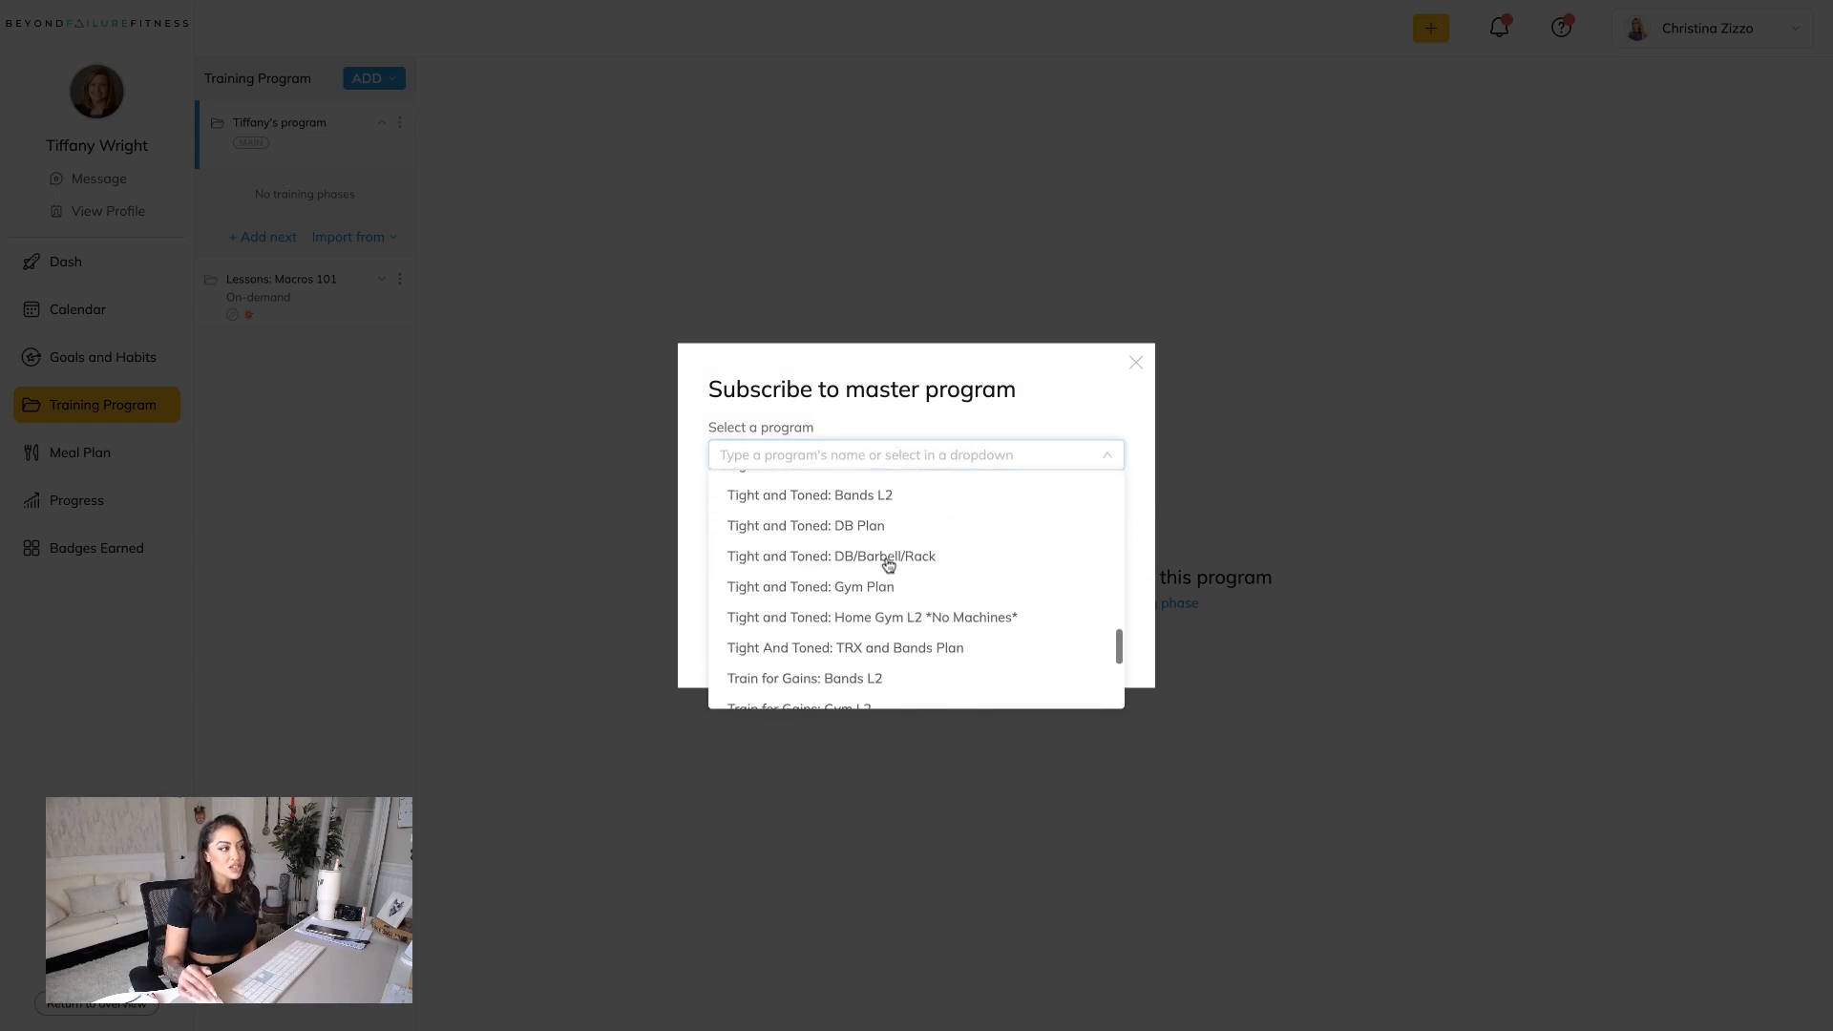
scroll(888, 565, "up", 15)
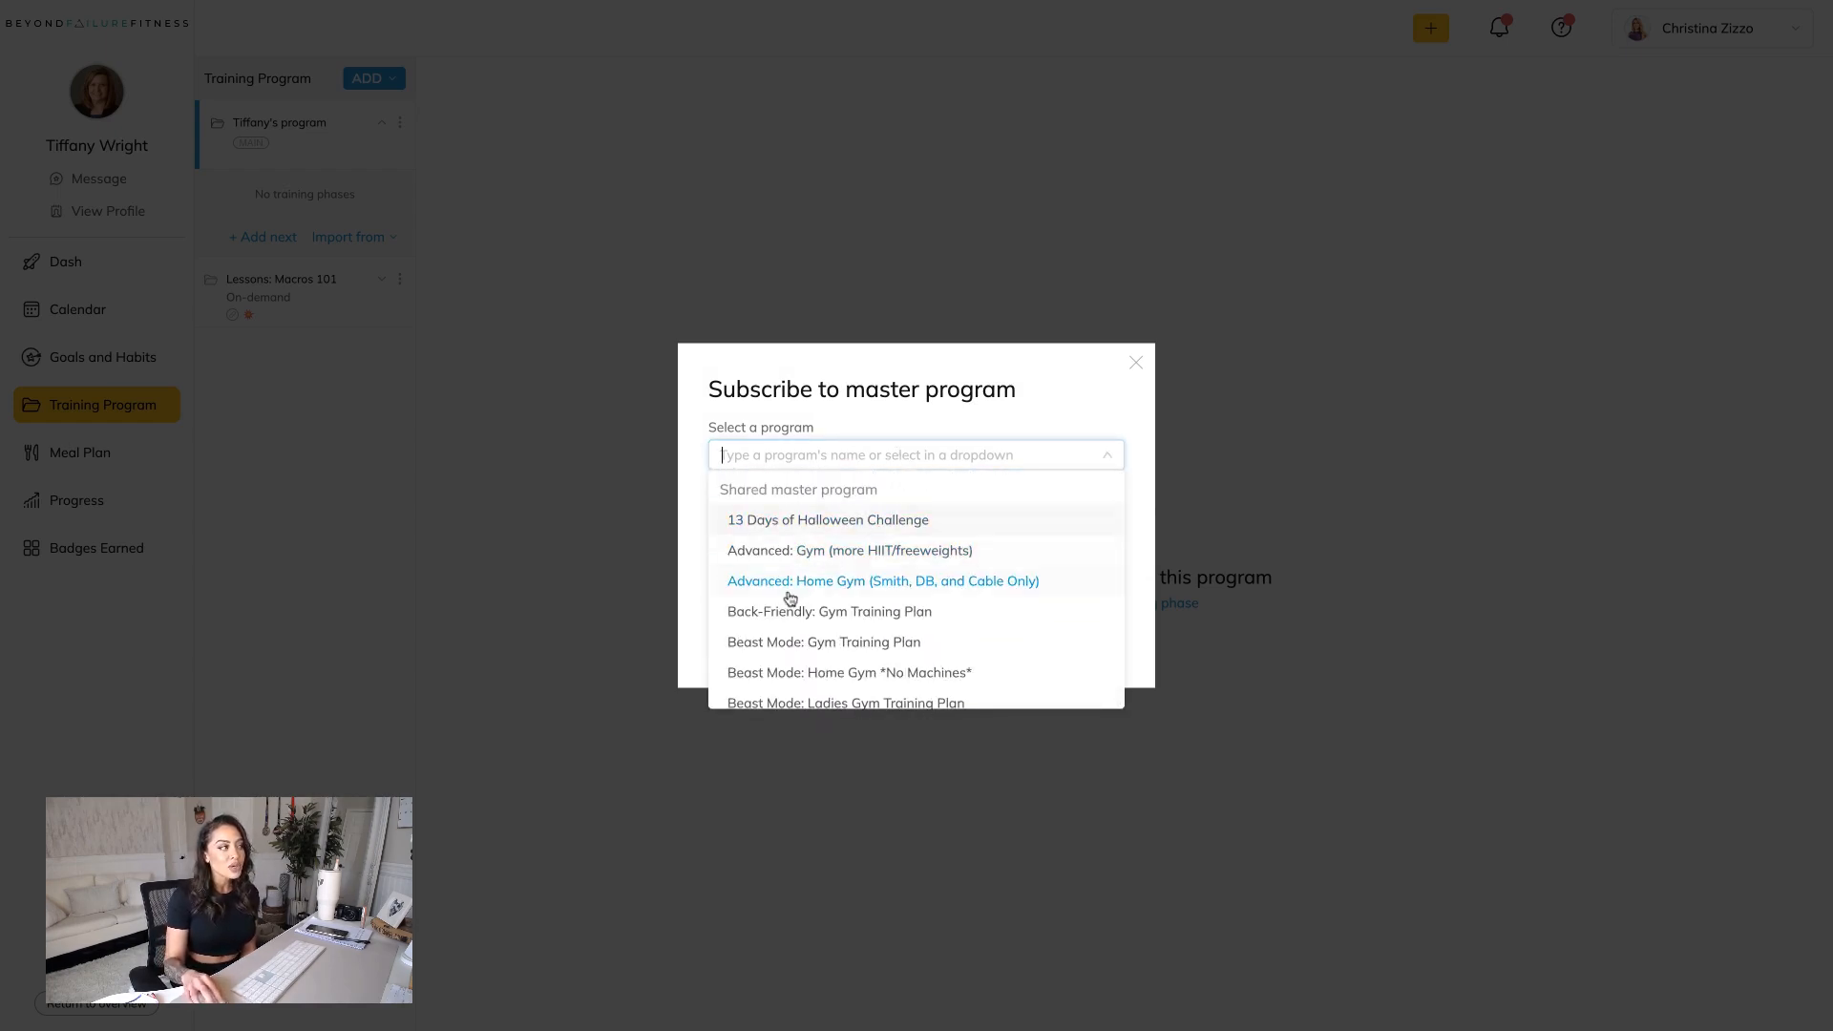
scroll(792, 544, "down", 4)
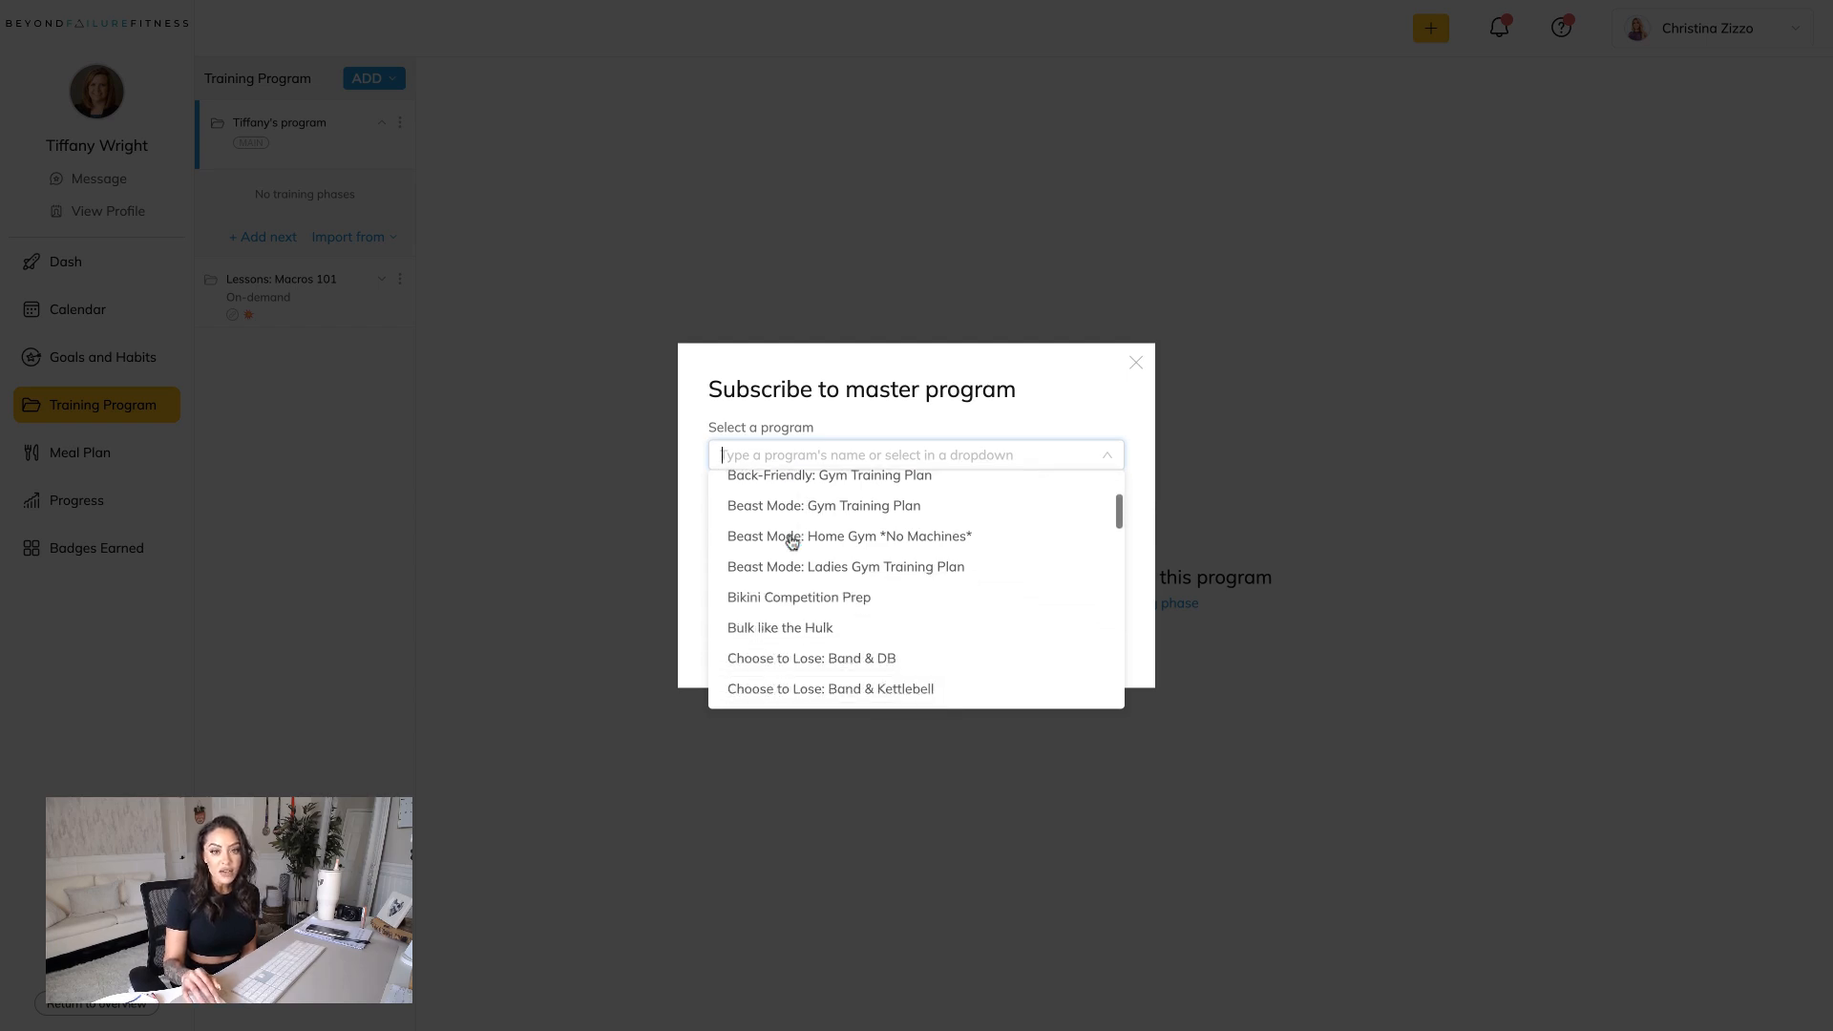
scroll(769, 573, "down", 1)
scroll(770, 573, "up", 5)
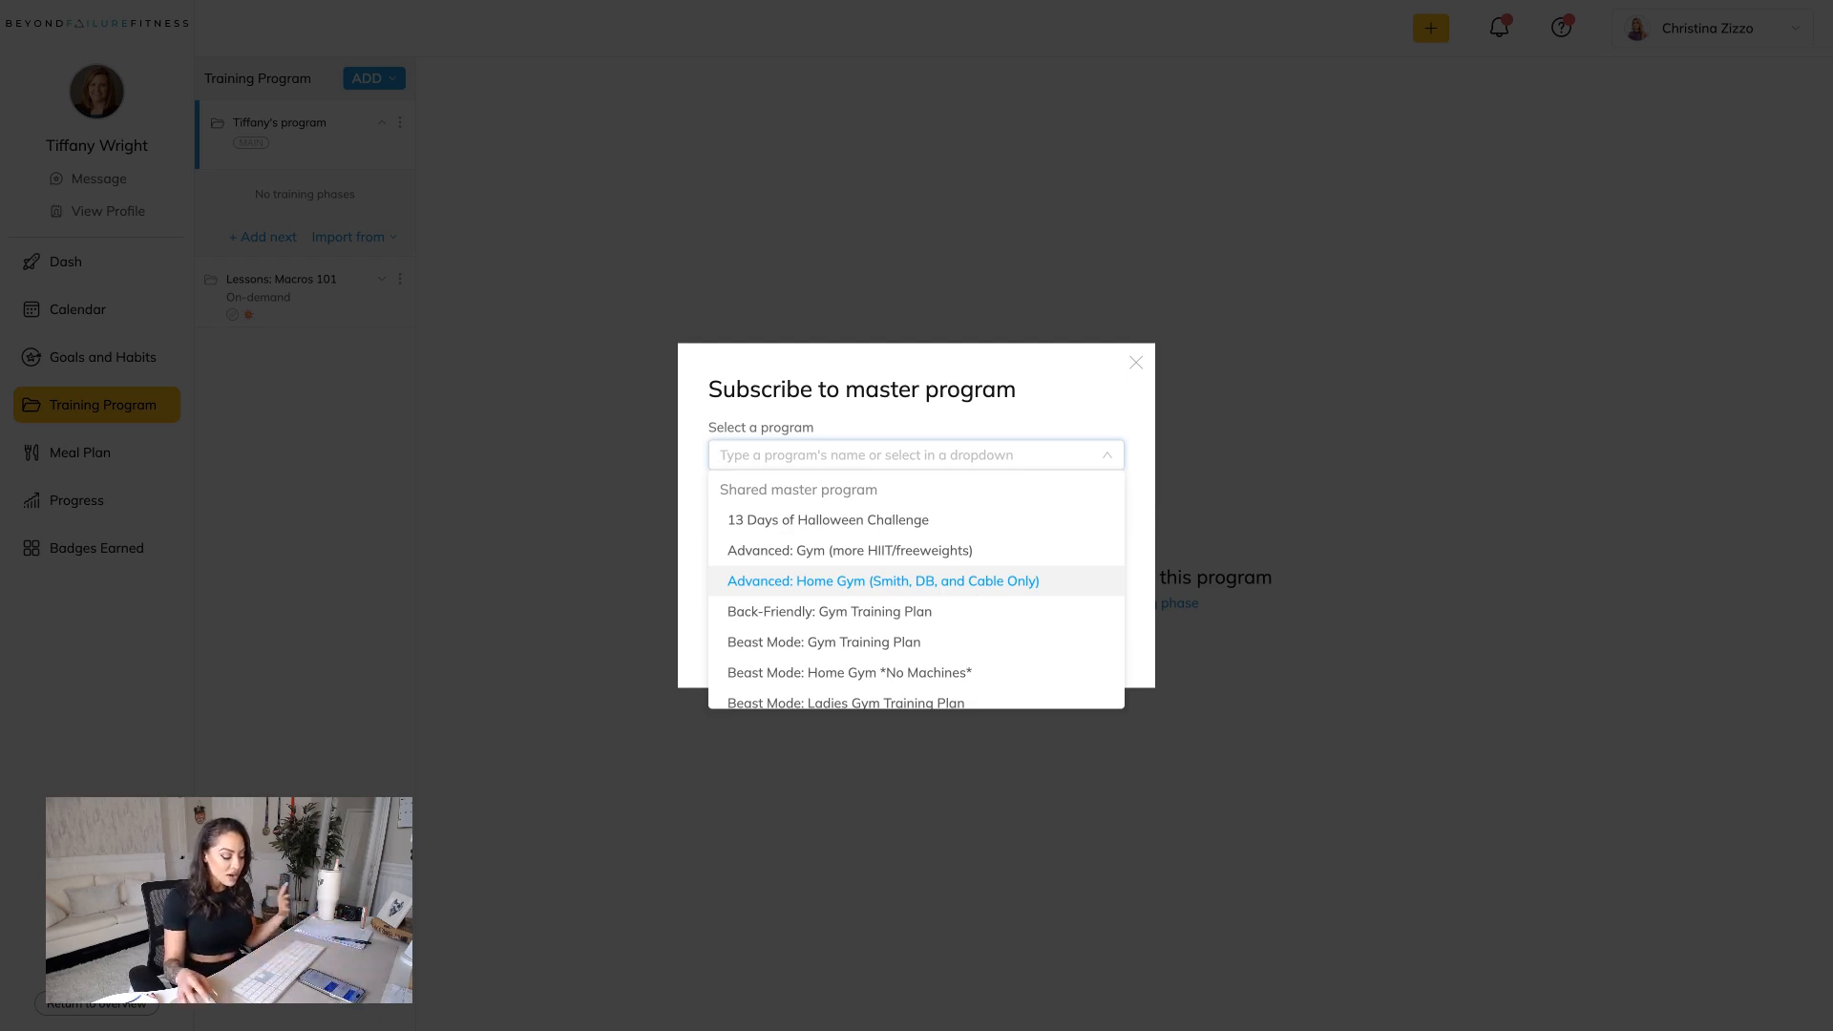
scroll(961, 657, "down", 1)
scroll(961, 656, "down", 10)
scroll(961, 657, "down", 5)
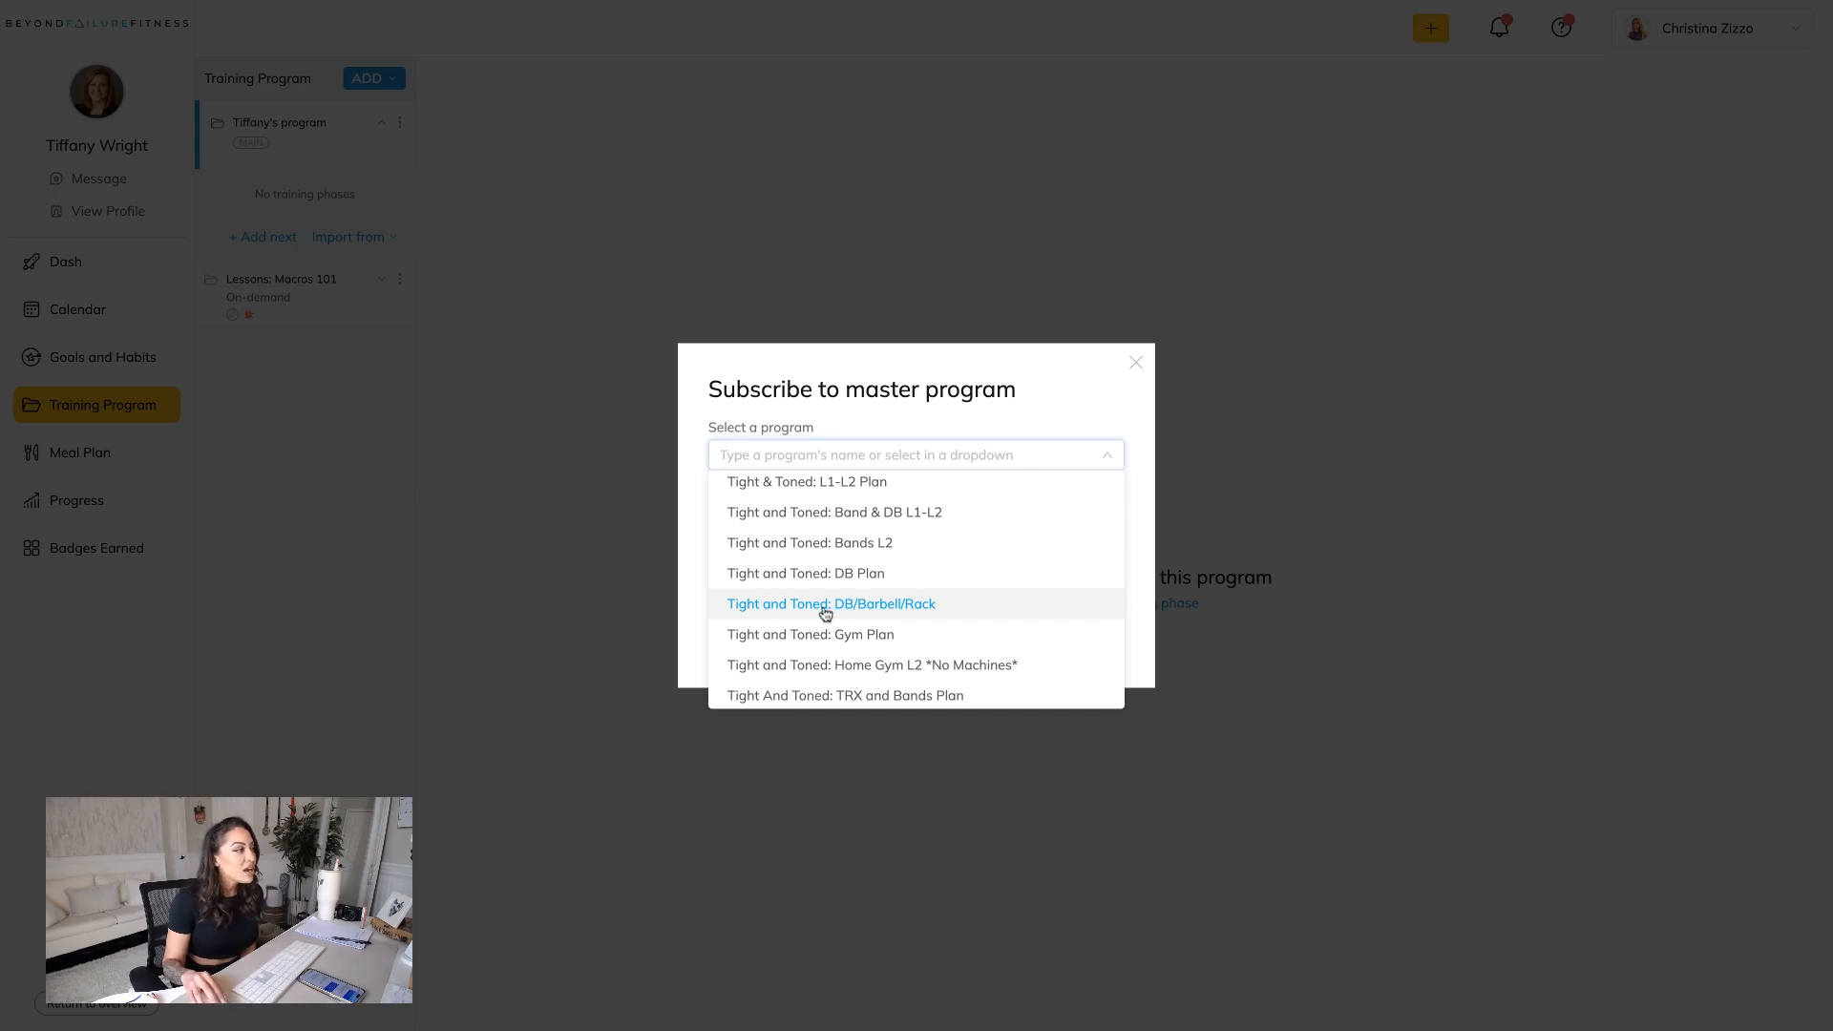
scroll(806, 615, "up", 1)
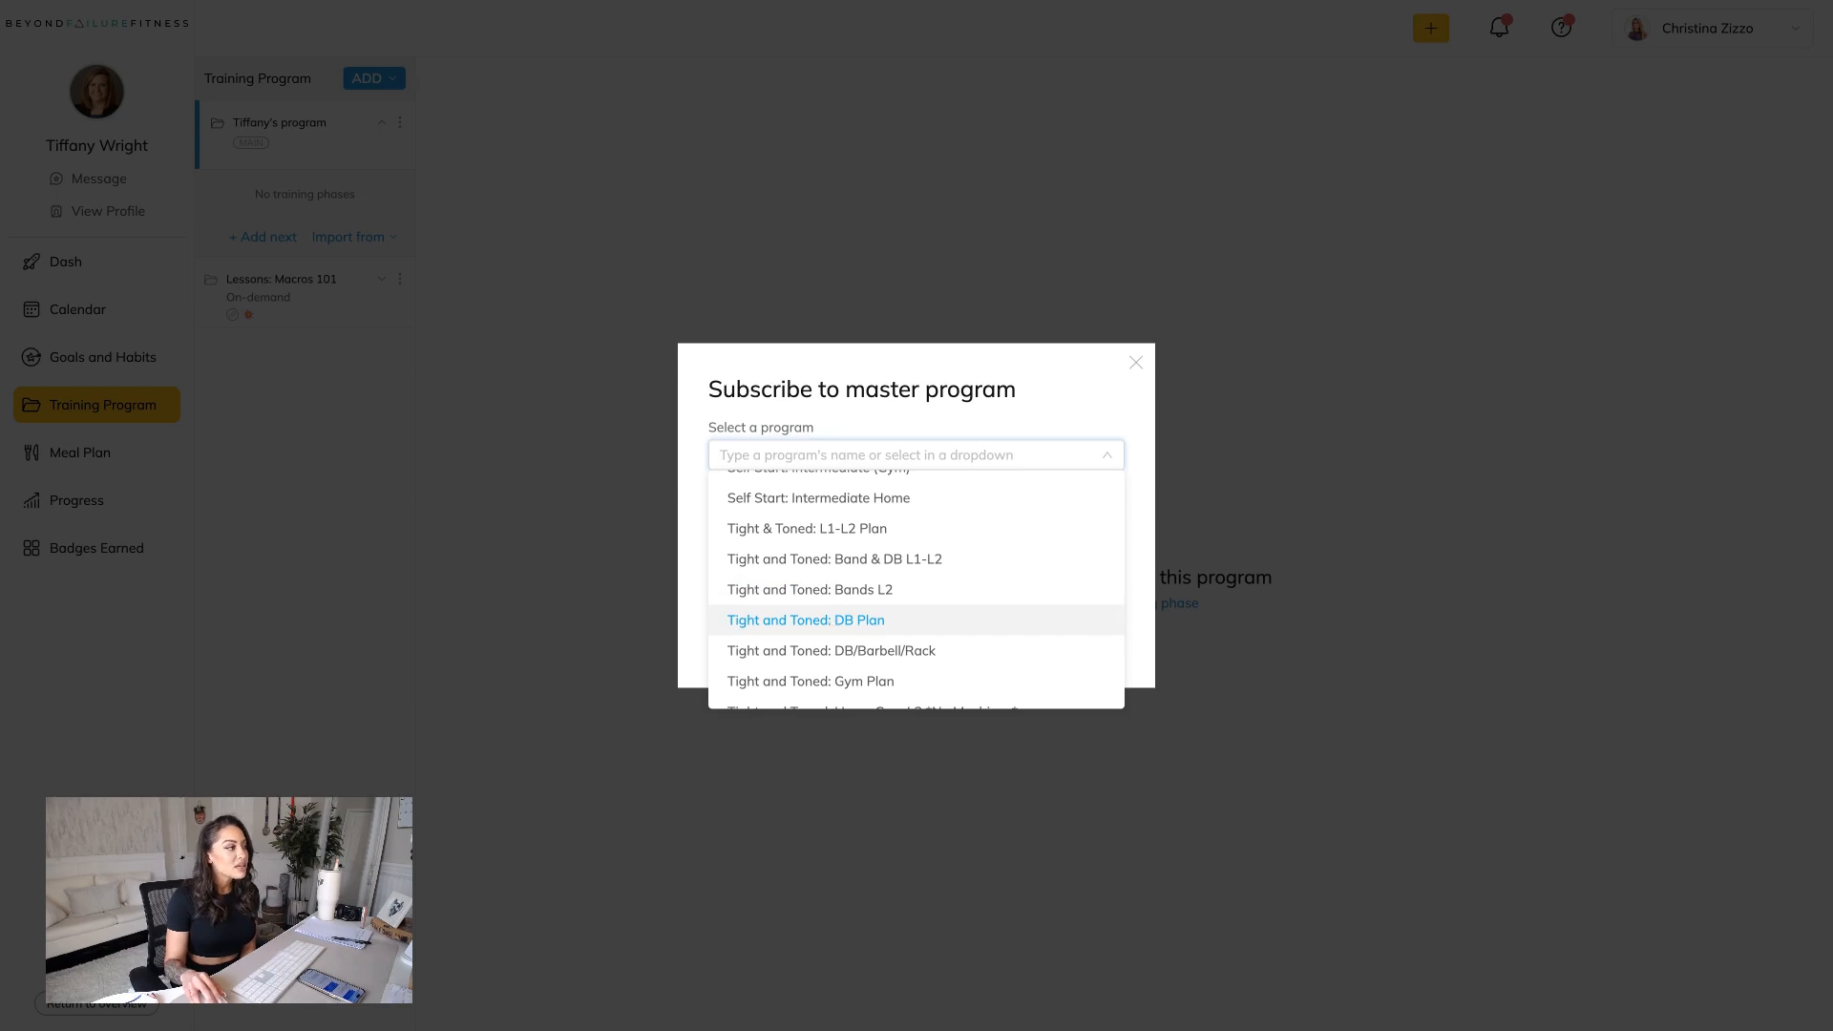
left_click(832, 623)
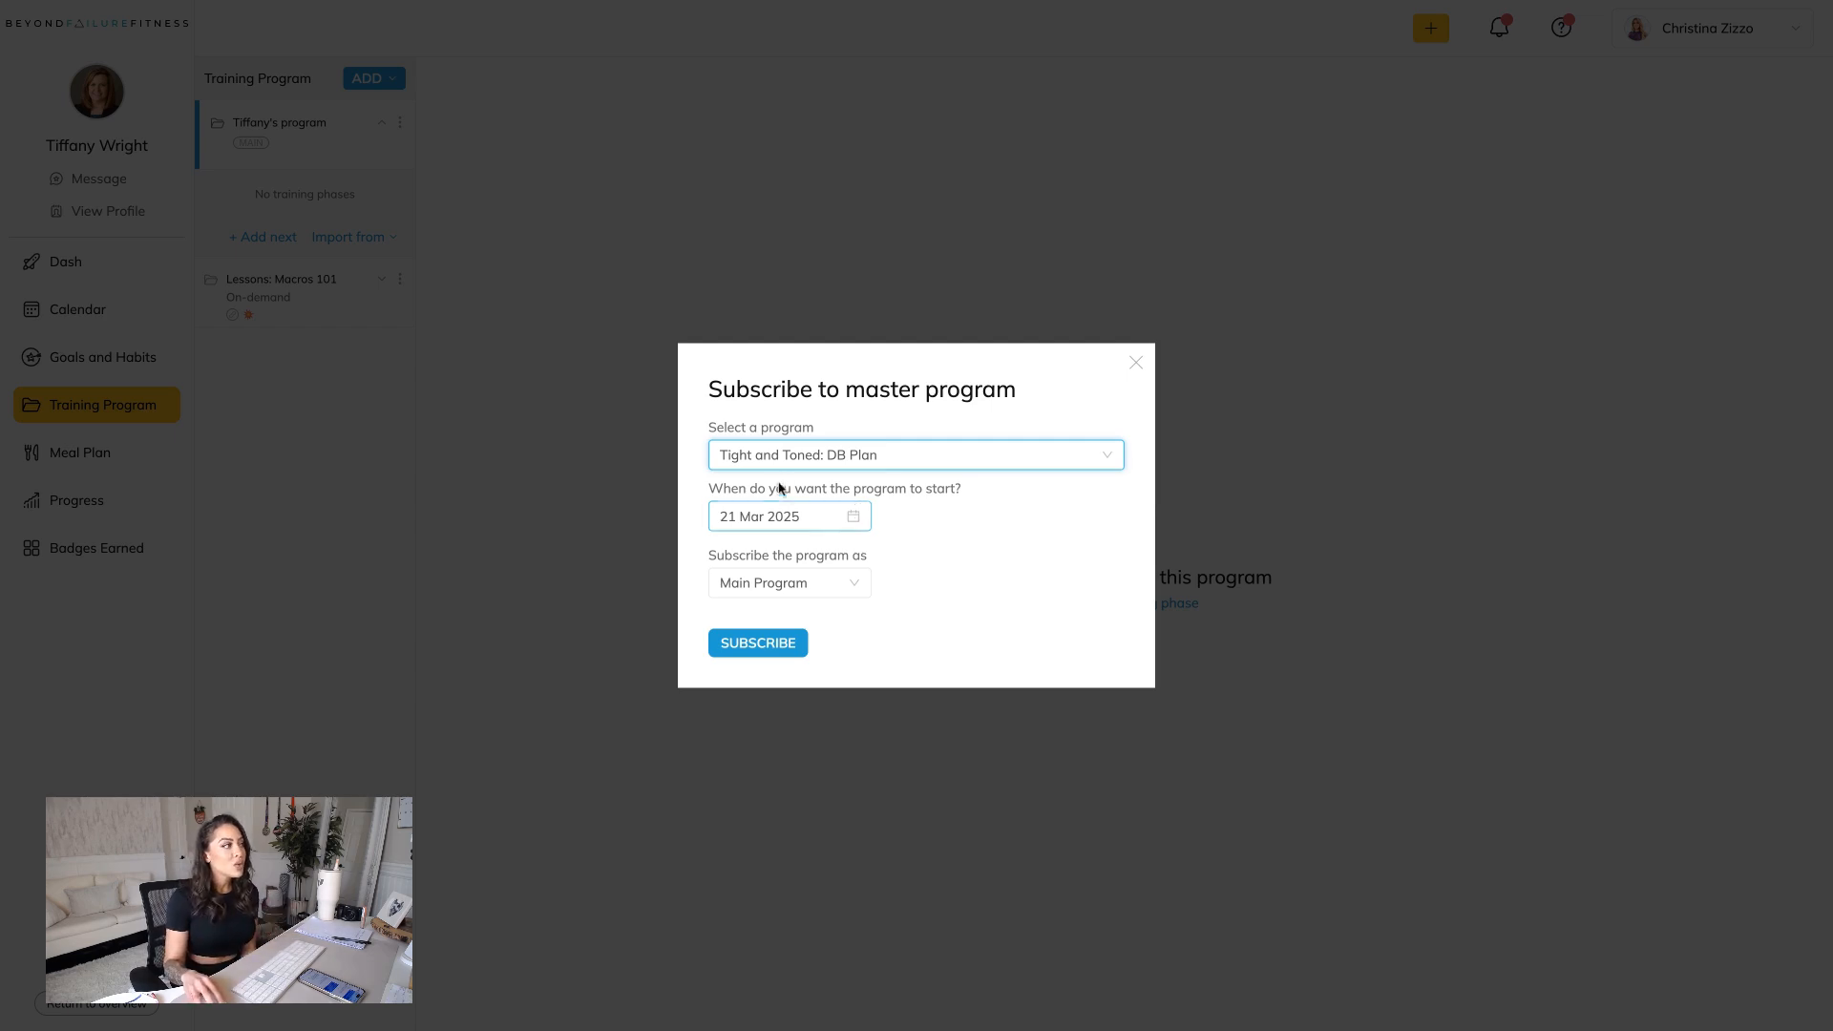
Set the start date to 24 Mar 2025 and subscribe the client to it as the Main Program.
left_click(854, 516)
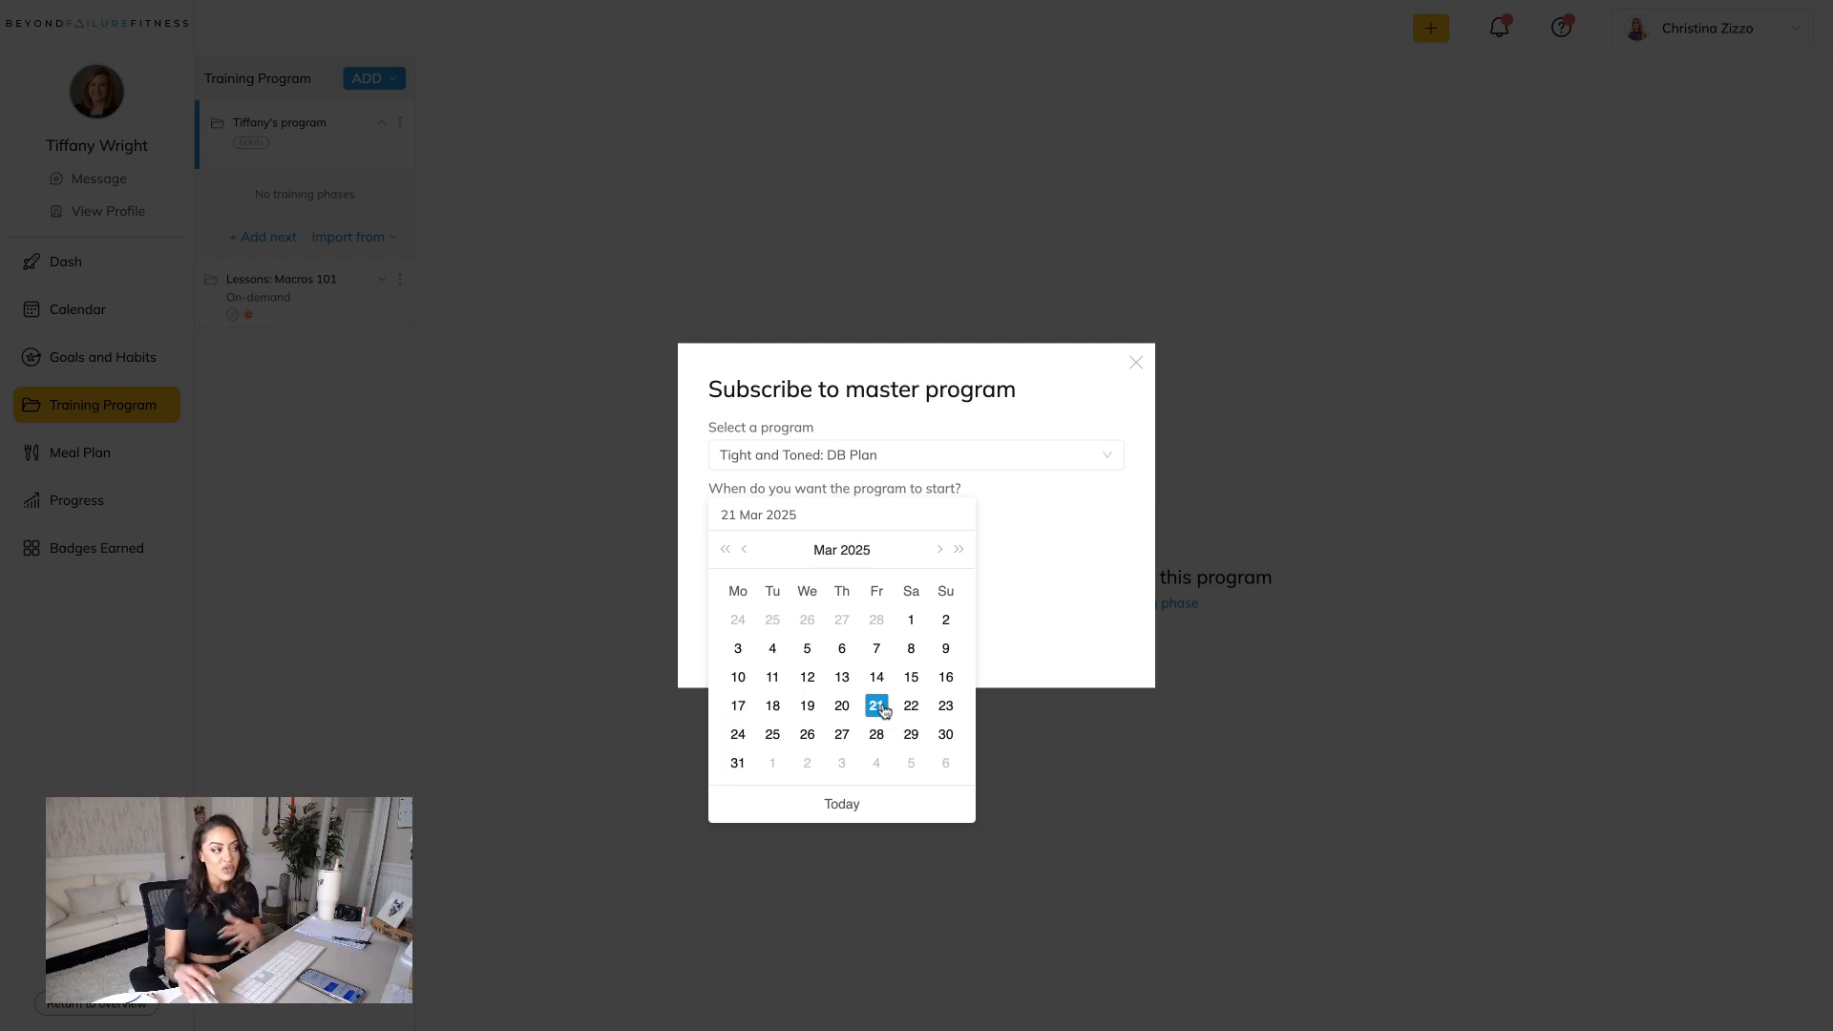
left_click(736, 736)
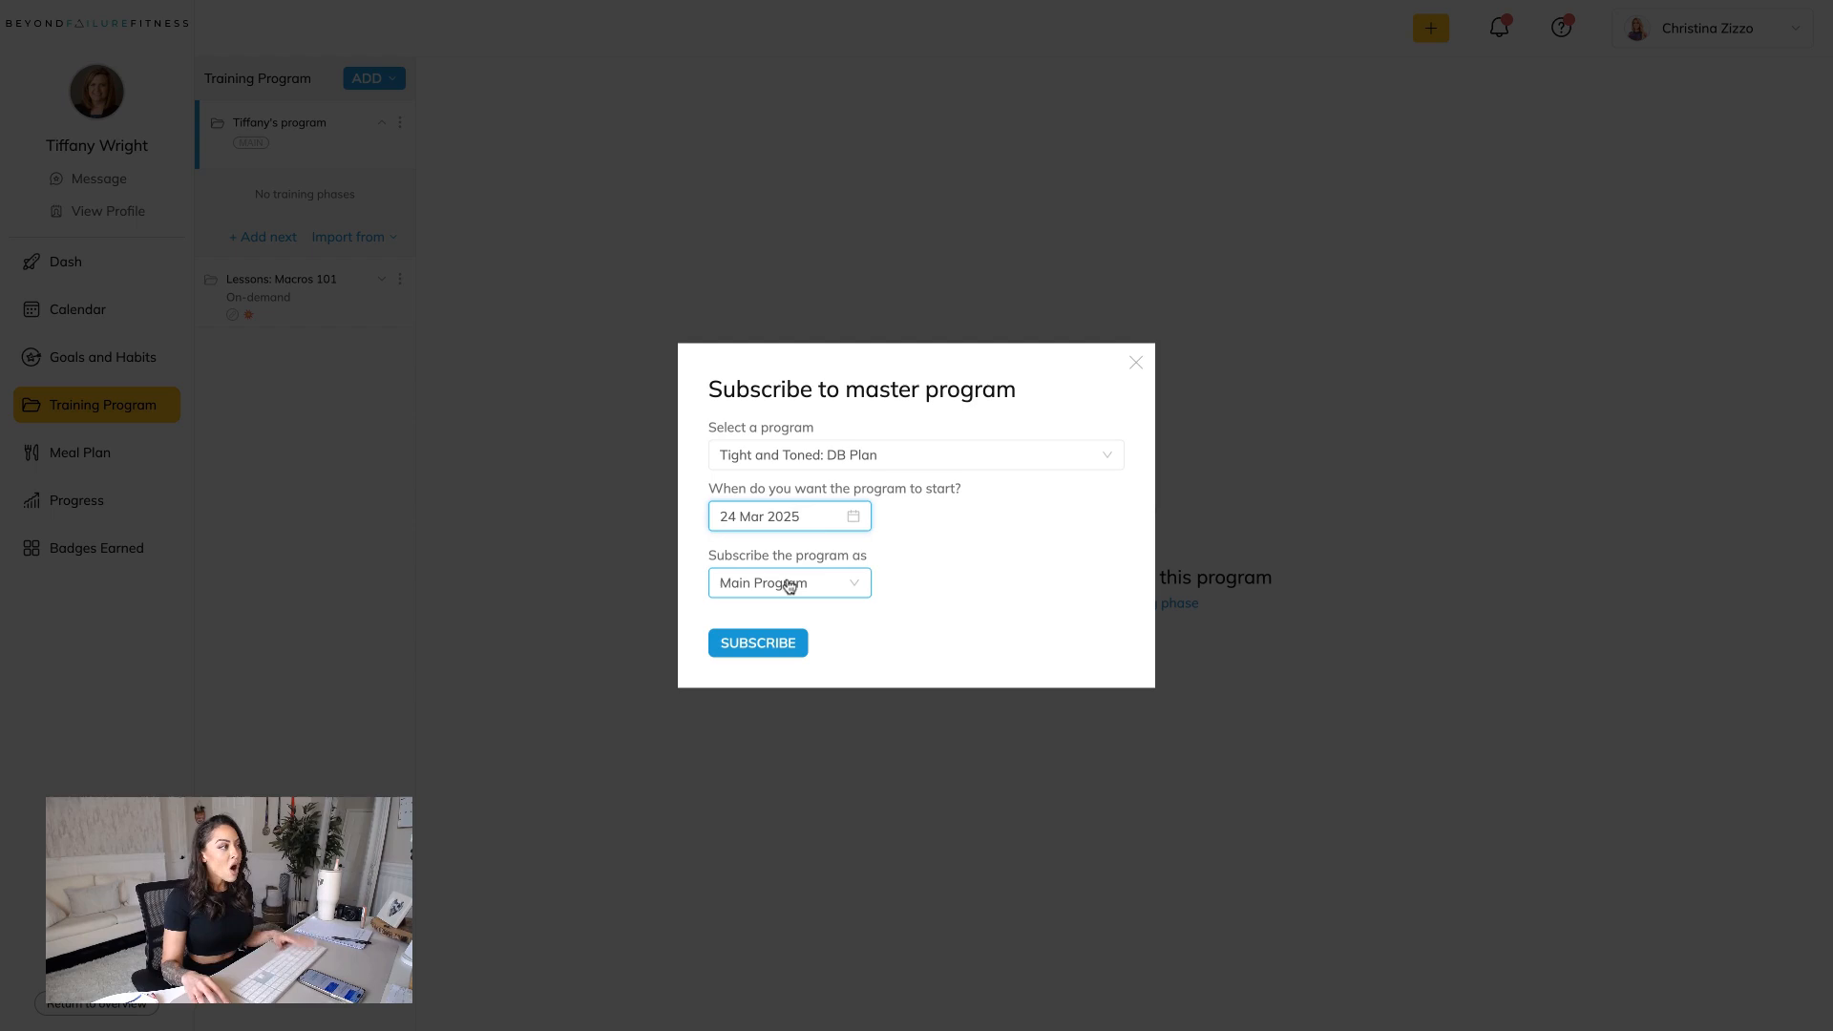
left_click(838, 583)
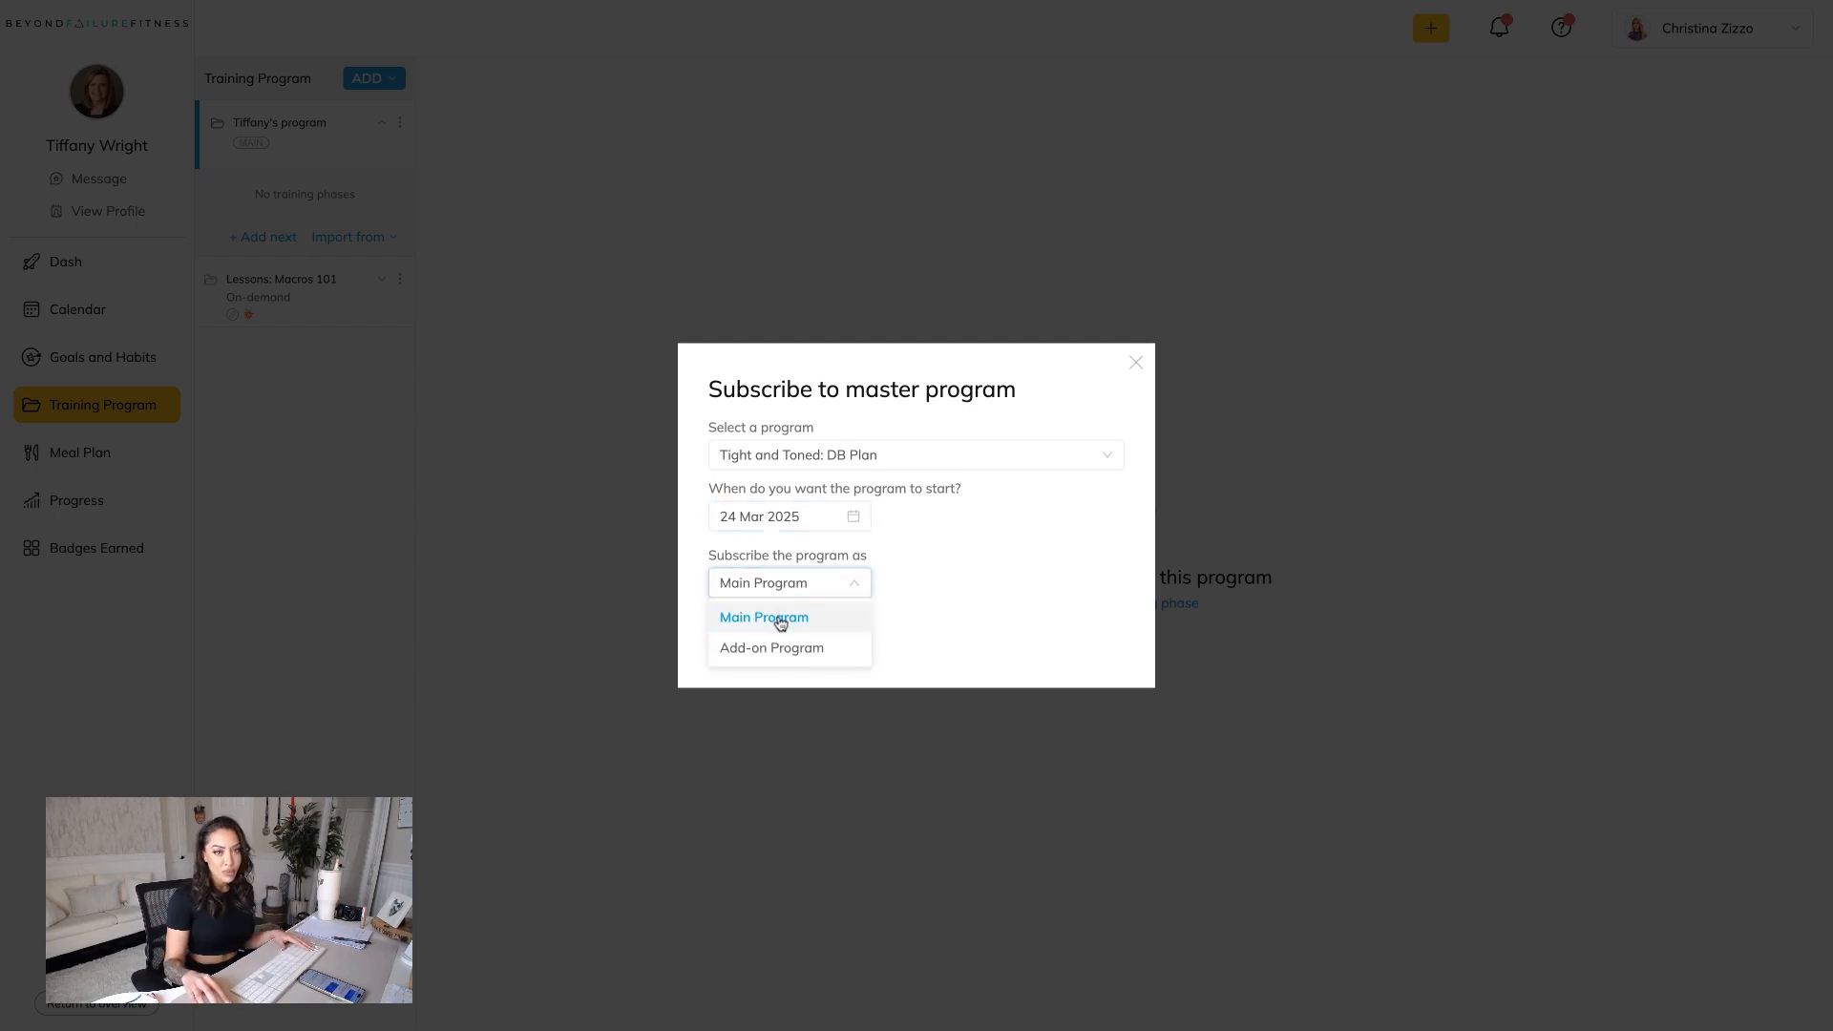
left_click(778, 618)
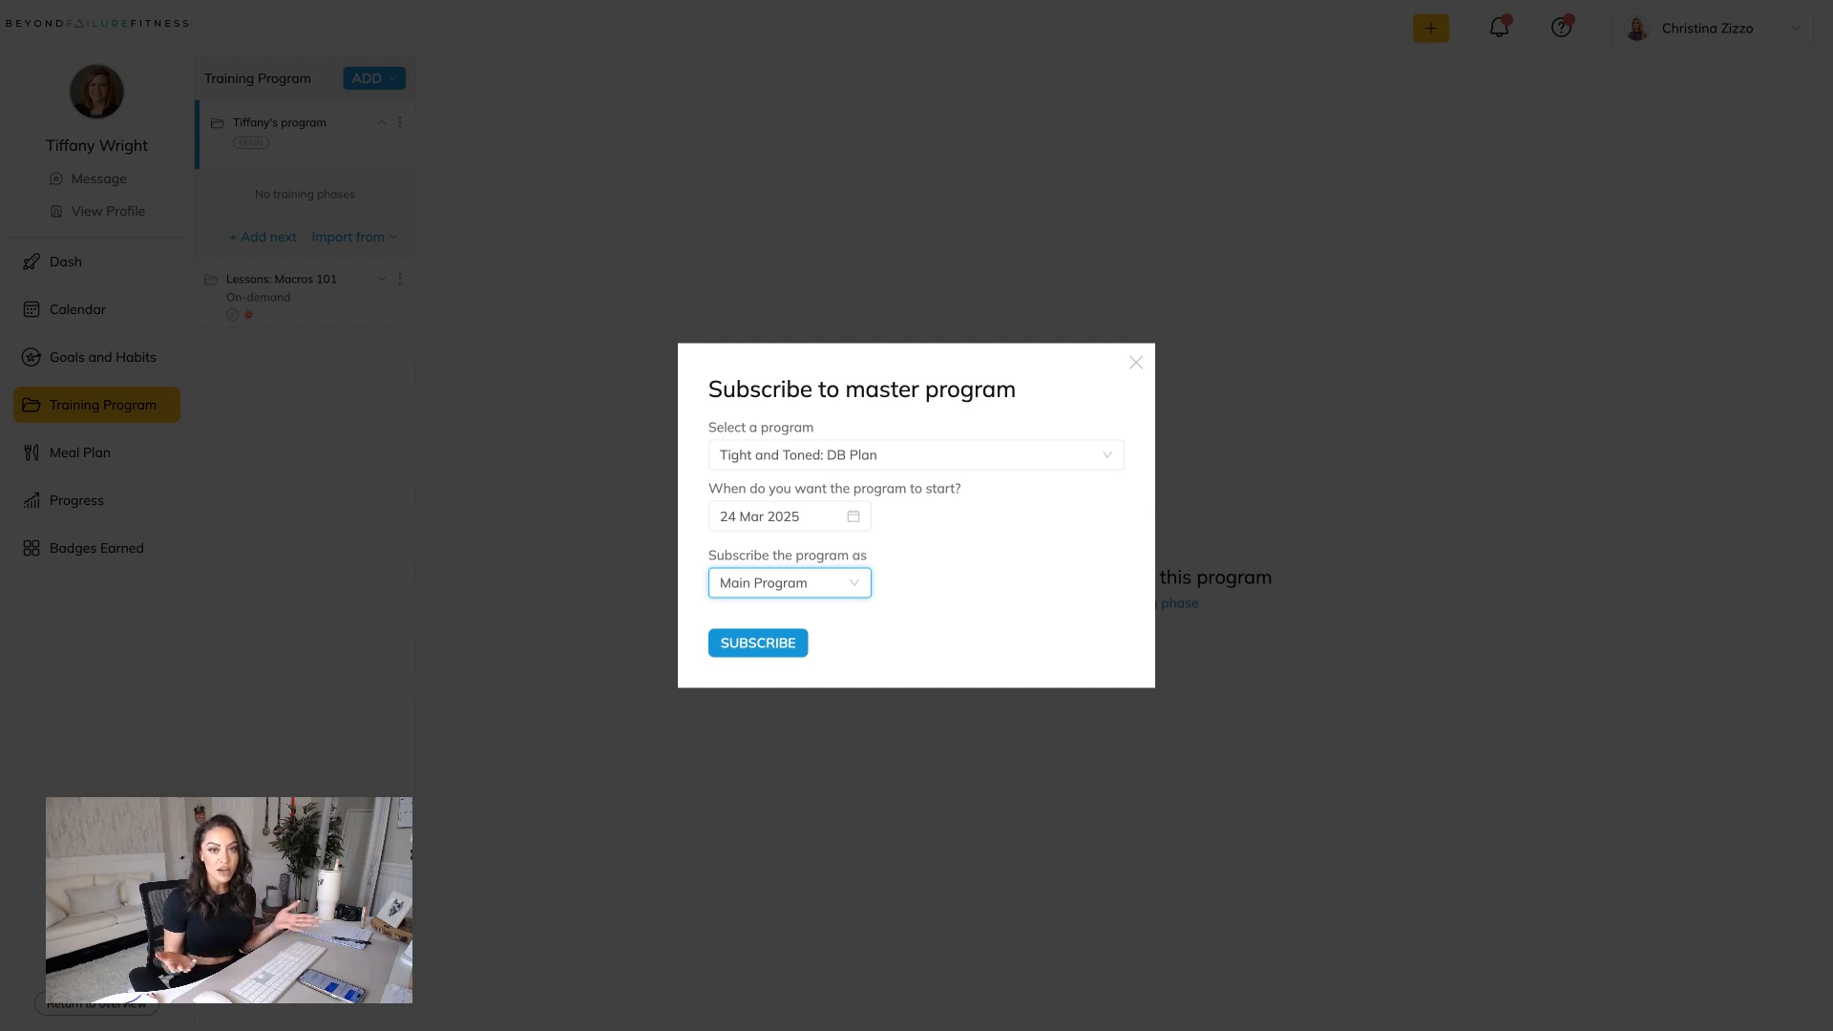
left_click(785, 584)
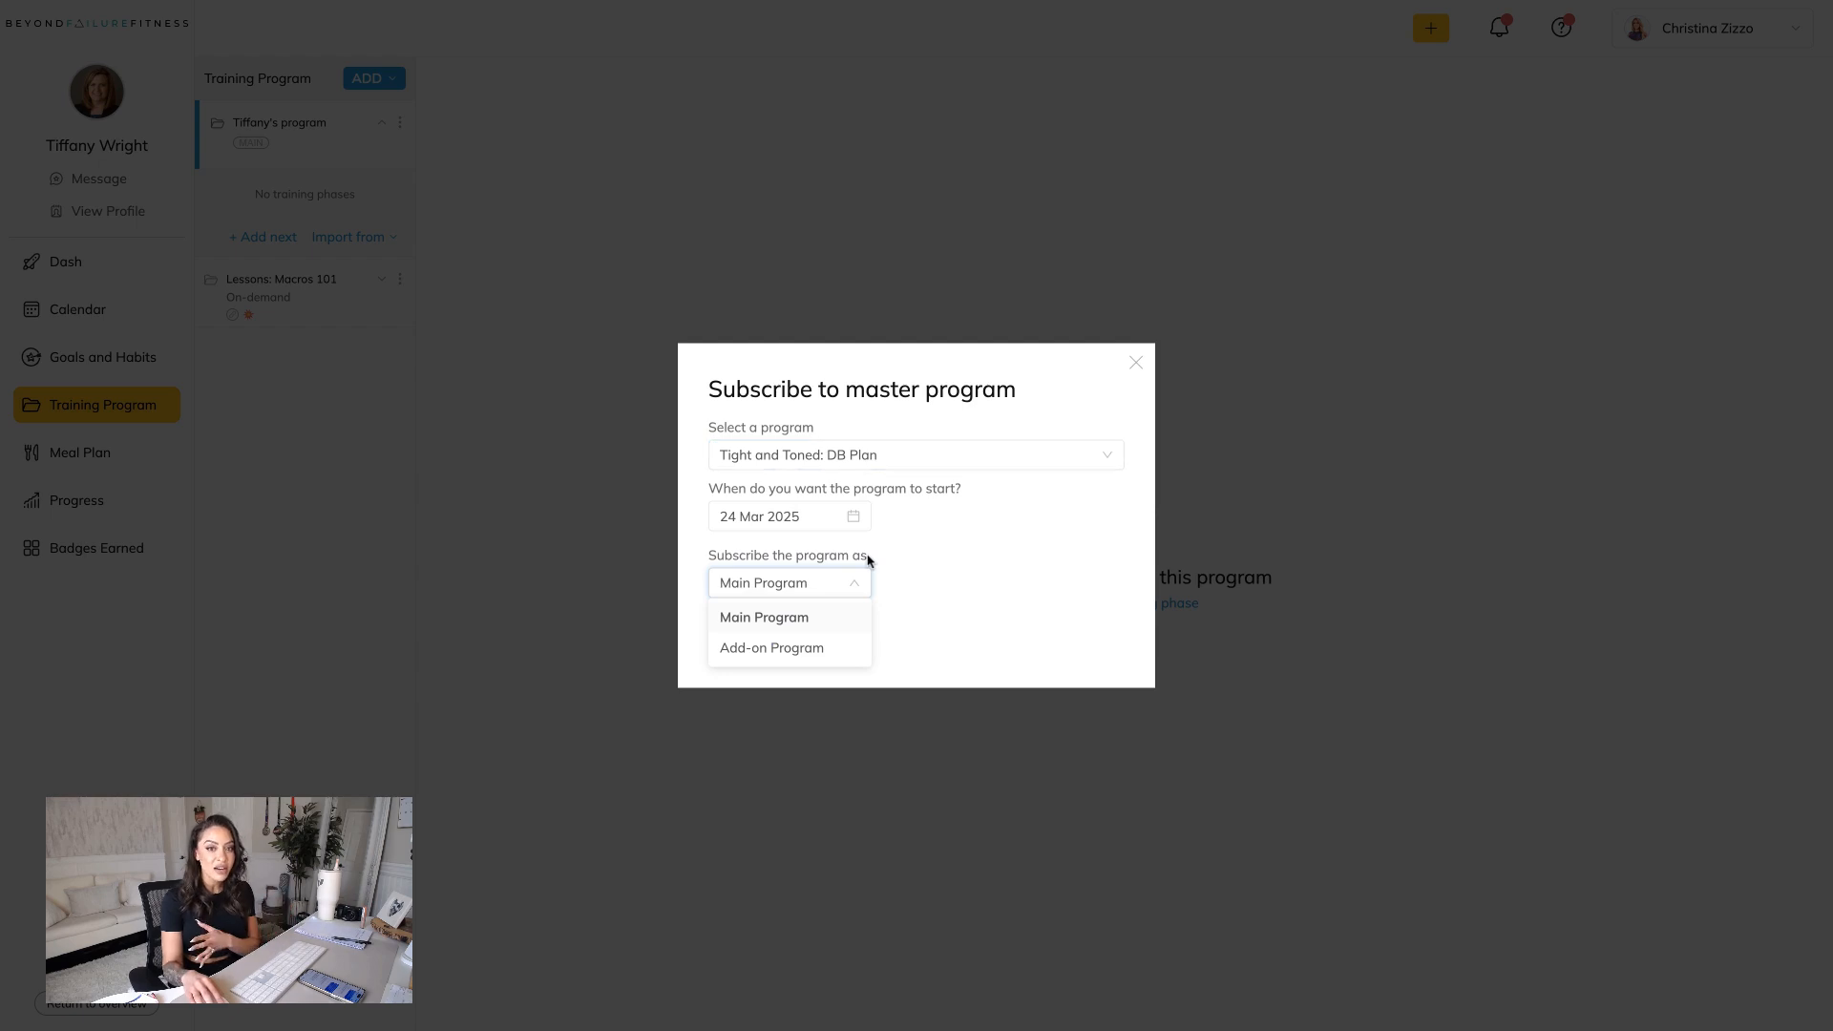
left_click(780, 621)
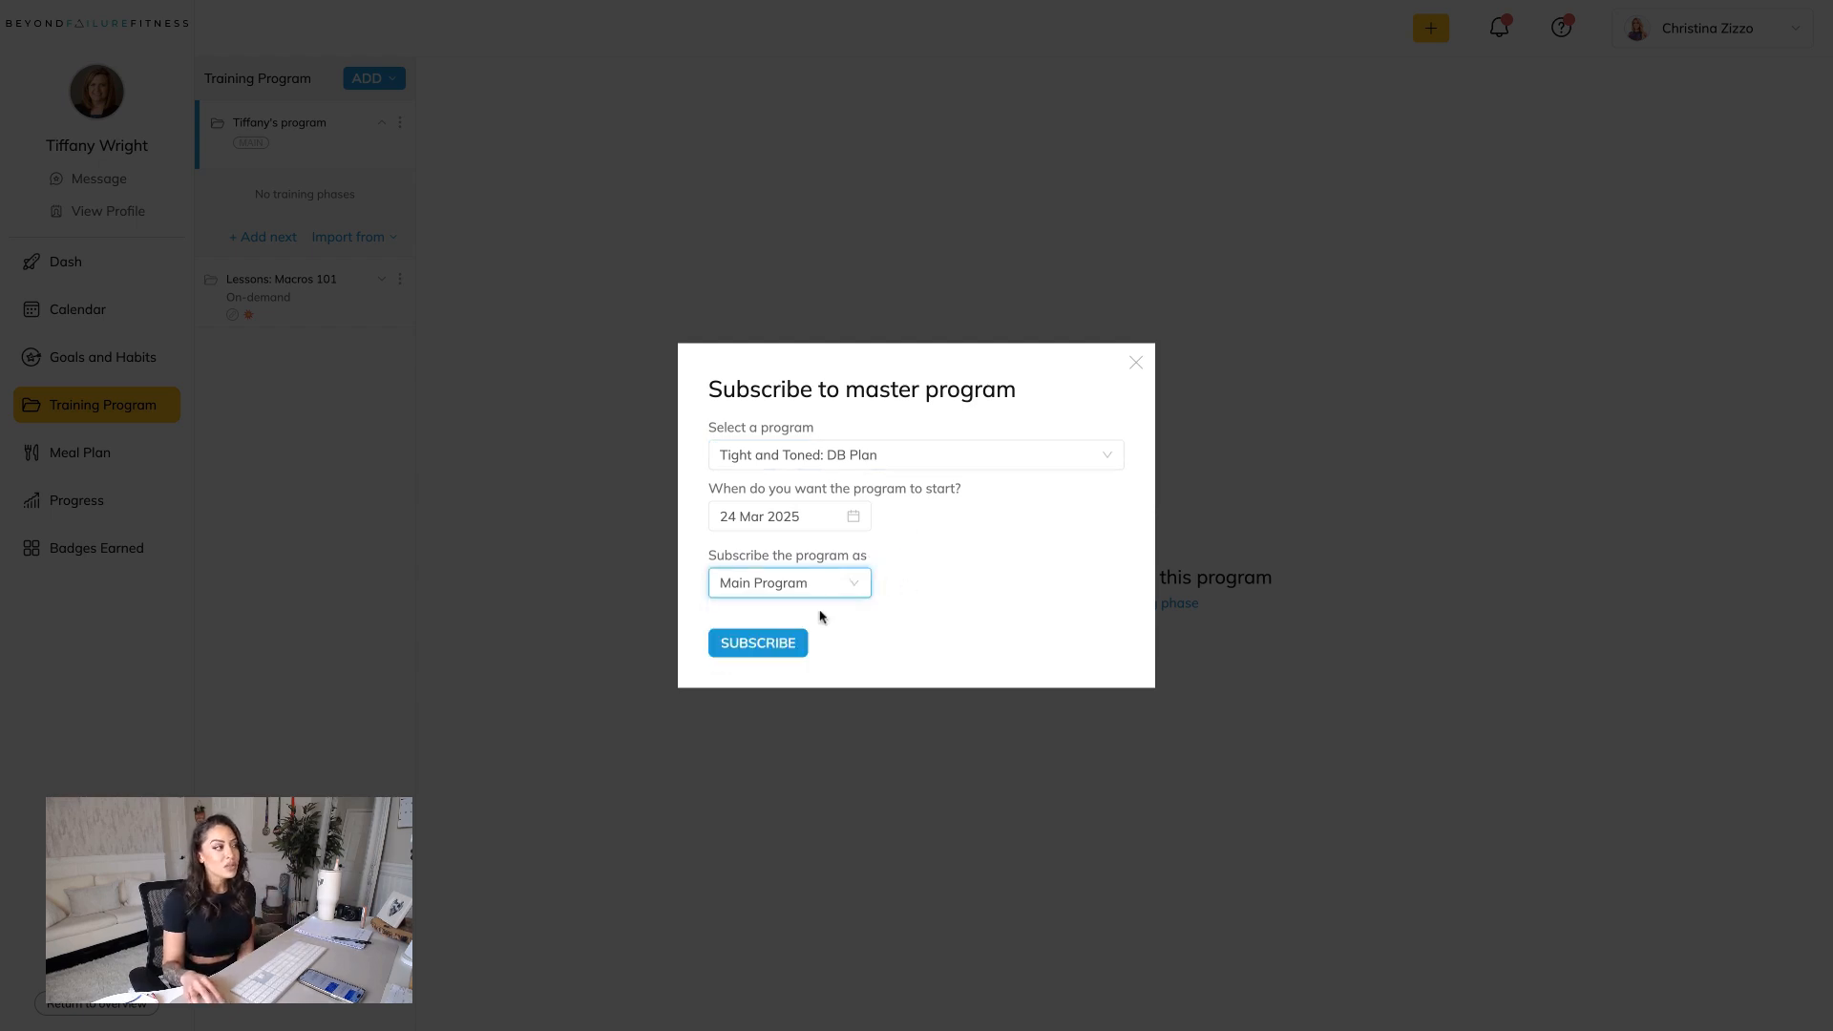
left_click(768, 650)
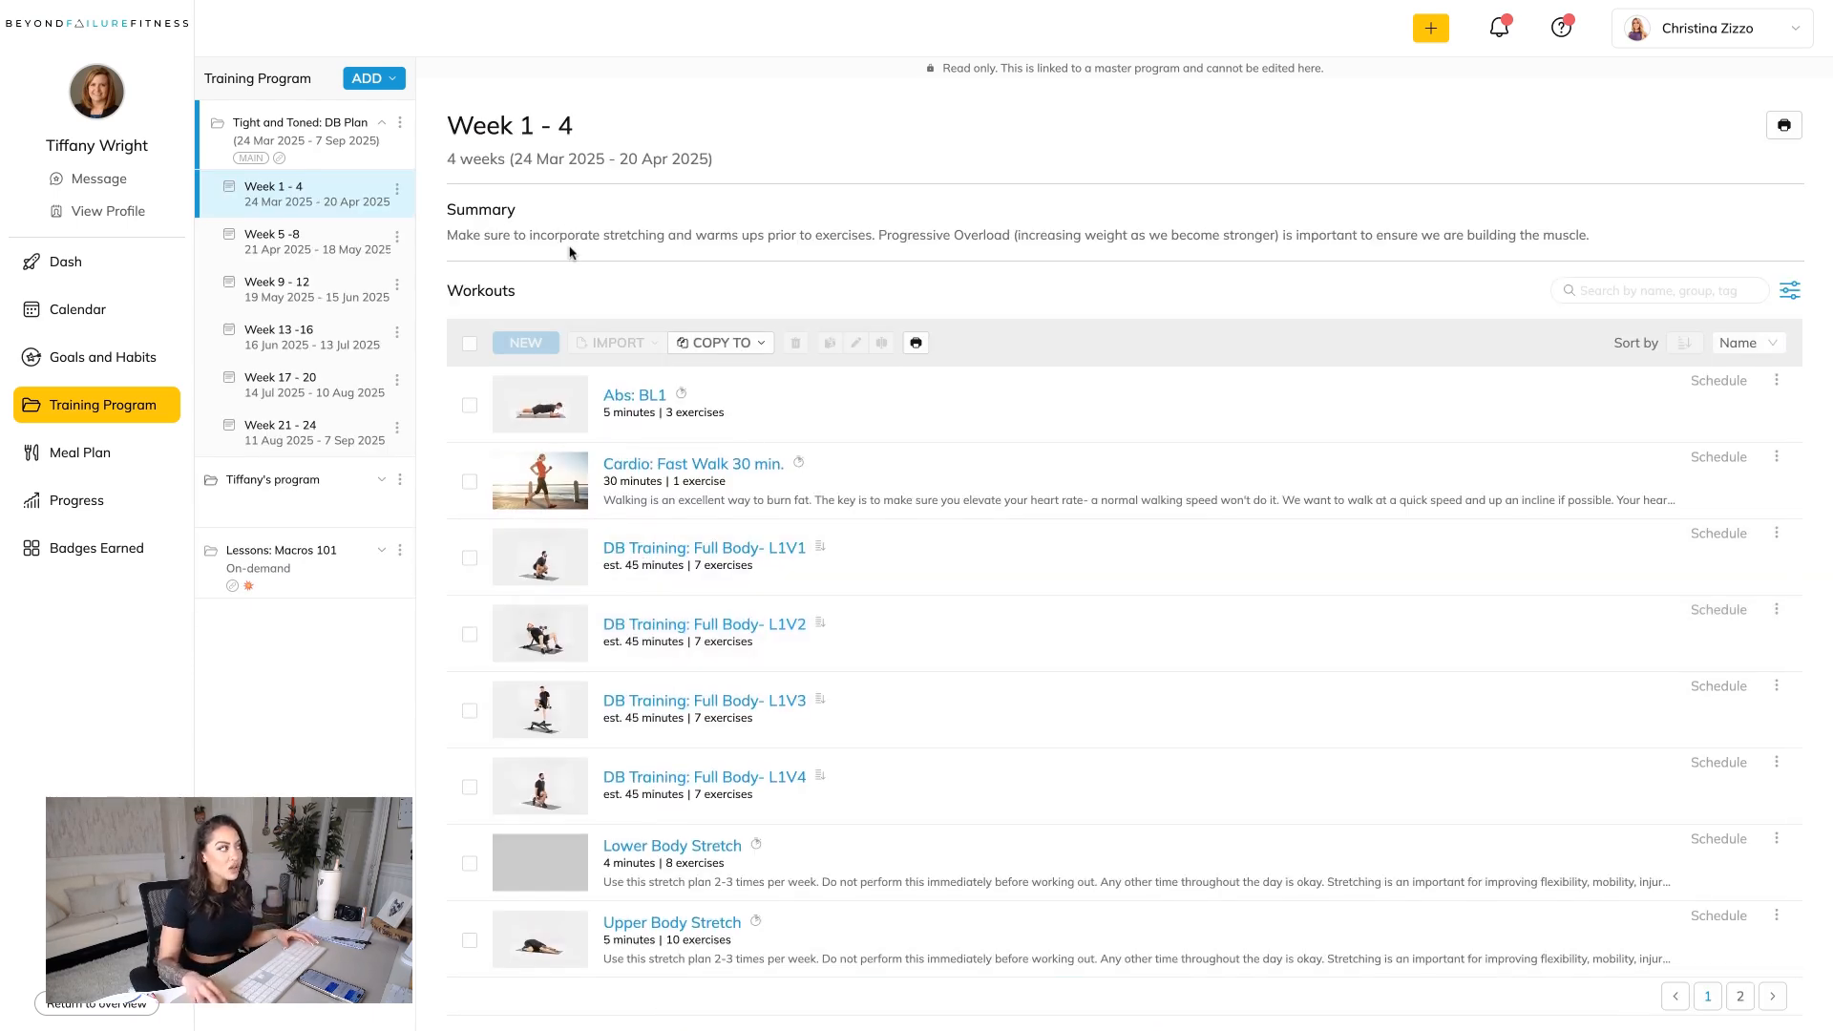
Convert the Tight and Toned: DB Plan to the client's own program, merging its training phases.
scroll(467, 202, "down", 1)
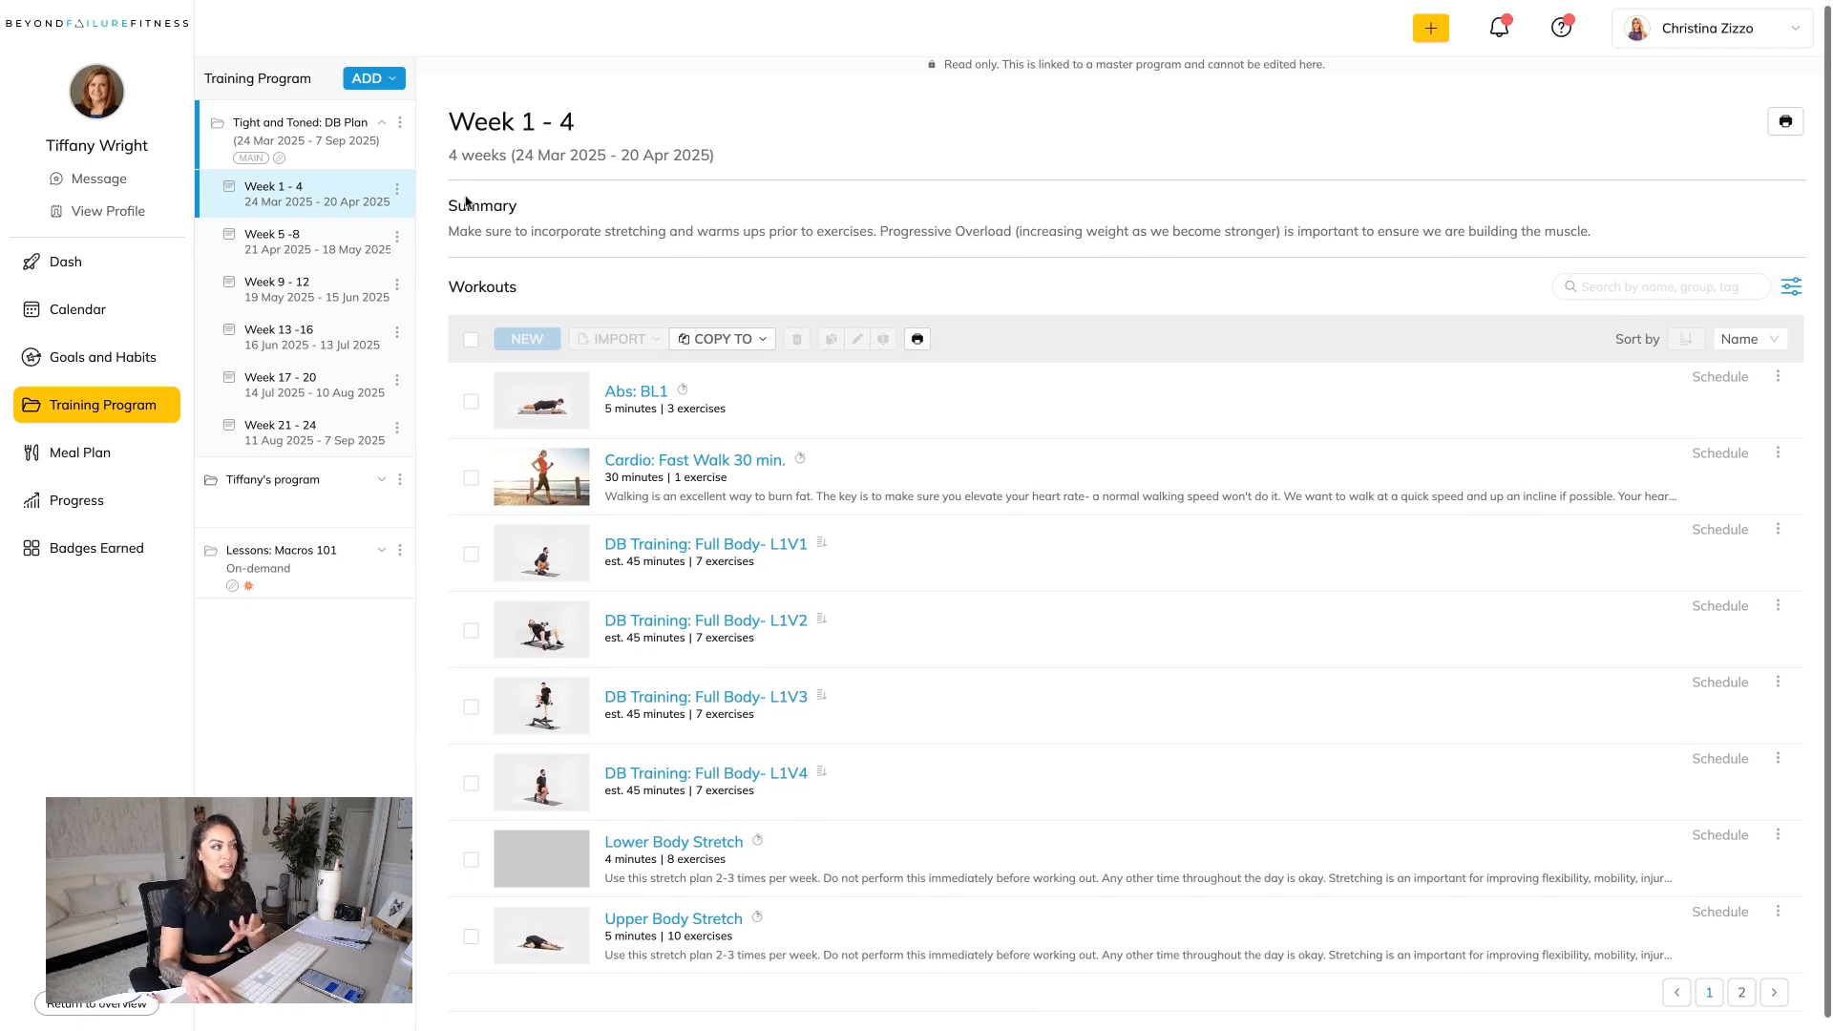
scroll(373, 221, "down", 1)
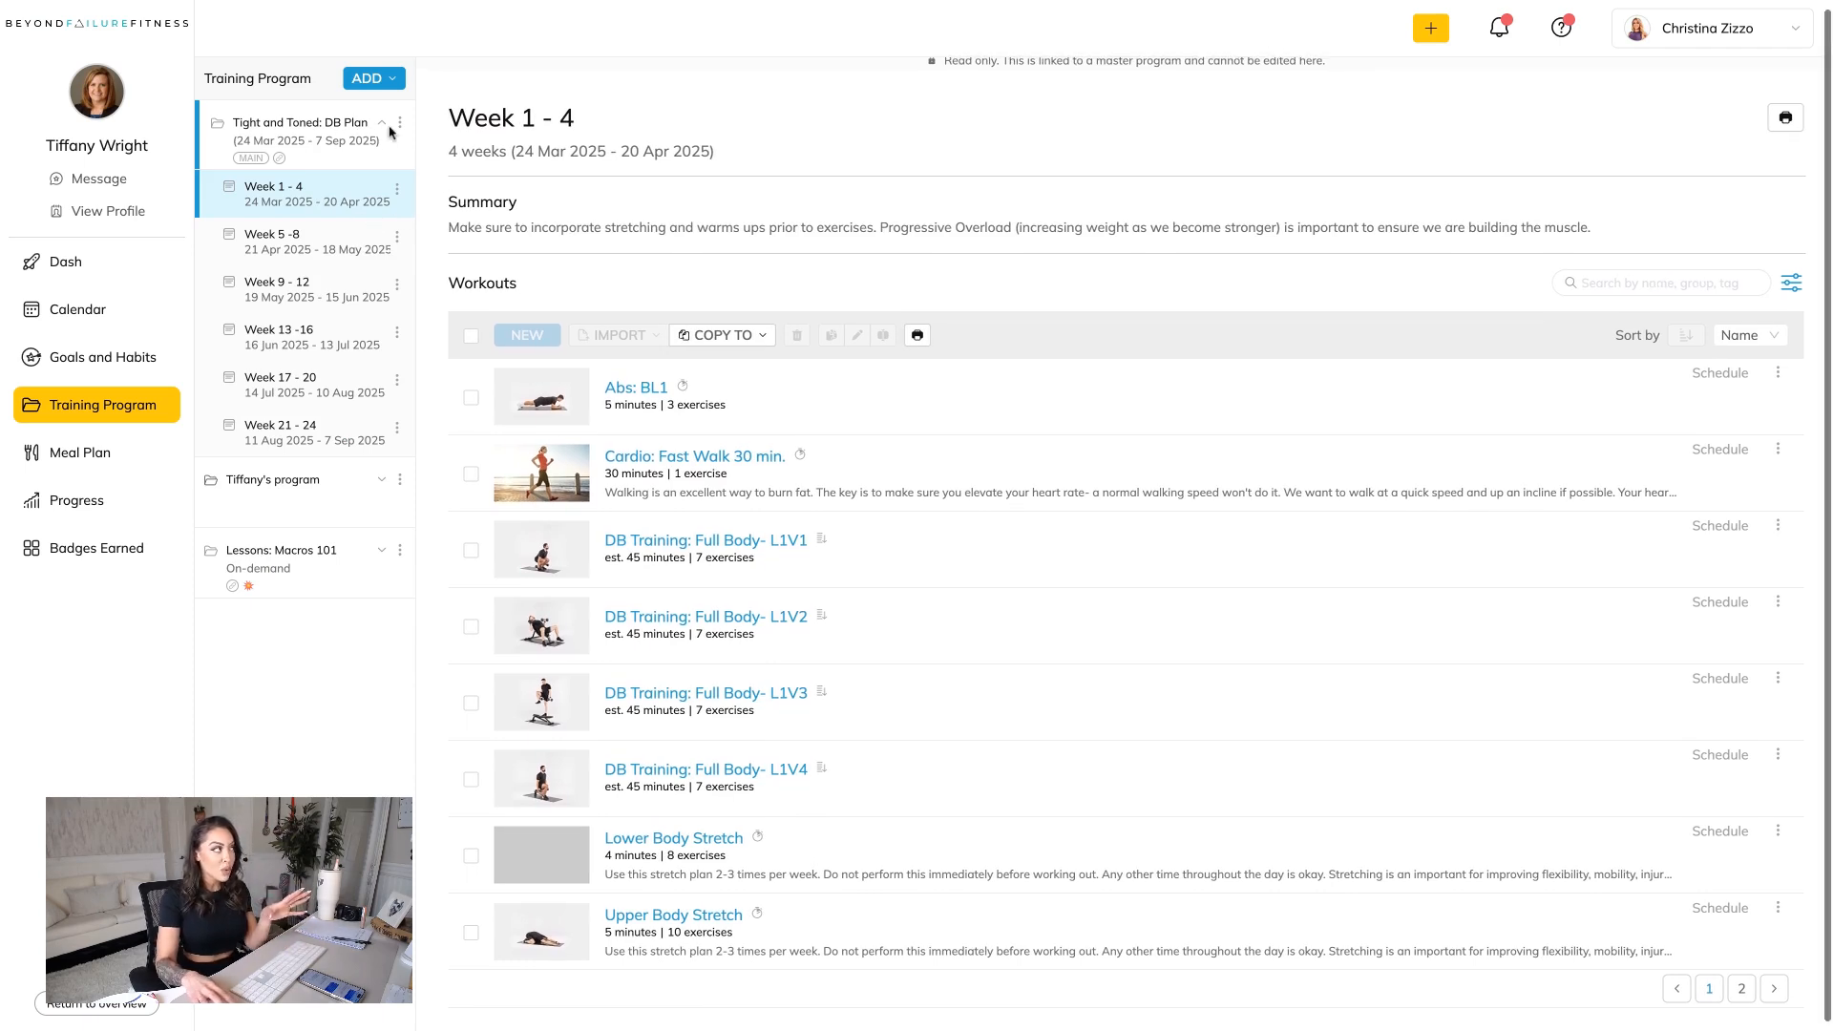
scroll(402, 131, "up", 1)
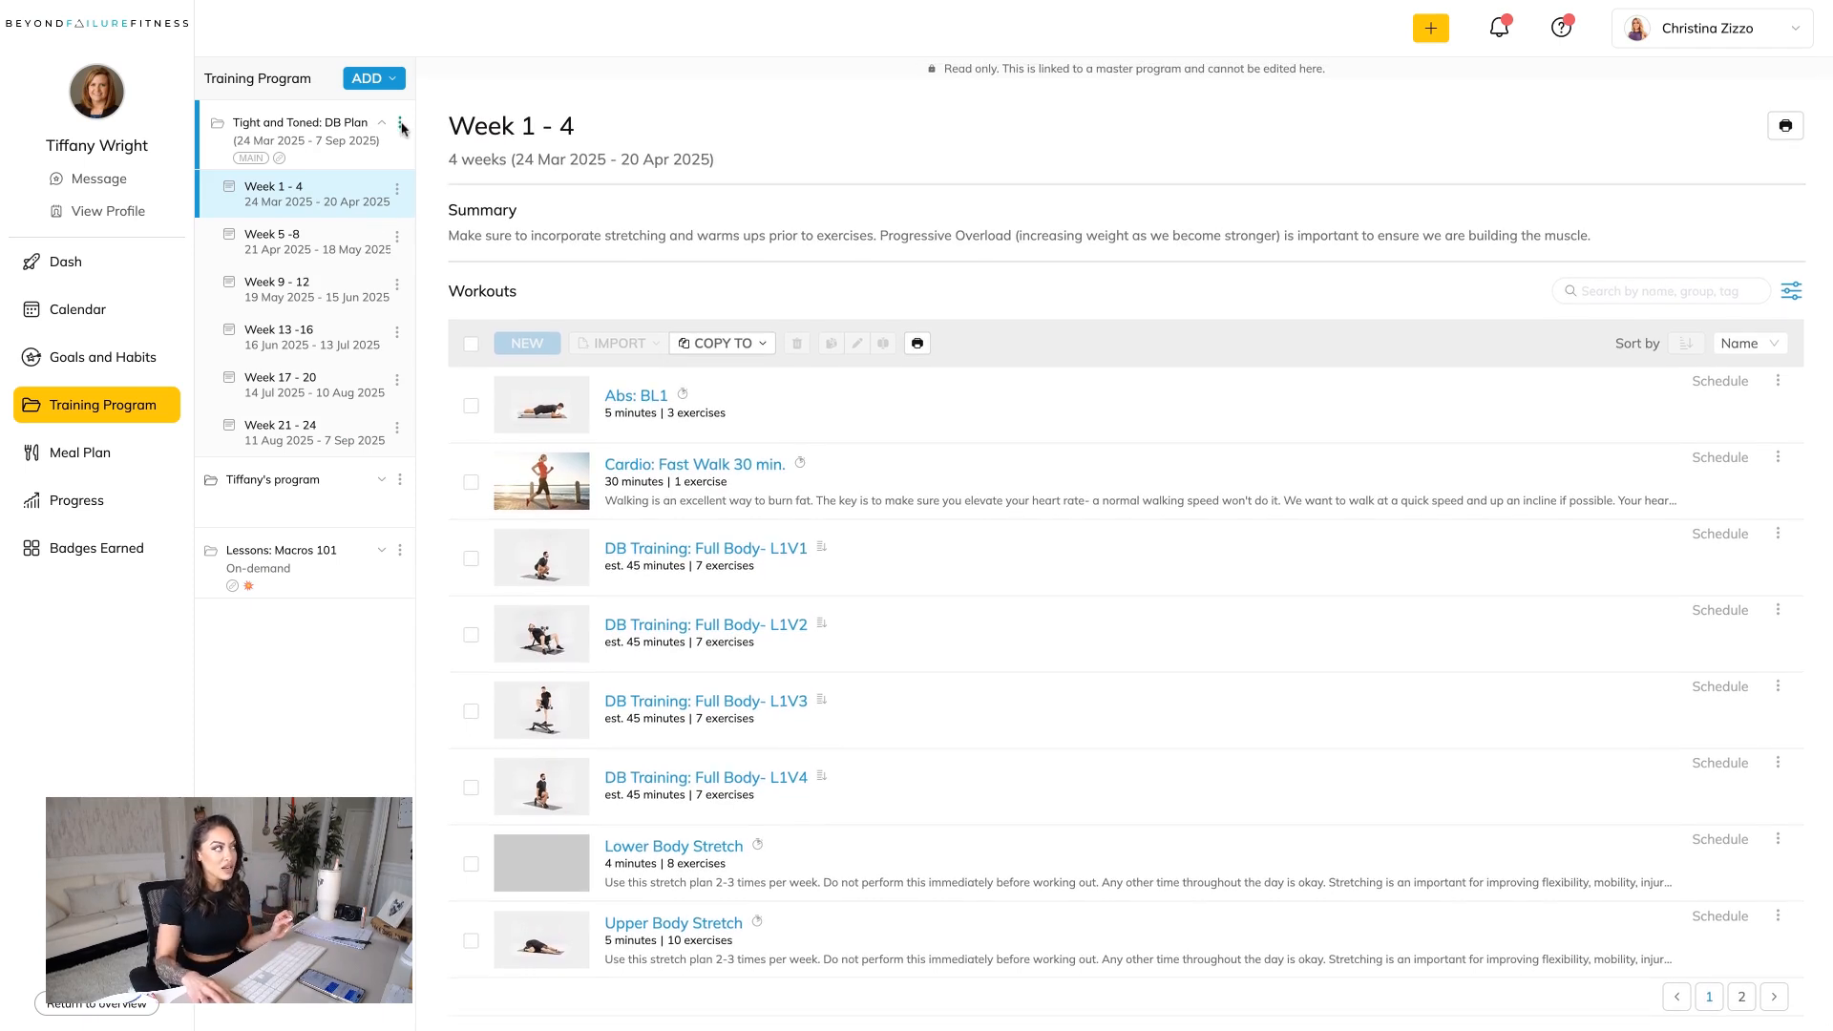
left_click(401, 126)
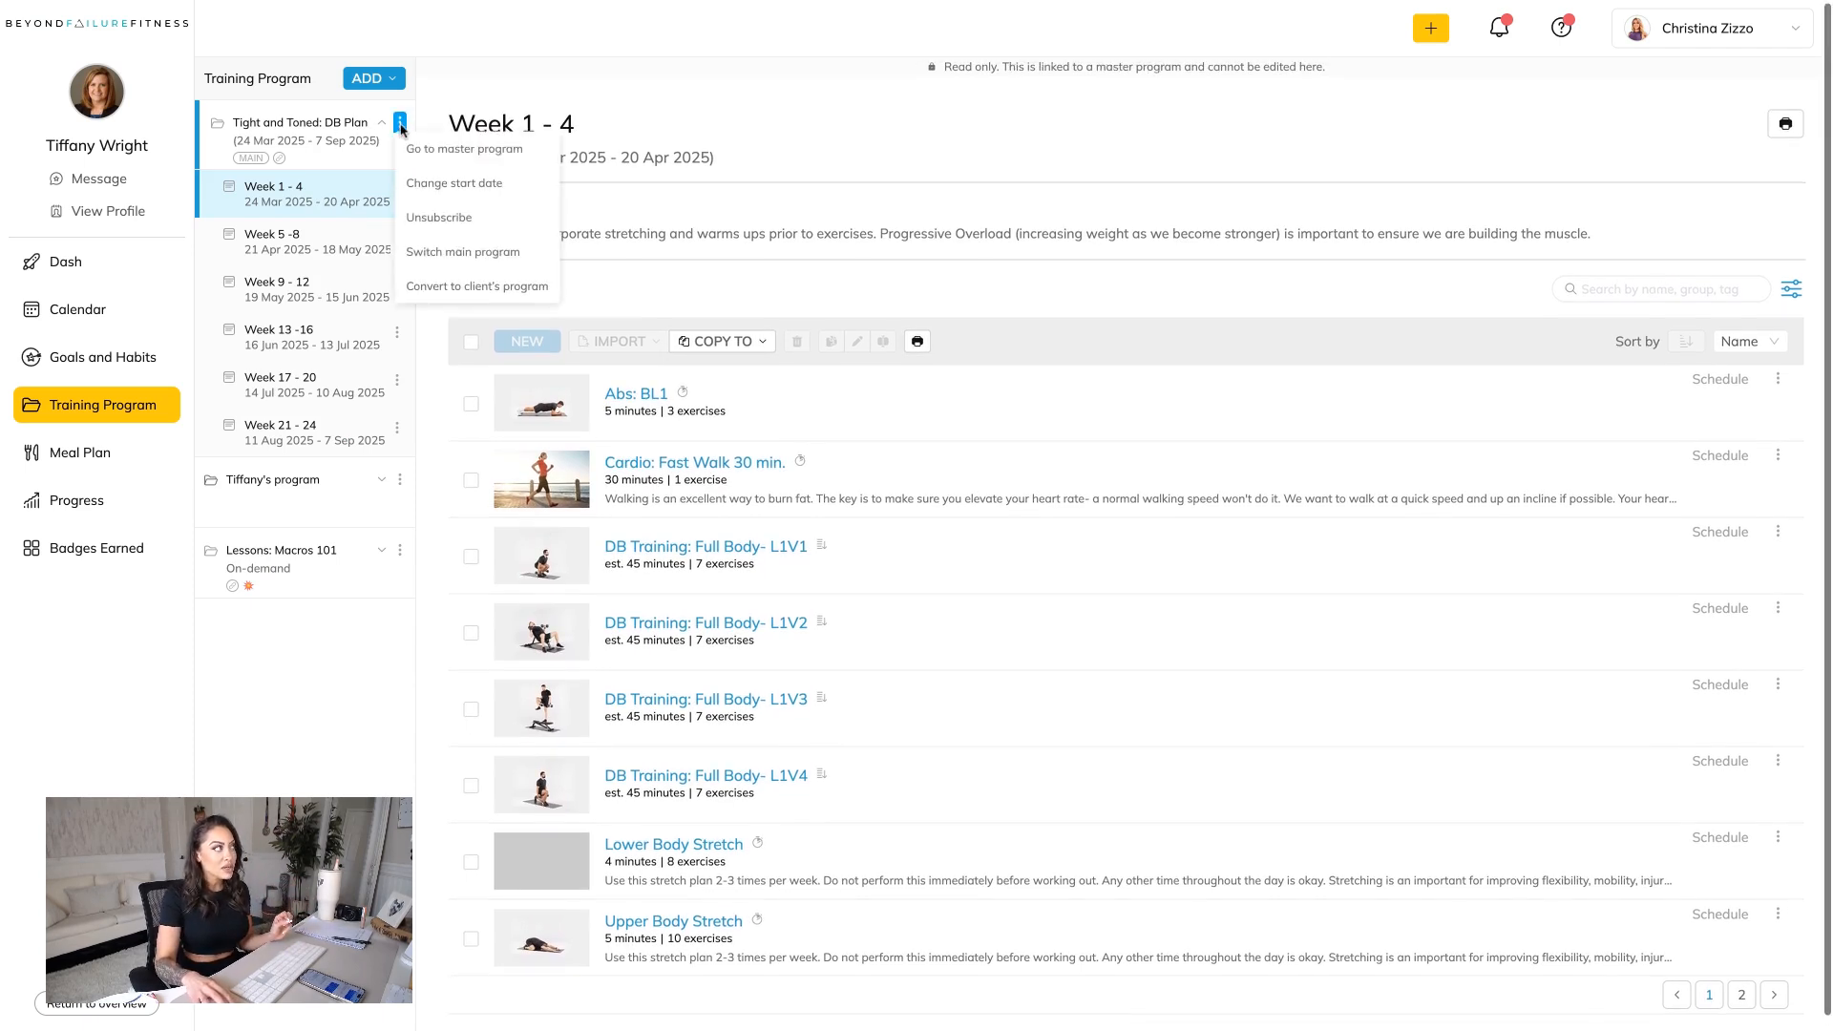
left_click(467, 294)
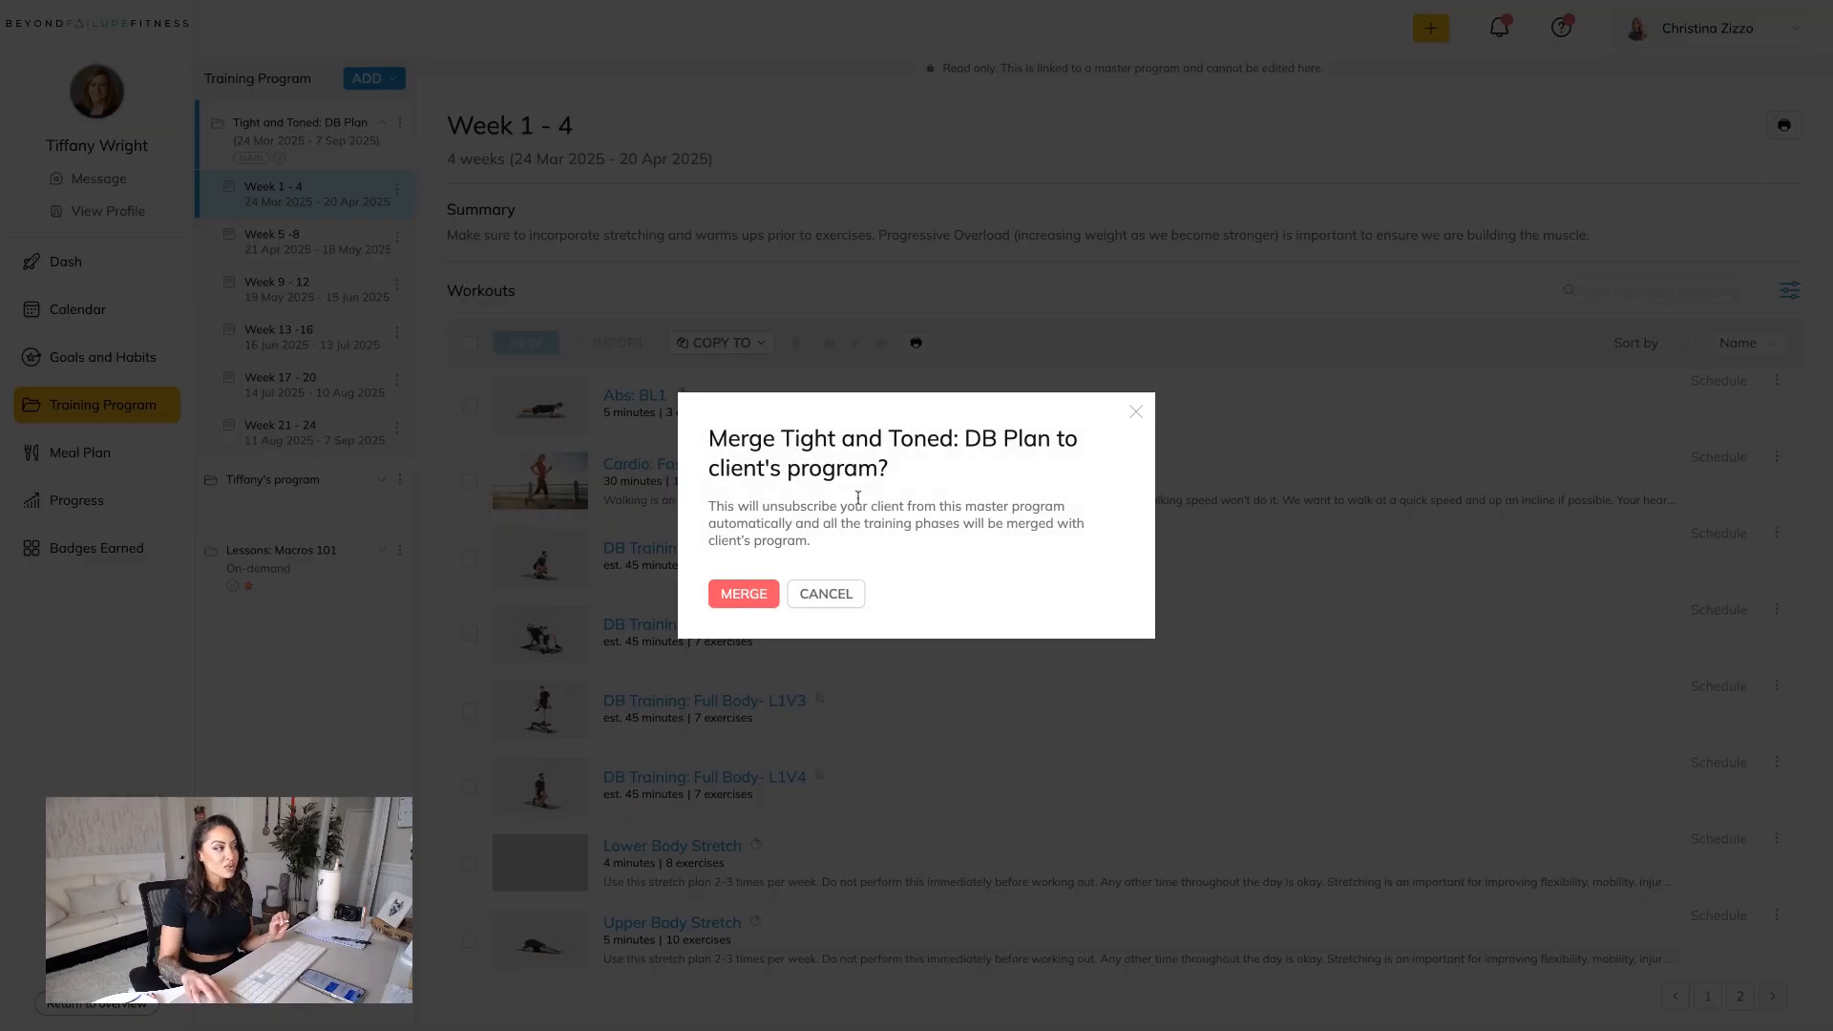
left_click(744, 594)
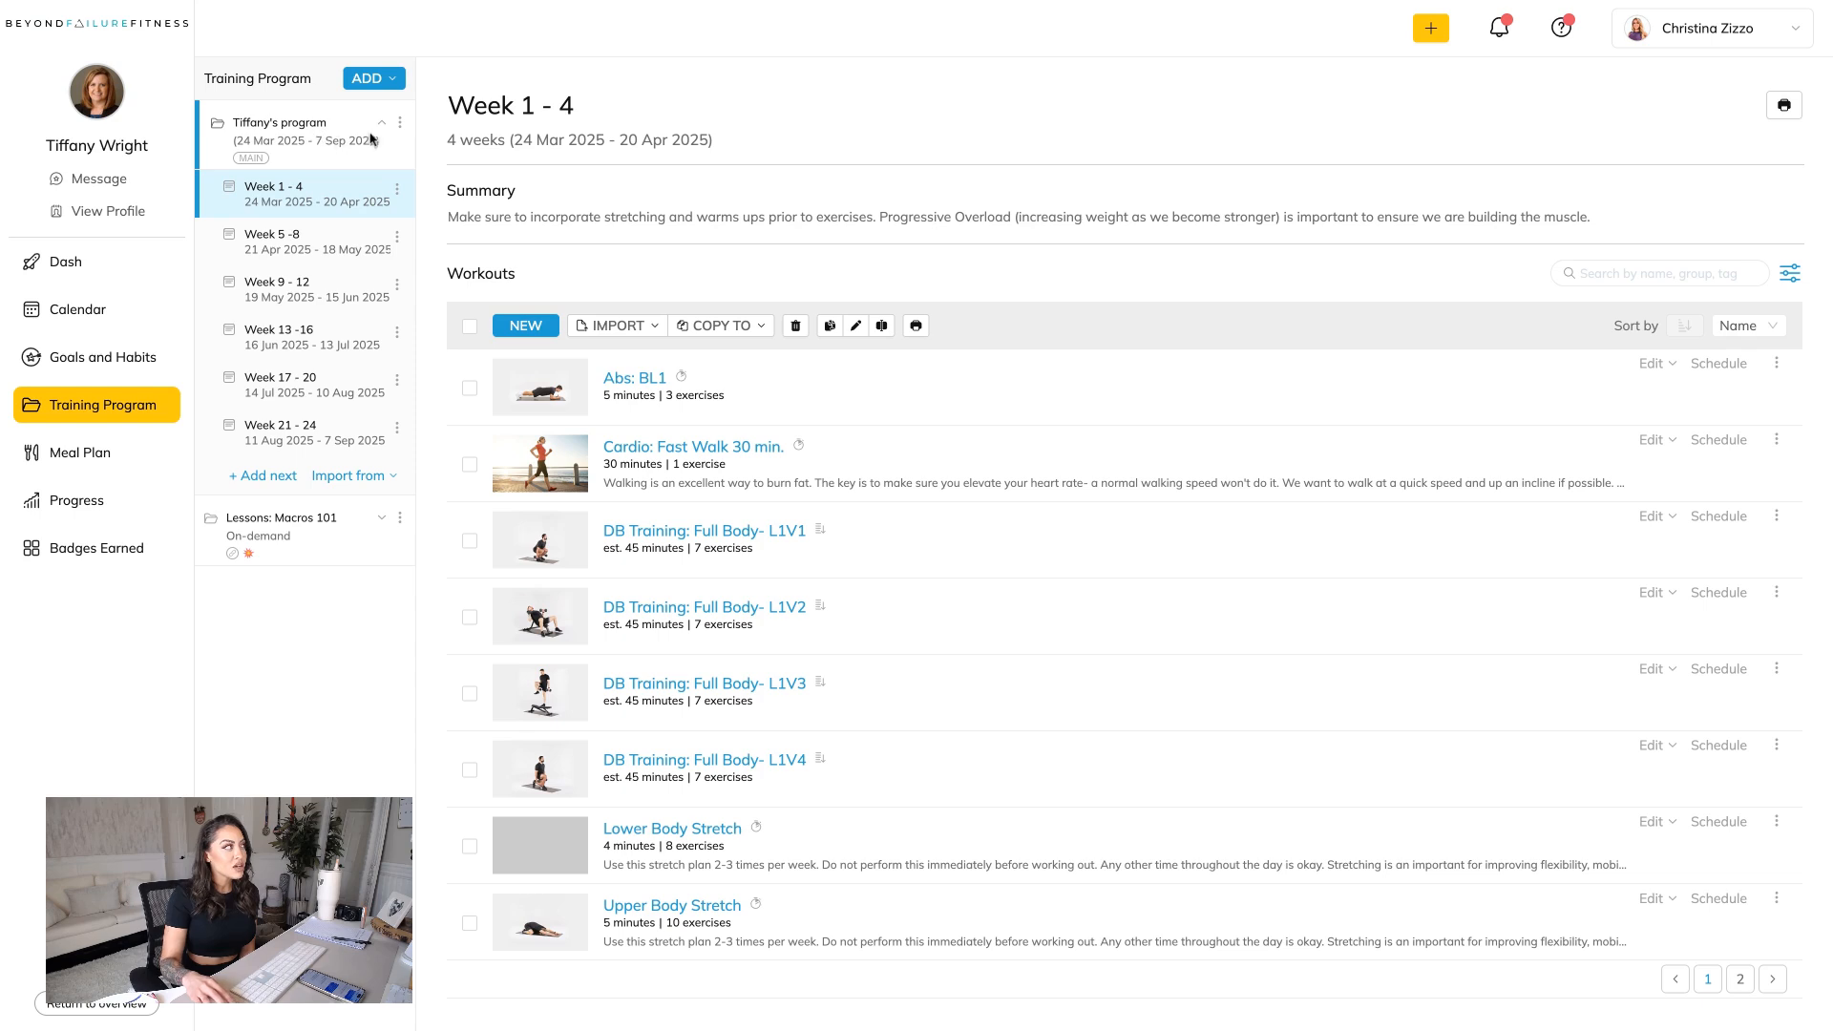
Examine the Week 1 - 4 summary and workout list, including the exercises in DB Training: Full Body- L1V1.
left_click(639, 245)
scroll(707, 294, "down", 2)
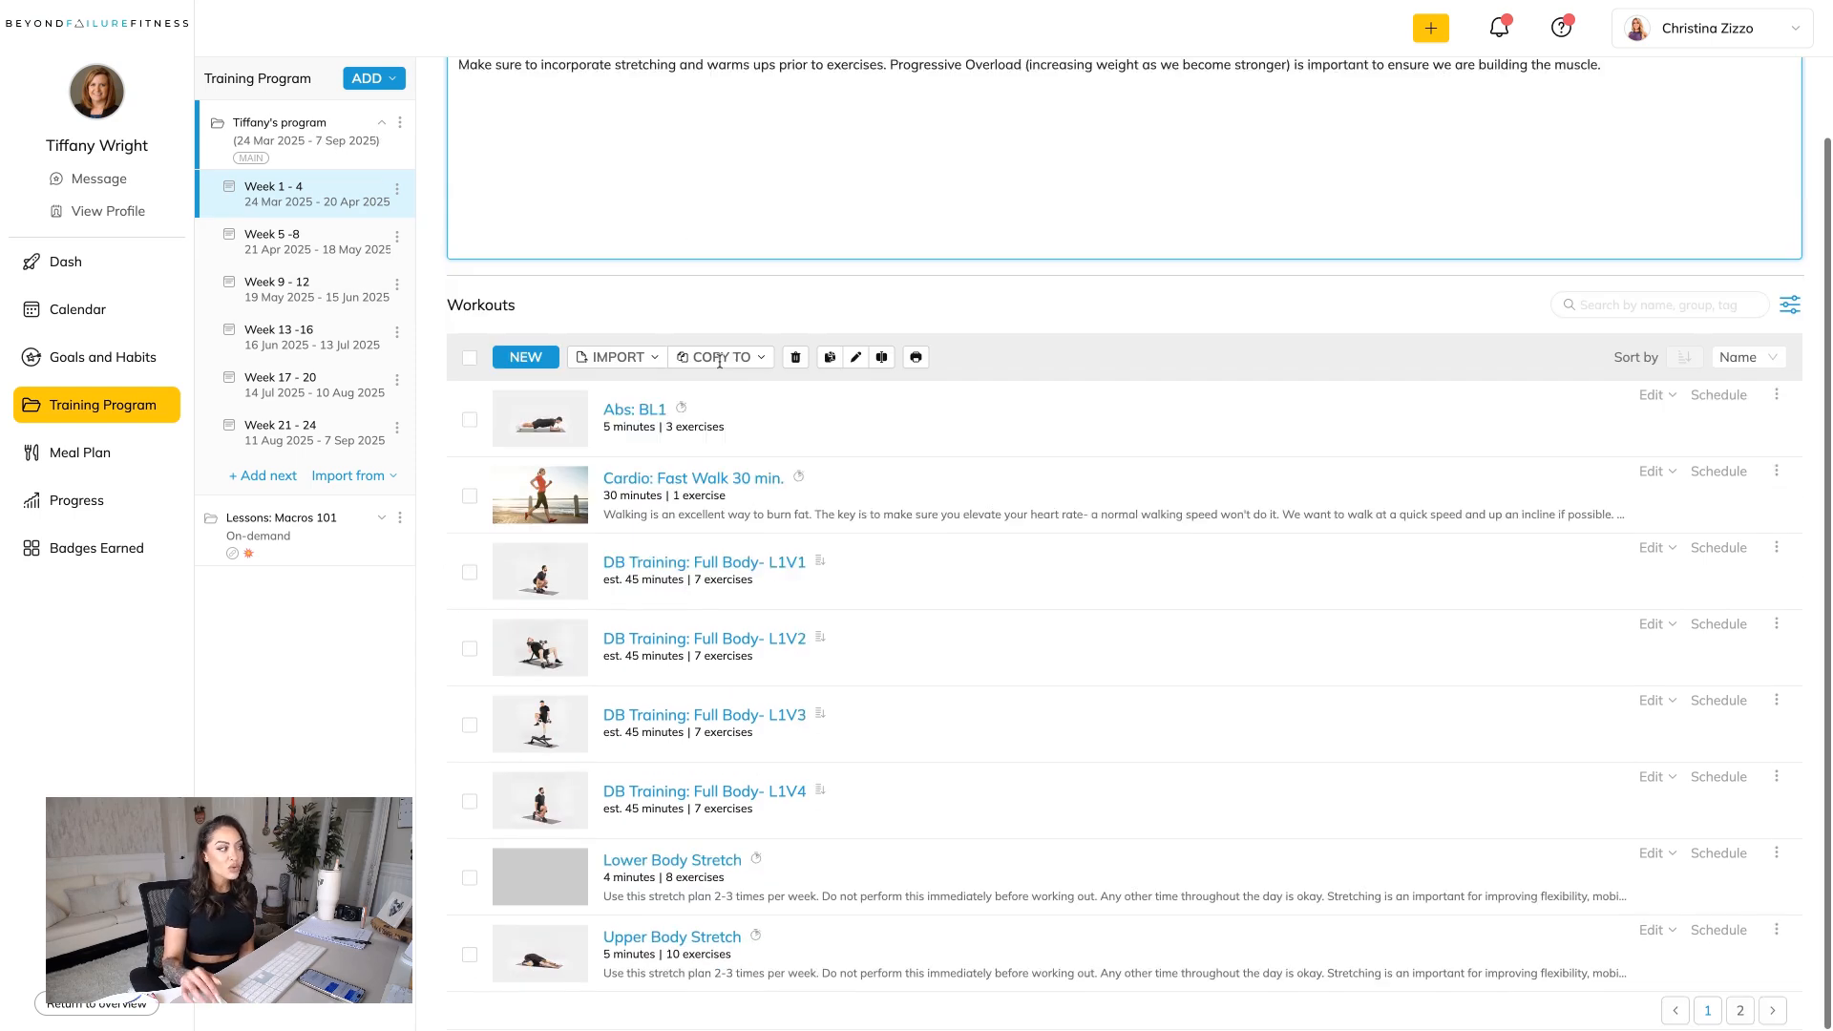
scroll(721, 368, "up", 2)
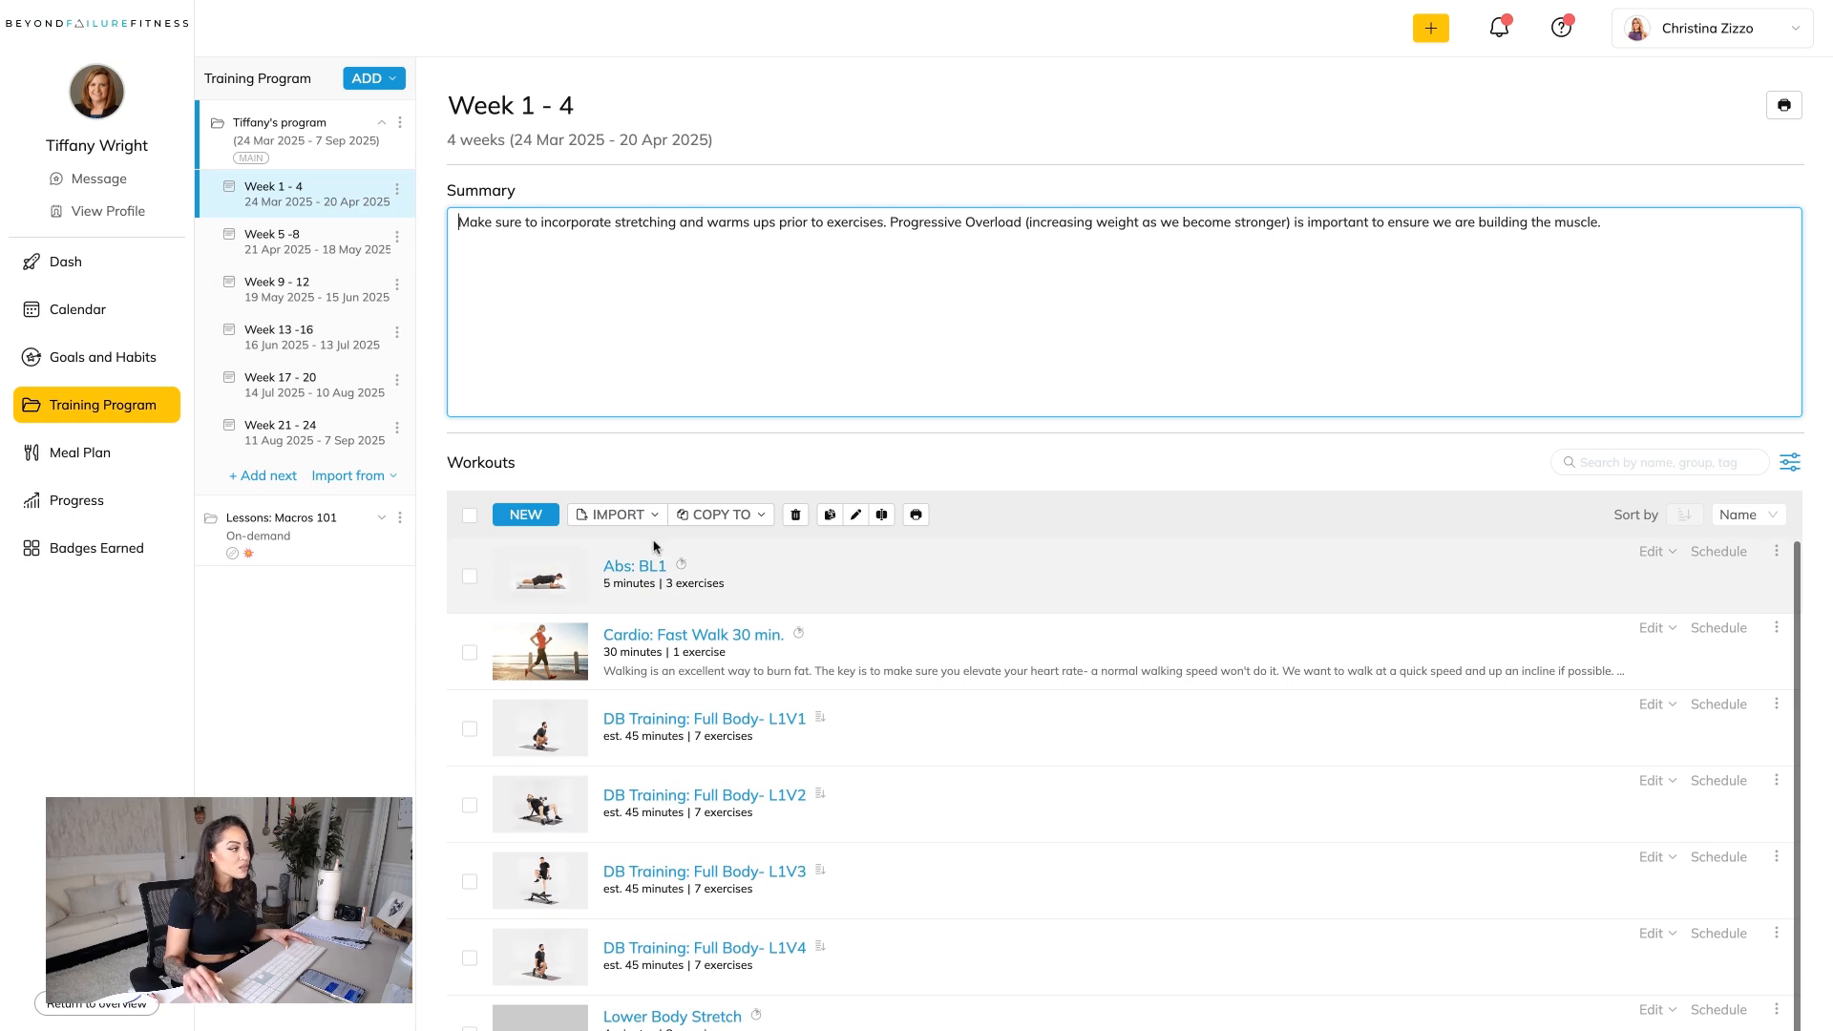
scroll(685, 606, "down", 2)
left_click(765, 603)
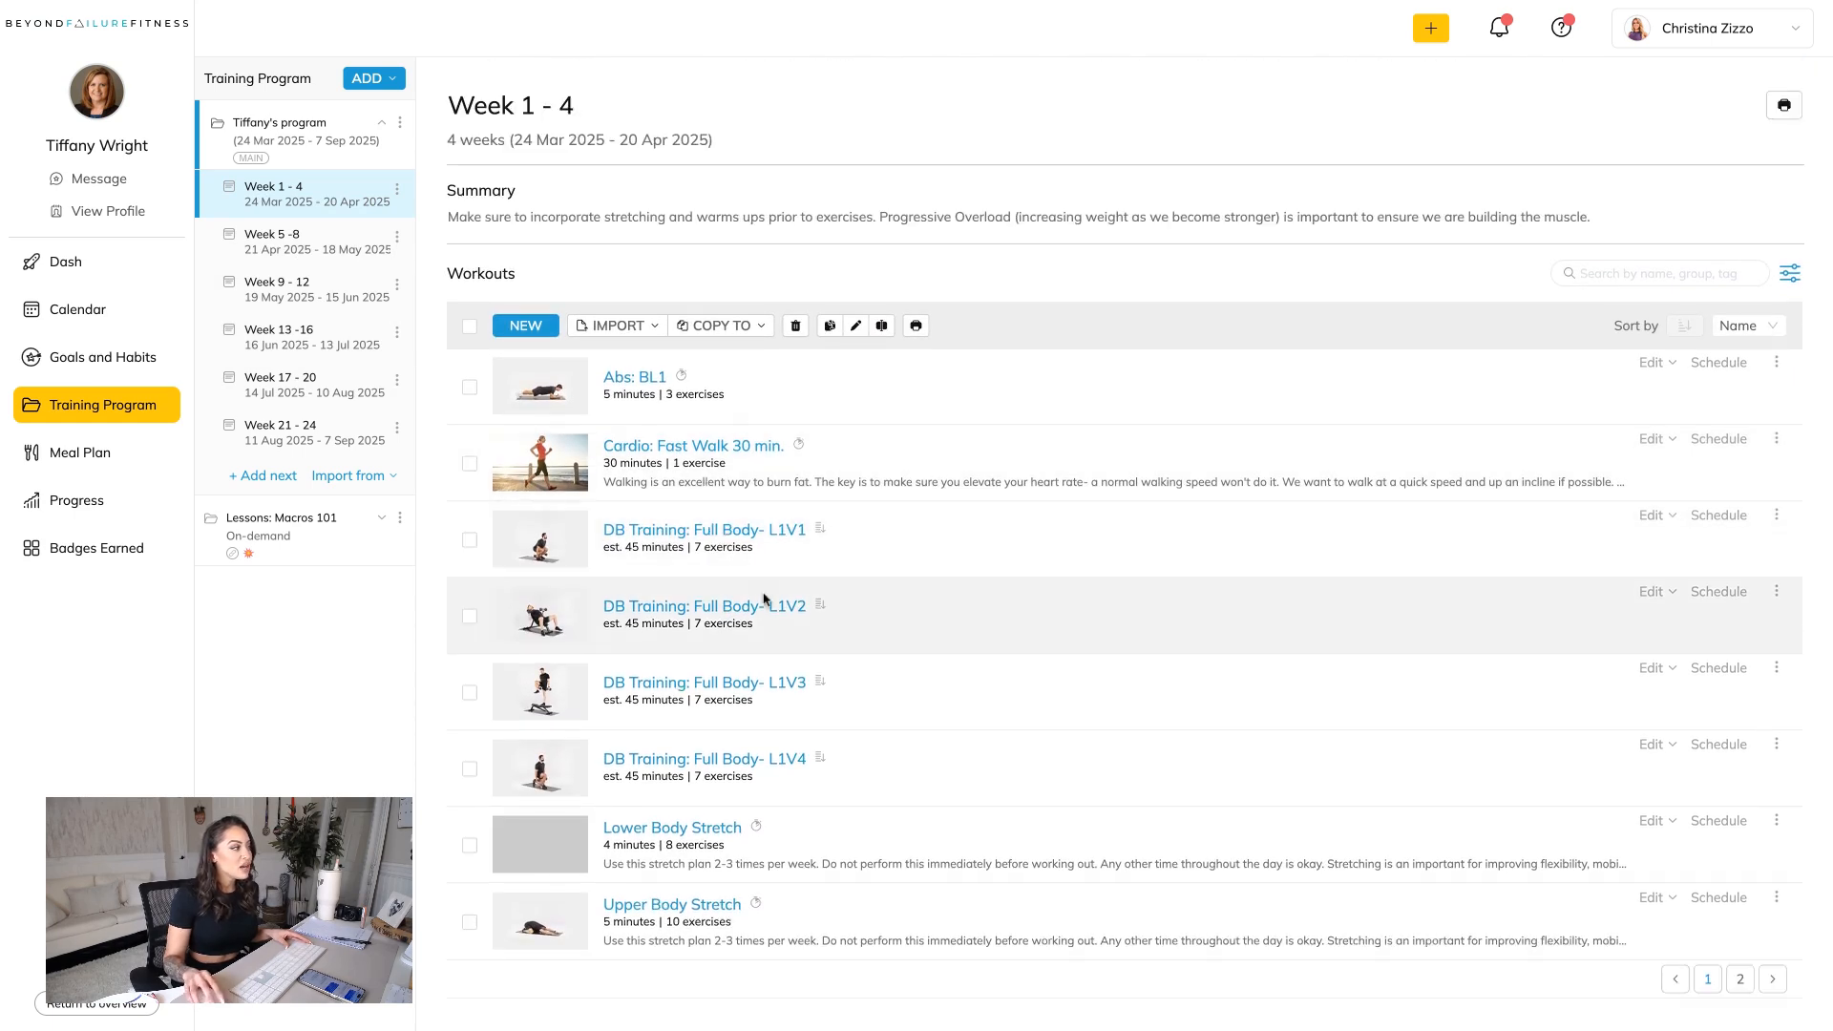
left_click(775, 540)
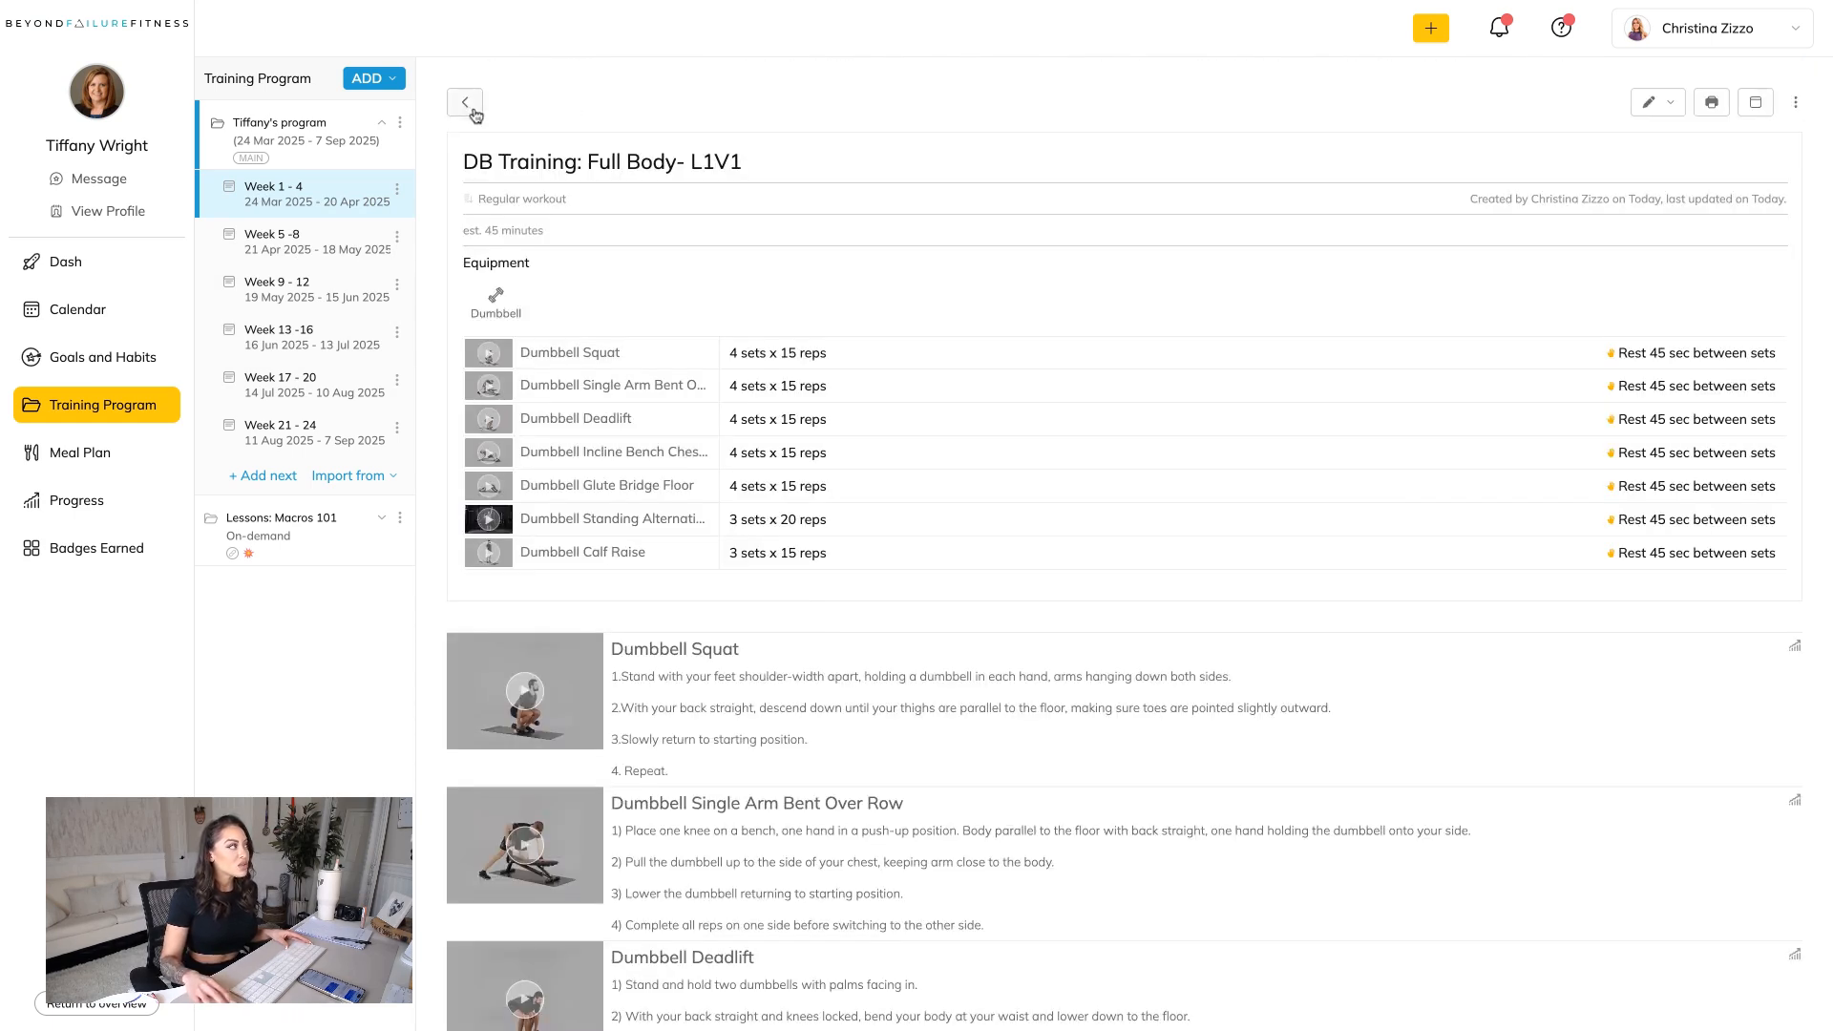
left_click(468, 105)
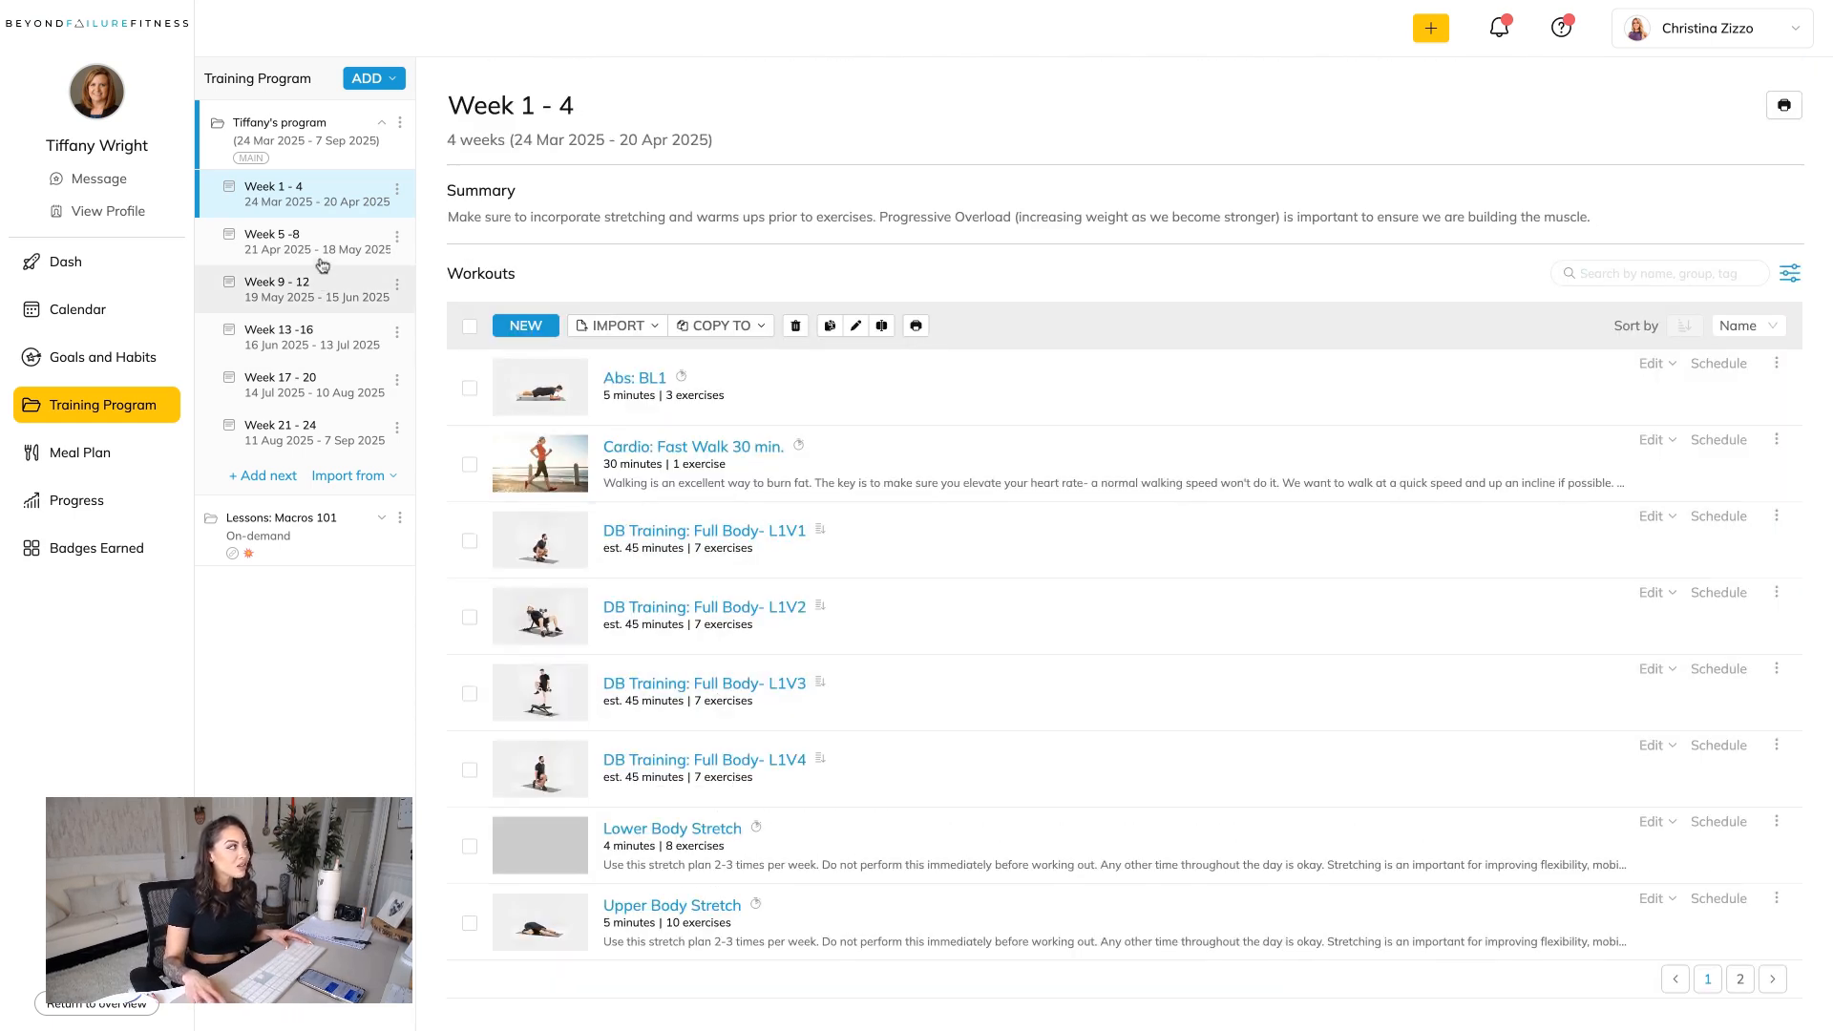
Compare the workouts in the Week 5 -8, Week 9 - 12 and Week 13 -16 training phases.
left_click(323, 258)
left_click(328, 292)
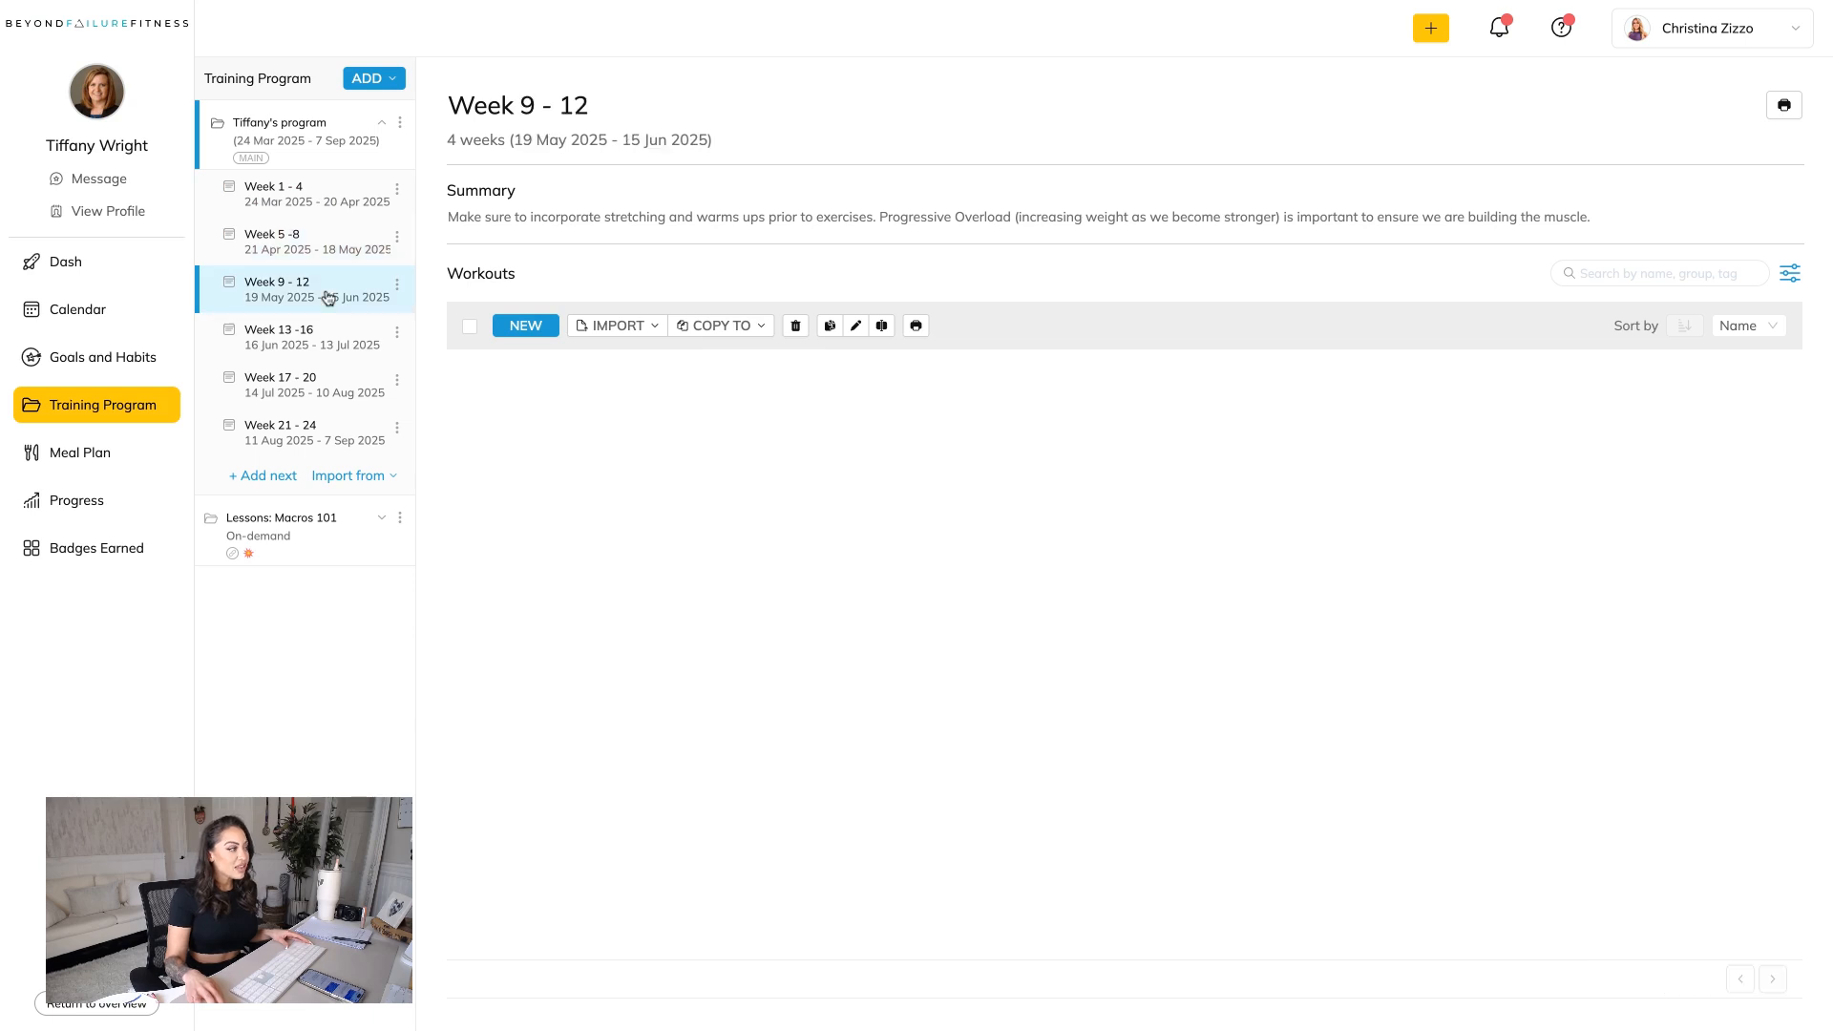
left_click(314, 237)
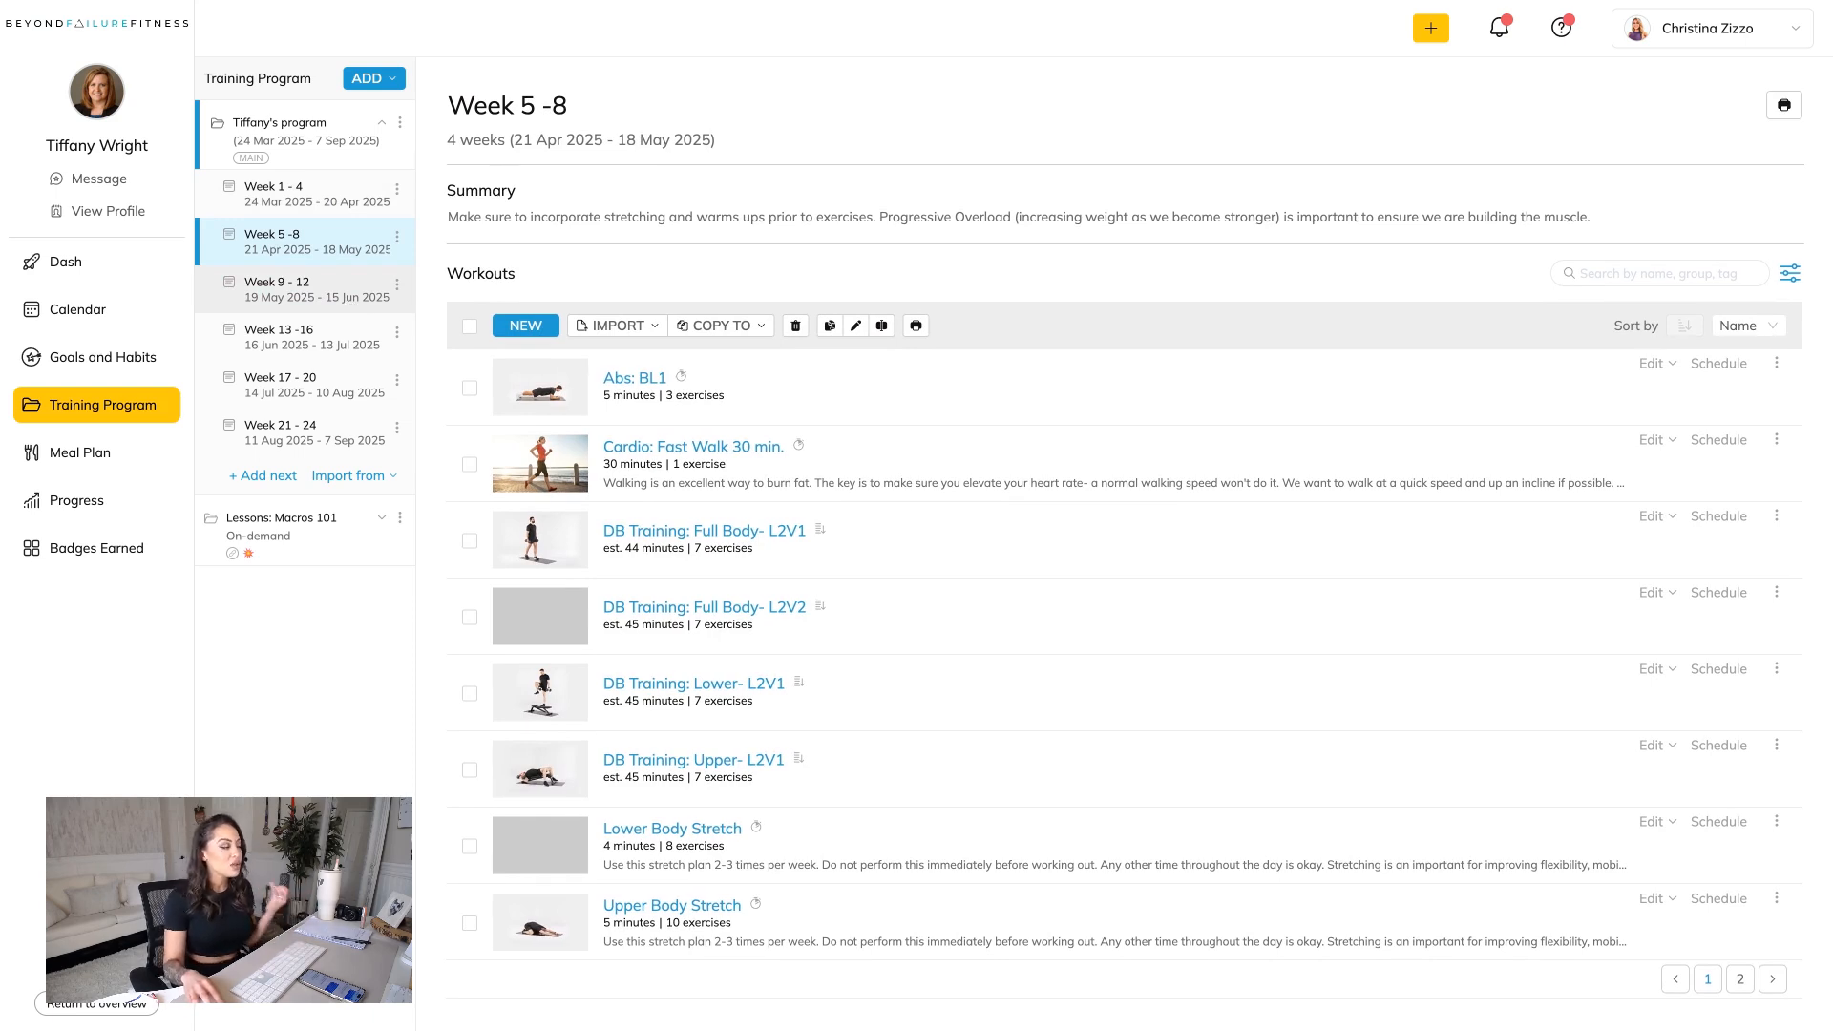
left_click(315, 289)
left_click(342, 346)
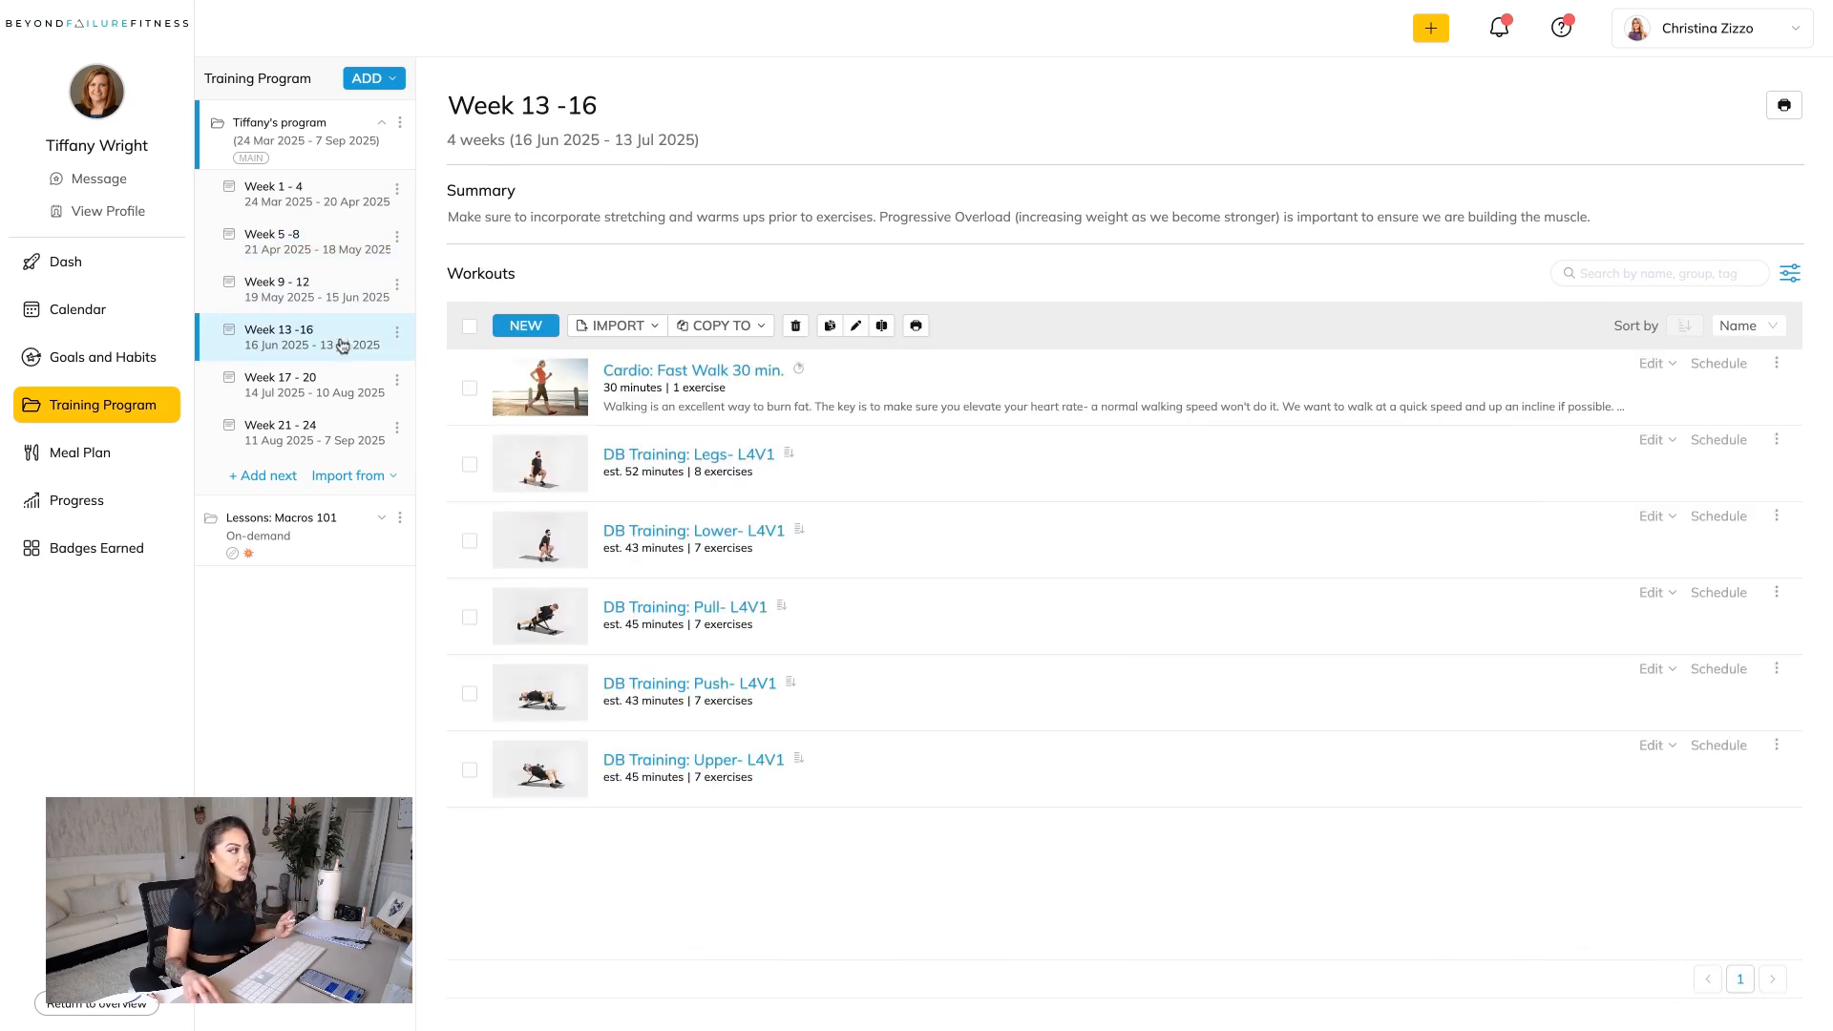
left_click(337, 294)
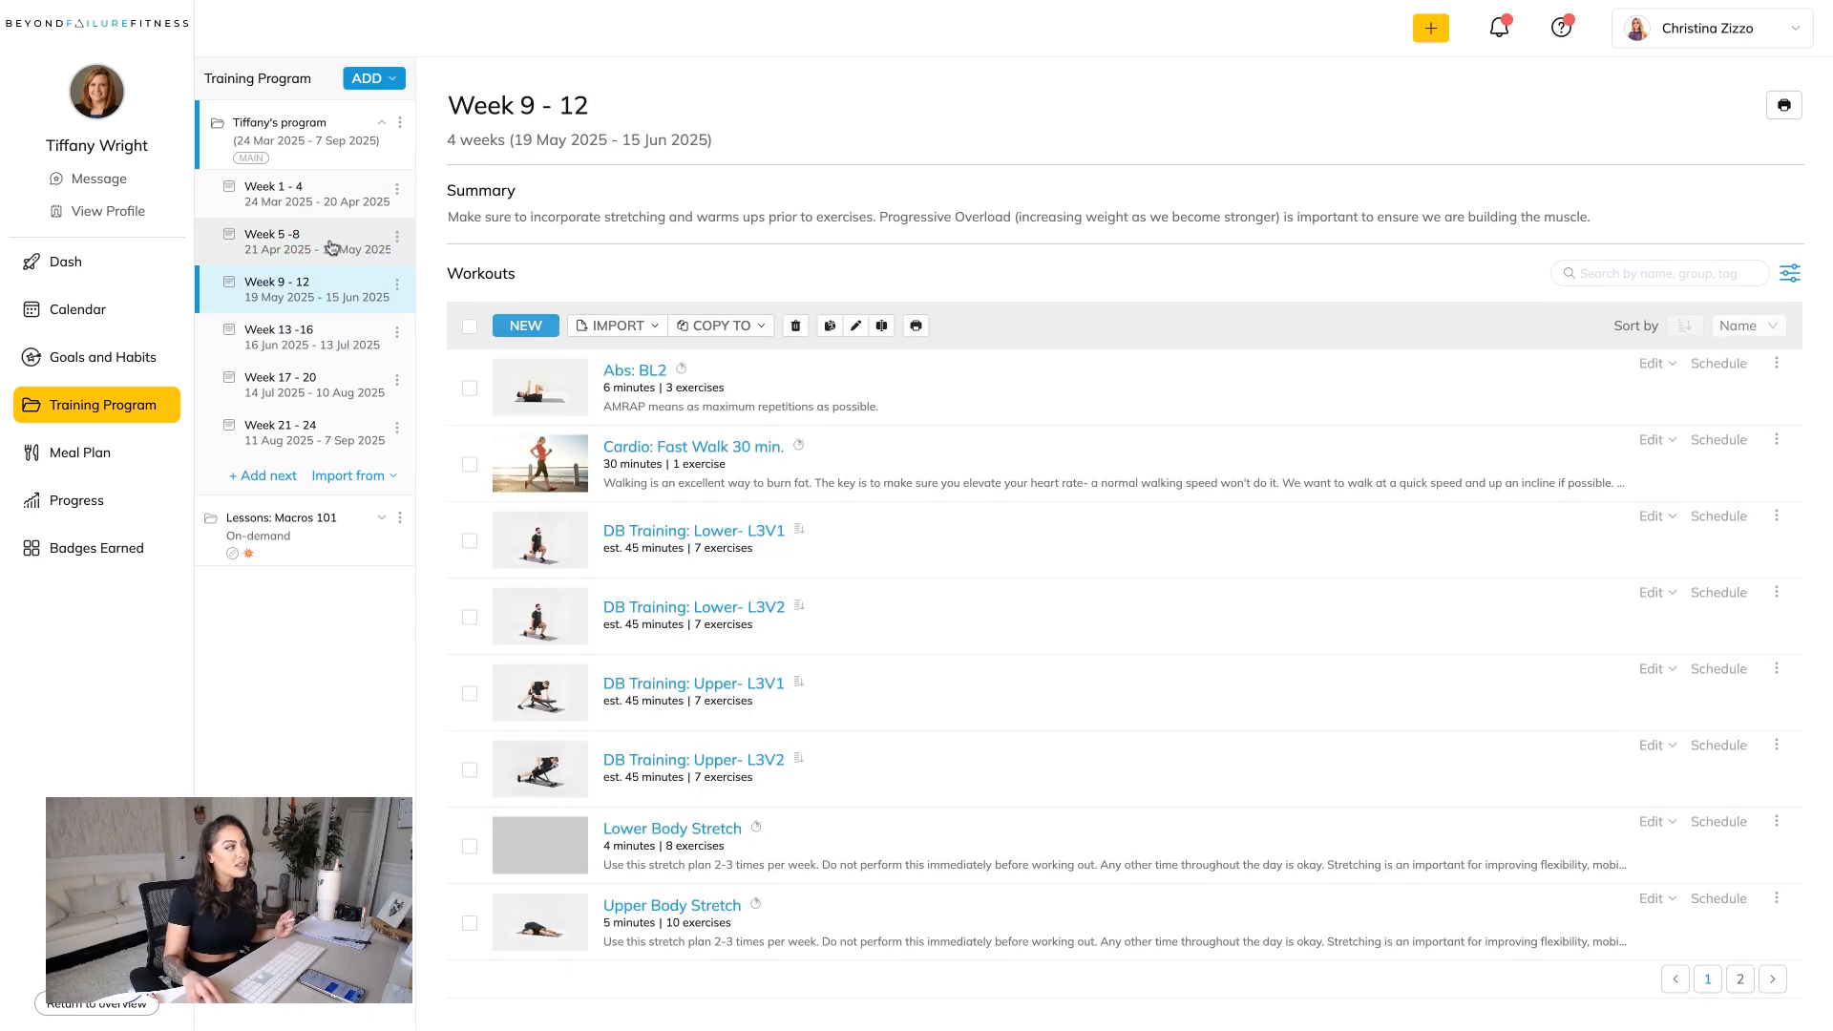
left_click(332, 250)
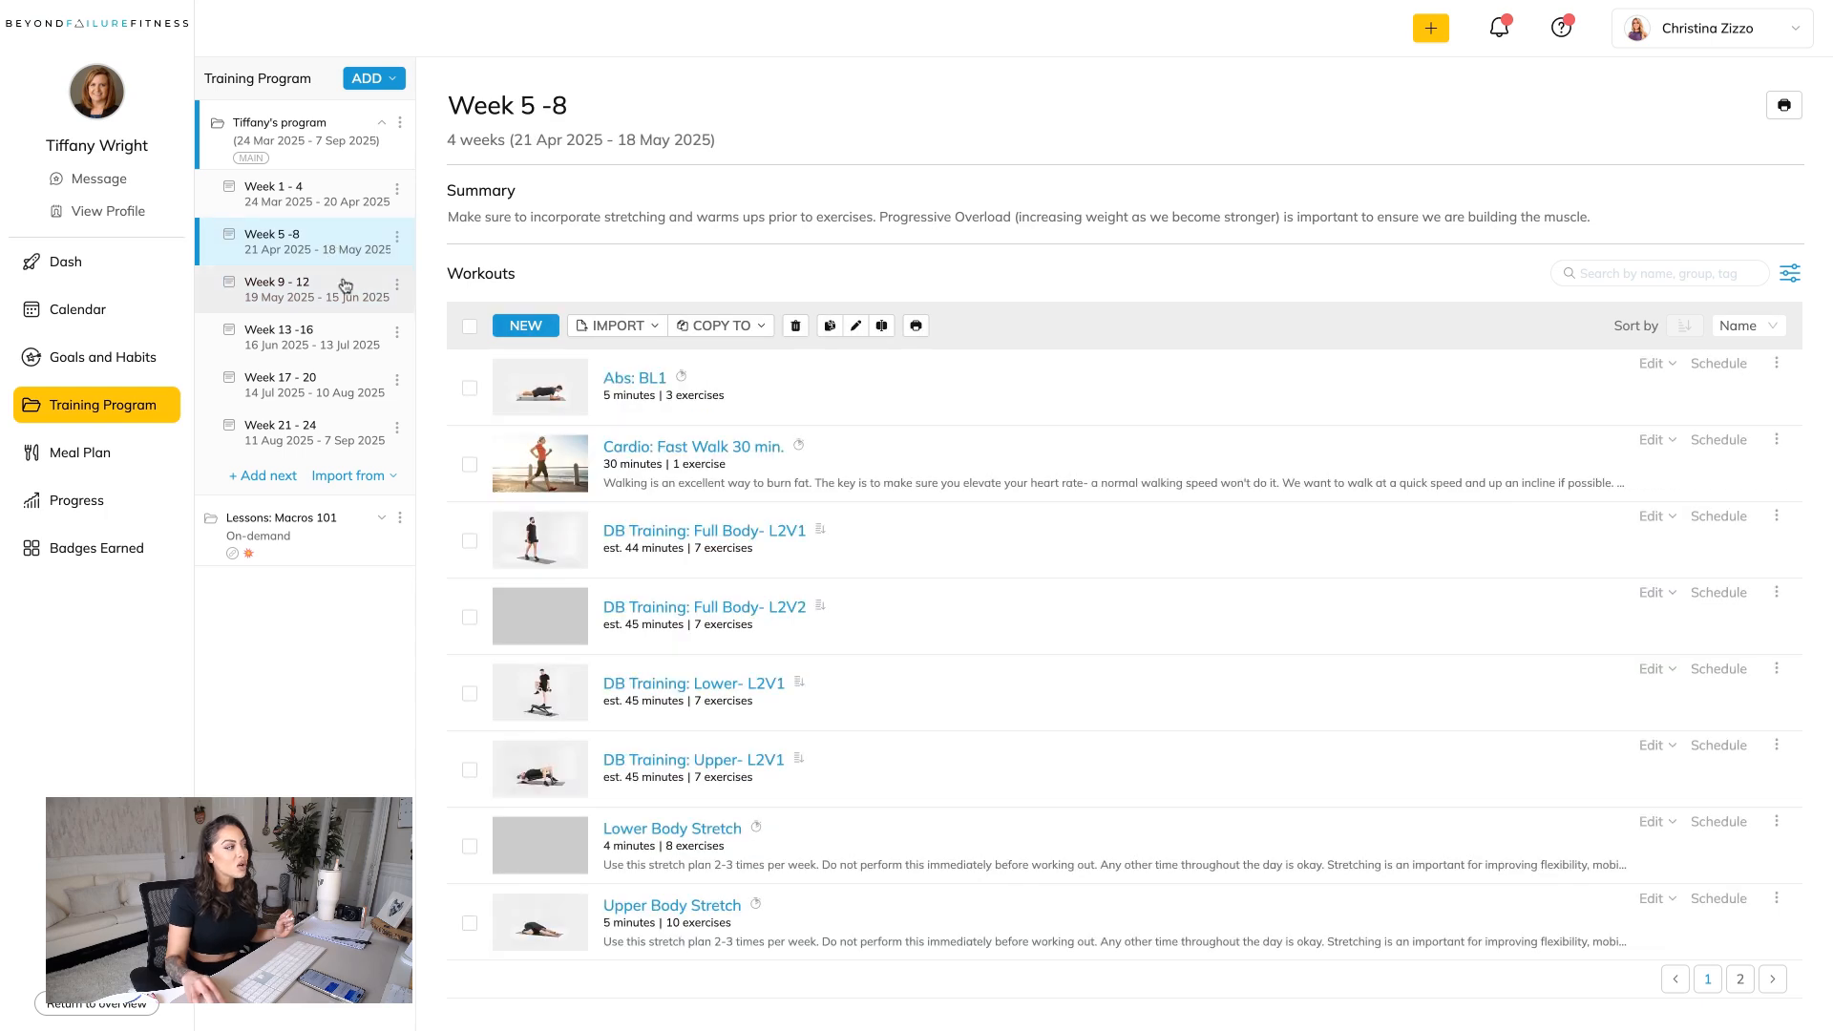
Delete the Week 1 - 4 training phase from the client's program.
left_click(325, 197)
left_click(396, 188)
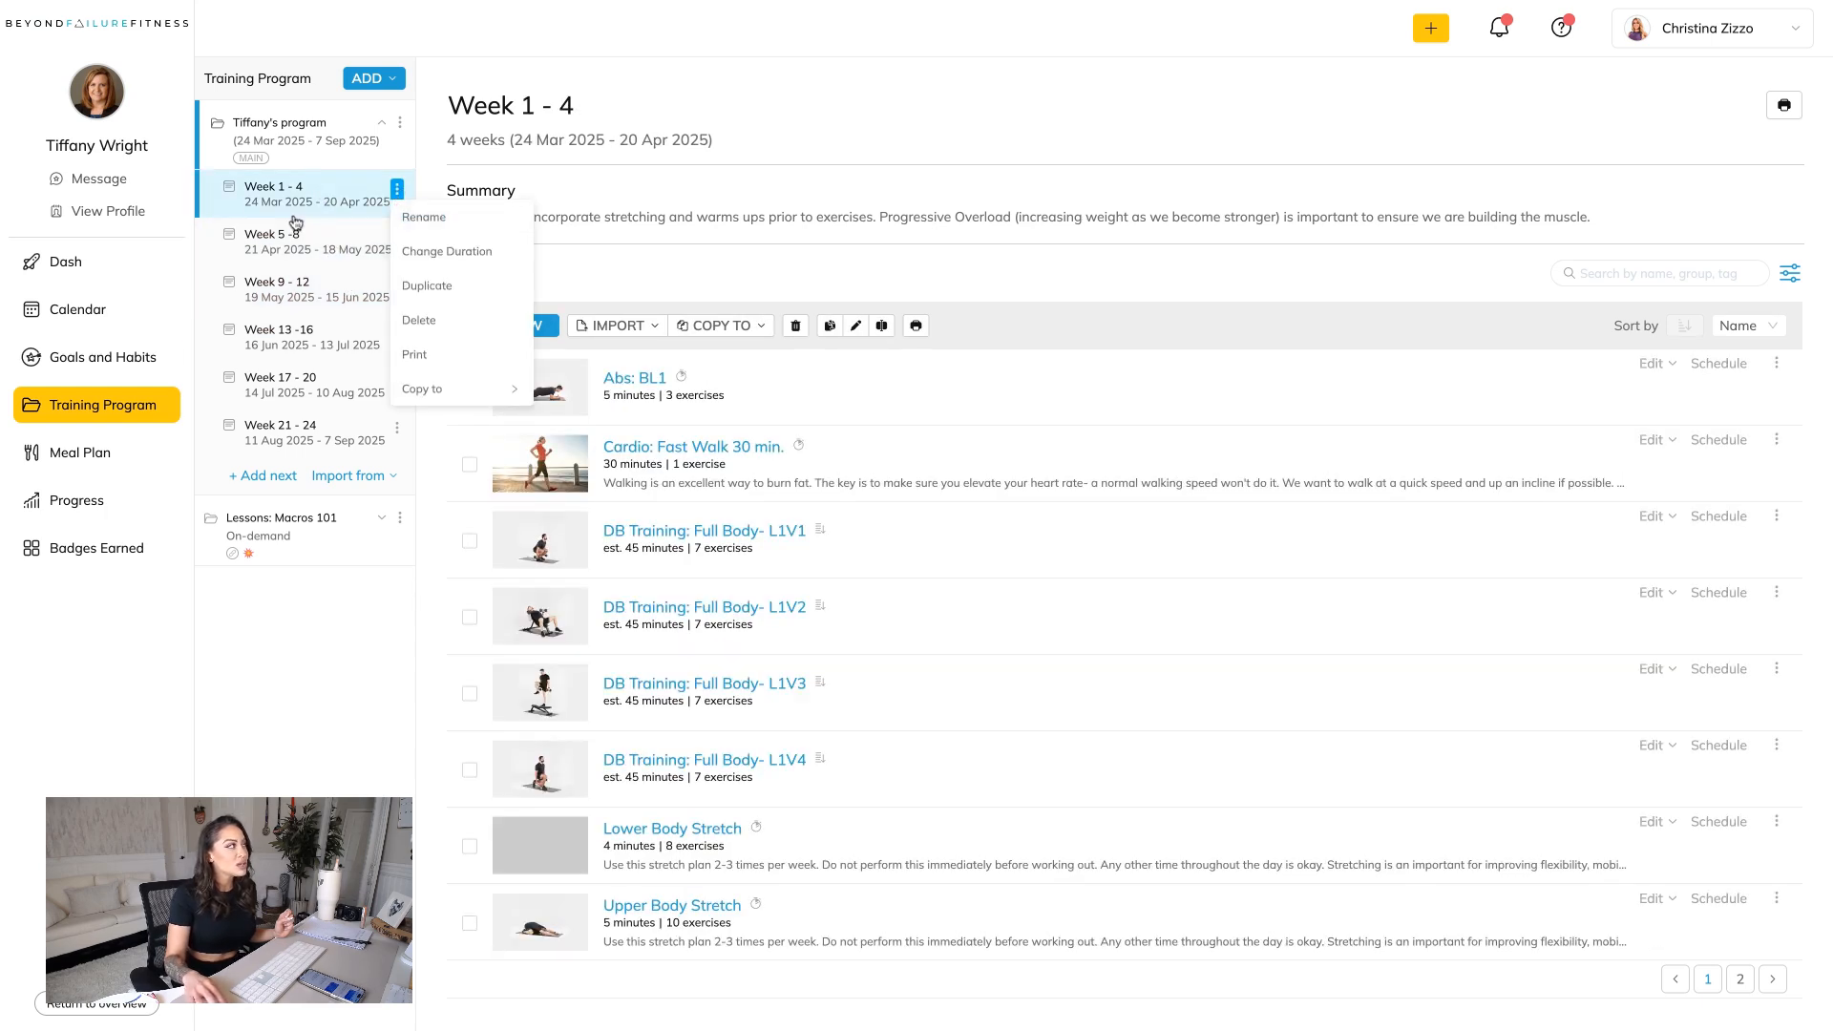
left_click(433, 334)
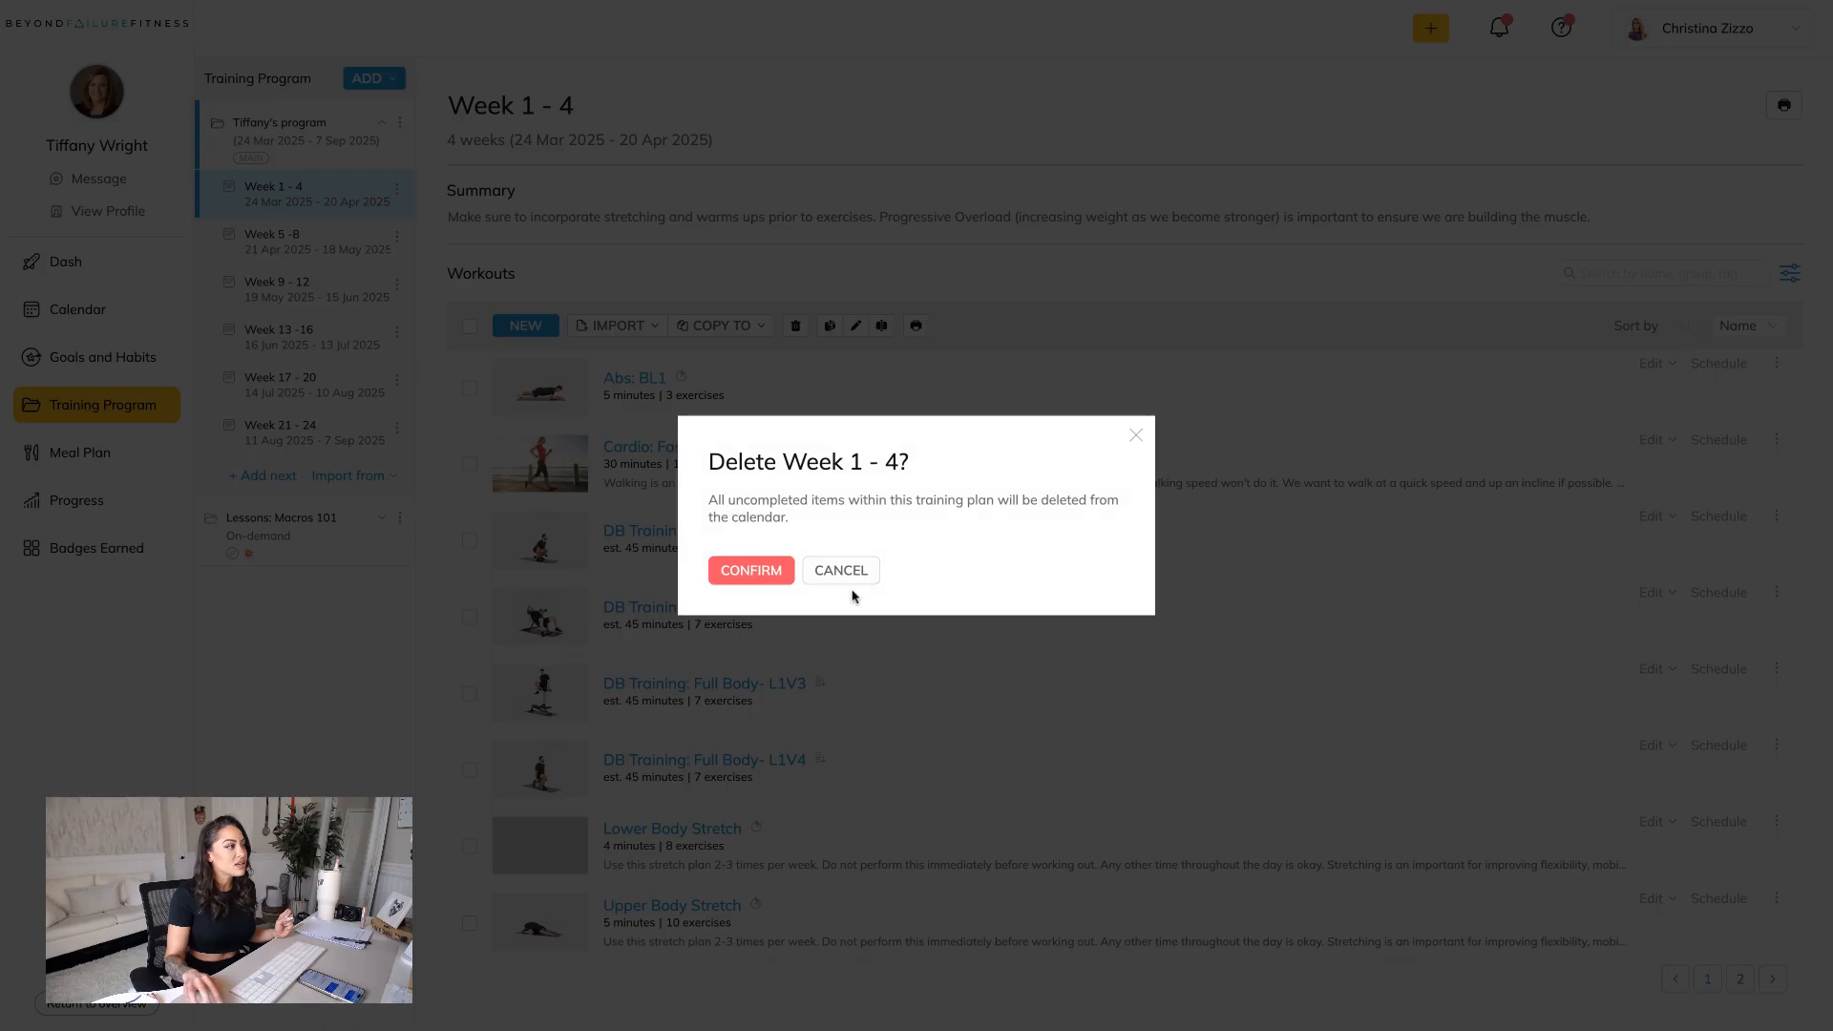
left_click(762, 570)
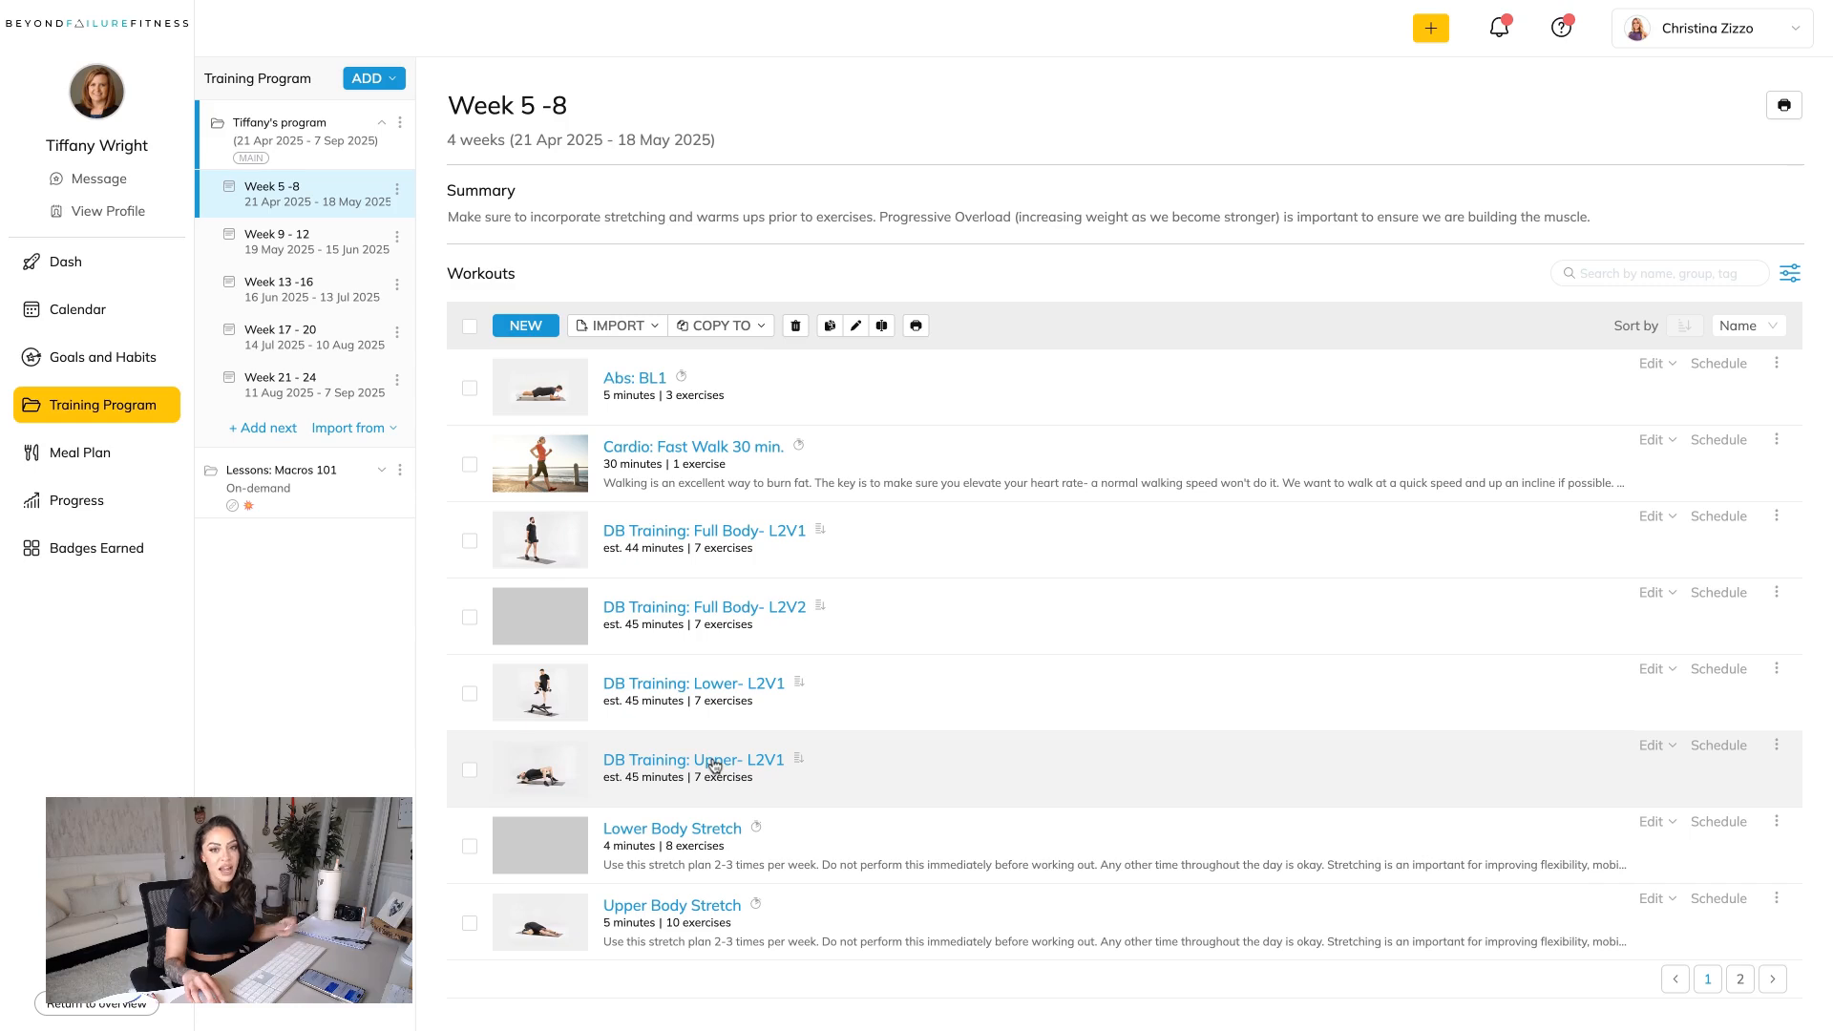
Edit the Week 5 -8 training phase and change its name to Week 1-8.
left_click(400, 194)
left_click(418, 251)
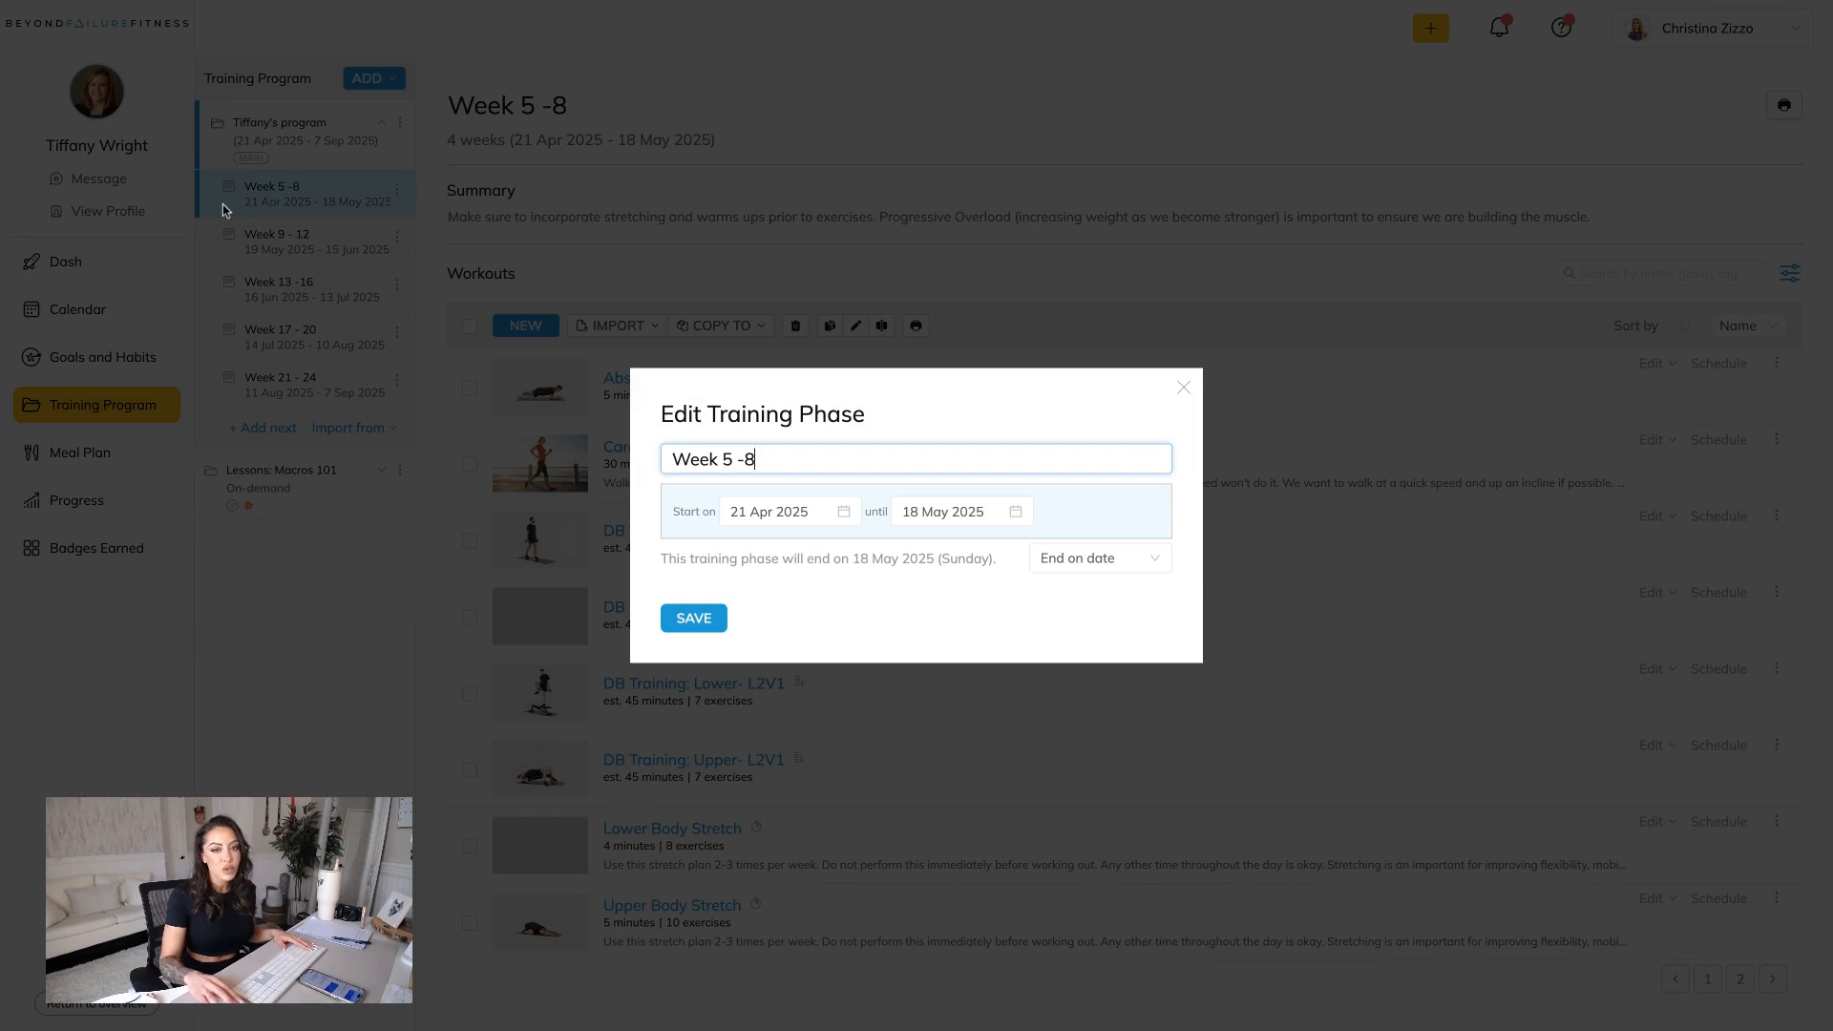
left_click(736, 457)
key("BackSpace")
key("BackSpace")
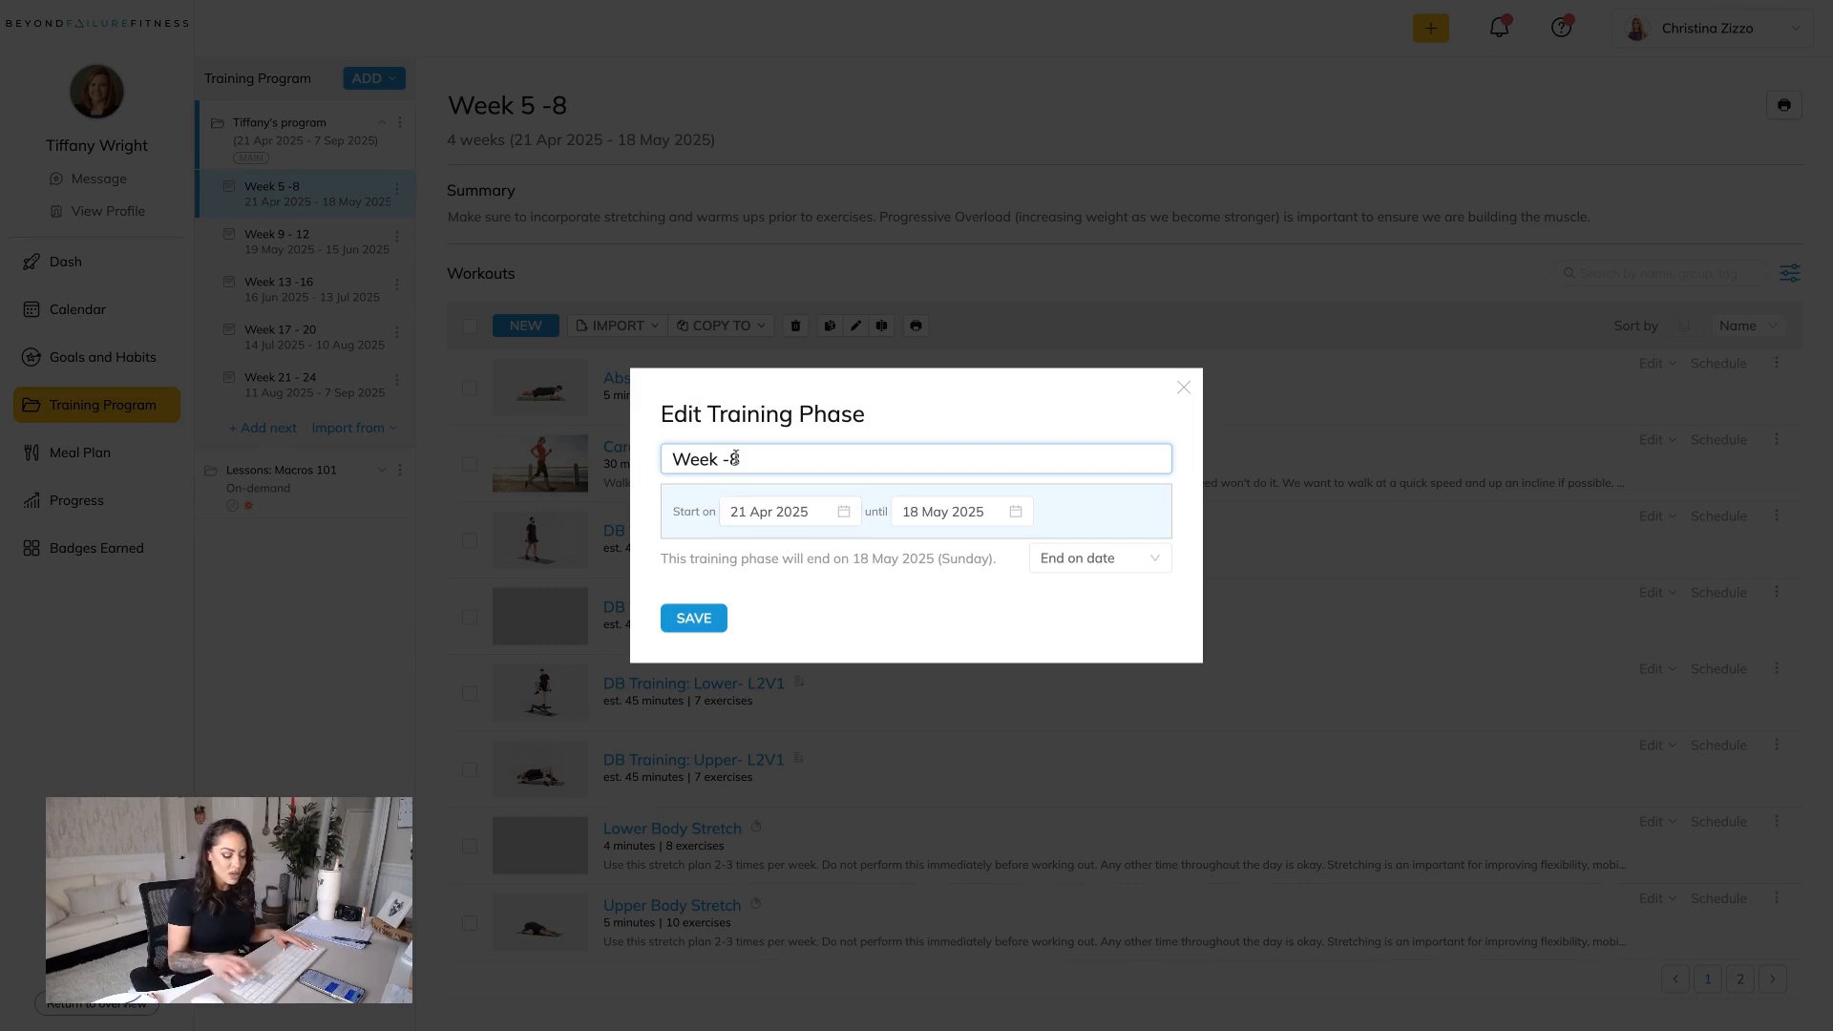
type("1")
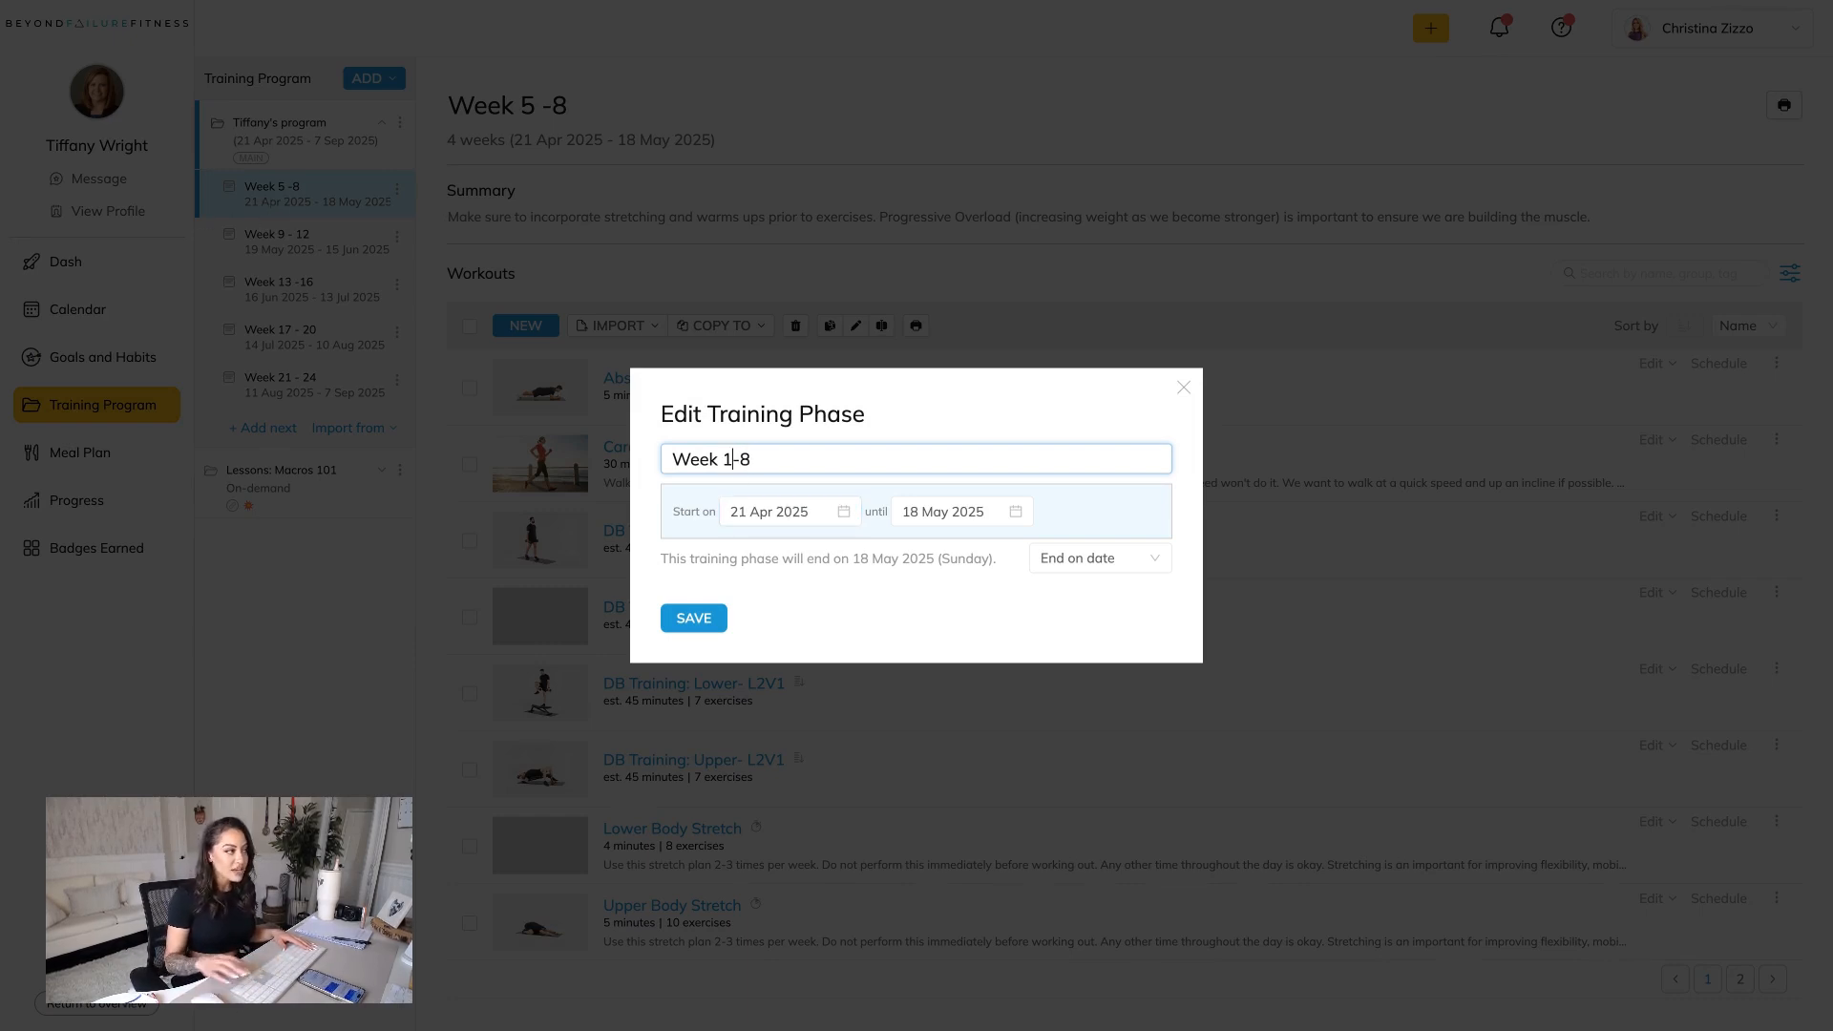
Set the phase's start date to 24 Mar 2025 and save the training phase.
left_click(848, 514)
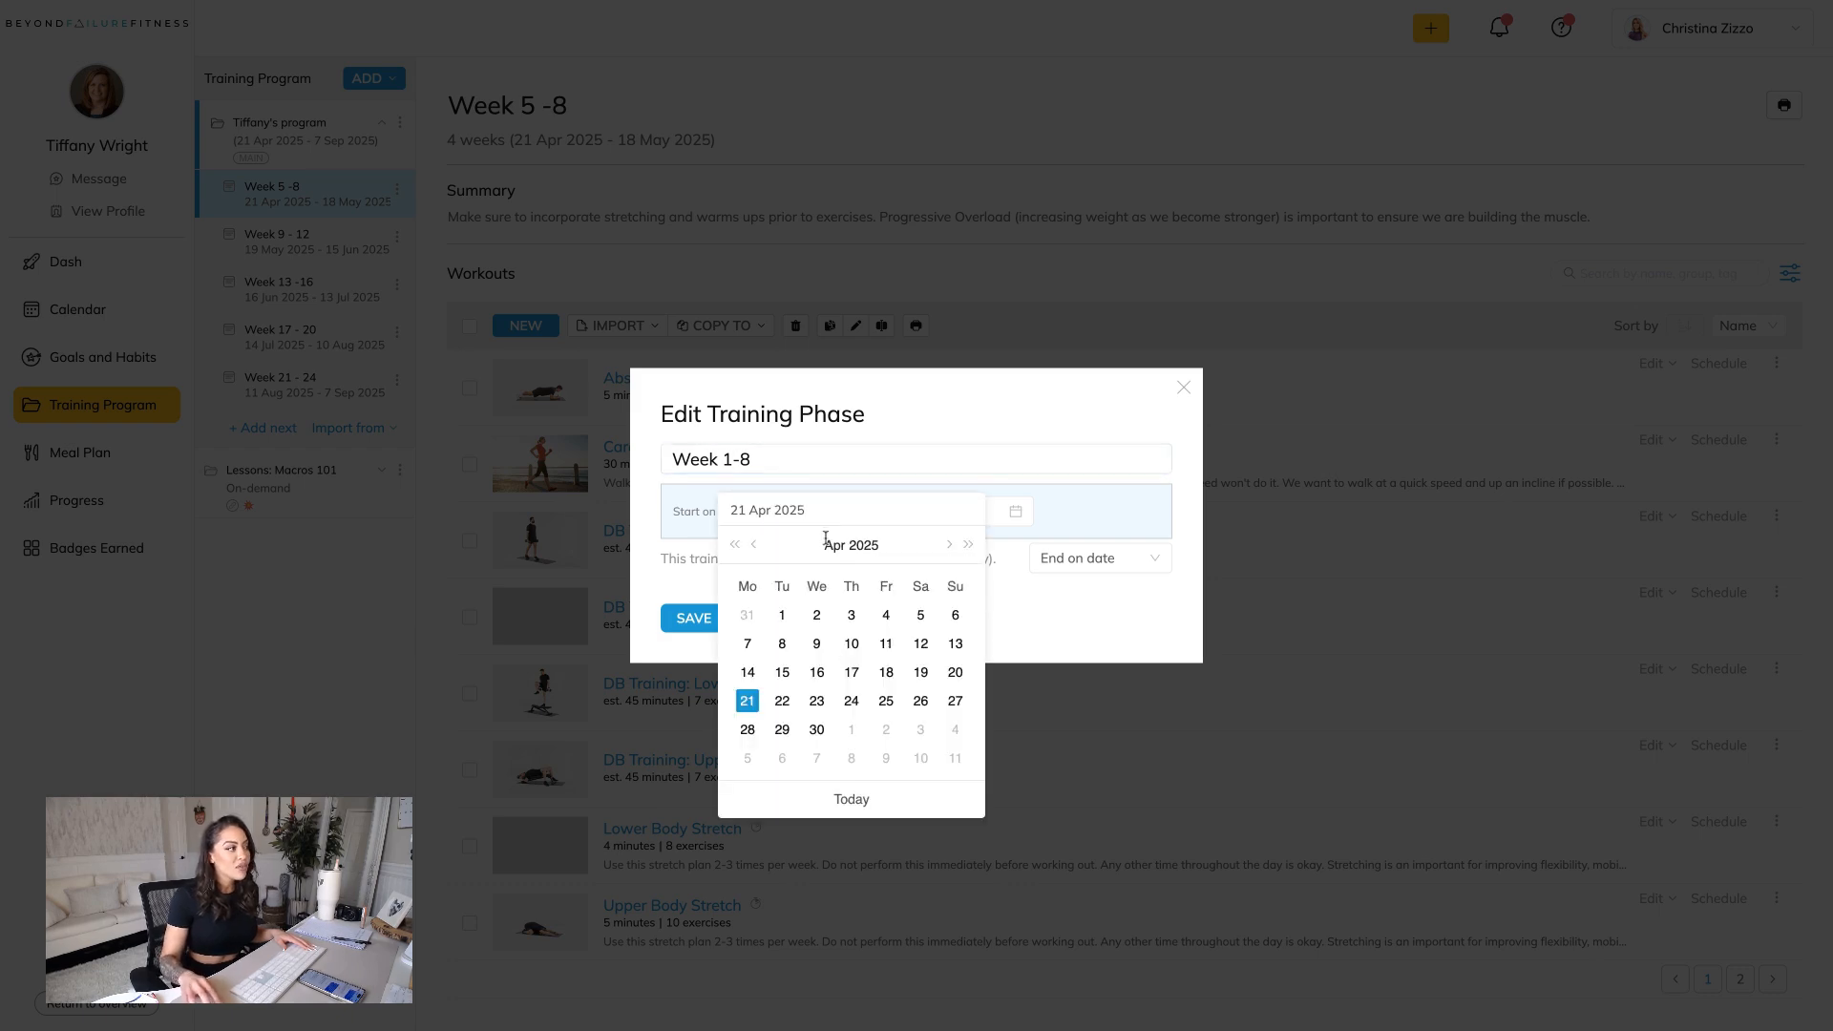
left_click(754, 545)
left_click(755, 545)
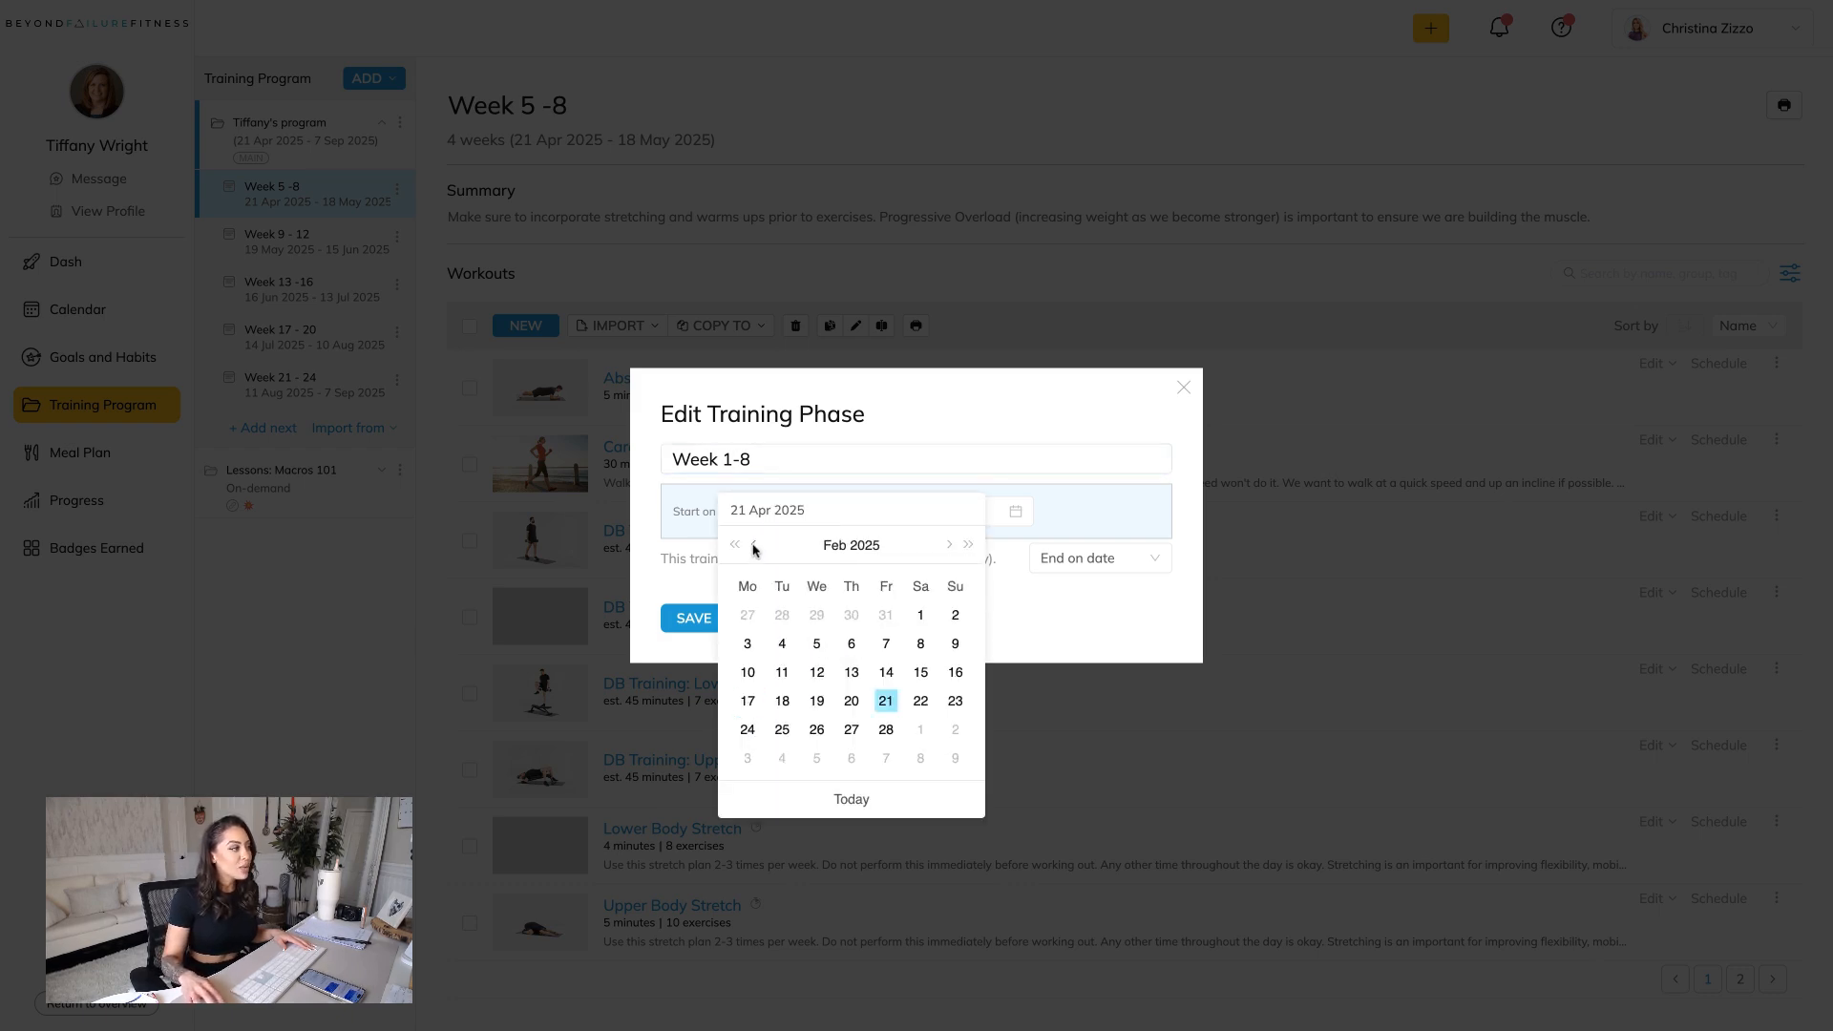
left_click(949, 545)
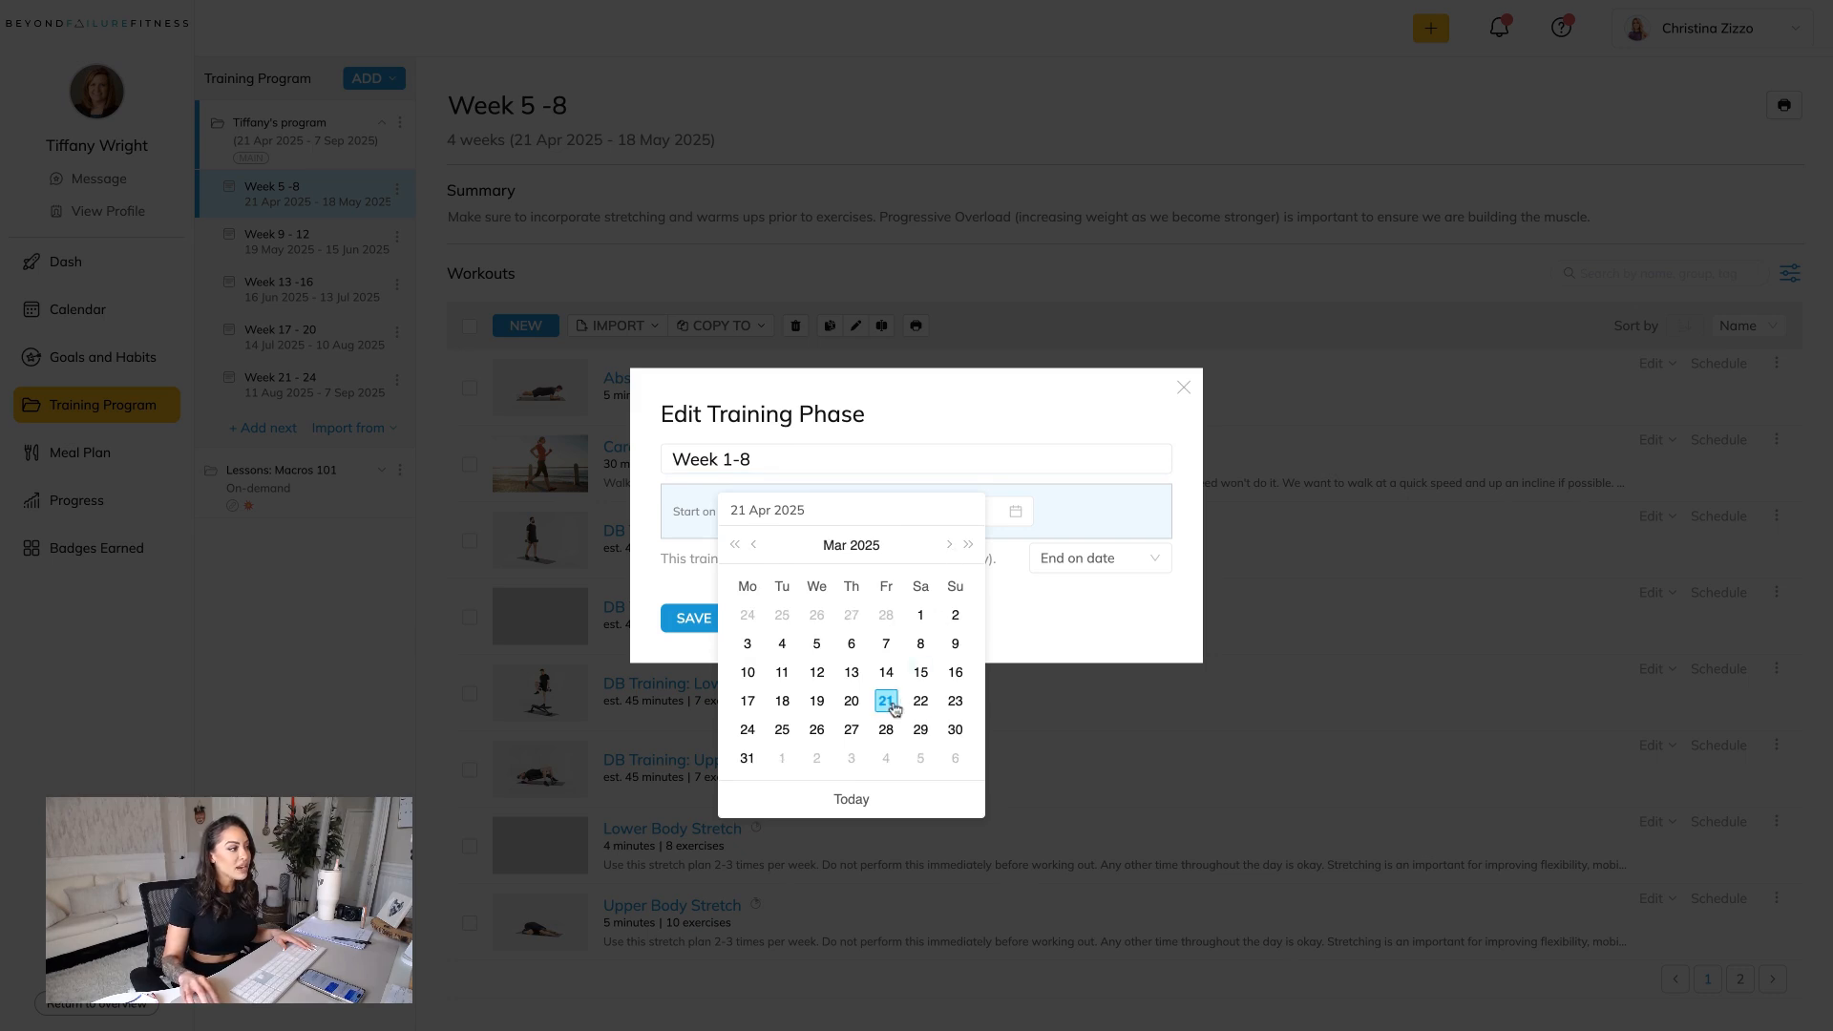
left_click(748, 736)
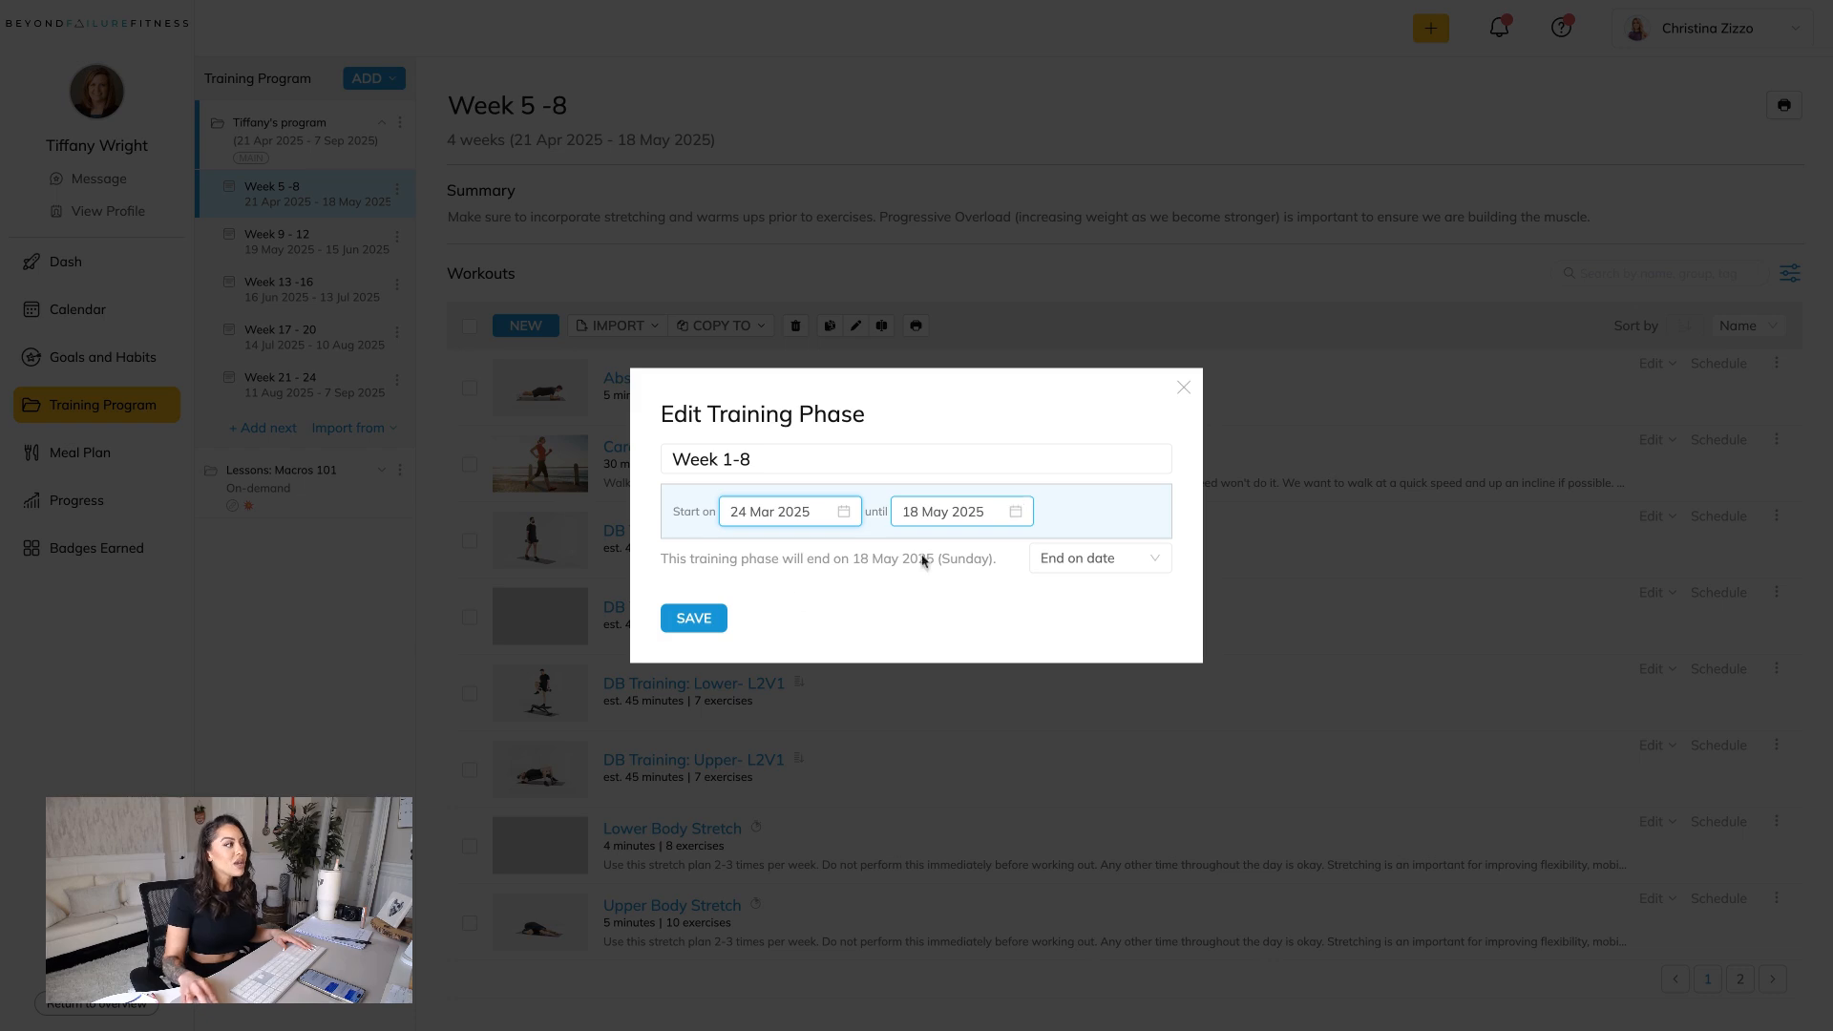
left_click(695, 626)
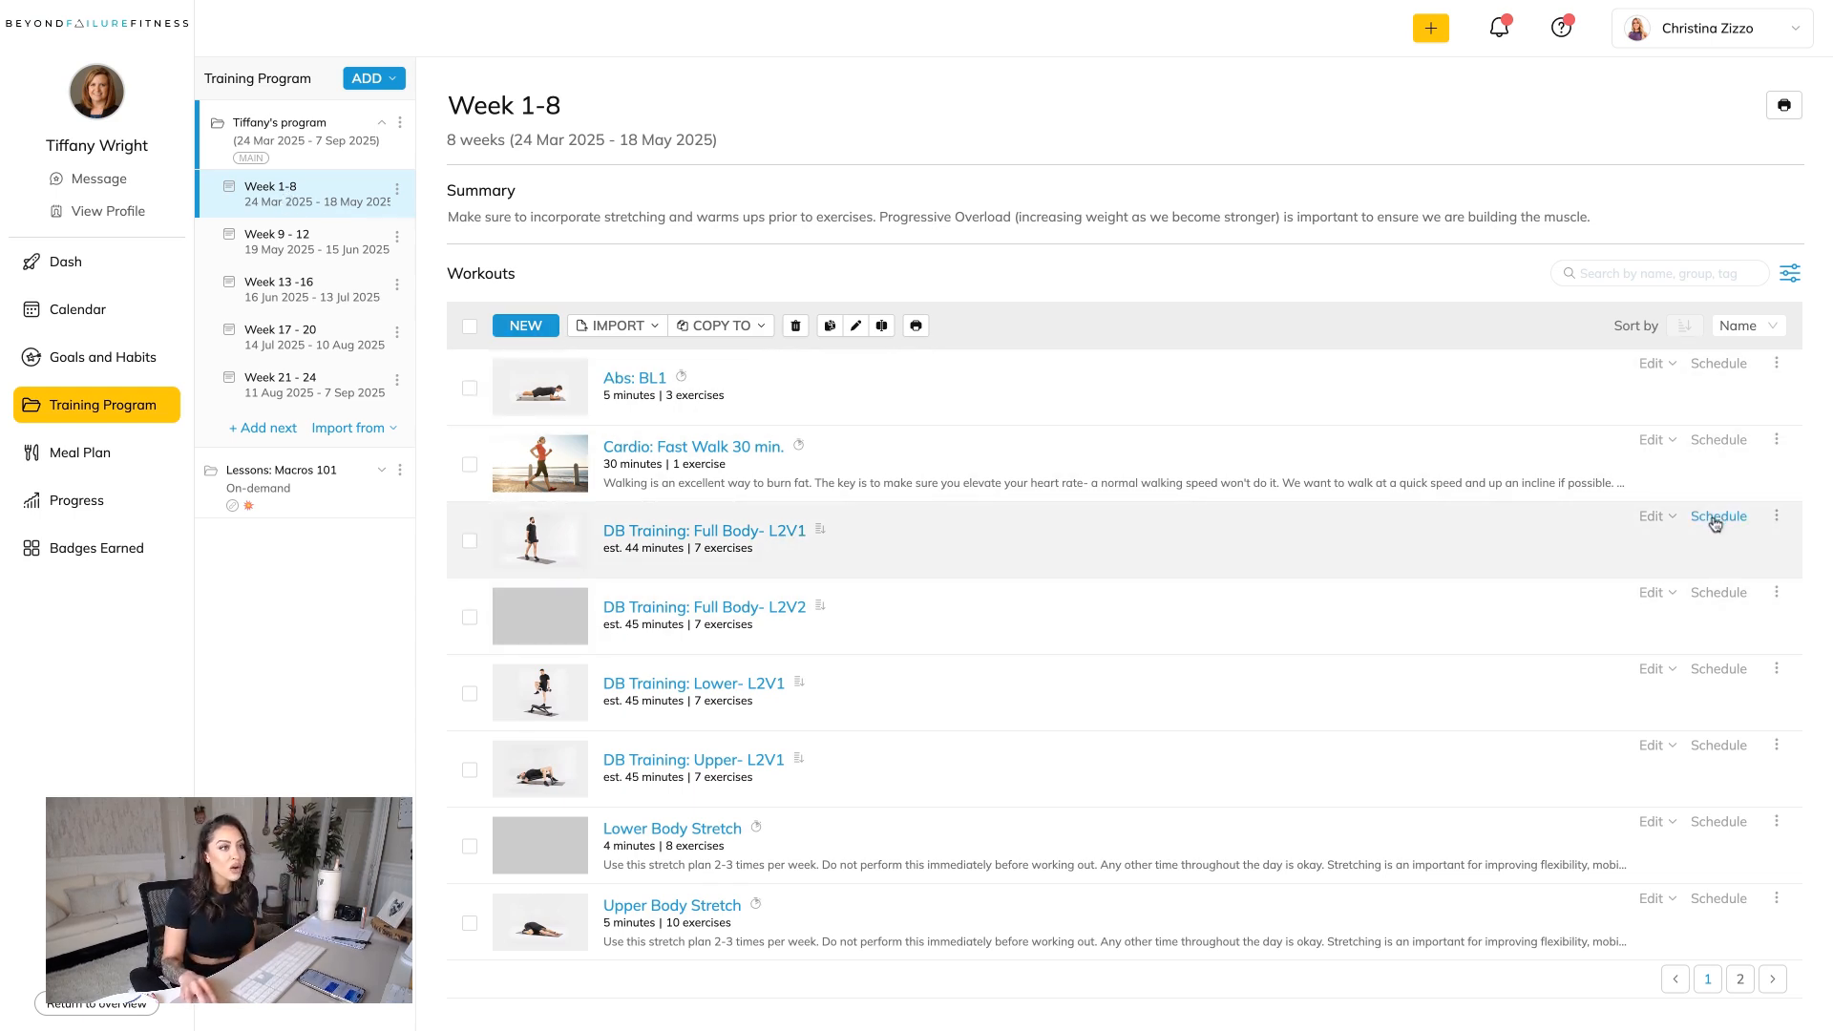
Add 21 April, 28 April, 5 May and 12 May to the schedule of DB Training: Full Body- L2V1.
left_click(1716, 520)
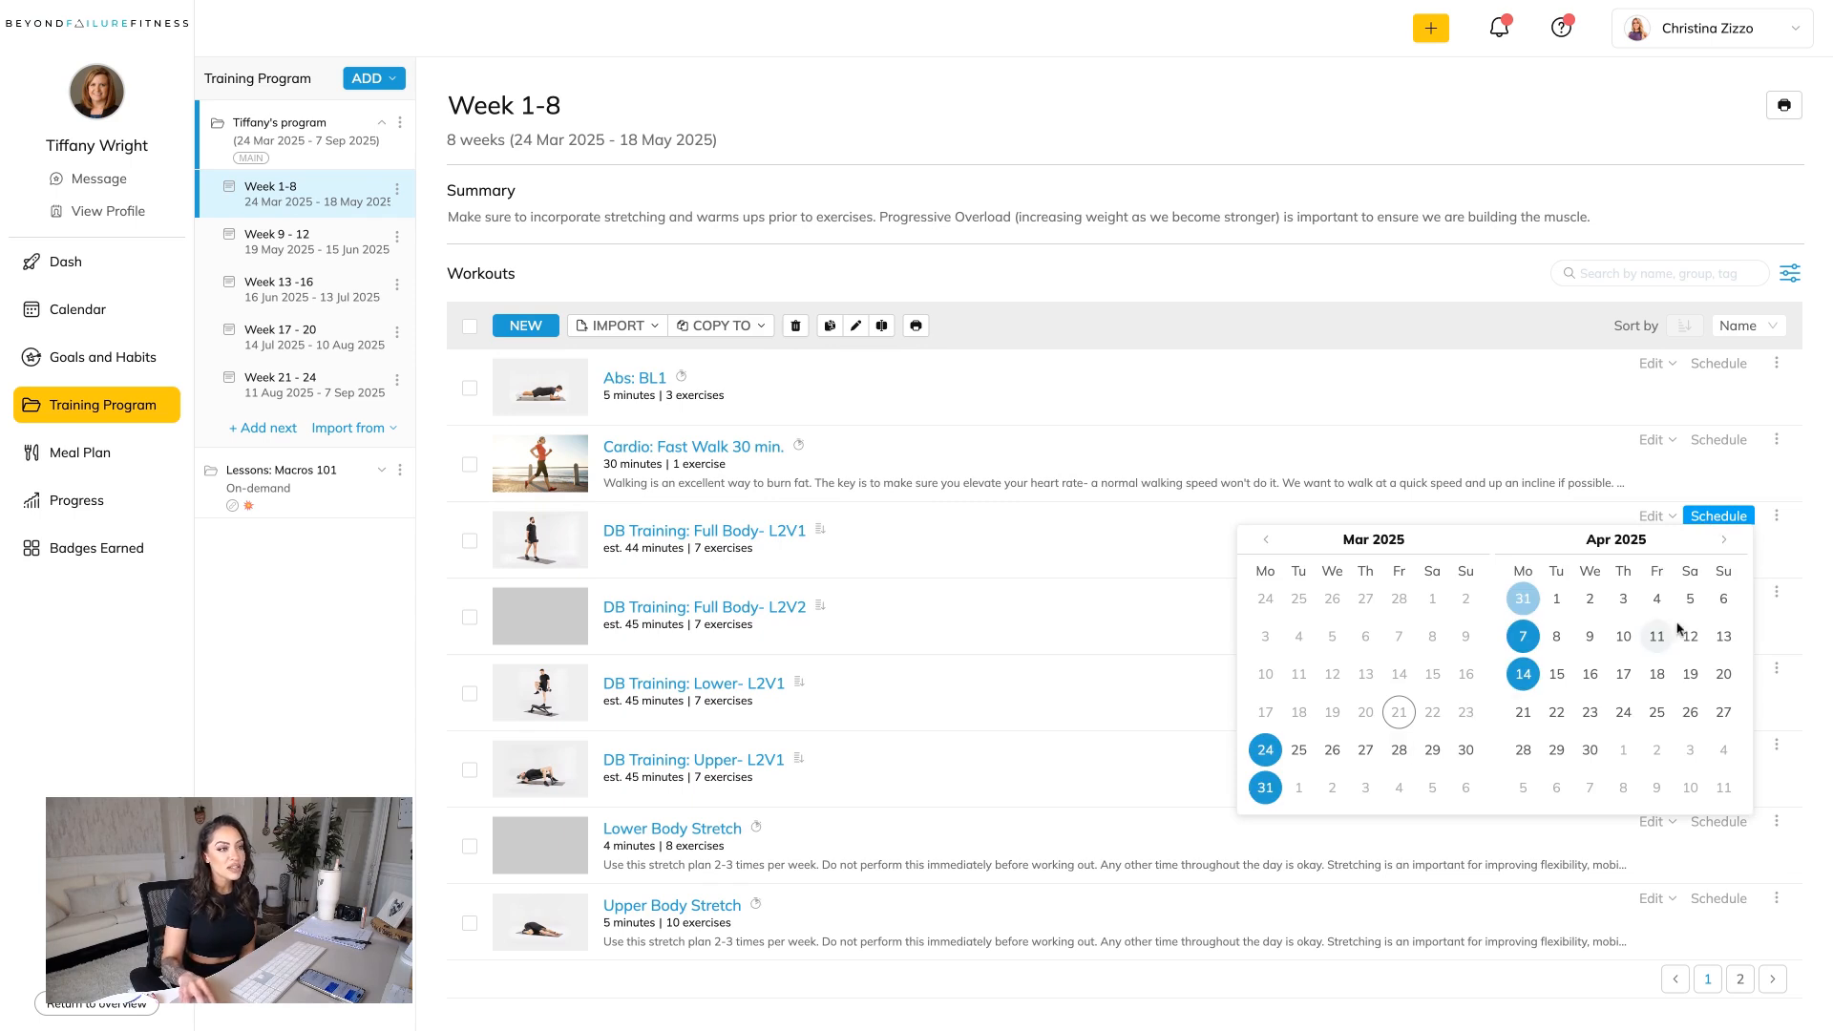
left_click(1523, 712)
left_click(1522, 749)
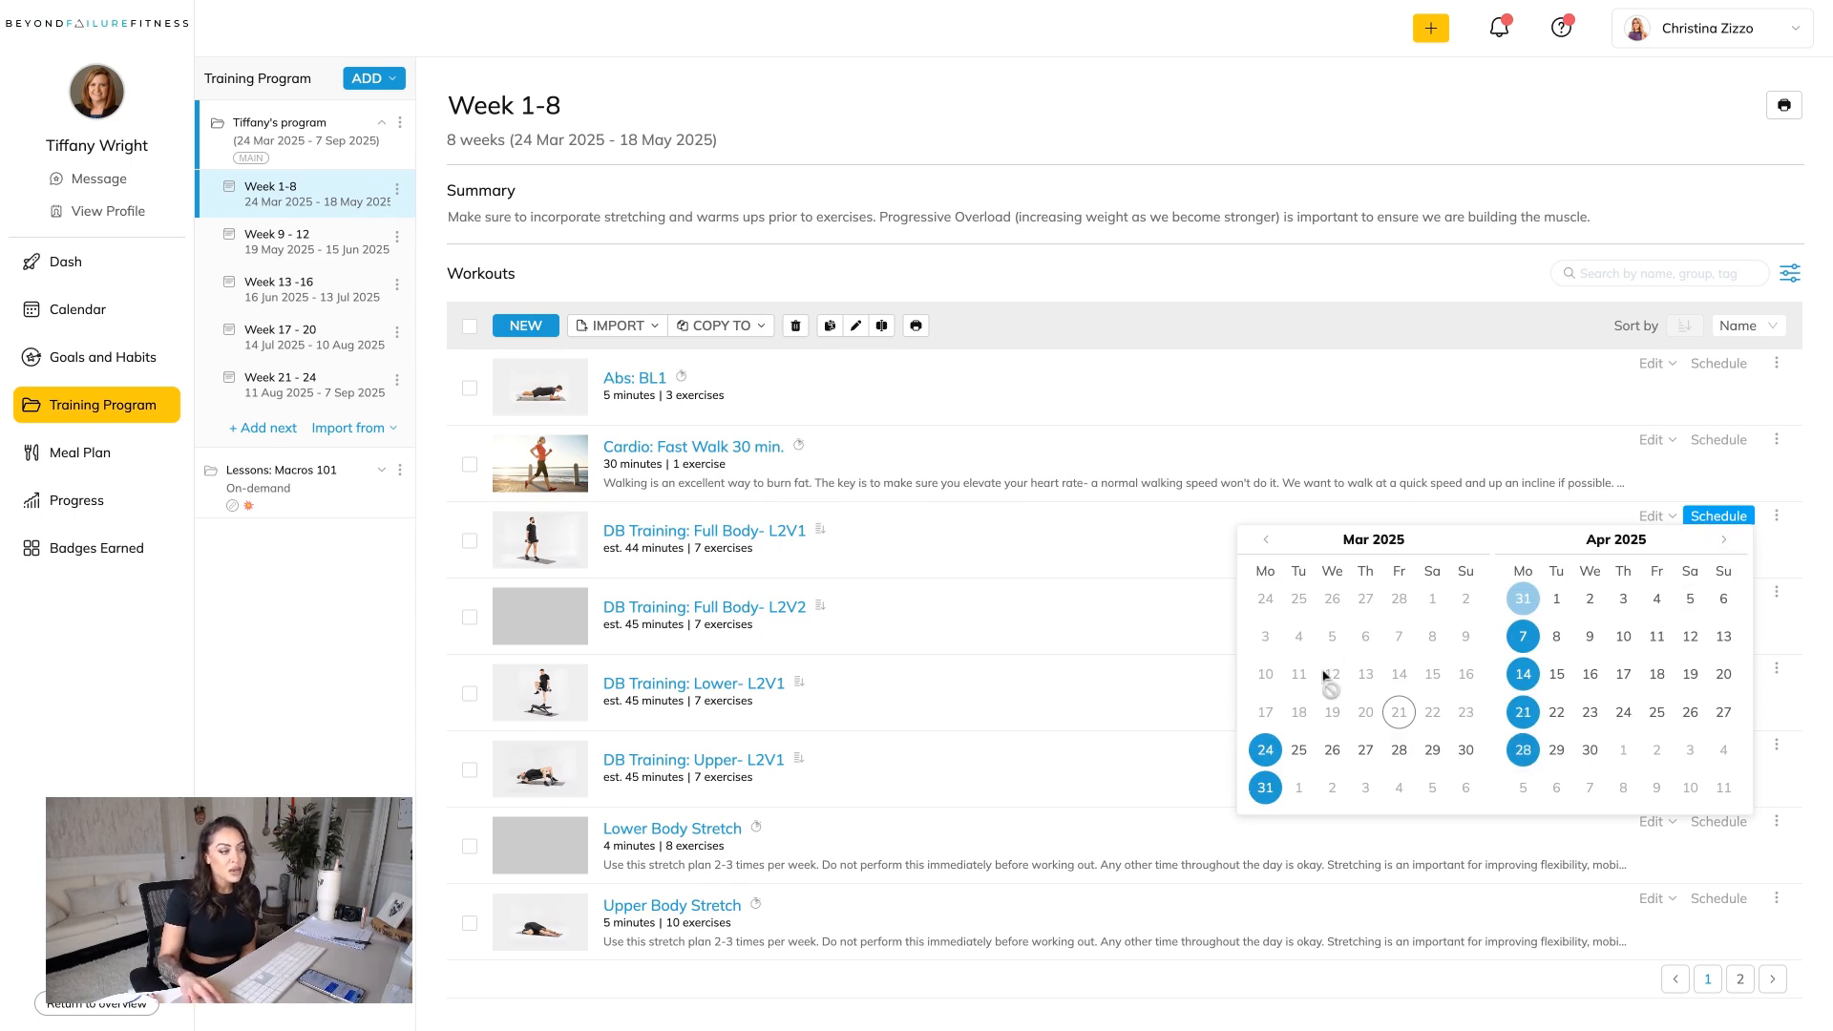
left_click(1724, 540)
left_click(1523, 636)
left_click(1523, 674)
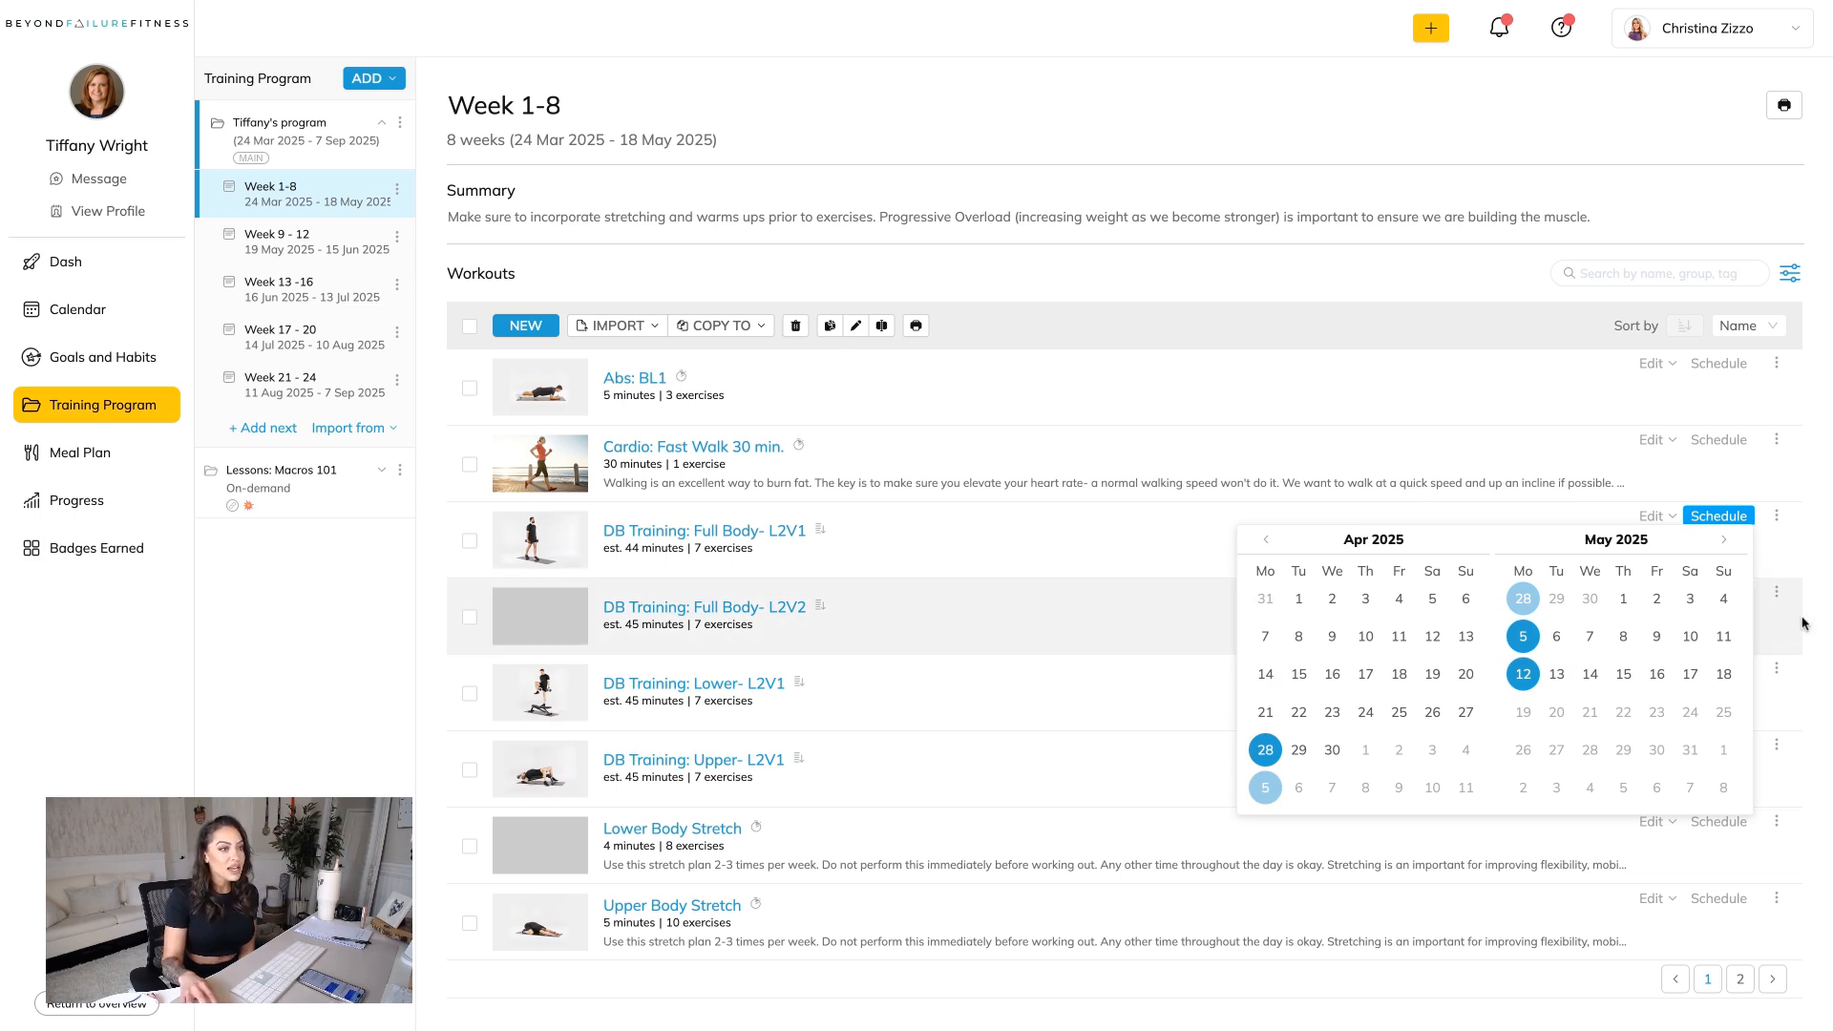
left_click(1804, 622)
Add 24 April, 1 May, 8 May and 15 May to the schedule of DB Training: Full Body- L2V2.
left_click(1733, 594)
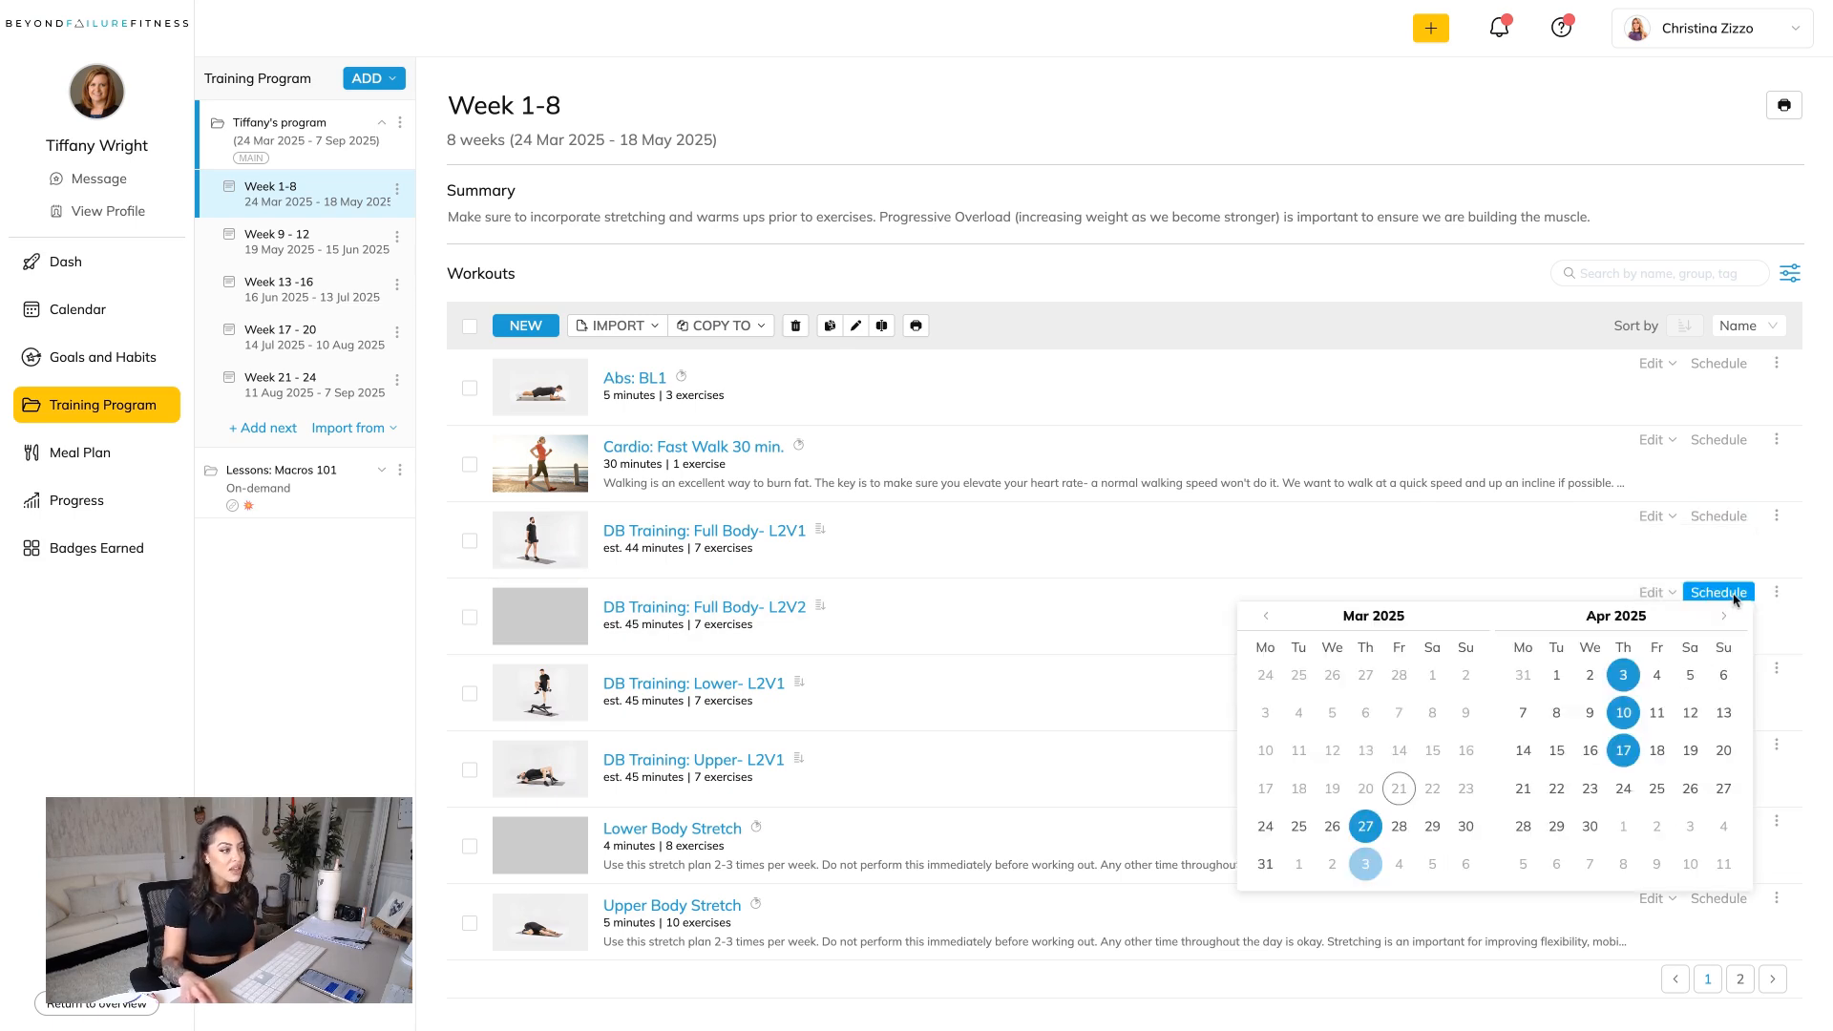
left_click(1624, 795)
left_click(1623, 679)
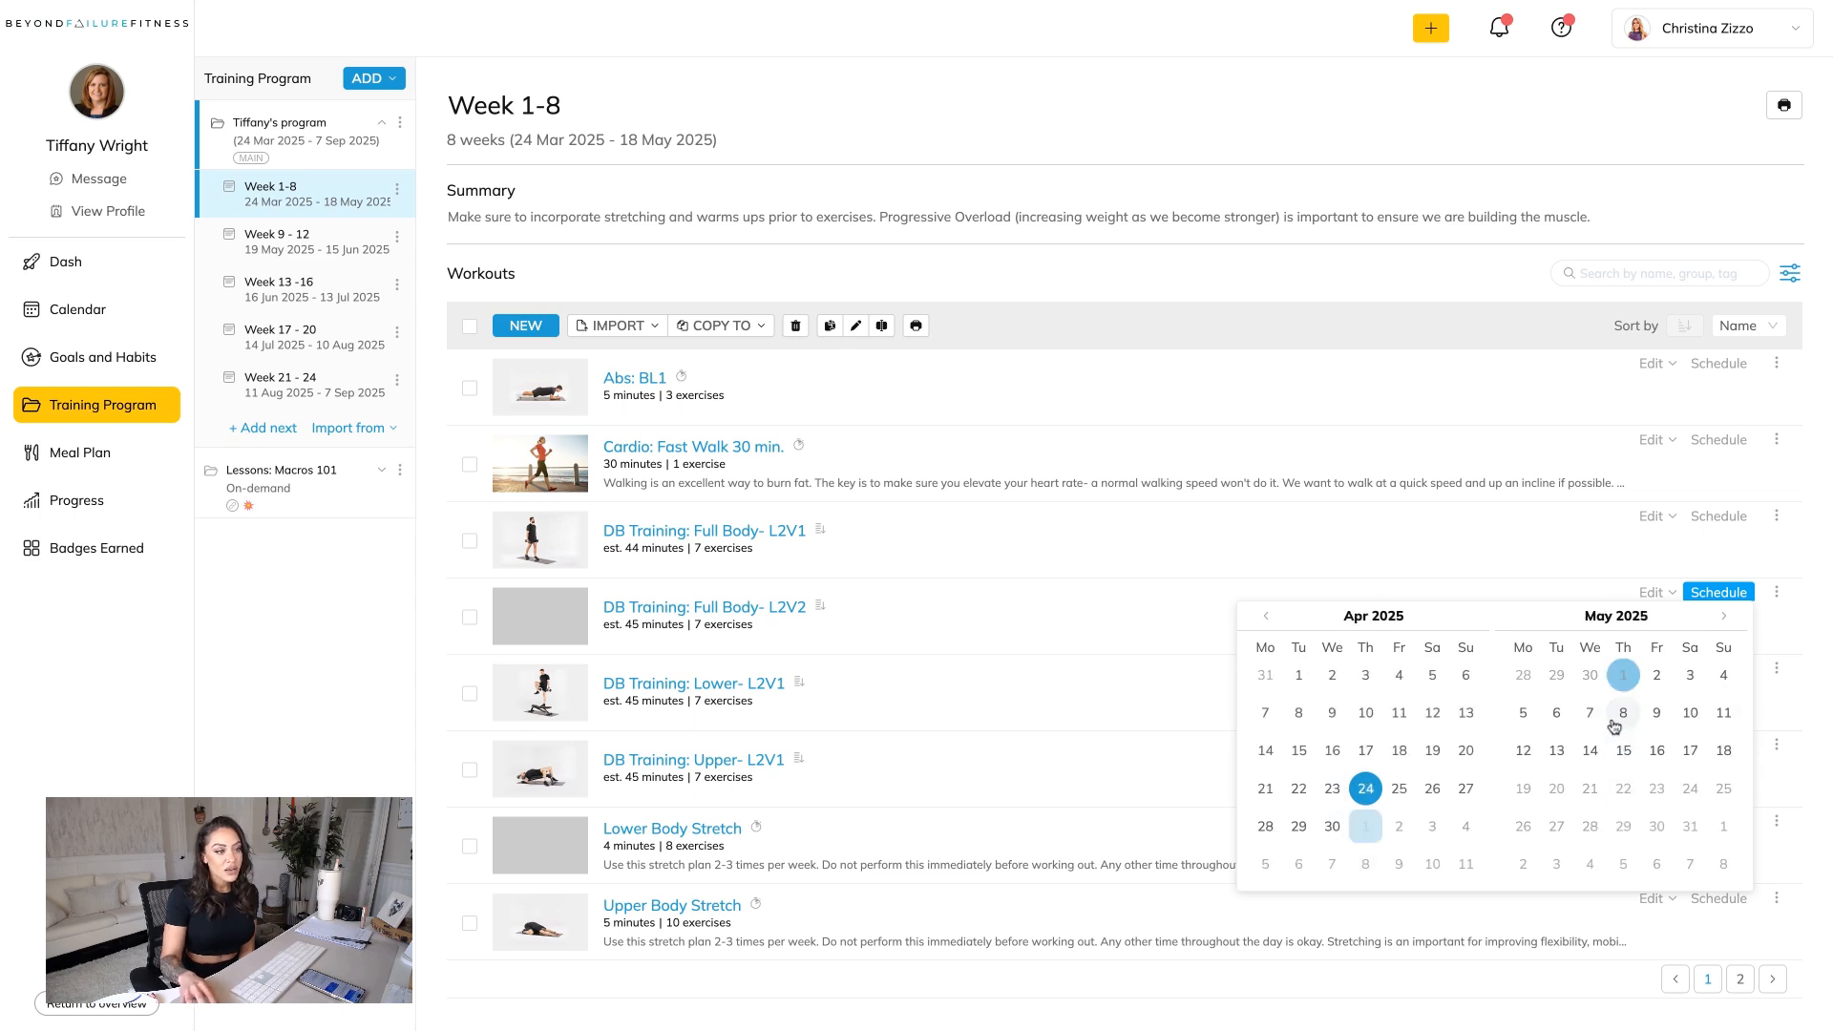
left_click(1621, 719)
left_click(1625, 756)
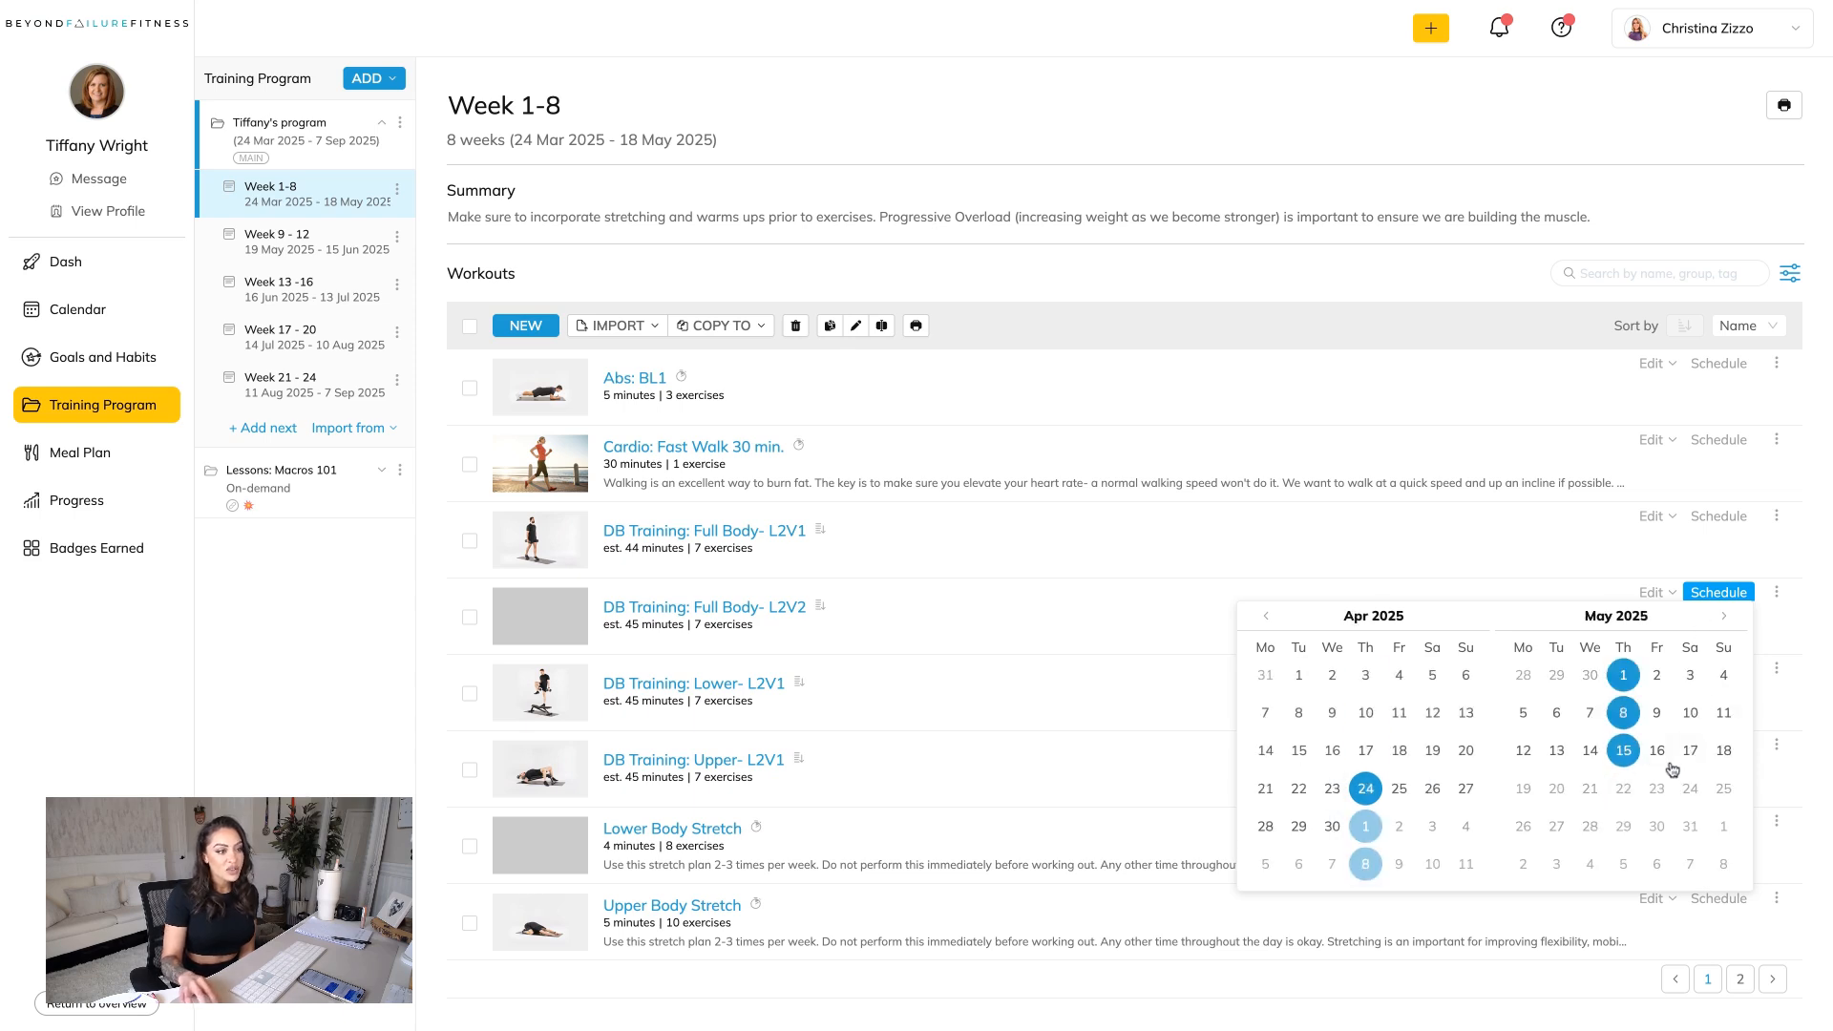
left_click(1816, 709)
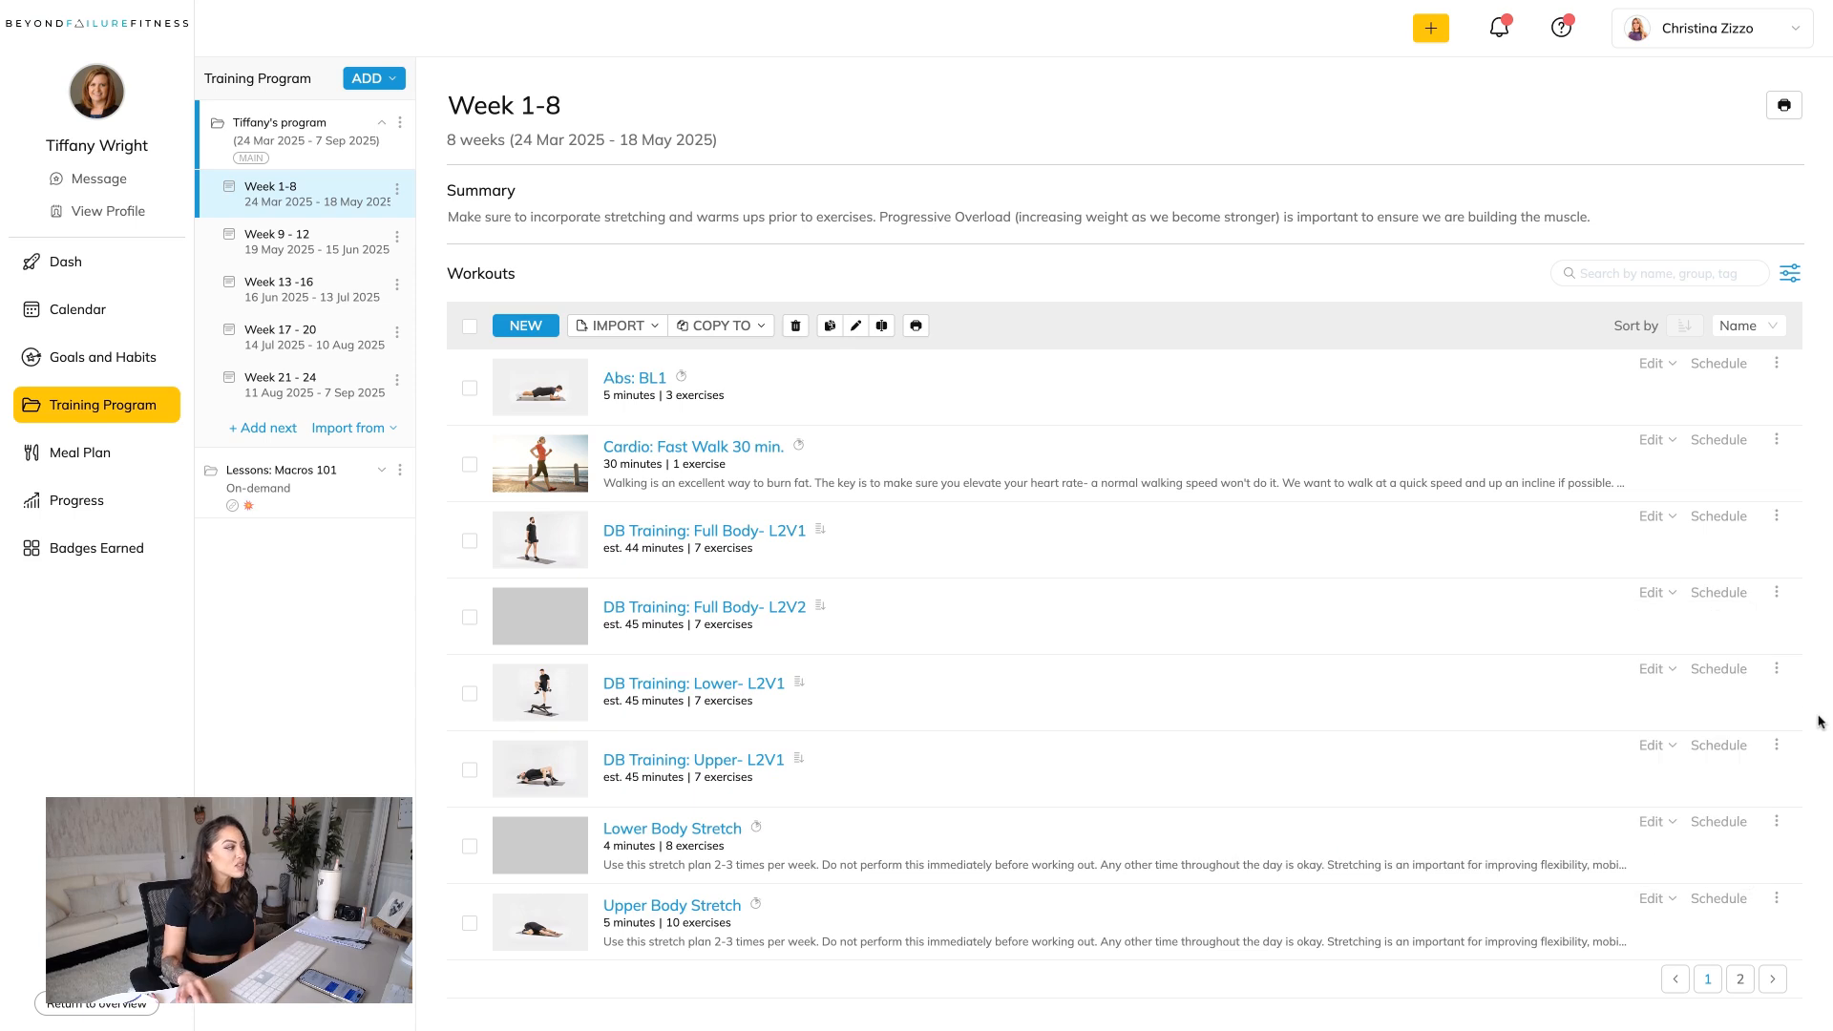
Extend the Tuesday schedule of DB Training: Lower- L2V1 with 29 April, 6 May and 13 May.
left_click(1730, 674)
left_click(1556, 902)
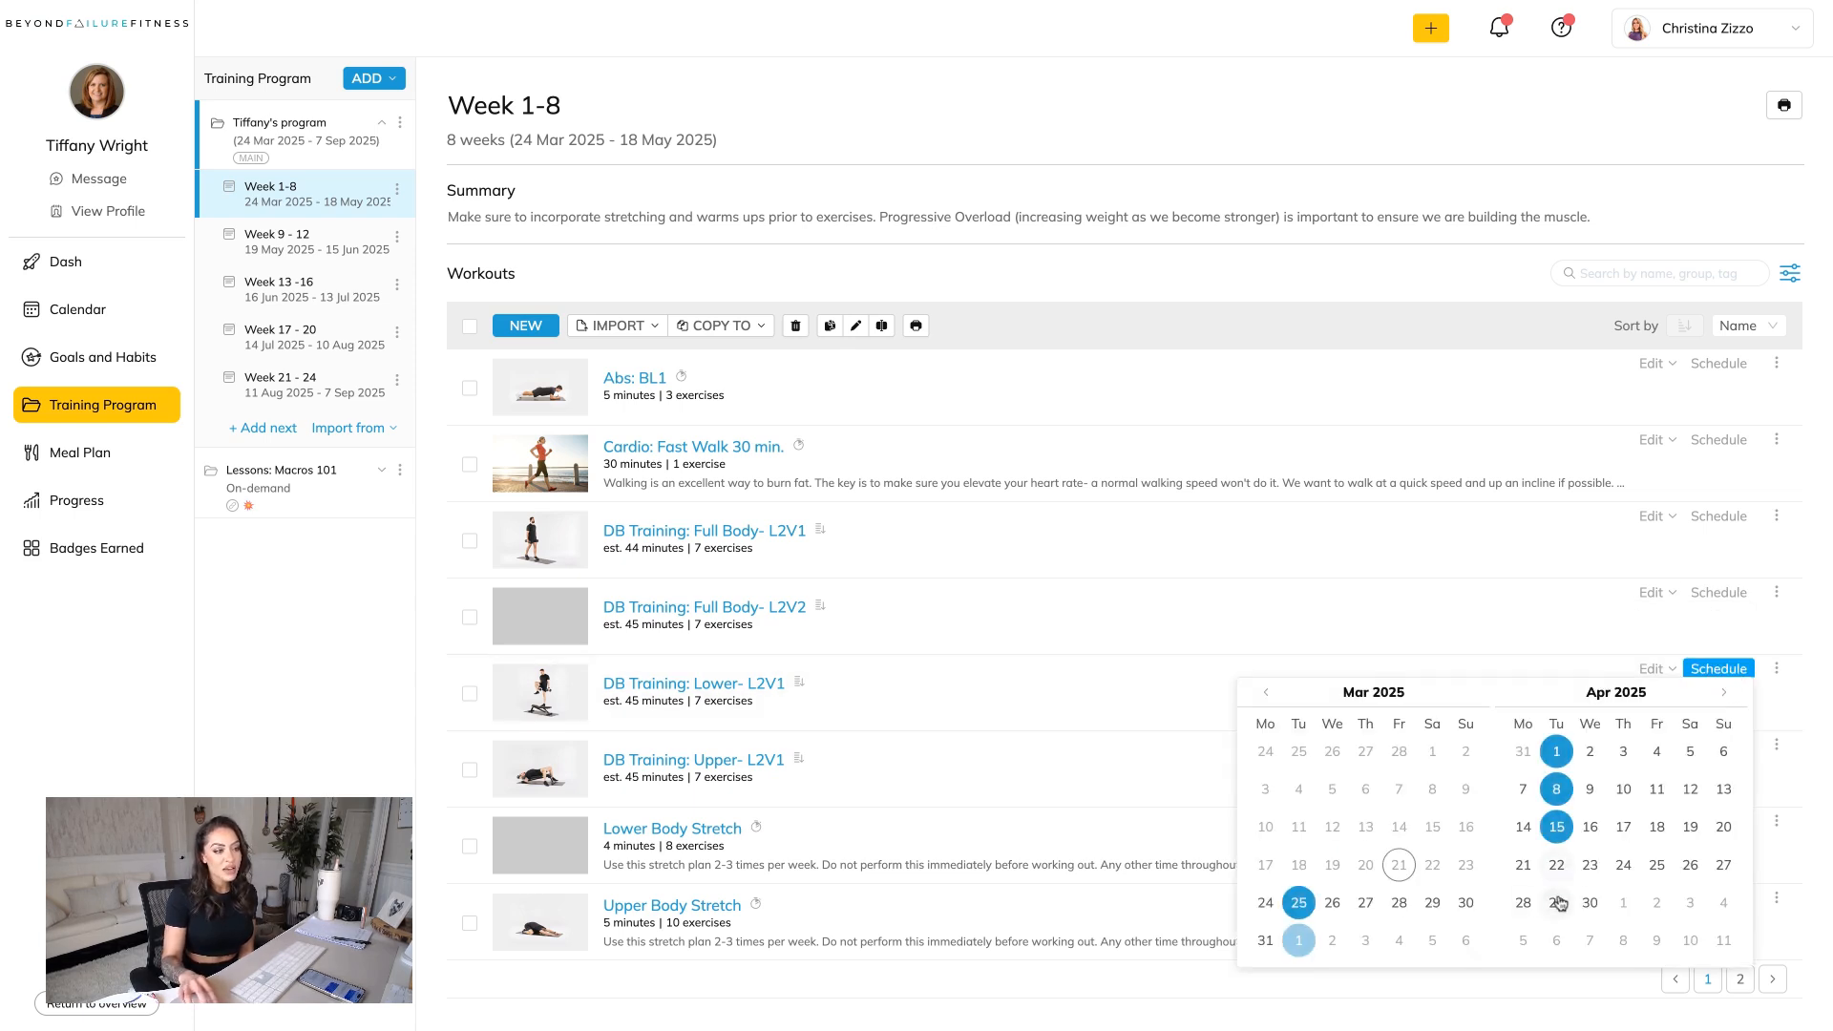
left_click(1723, 691)
left_click(1556, 790)
left_click(1557, 827)
left_click(1807, 802)
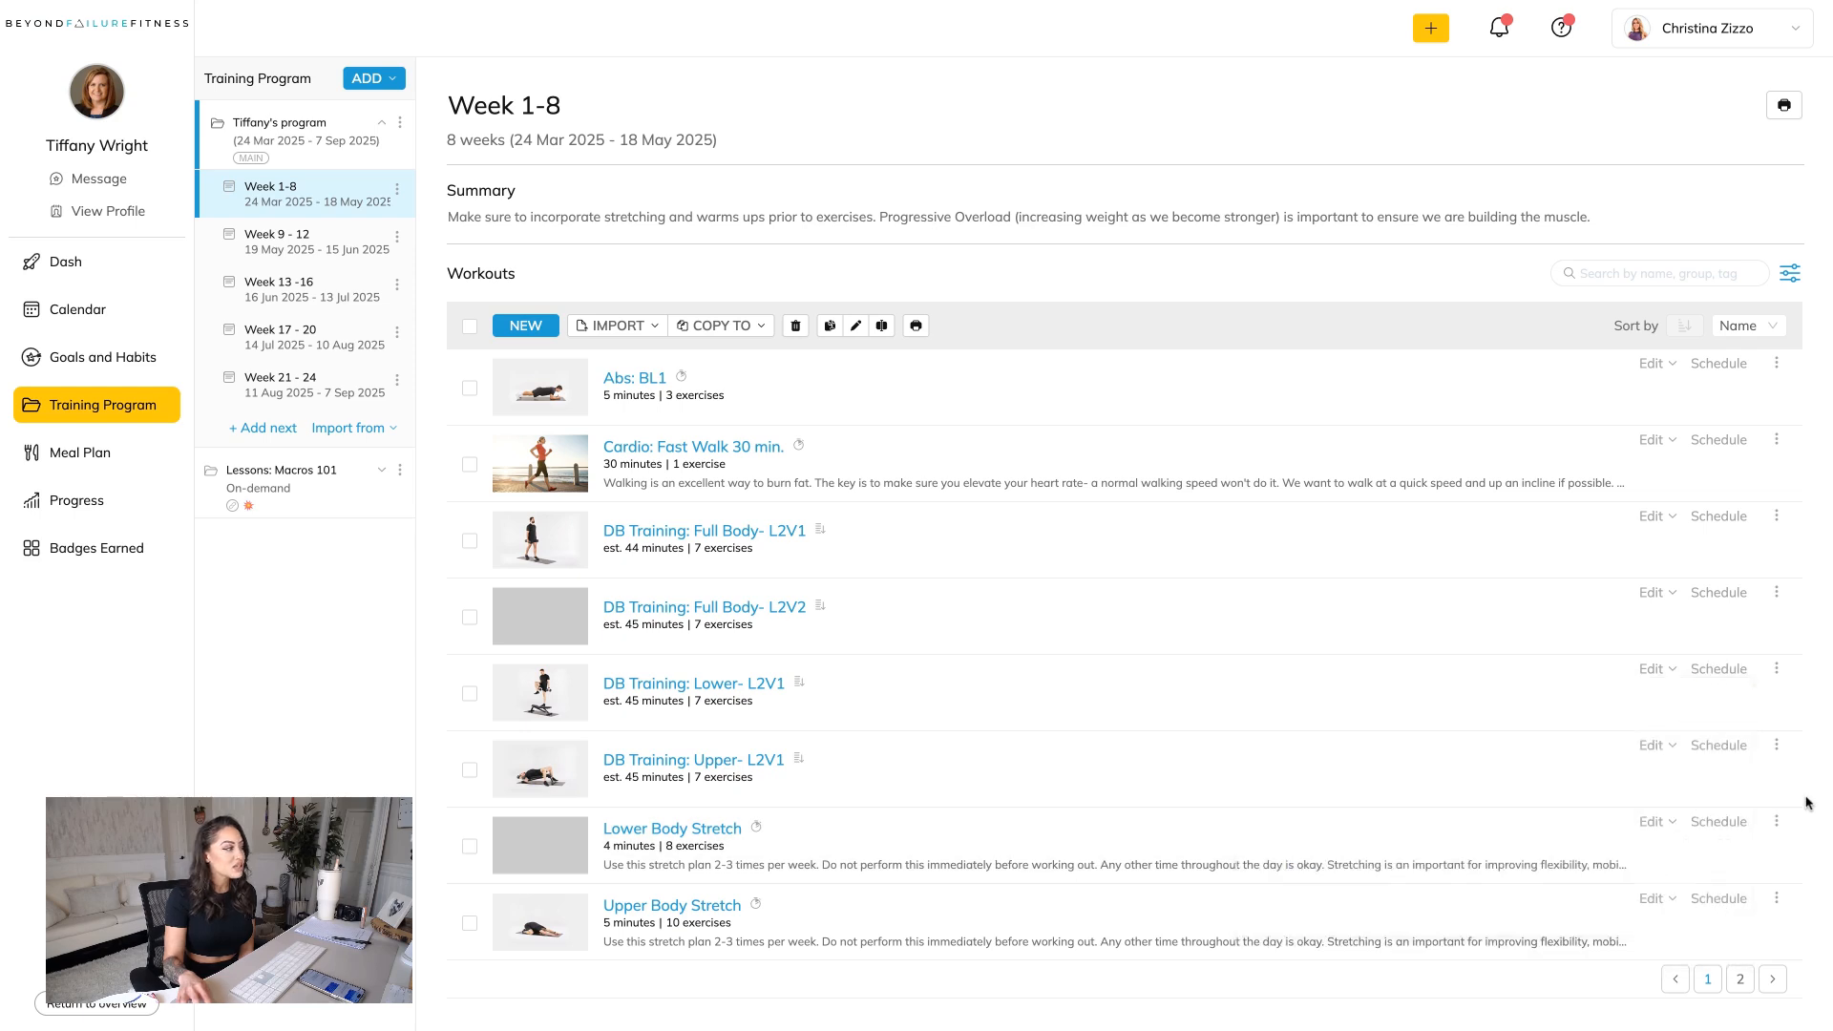
Extend the Wednesday schedule of DB Training: Upper- L2V1 with 30 April, 7 May and 14 May.
left_click(1718, 745)
left_click(1590, 517)
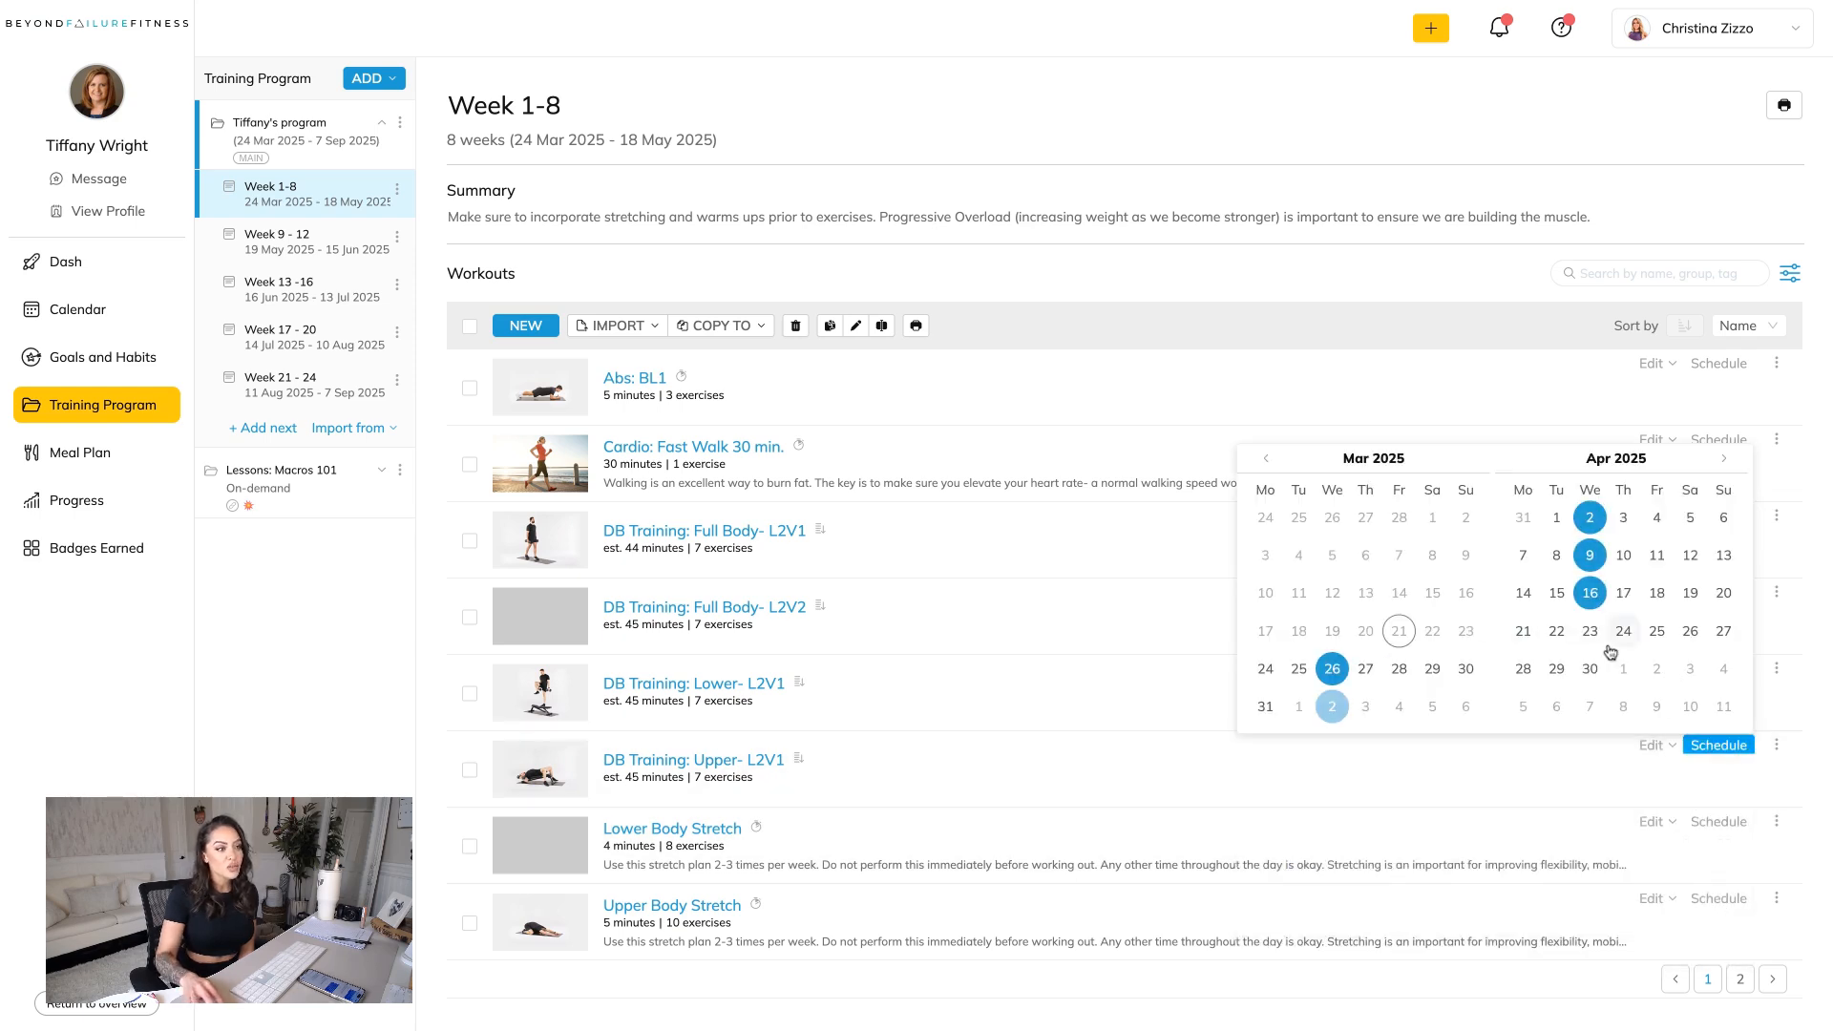
left_click(1589, 668)
left_click(1724, 458)
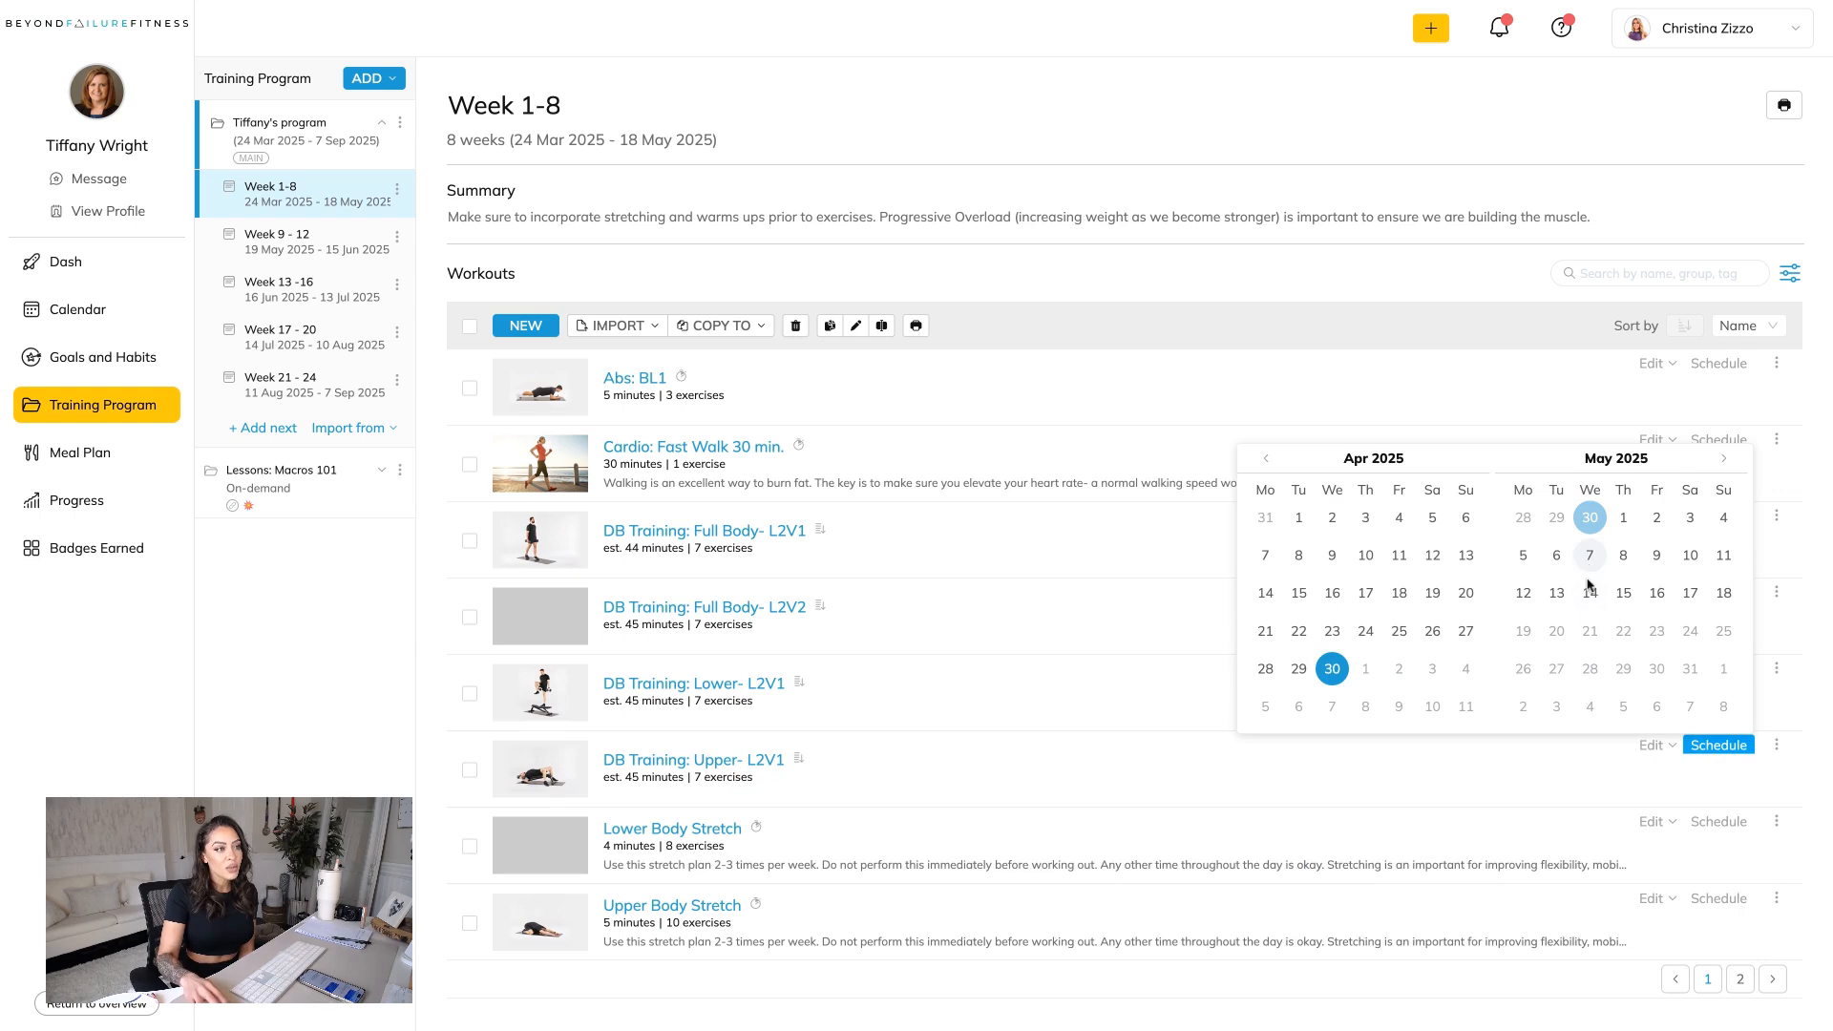
left_click(1590, 593)
left_click(1590, 555)
left_click(1804, 668)
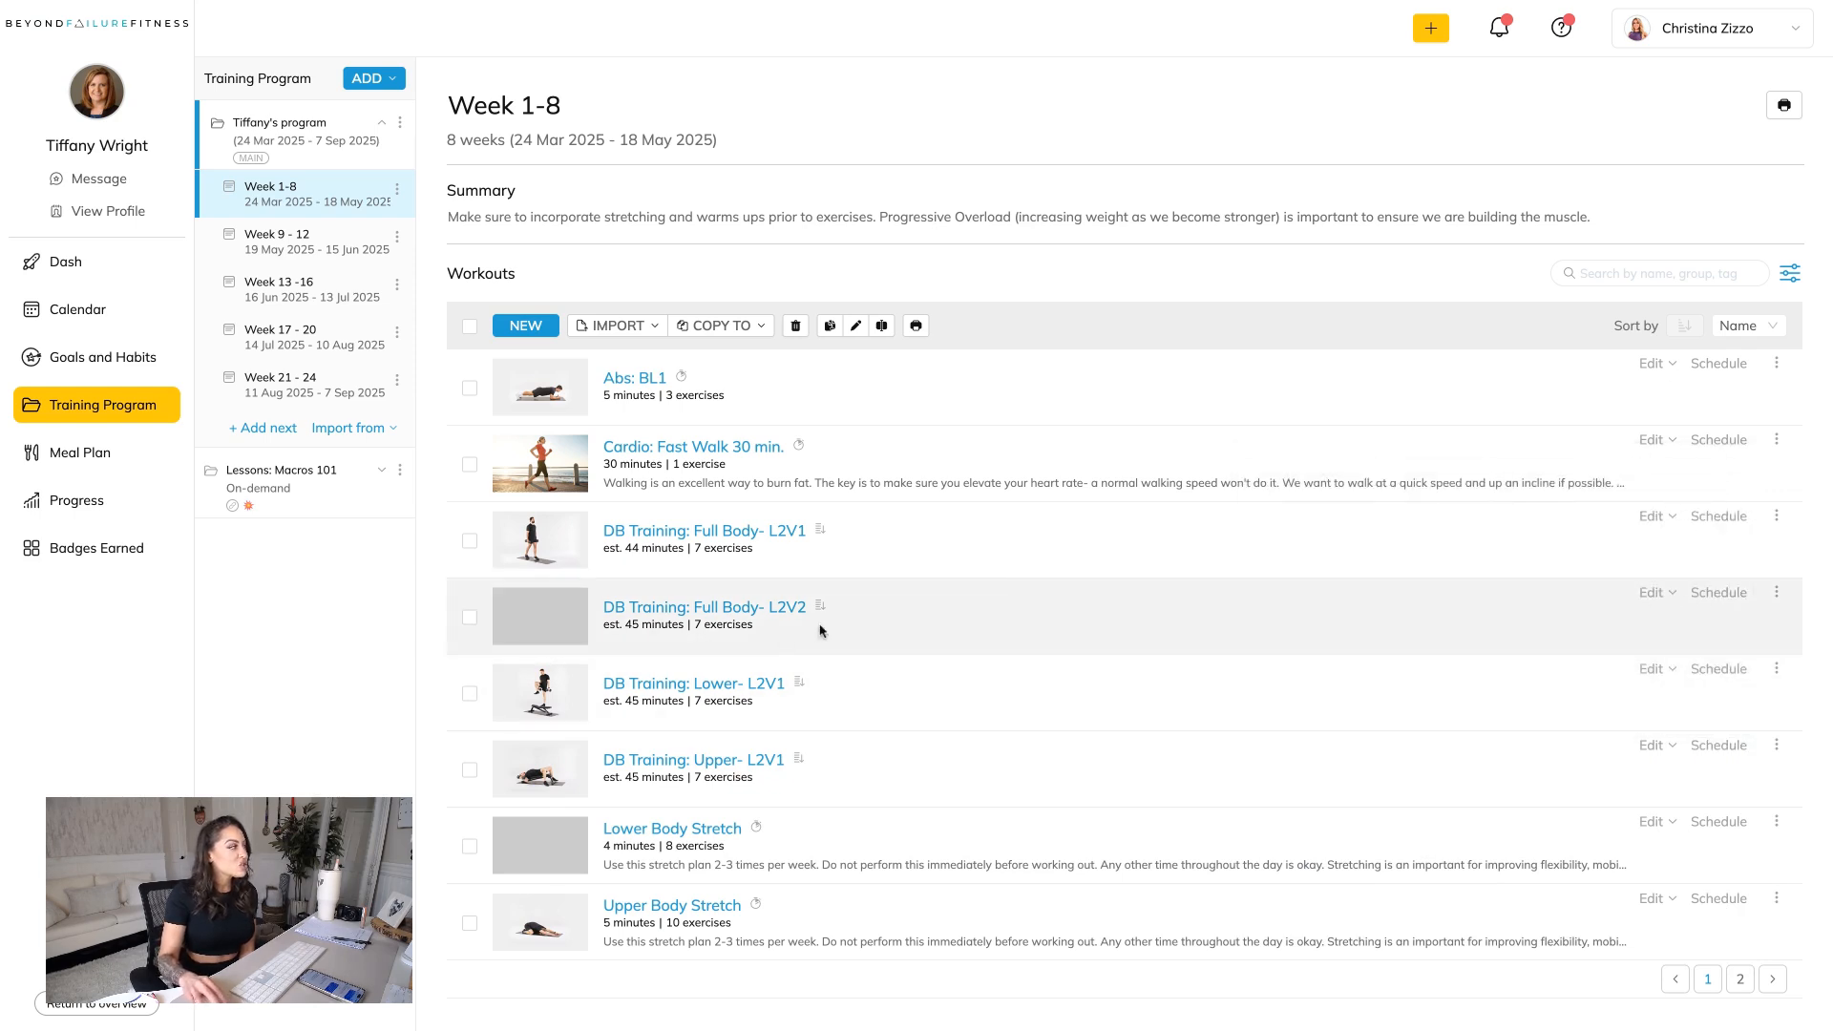
Examine the exercises, sets and reps in the Full Body- L2V1, Full Body- L2V2, Lower- L2V1 and Upper- L2V1 workouts.
left_click(736, 533)
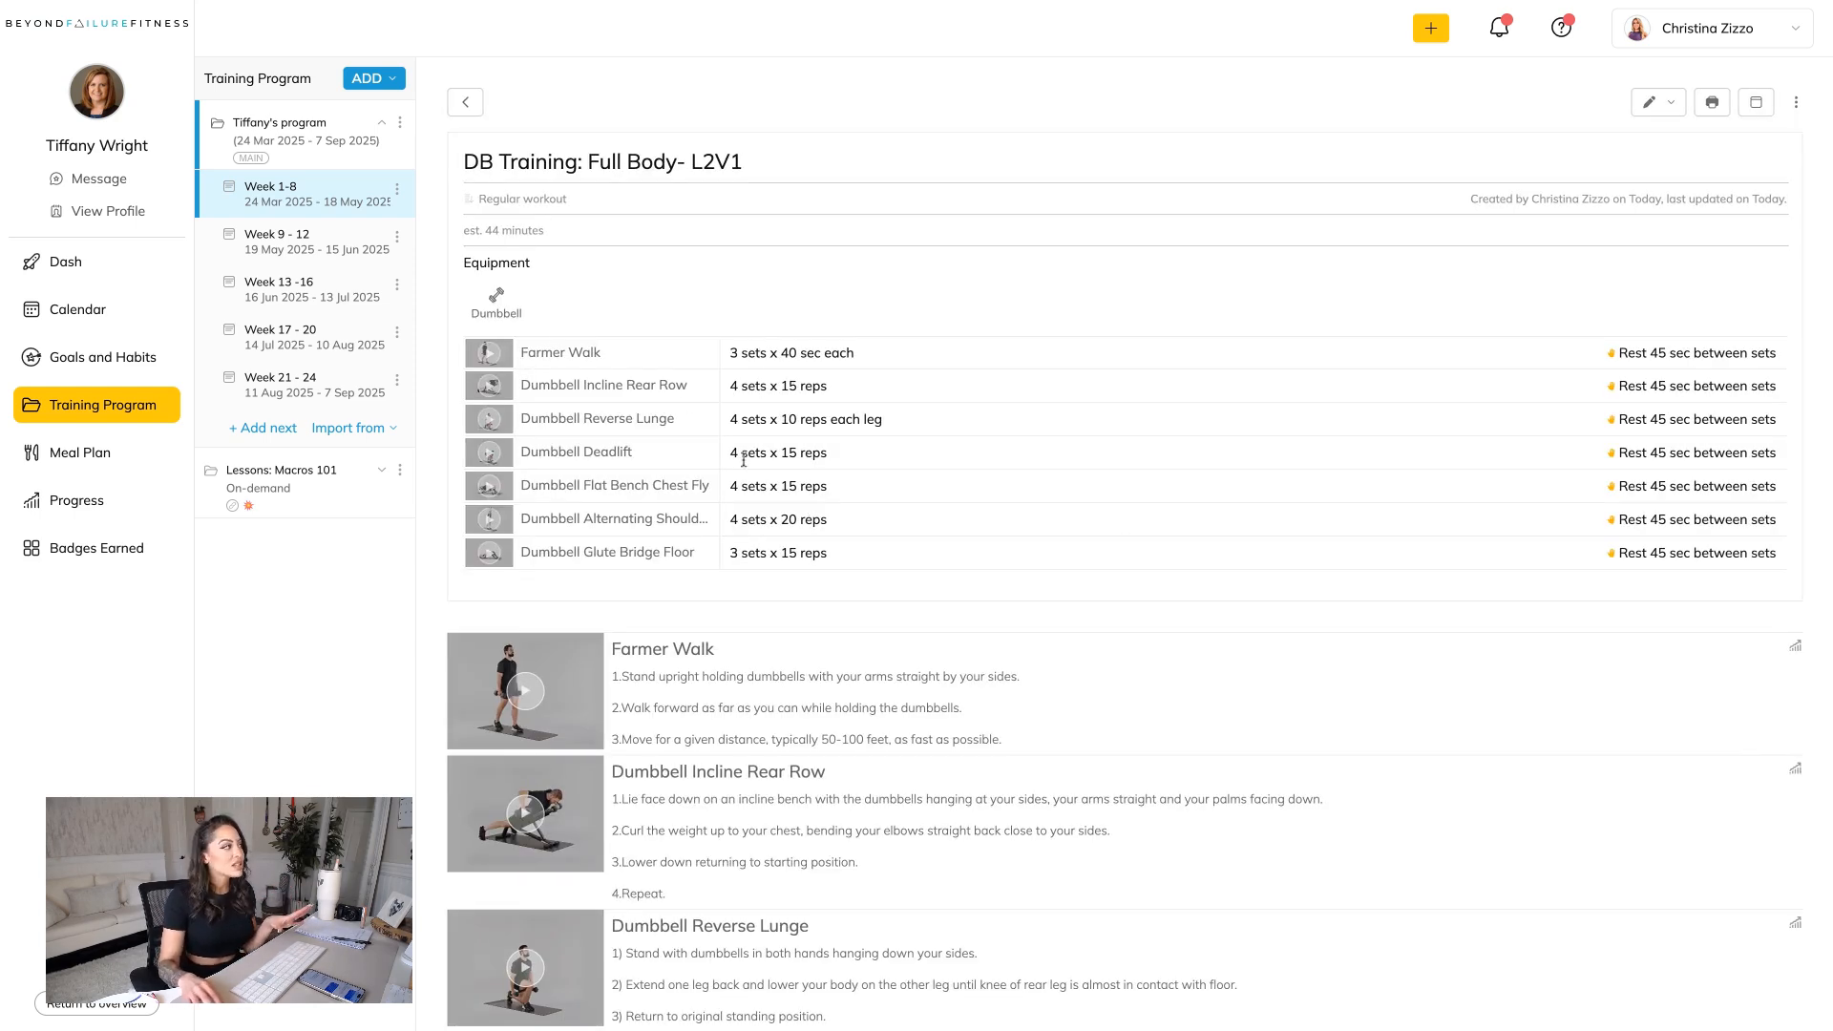
scroll(725, 367, "down", 1)
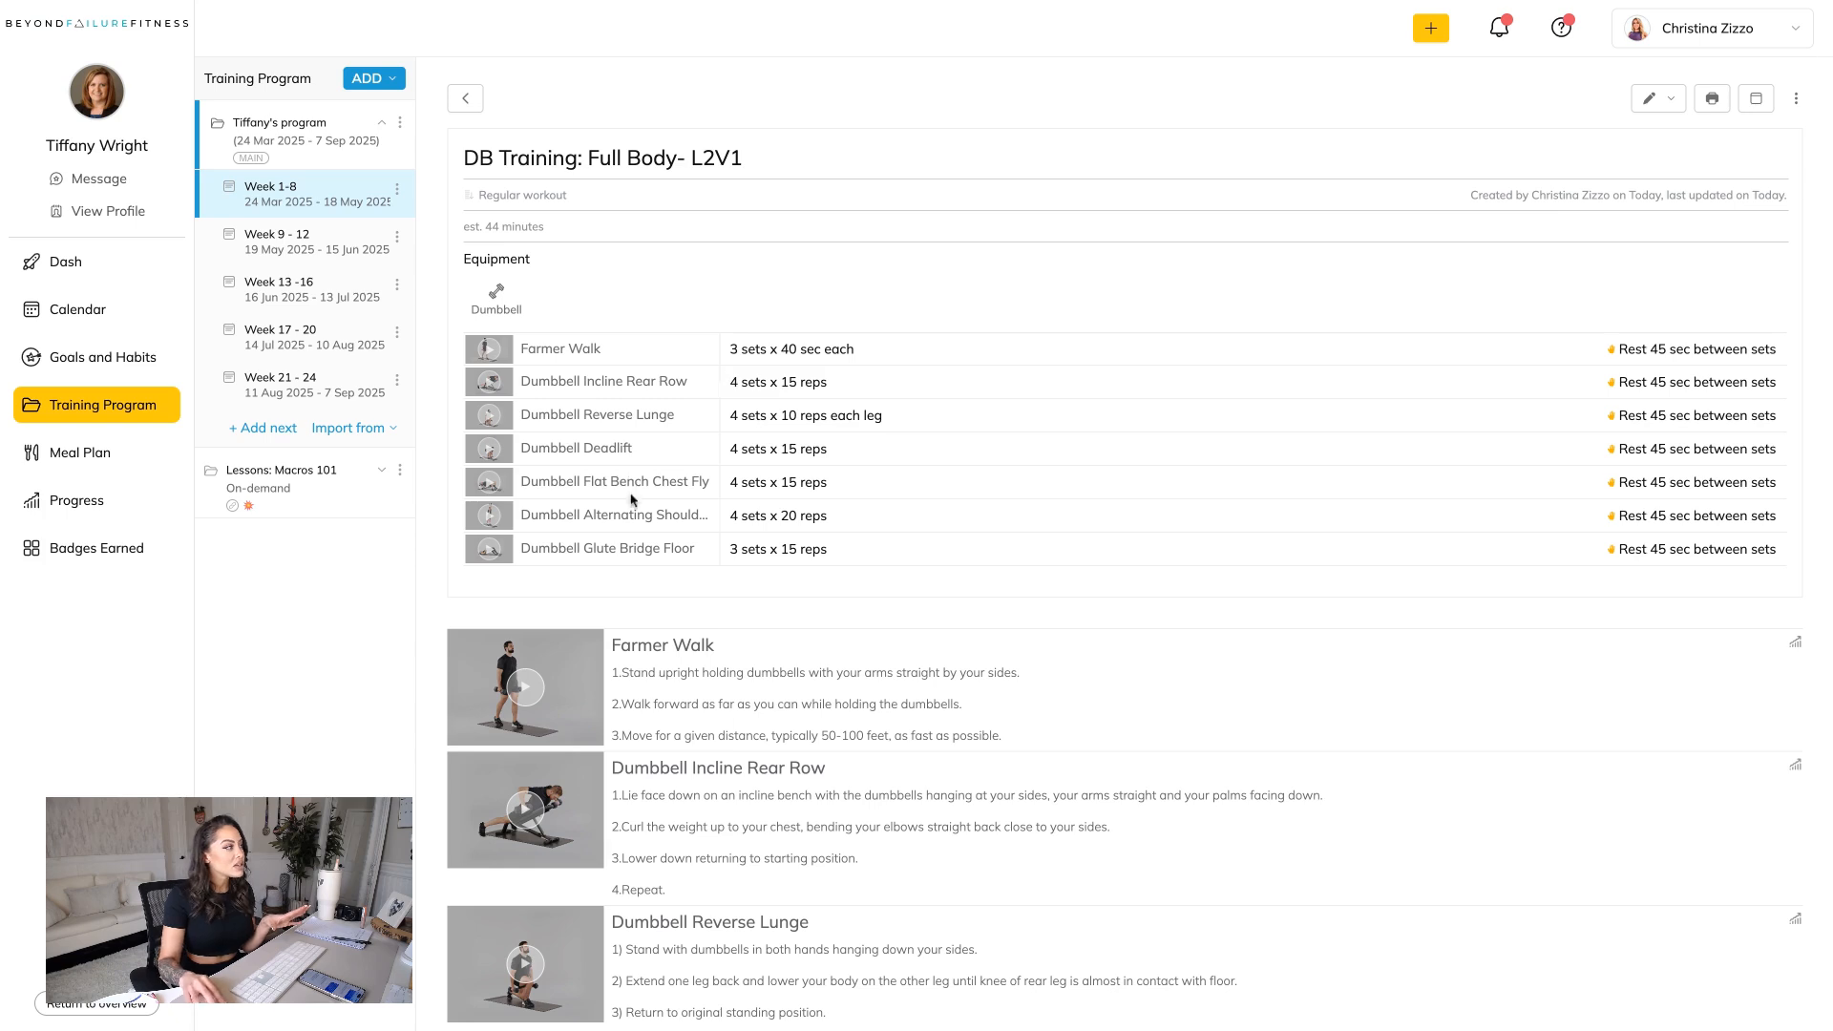
left_click(465, 98)
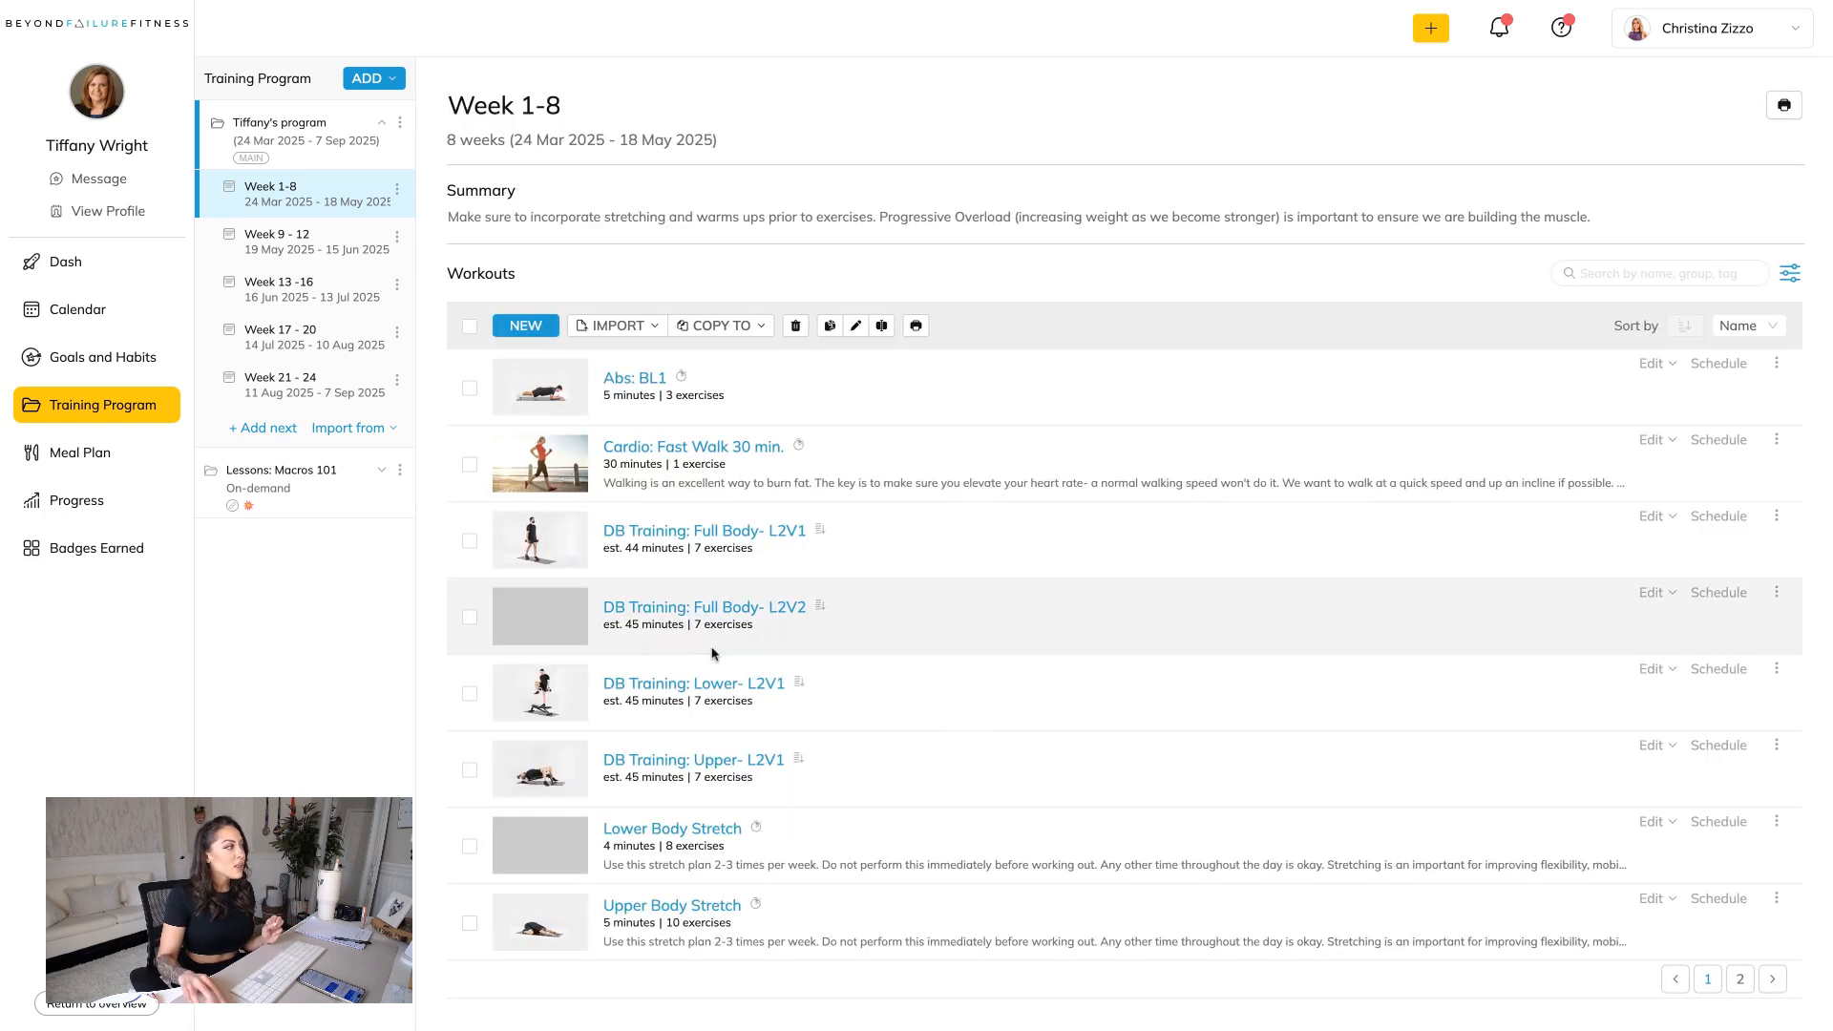
left_click(707, 623)
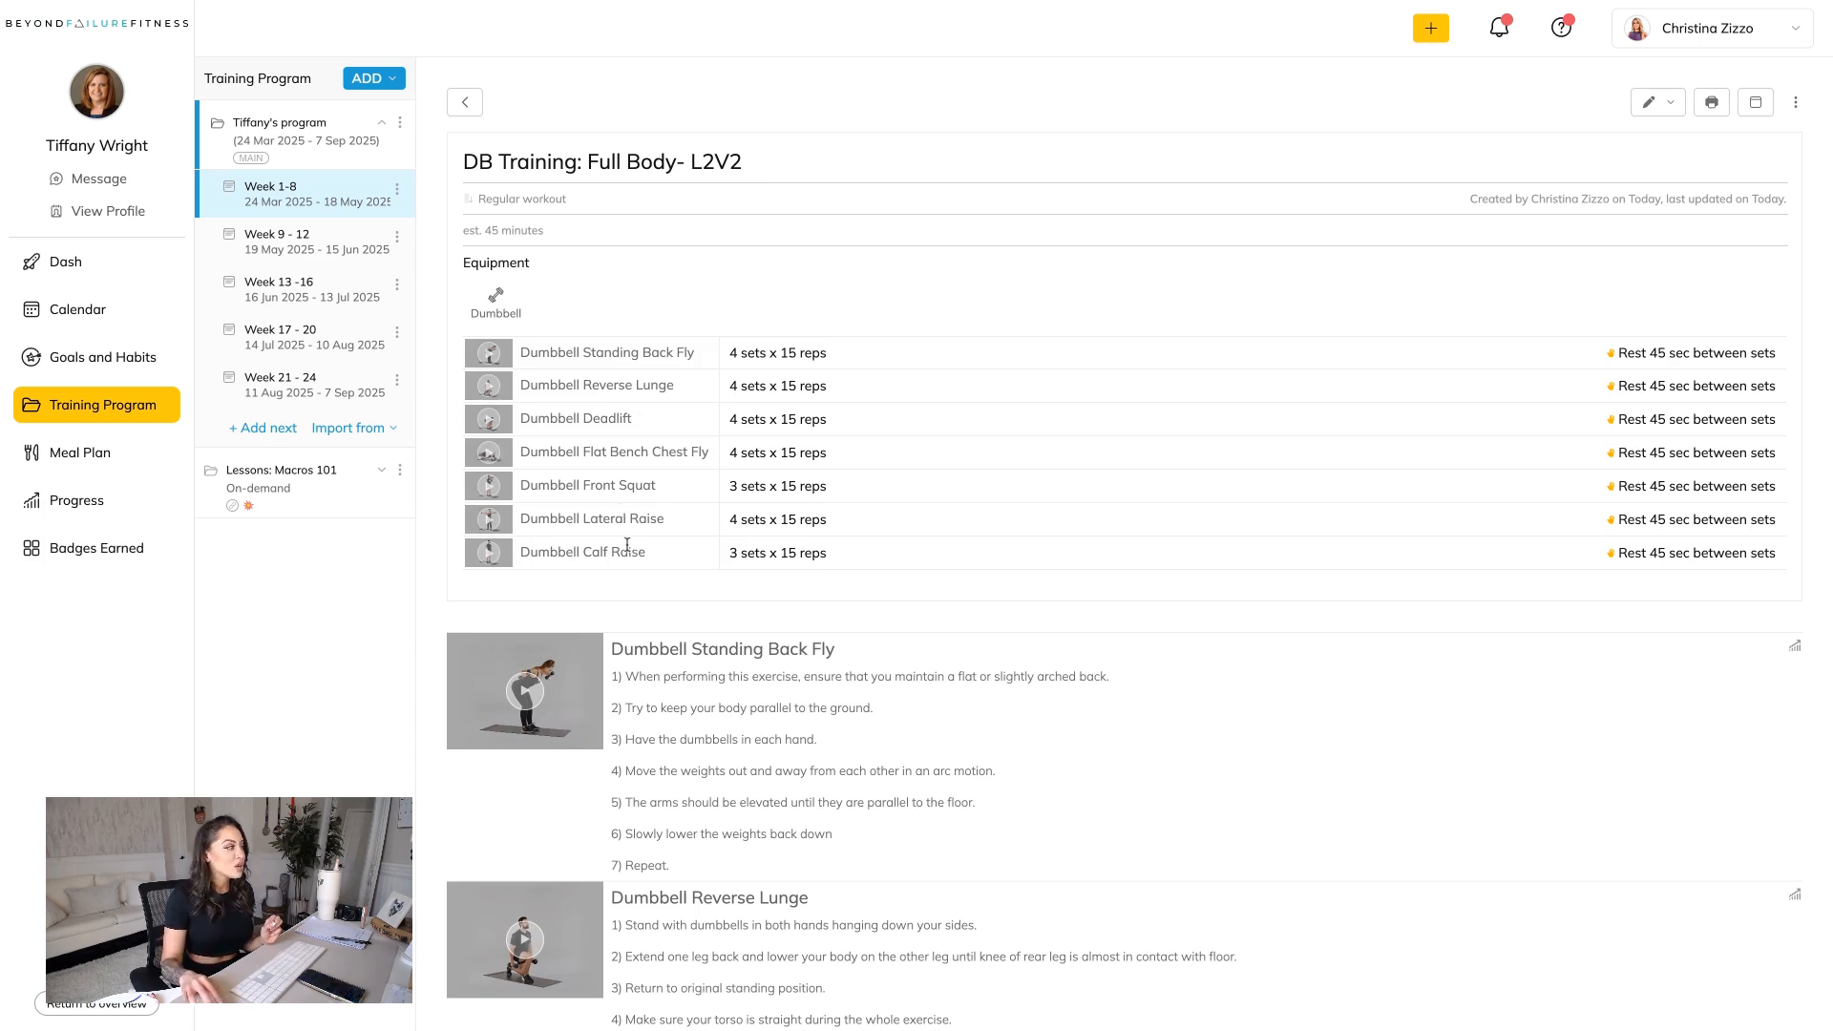
left_click(465, 102)
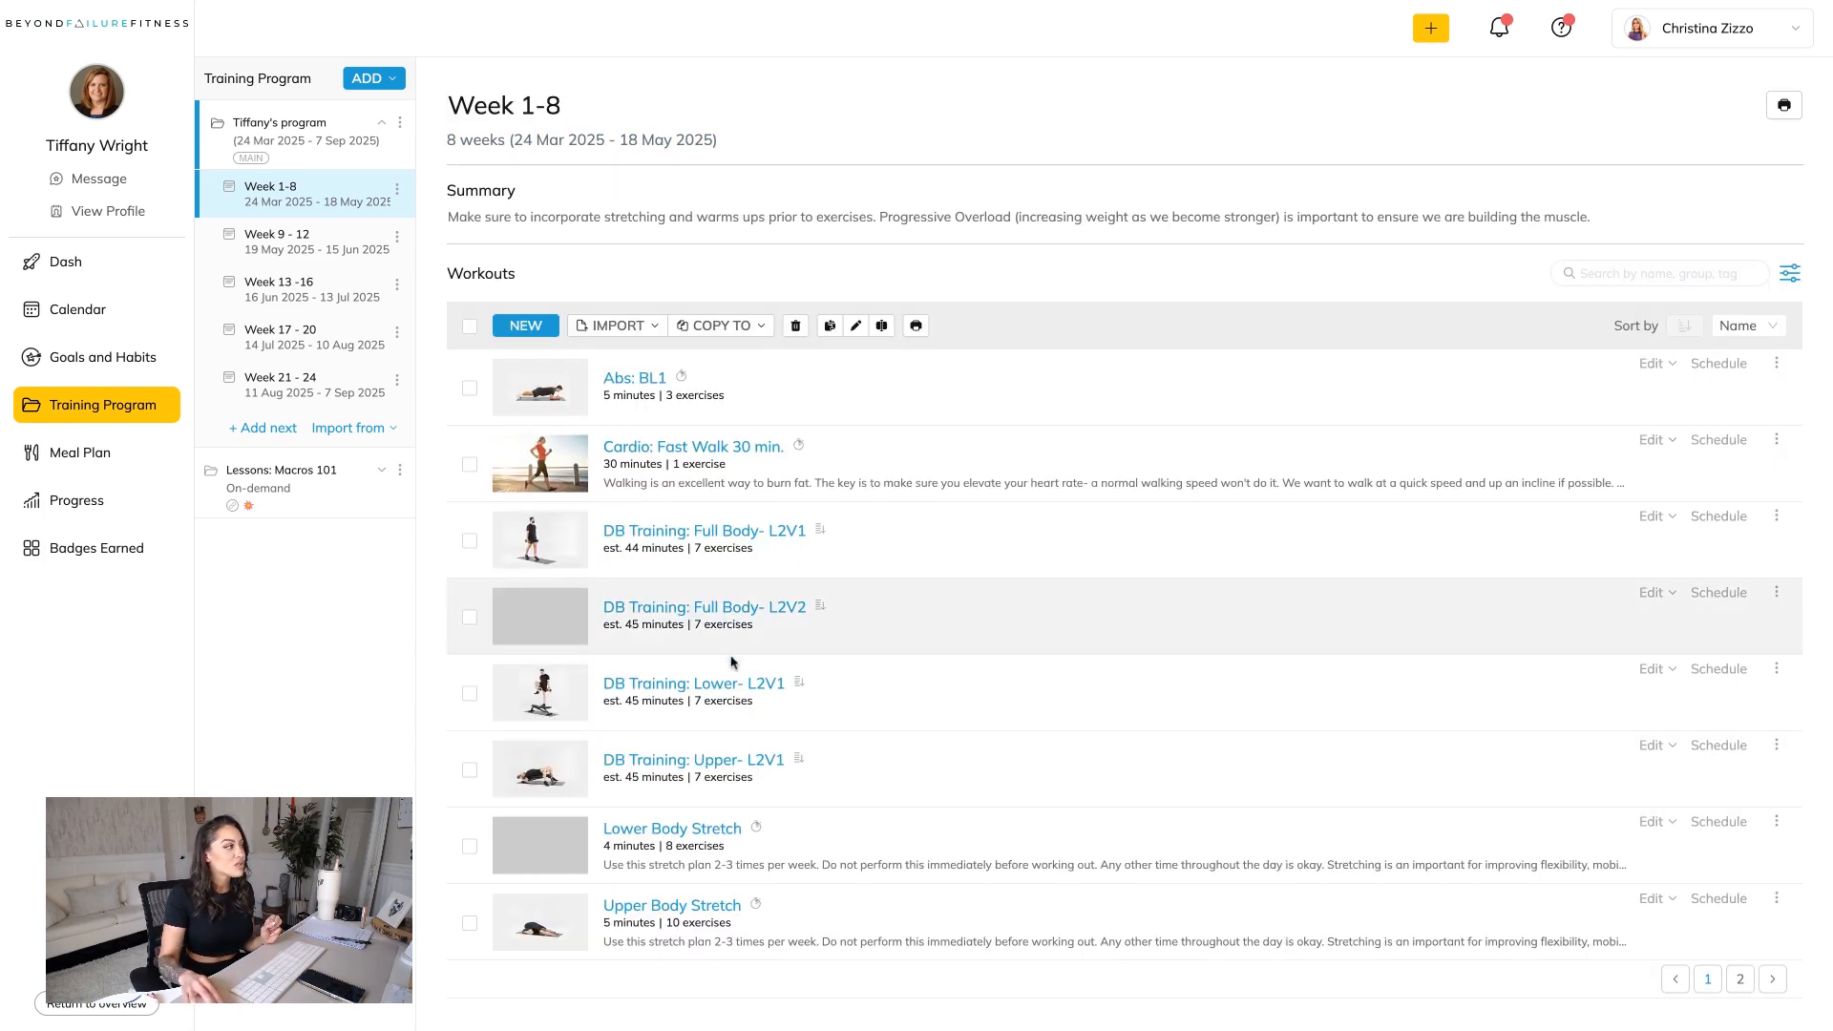
left_click(724, 690)
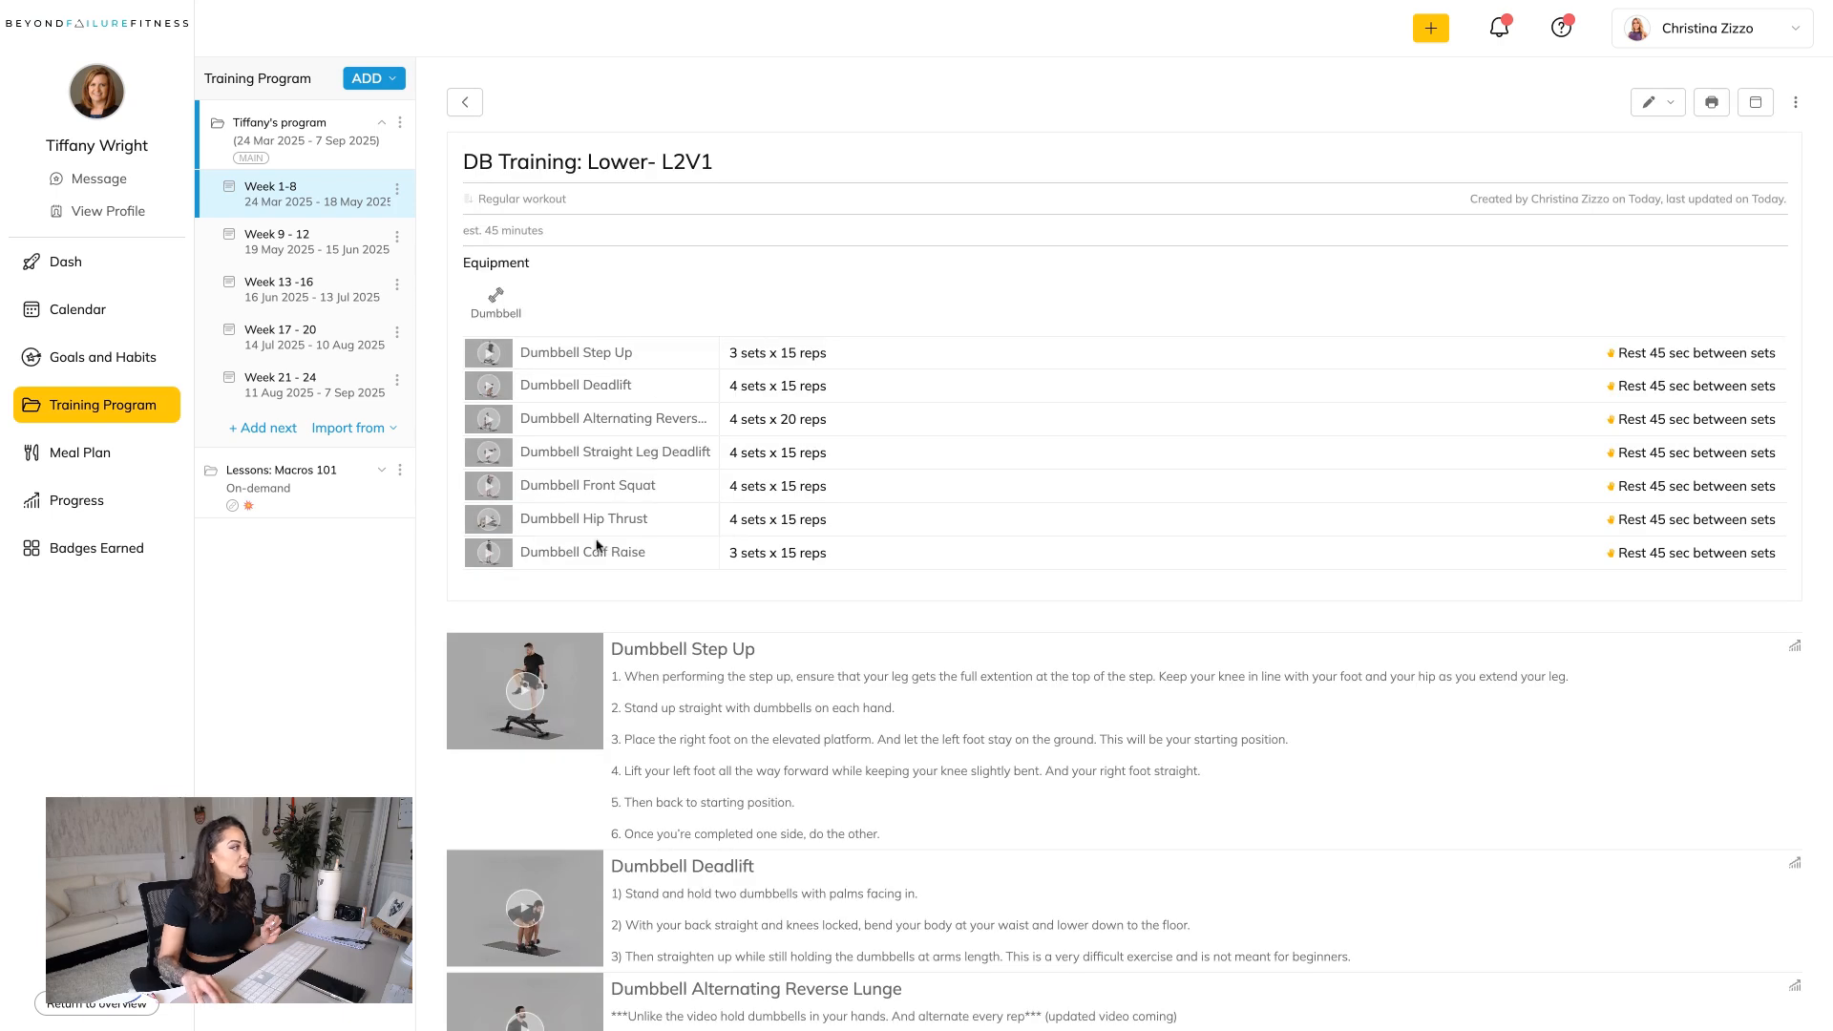
left_click(469, 109)
left_click(671, 765)
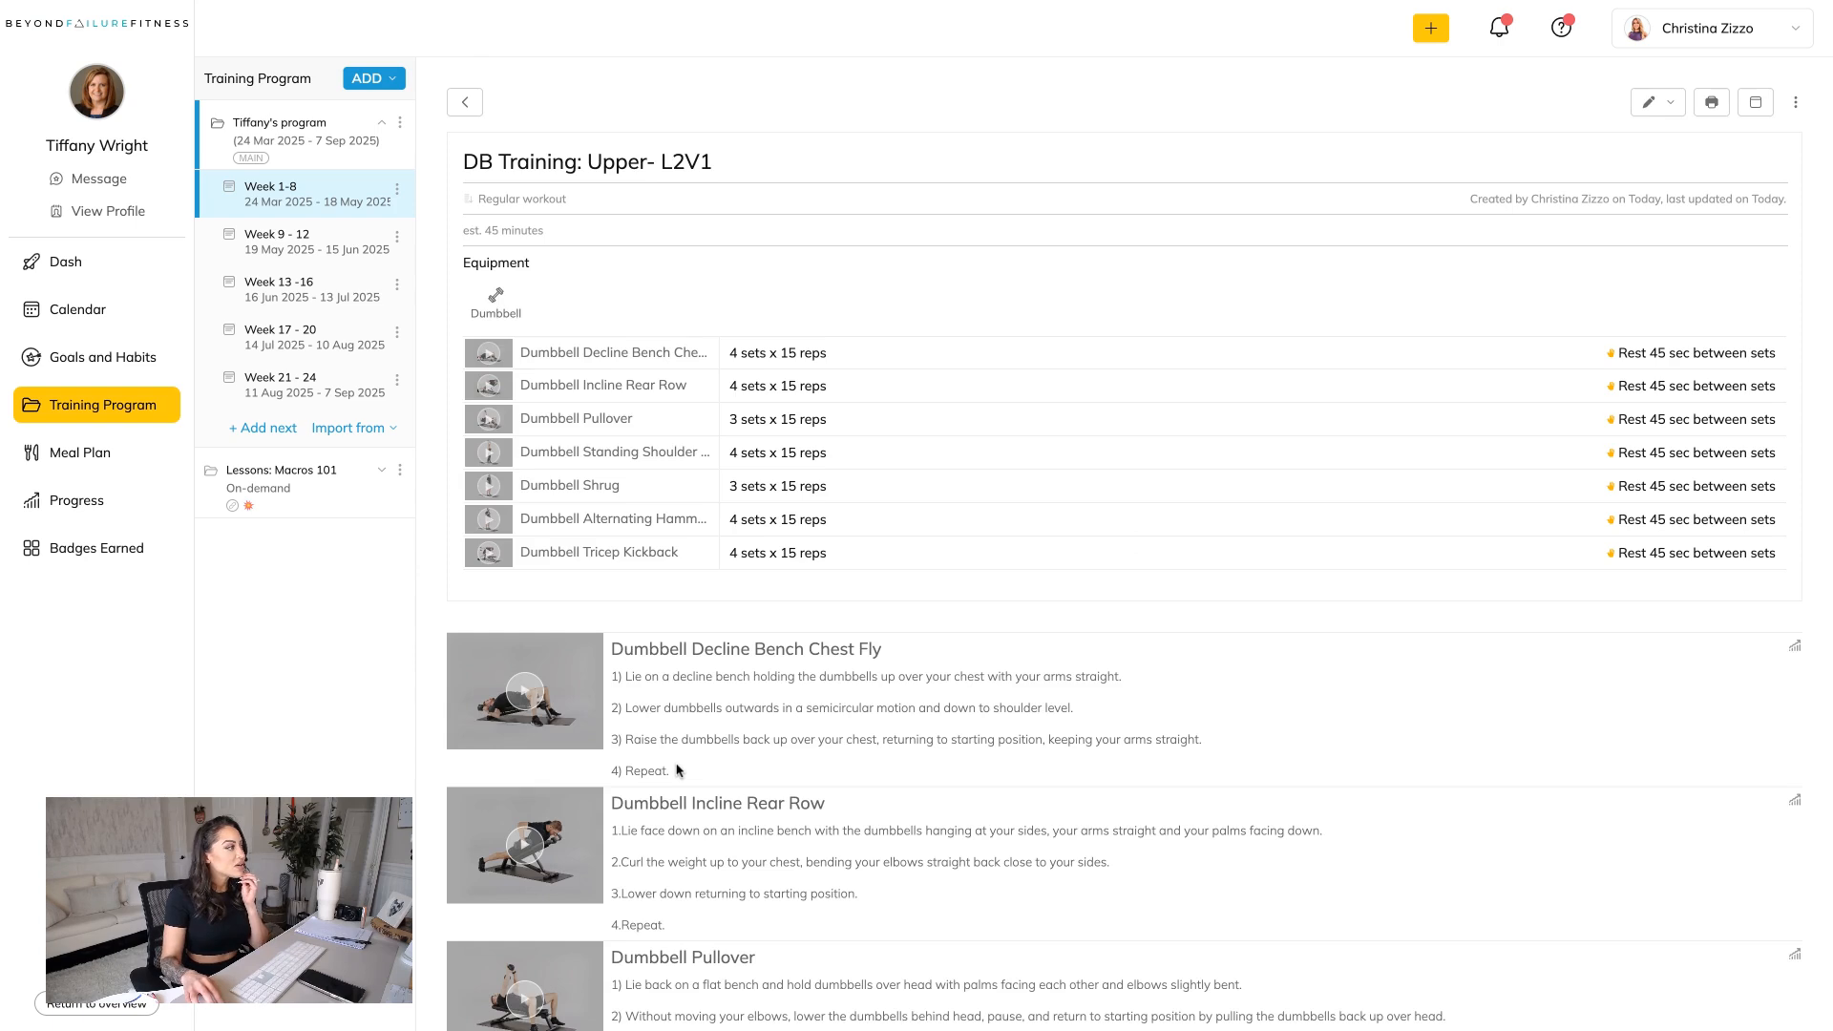
left_click(465, 102)
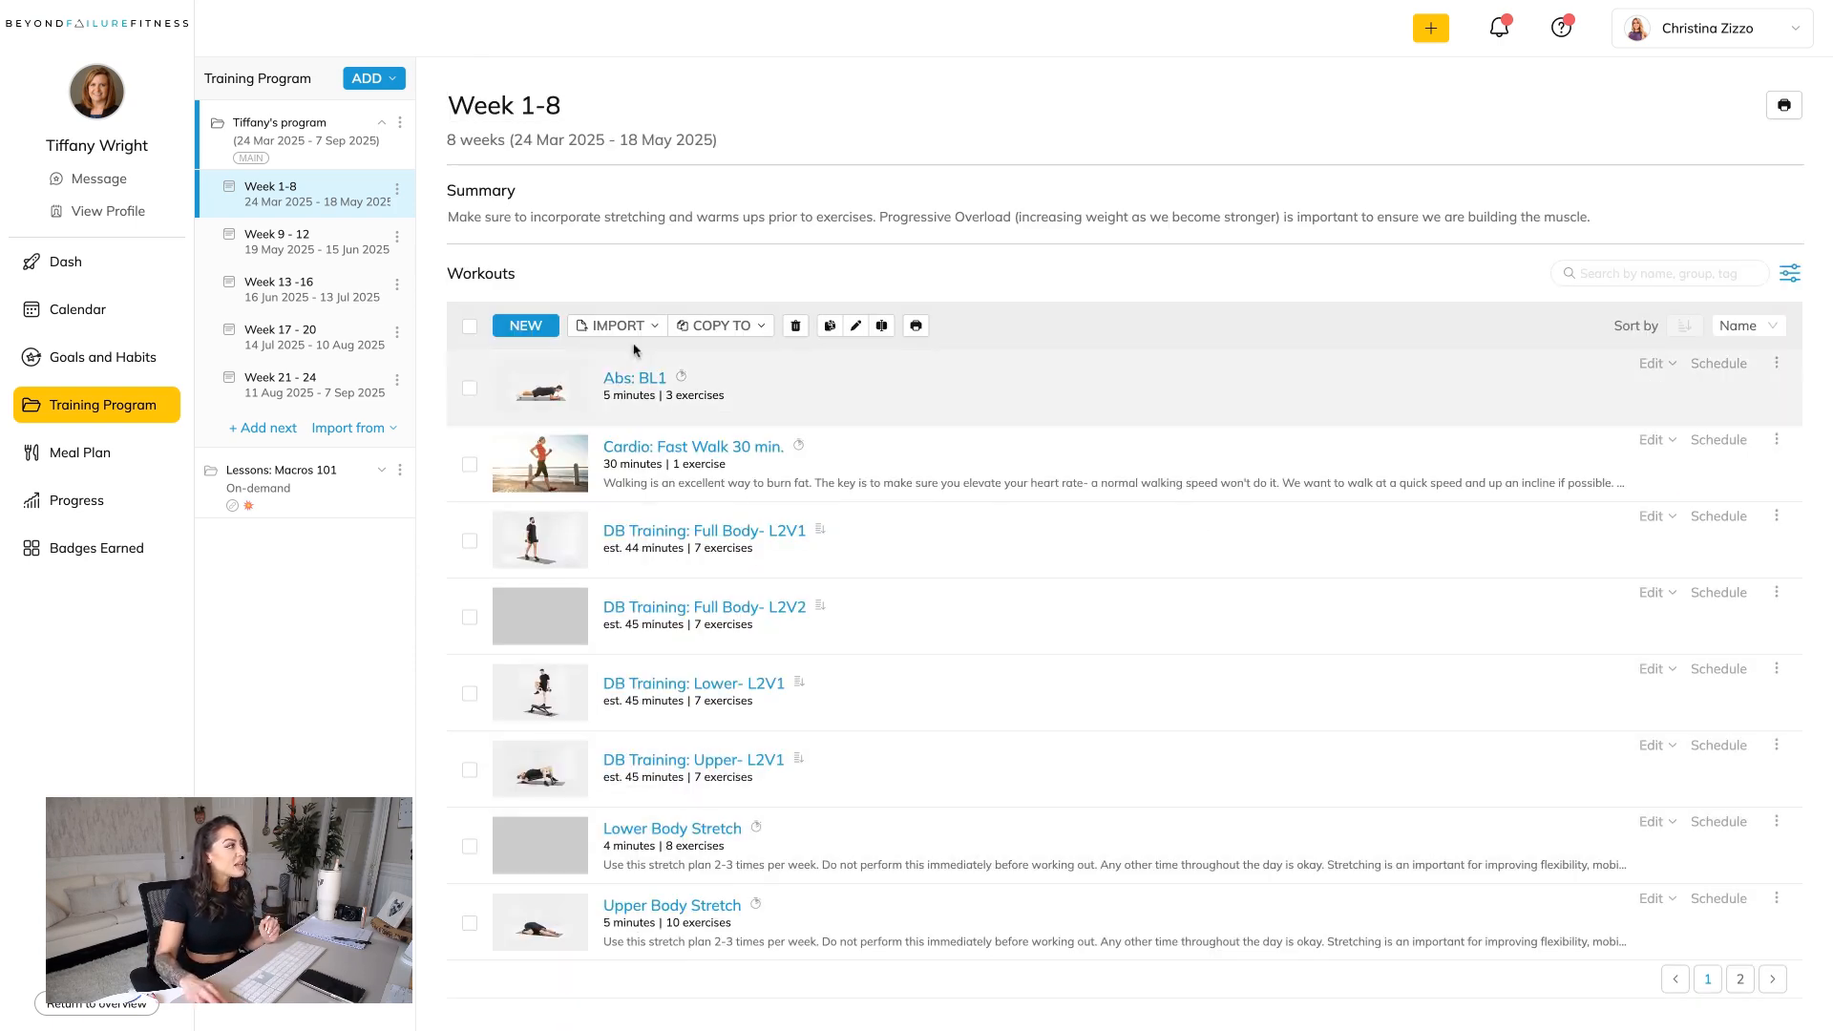
Display the client's program on their calendar, check the schedule from March through May 2025, and return to the training program.
left_click(91, 308)
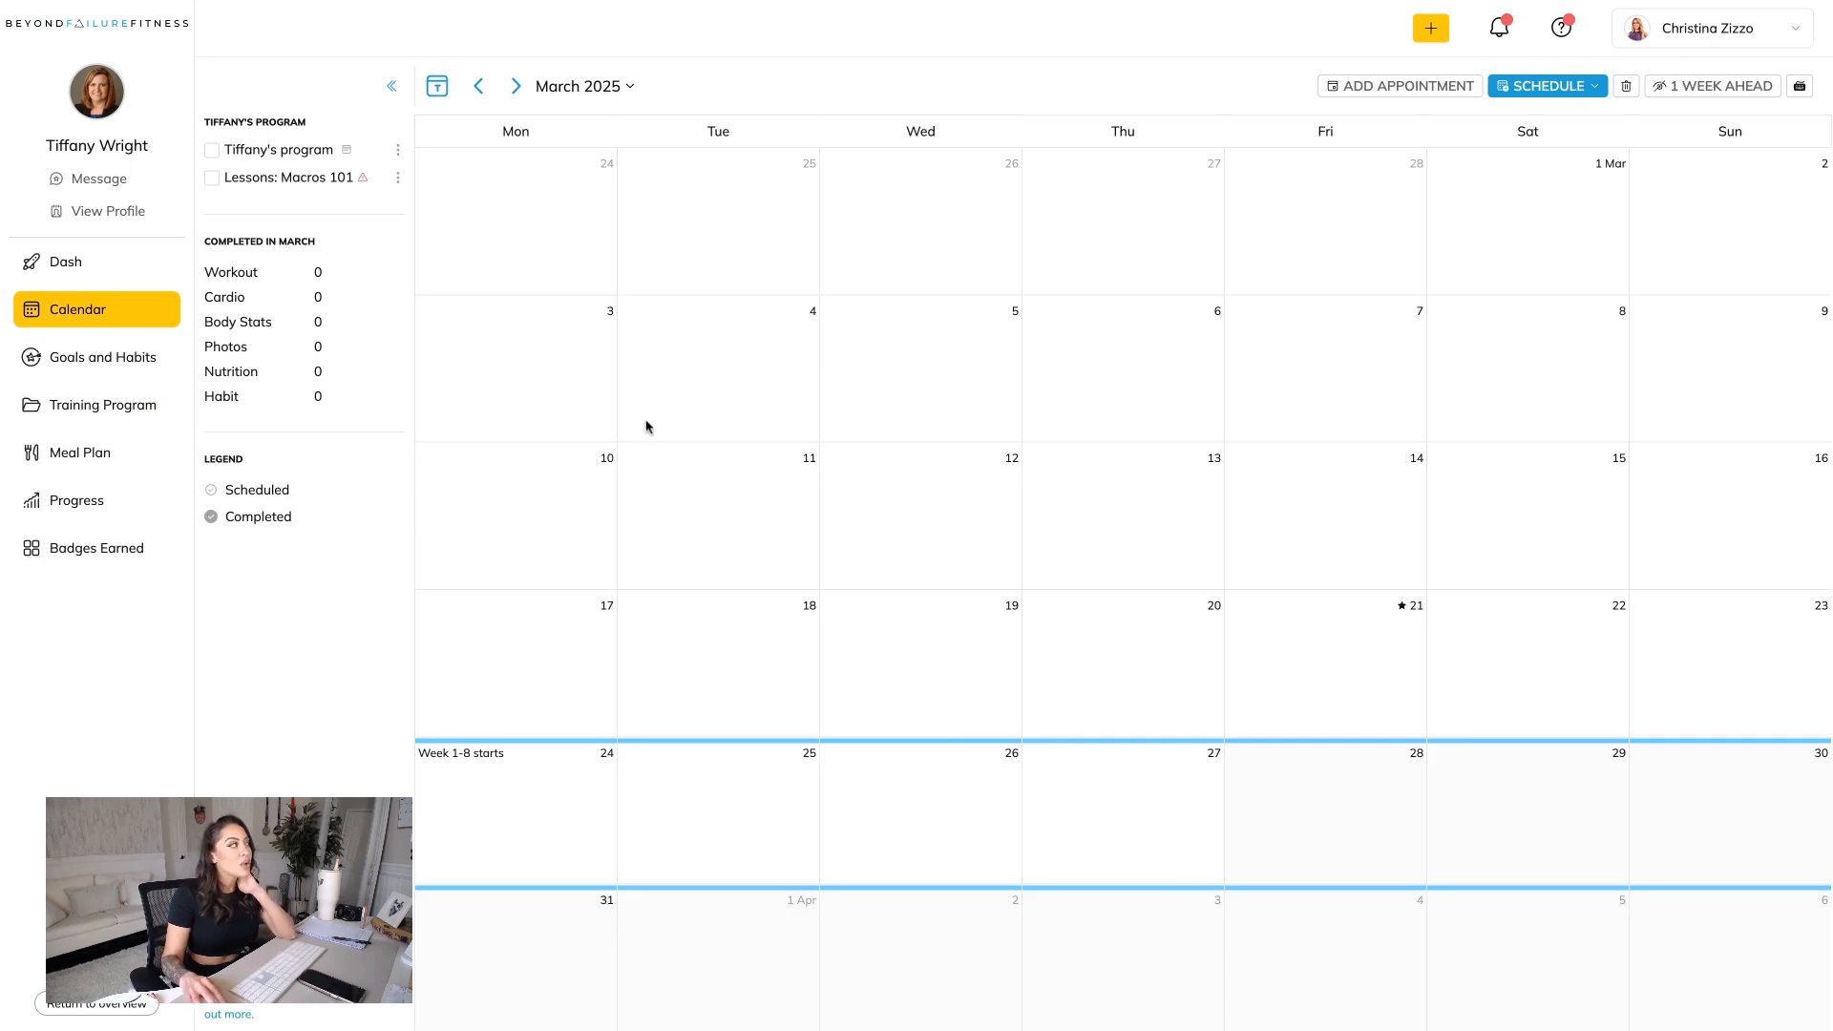
left_click(213, 153)
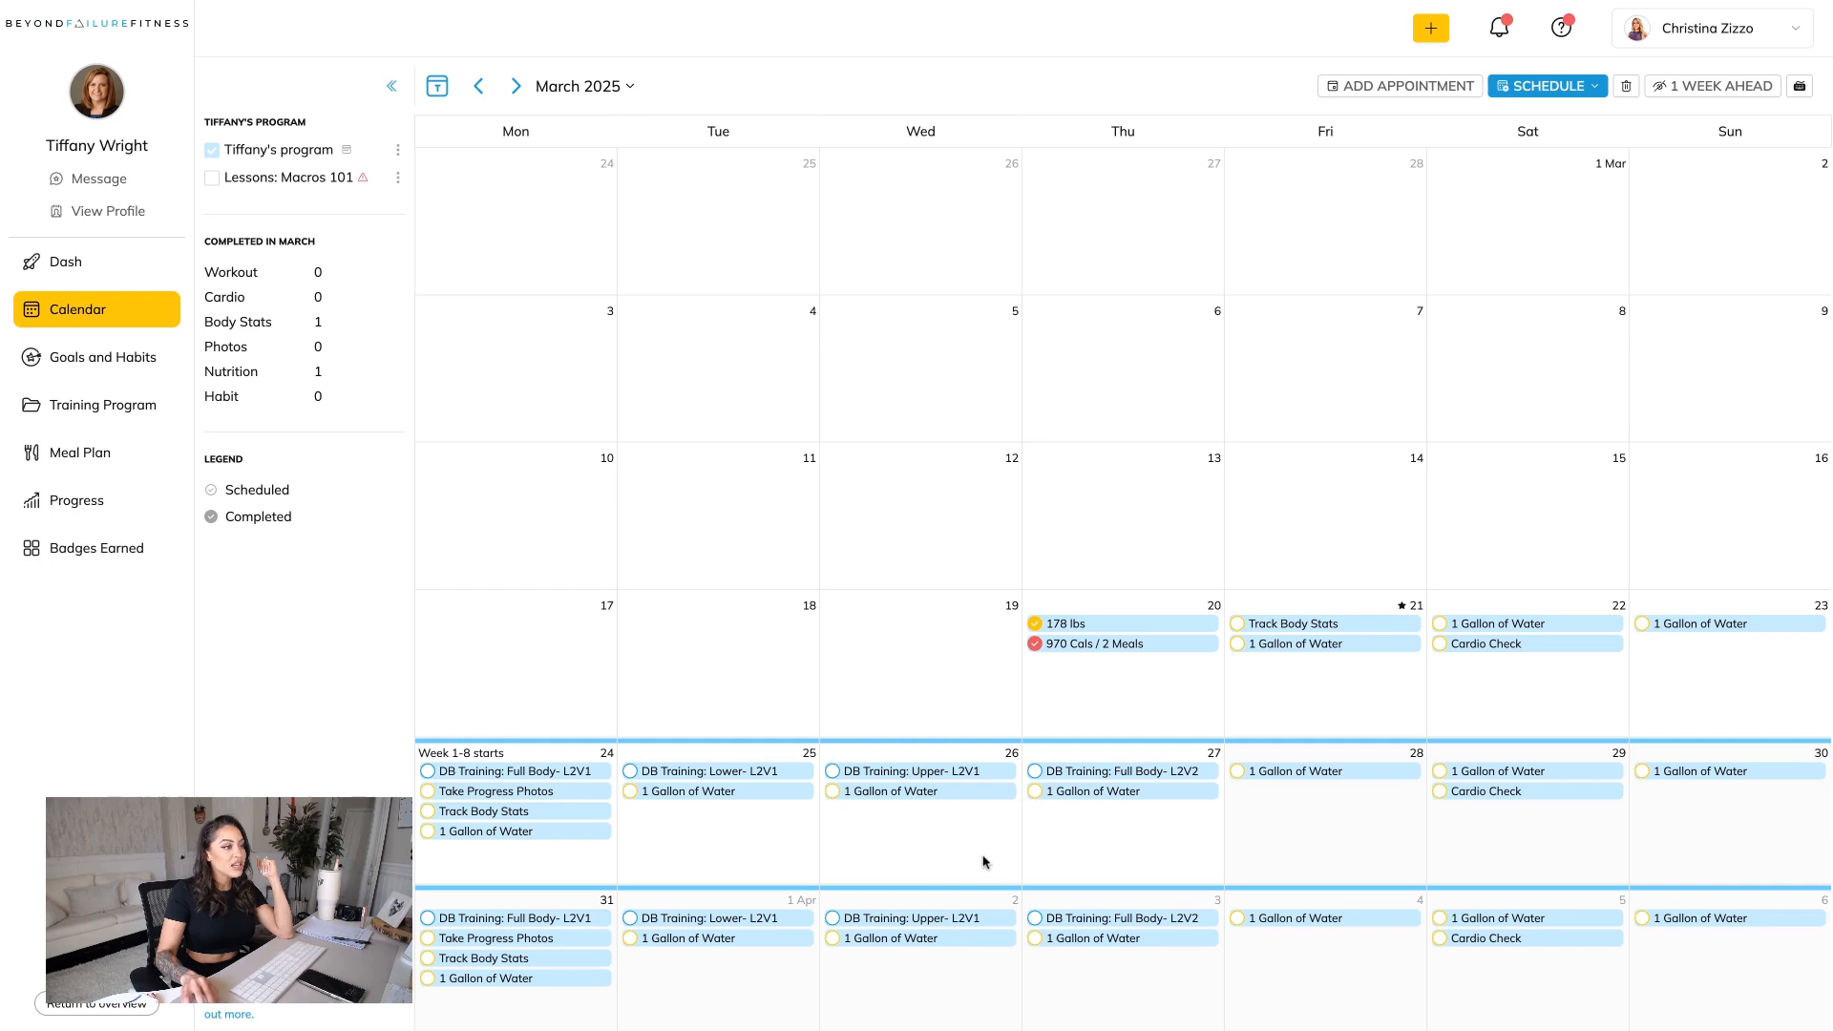
left_click(515, 86)
left_click(515, 86)
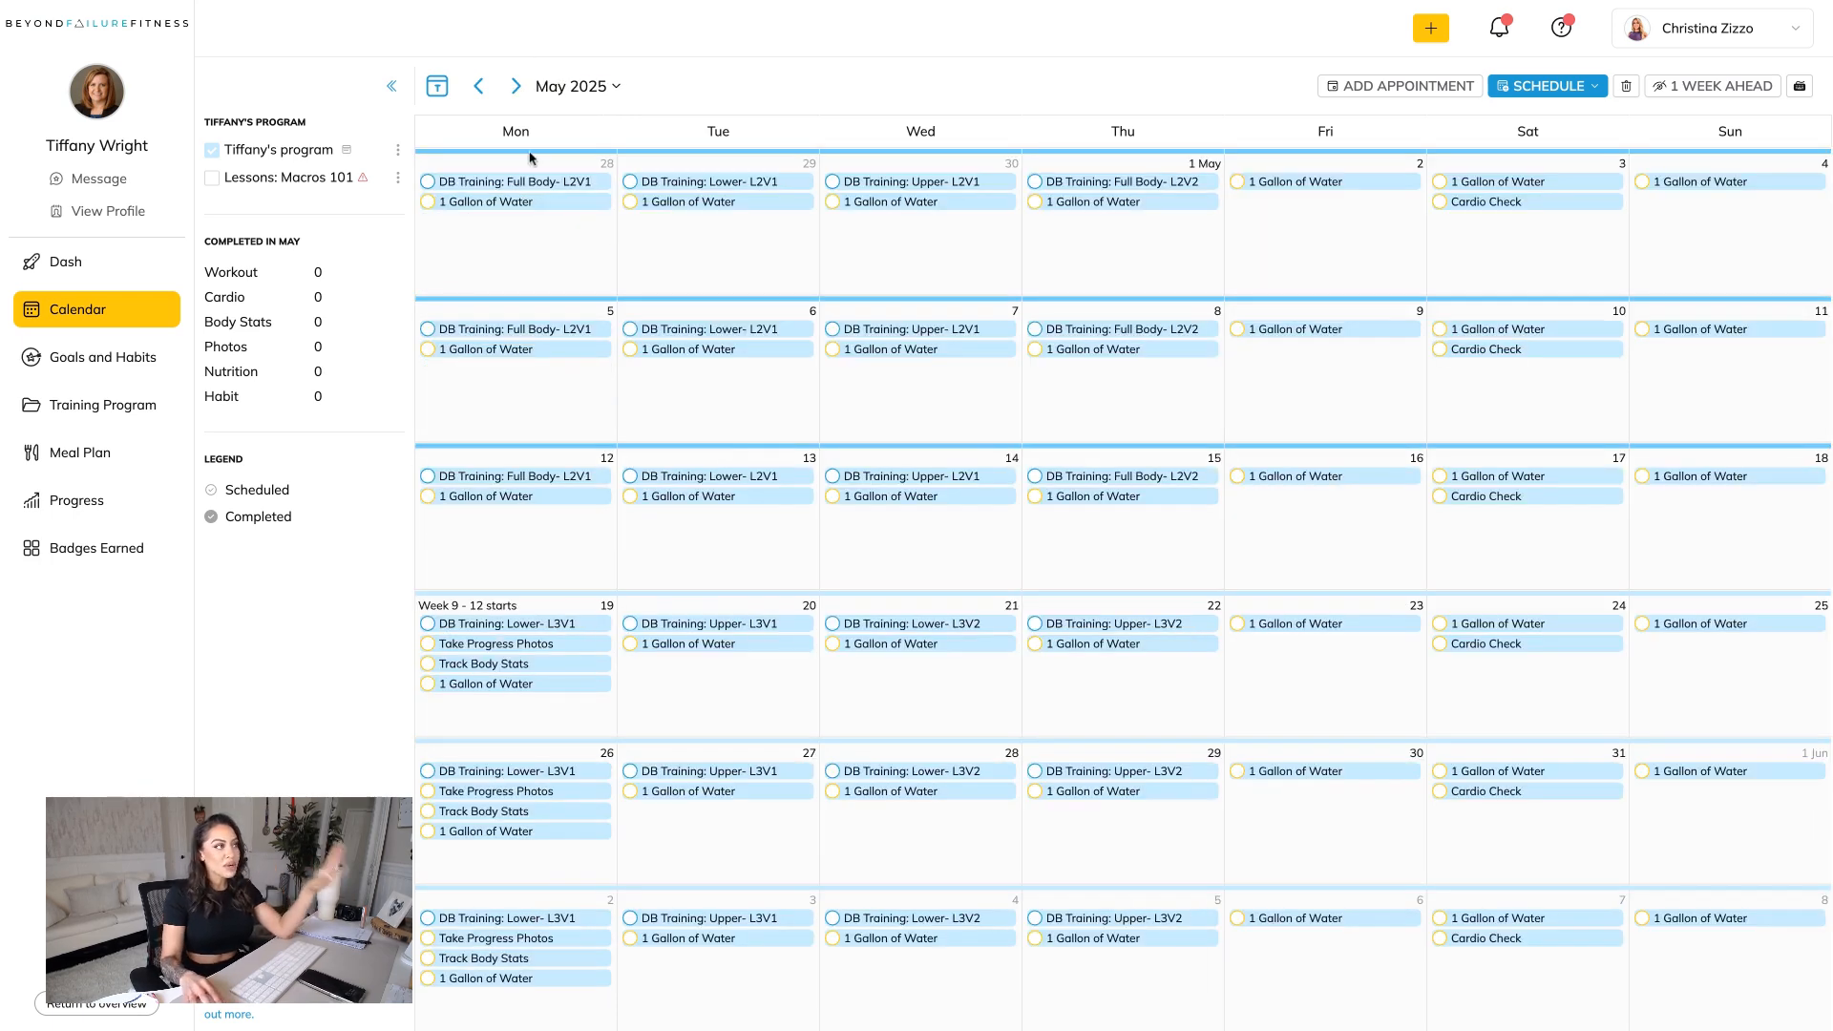
left_click(91, 410)
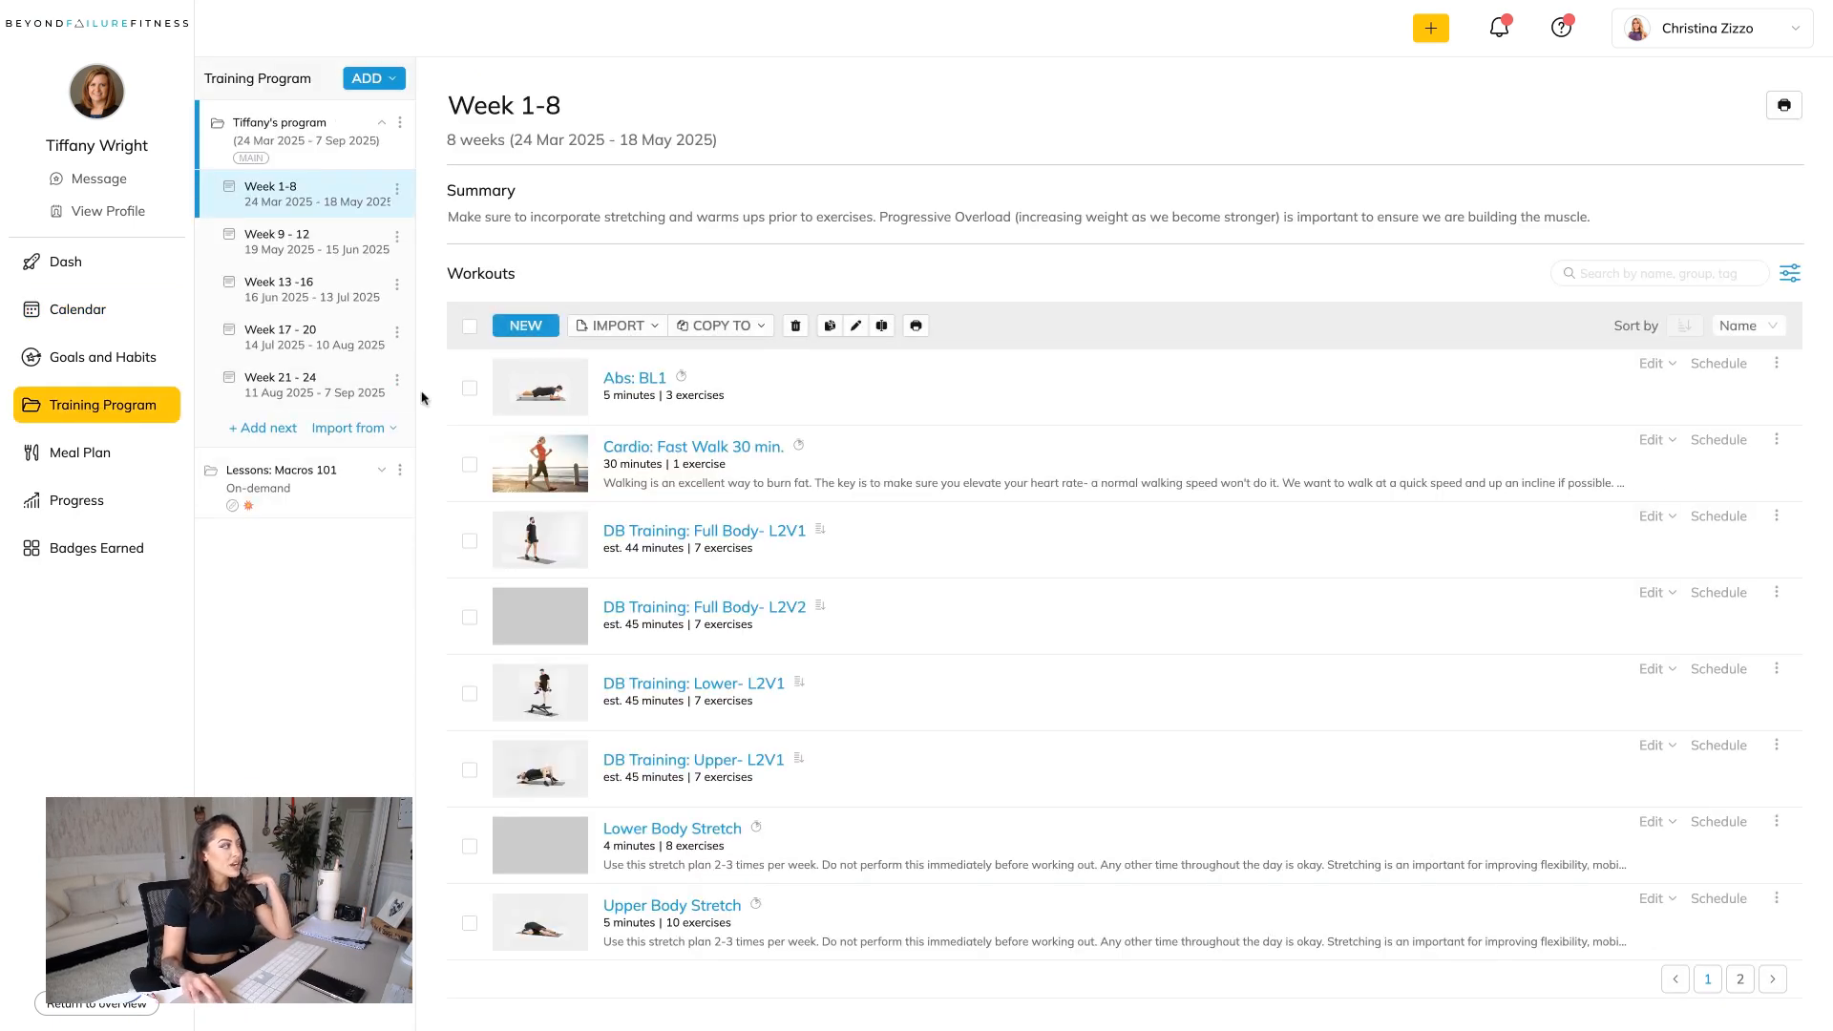
Add the line "Abs: Perform 1-2x a week- preferably on rest days or post training." to the Week 1-8 summary.
left_click(546, 235)
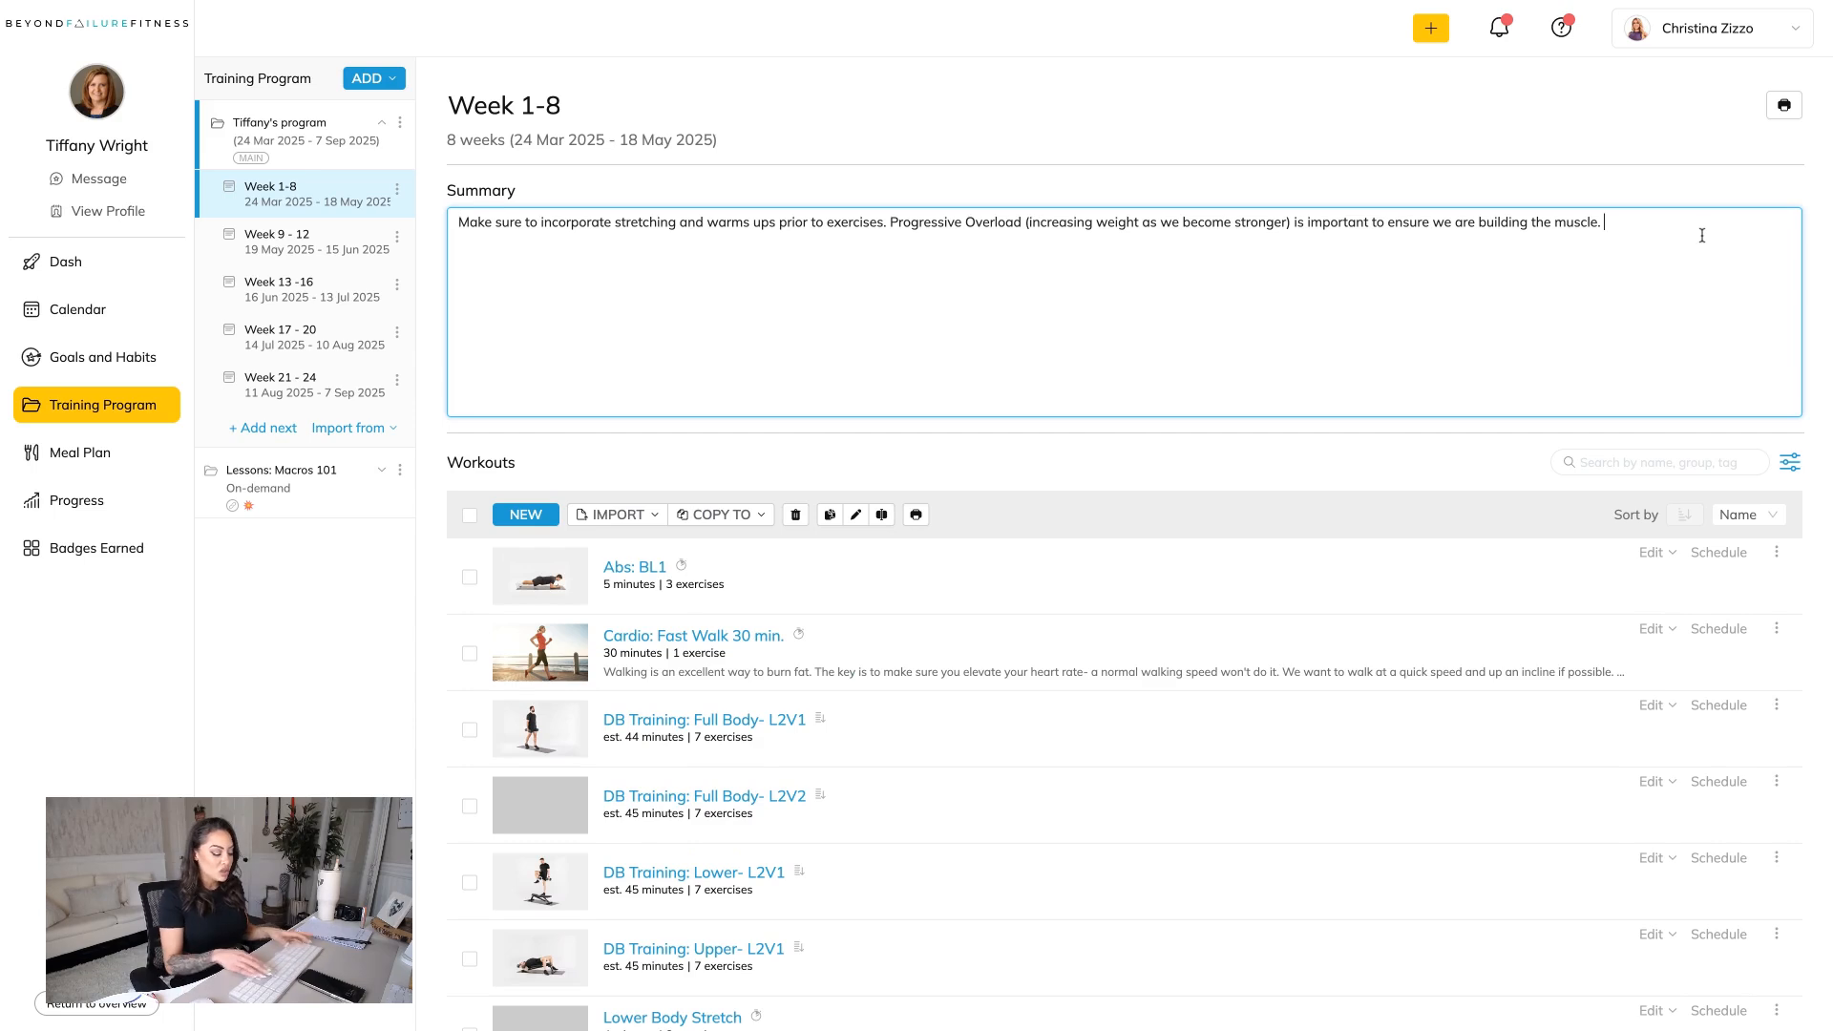
type("Abs: Per")
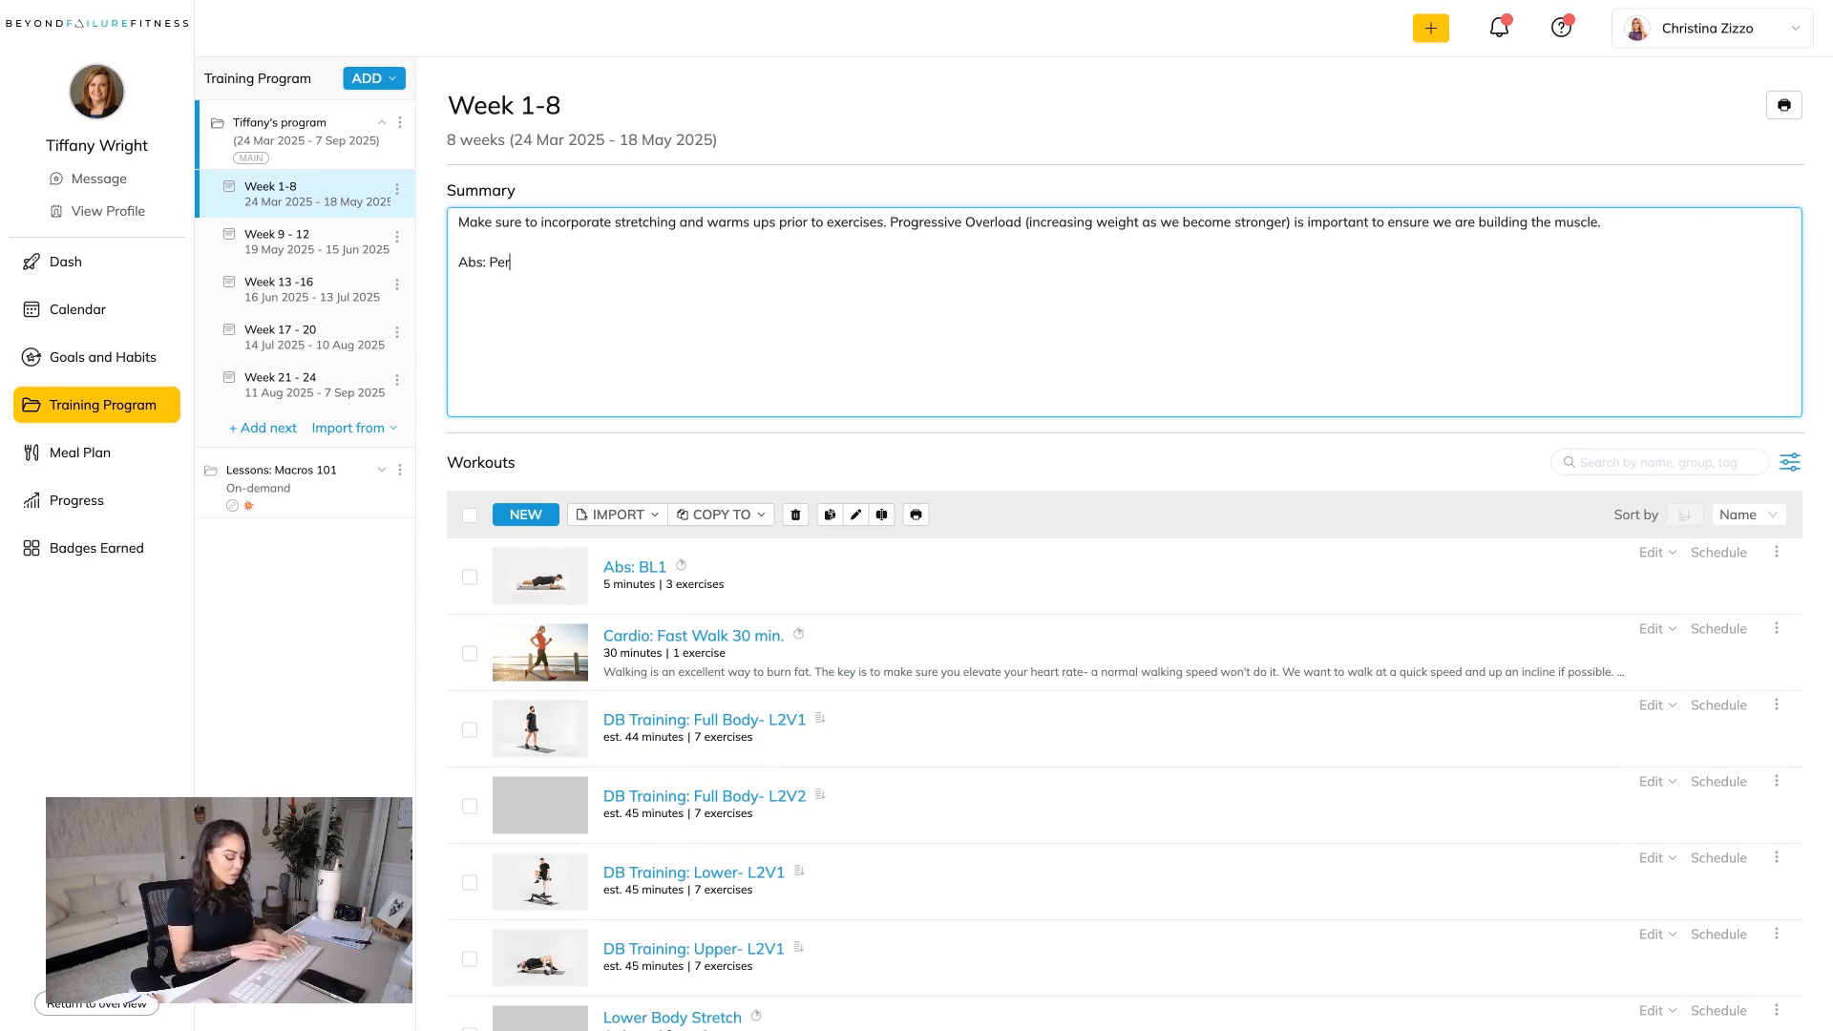
type("form 1-2x a")
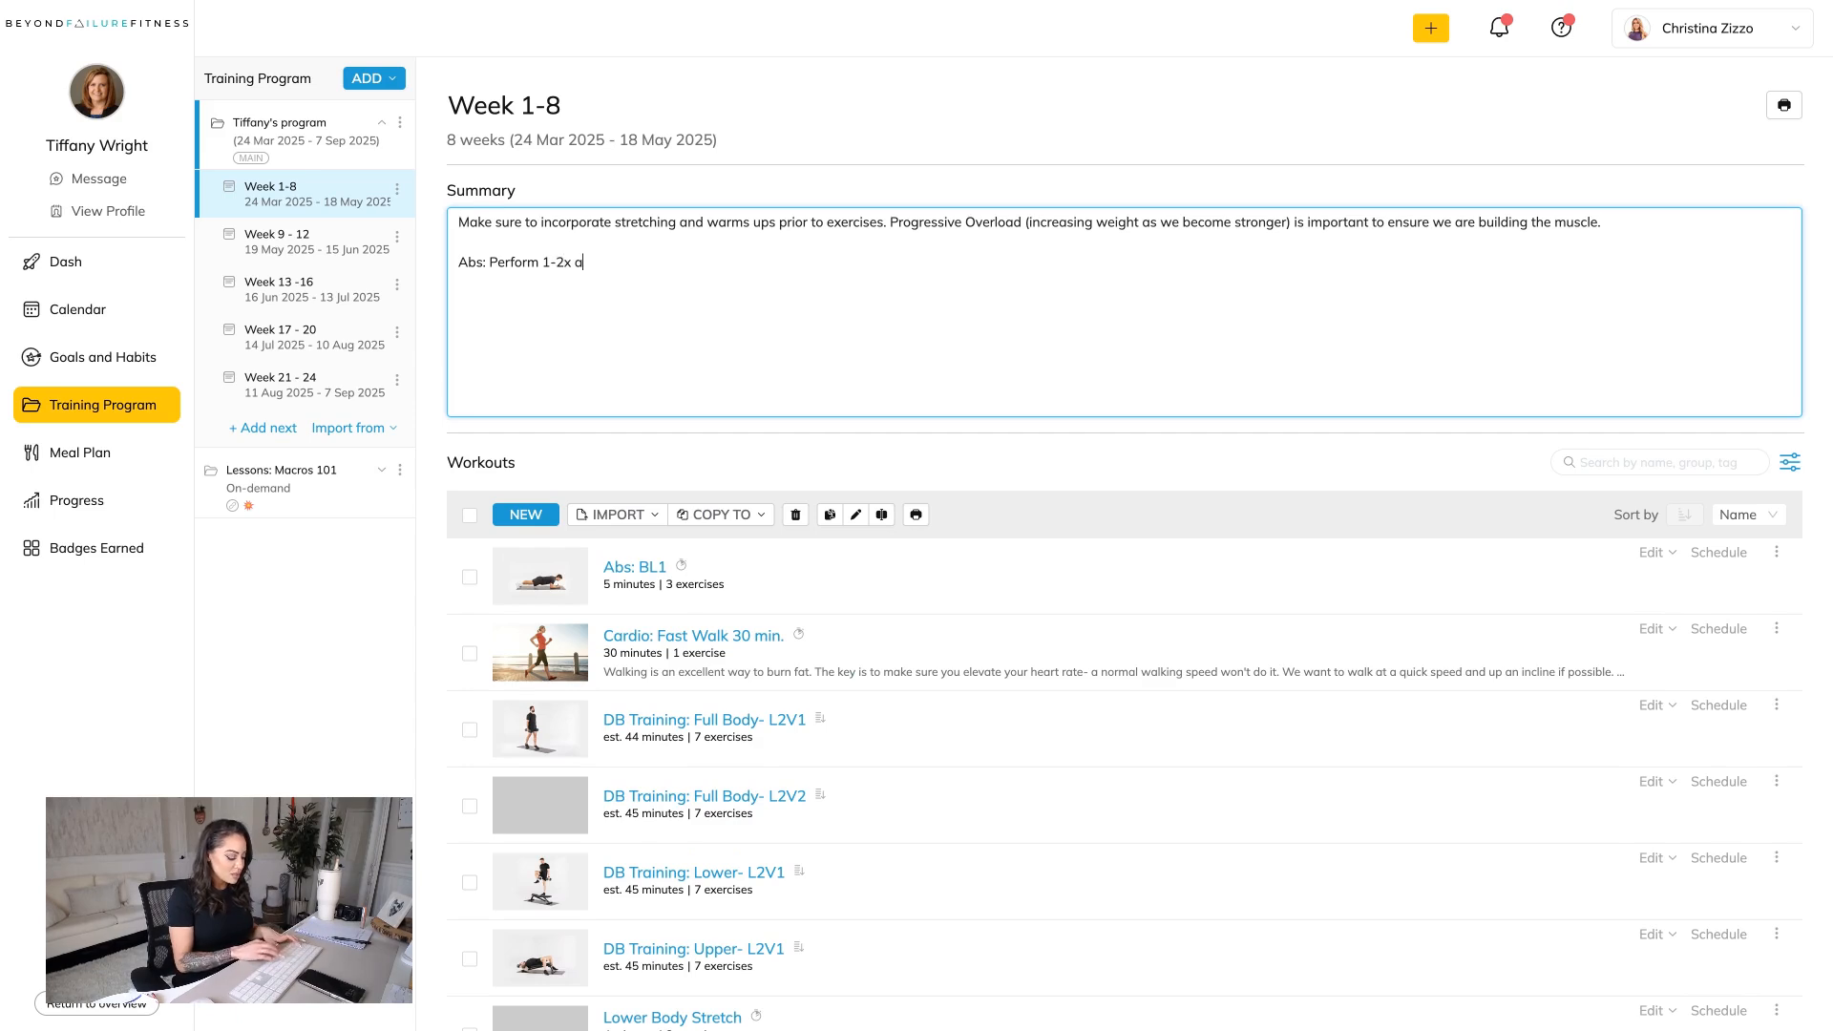
type(" week- pre")
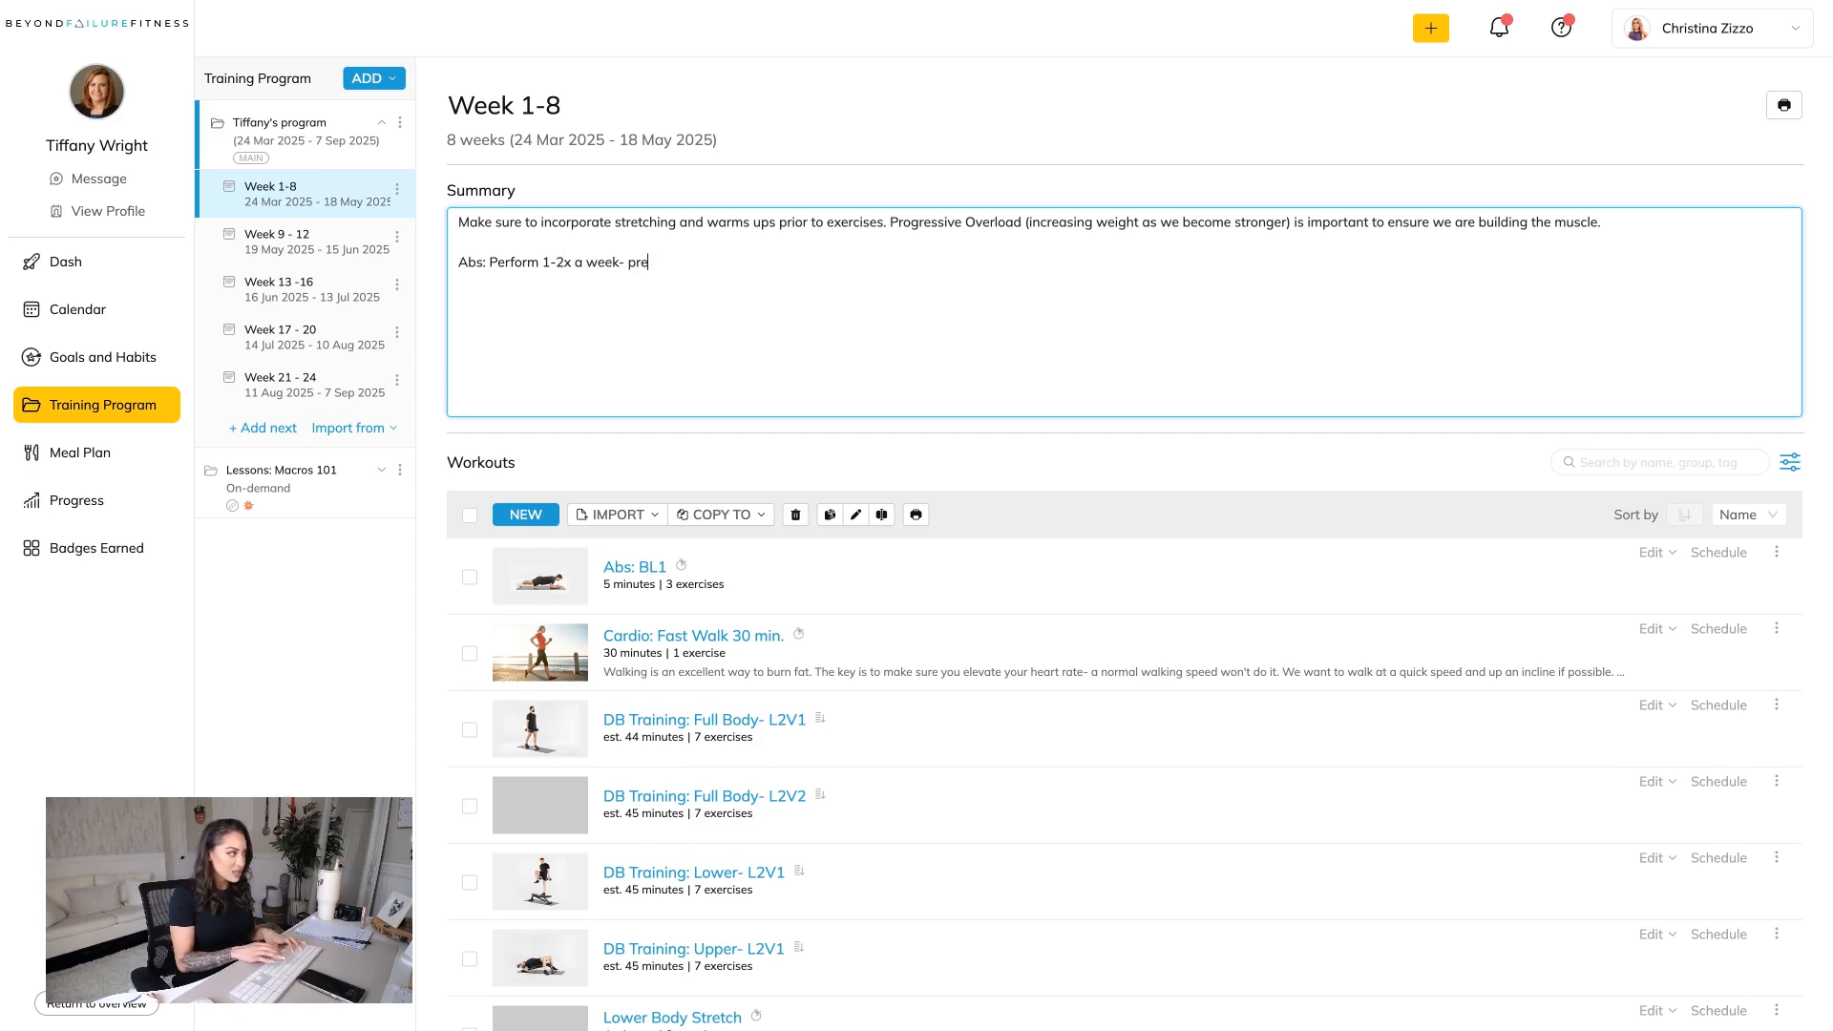
type("ferably on  rest days or post training.")
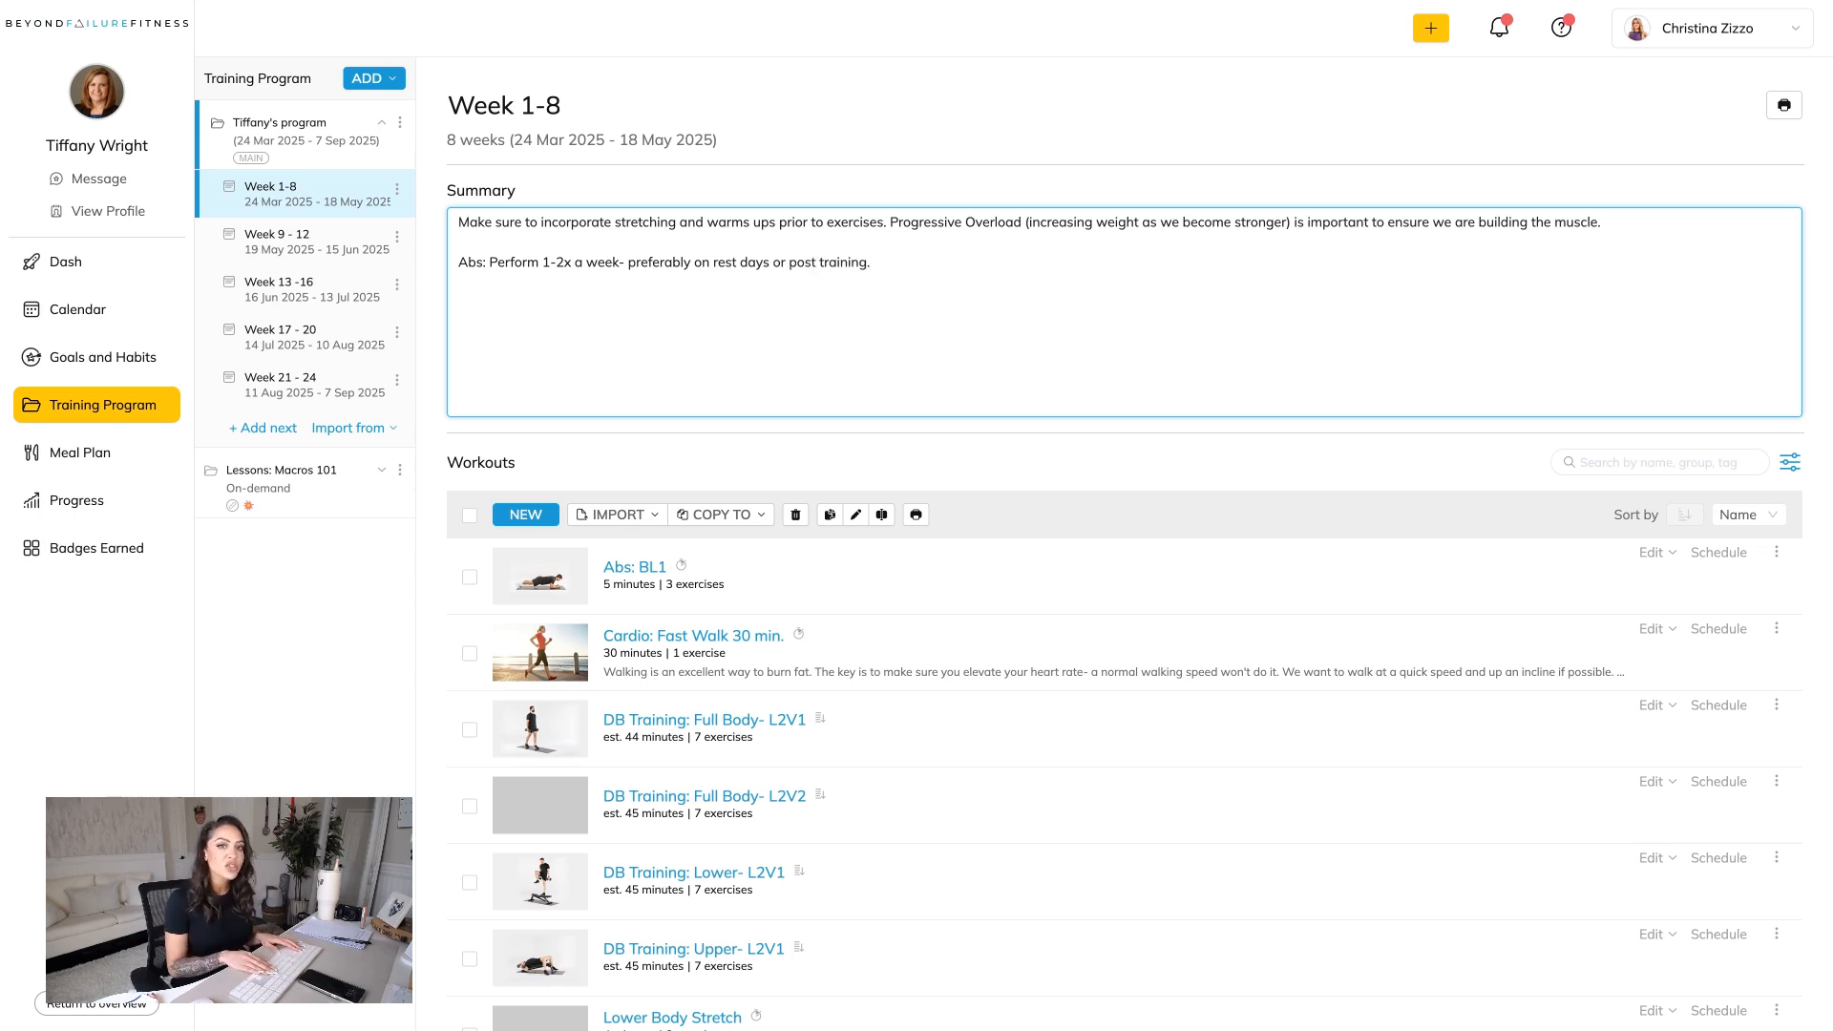
Add the line "Cardio: TBD after assessing checkins." below the abs note in the Week 1-8 summary.
key("Return")
type("Cardio:")
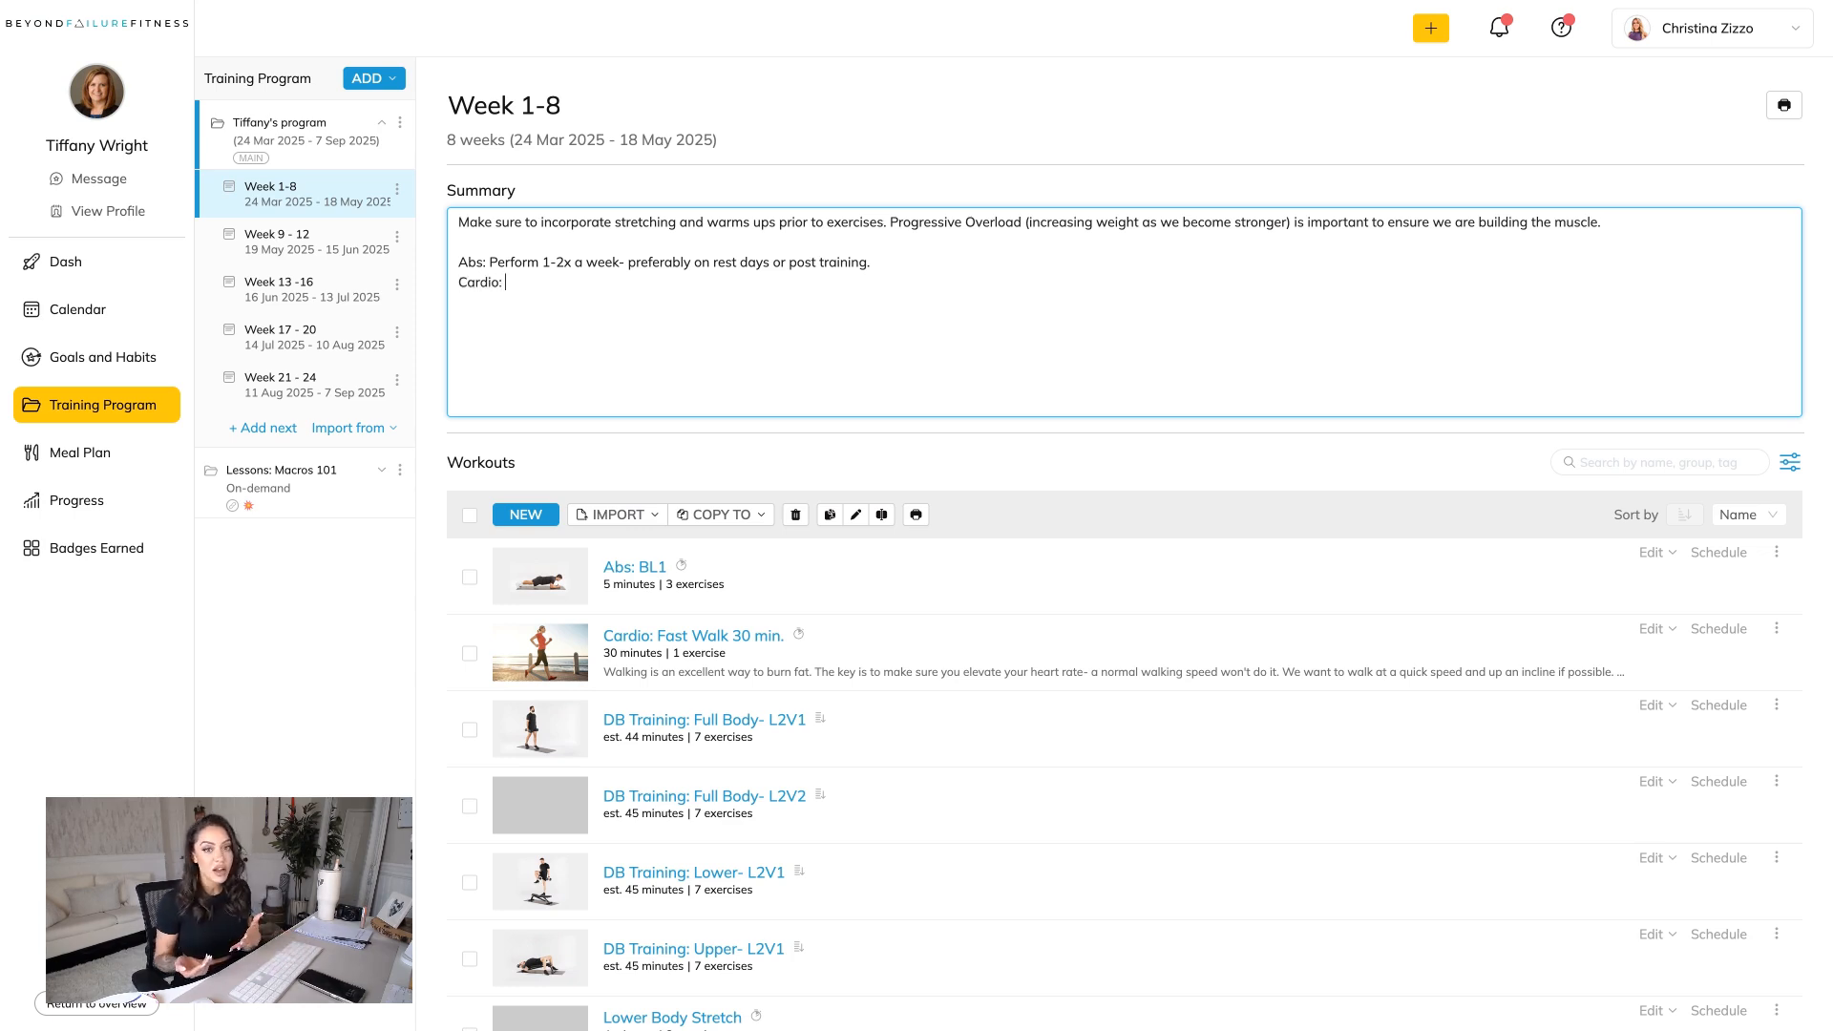
type("TBD")
type(" after a")
type("sses")
key("BackSpace")
type("essing checkins.")
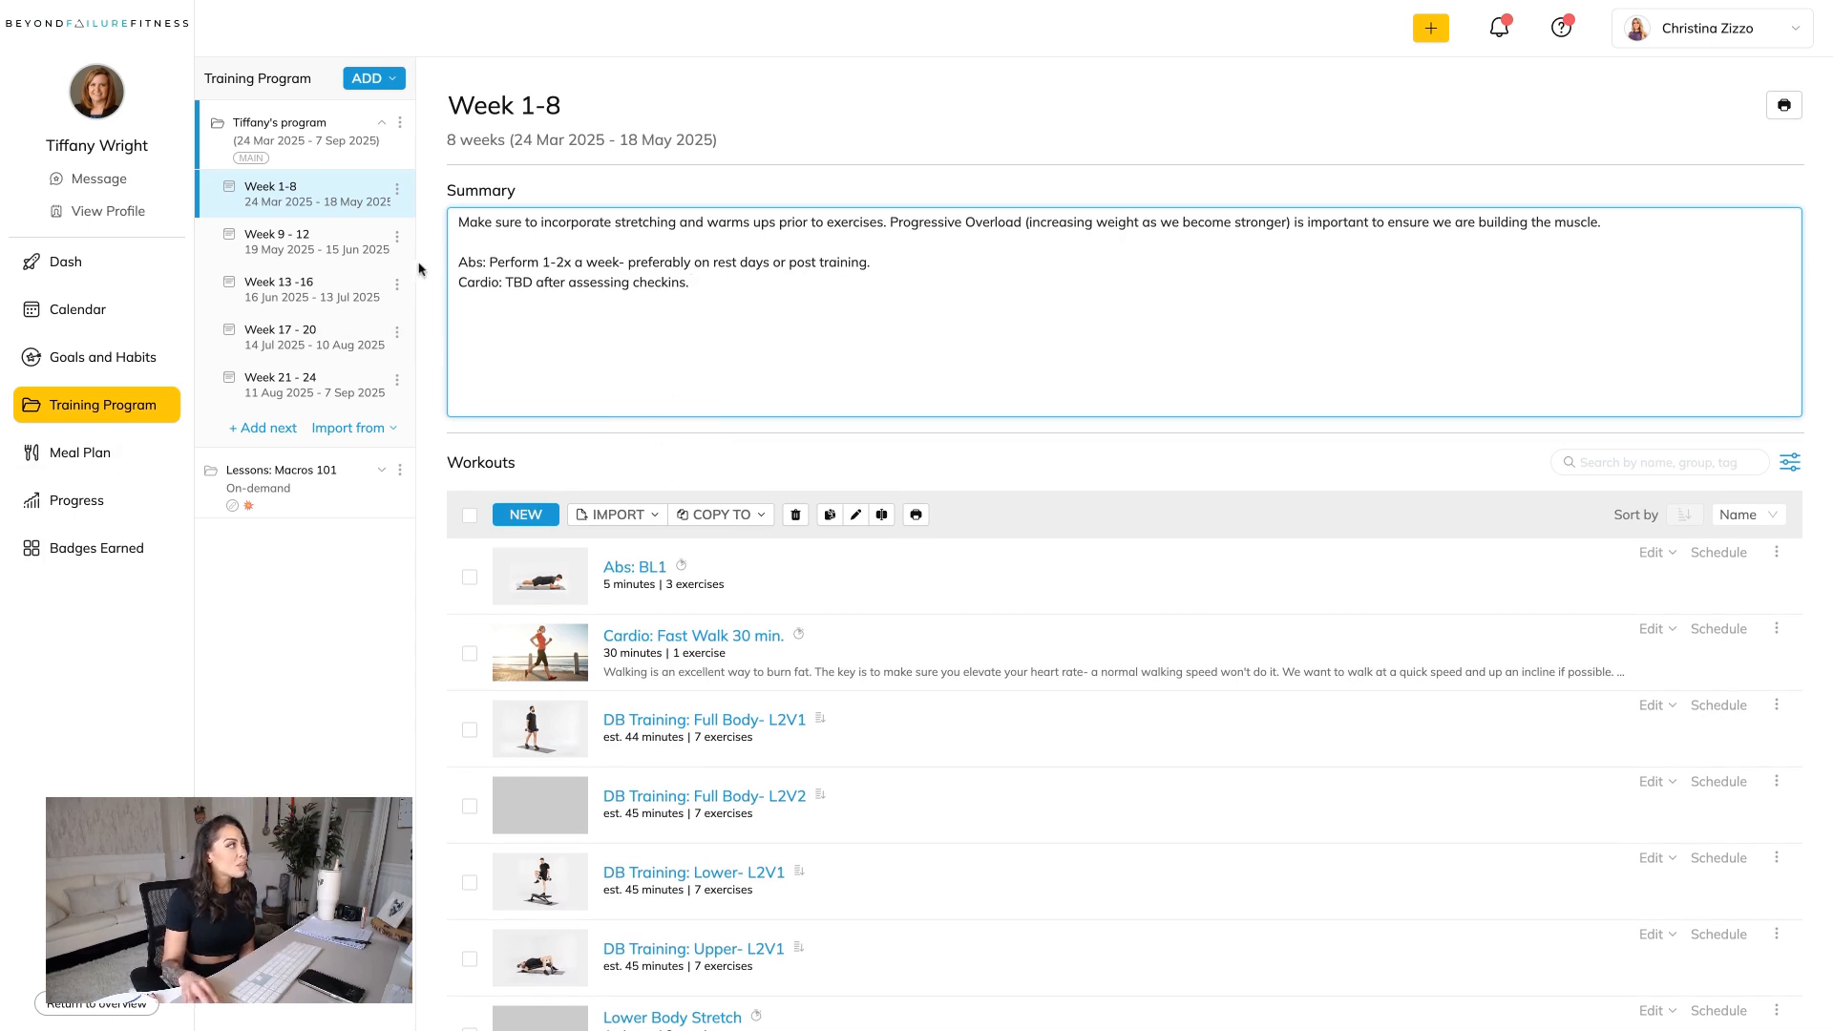
Display the client's meal plan area and look at the option for attaching a meal plan PDF.
left_click(125, 455)
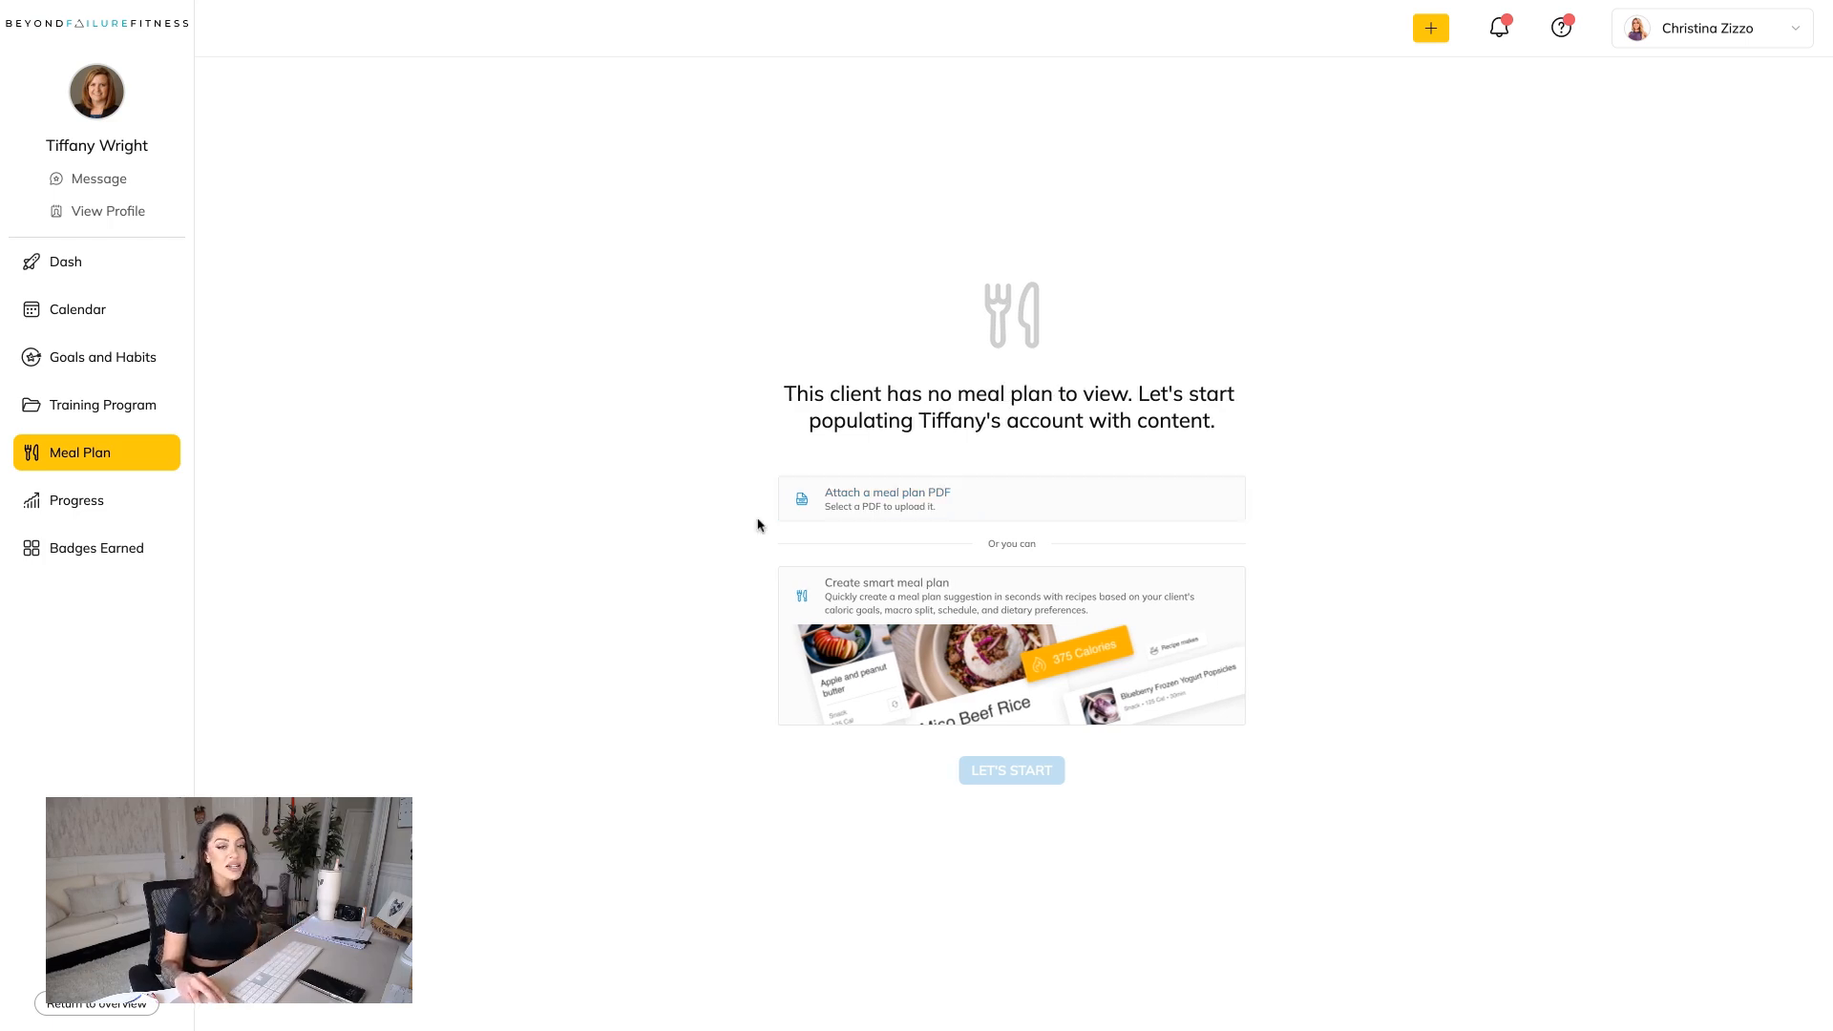
left_click(939, 516)
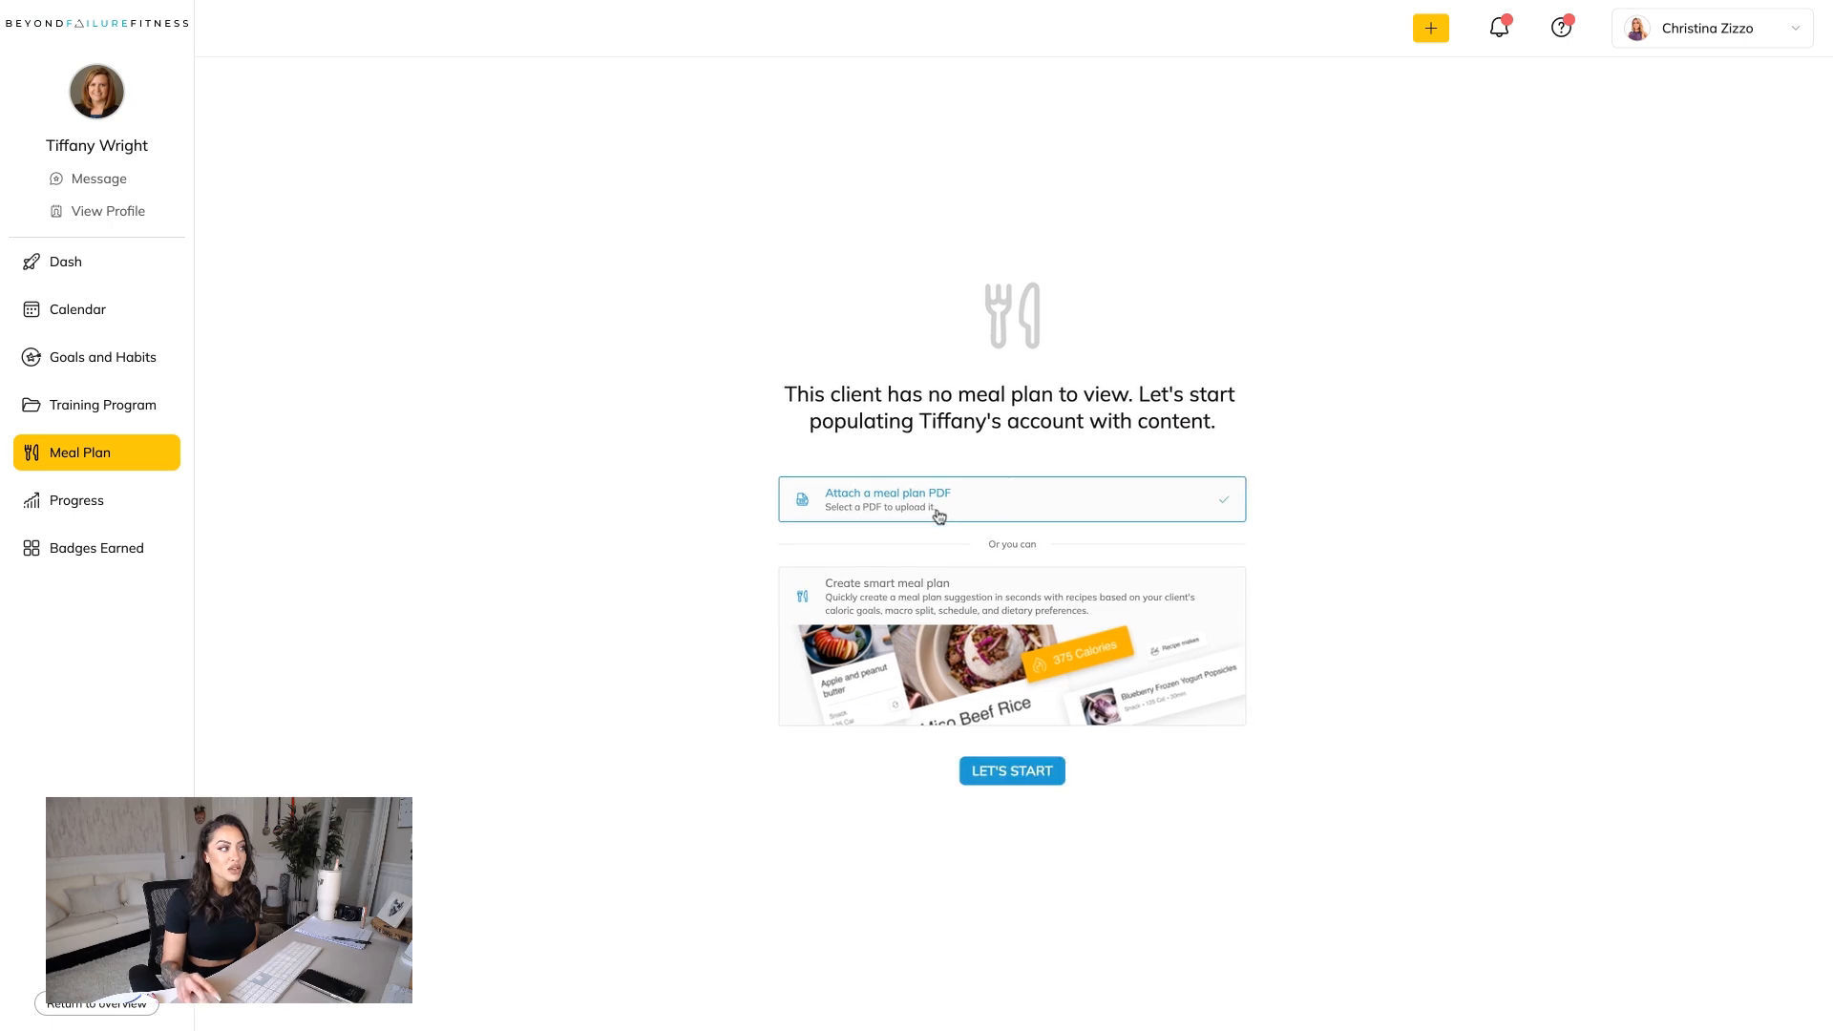
left_click(1019, 778)
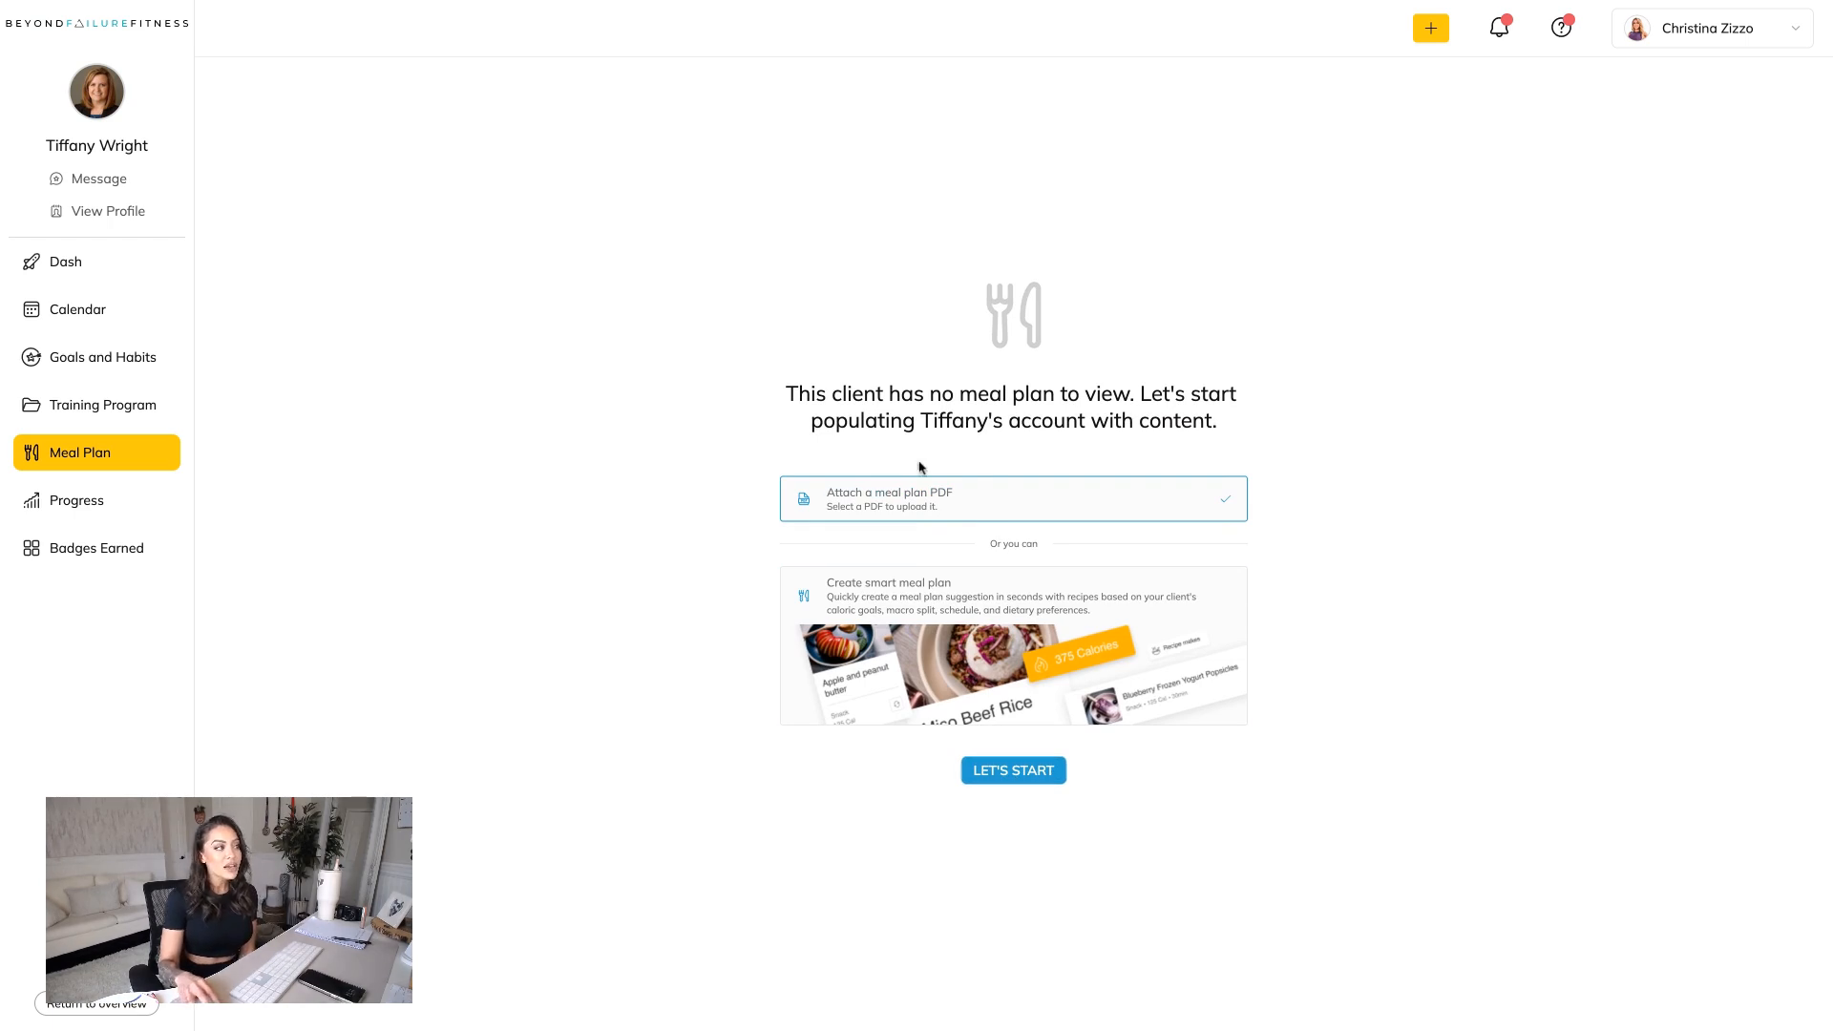
Start a smart meal plan with the Balanced macro split (30% Protein, 40% Carb, 30% Fat) and 4 meals per day.
left_click(907, 641)
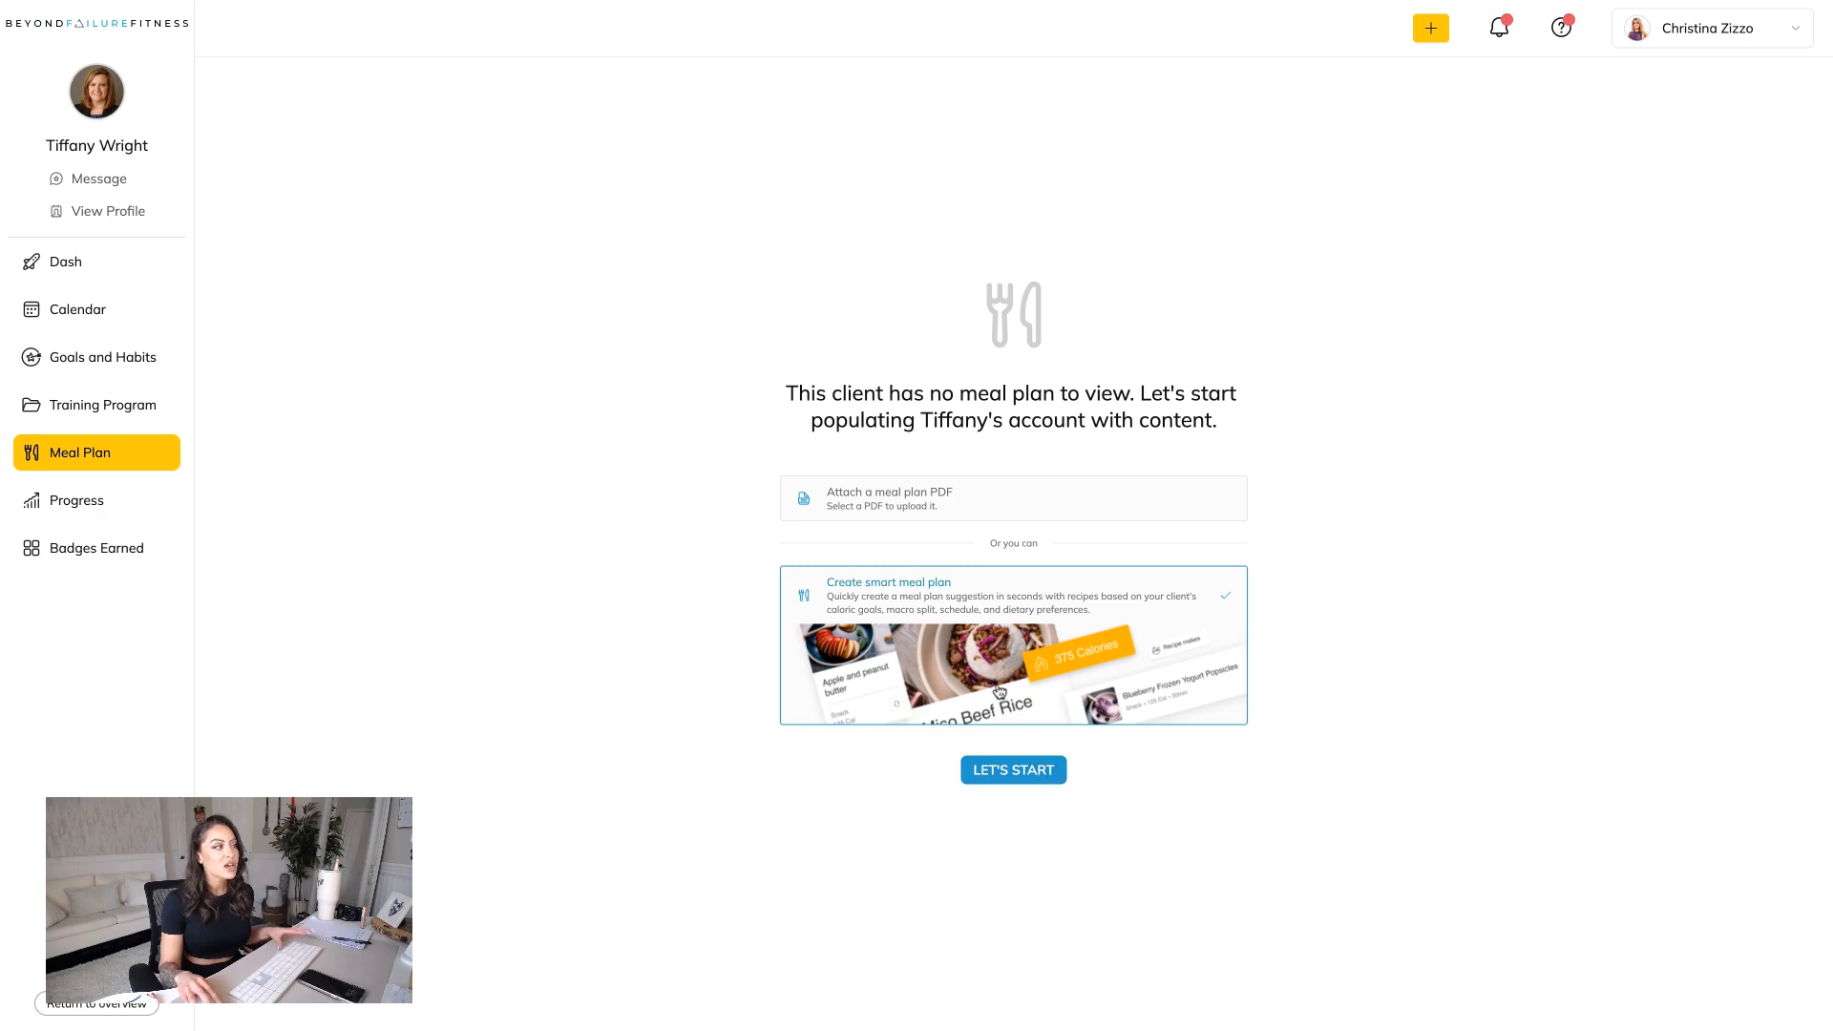
left_click(1021, 778)
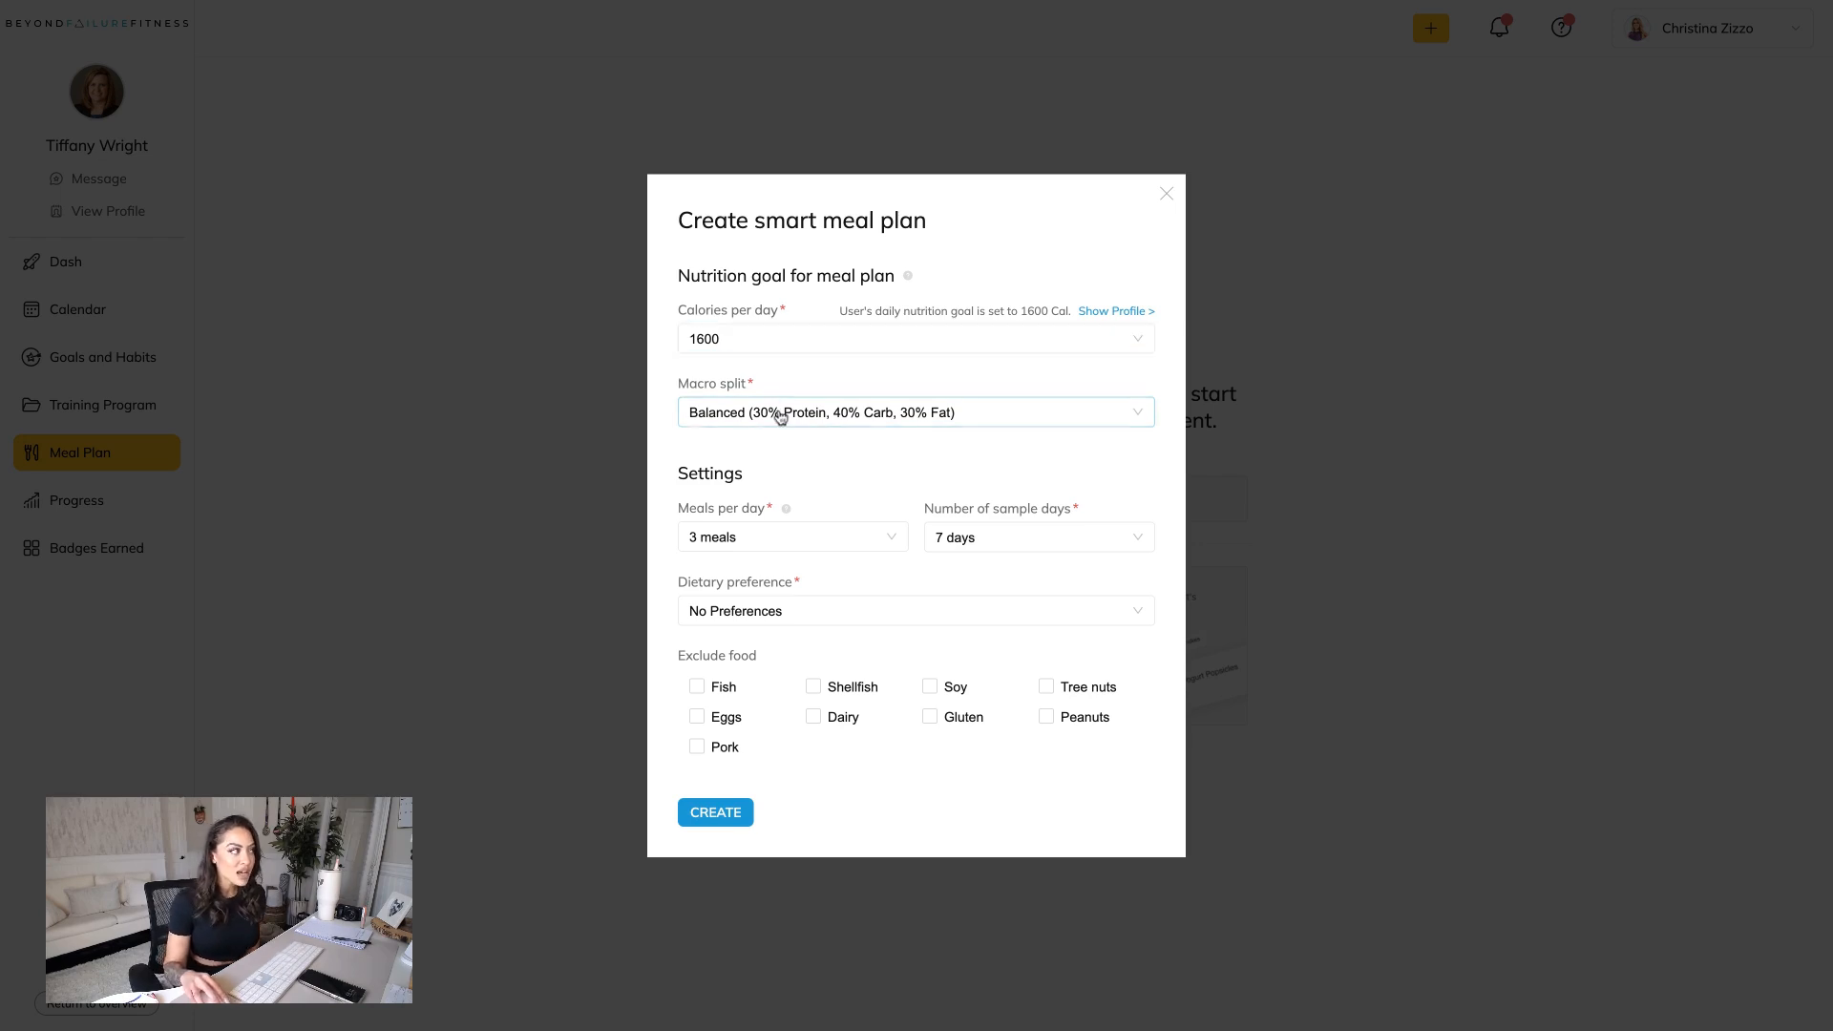
left_click(891, 417)
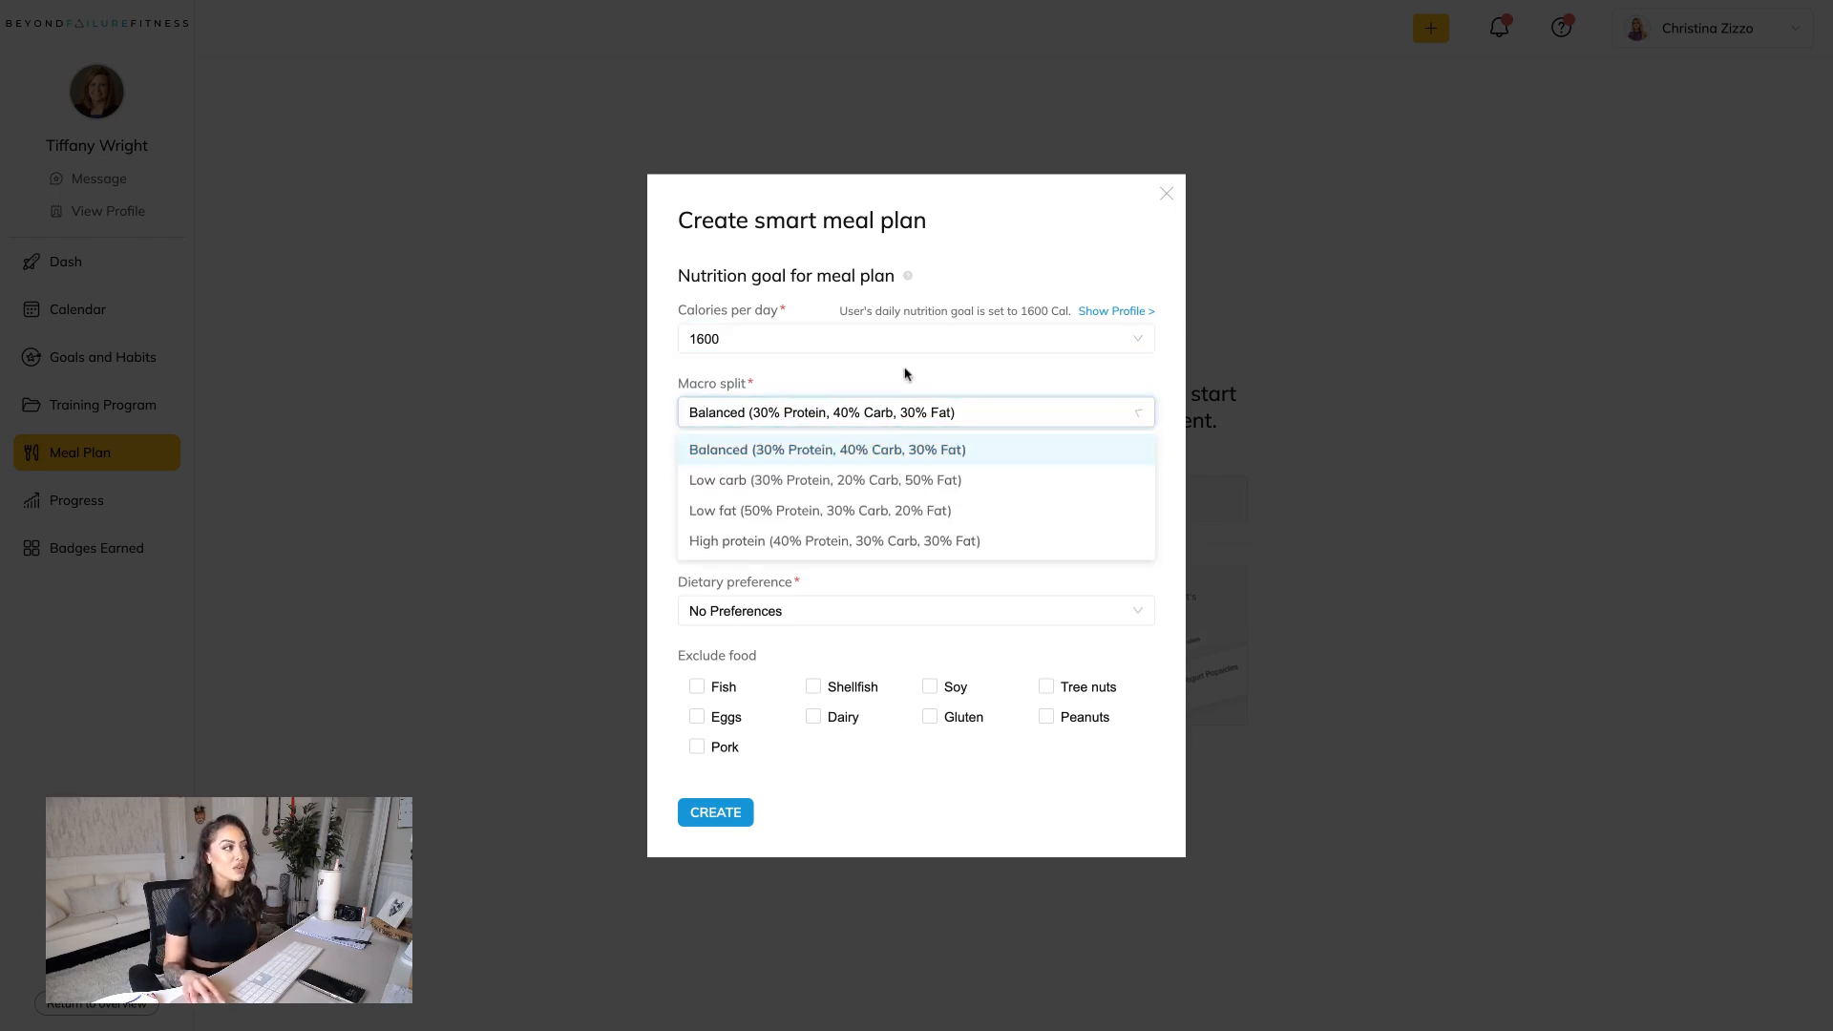
left_click(812, 450)
left_click(779, 538)
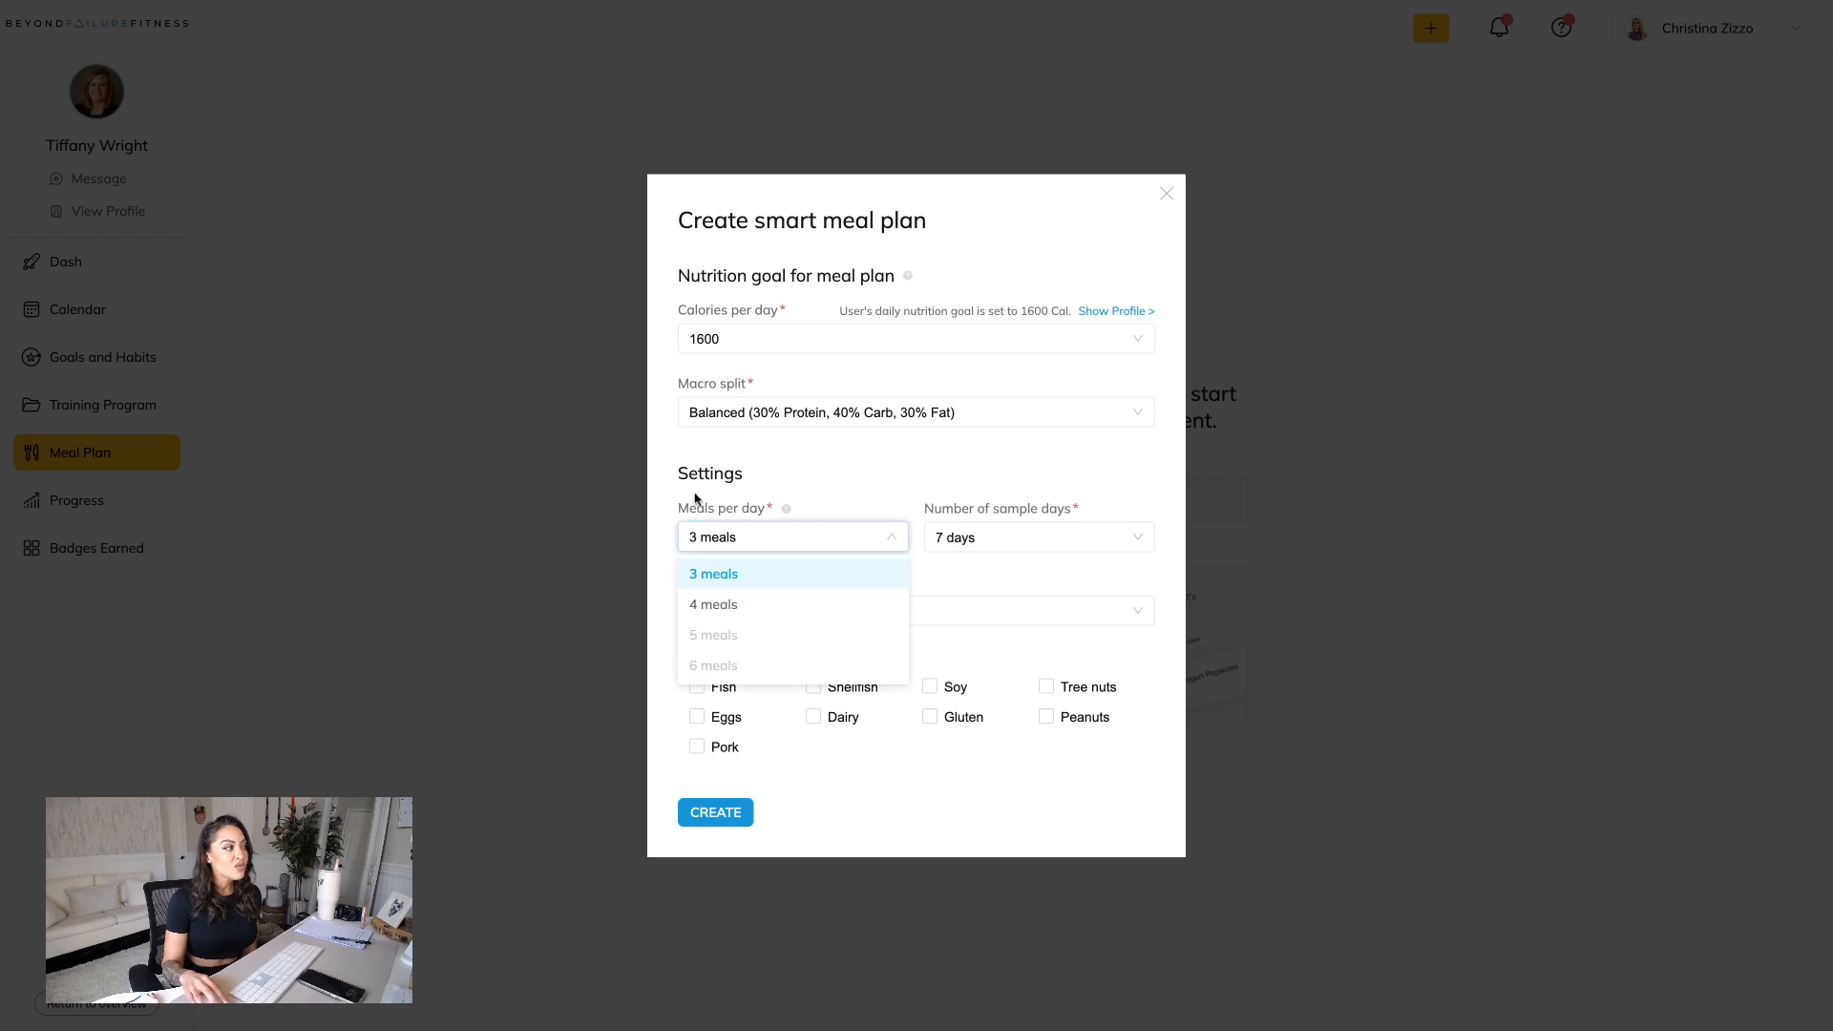
left_click(746, 610)
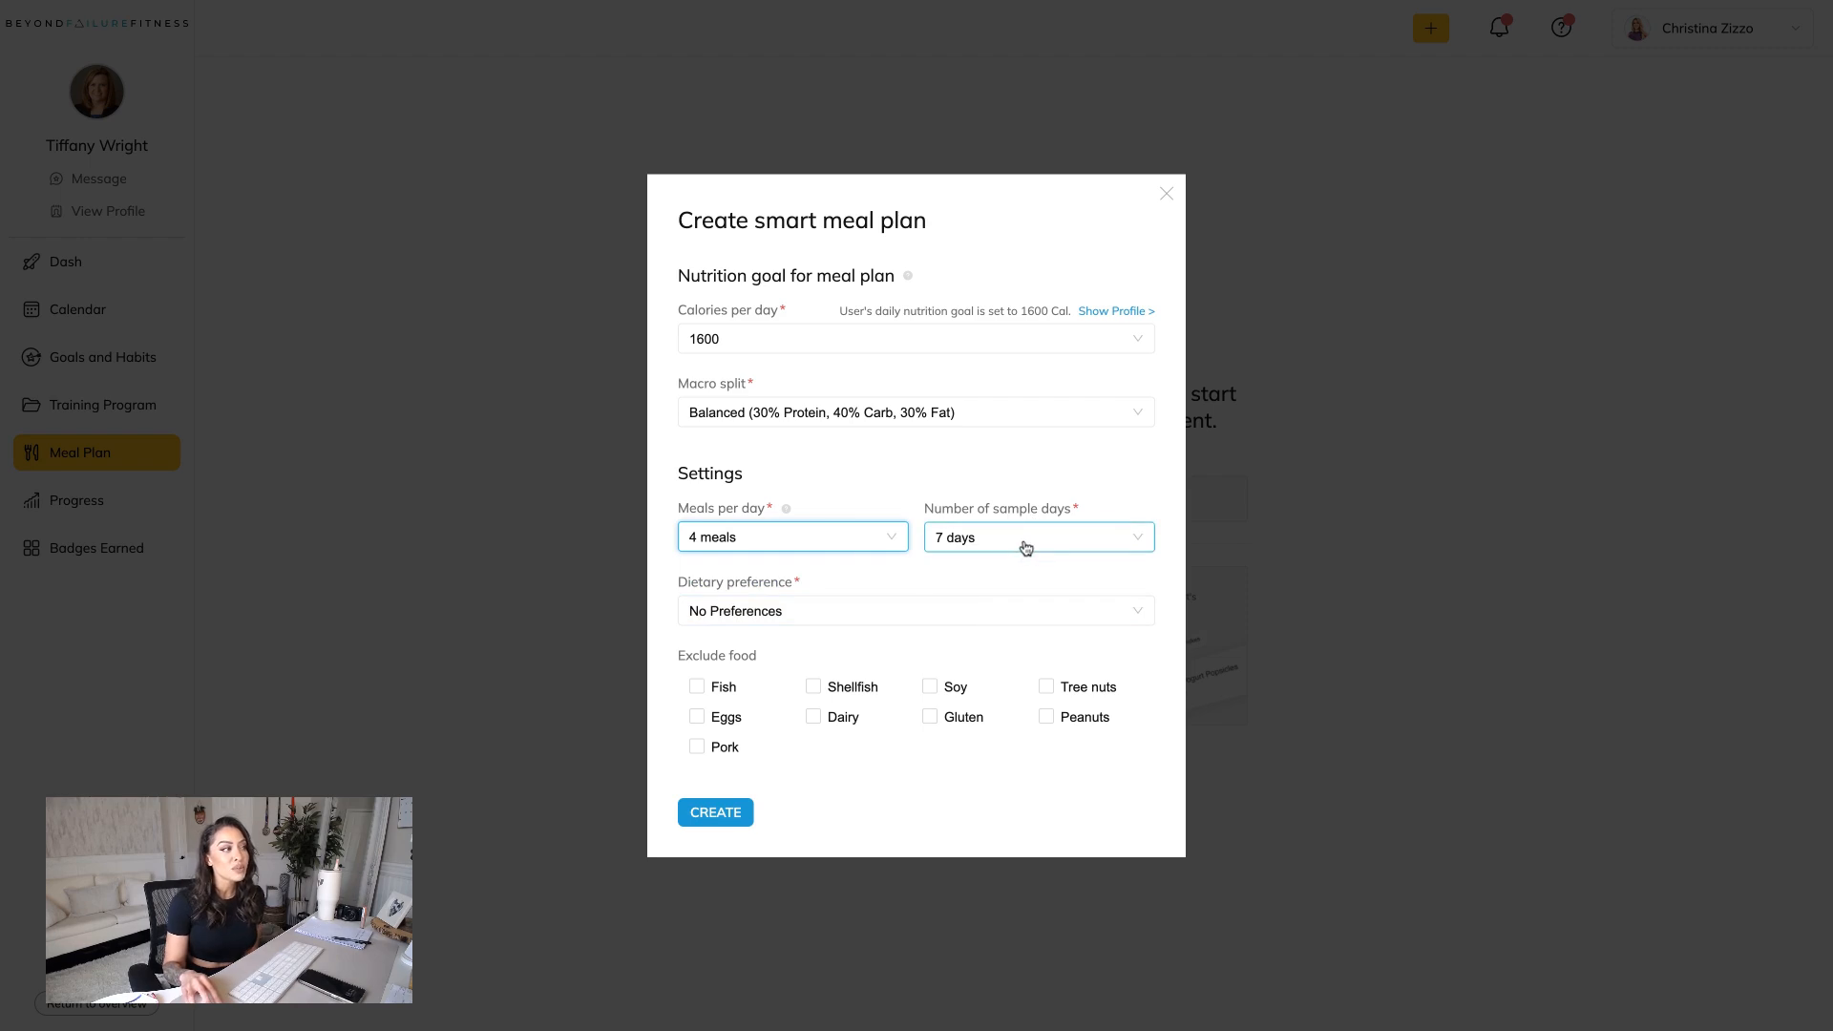
Choose 3 sample days and No Preferences for the diet, and create the meal plan, replacing the client's existing nutrition goal.
left_click(1023, 540)
left_click(985, 636)
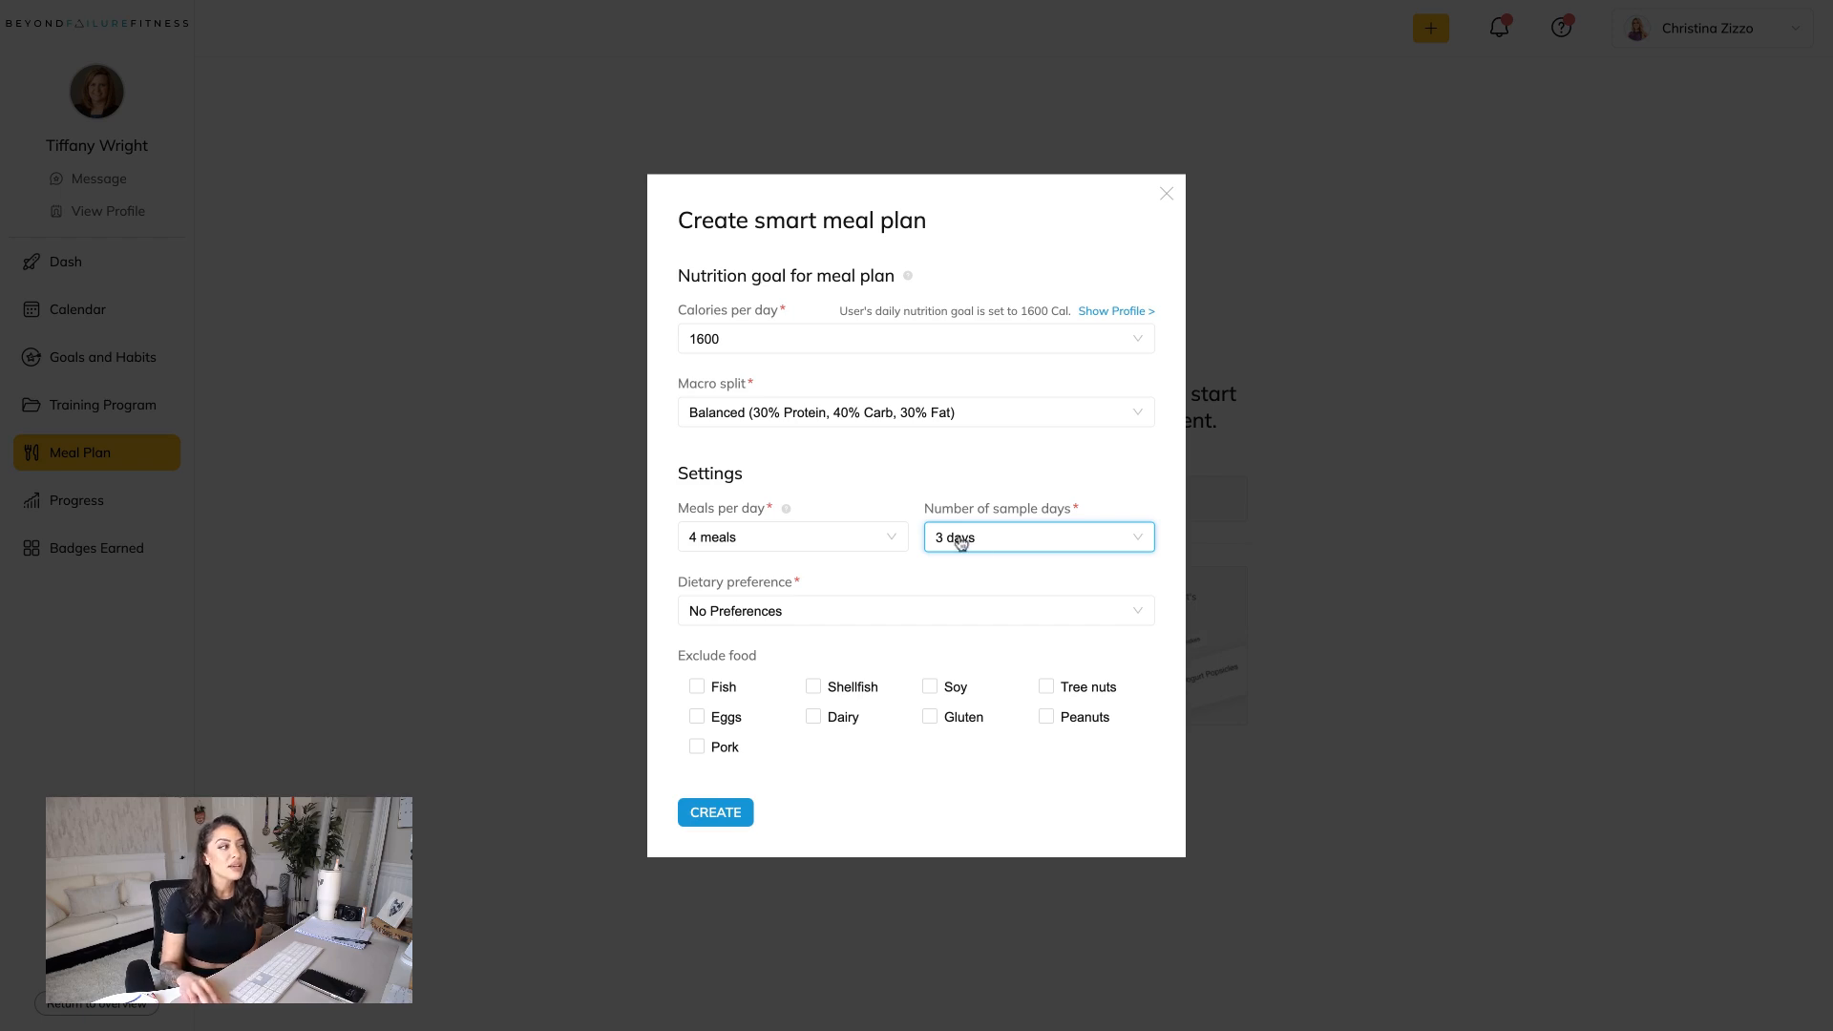
left_click(884, 620)
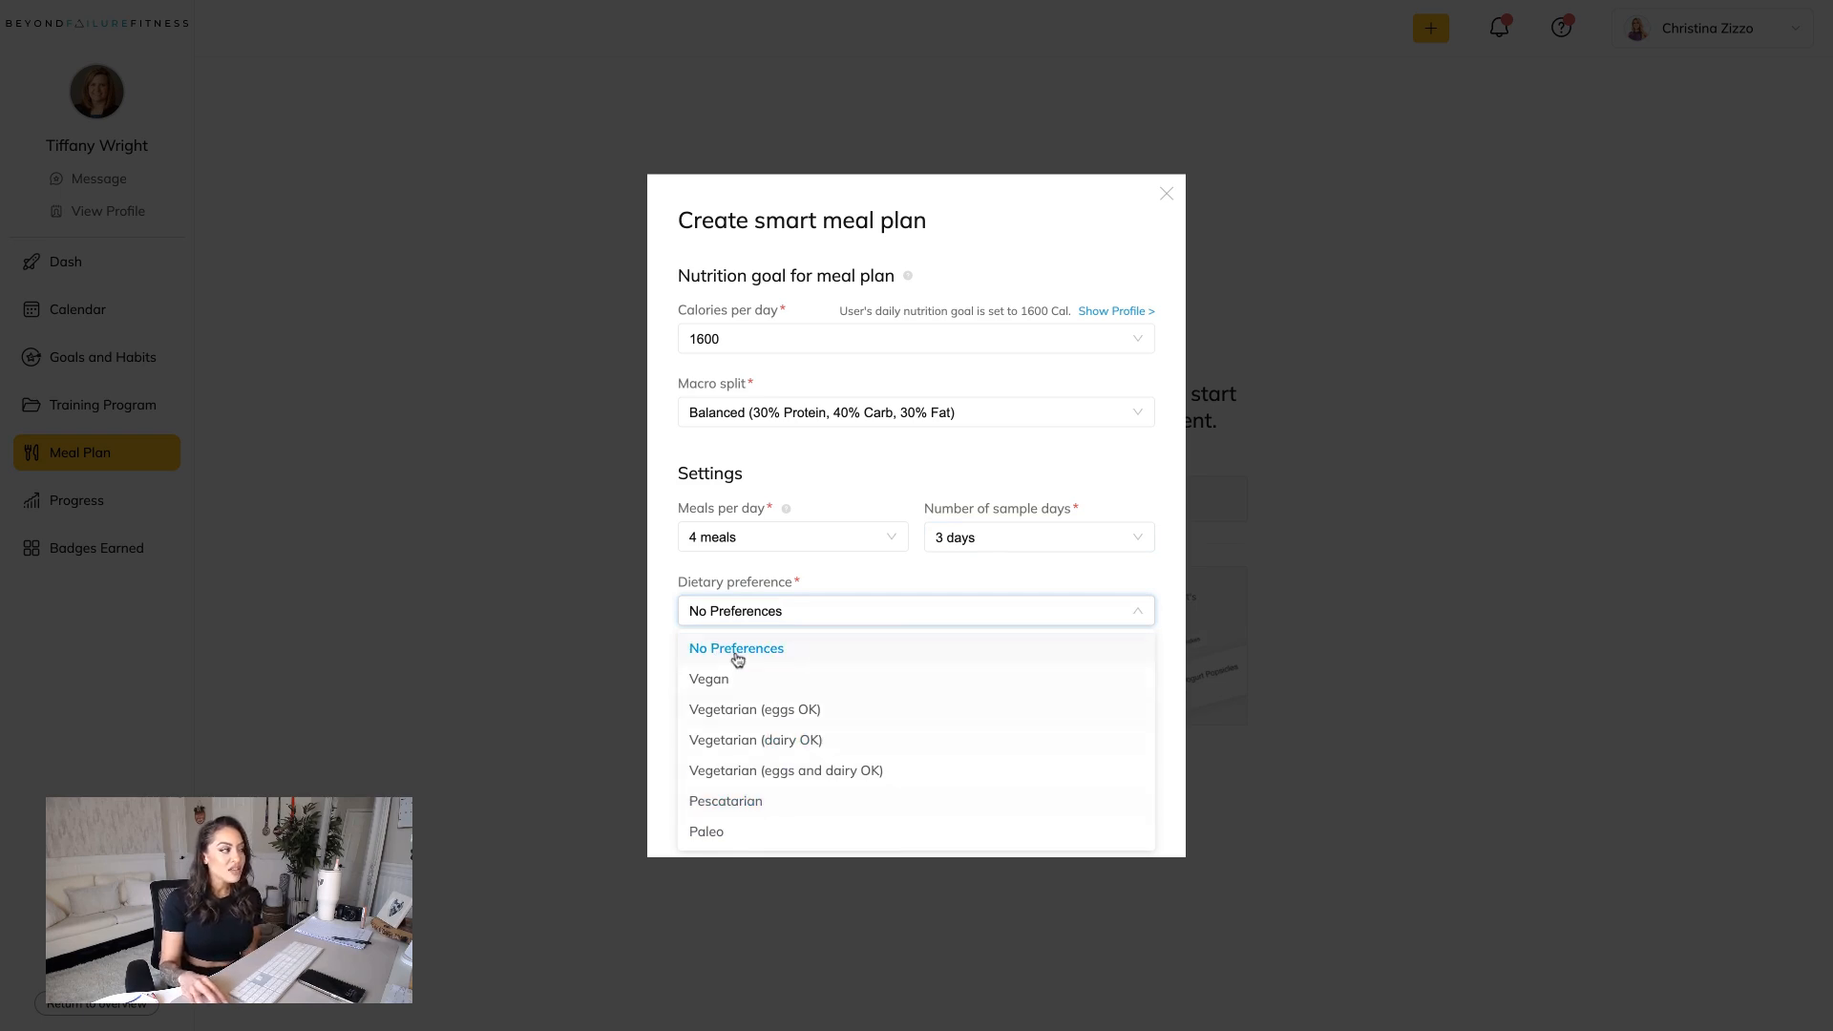
left_click(735, 653)
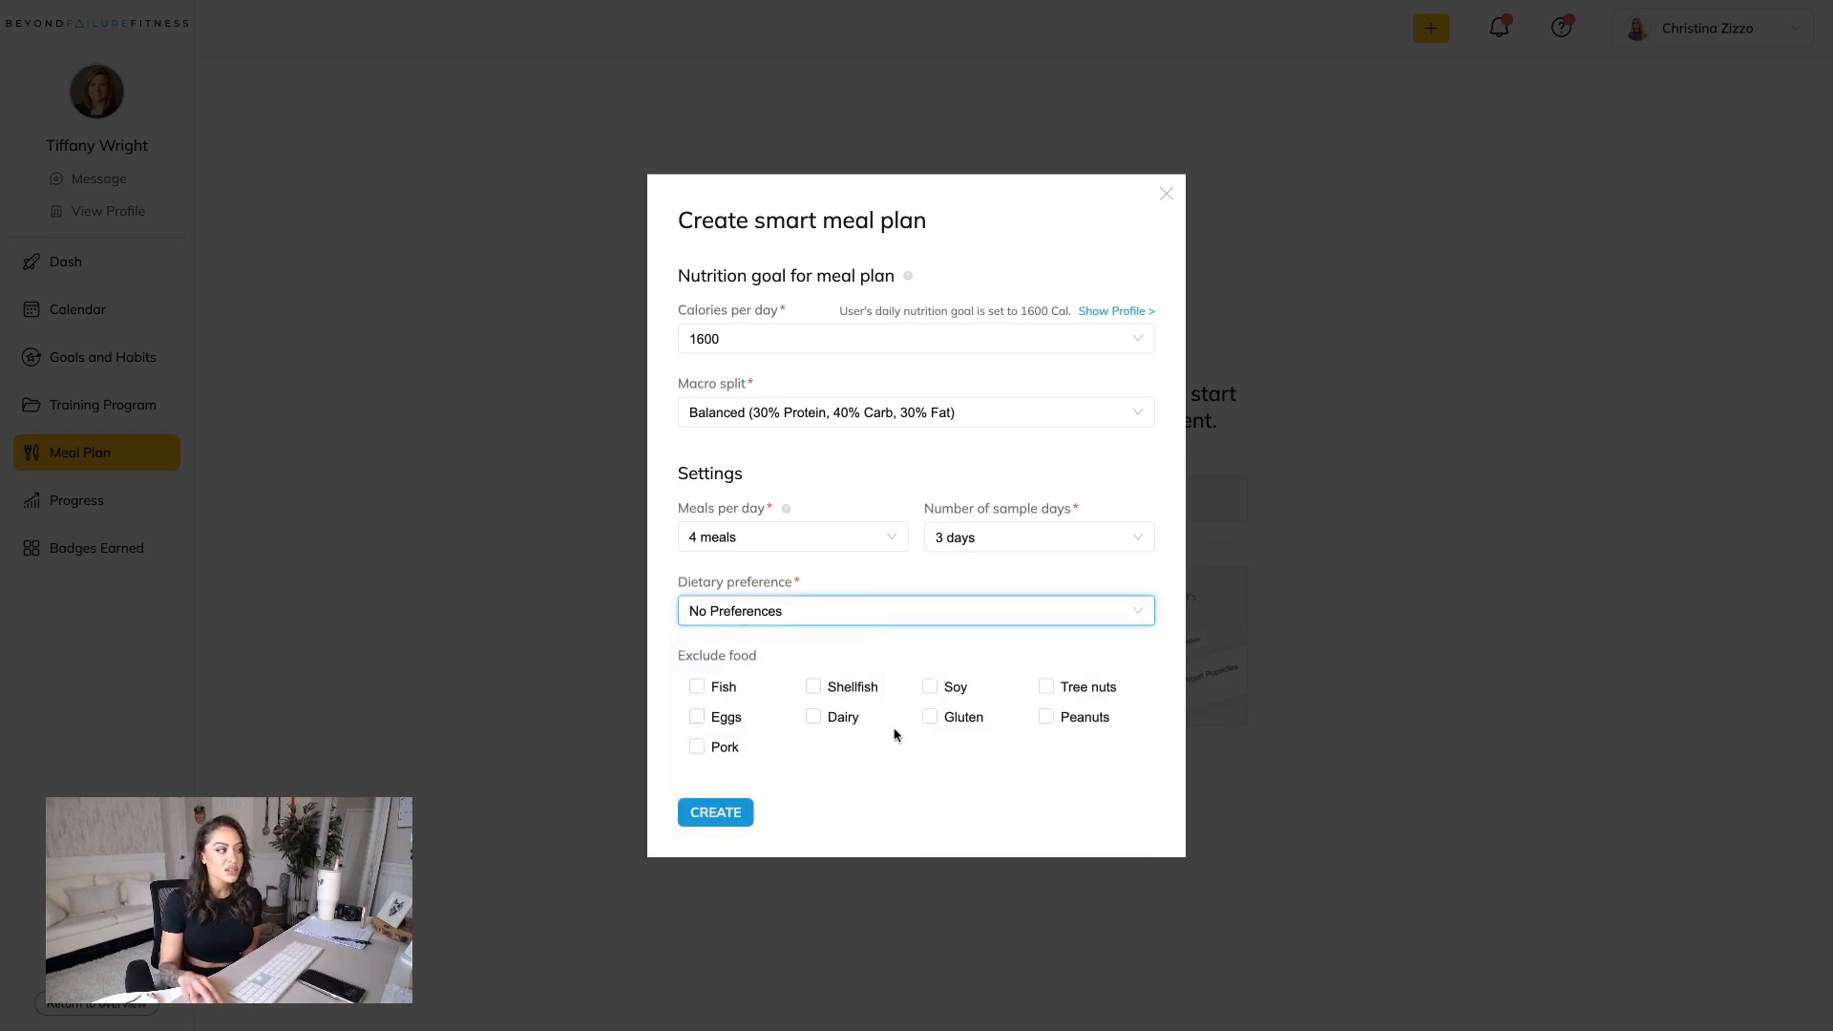
left_click(734, 814)
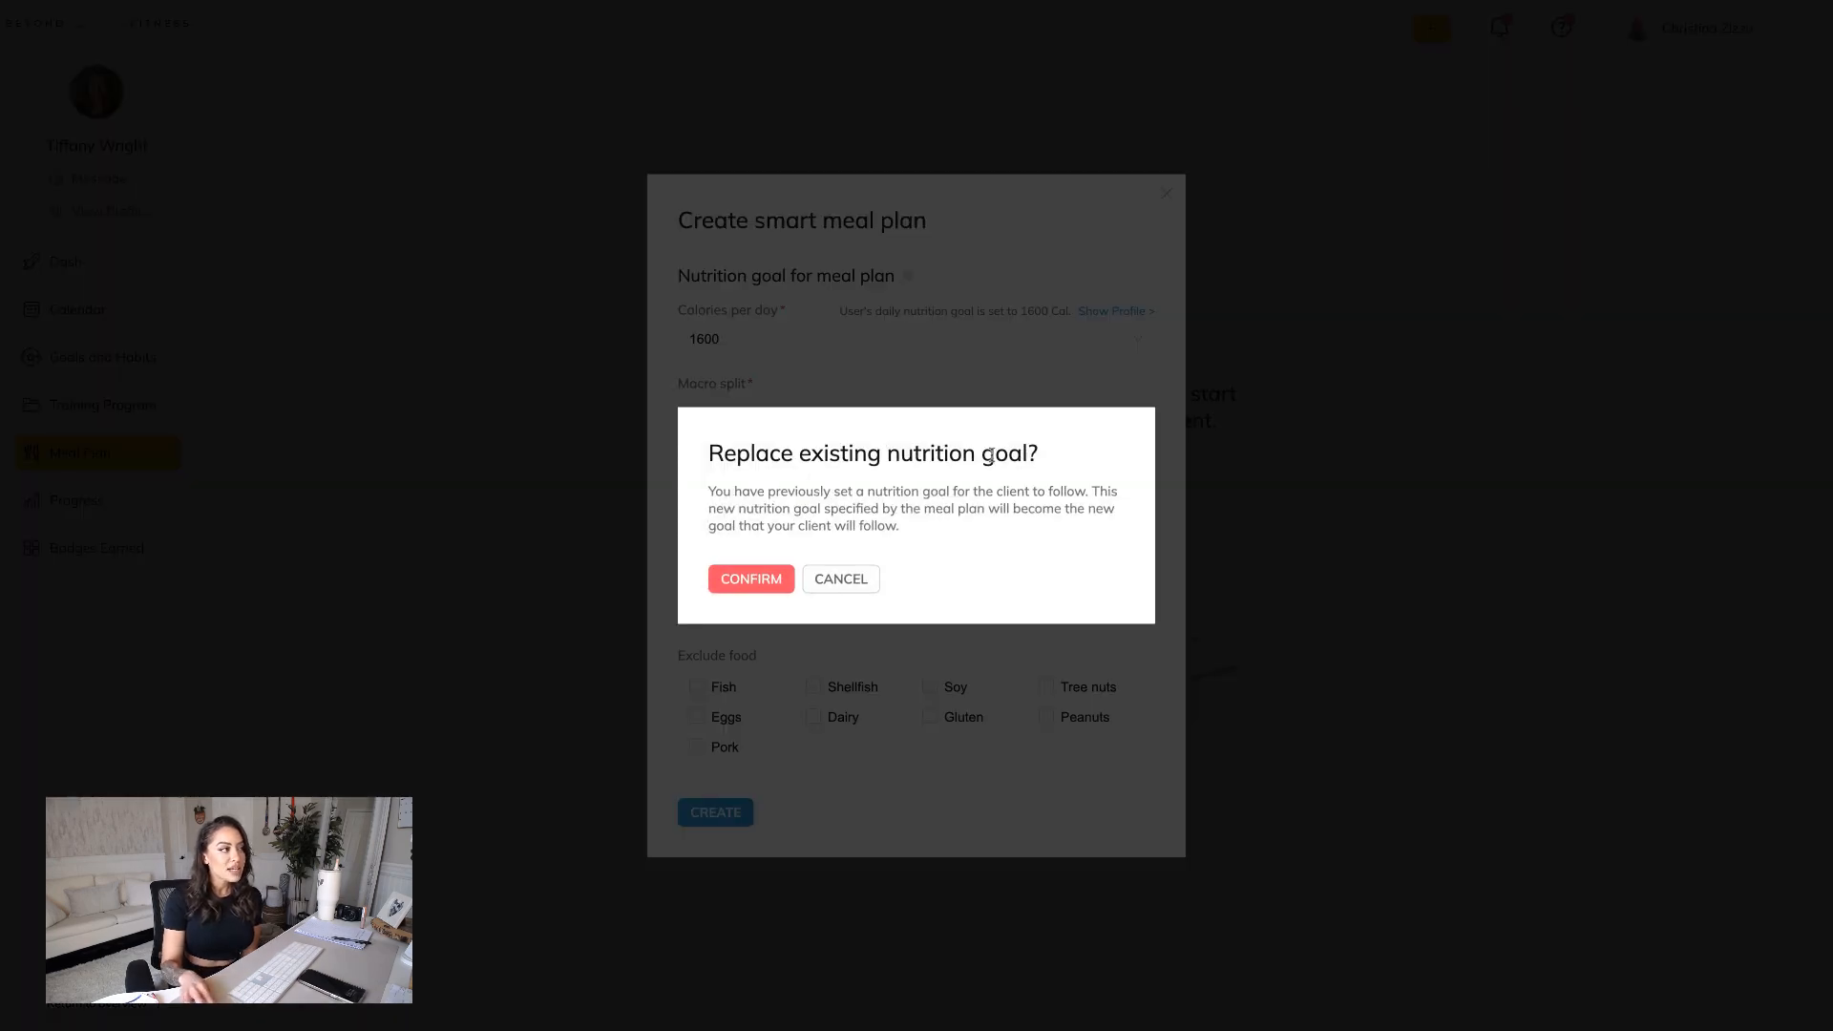
left_click(762, 584)
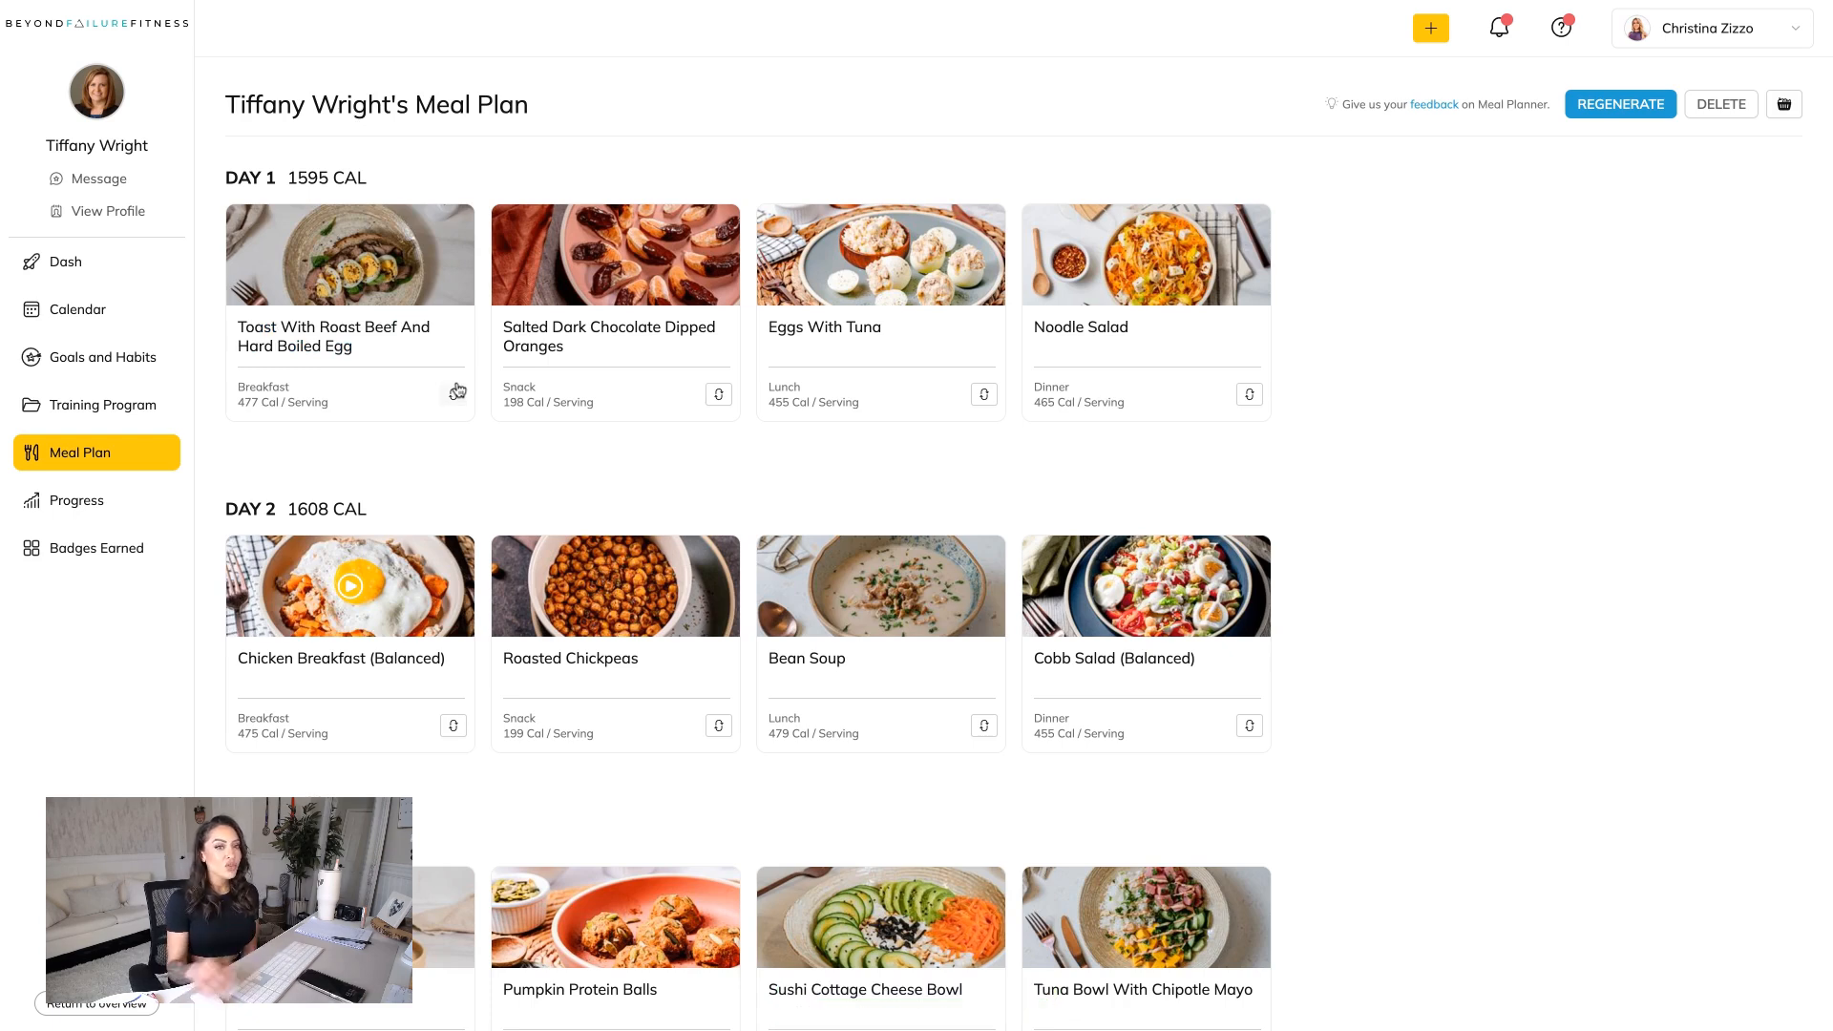
Review the three-day meal plan and swap the Day 1 breakfast for Breakfast Taco Bowl.
scroll(871, 426, "down", 1)
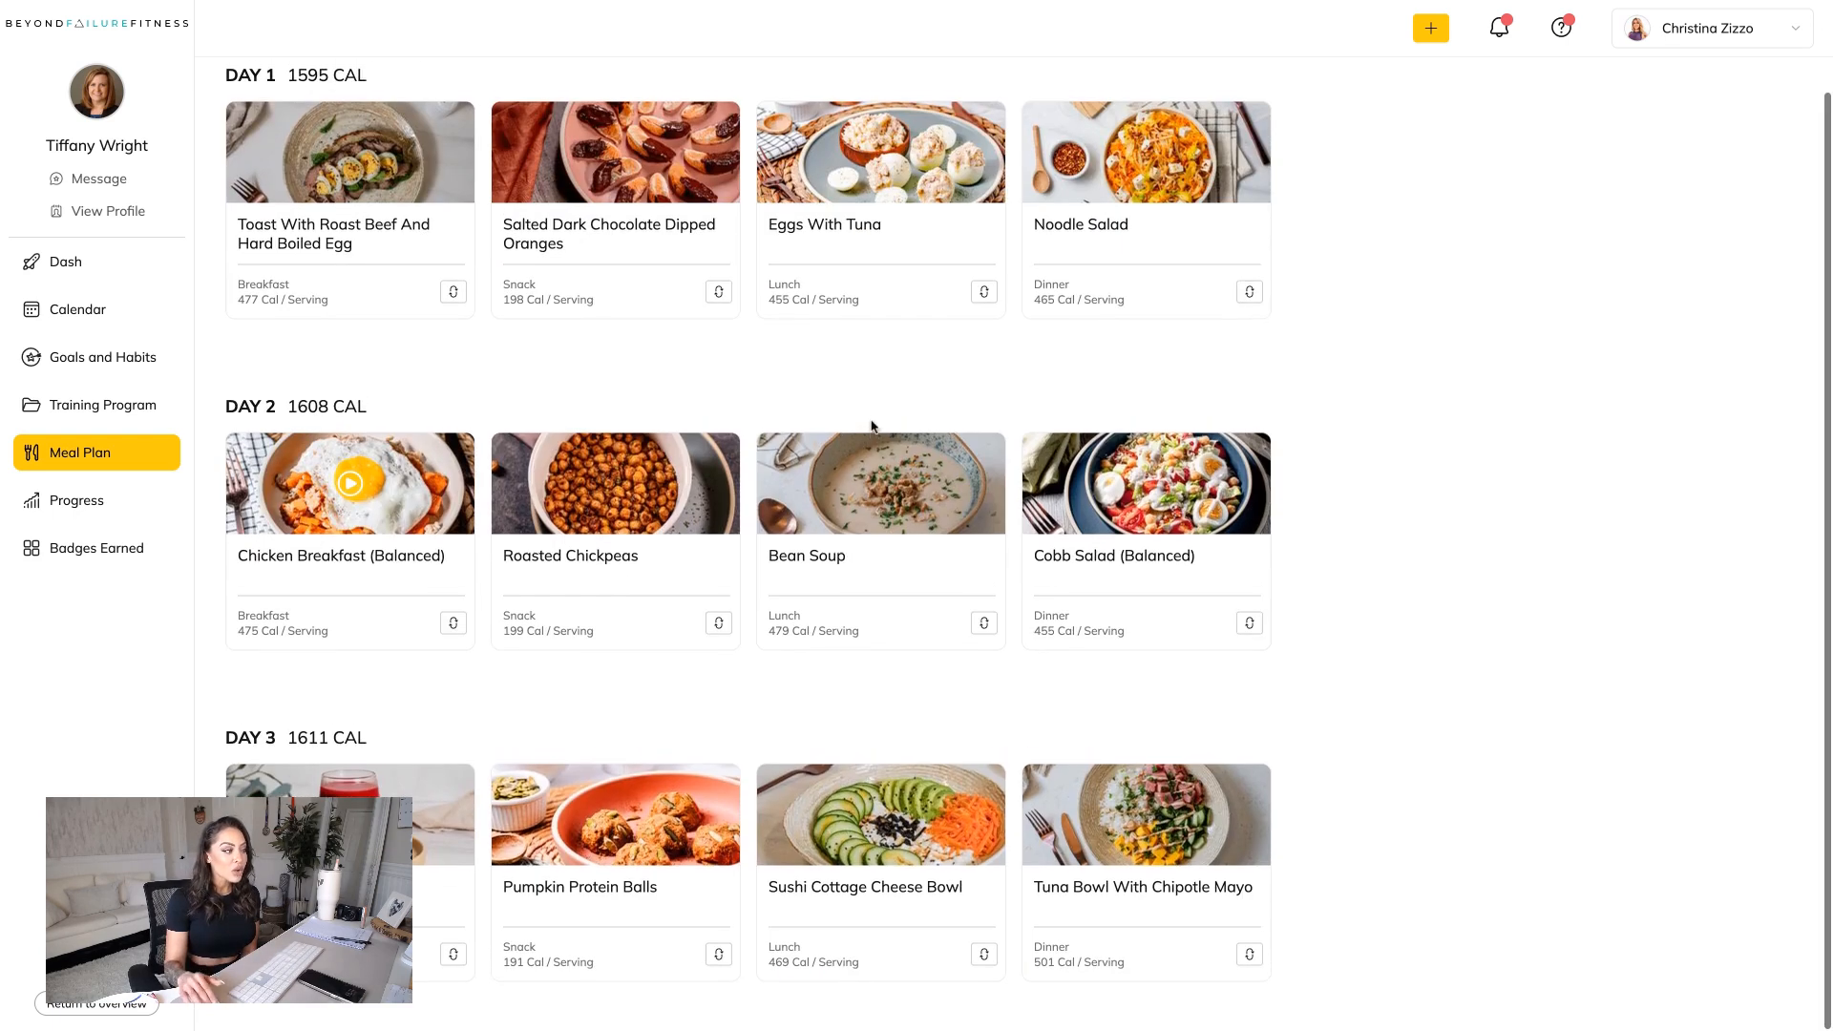
scroll(871, 426, "up", 1)
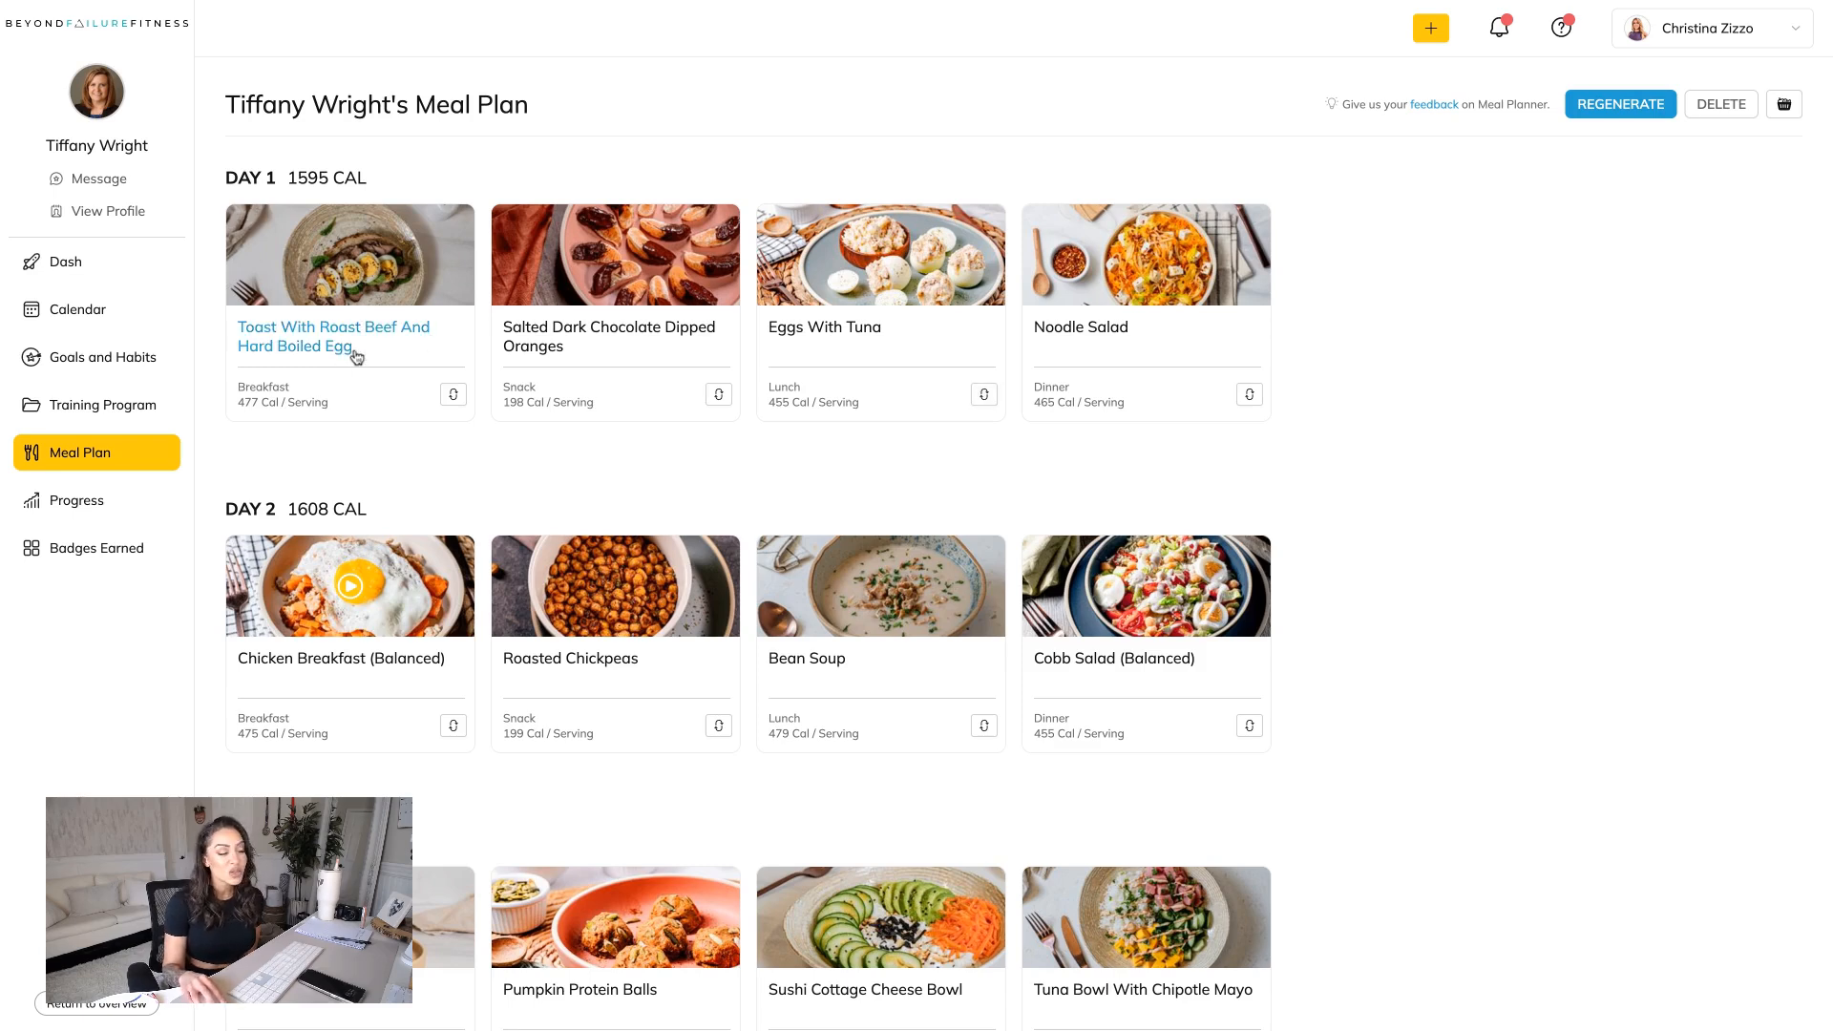
left_click(454, 394)
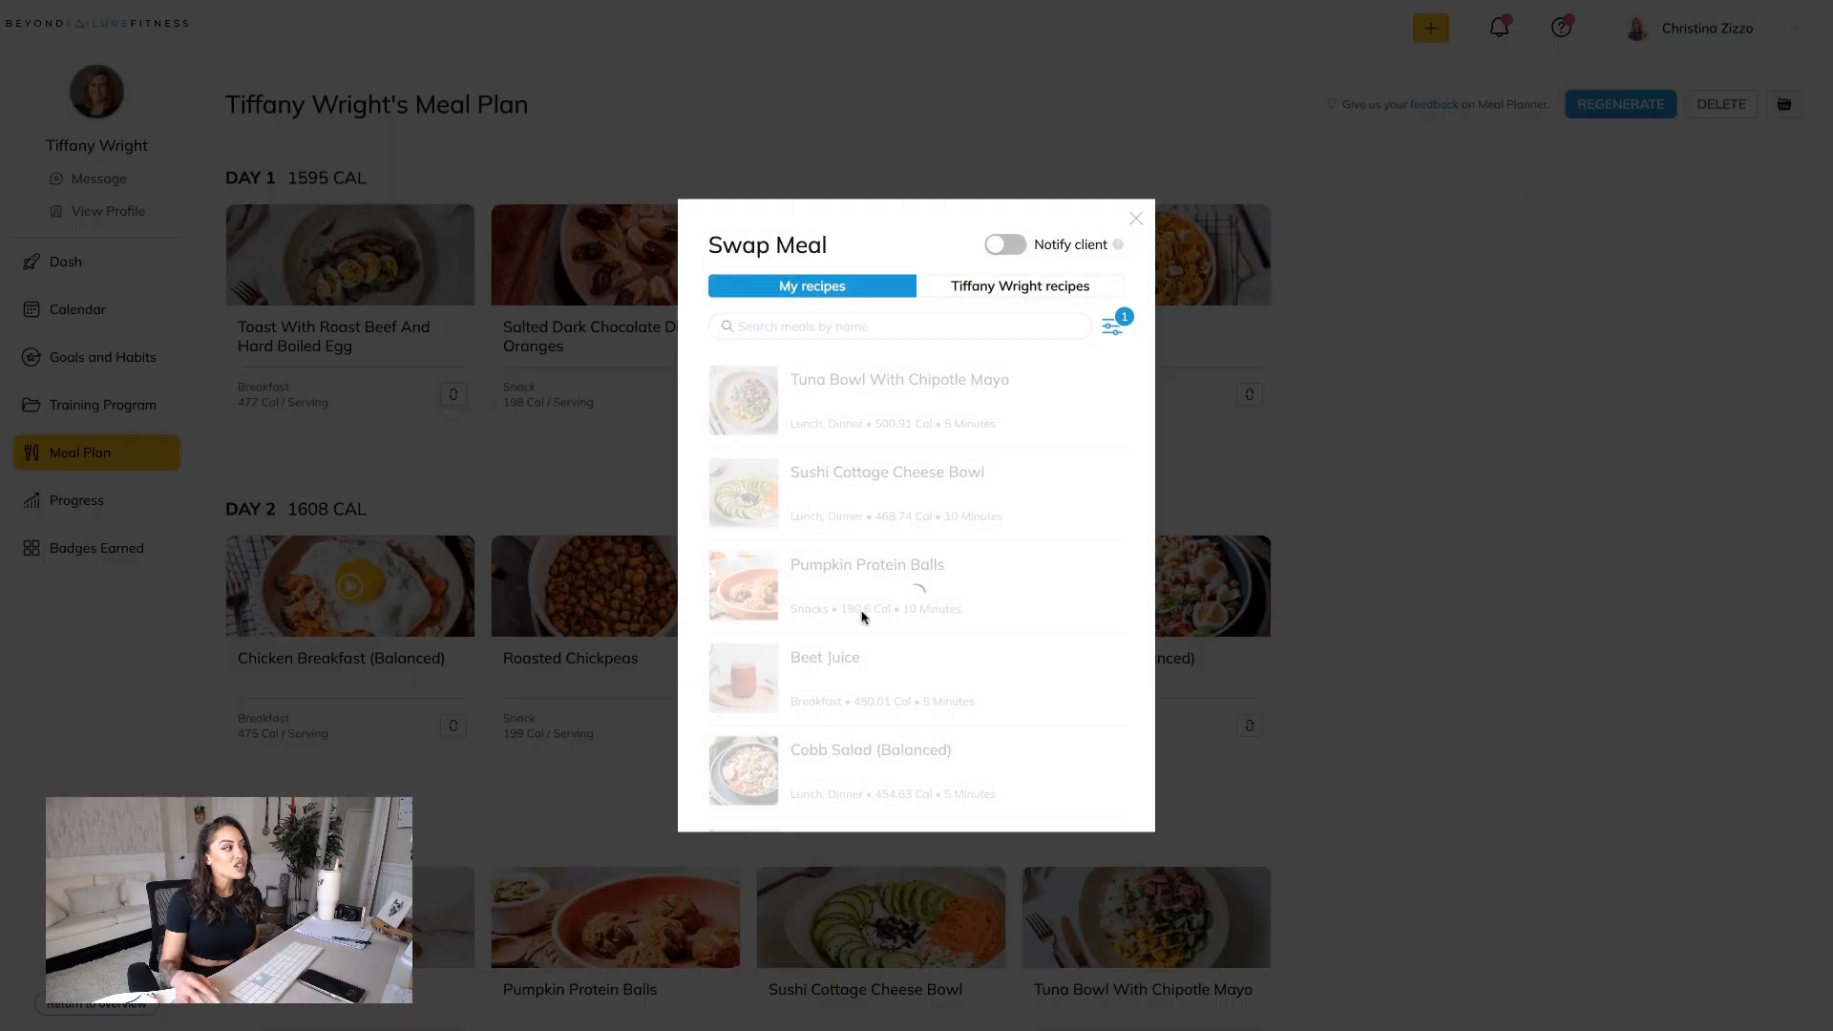
scroll(863, 620, "down", 1)
left_click(1088, 454)
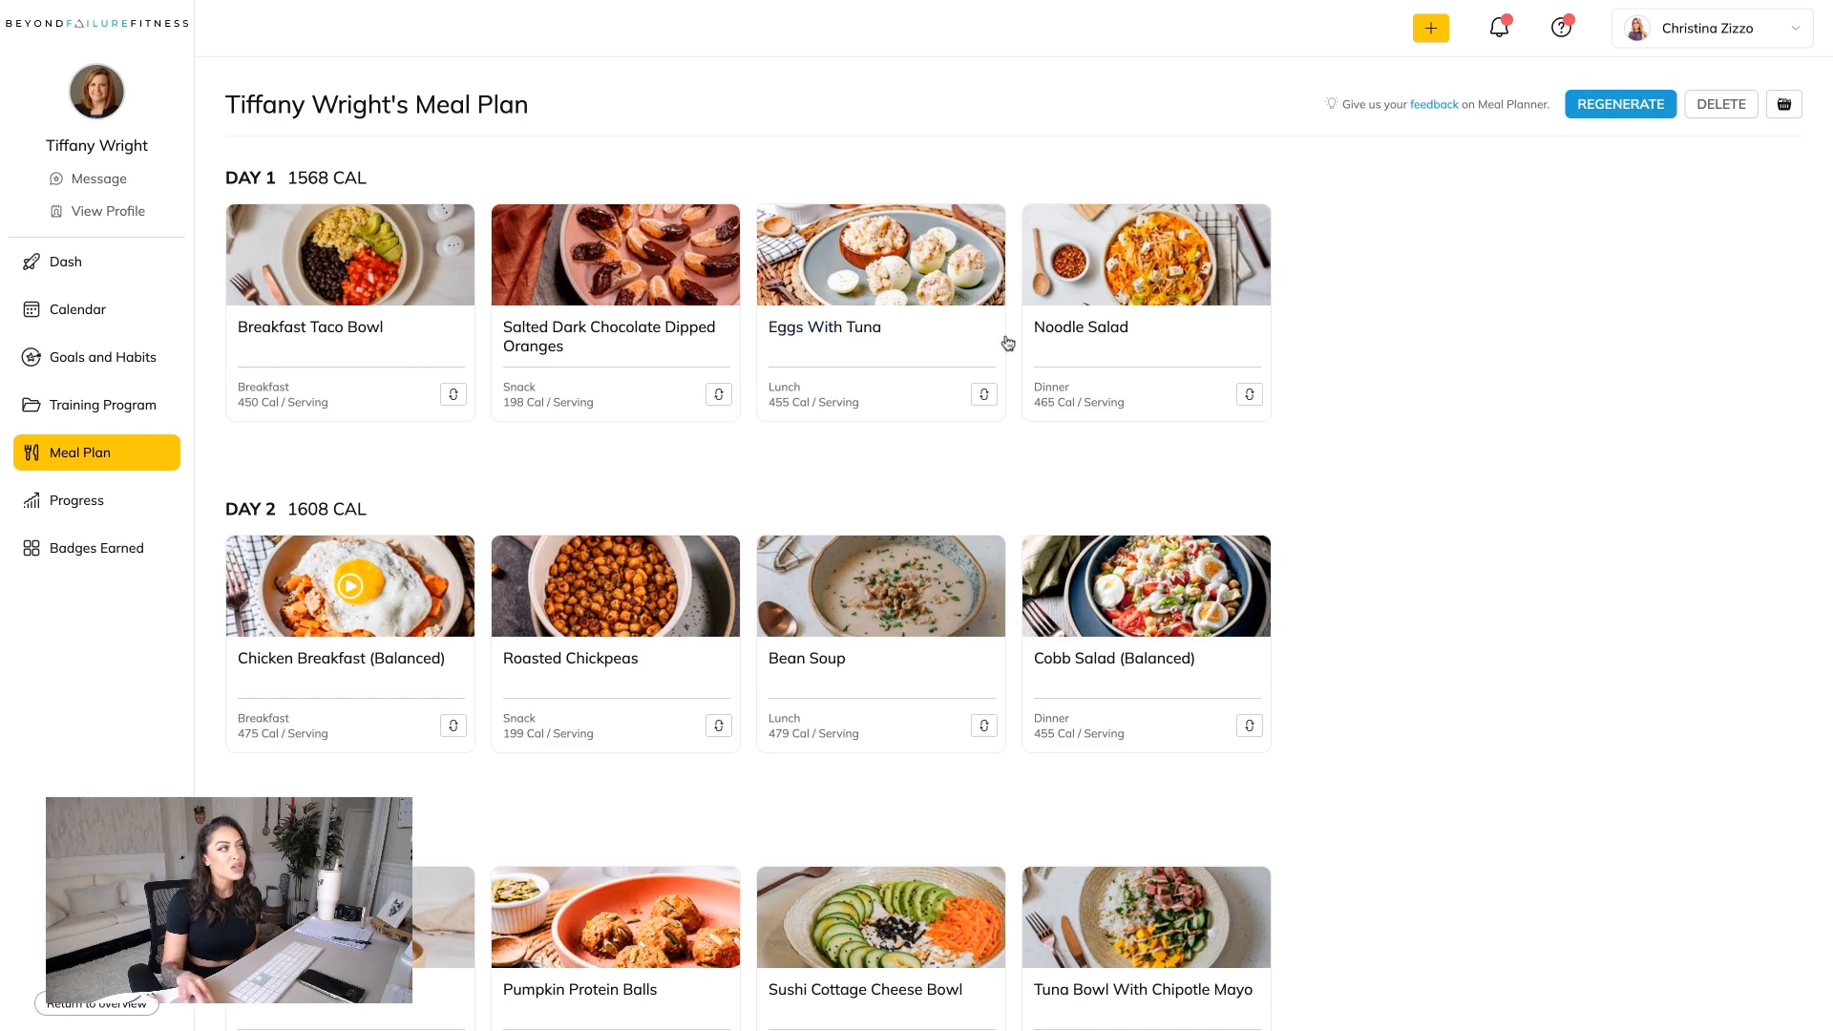
Swap the Day 1 dinner, Noodle Salad, for Instant Pot Salsa Chicken (Balanced).
left_click(1247, 401)
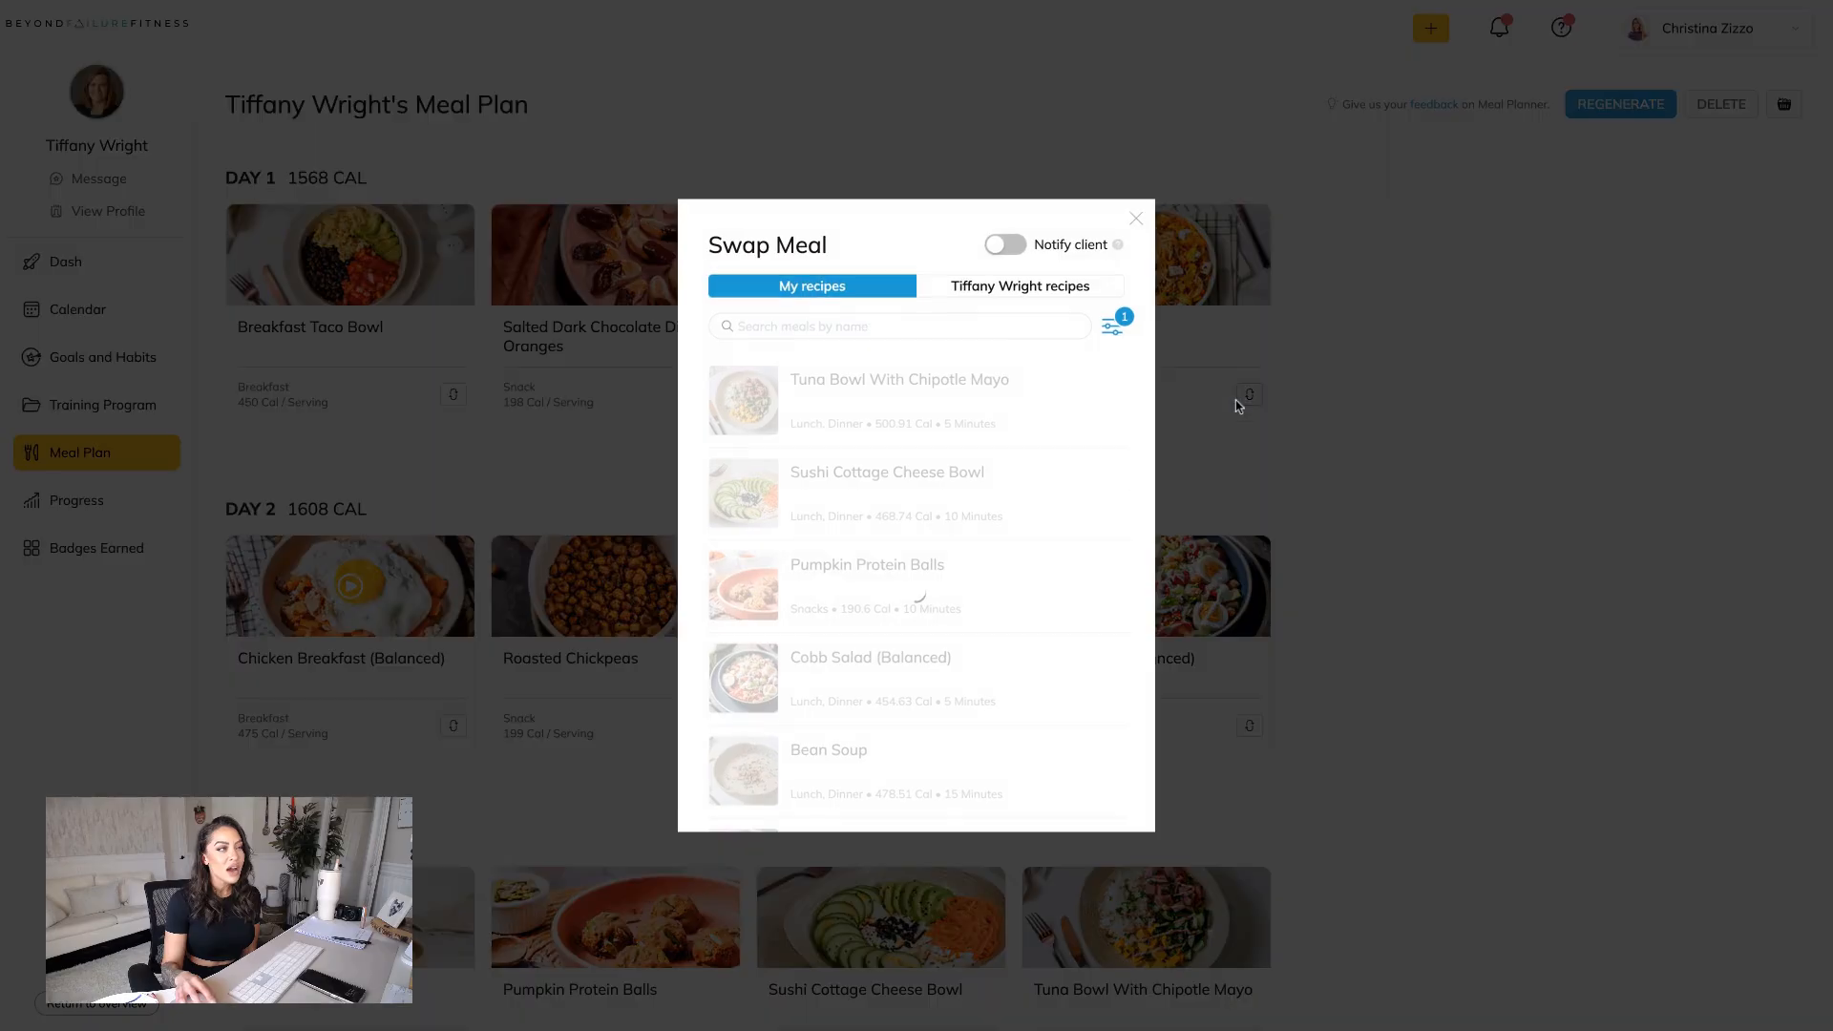
scroll(812, 592, "down", 1)
scroll(814, 598, "down", 4)
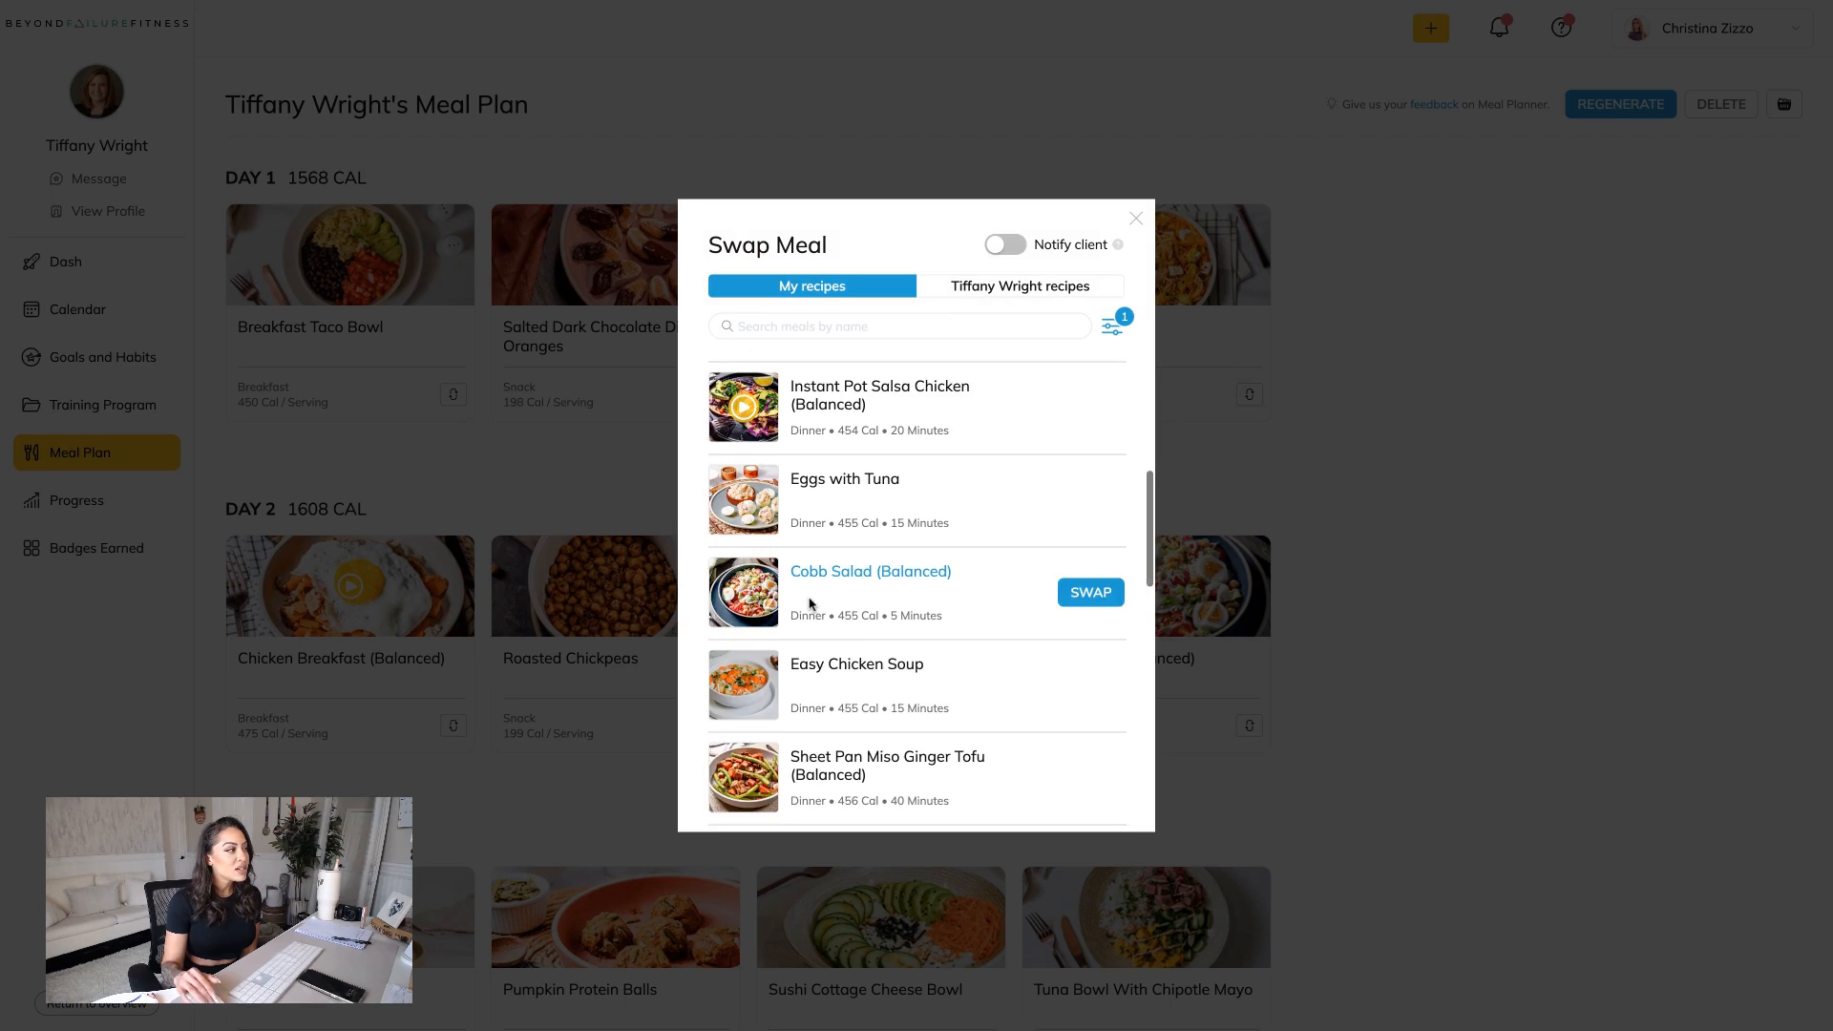
scroll(814, 597, "up", 5)
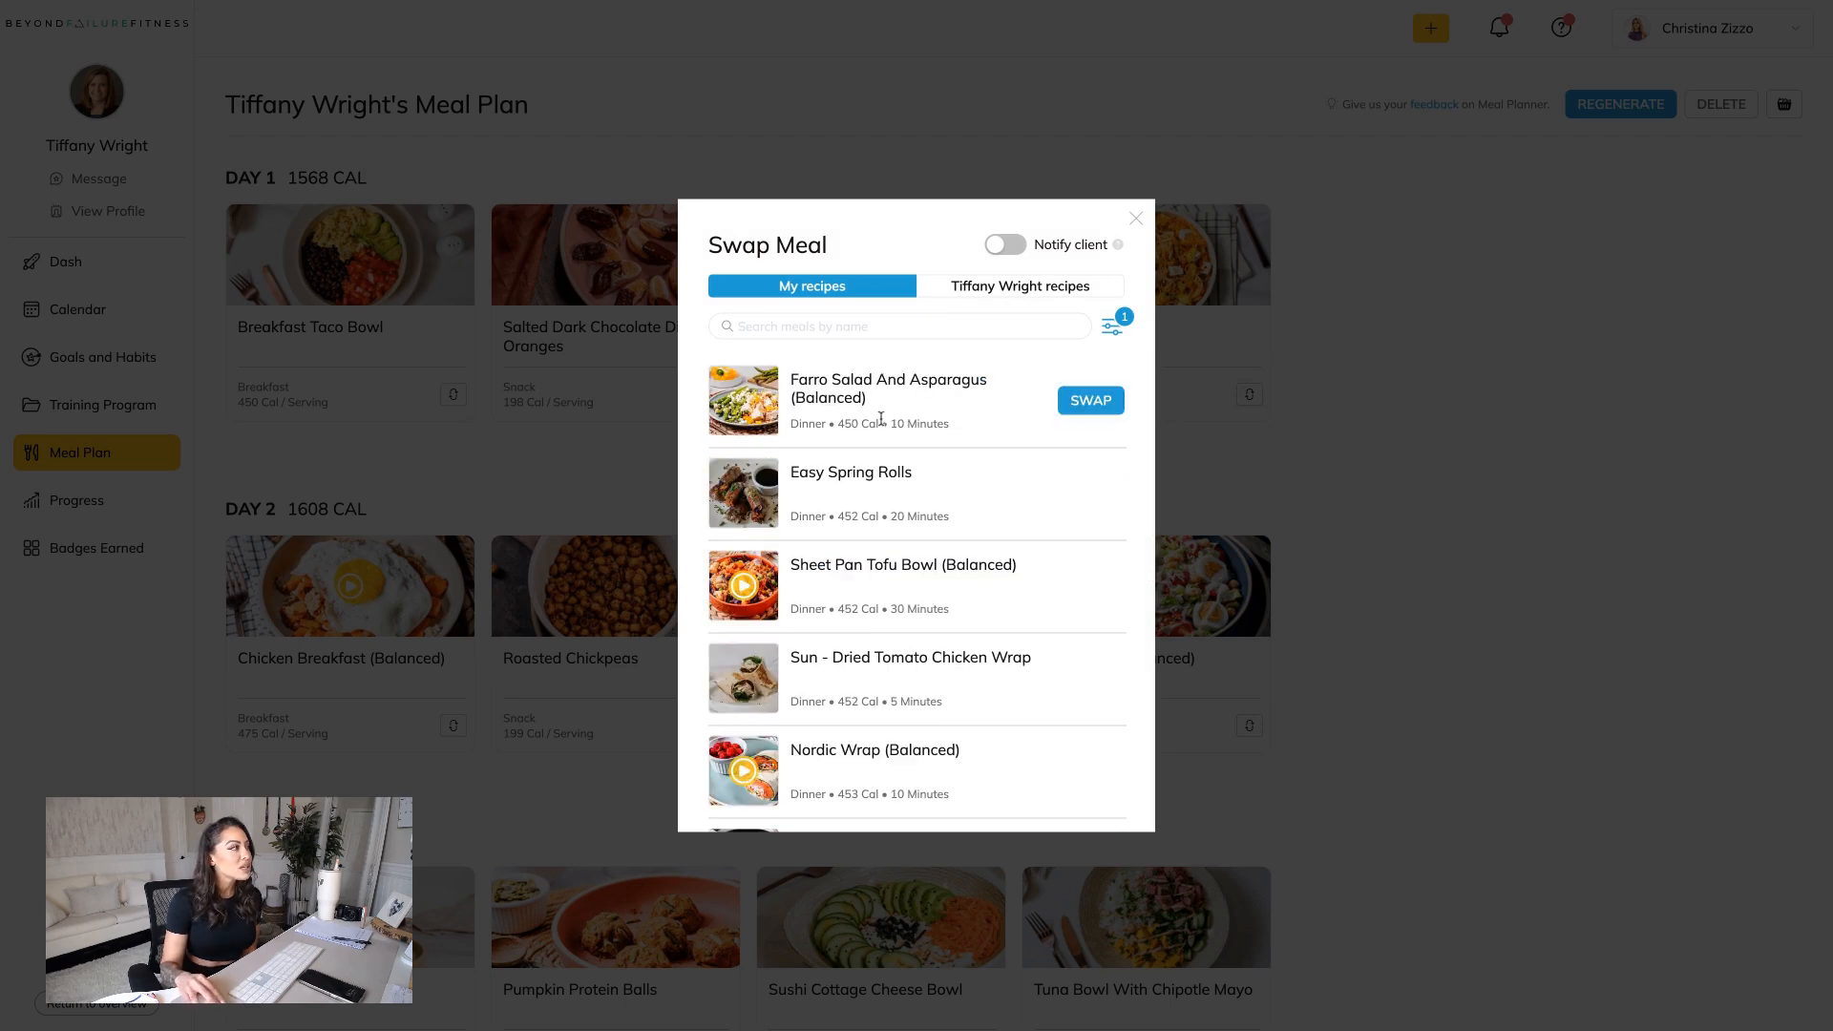
scroll(912, 478, "down", 3)
scroll(917, 478, "down", 1)
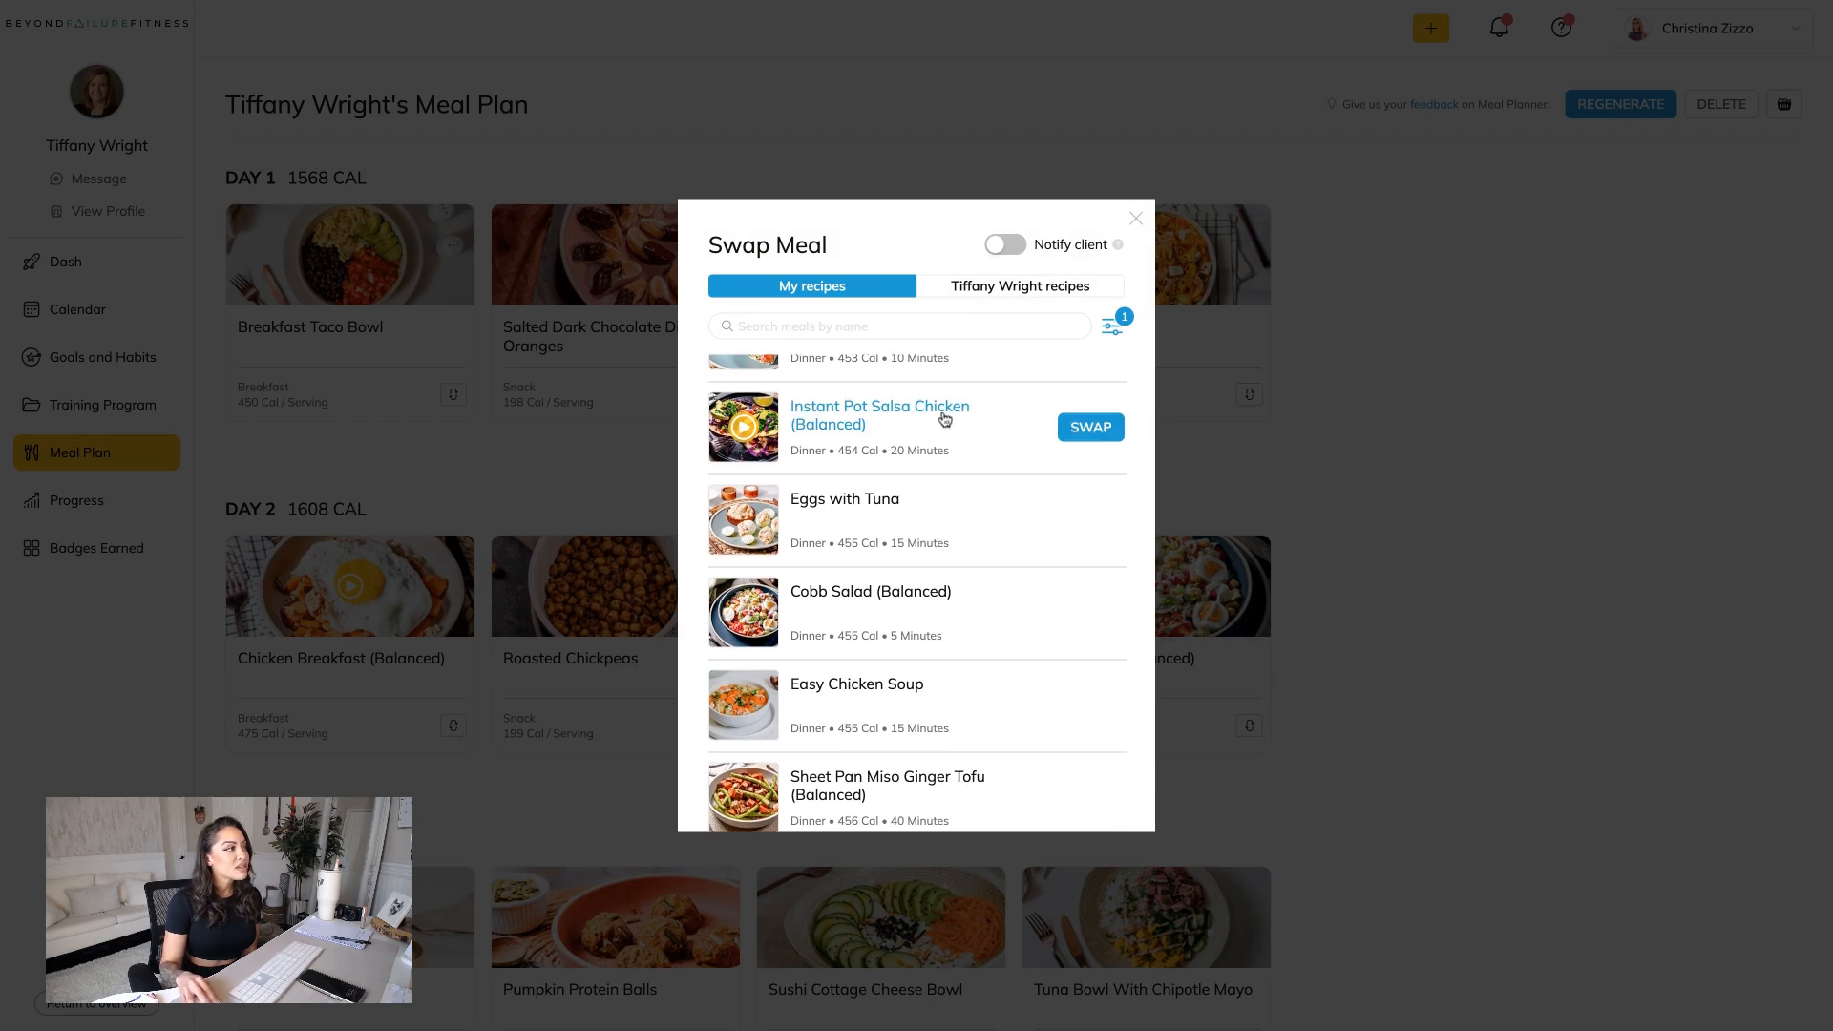
left_click(1086, 430)
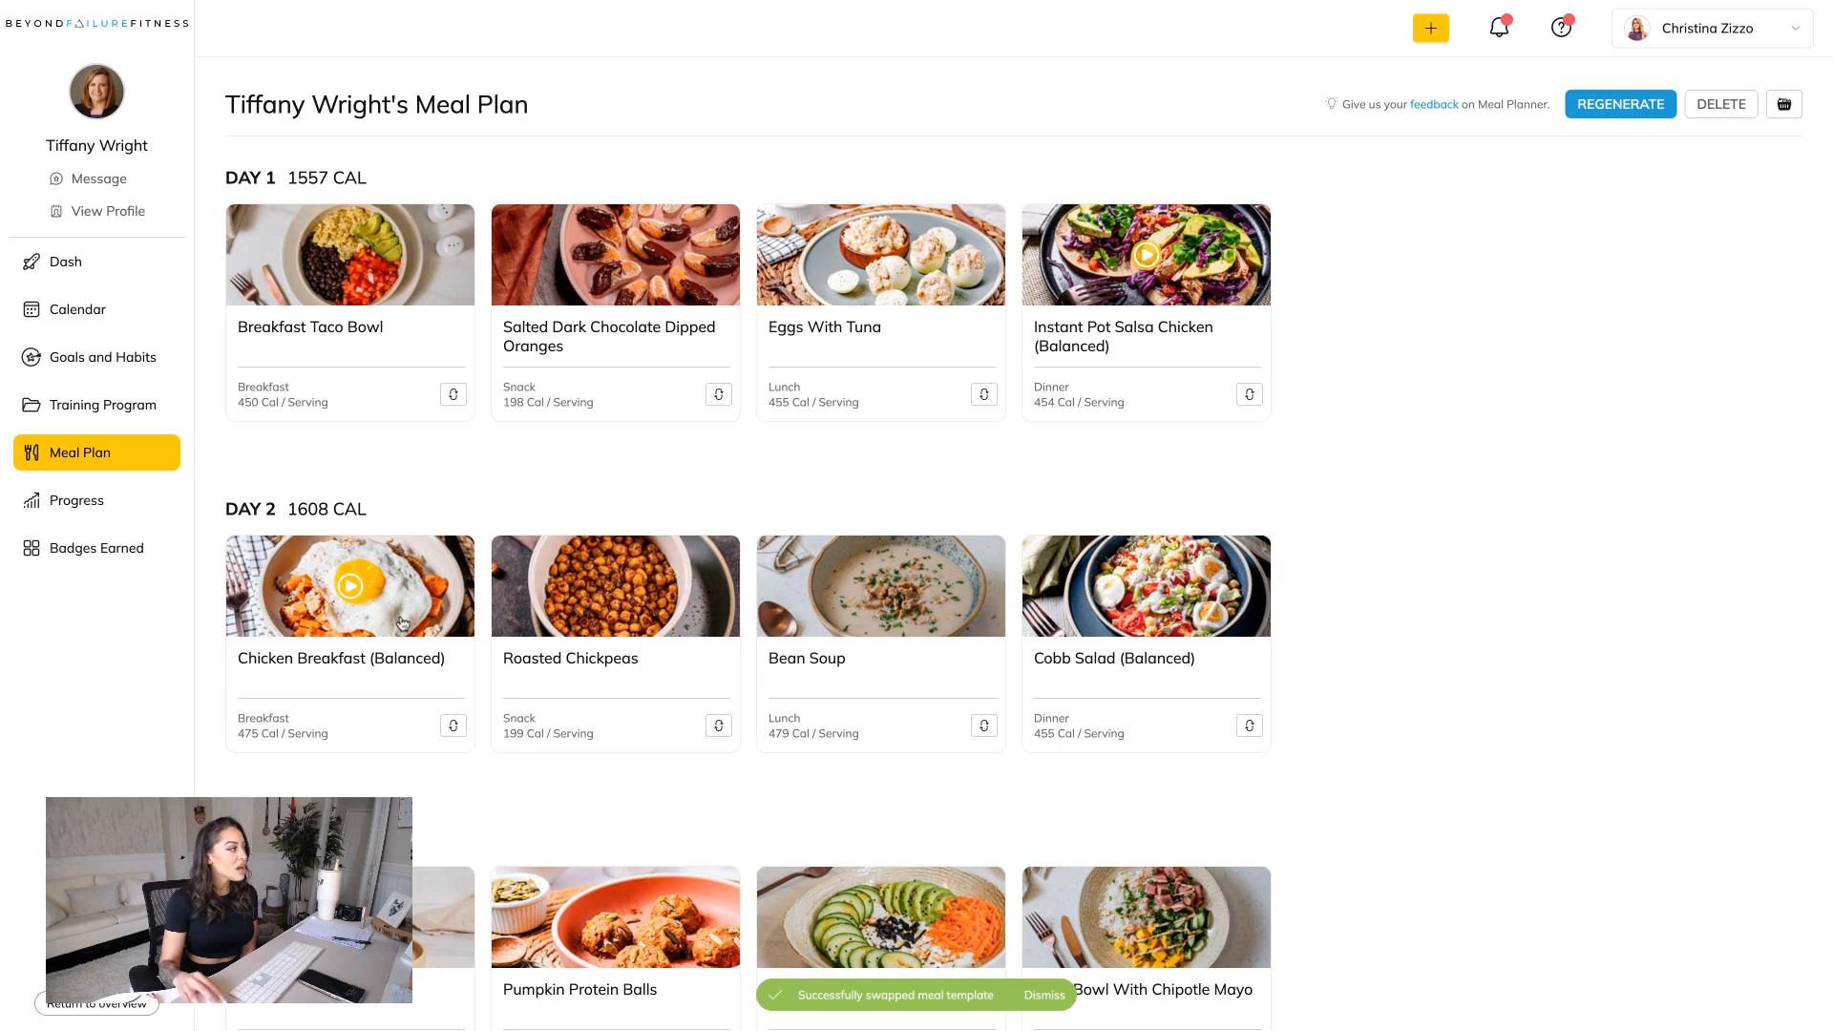
Preview the Chicken Breakfast (Balanced) video in Day 2, examine the recipe's ingredients and directions, and return to the meal plan.
left_click(353, 616)
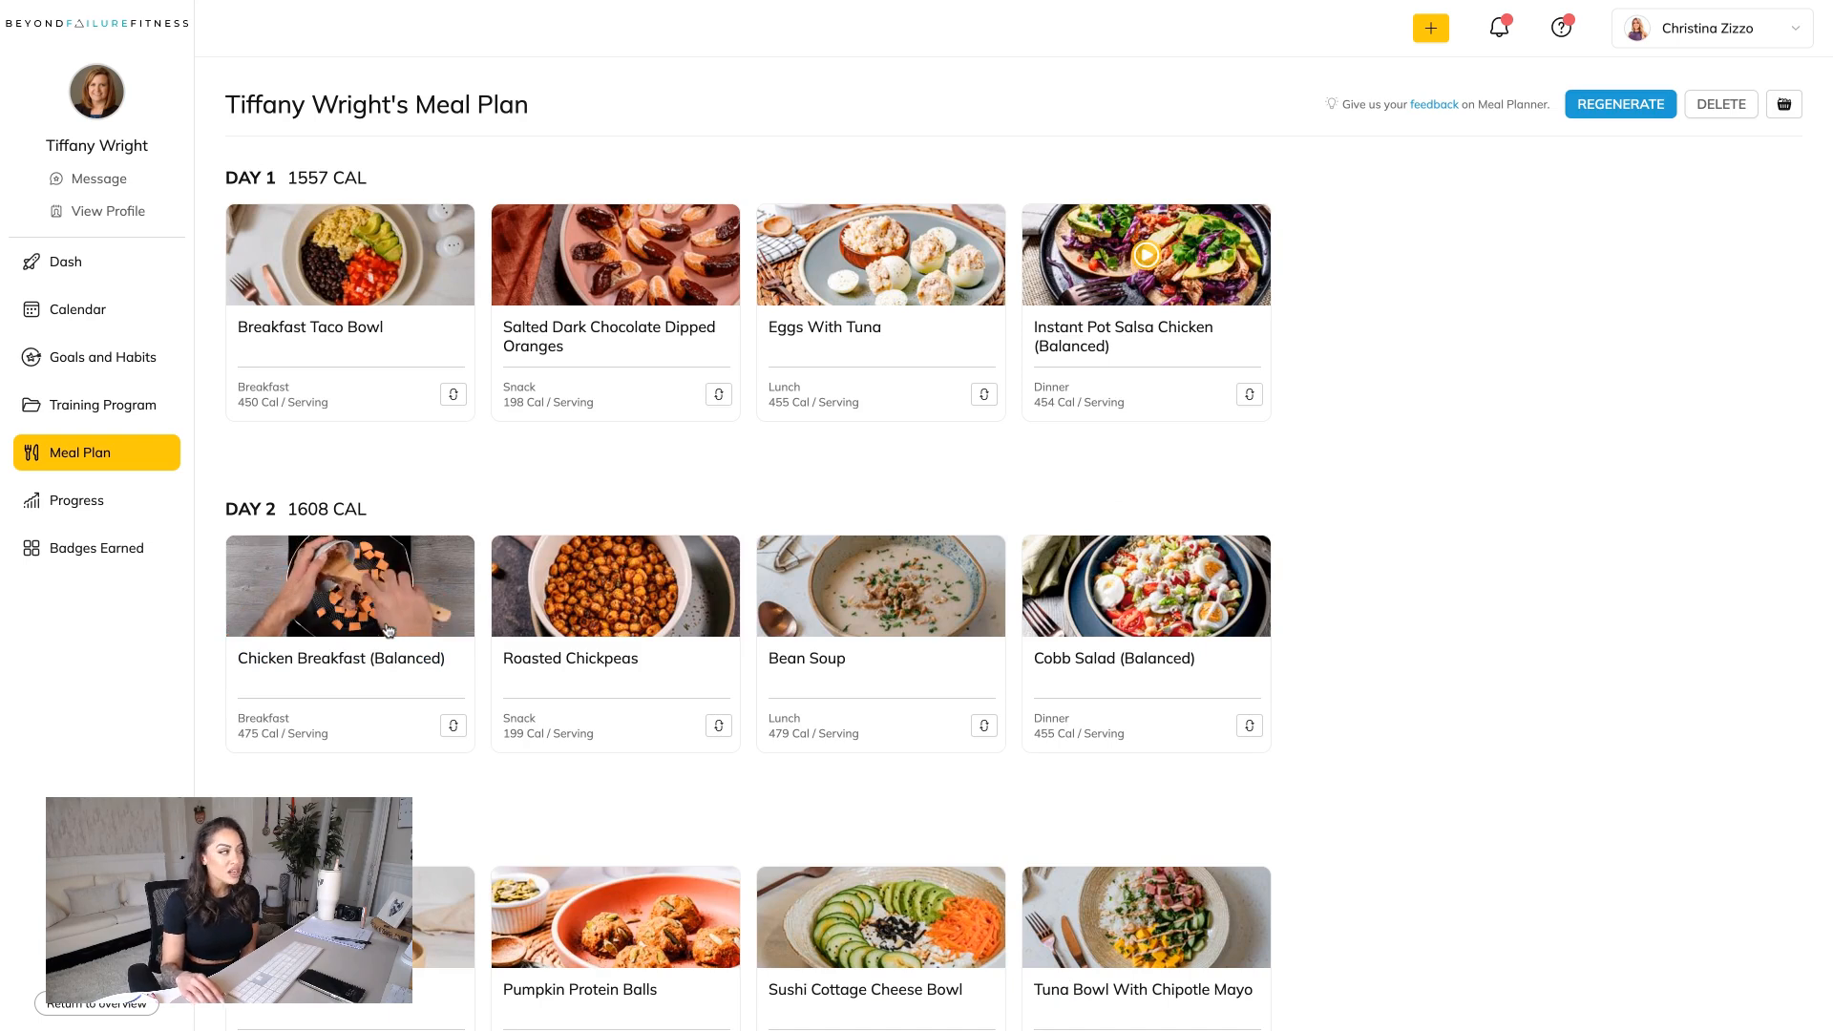
scroll(451, 668, "down", 1)
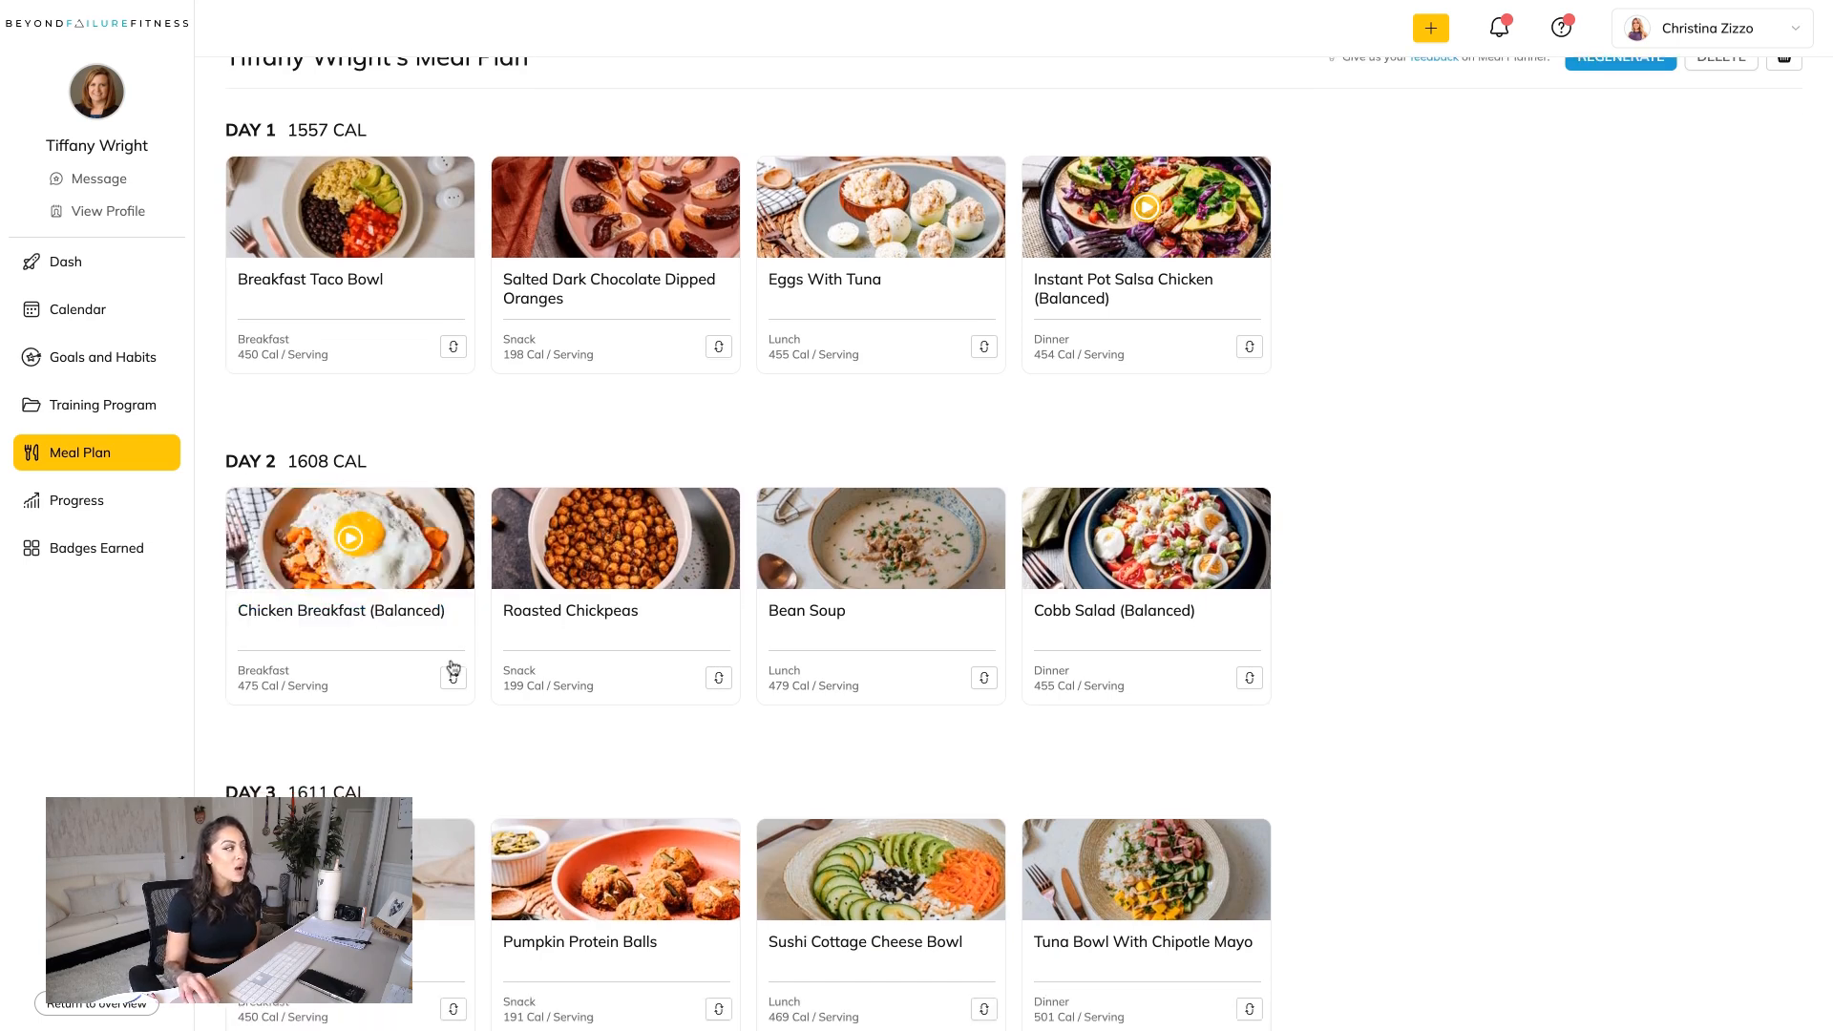
left_click(368, 610)
left_click_drag(911, 667, 723, 673)
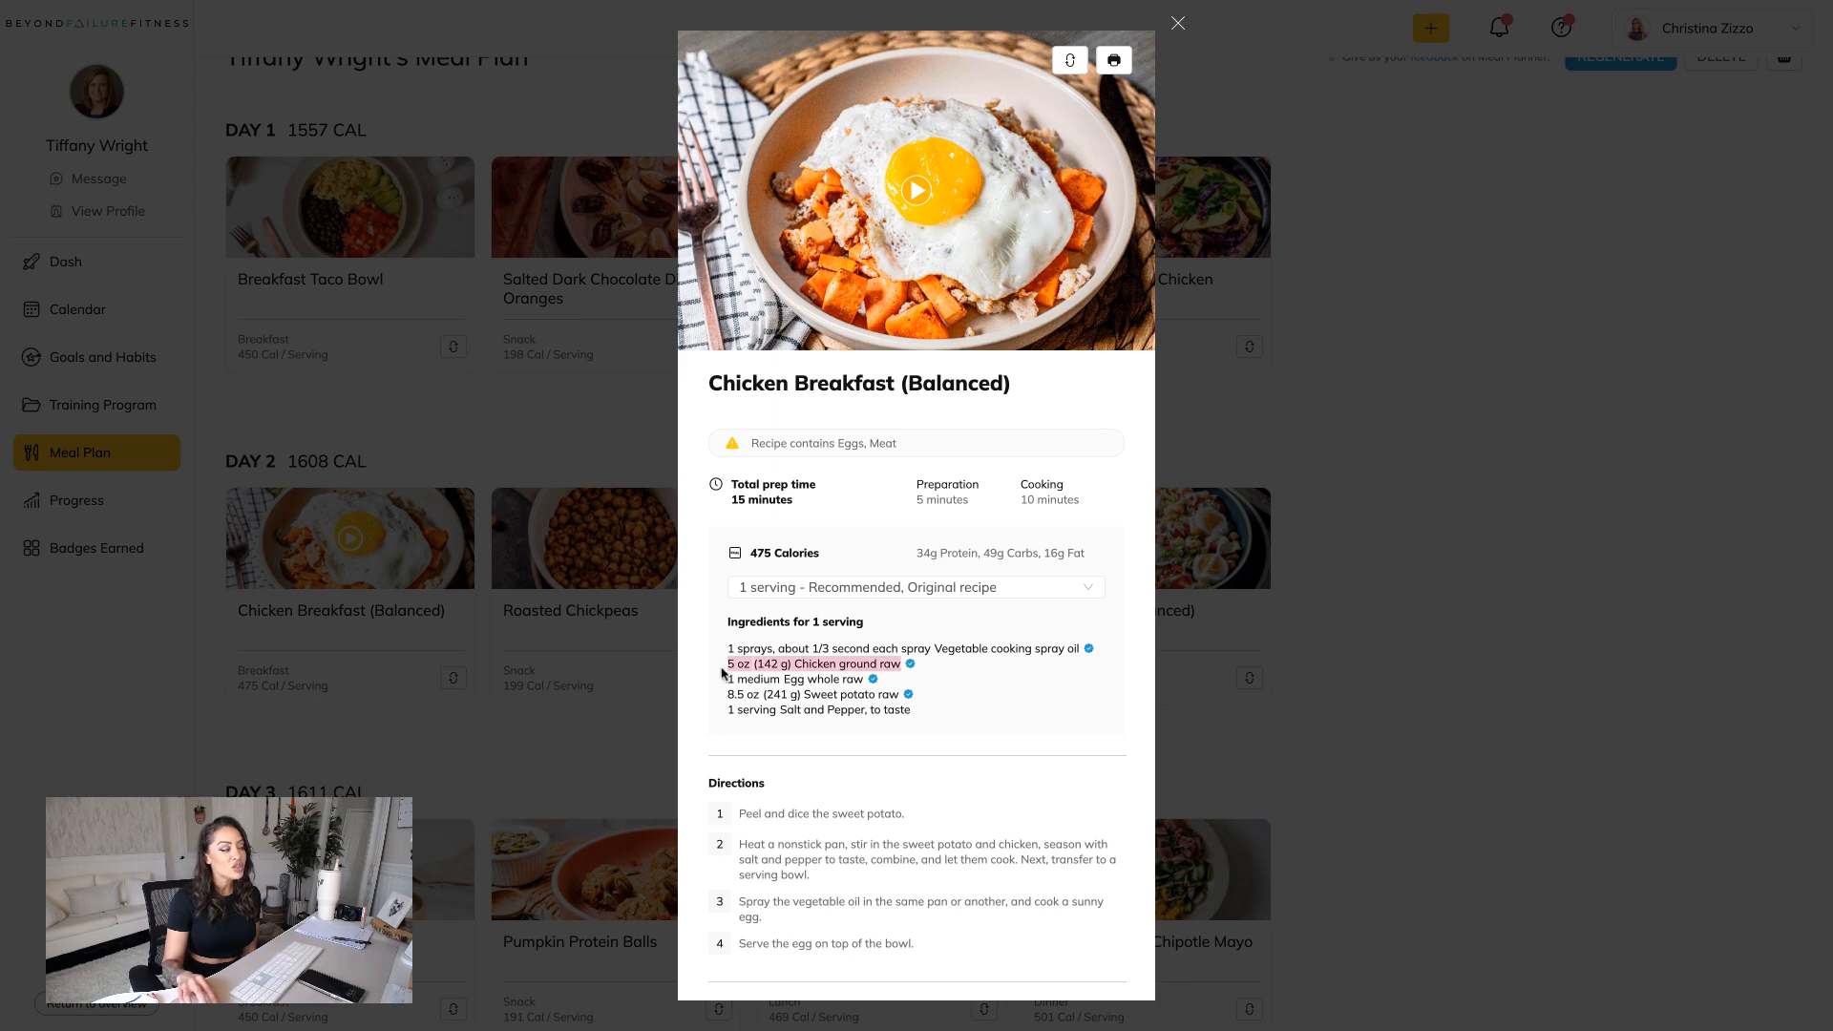
left_click(1176, 25)
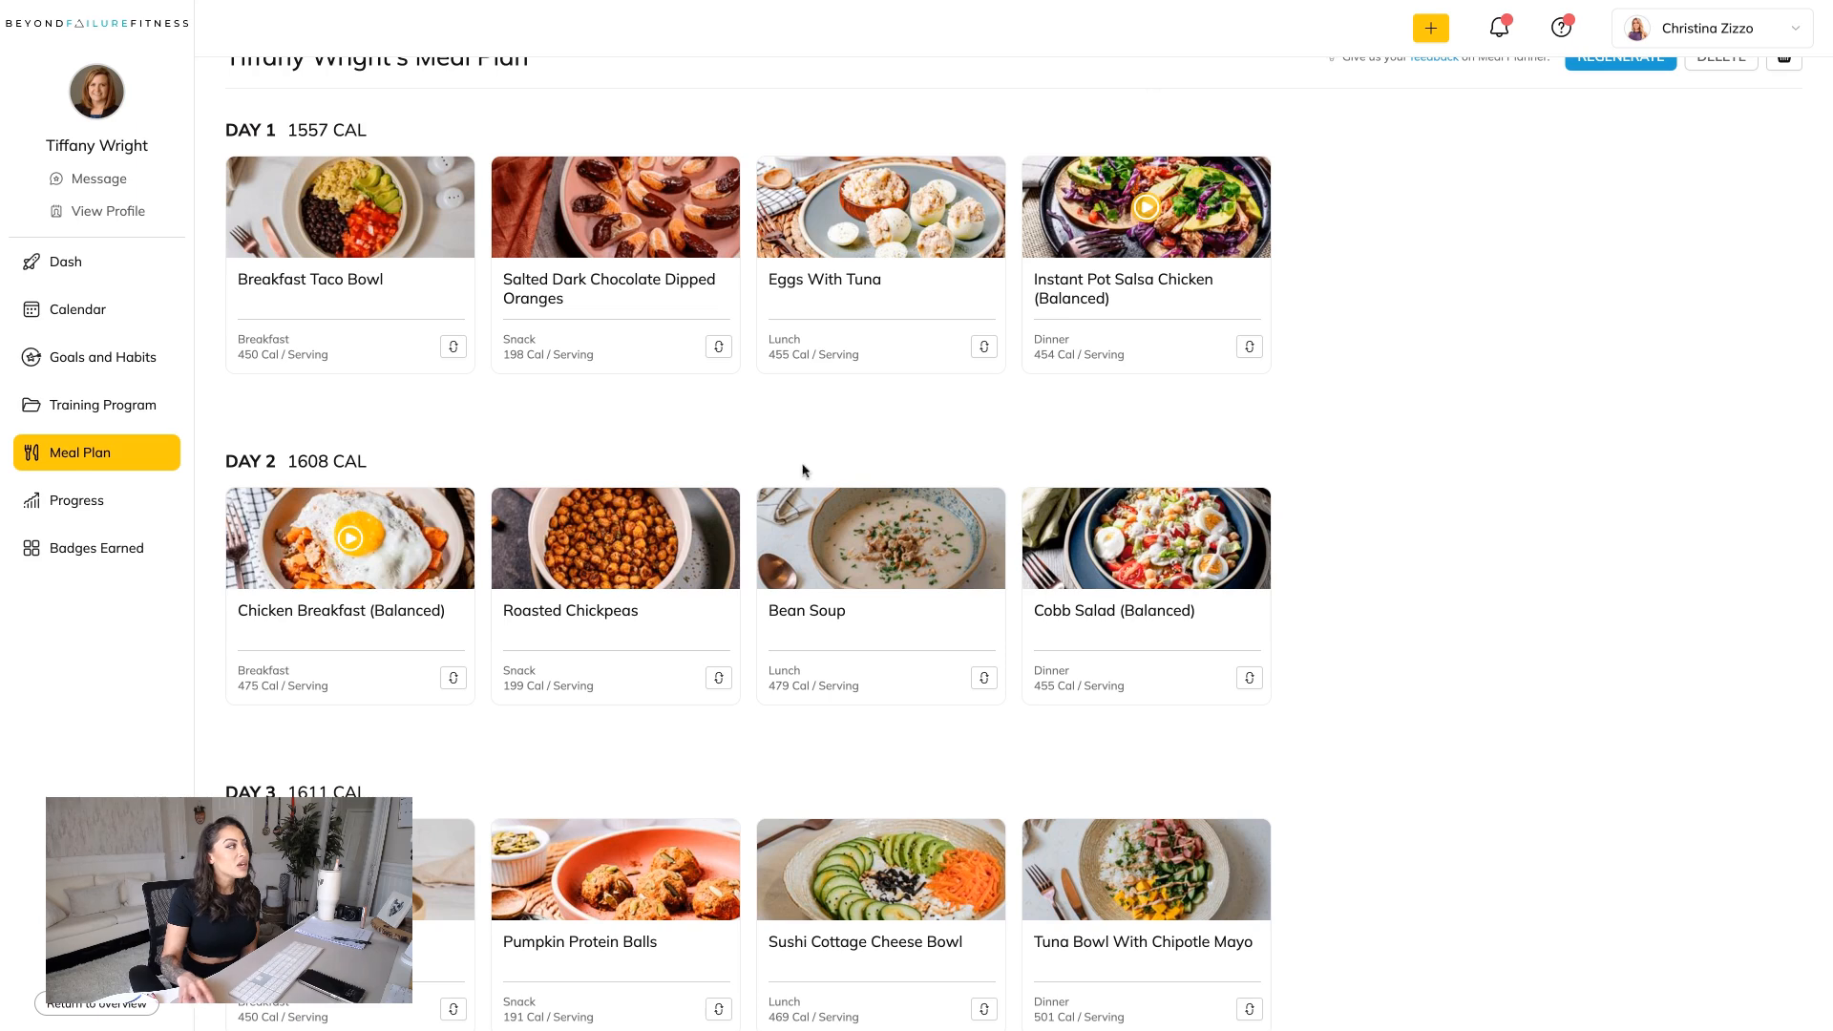
Swap the Day 2 snack, Roasted Chickpeas, for Apple And Peanut Butter.
left_click(719, 679)
scroll(946, 686, "down", 4)
left_click(1090, 598)
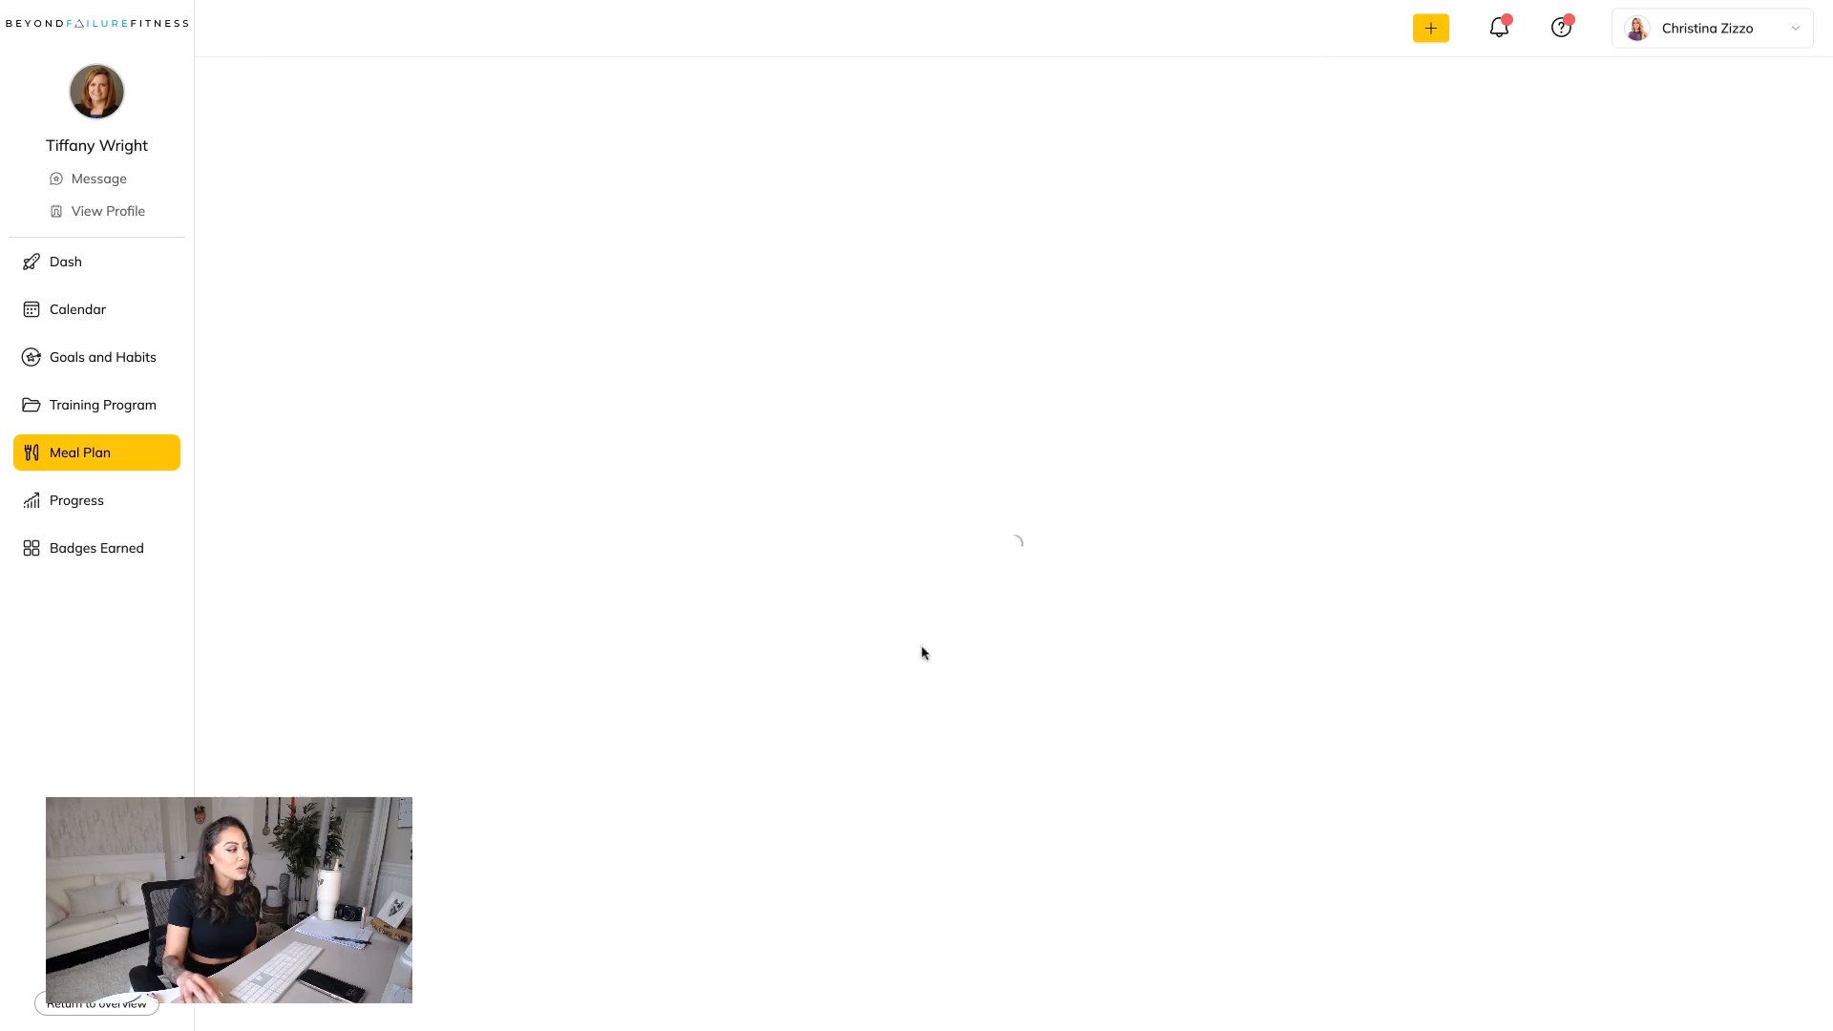
Check the Day 2 lunch, Bean Soup, and swap it for "Green-A-Colada" Smoothie (Balanced).
scroll(924, 646, "down", 1)
left_click(986, 642)
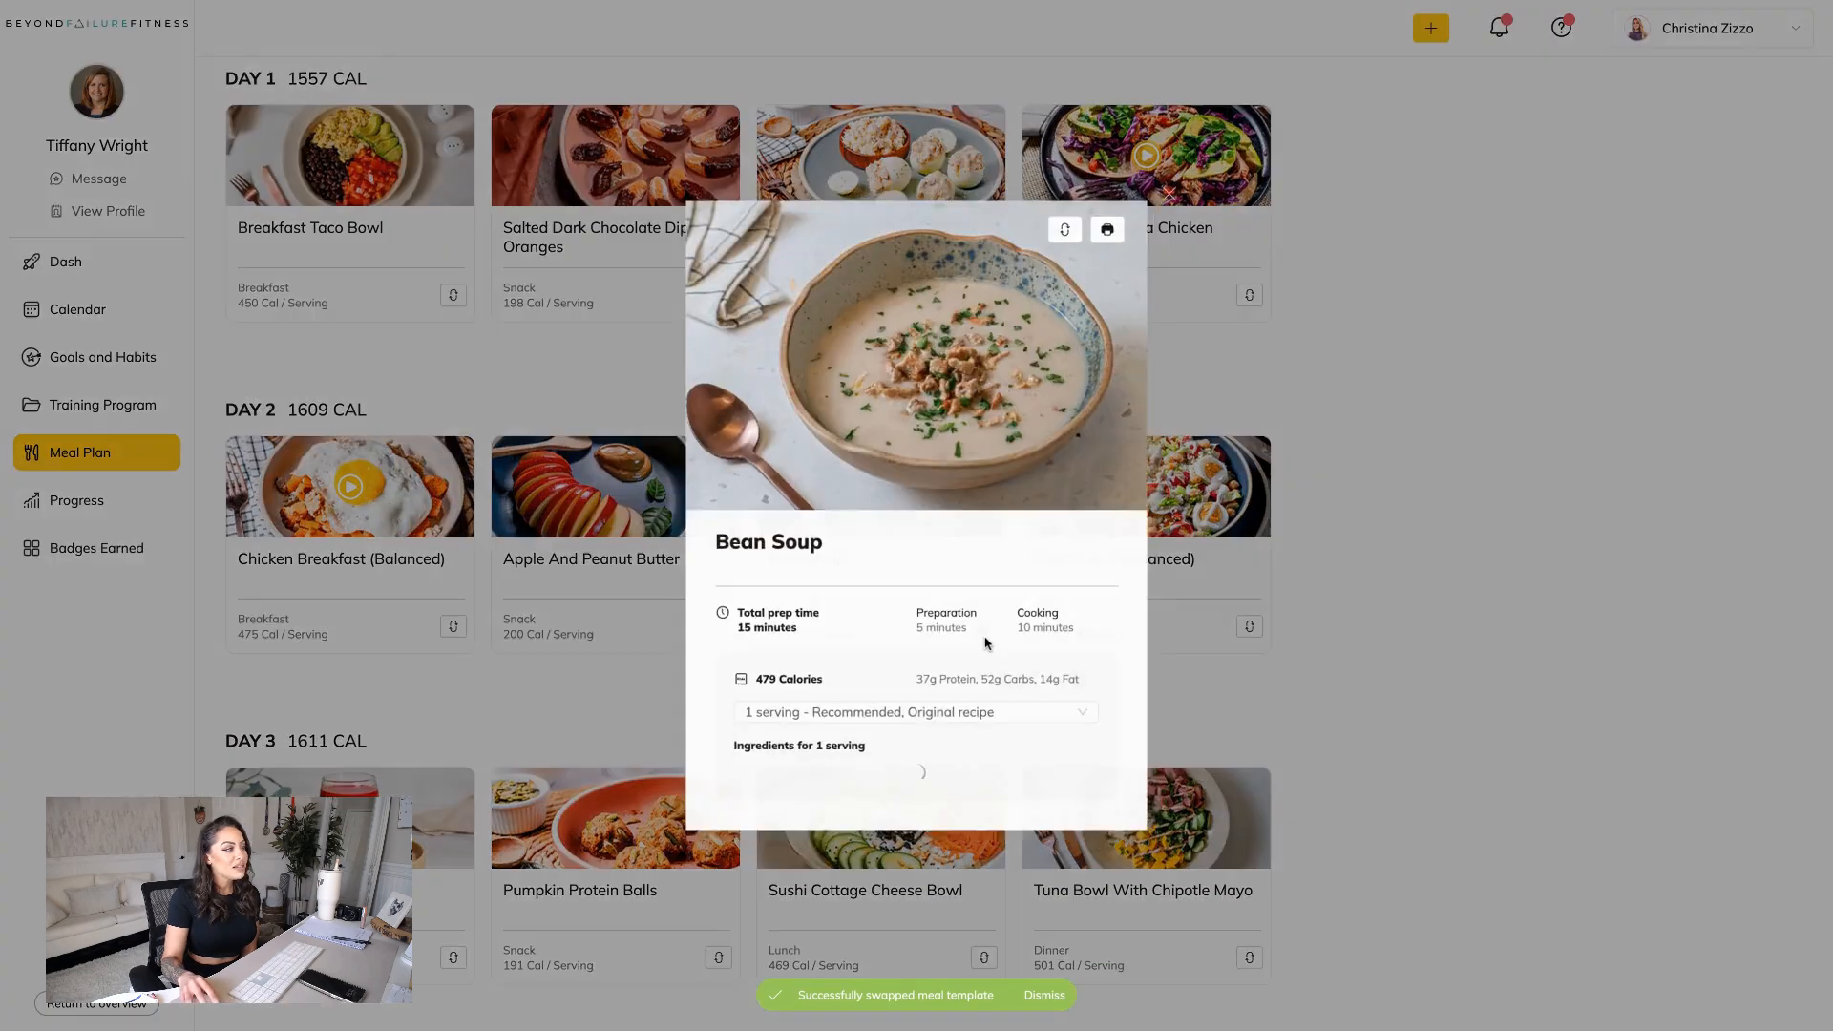
left_click(1181, 30)
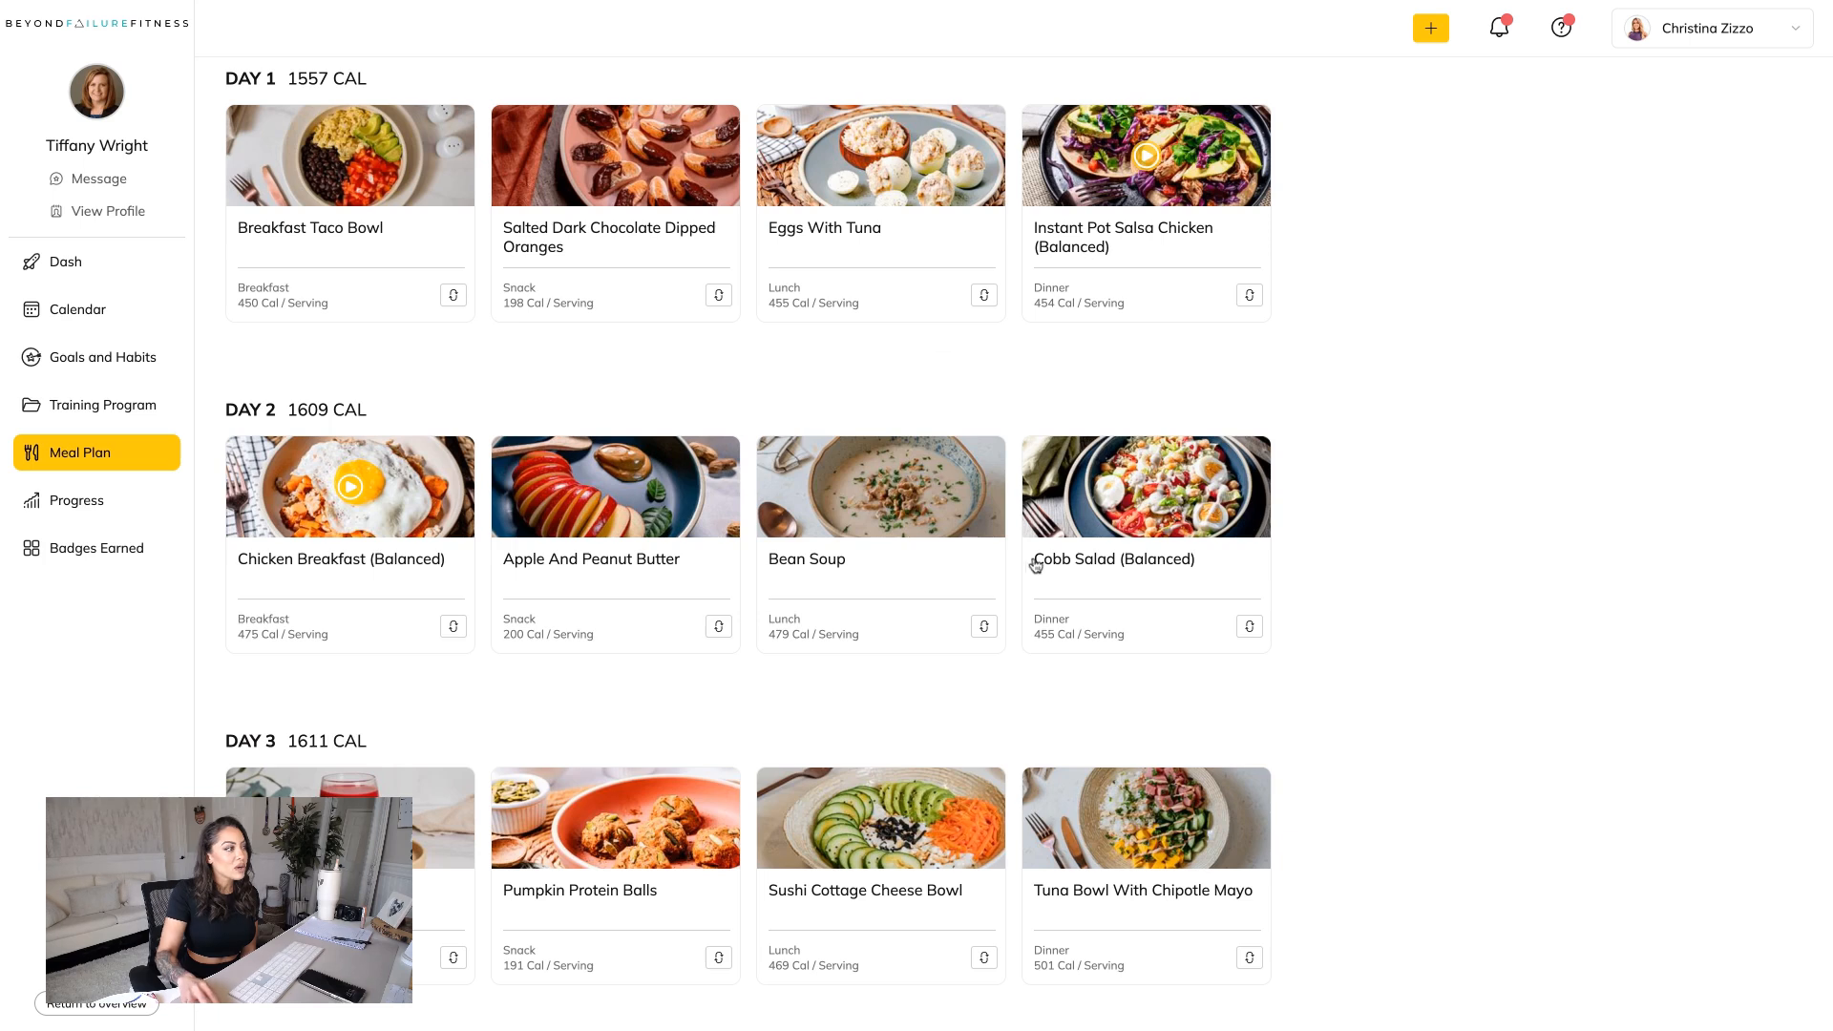
left_click(984, 626)
scroll(975, 676, "down", 8)
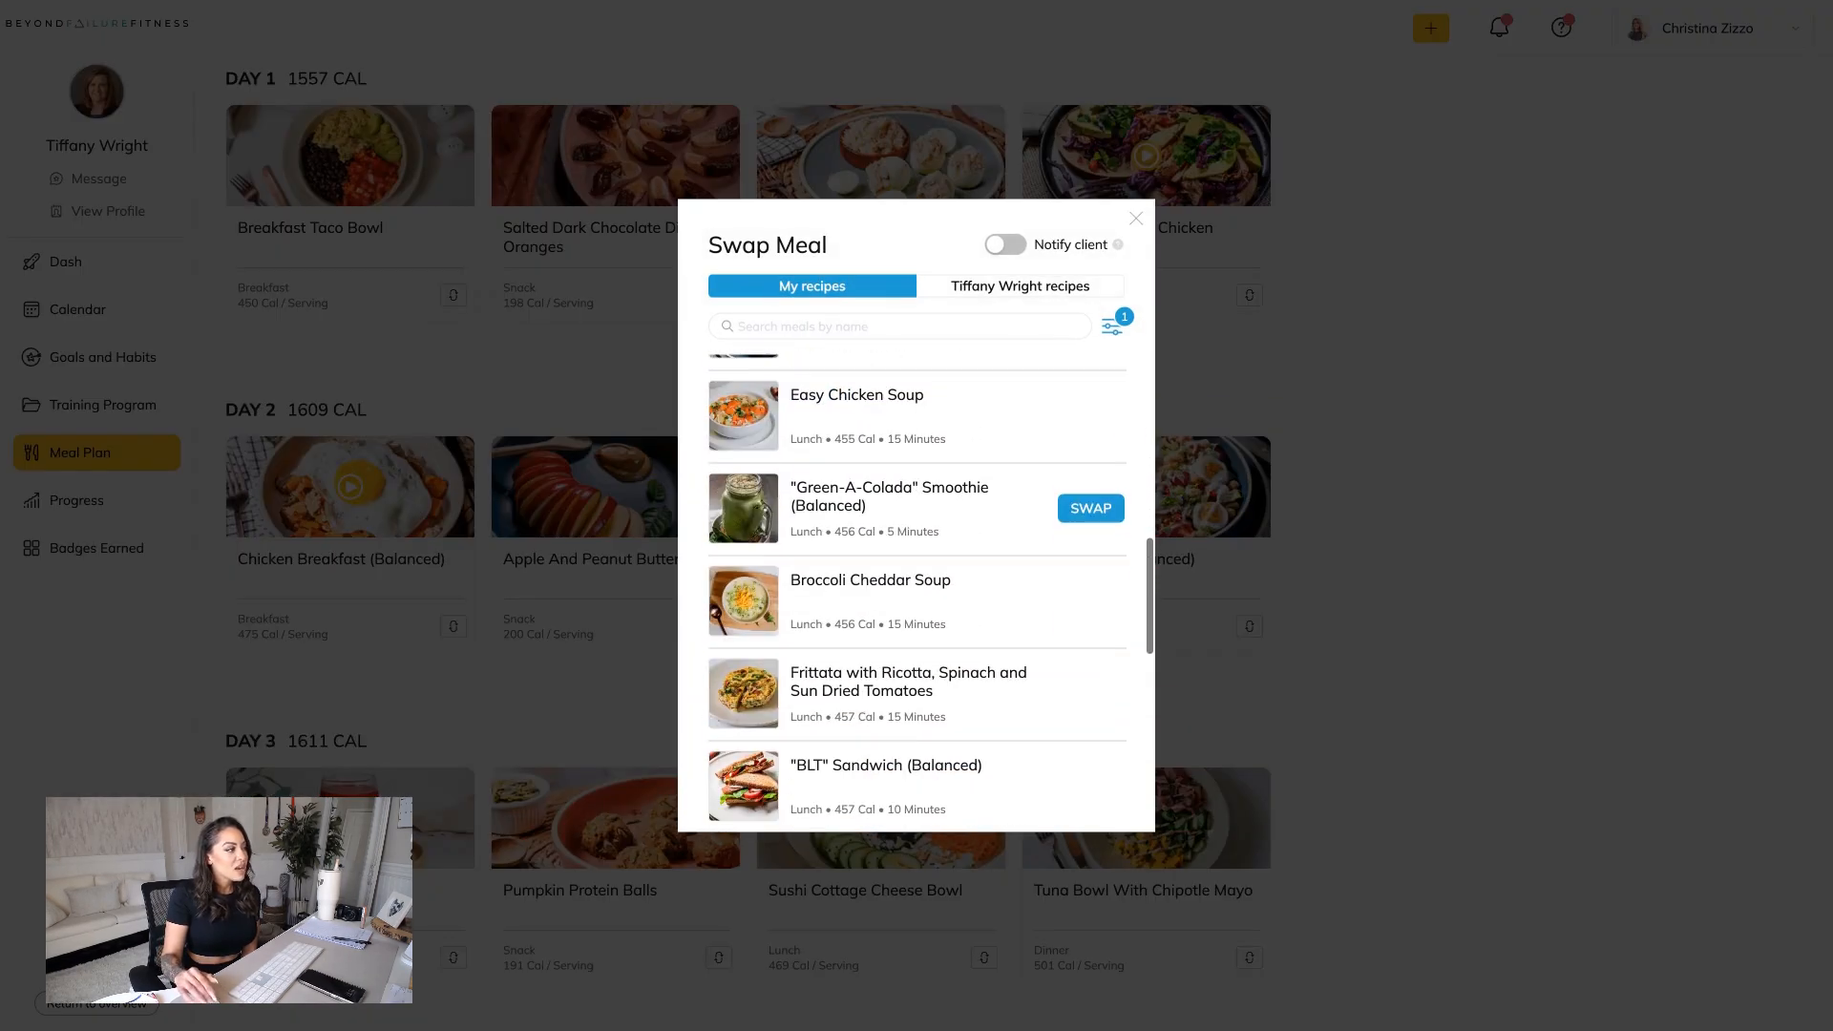
left_click(1091, 508)
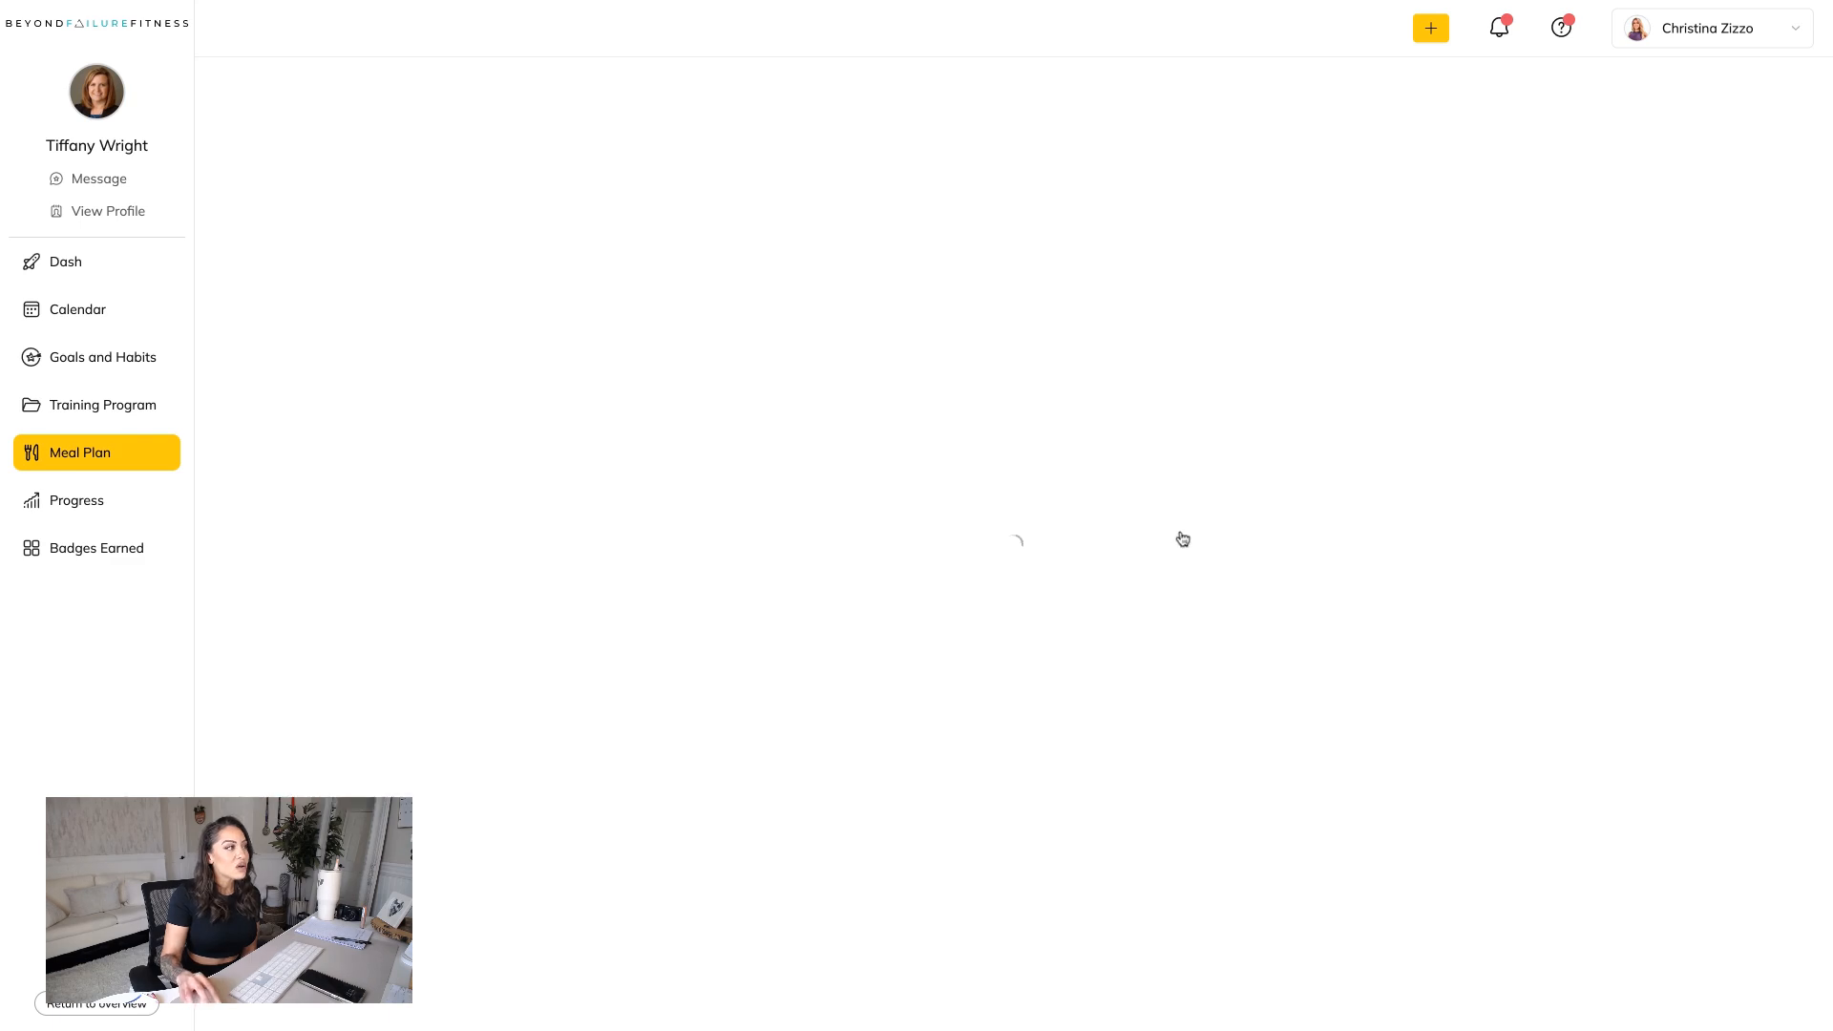
Swap the Day 3 breakfast, Beet Juice, for Cafe Mocha Protein Shake (Balanced).
scroll(1222, 573, "down", 2)
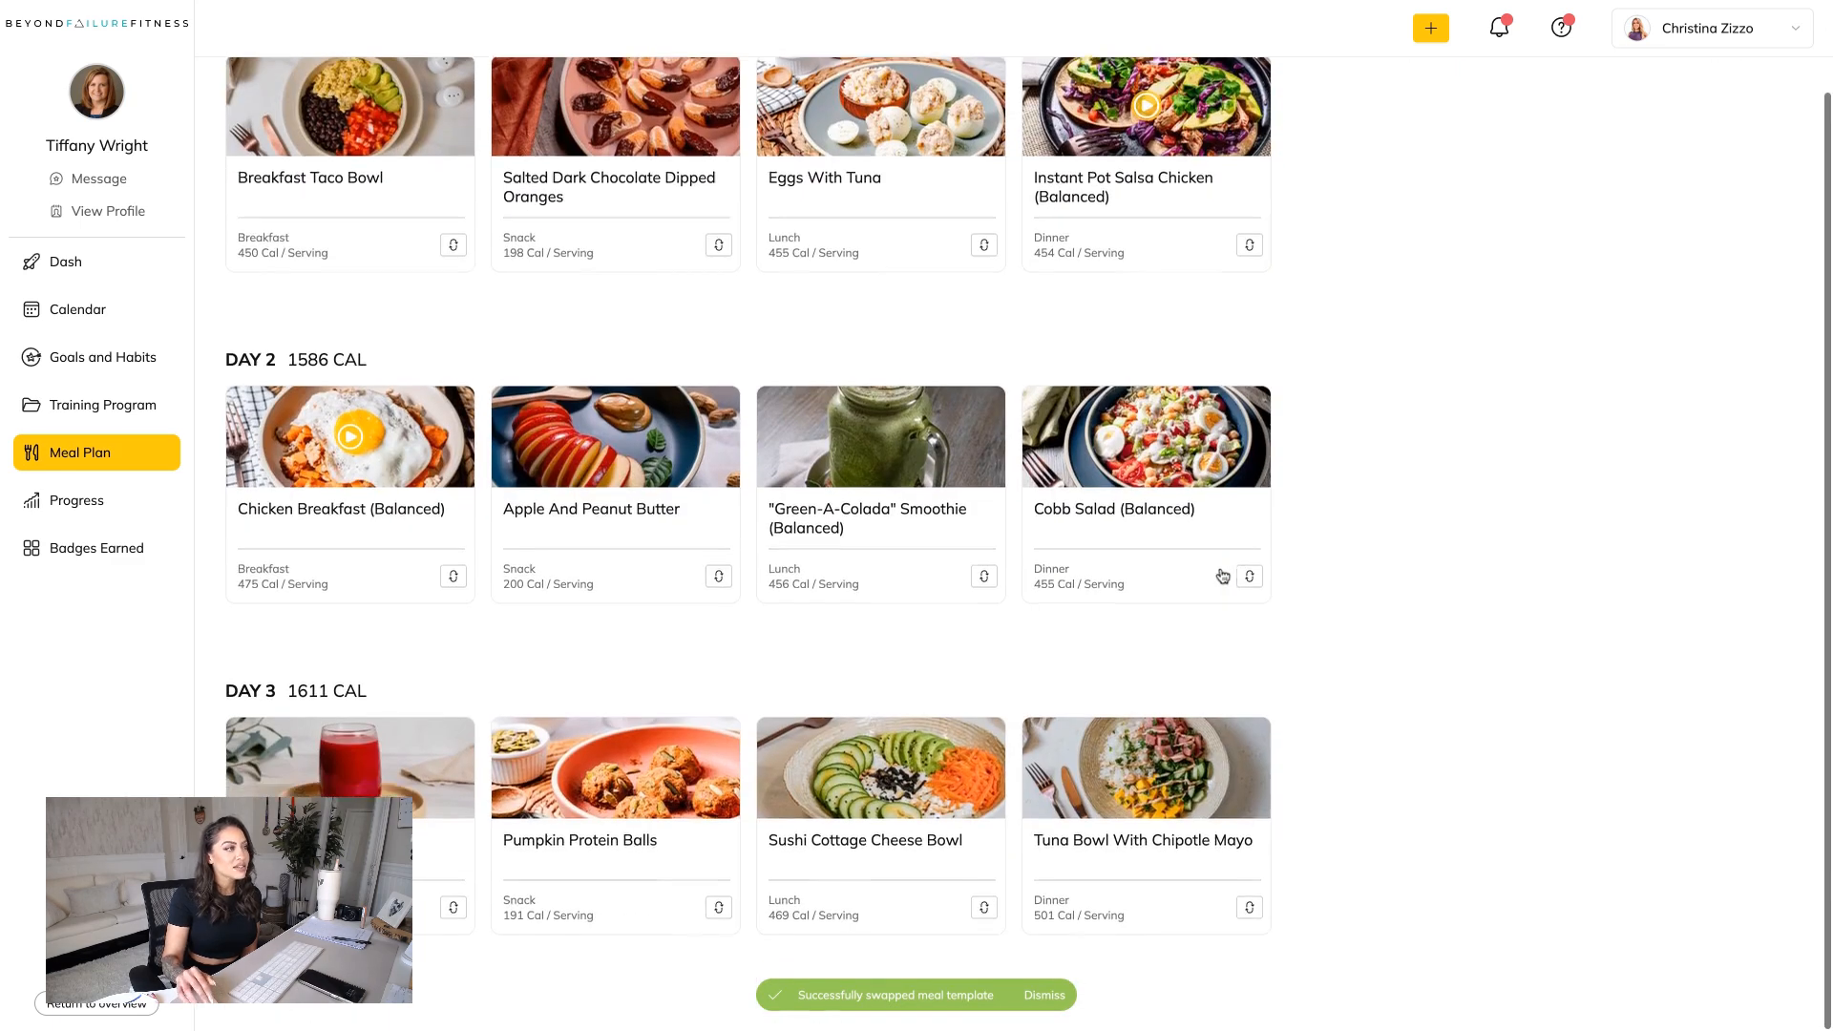
scroll(1222, 575, "up", 1)
left_click(453, 958)
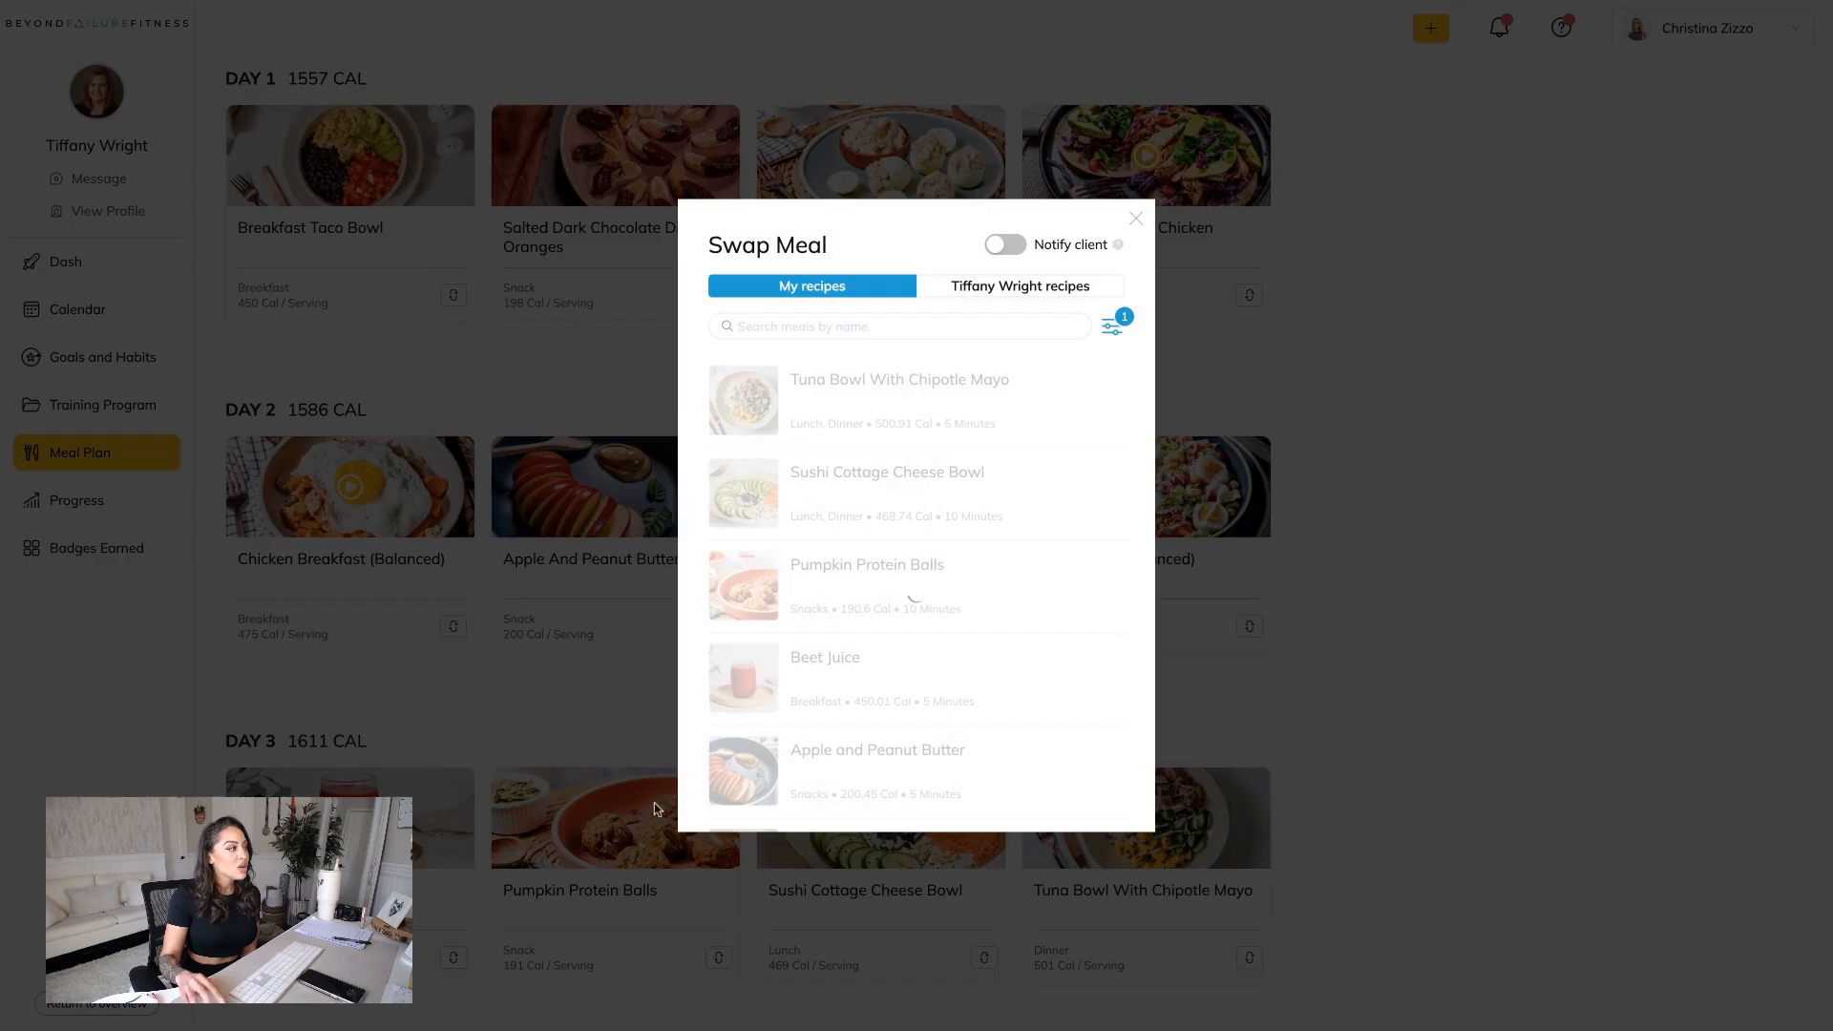
mouse_move(1115, 363)
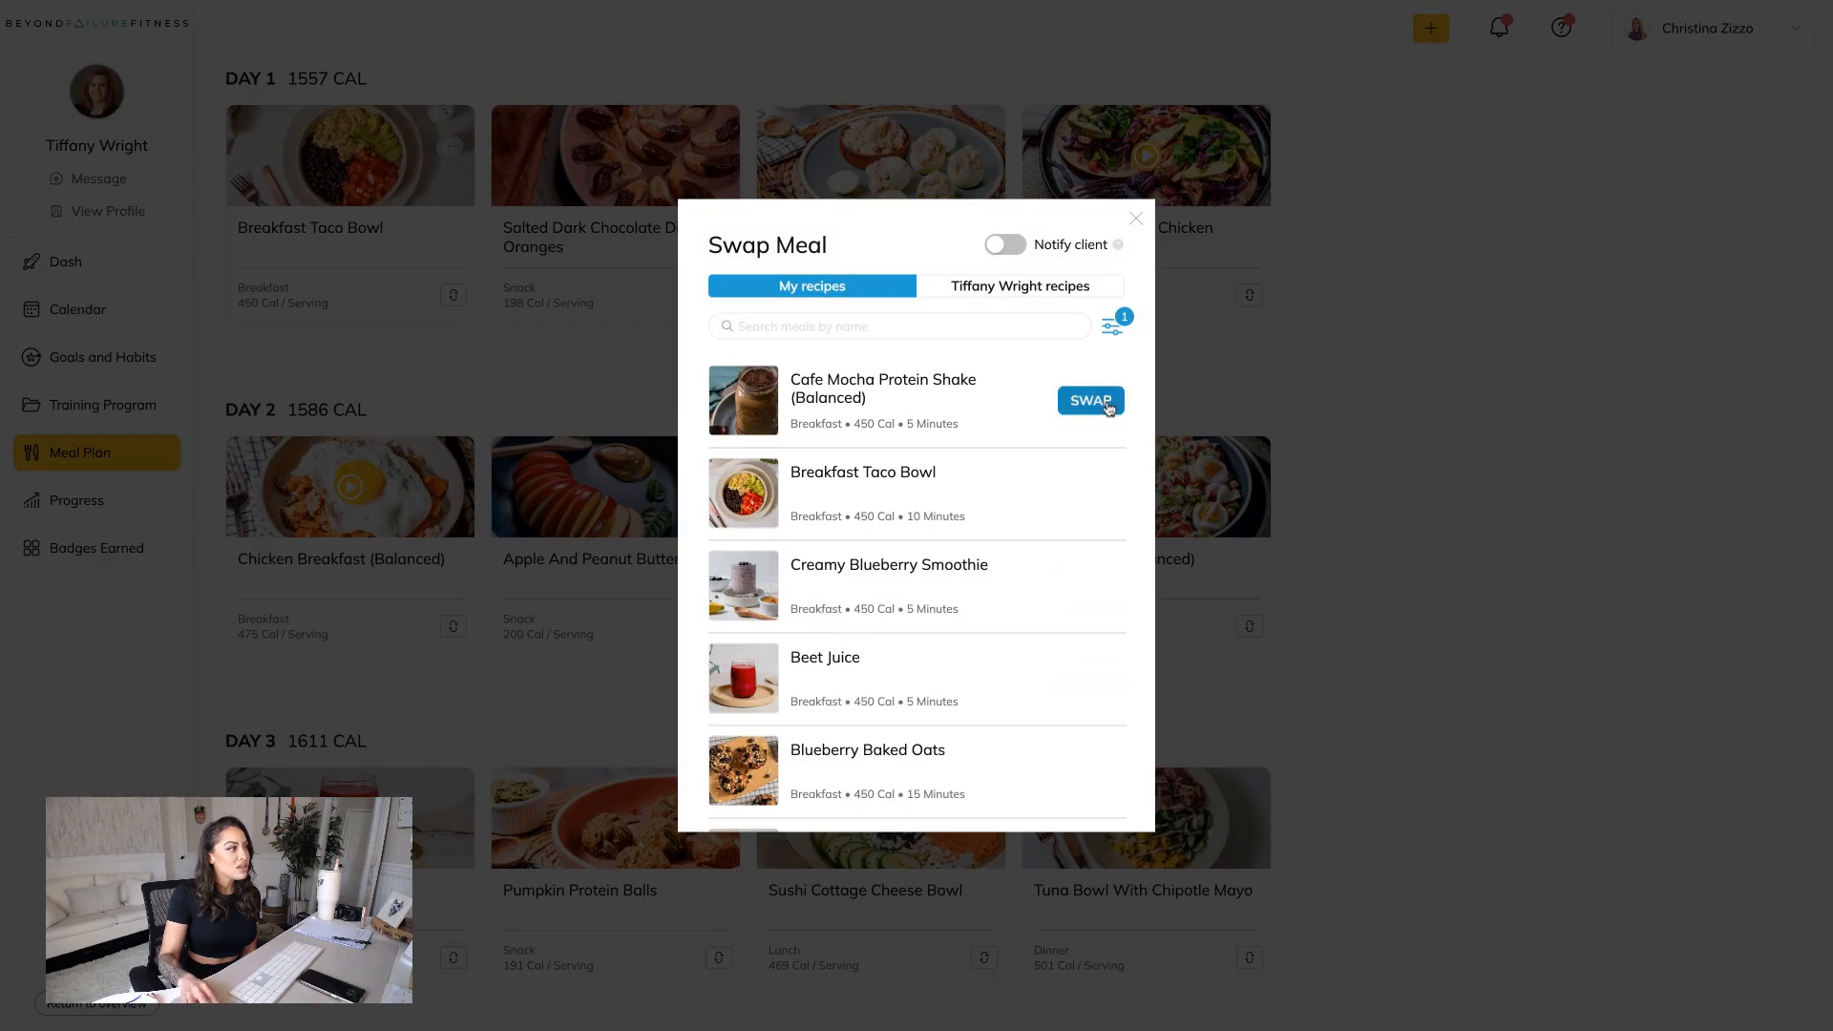
left_click(1090, 401)
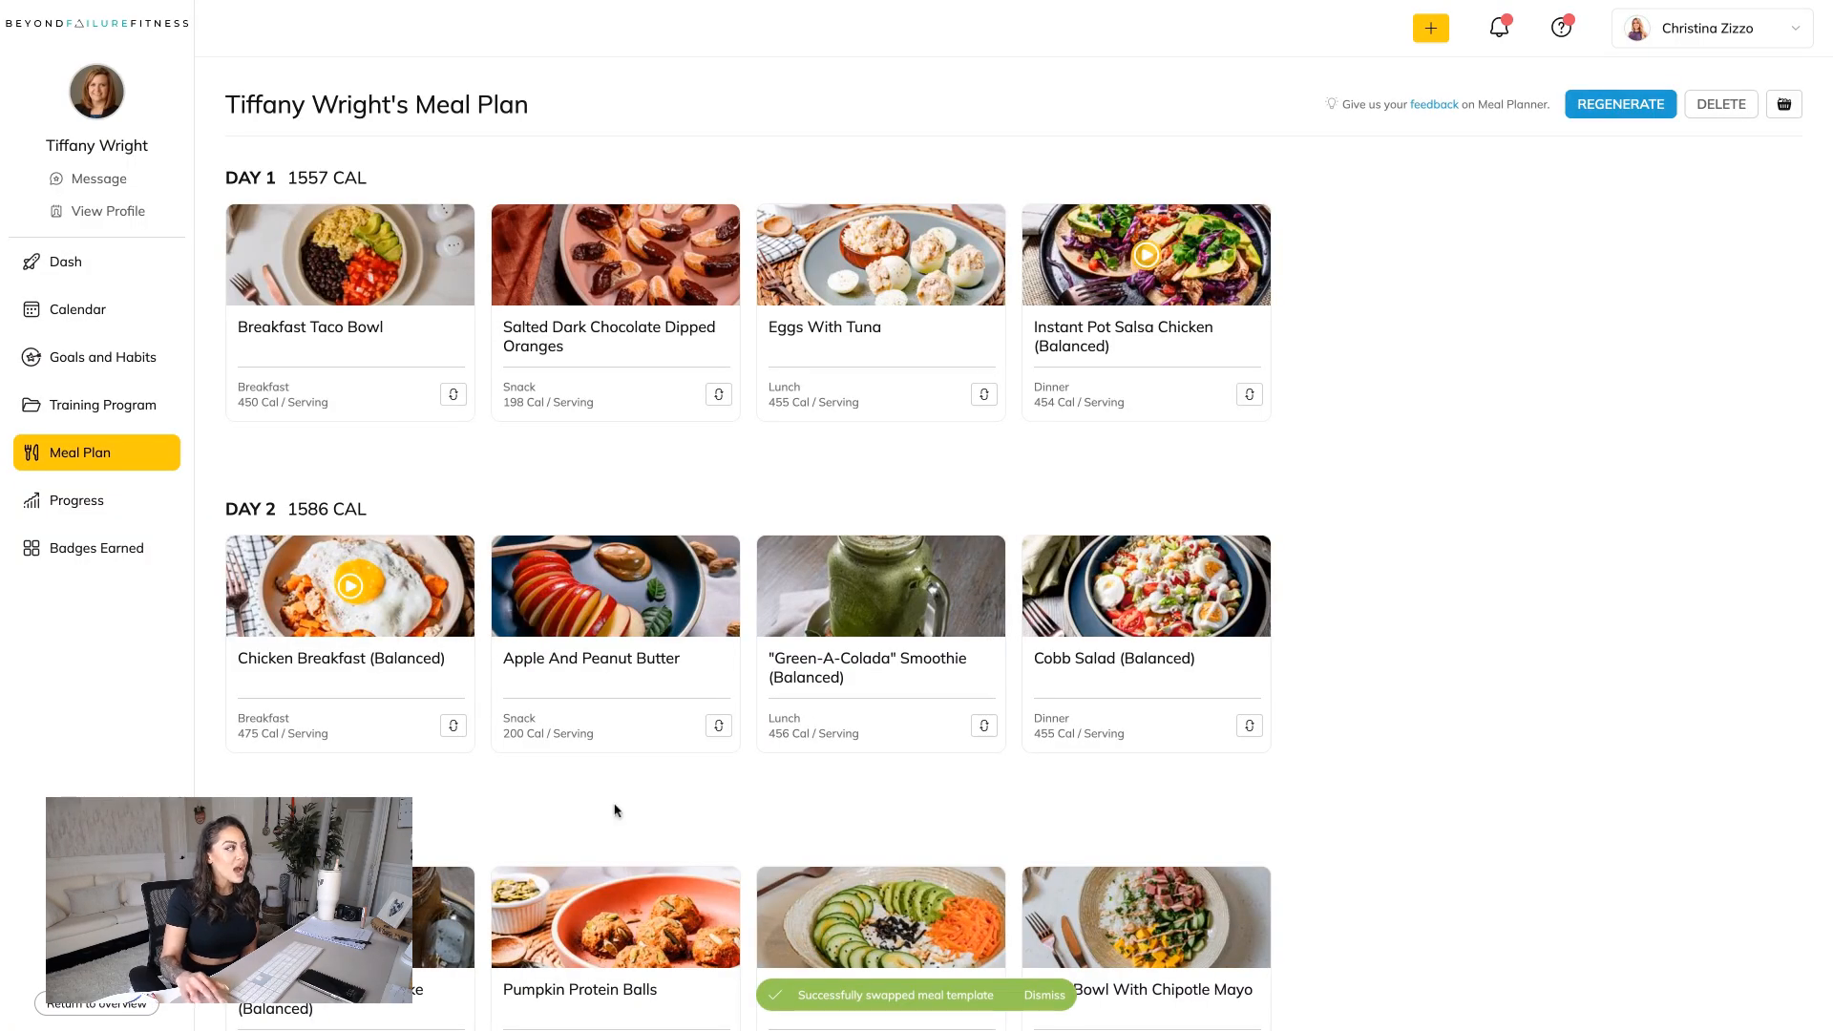
Swap the Day 3 snack, Pumpkin Protein Balls, for Strawberries and Dark Chocolate.
scroll(613, 806, "down", 2)
left_click(717, 957)
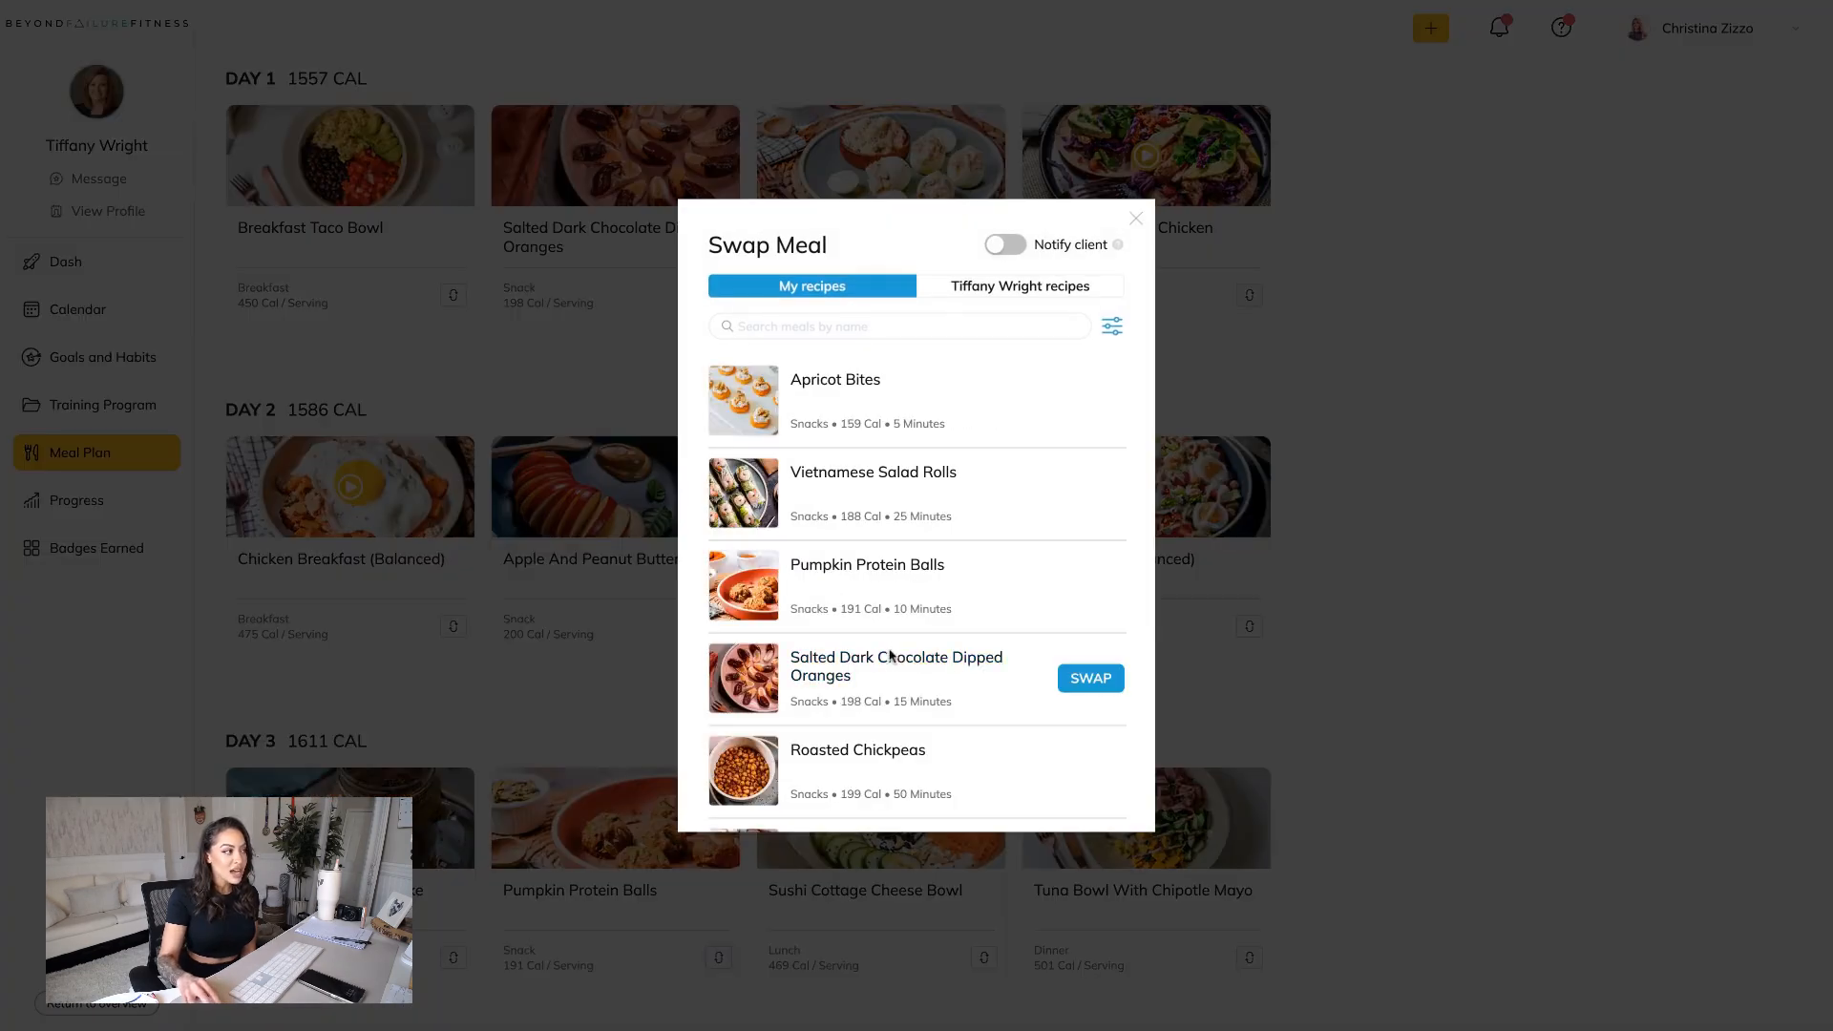
scroll(907, 668, "down", 8)
scroll(912, 669, "down", 2)
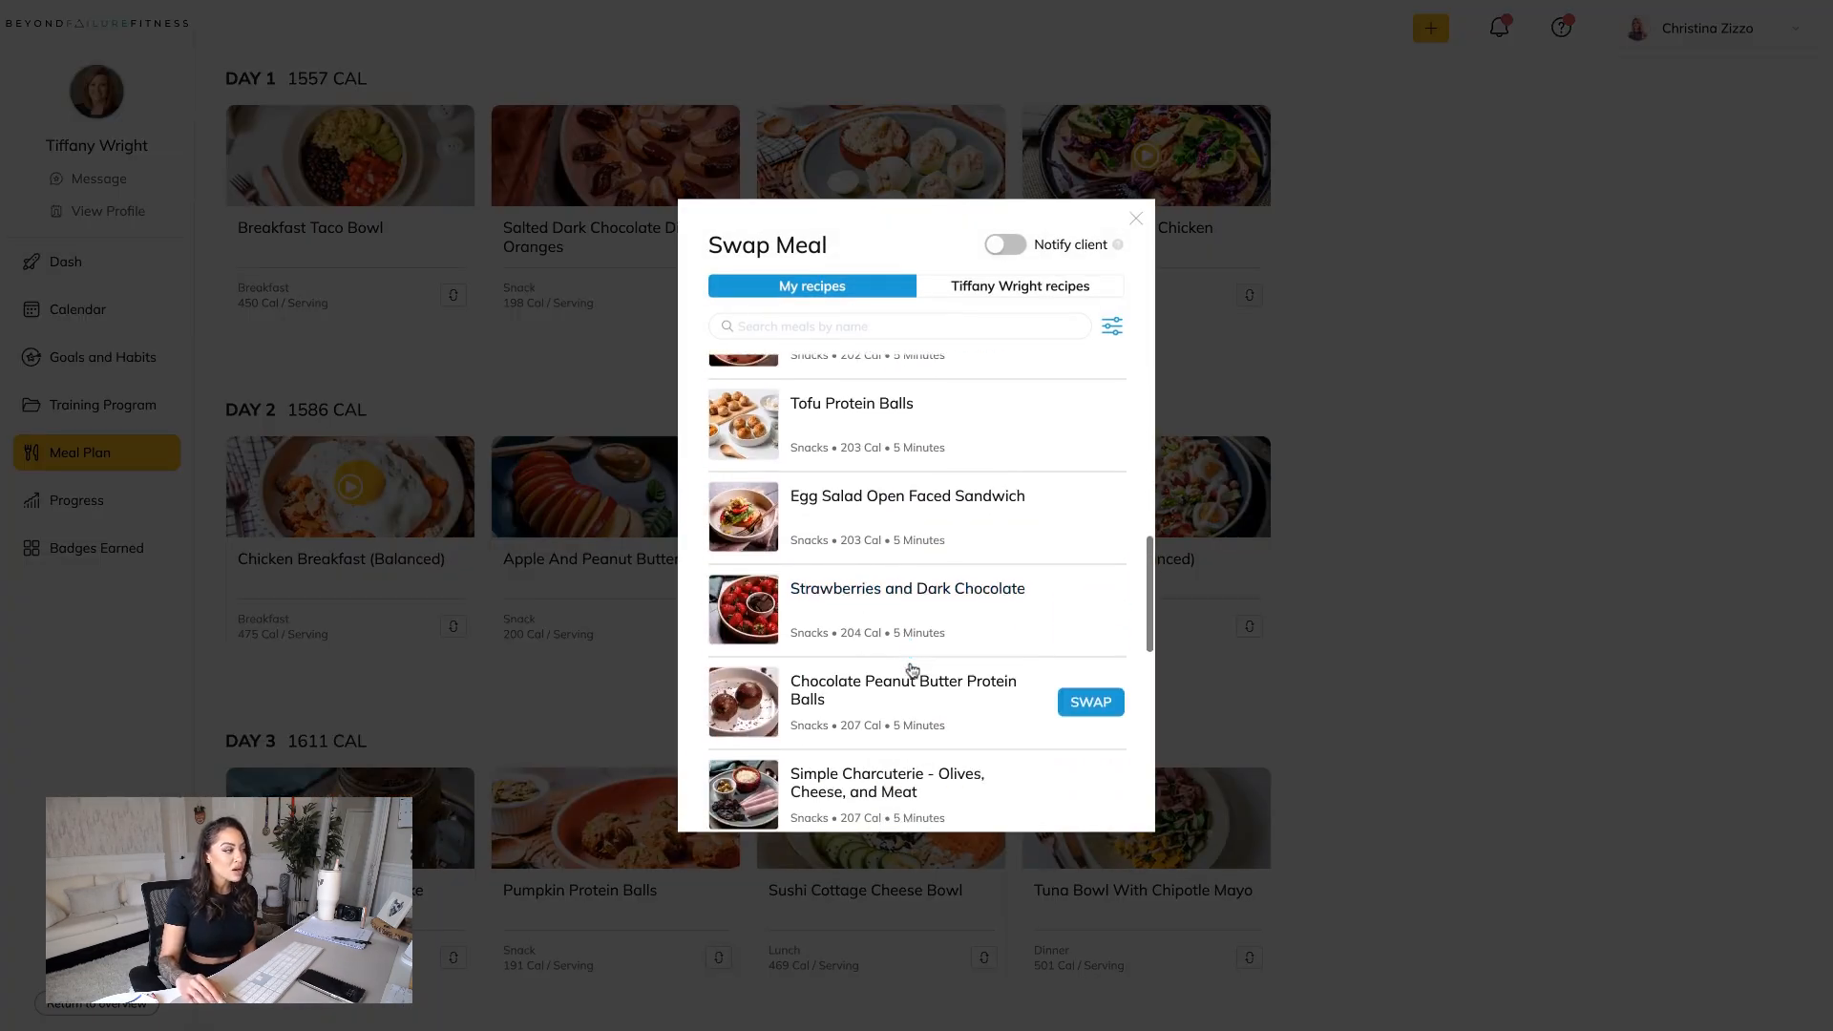
left_click(1091, 503)
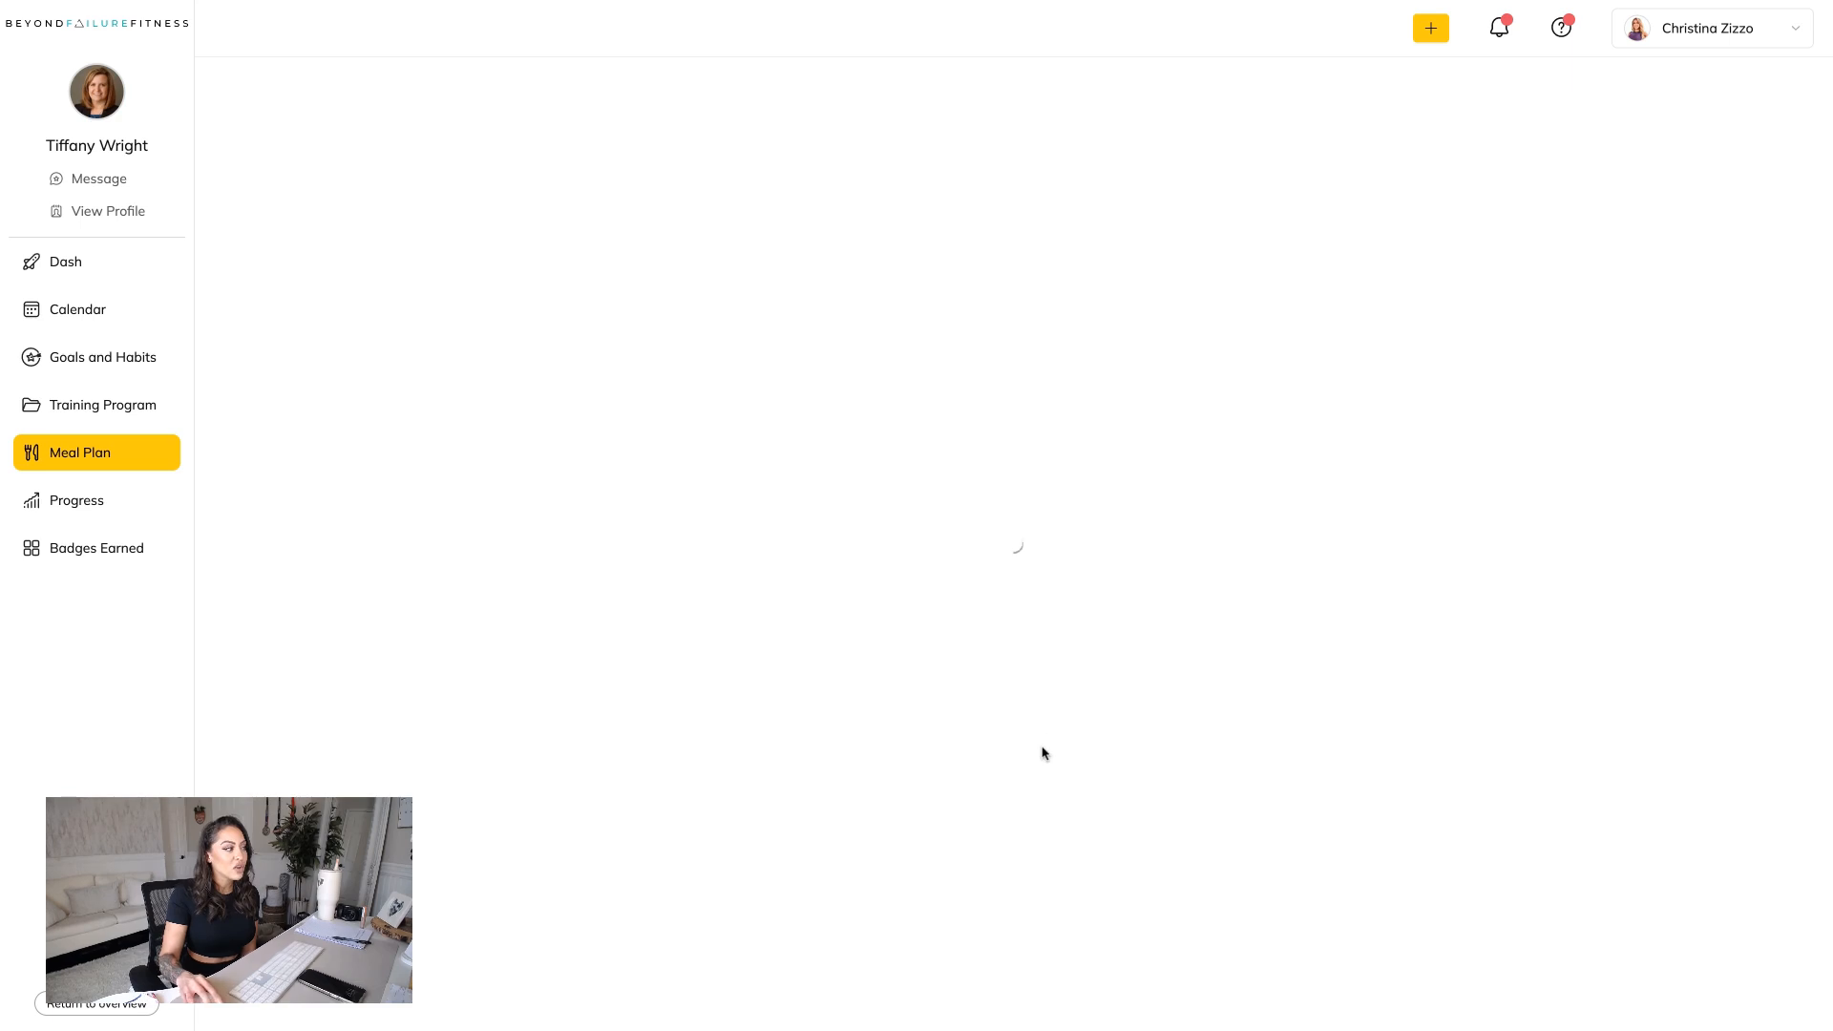
scroll(1042, 756, "down", 1)
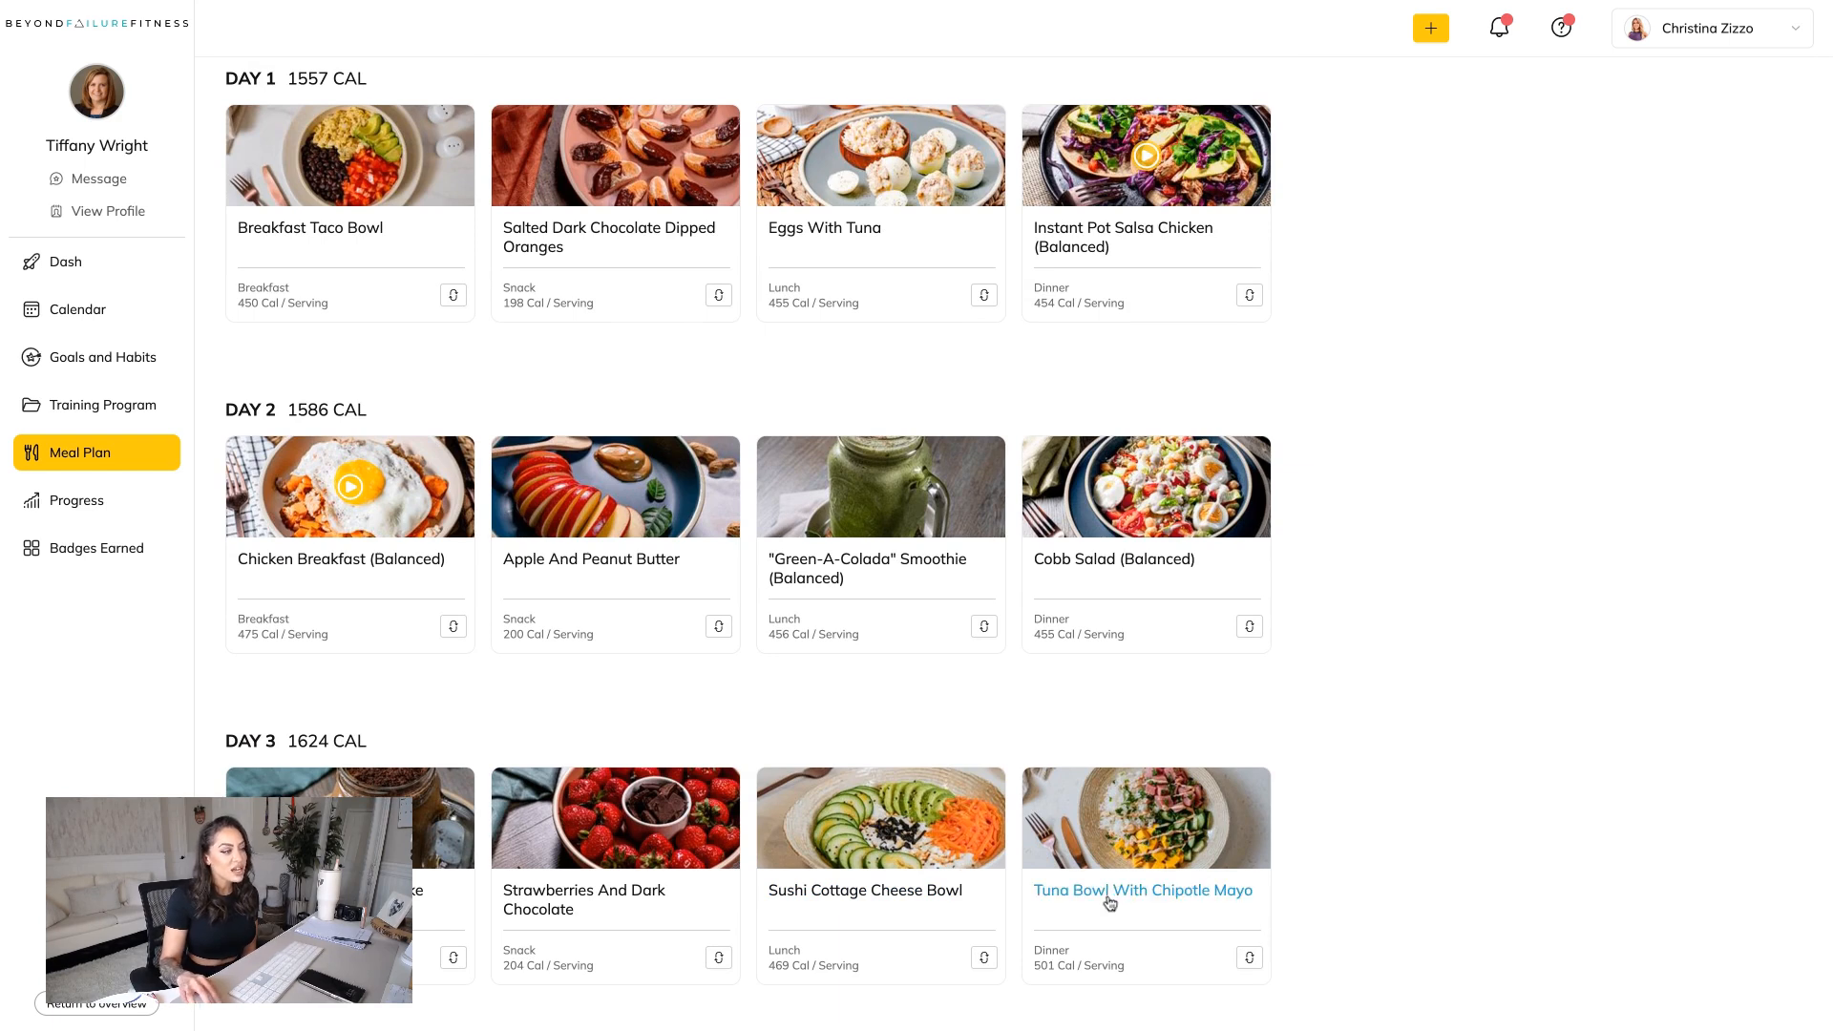
scroll(1181, 908, "up", 1)
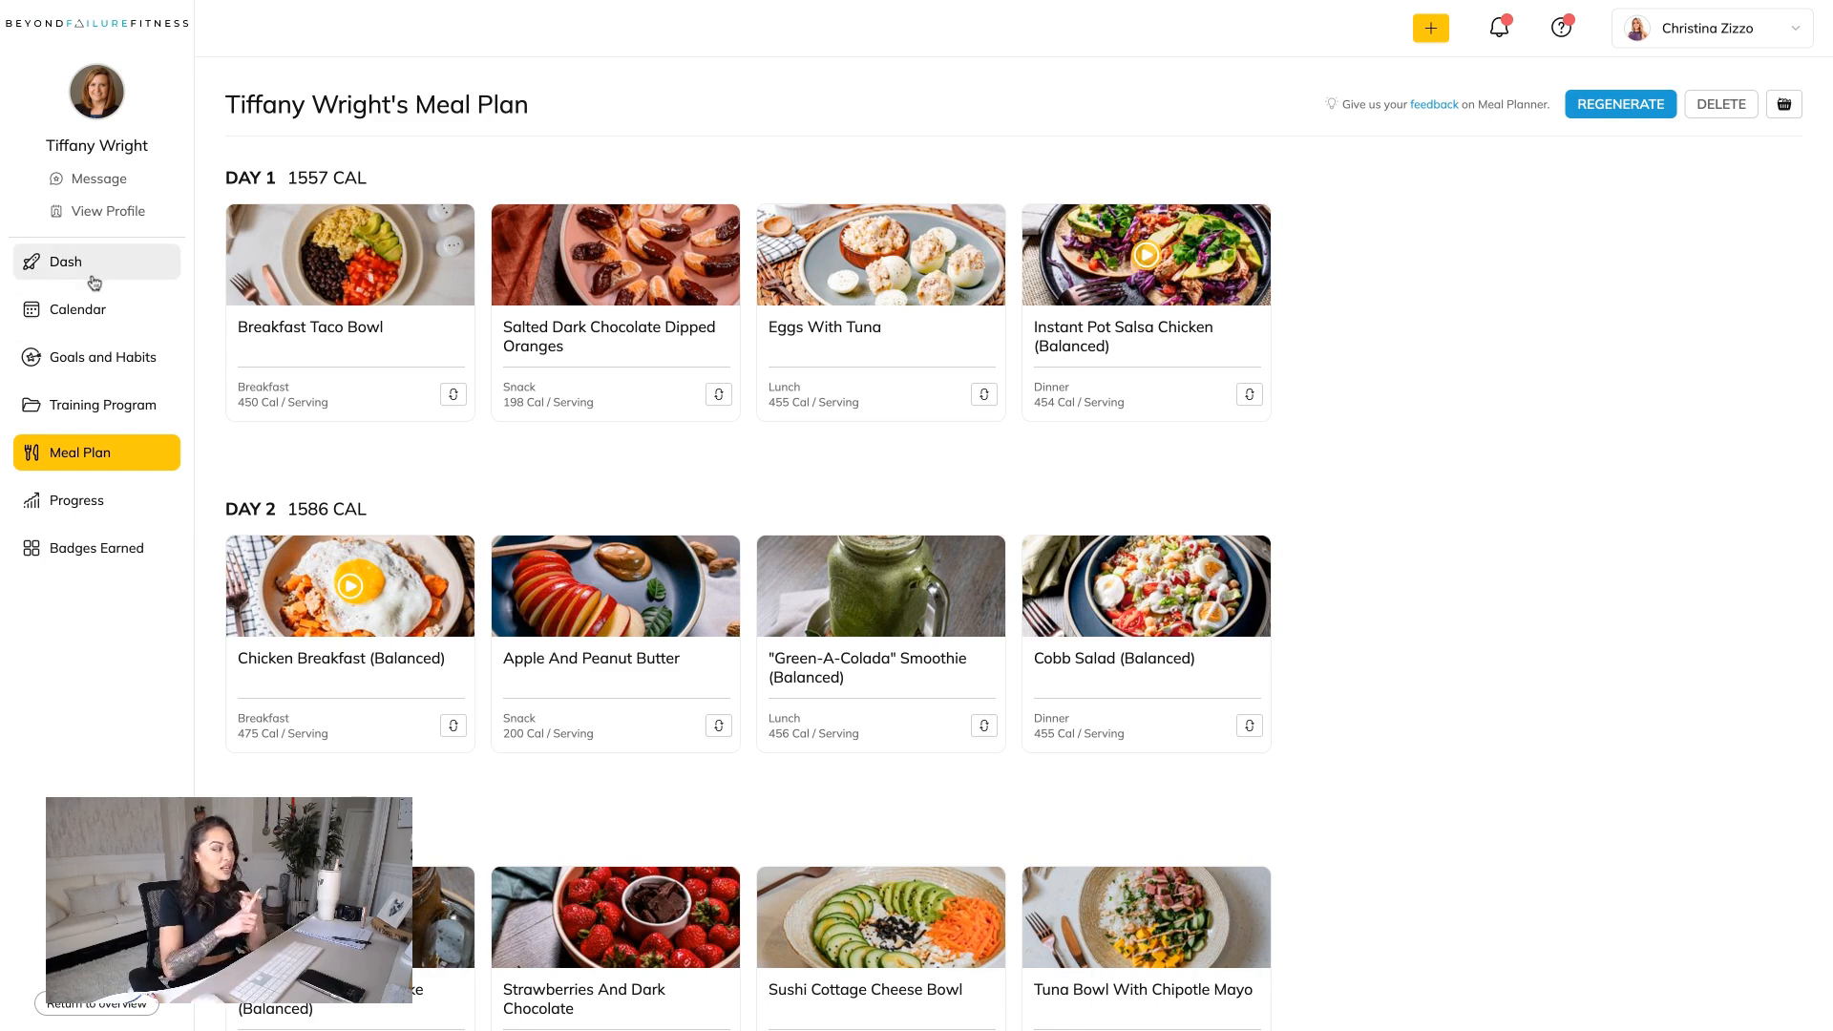
Start a message to the client, paste the prepared welcome text, and replace the name in the greeting with the client's first name.
left_click(93, 182)
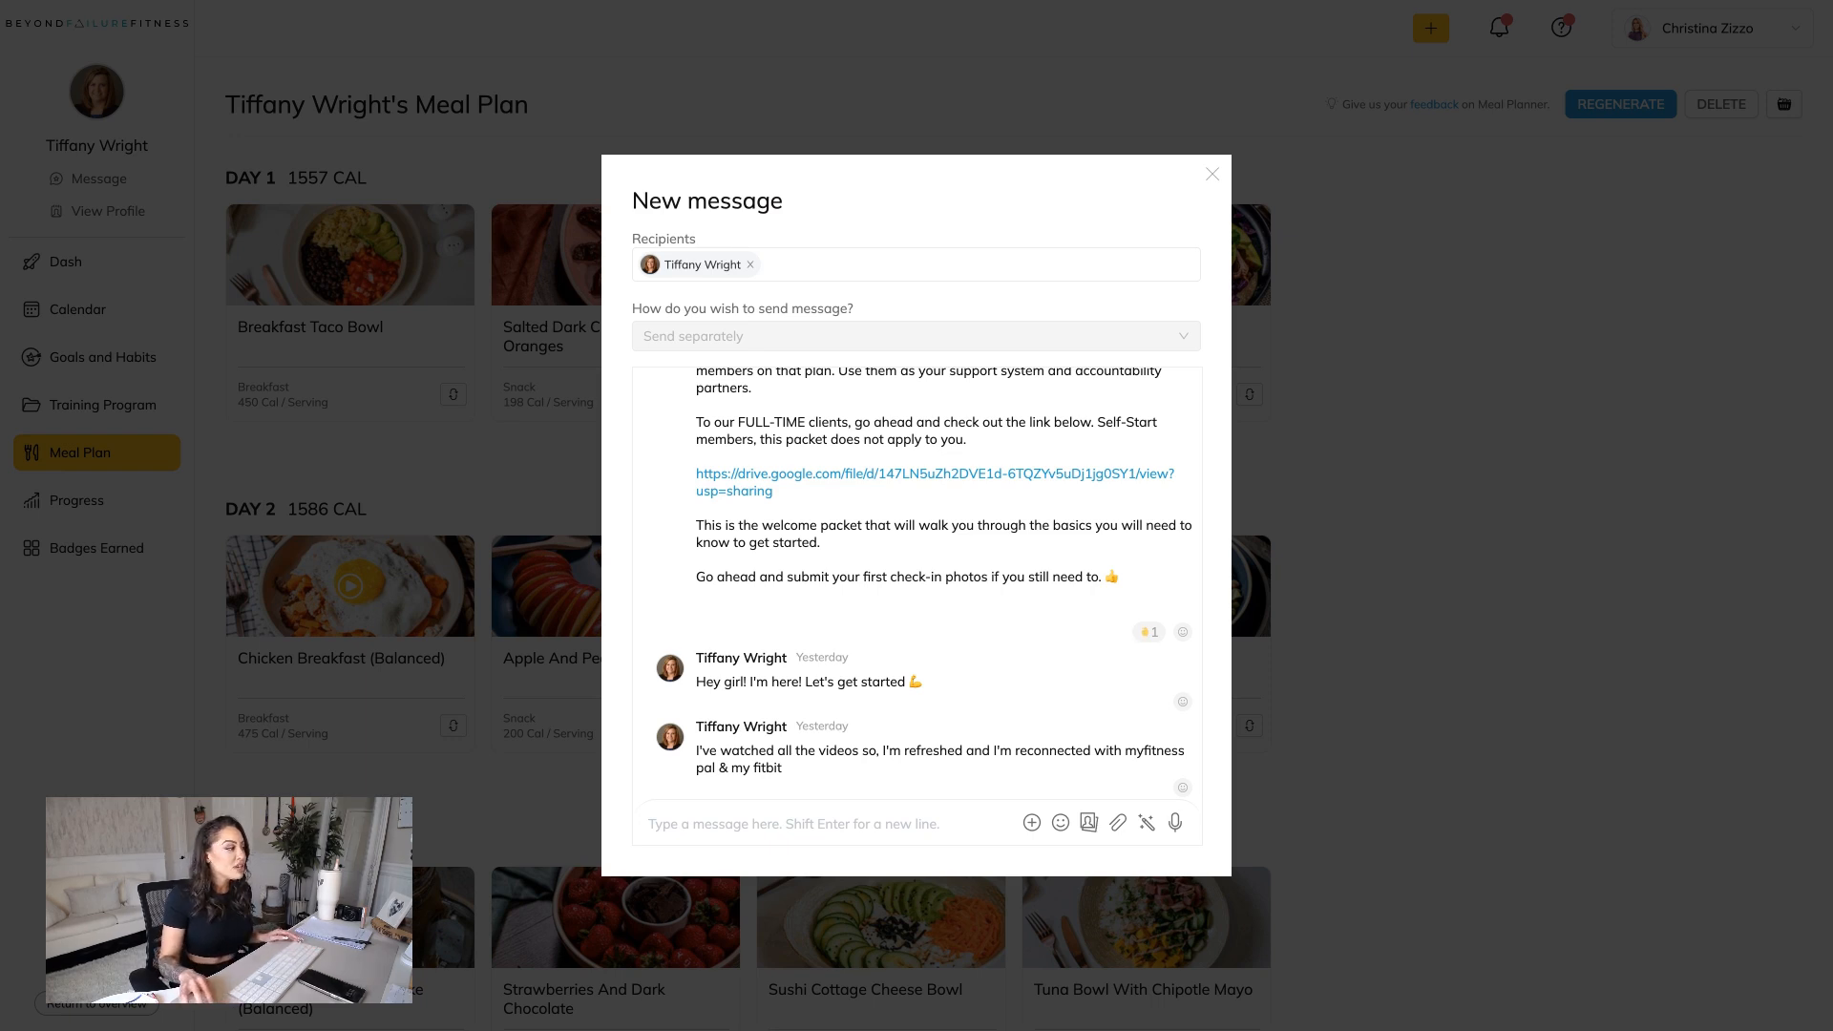
key("ctrl+v")
scroll(770, 787, "up", 2)
scroll(771, 787, "up", 3)
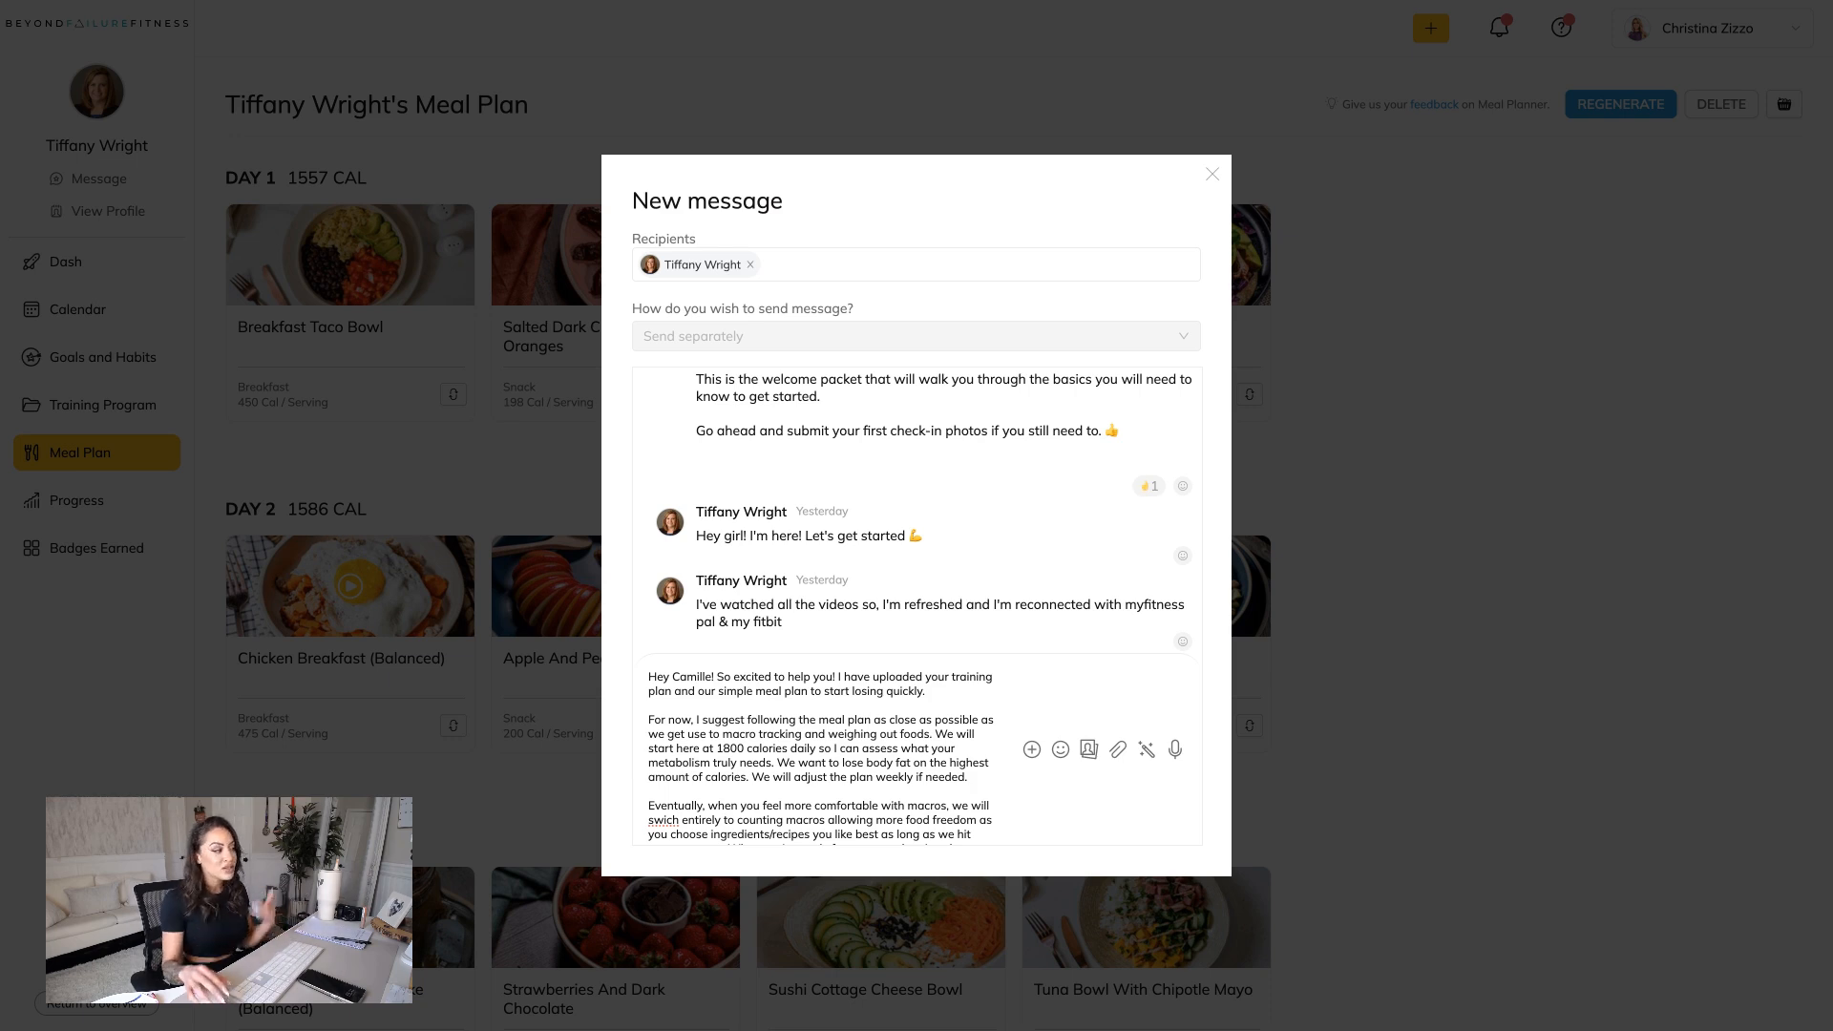
left_click(714, 677)
key("BackSpace")
key("BackSpace")
key("BackSpace")
key("BackSpace")
key("BackSpace")
key("BackSpace")
key("BackSpace")
key("BackSpace")
type("Tiffany")
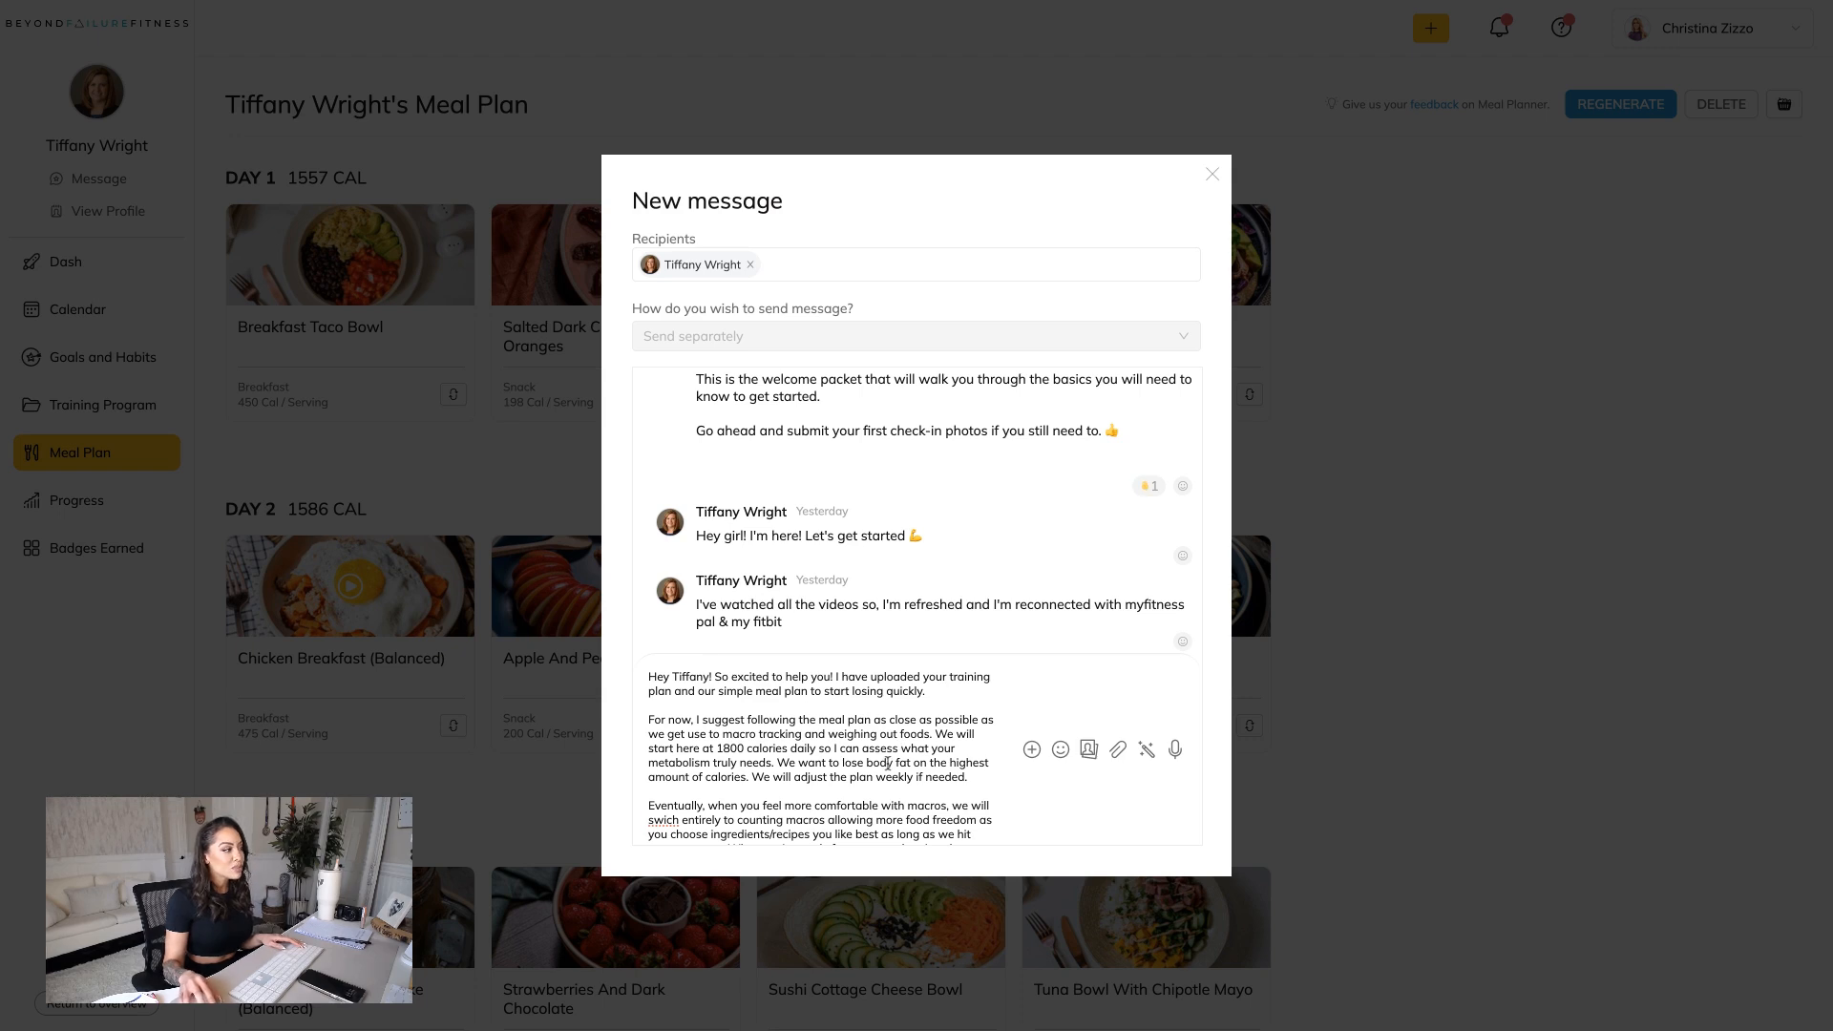
Set the daily calories in the welcome message to 1600 and correct the misspelled word "swich" to "switch".
scroll(887, 763, "down", 1)
scroll(914, 727, "down", 2)
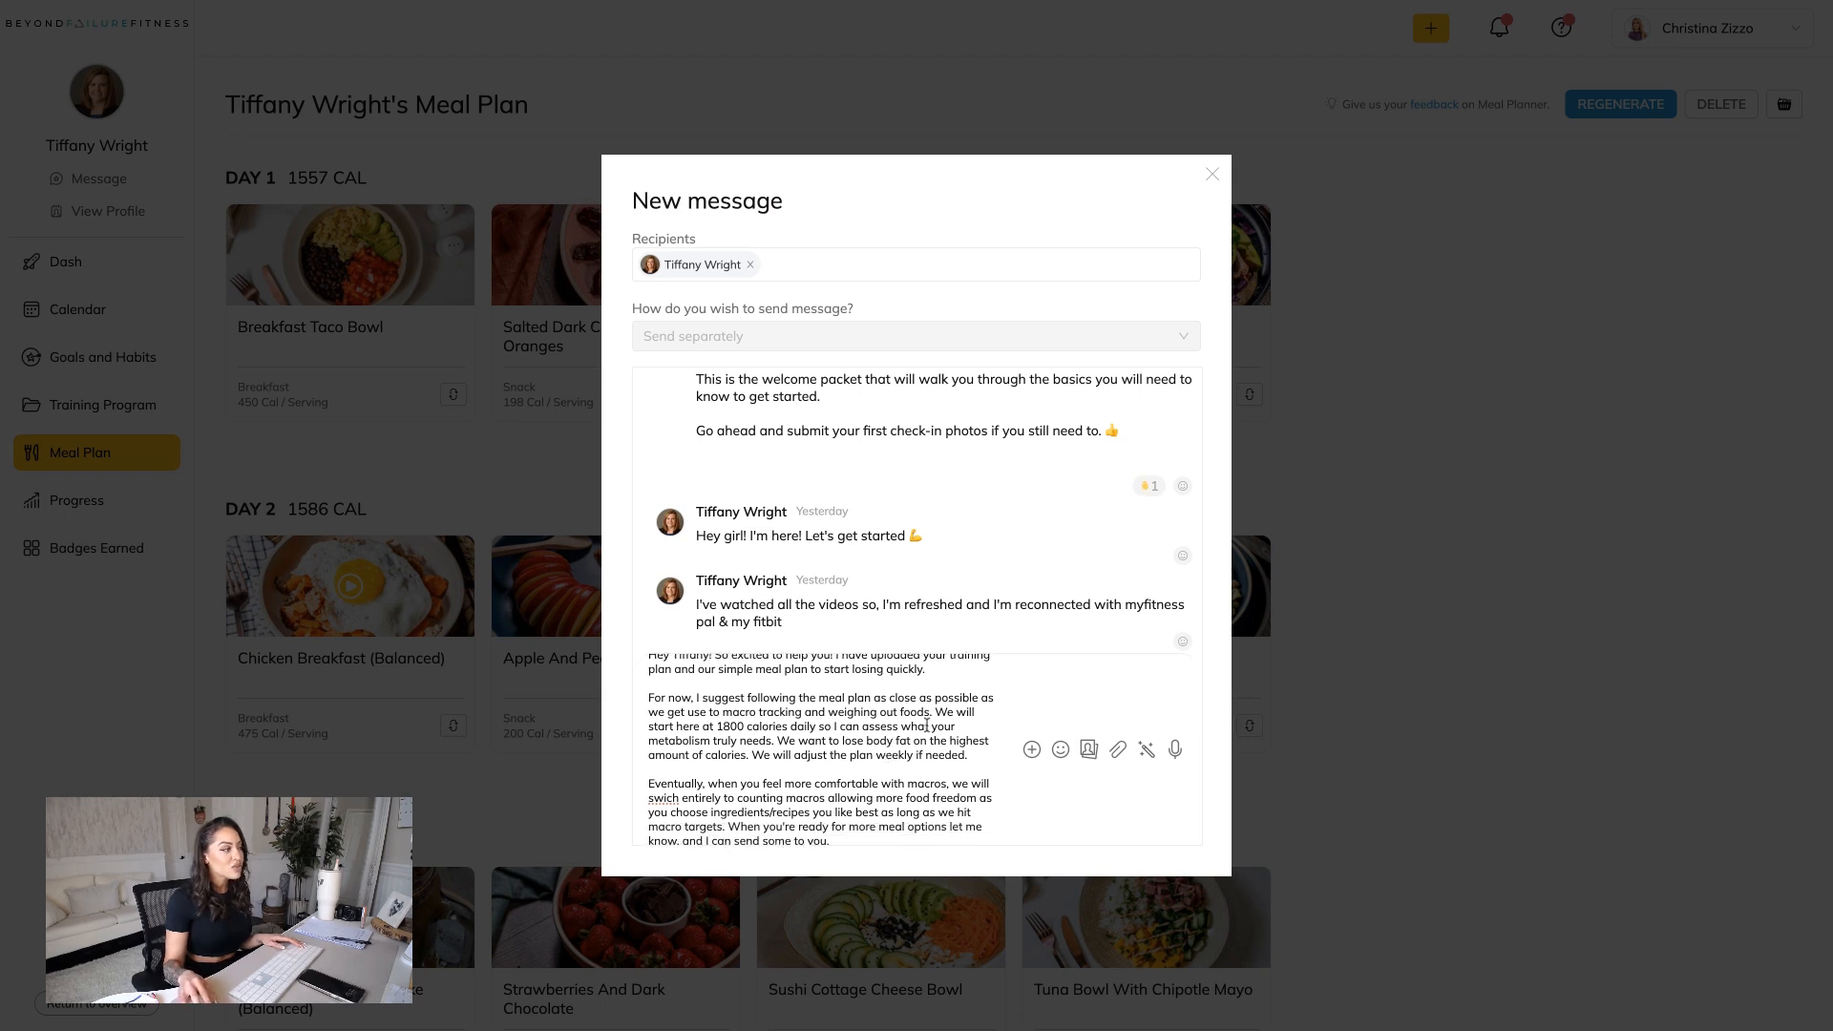
key("BackSpace")
type("6")
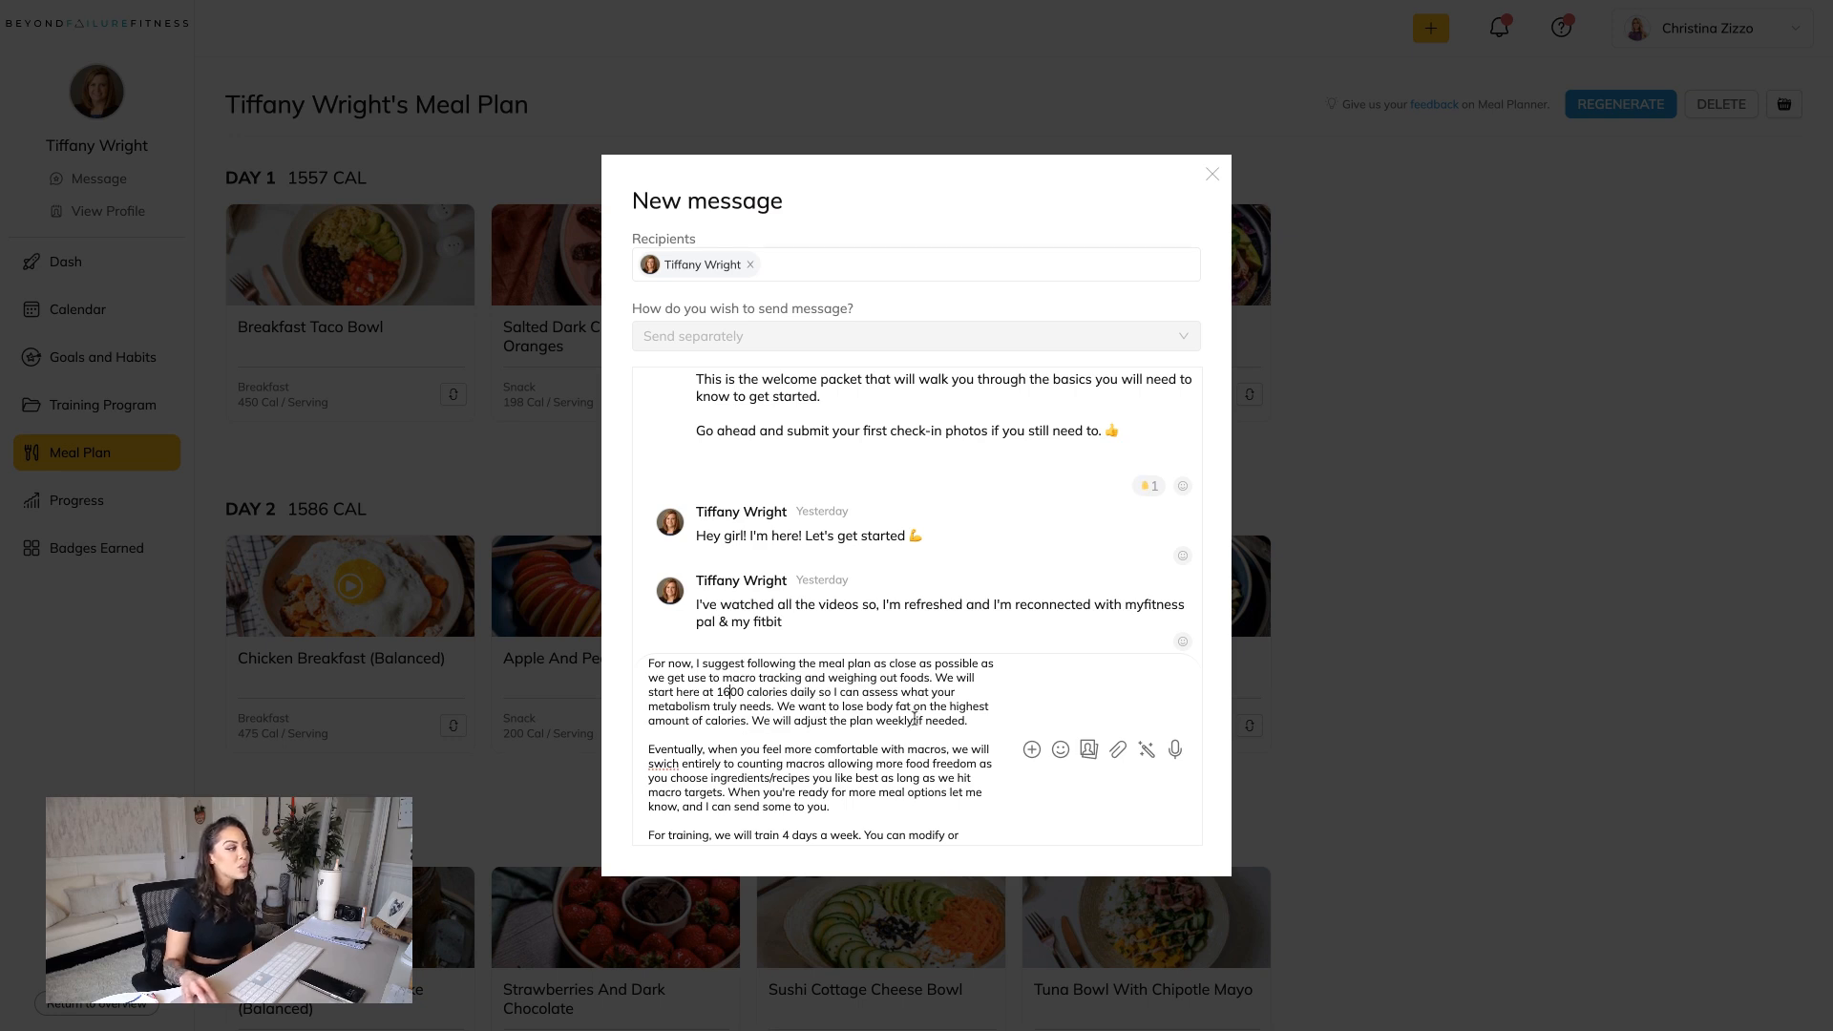
scroll(751, 740, "down", 1)
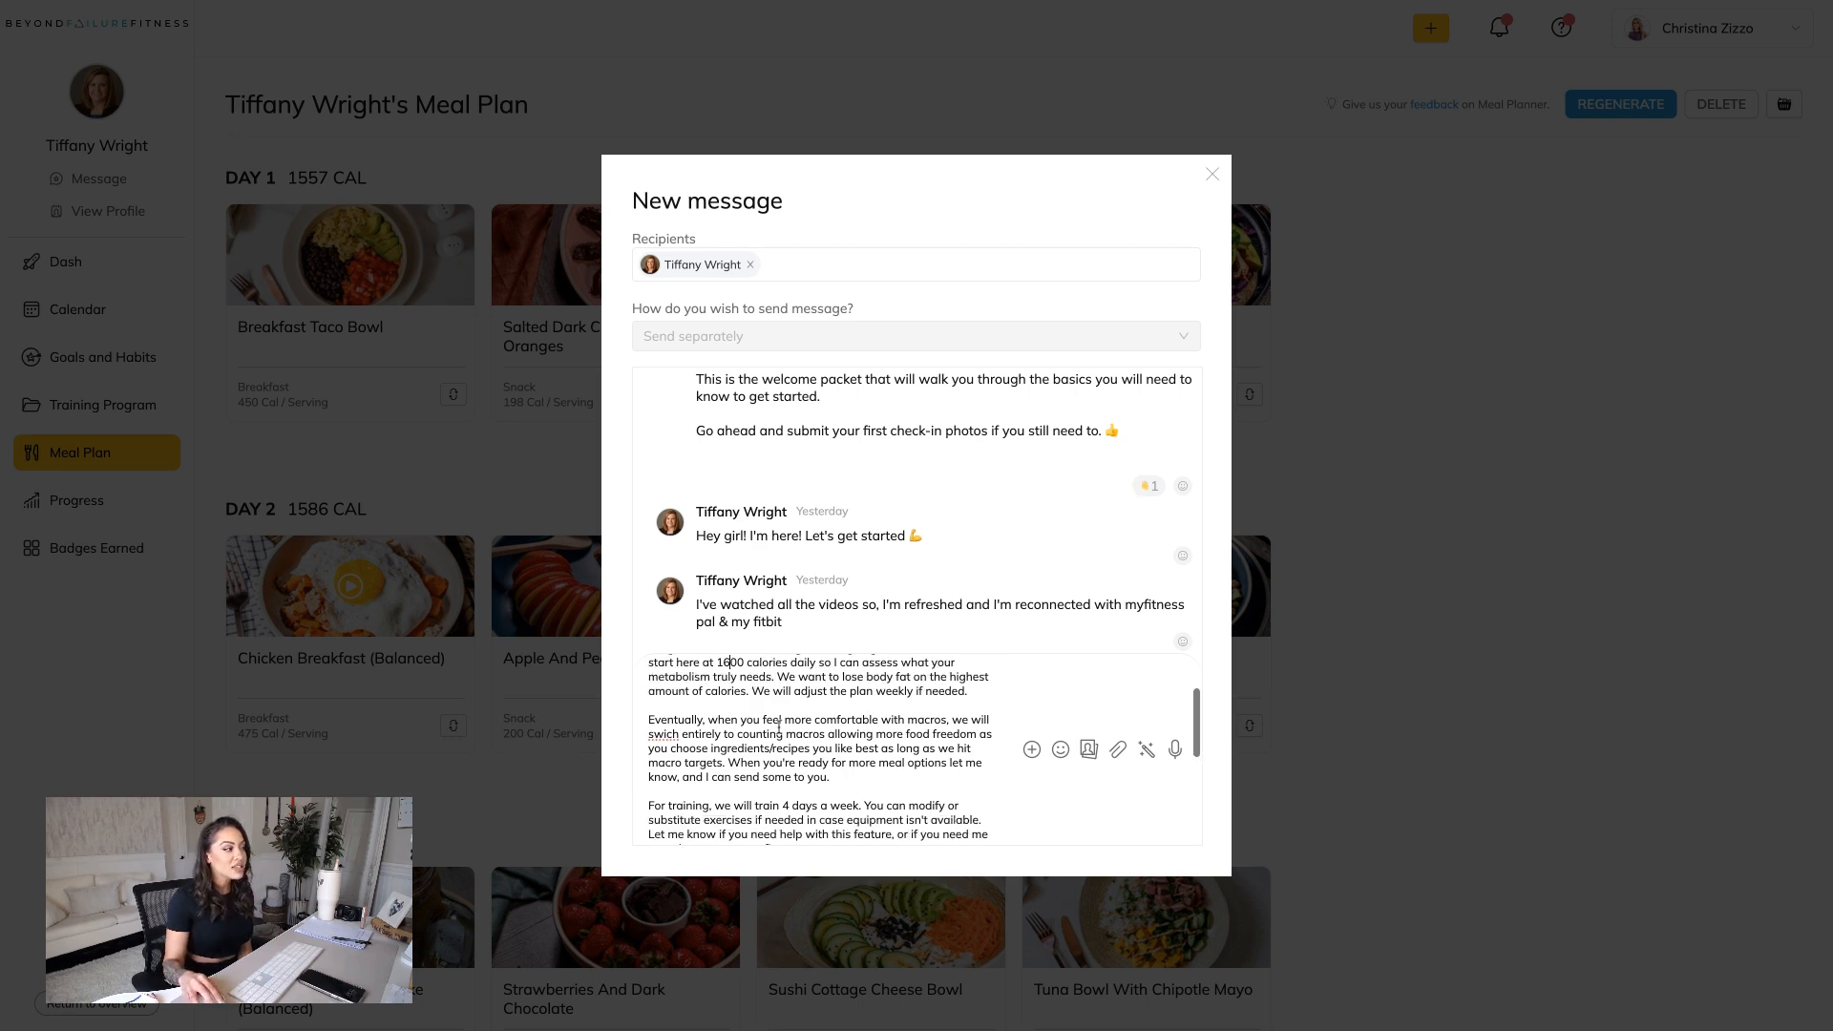
scroll(879, 696, "down", 1)
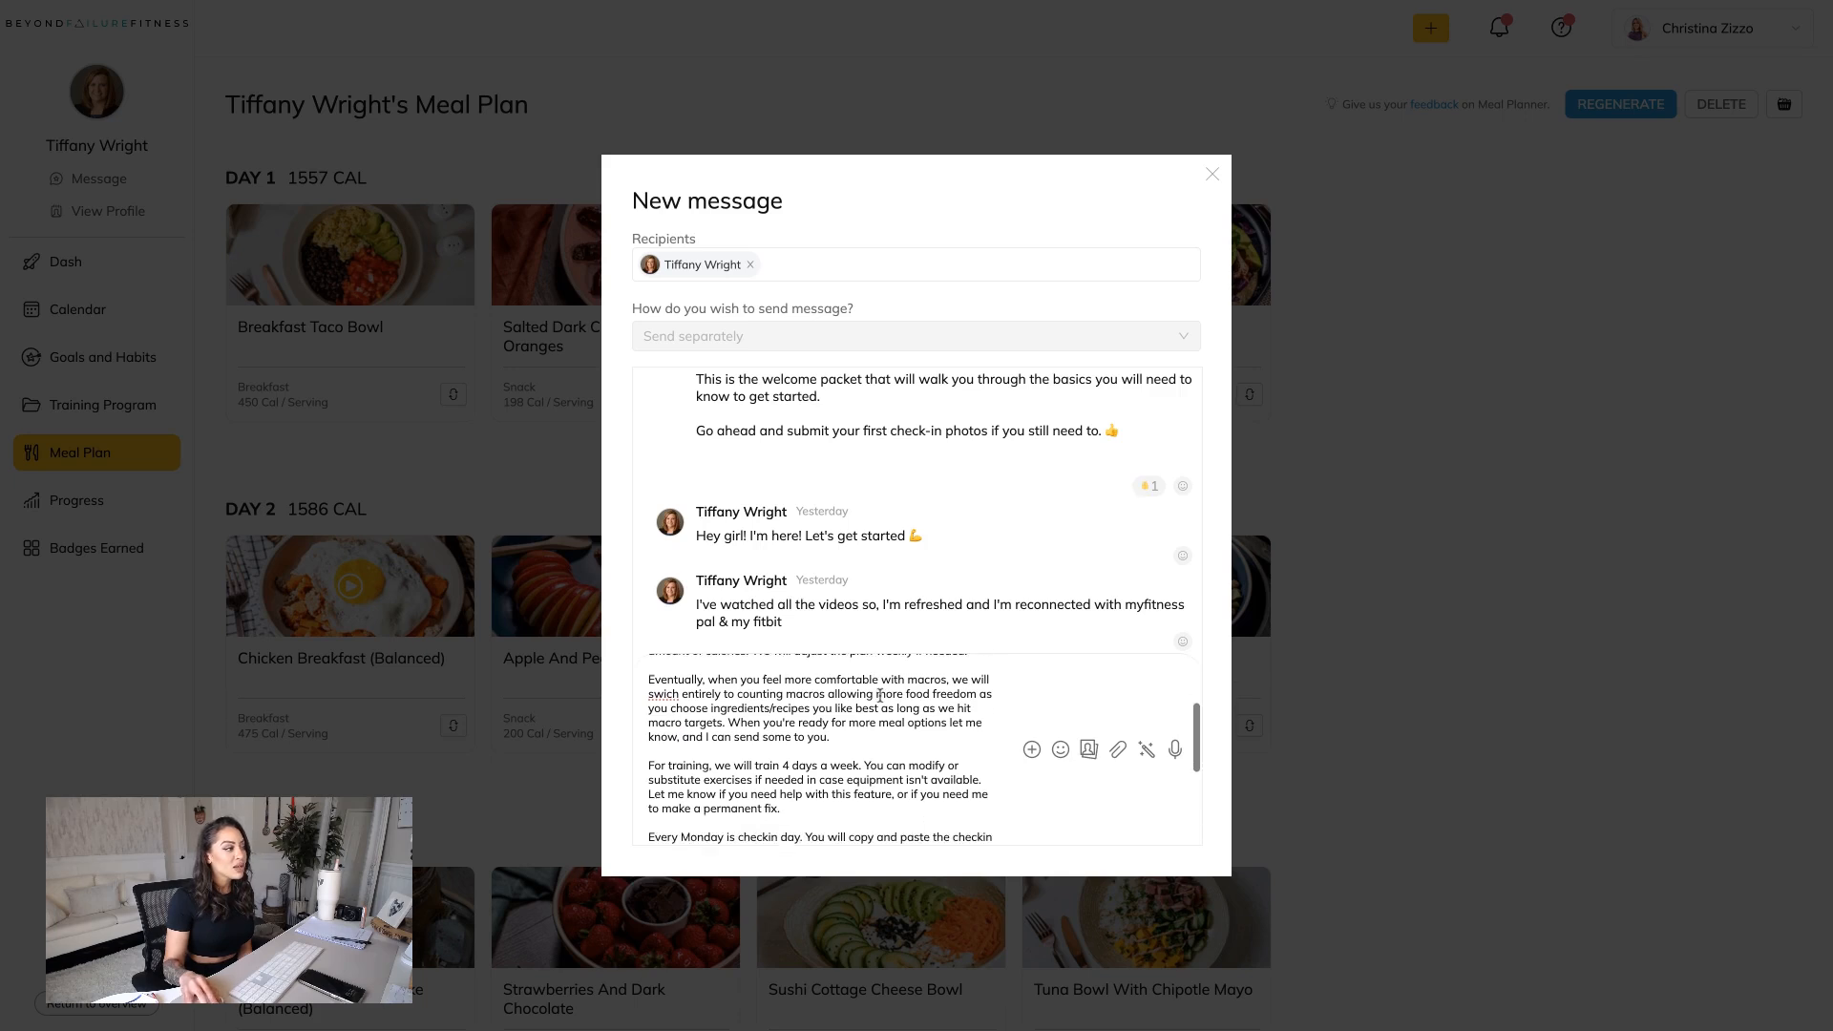
left_click(665, 695)
type("t")
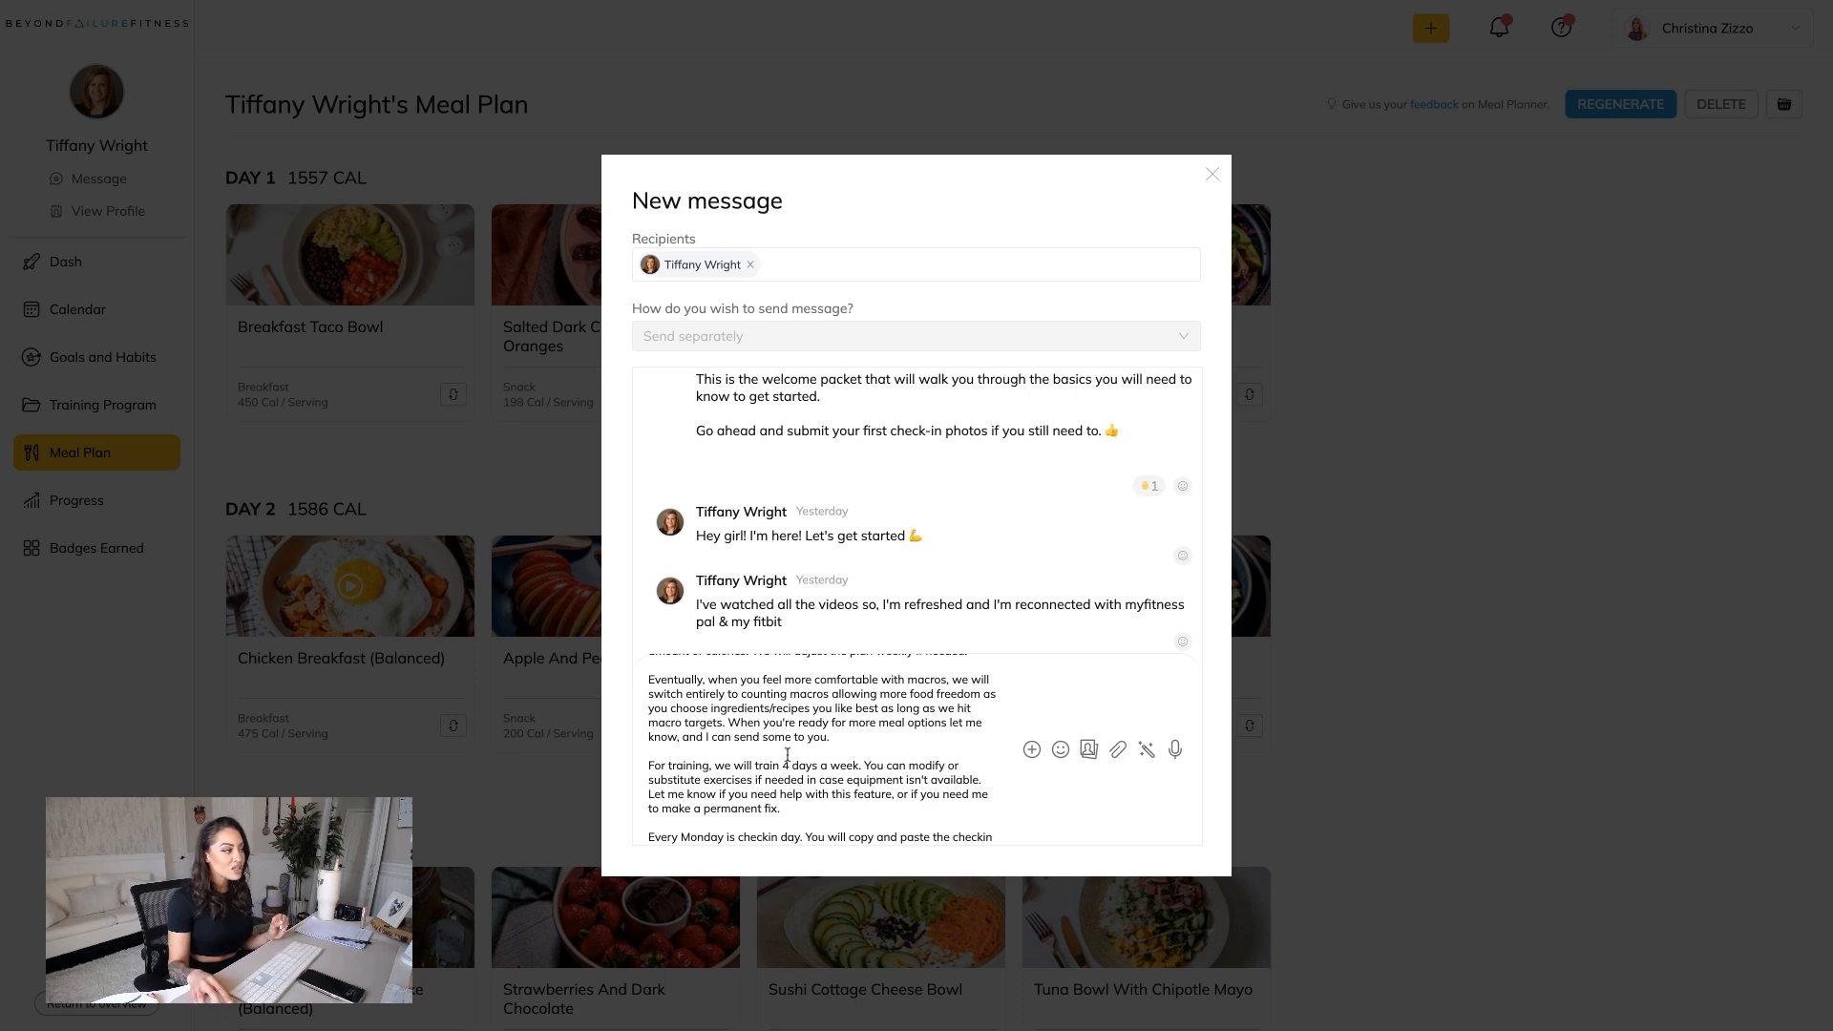
In the message's check-in paragraph, replace "Team" with "Lifestyle" before "Broadcast Group Chat" and correct the spelling of "will".
scroll(788, 754, "down", 3)
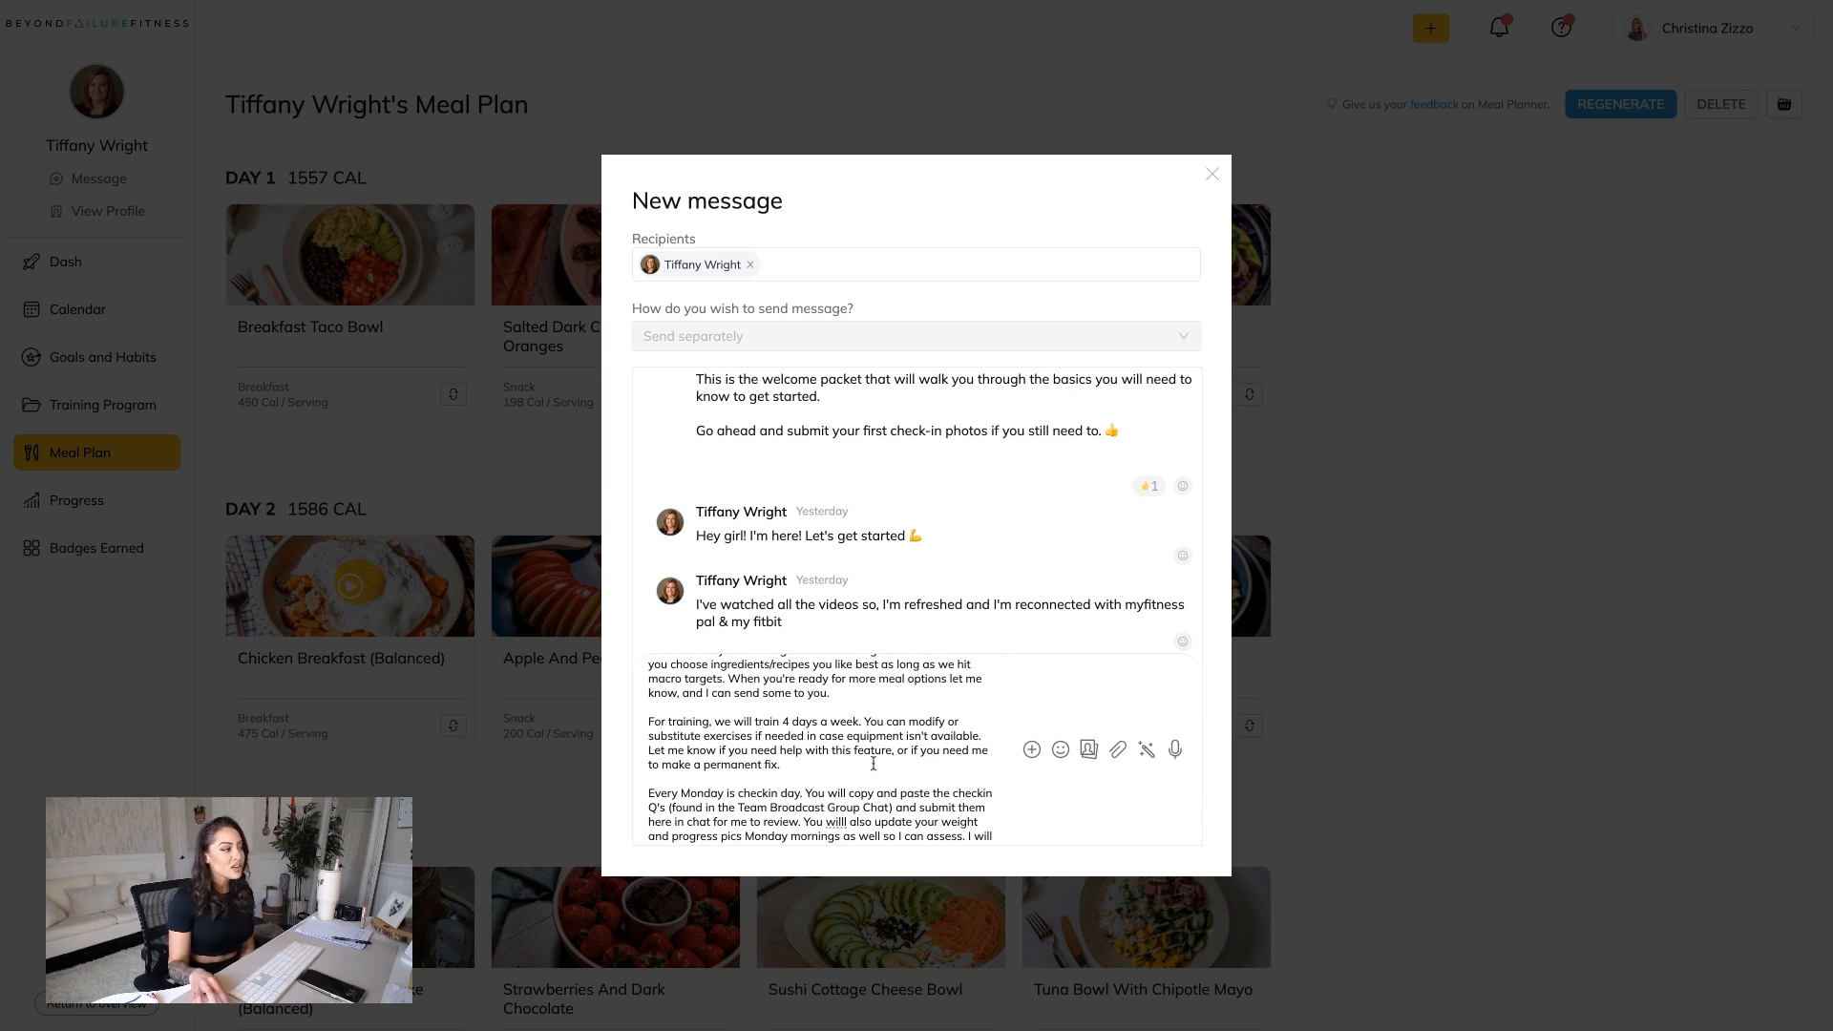
scroll(836, 761, "down", 1)
scroll(835, 761, "down", 5)
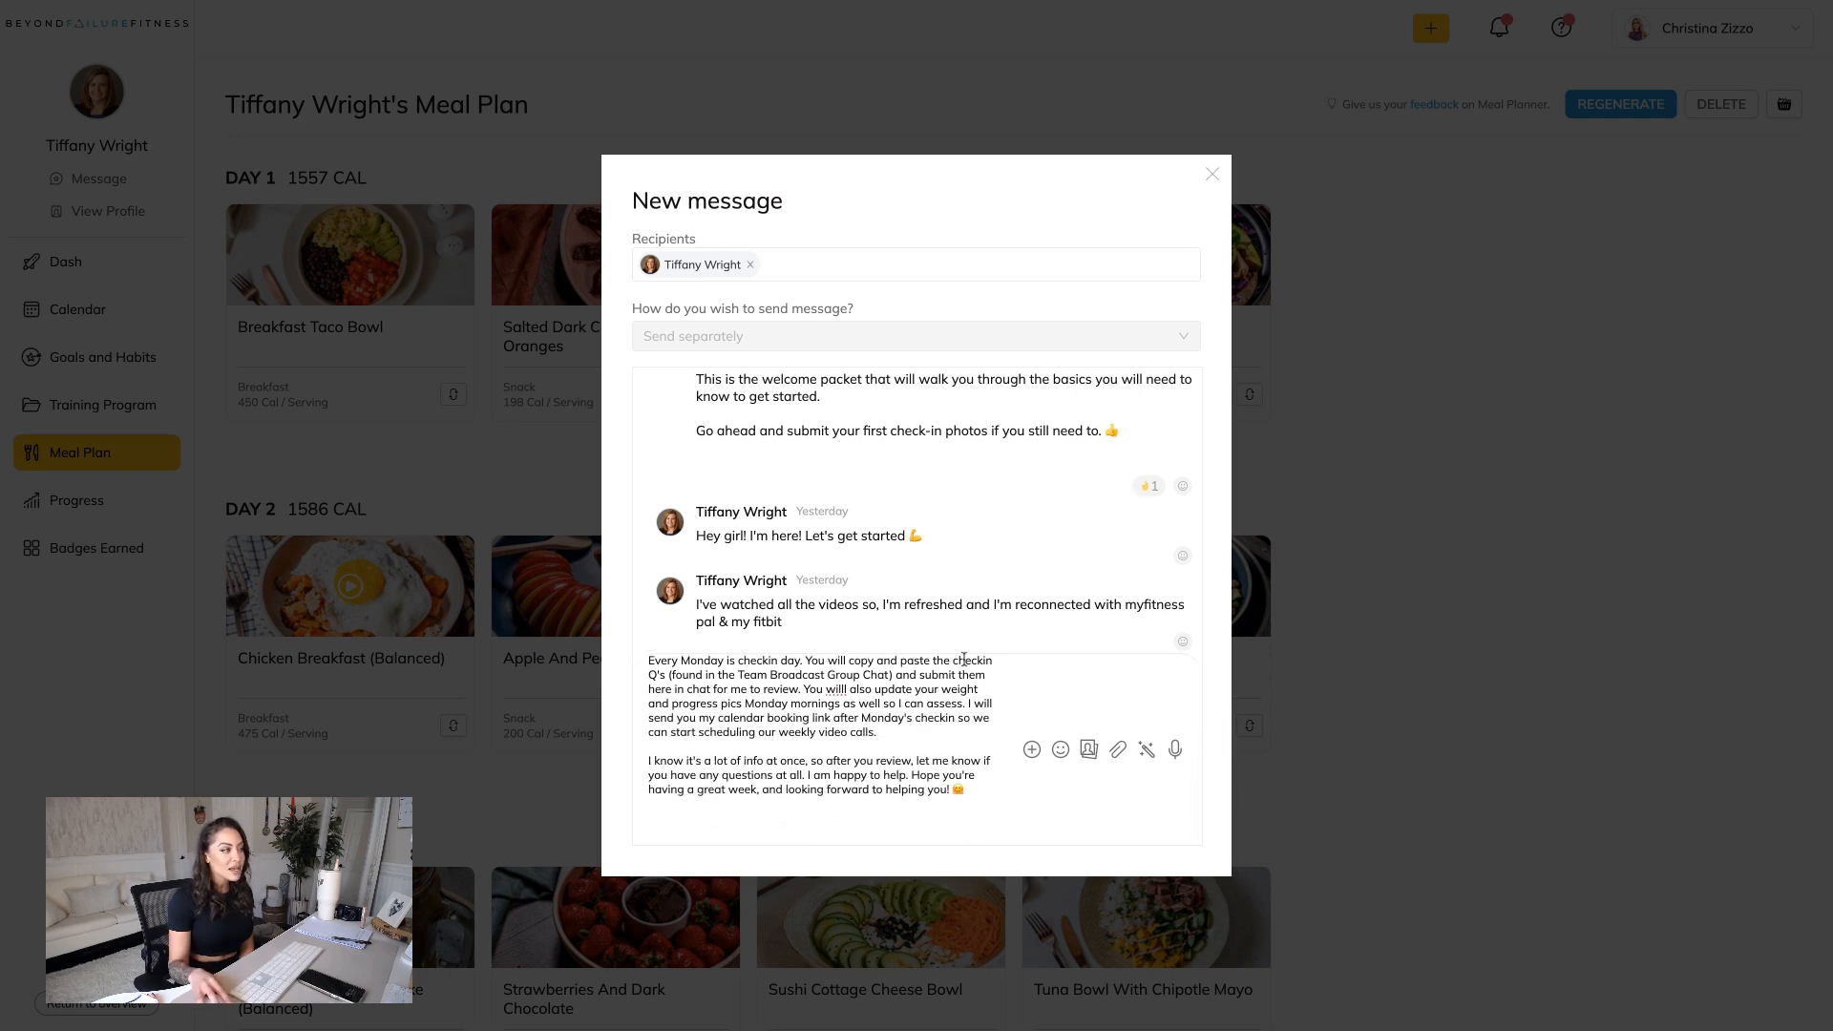
double_click(767, 675)
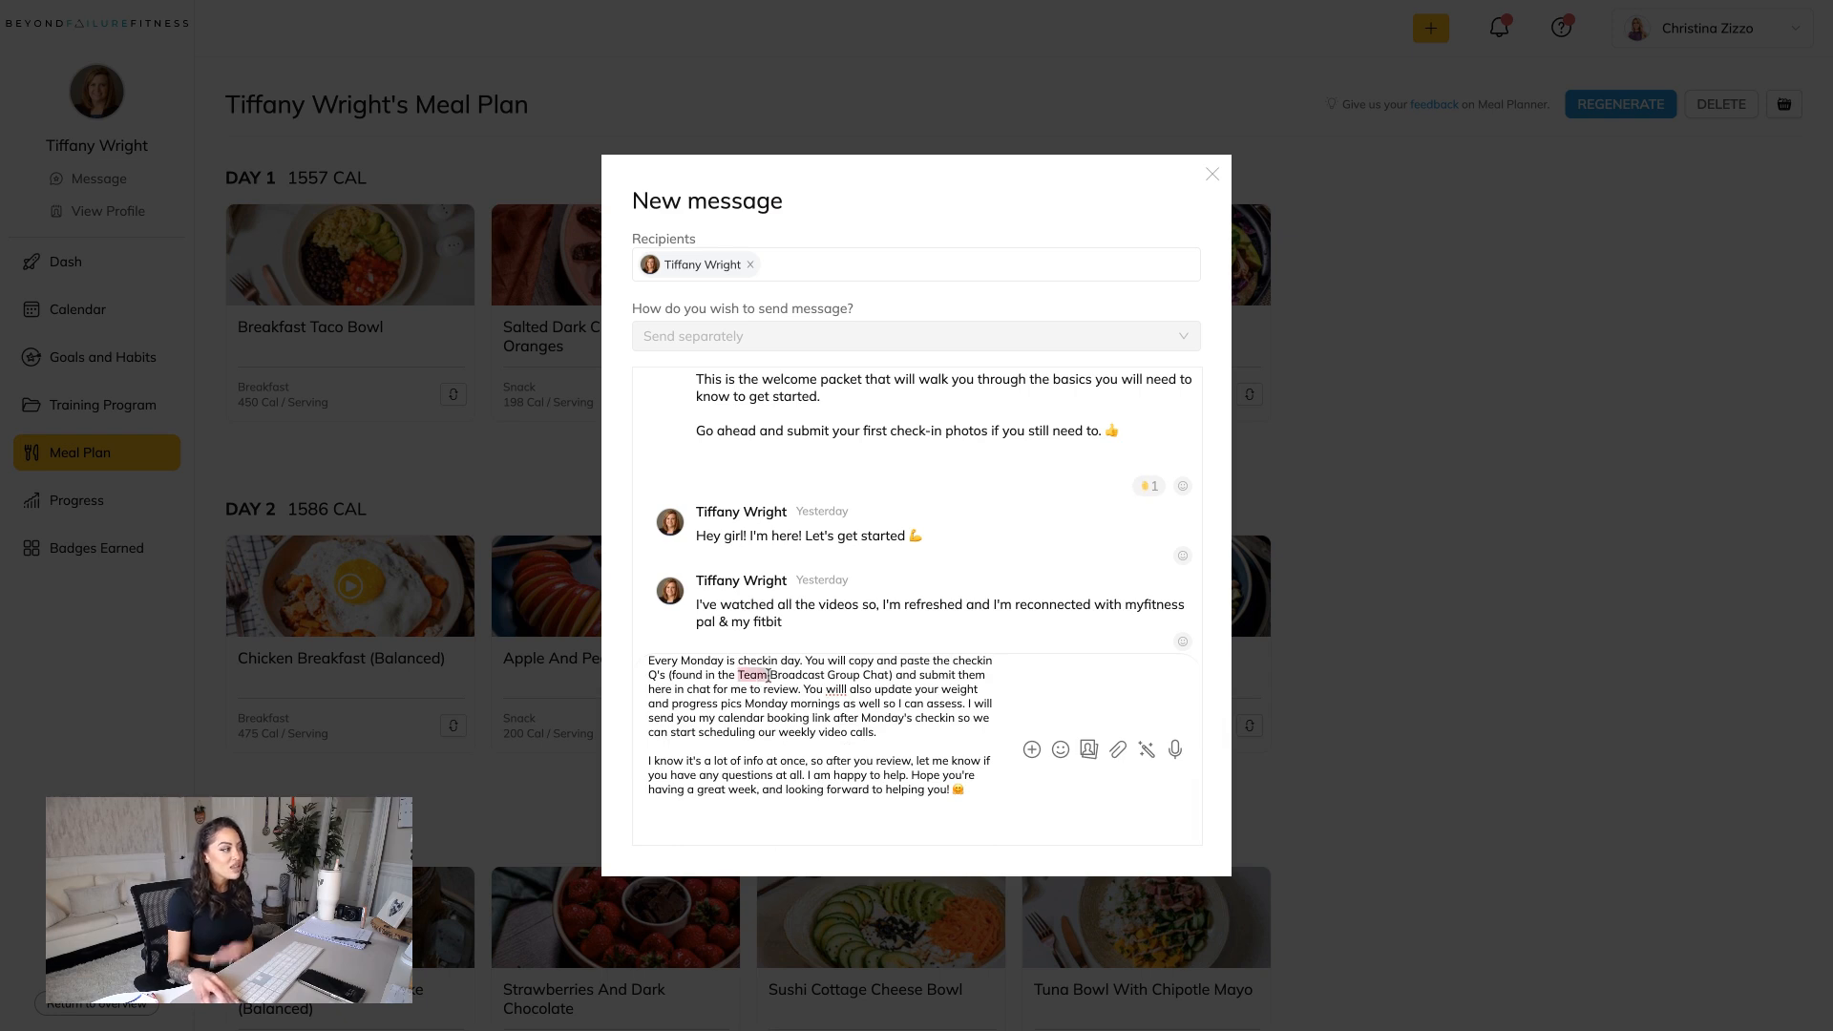
type("Lifestyle")
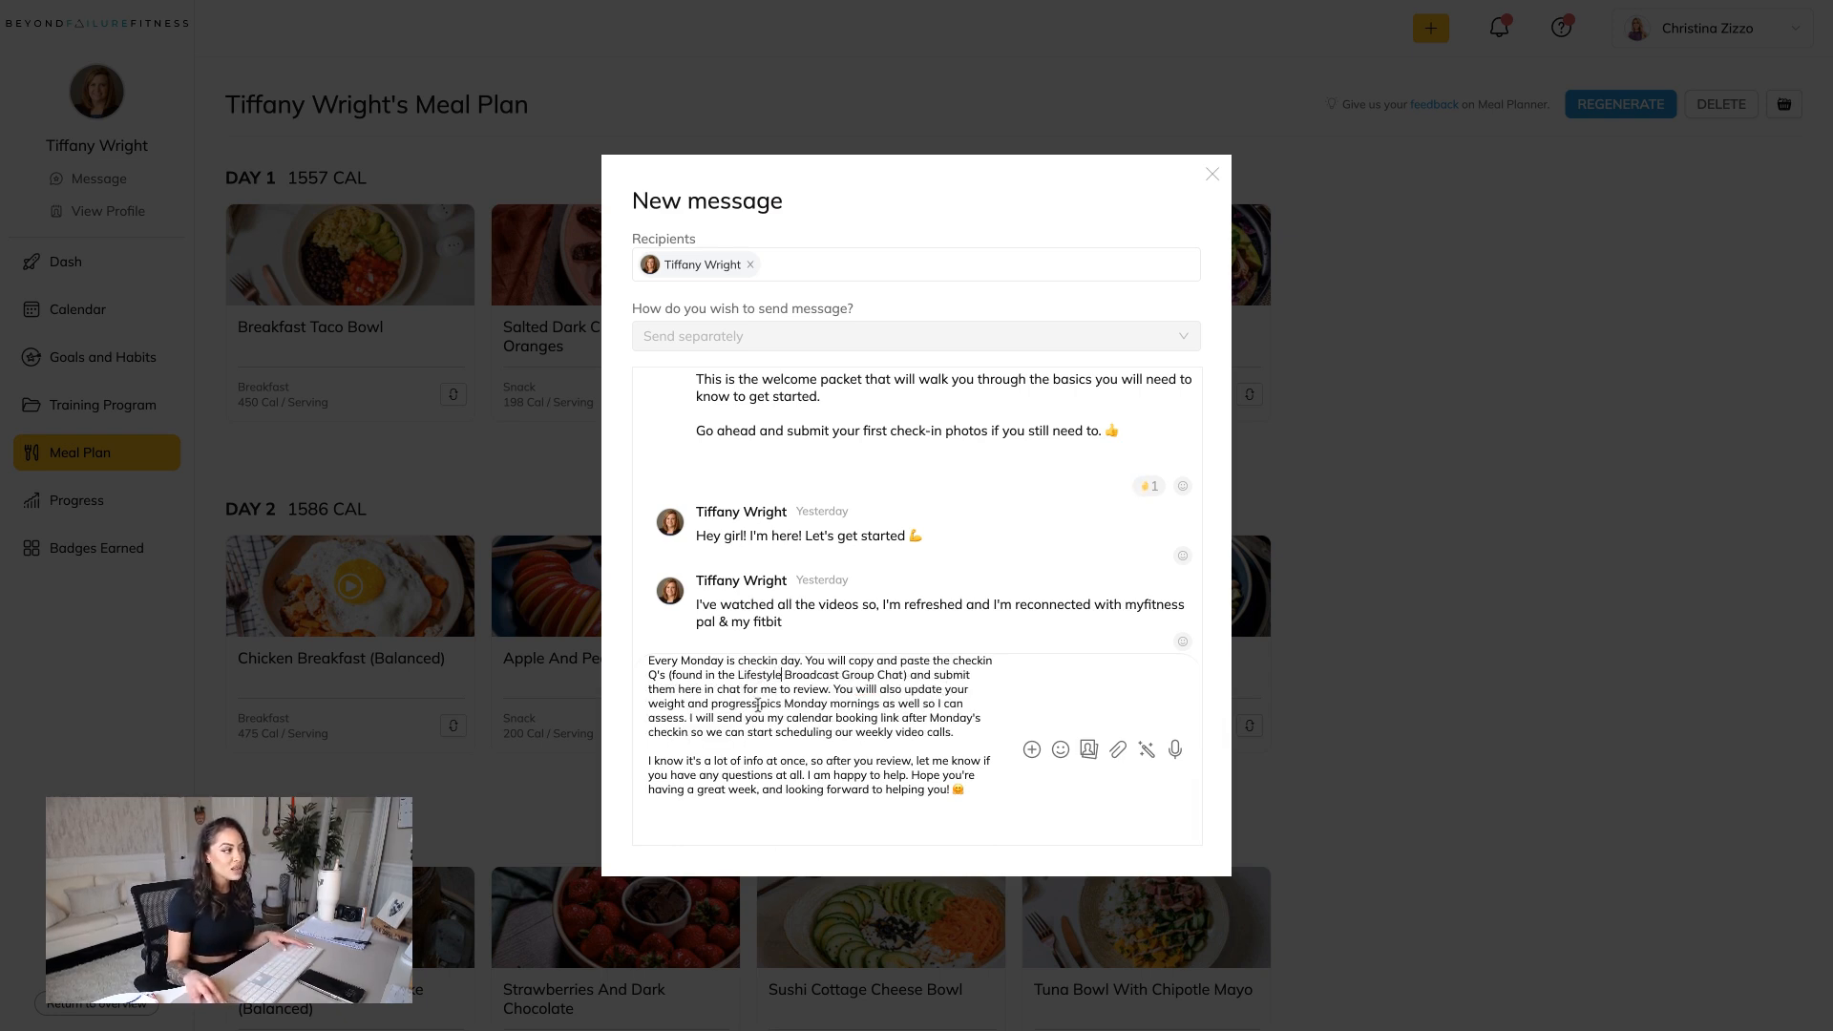
left_click(870, 687)
key("BackSpace")
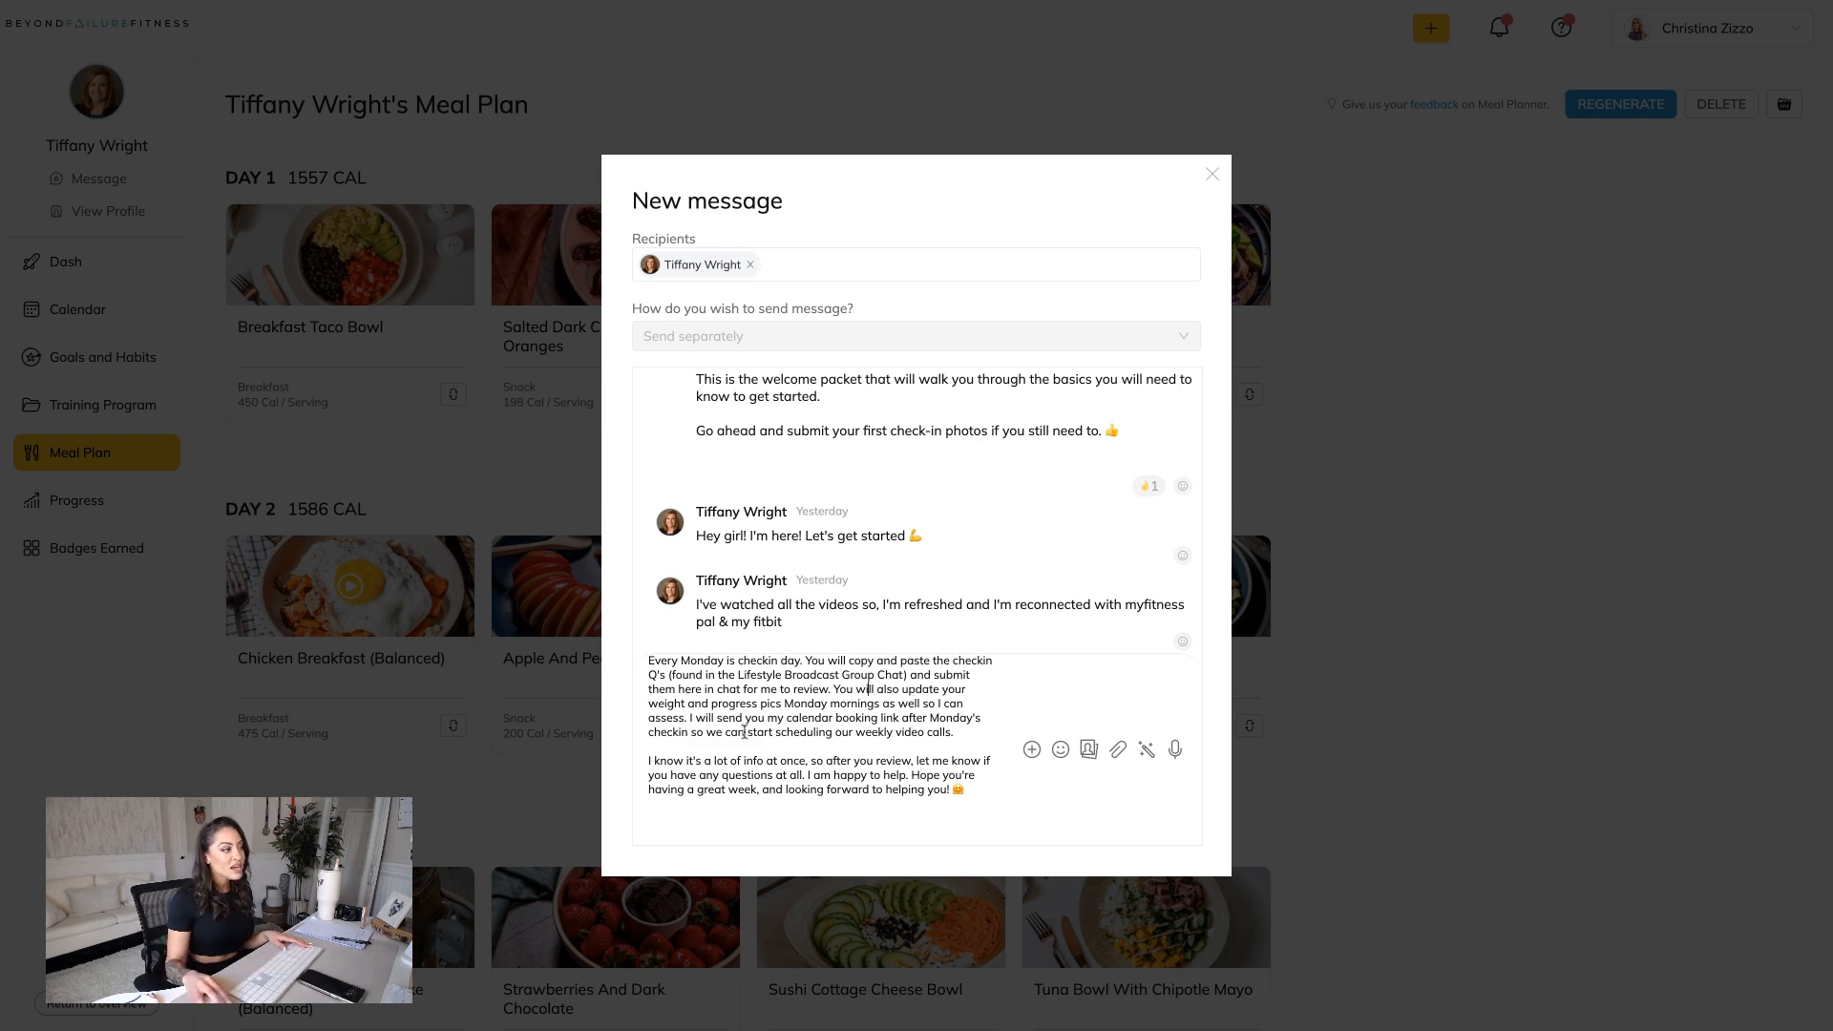
Change the video calls in the message from weekly to "monthly", send the message, and close the message window.
double_click(888, 733)
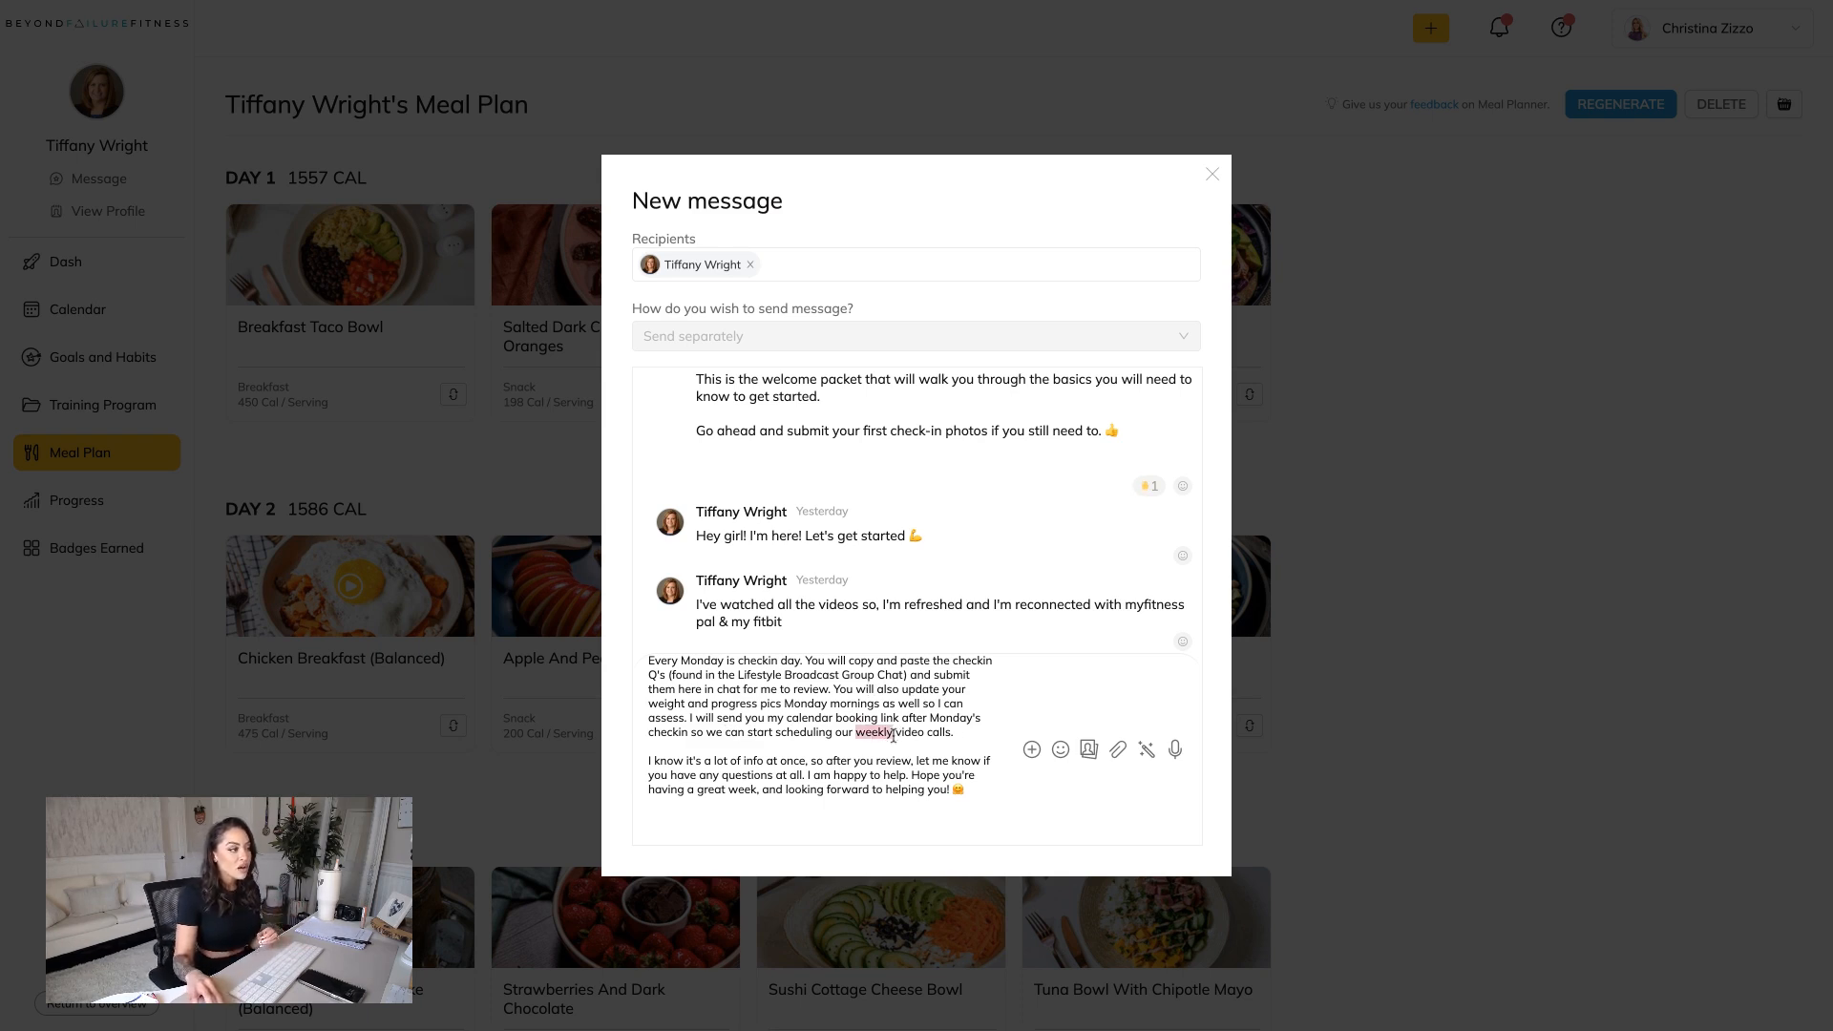
type("monhtl")
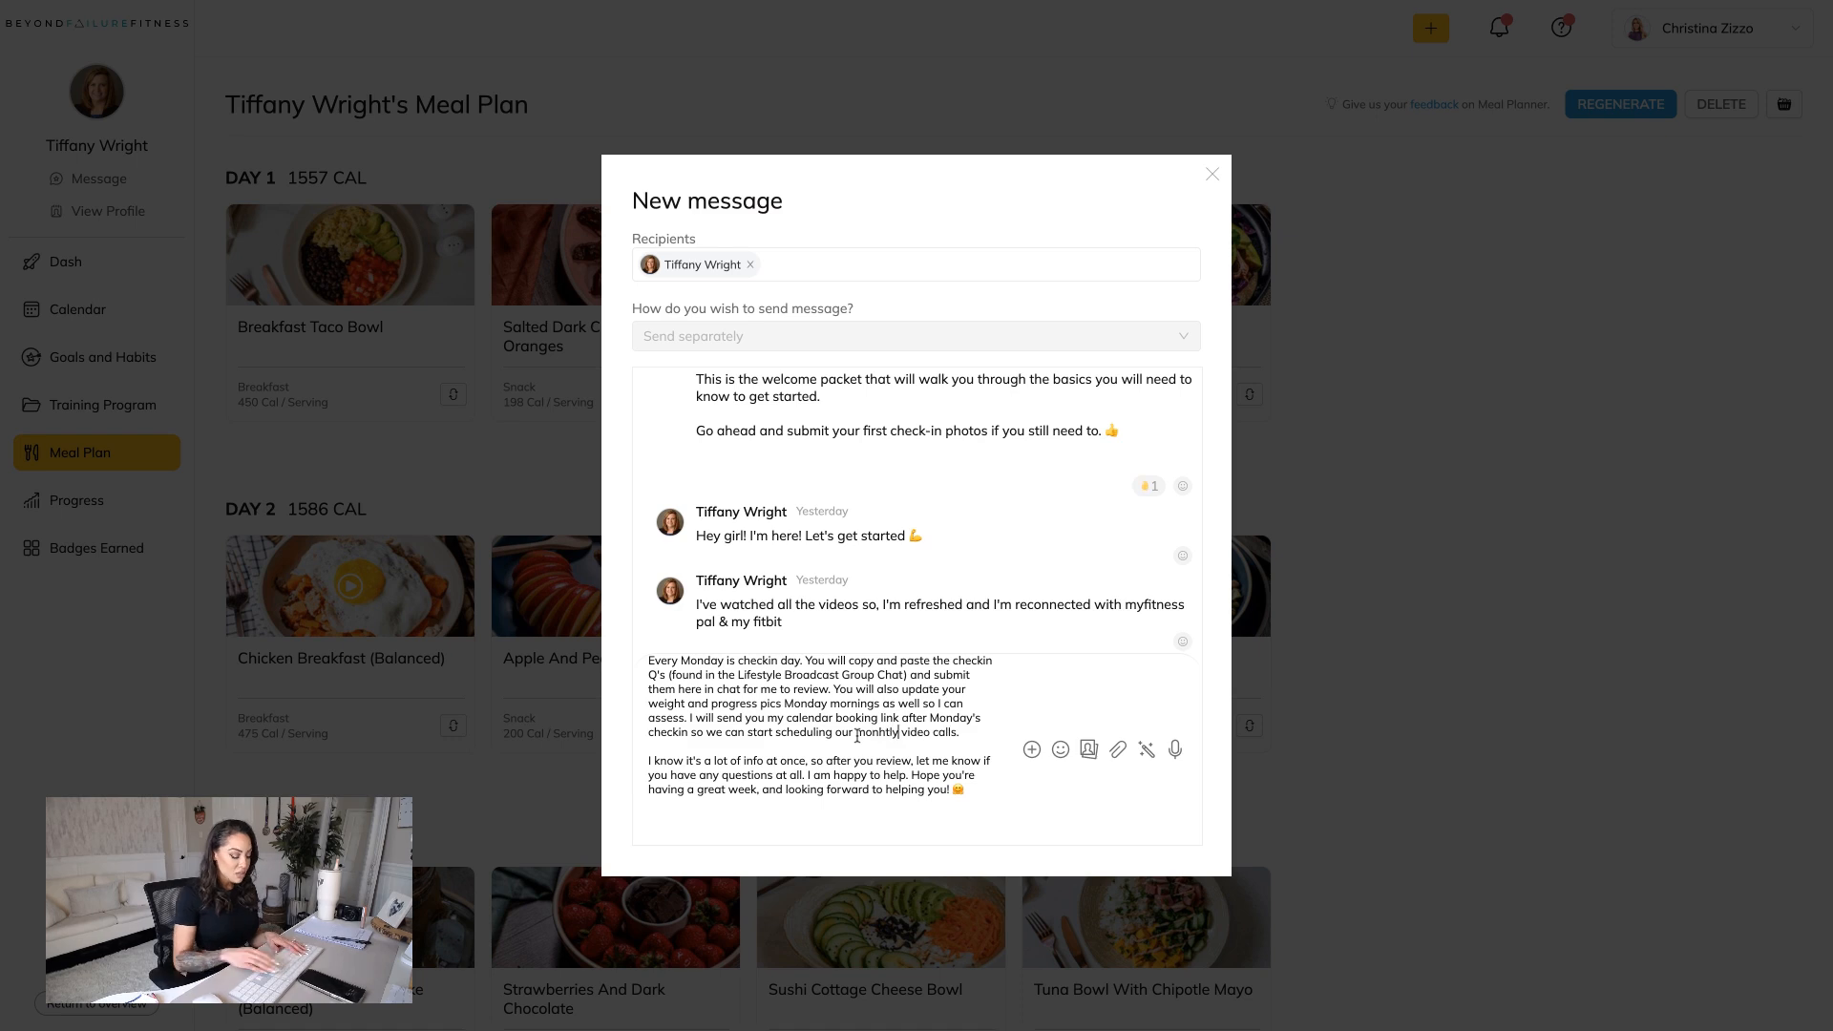
key("BackSpace")
key("BackSpace")
key("BackSpace")
type("thly")
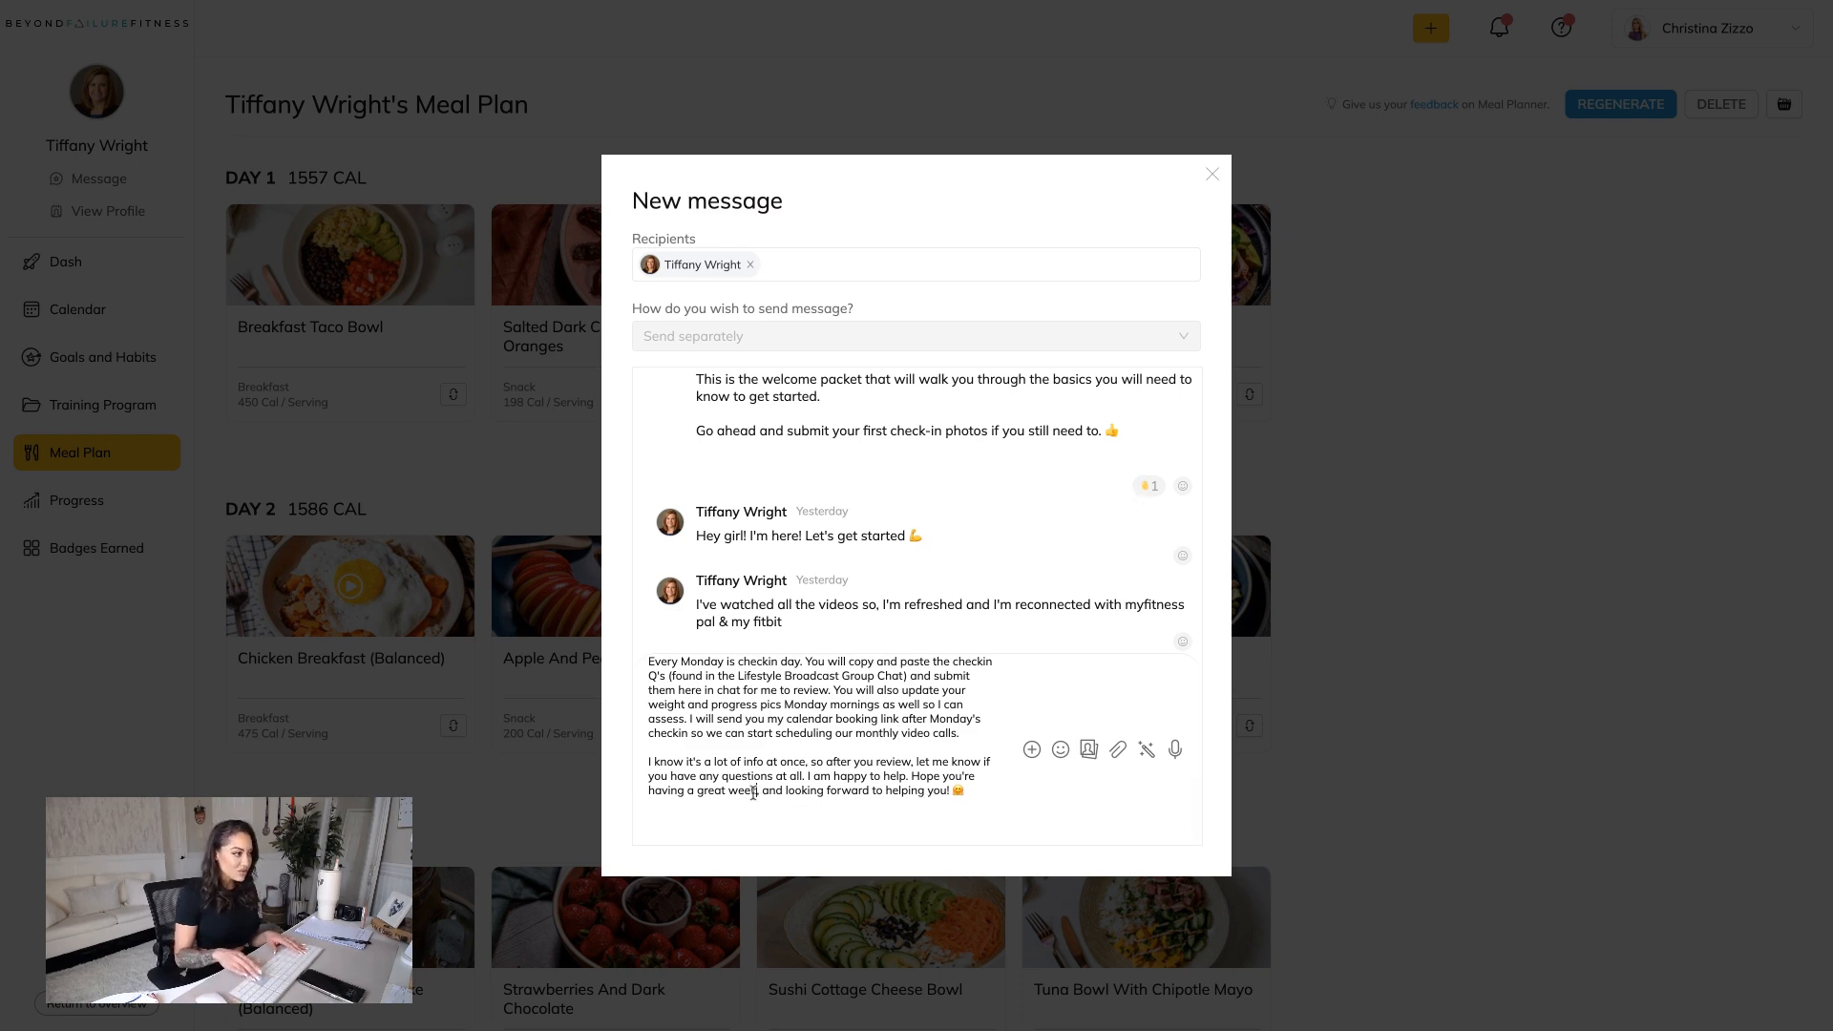
key("Return")
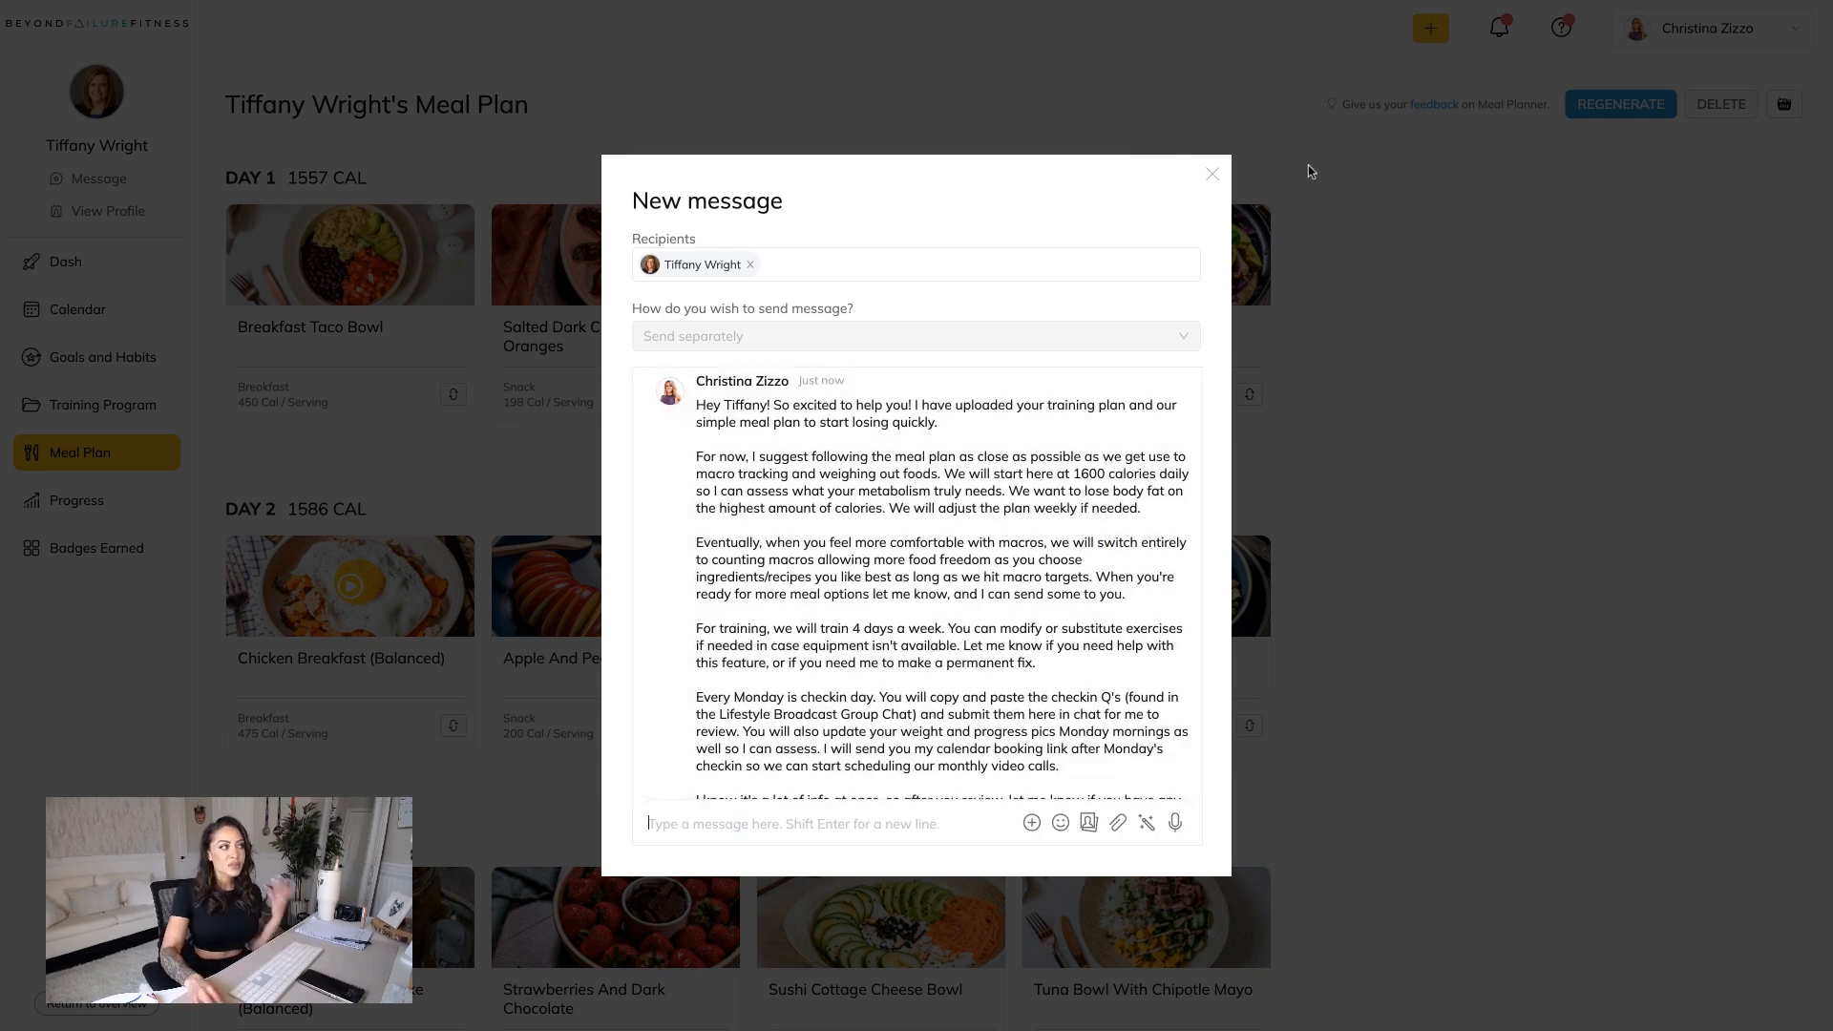
left_click(1213, 177)
Open the client's profile and start today's trainer's note with the text "Monthly video calls".
mouse_move(1218, 214)
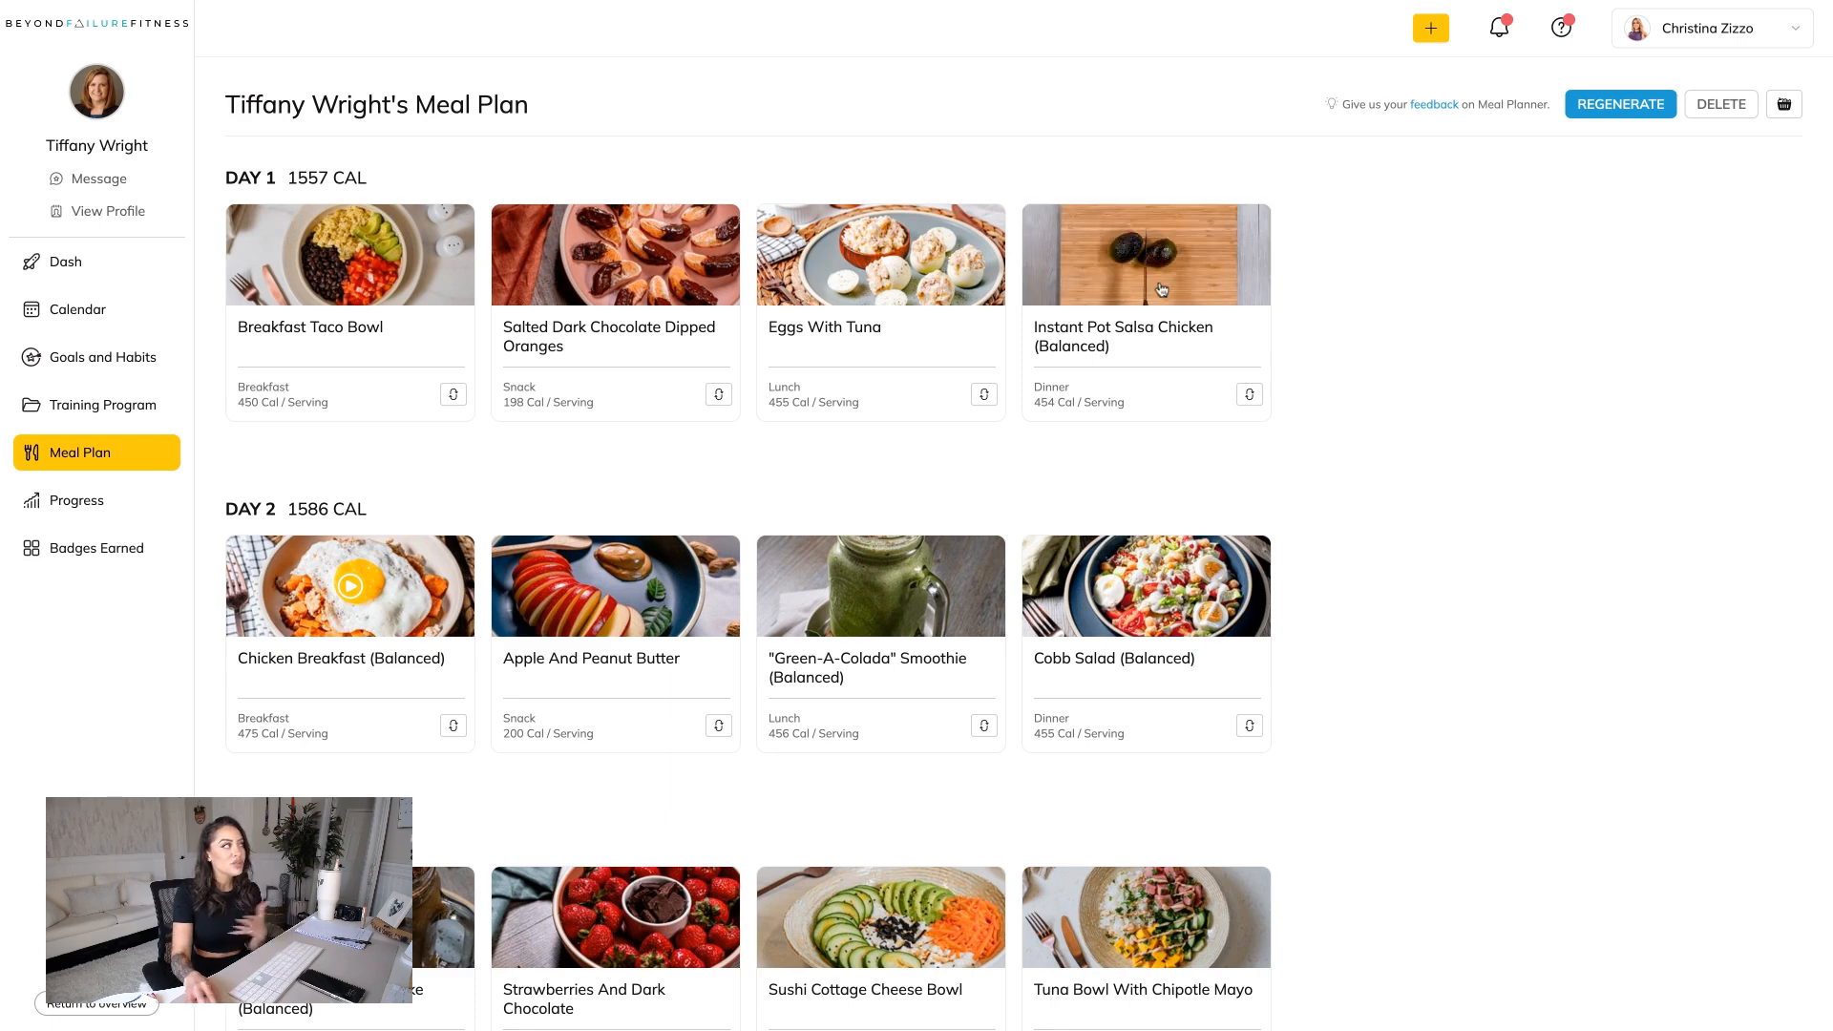
scroll(676, 411, "down", 1)
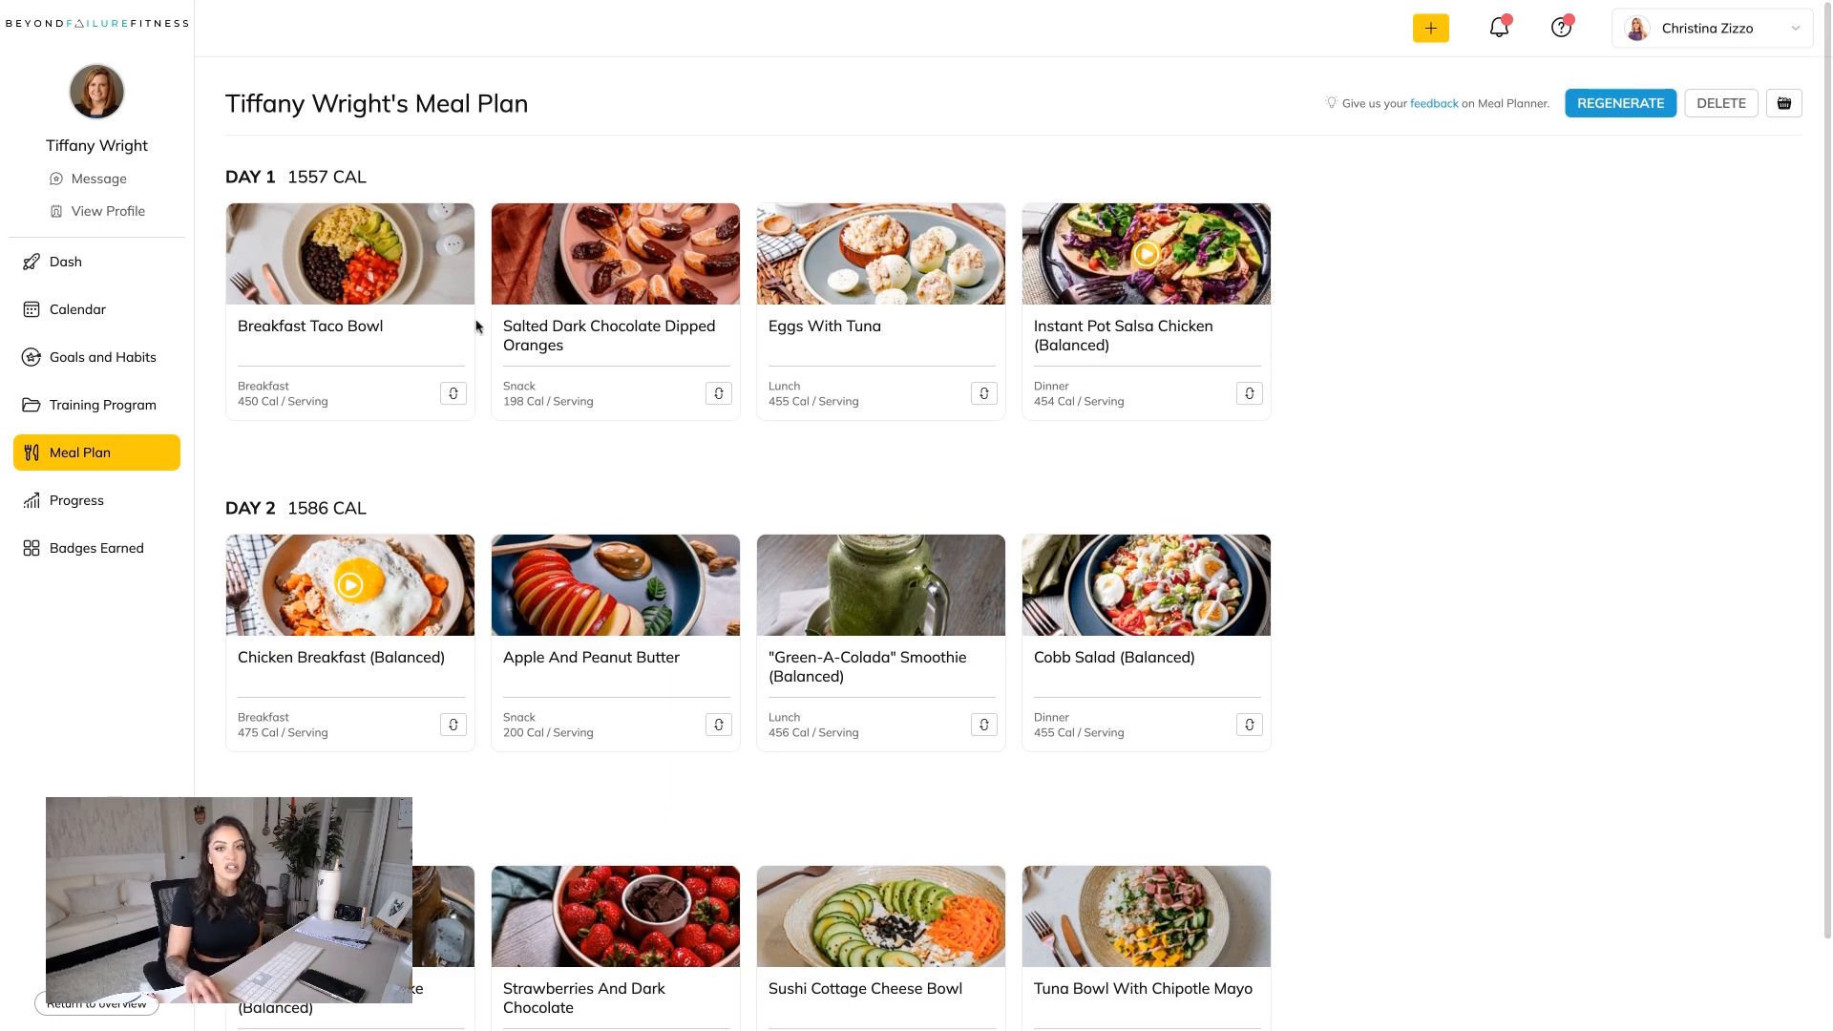
left_click(121, 213)
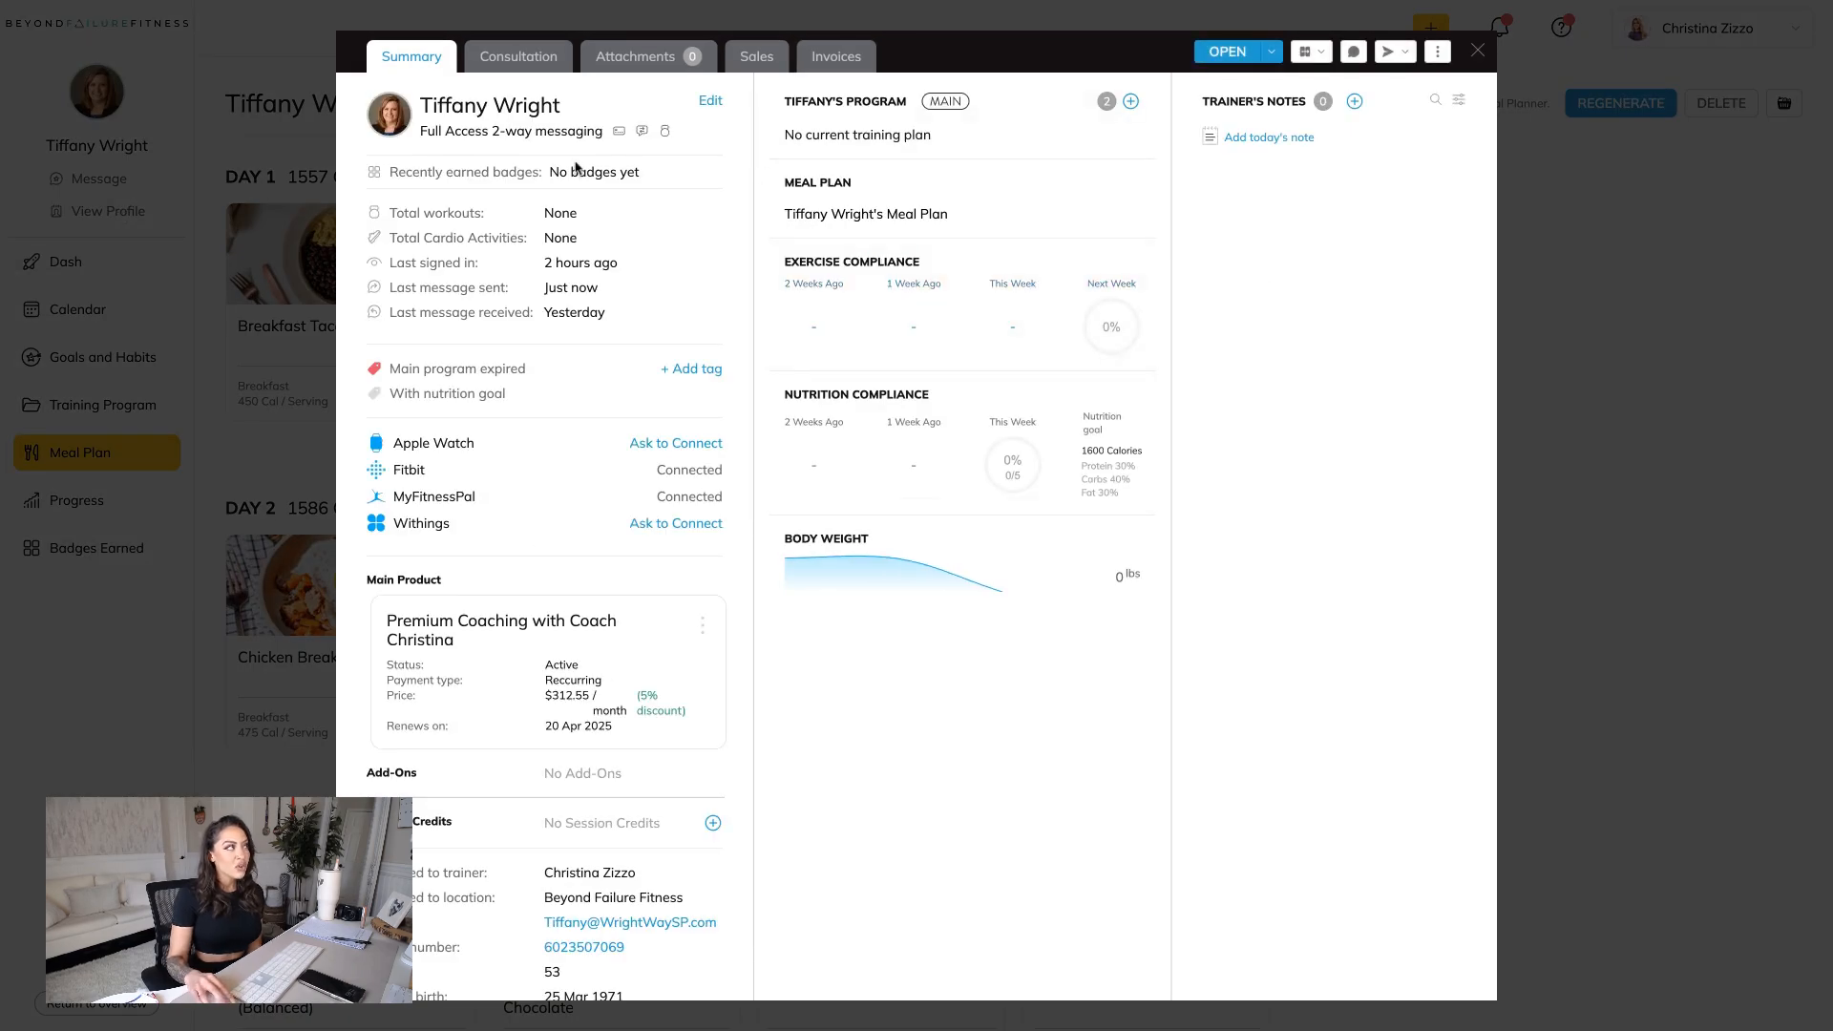
left_click(1300, 137)
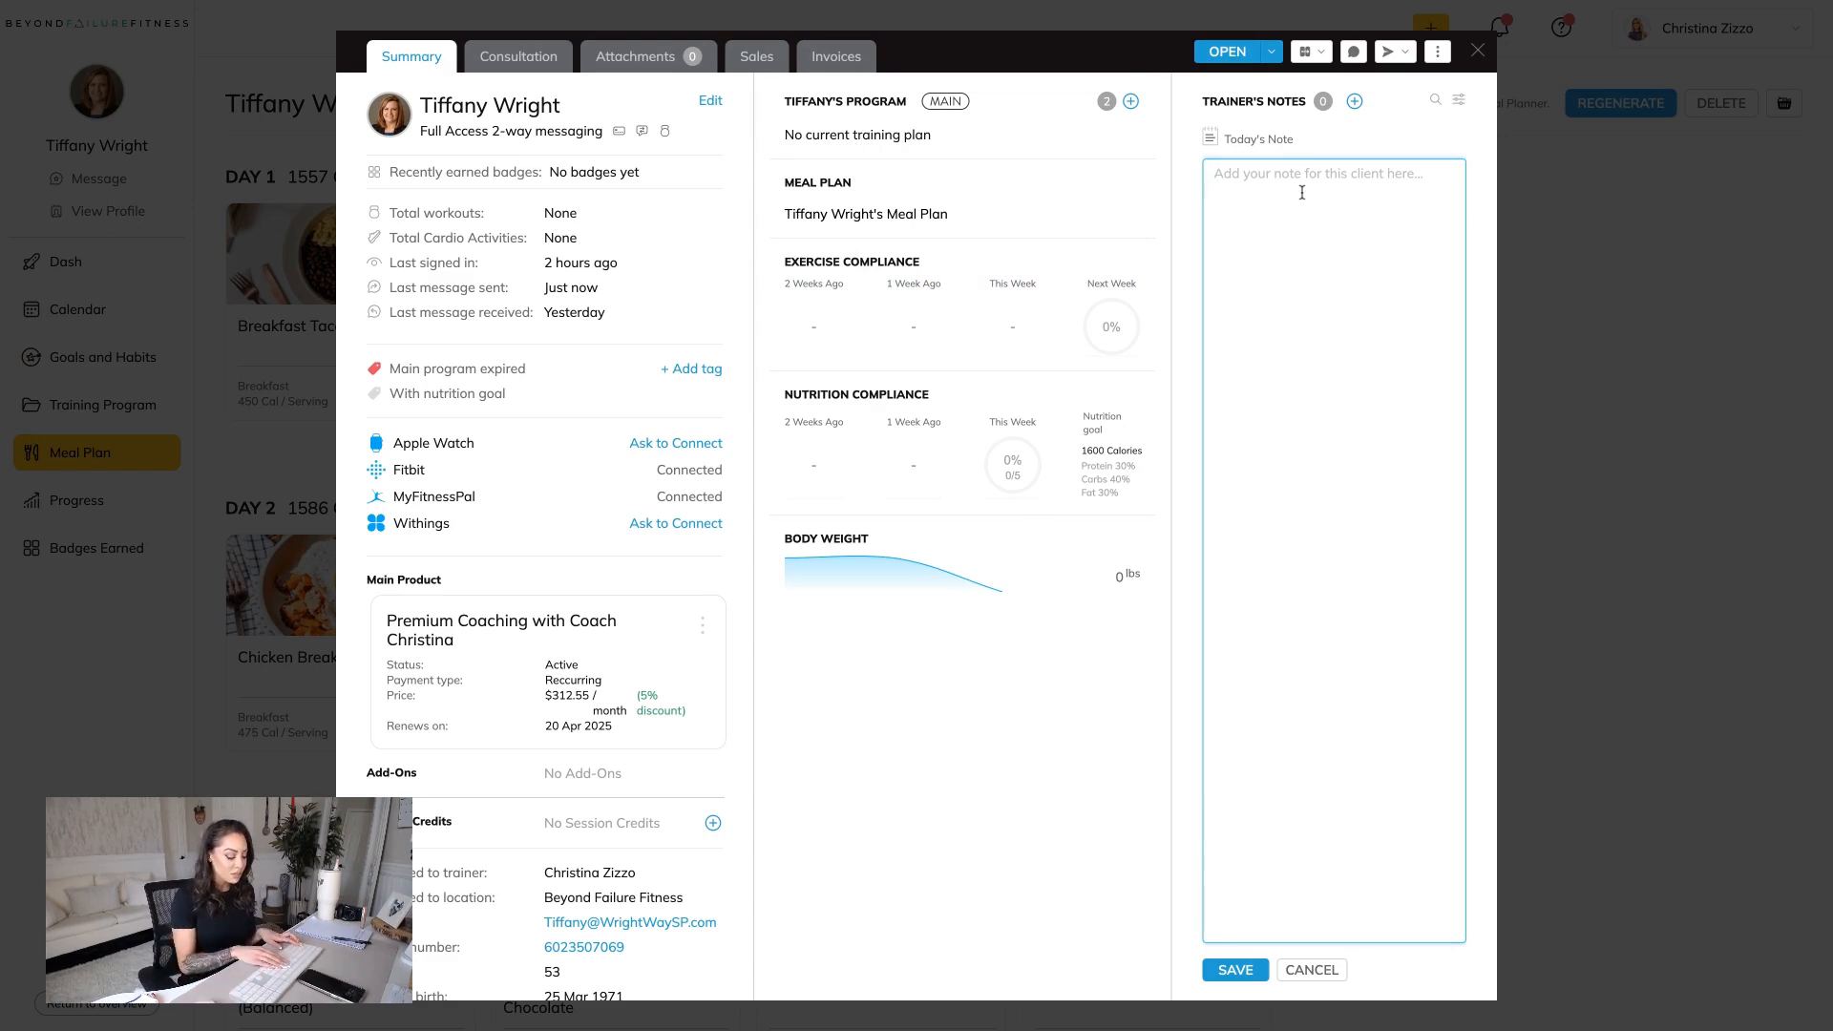
type("Monthly videoca")
key("BackSpace")
key("BackSpace")
type("calss")
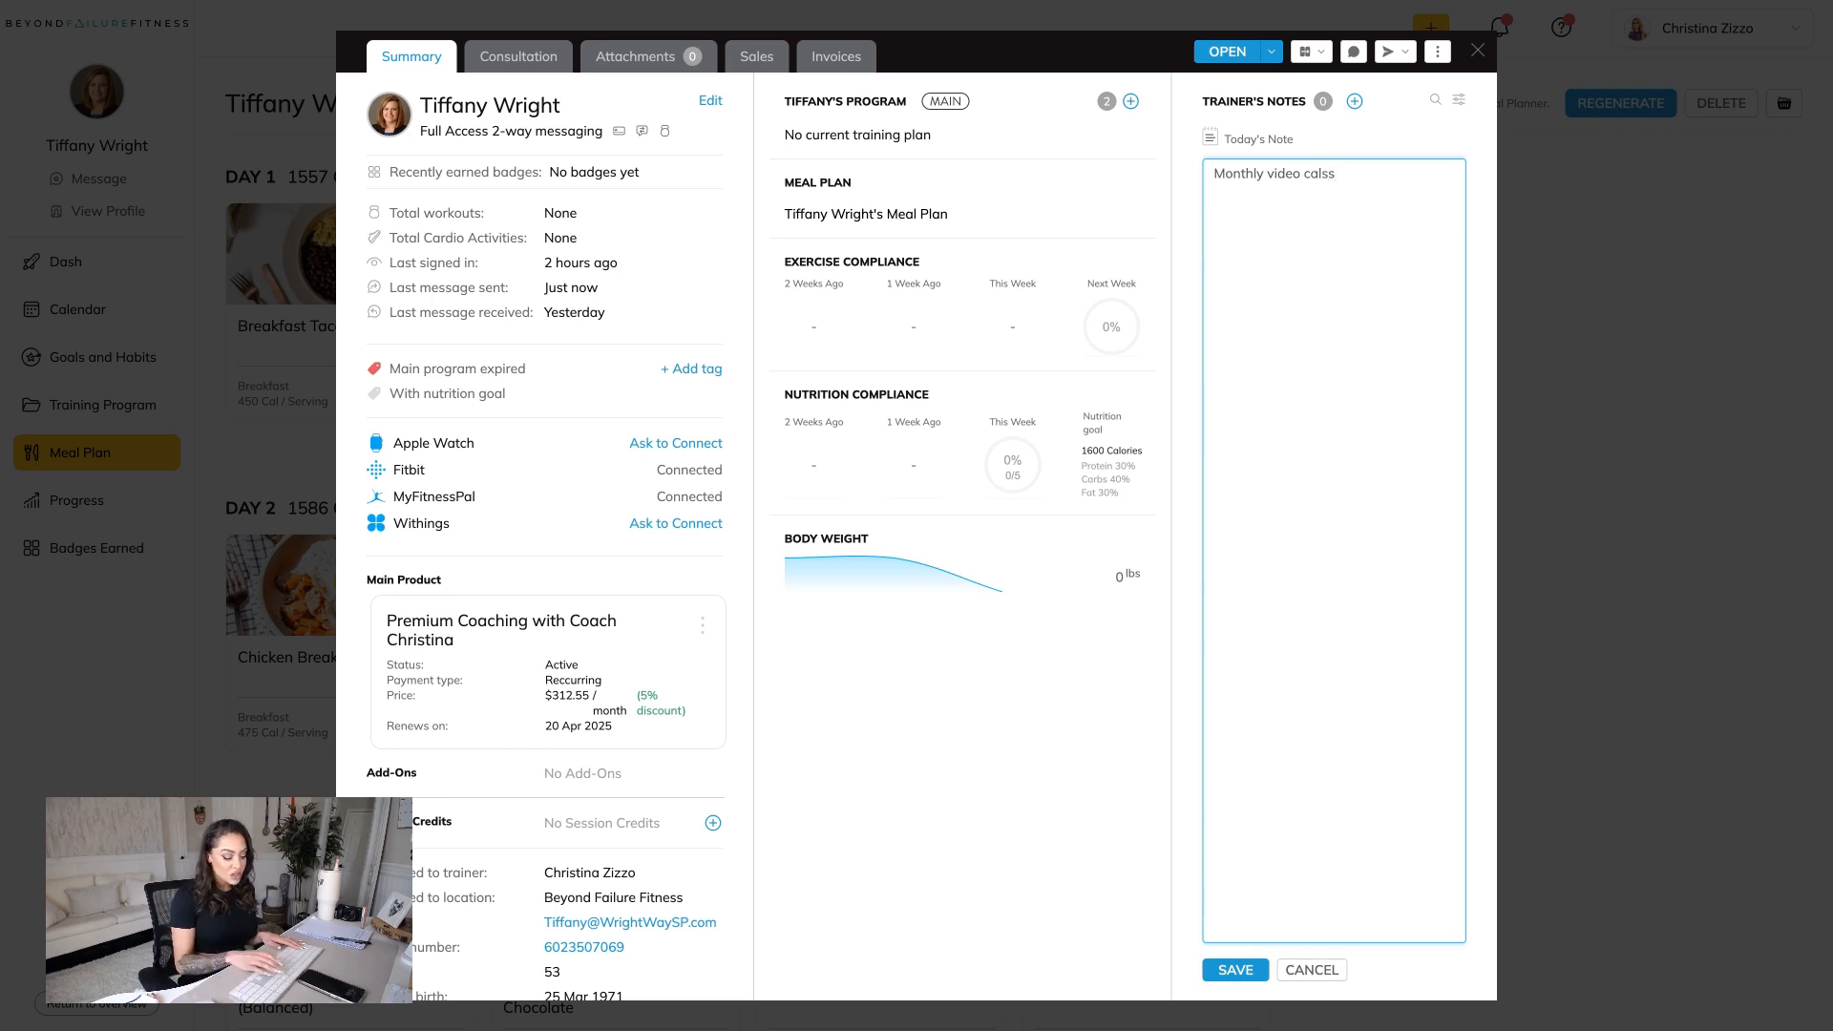
key("BackSpace")
key("BackSpace")
type("ls")
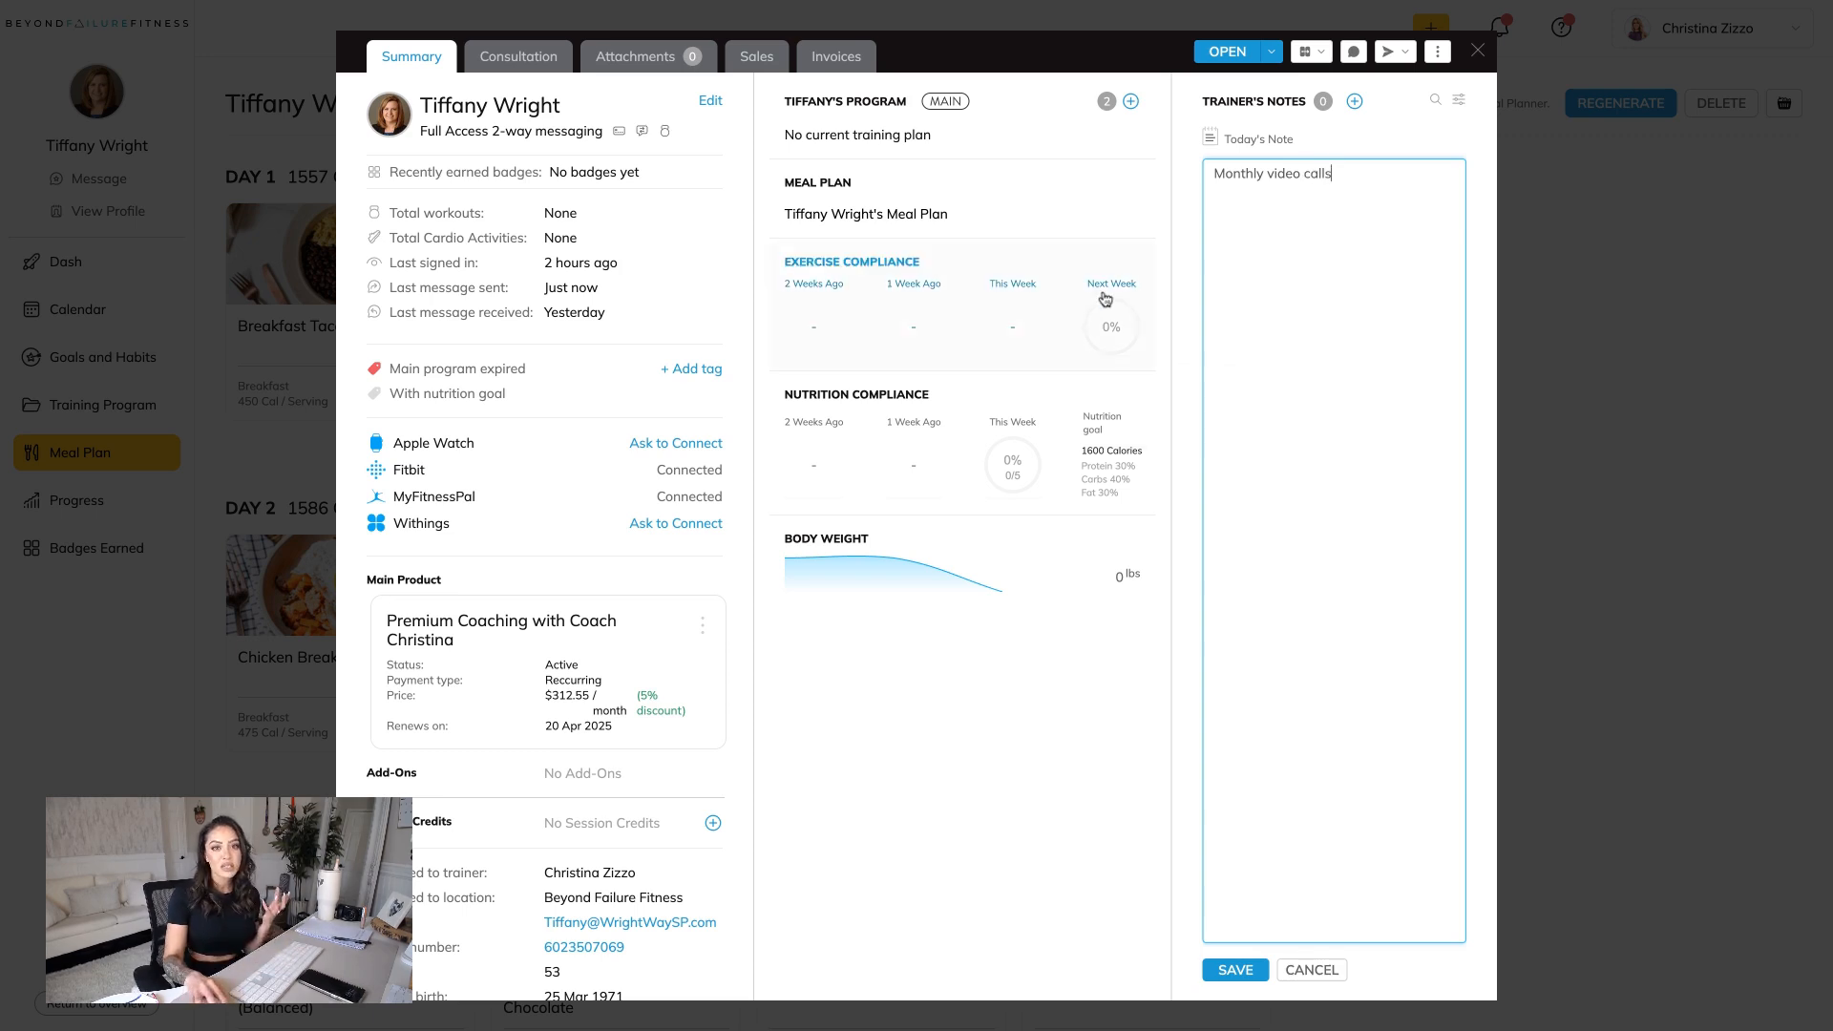
Put an asterisk in front of "Monthly video calls", save the trainer's note, and close the client's profile.
left_click(1224, 177)
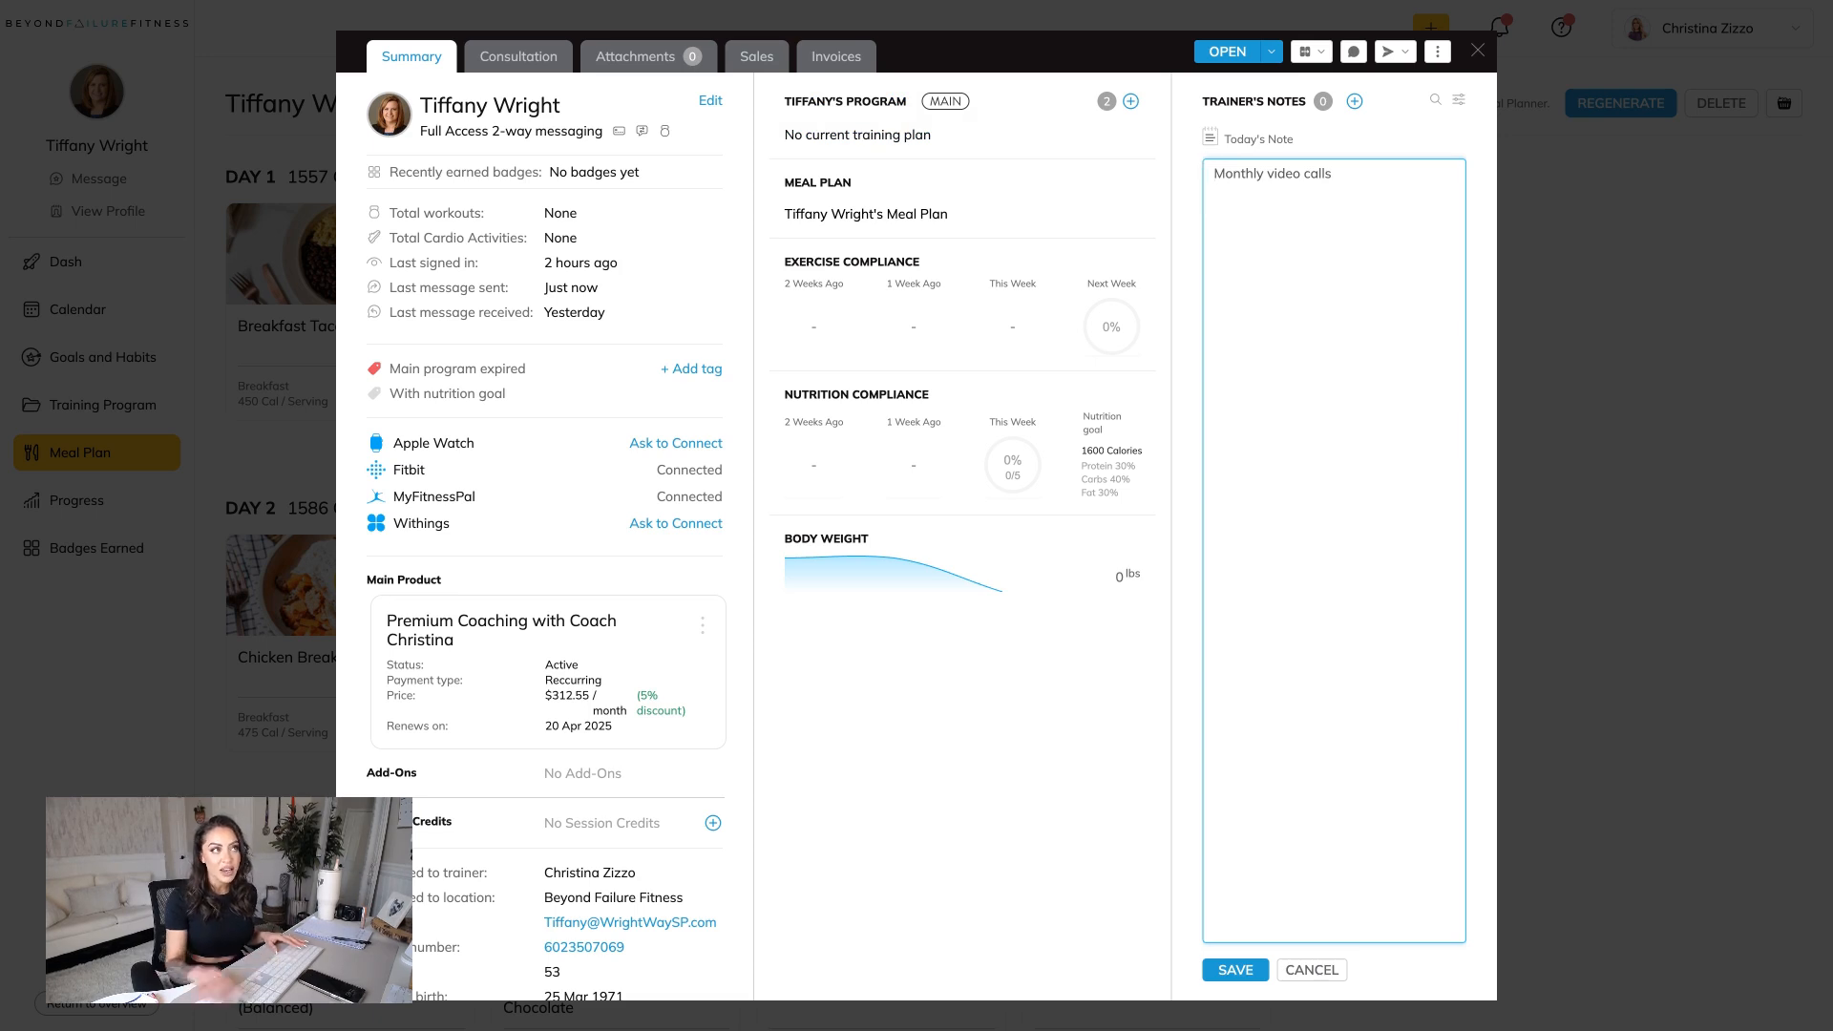
left_click_drag(1332, 173, 1214, 173)
left_click(1214, 173)
type("*")
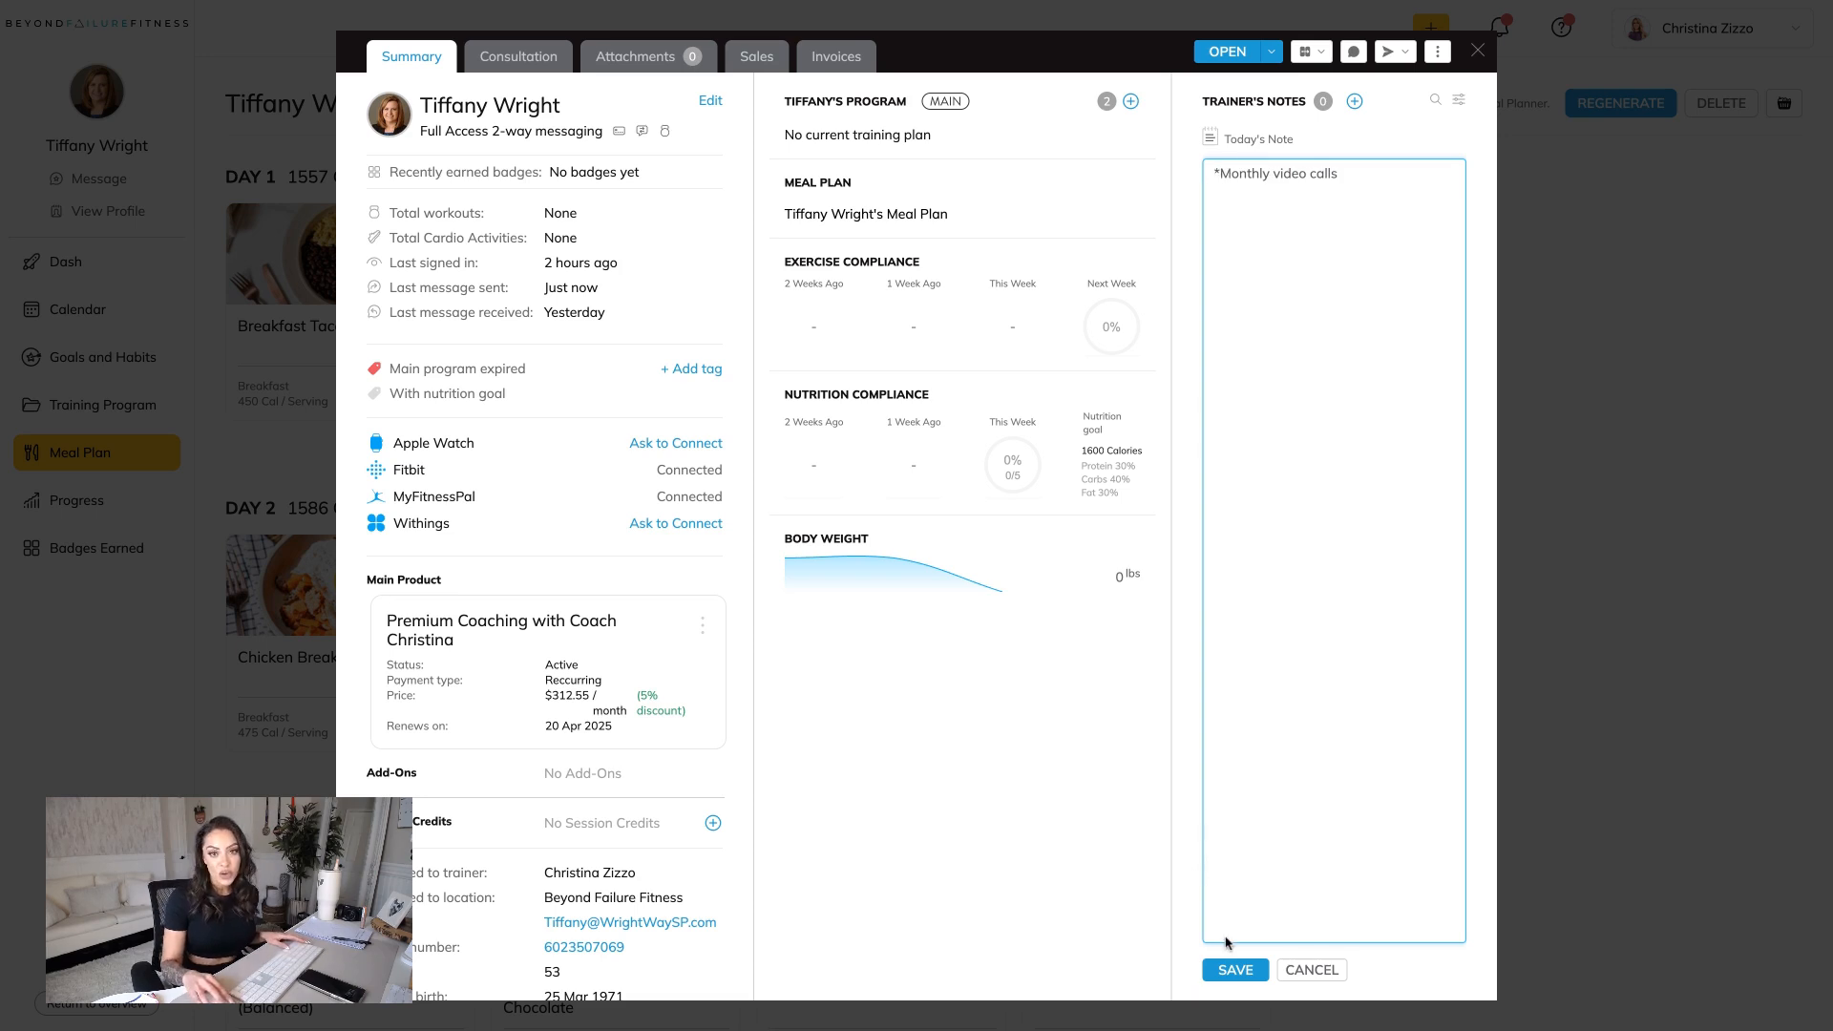
left_click(1290, 248)
left_click(1236, 970)
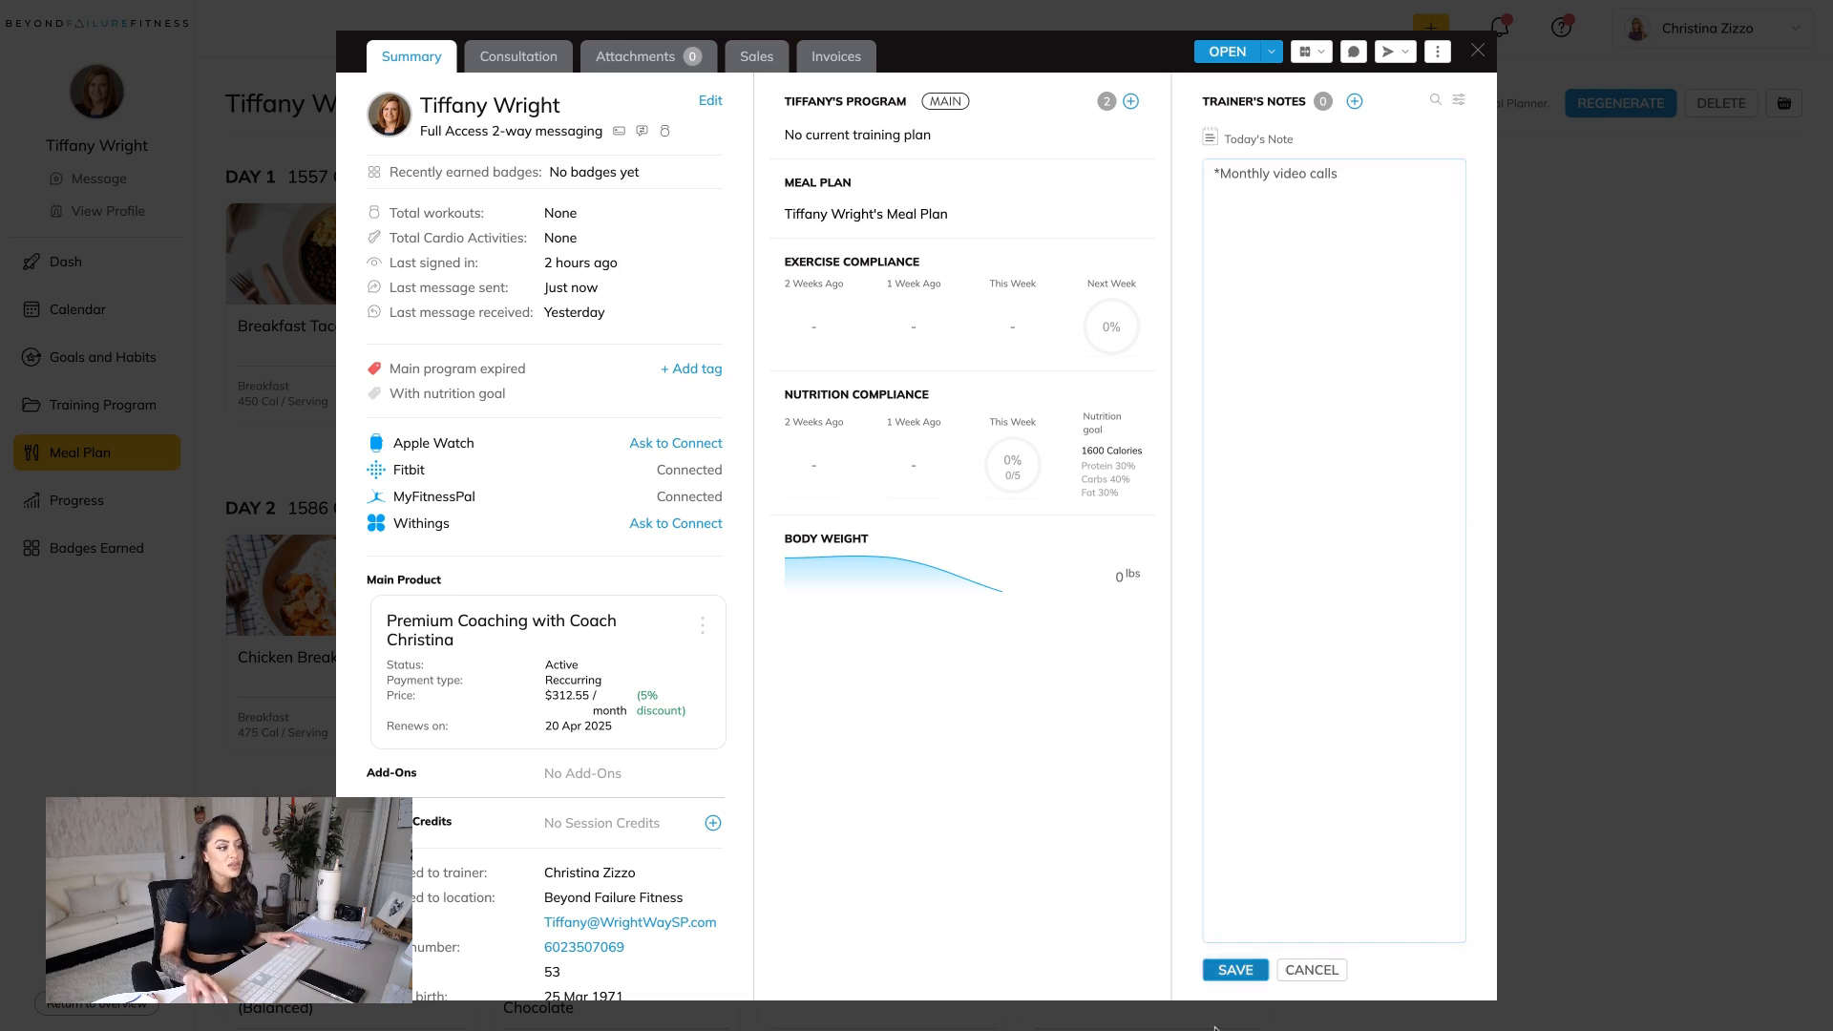
left_click(1477, 51)
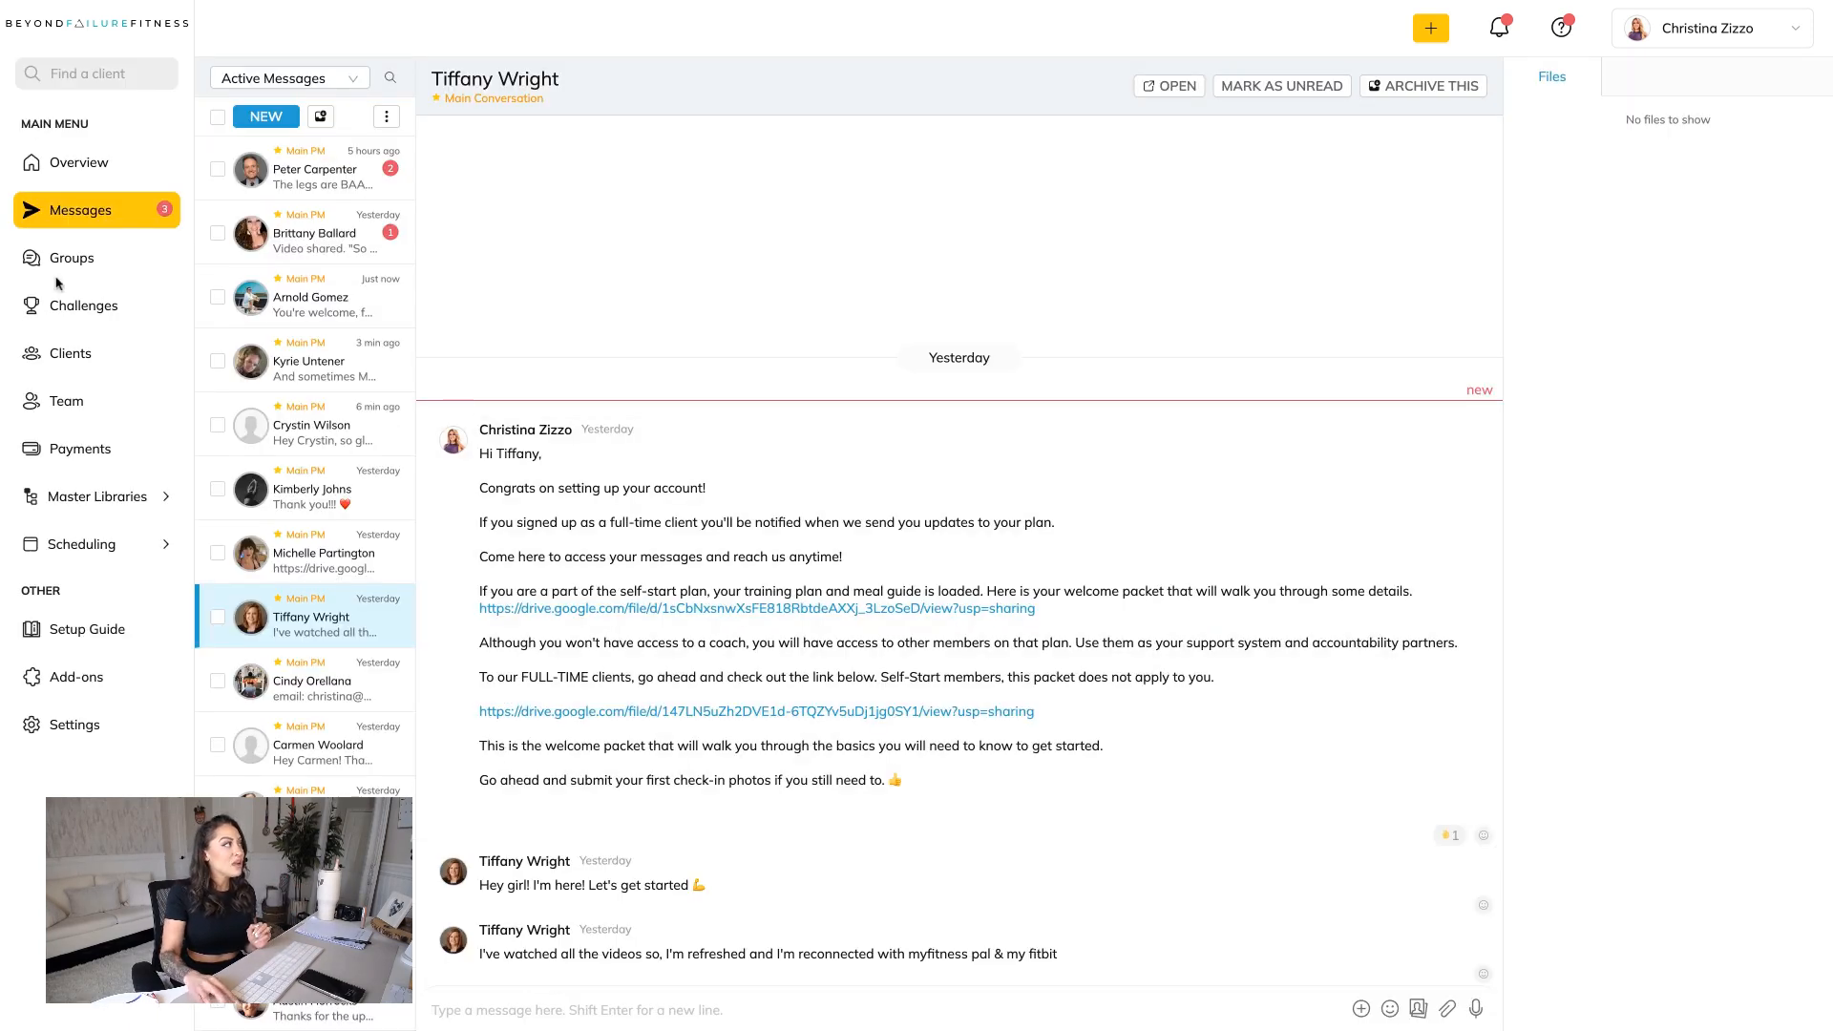
Add the new client as a member of the BFF's Chat group, without posting a welcome message.
left_click(70, 277)
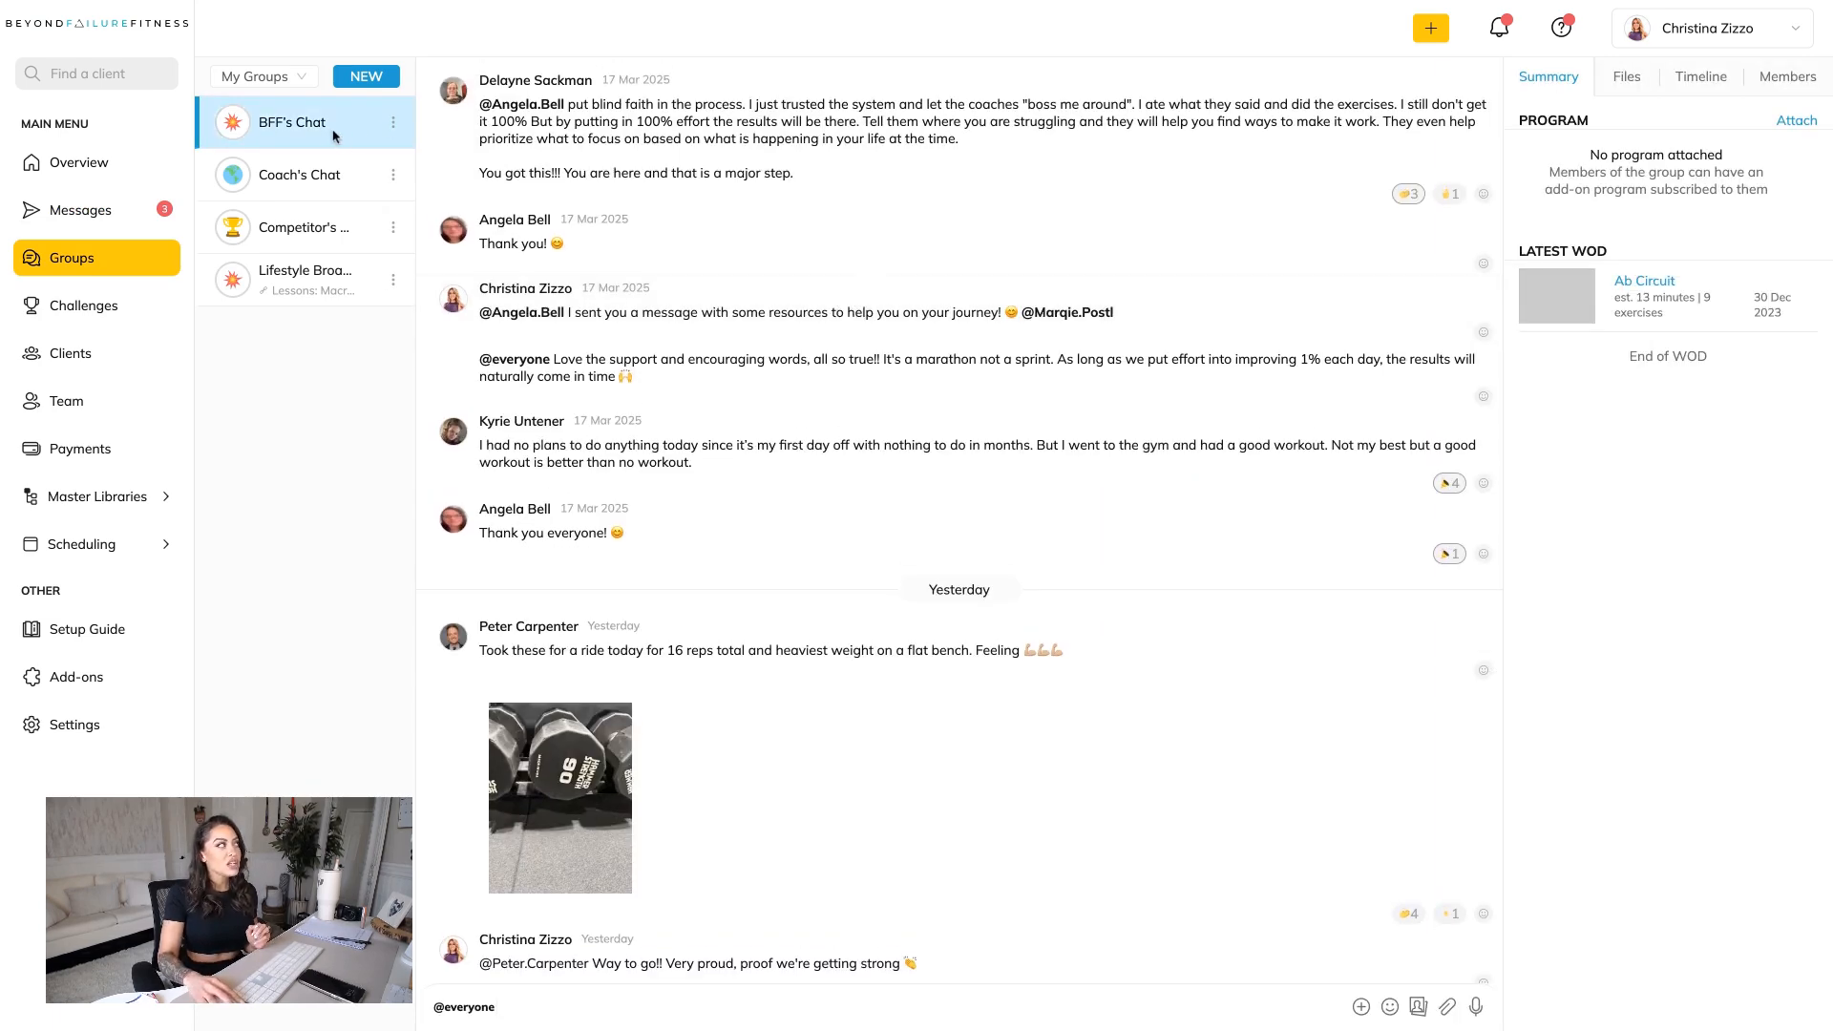
left_click(1791, 78)
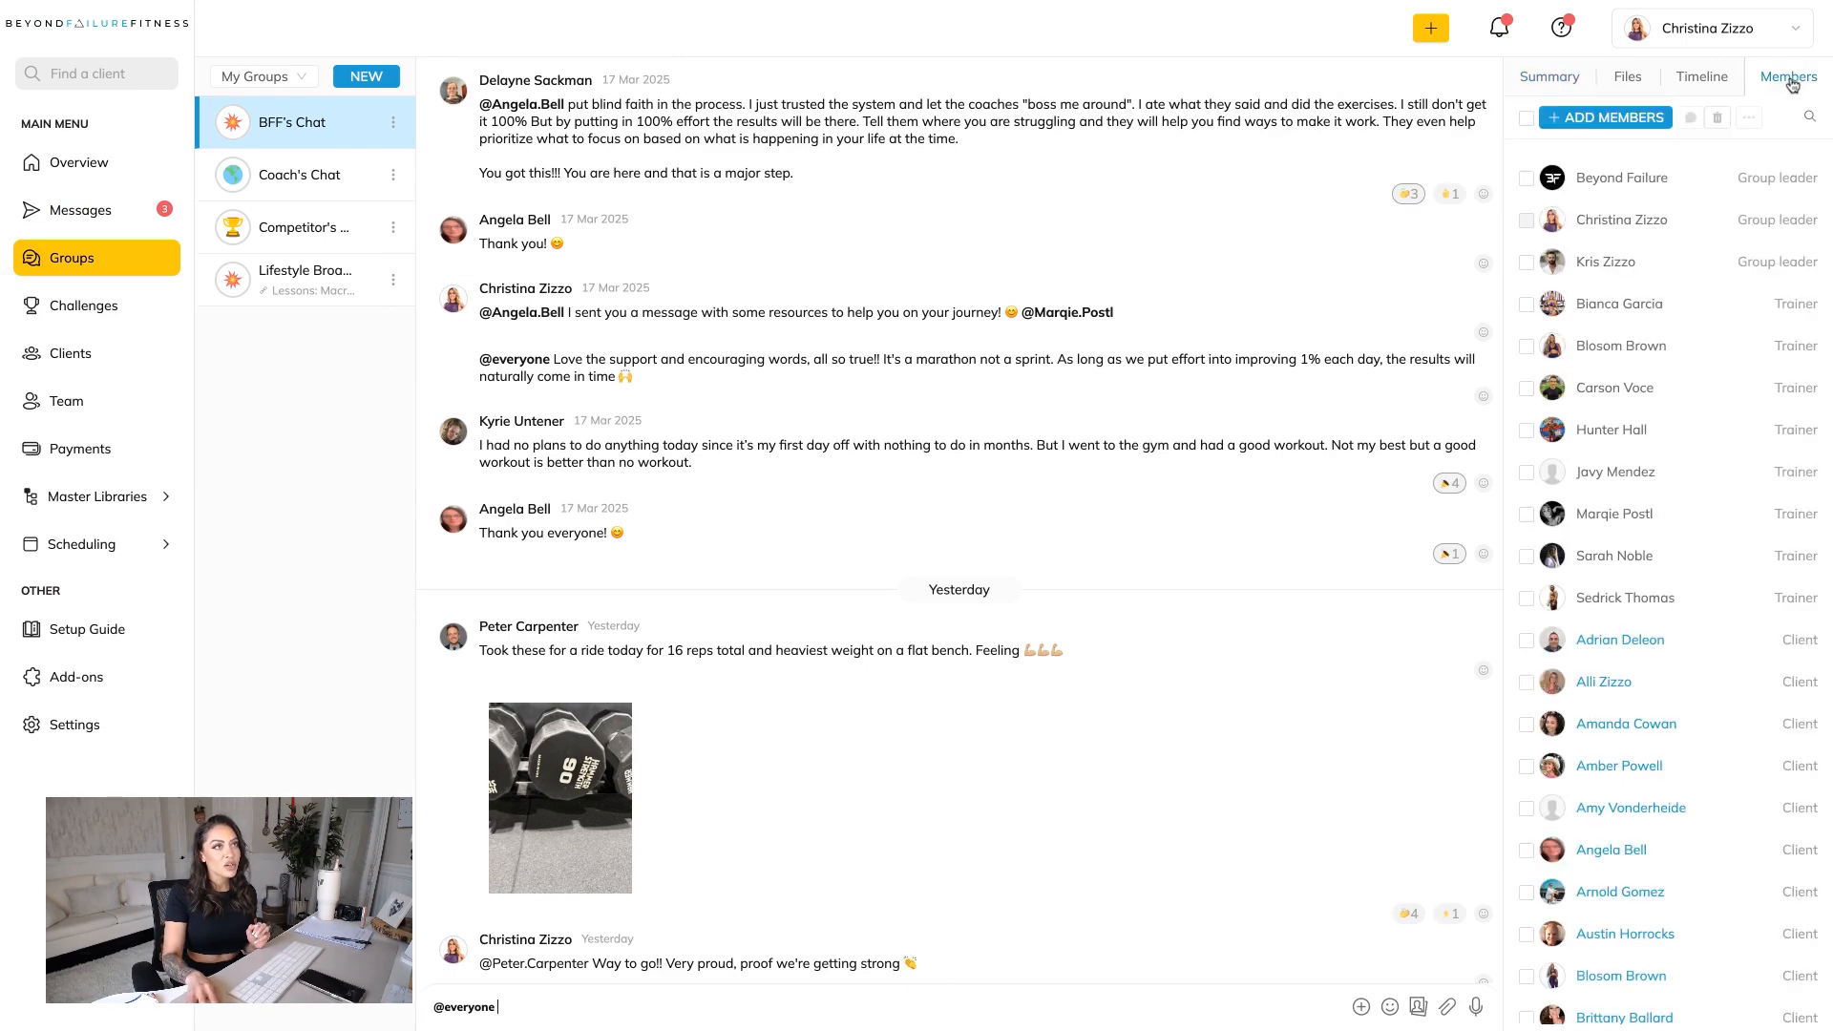
left_click(1613, 118)
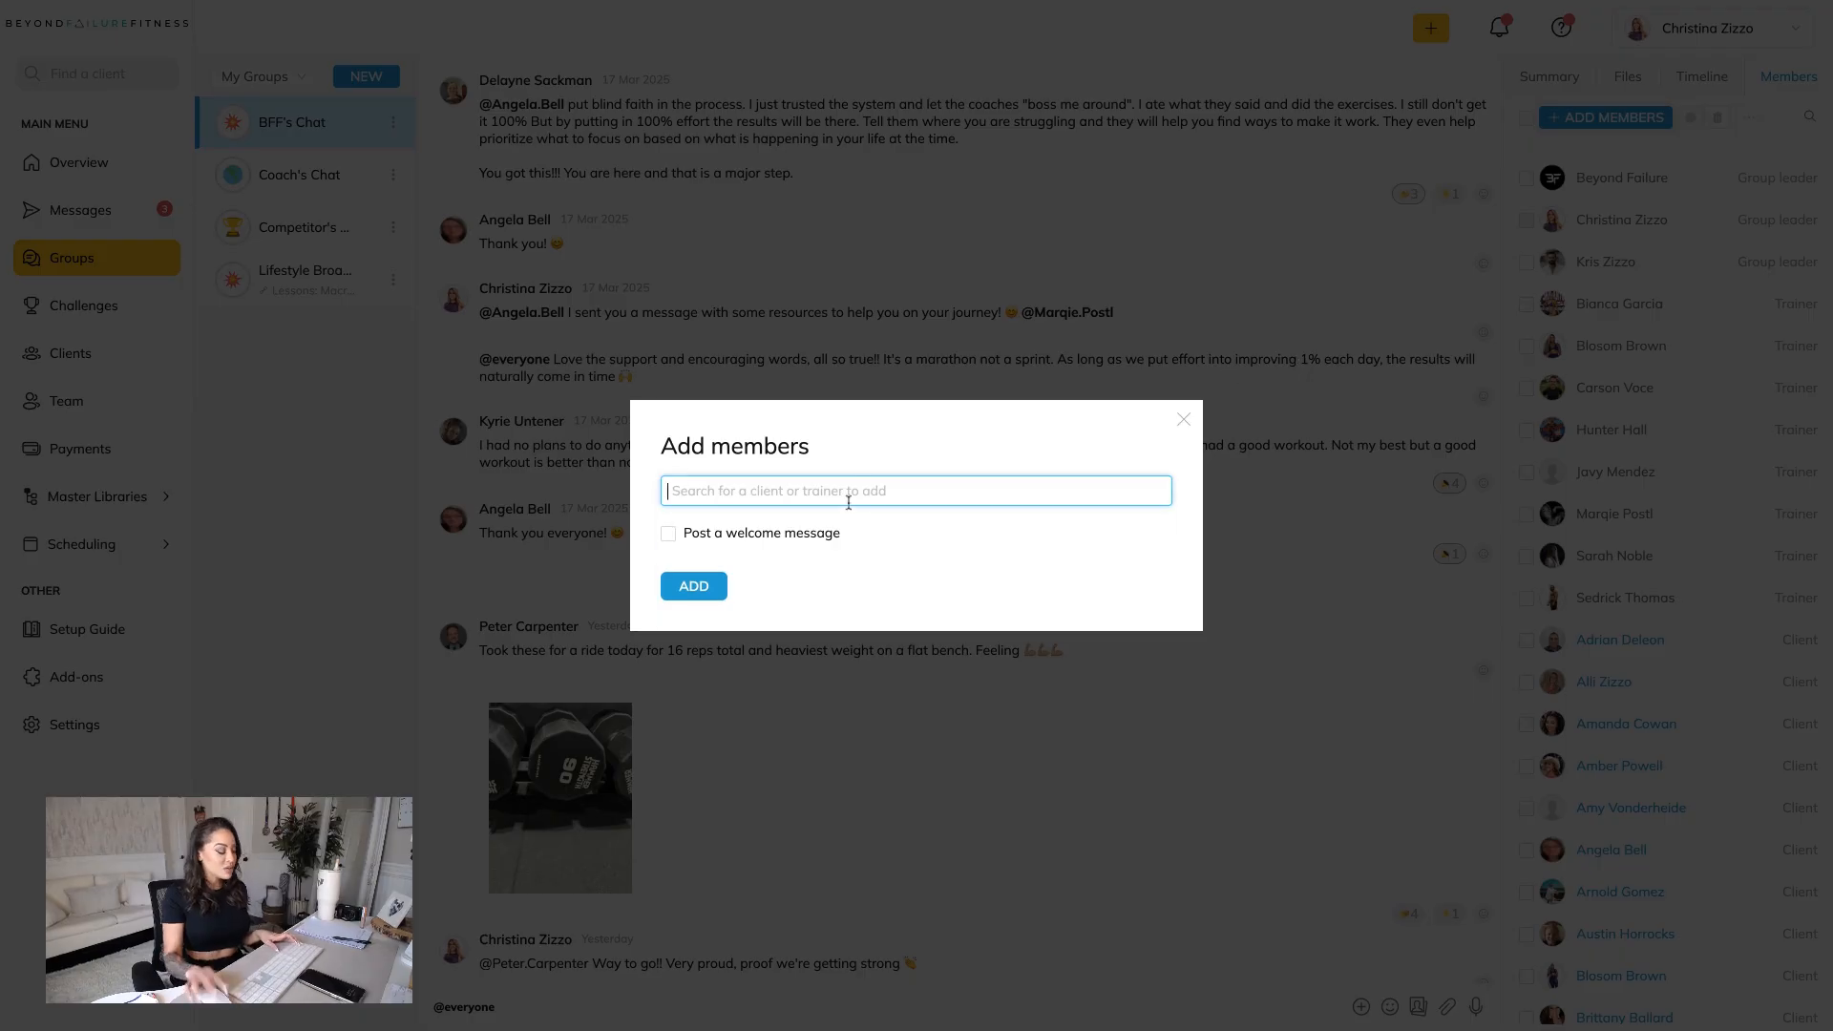
left_click(848, 491)
type("tiffan")
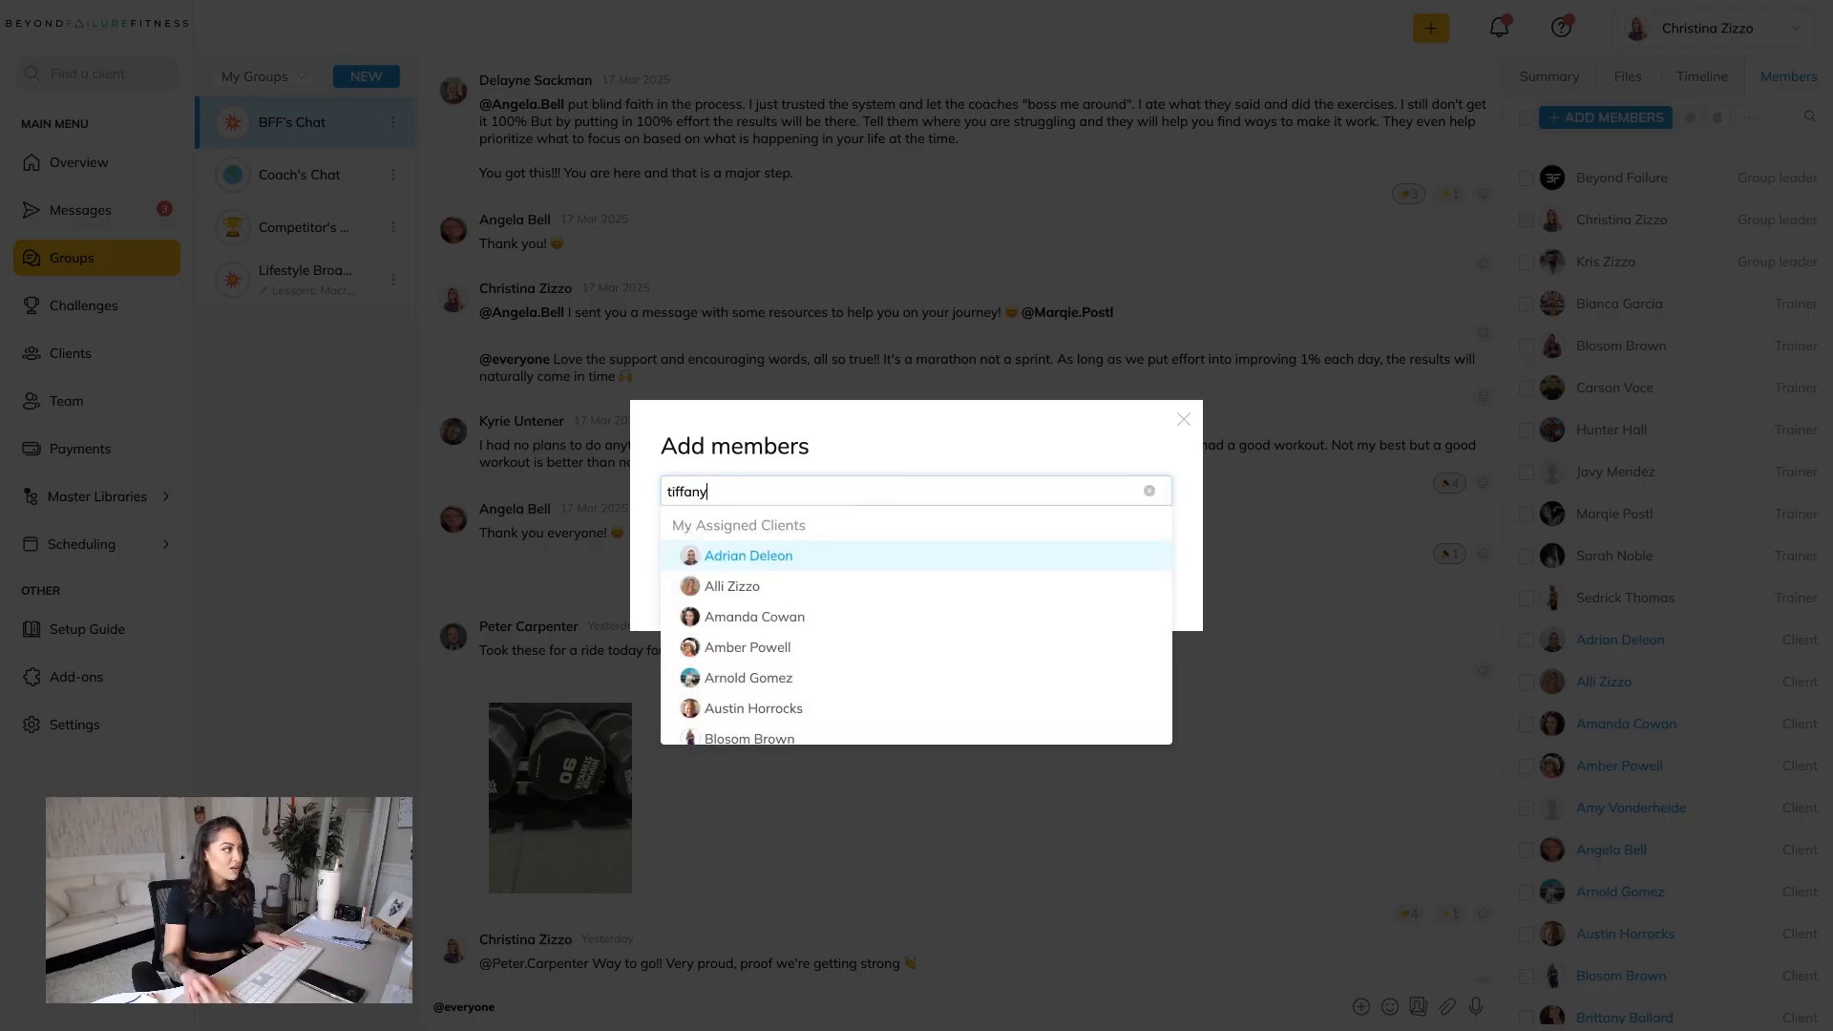
type("y")
left_click(736, 585)
left_click(716, 592)
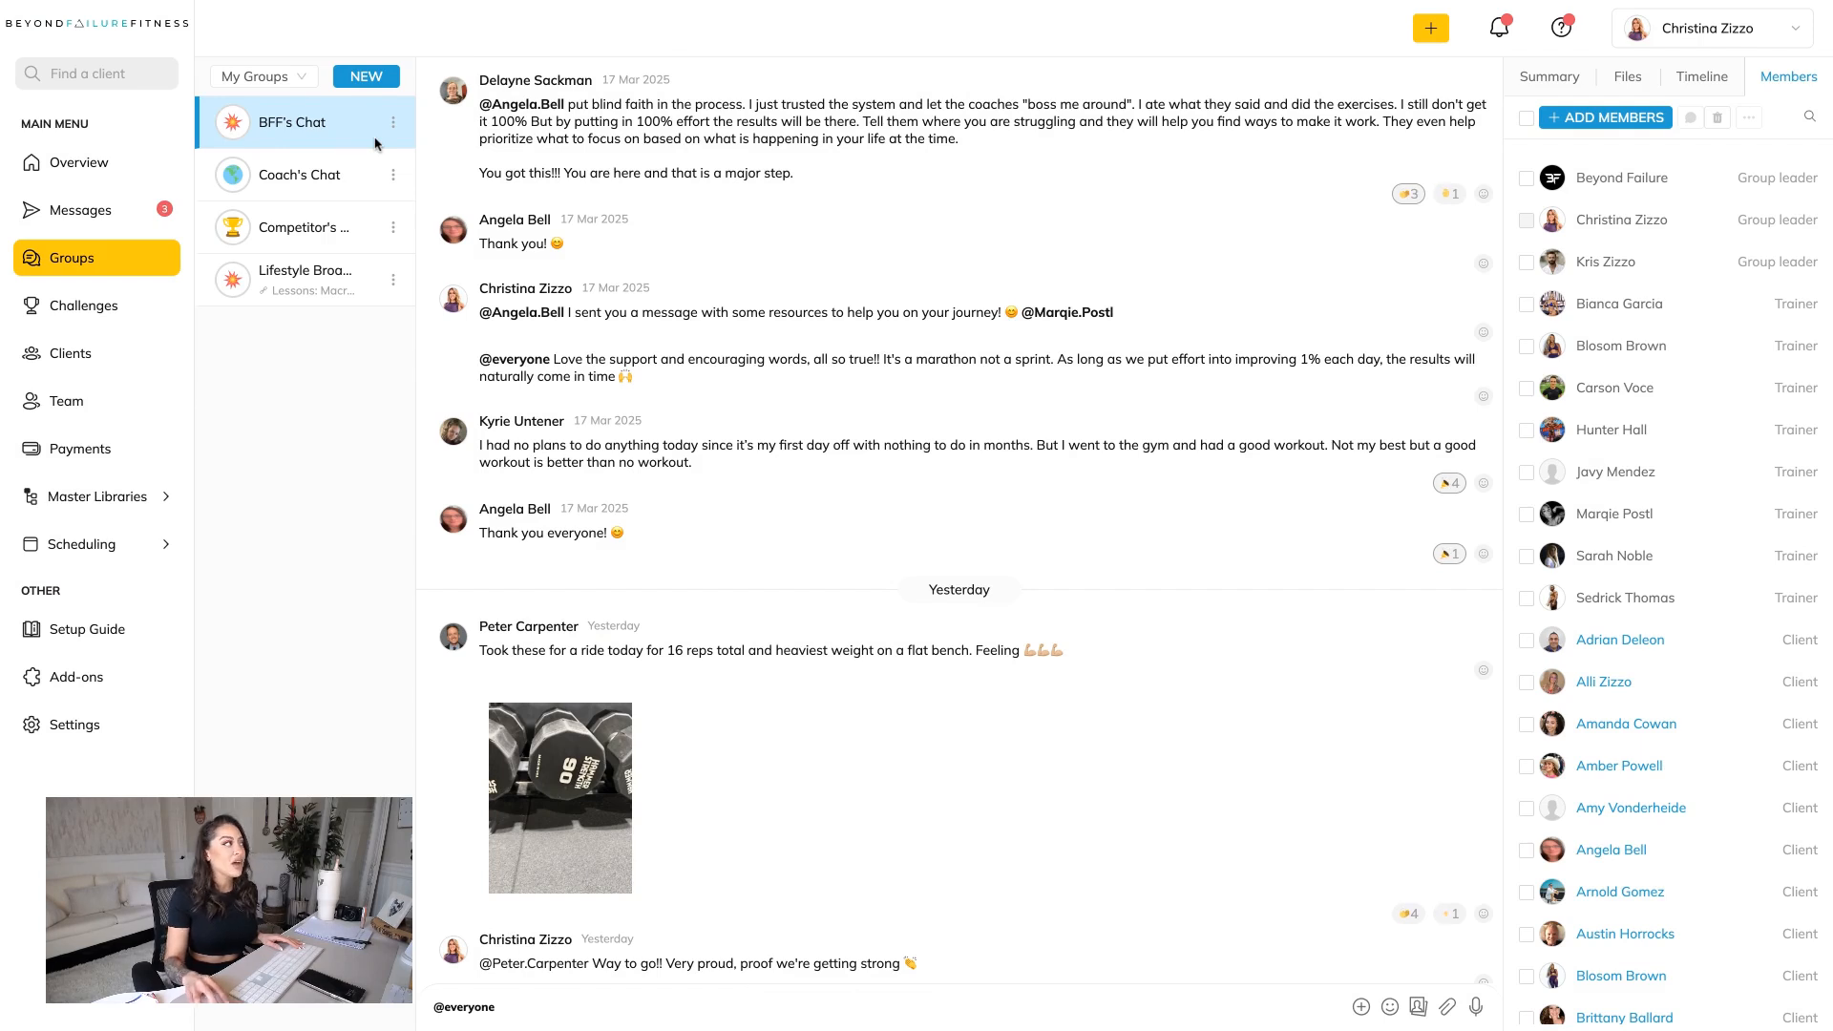
Add the new client as a member of the Lifestyle Broadcast group, without posting a welcome message.
left_click(328, 283)
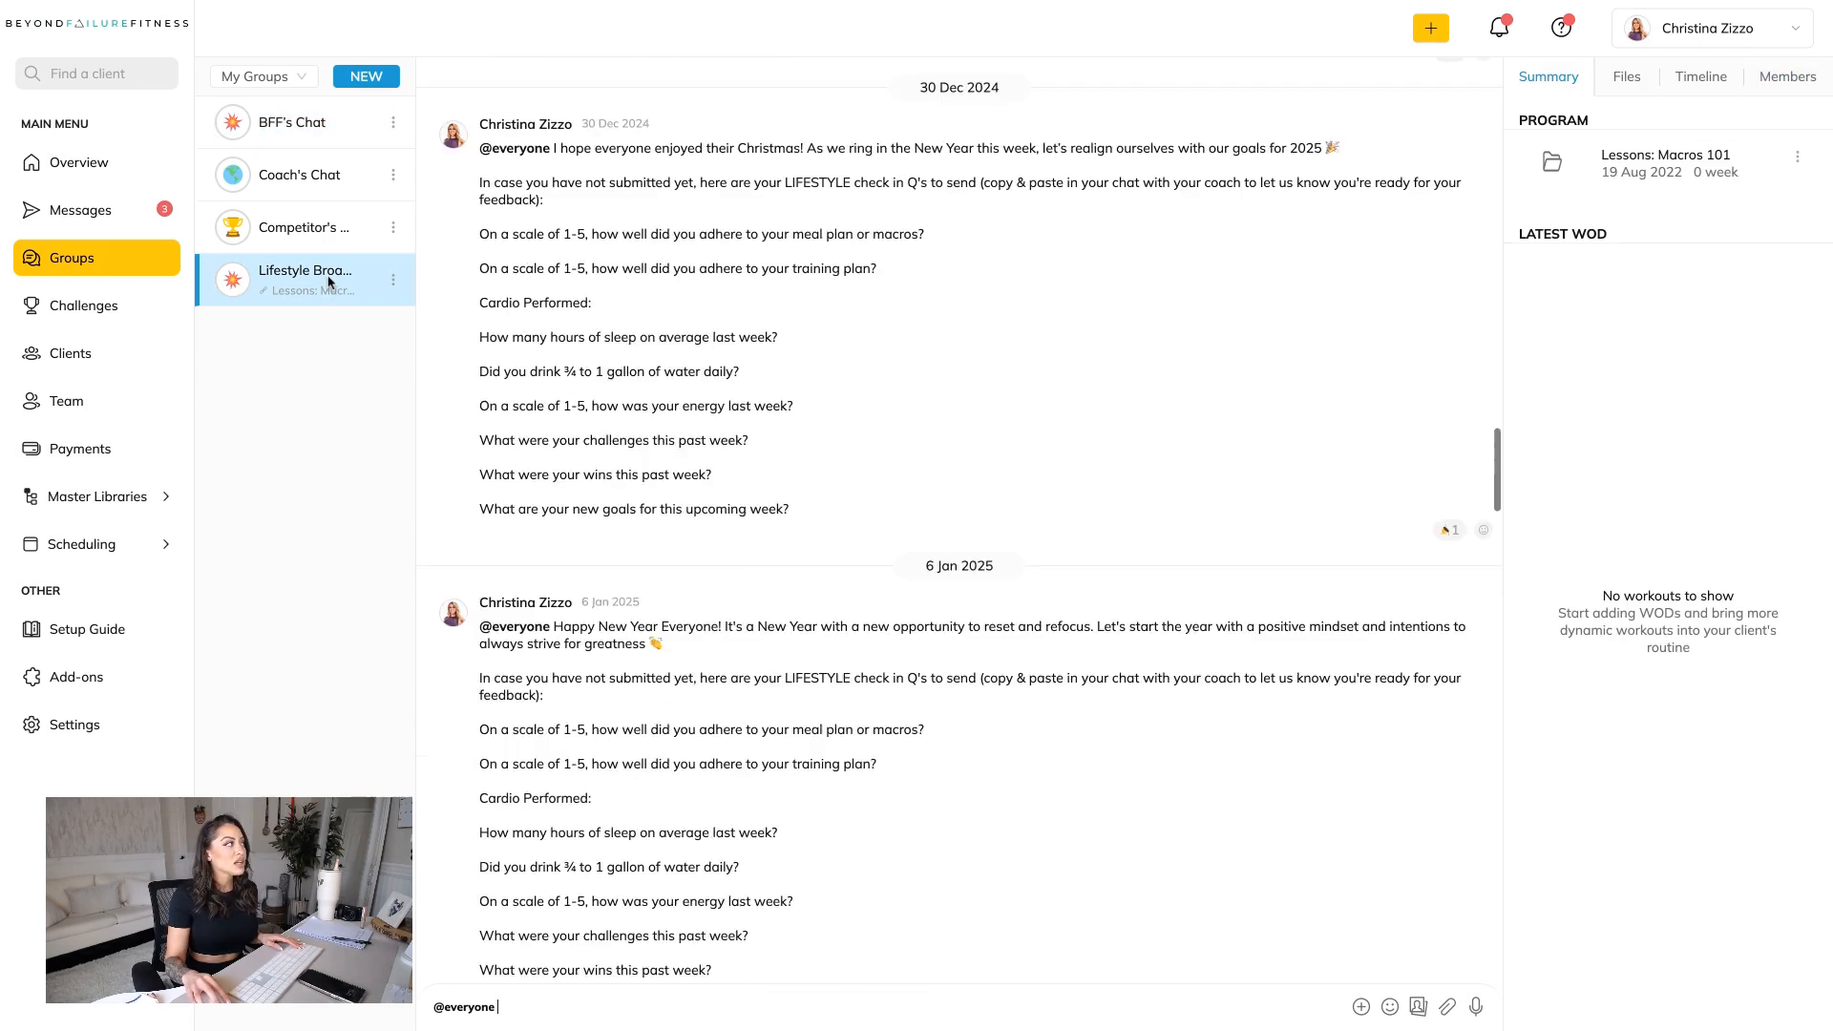
left_click(1783, 88)
left_click(1650, 120)
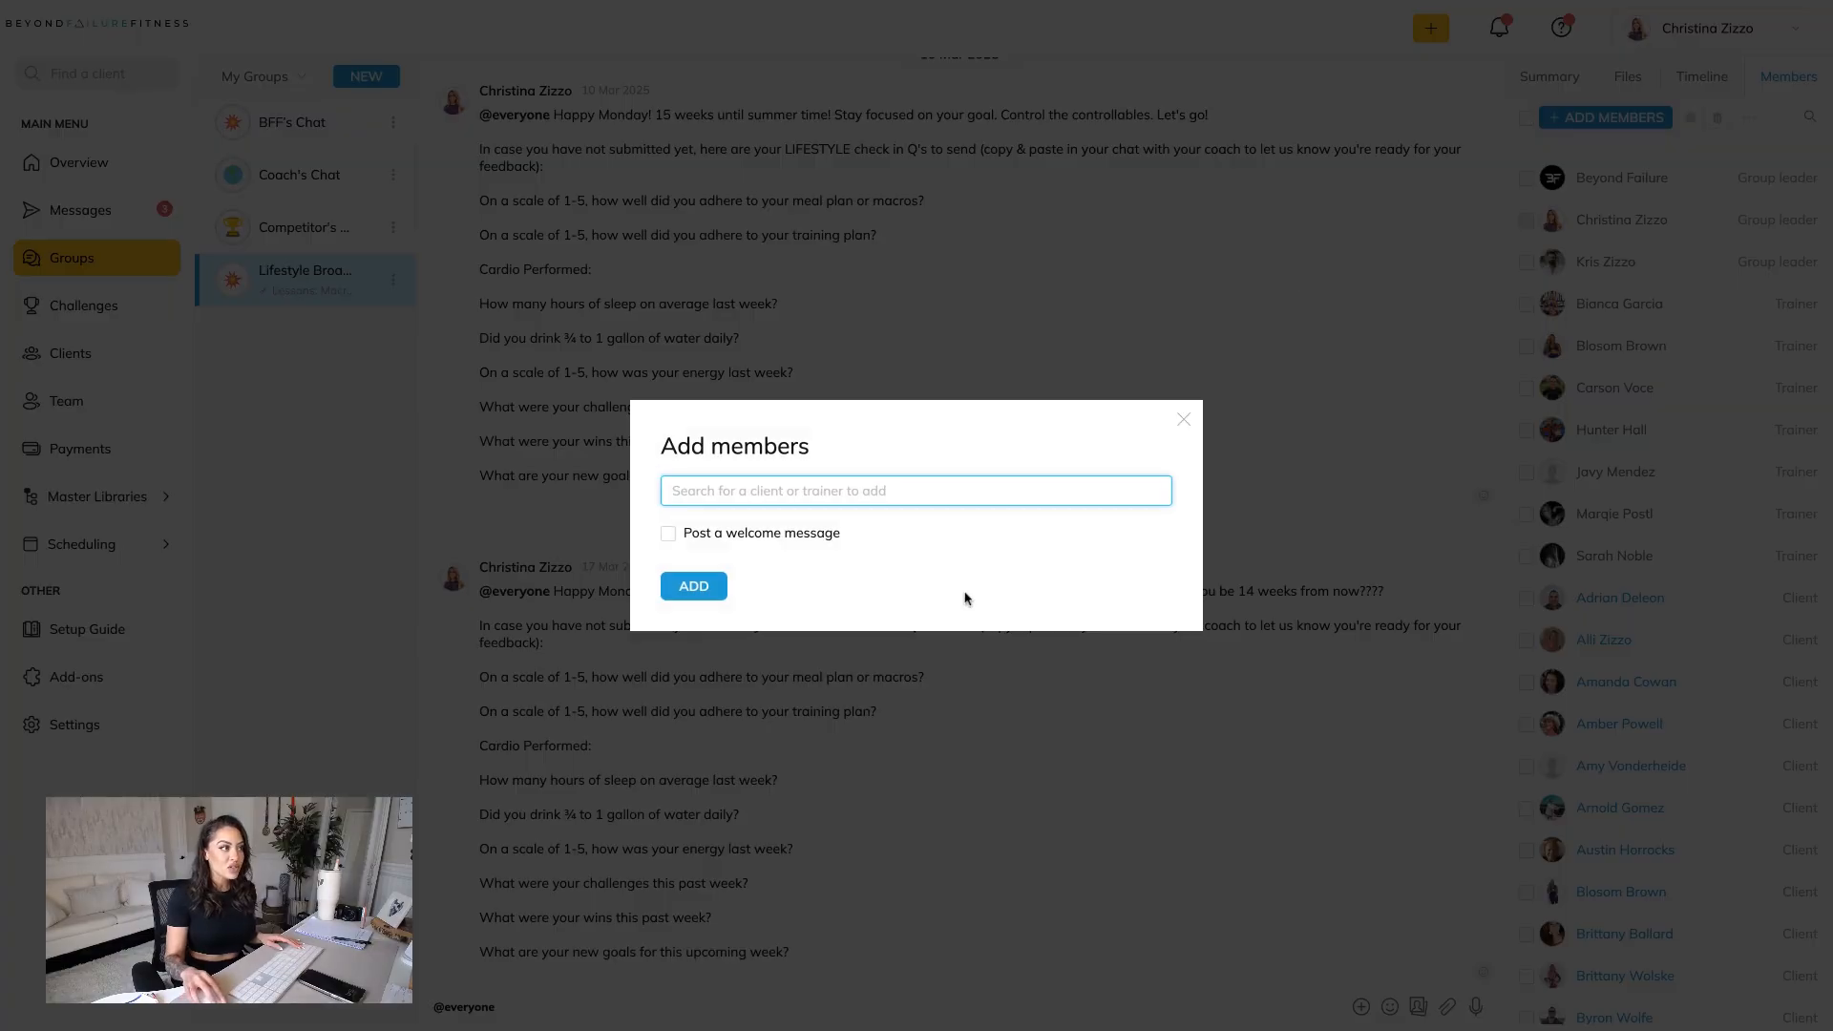
left_click(951, 490)
type("tiffany")
left_click(895, 588)
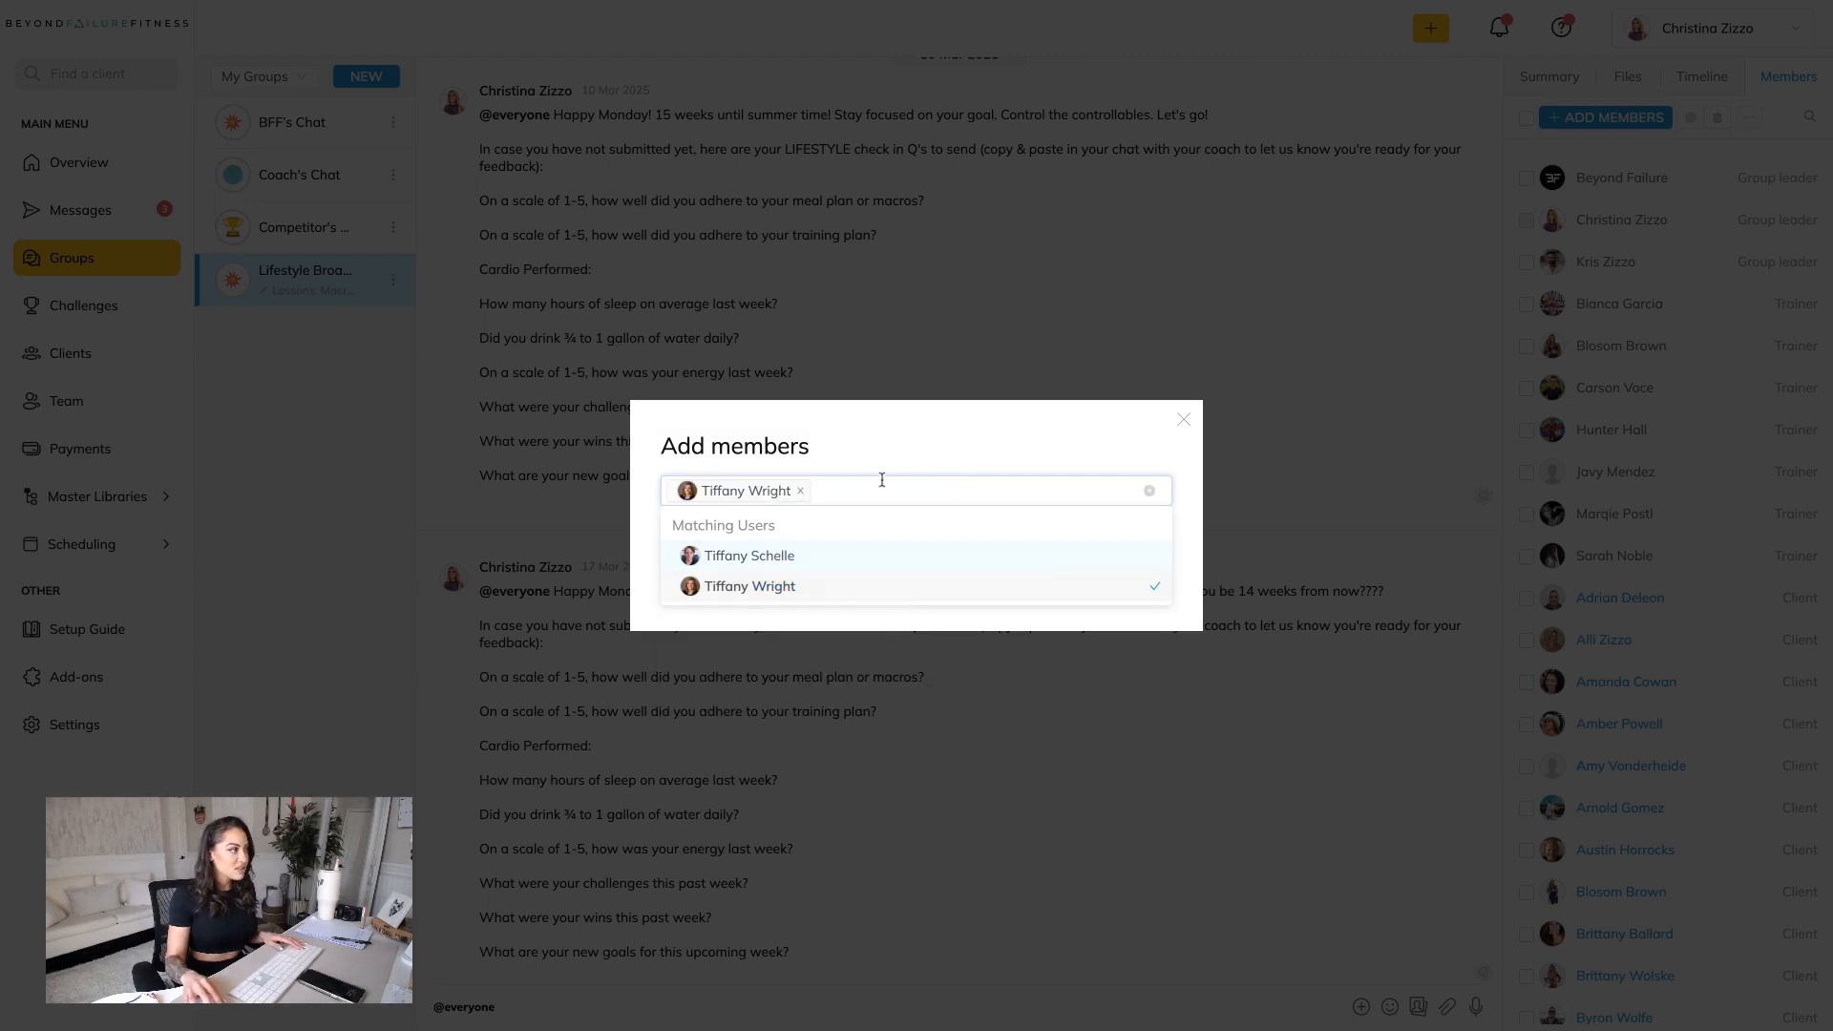
left_click(689, 587)
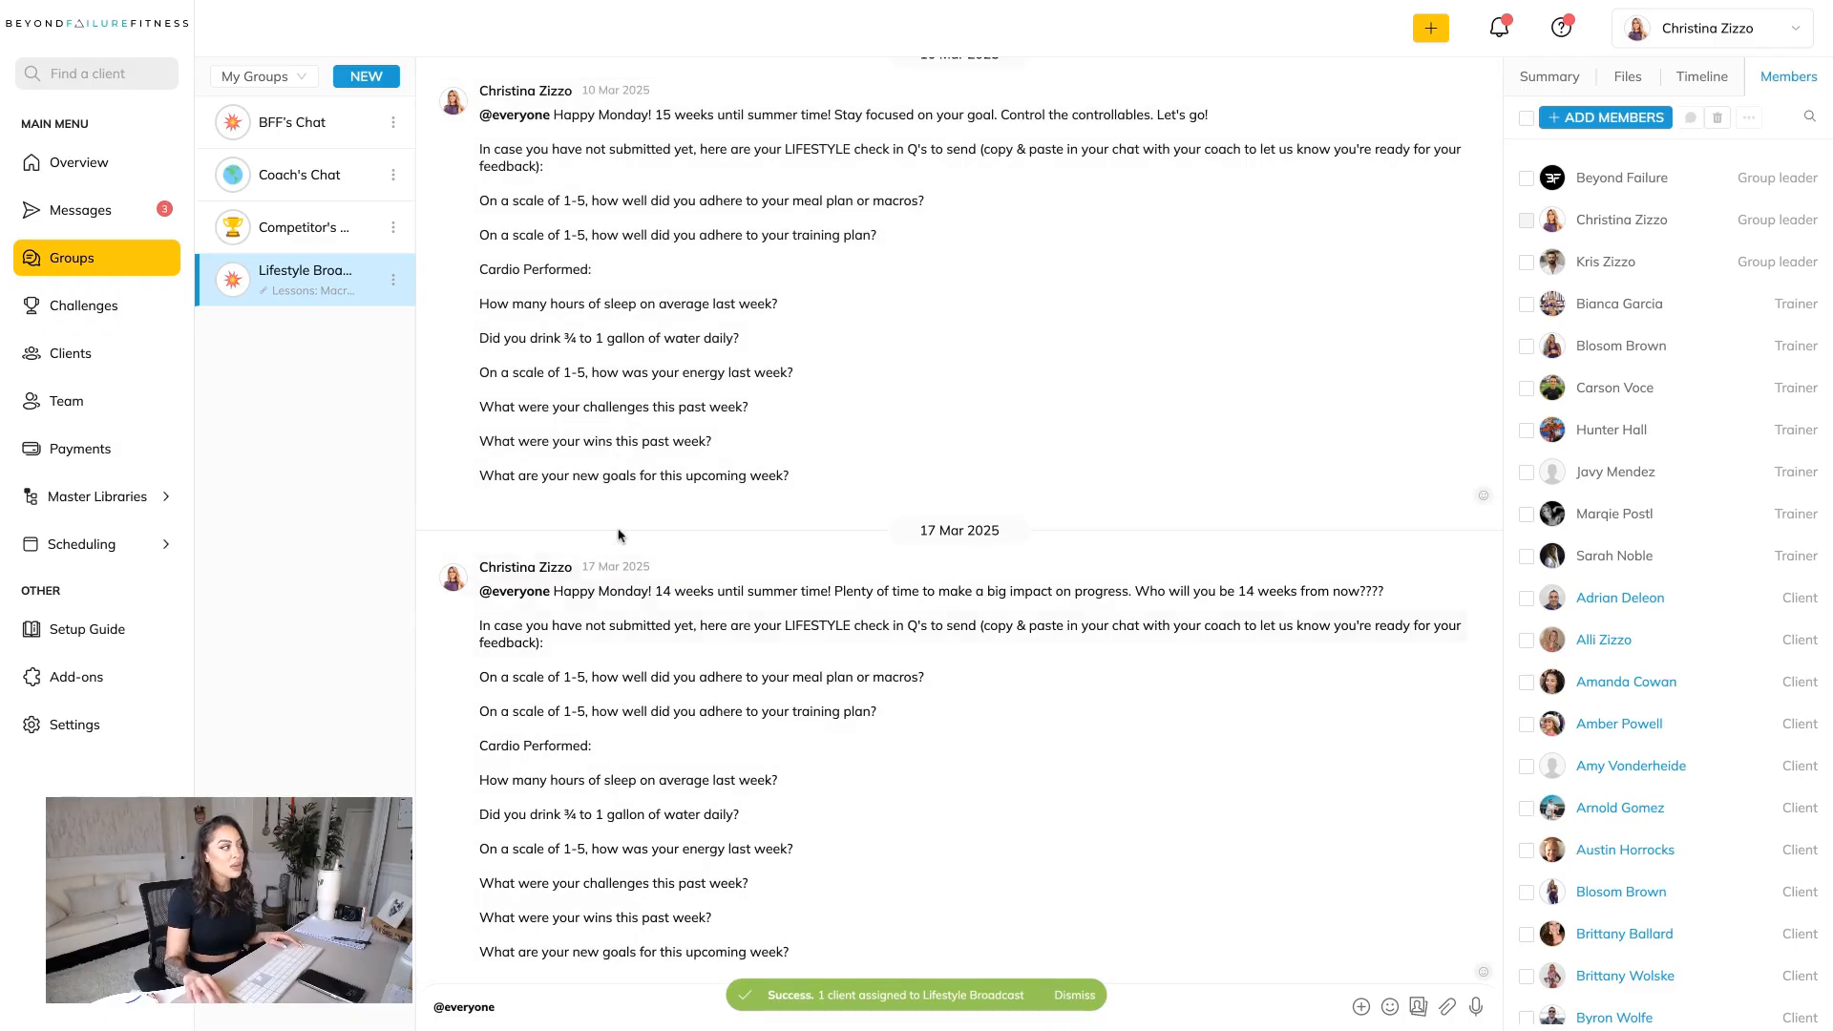
View the Competitor's group chat and return to BFF's Chat.
left_click(342, 231)
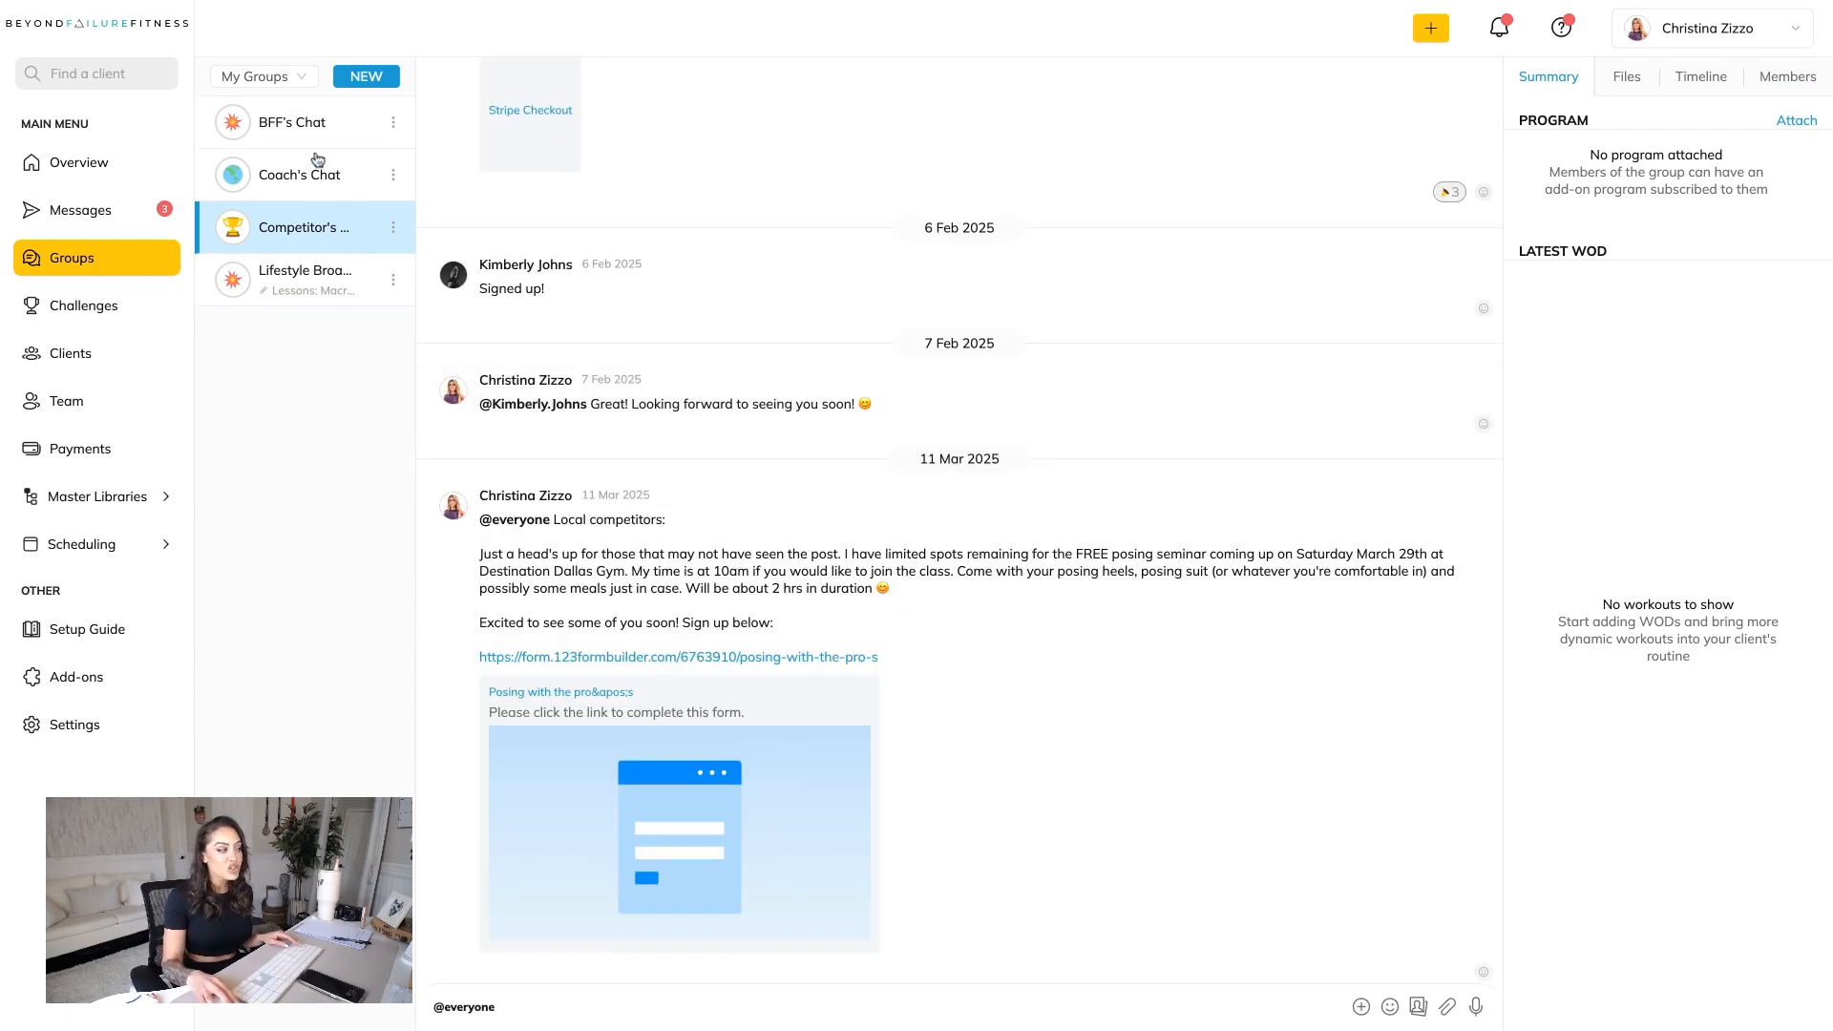
left_click(314, 122)
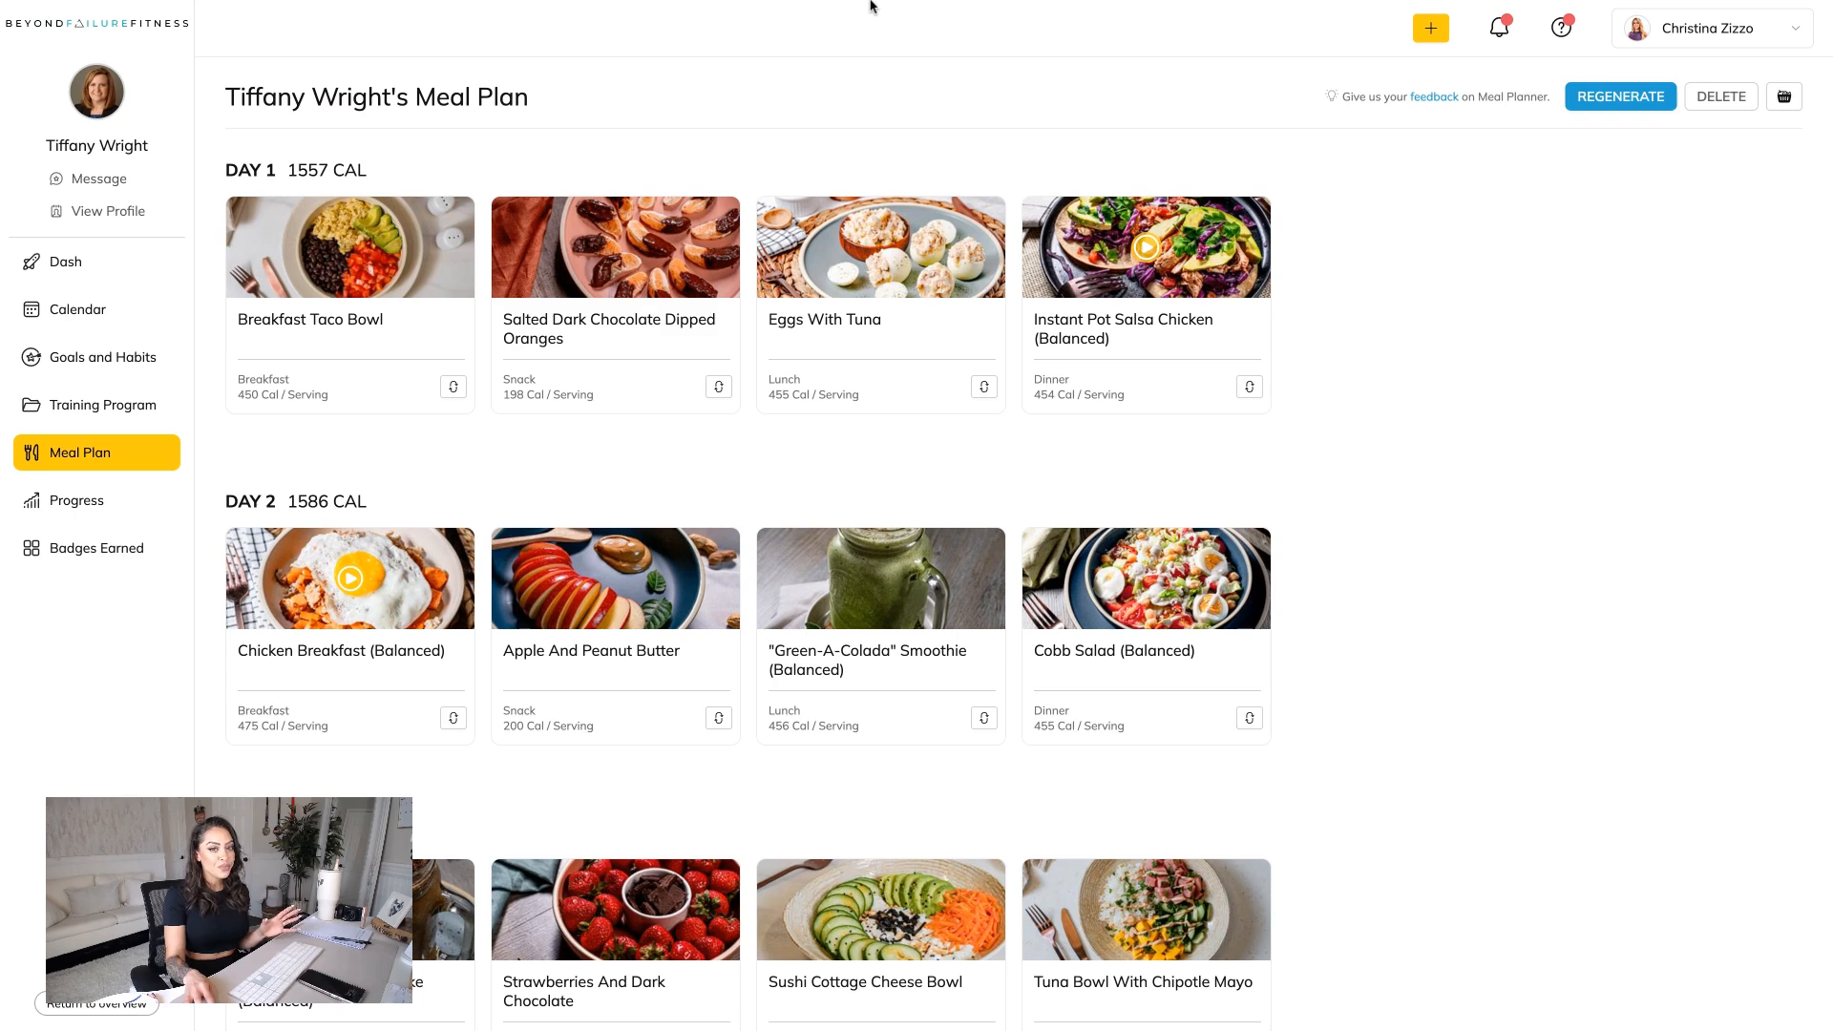
Open the client's training program and compare the workouts of the Week 1-8 and Week 9 - 12 phases.
scroll(69, 356, "down", 1)
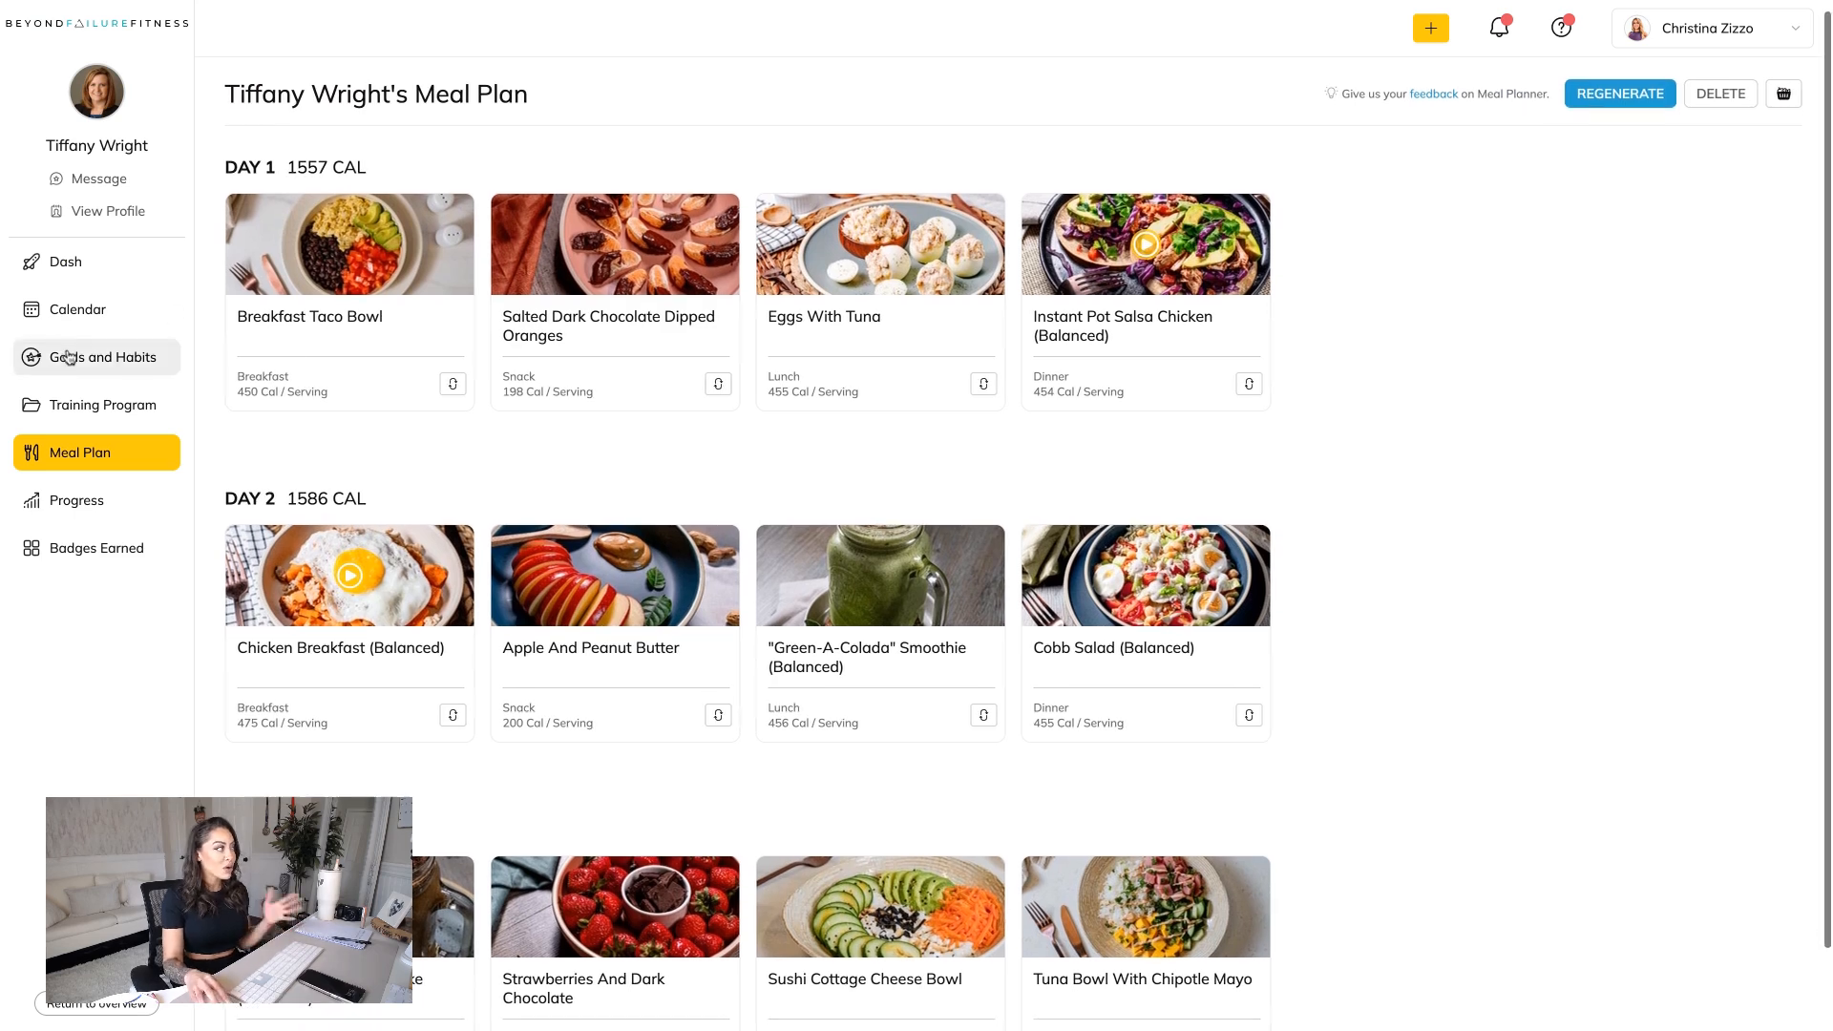
scroll(115, 419, "up", 1)
left_click(96, 405)
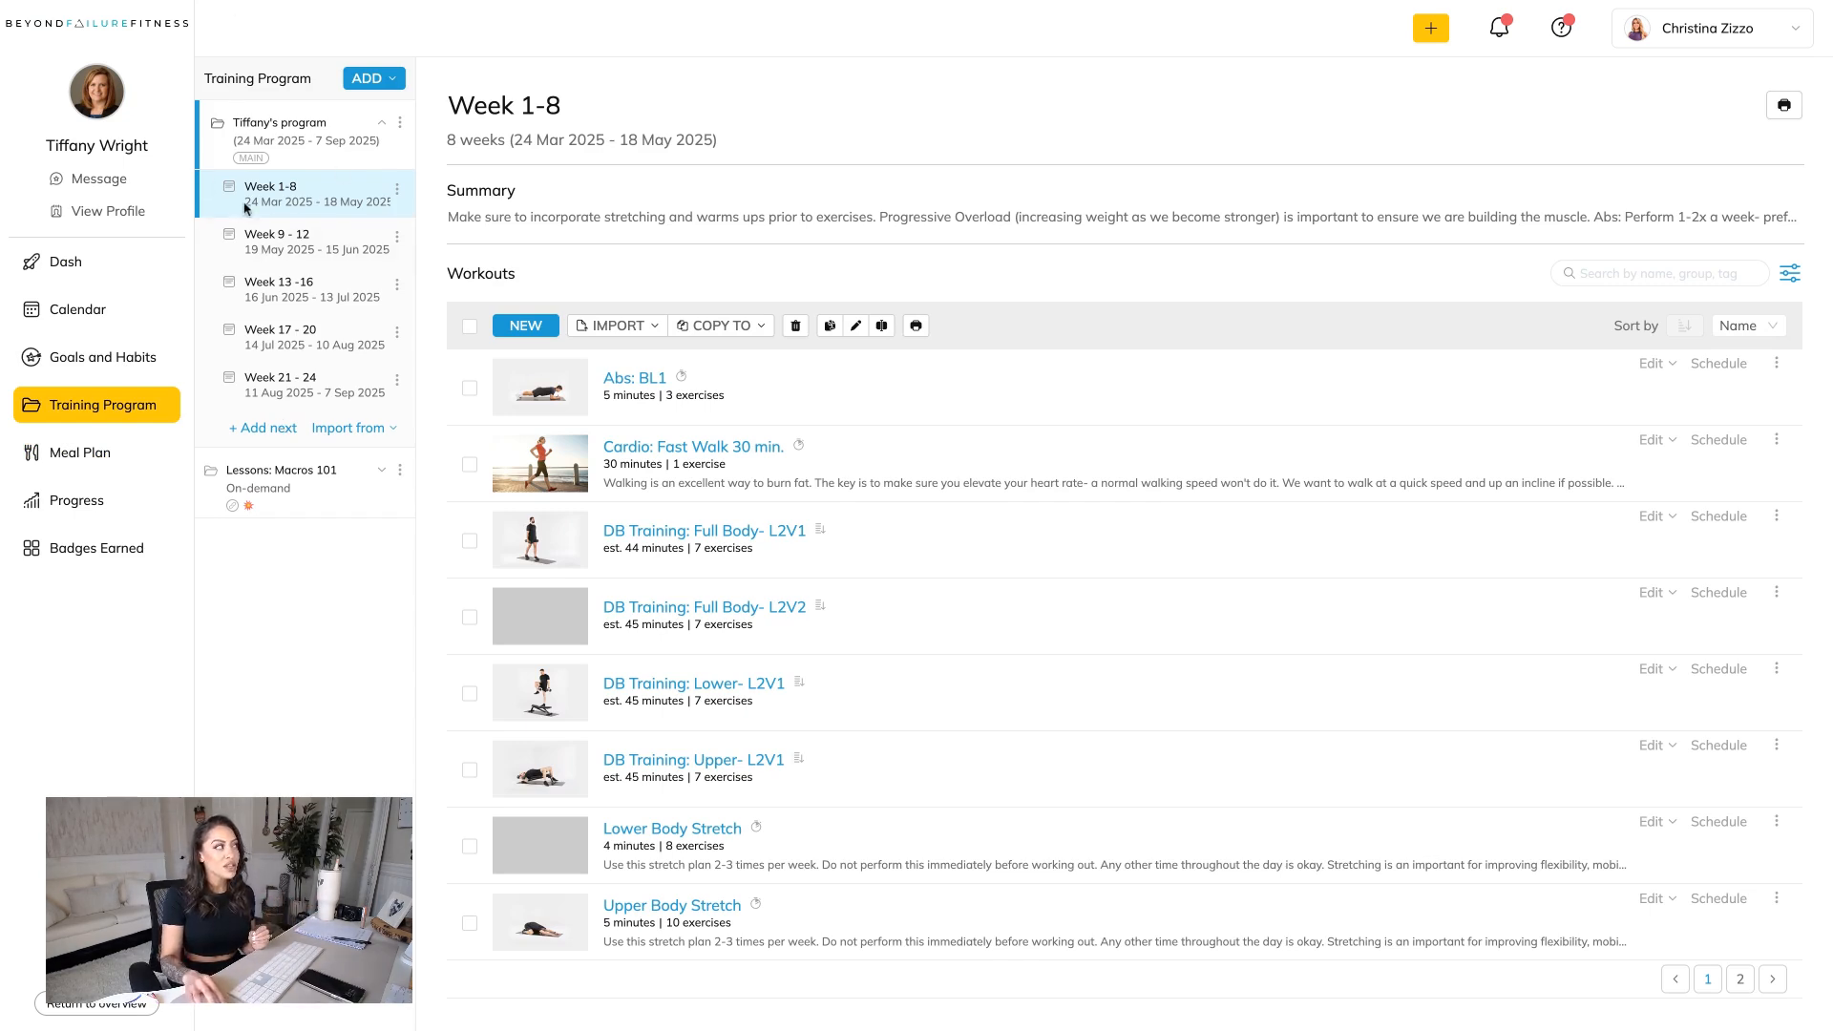
left_click(322, 245)
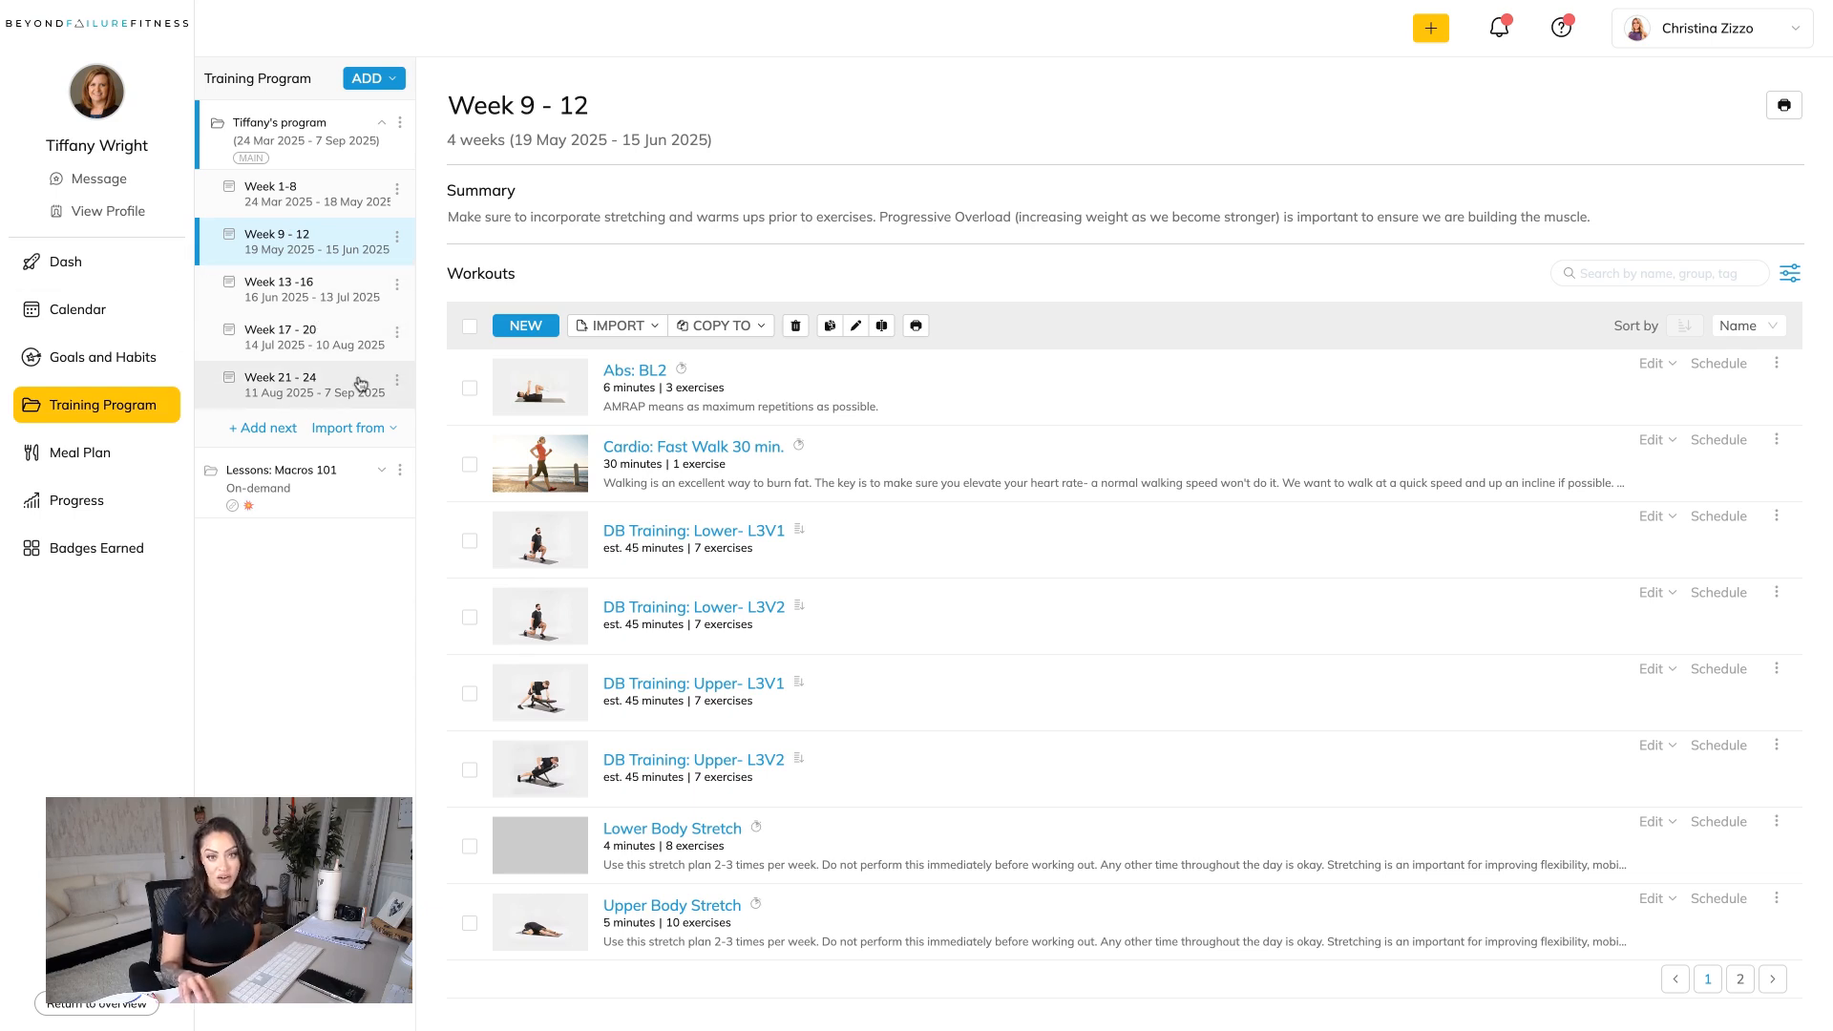
left_click(305, 209)
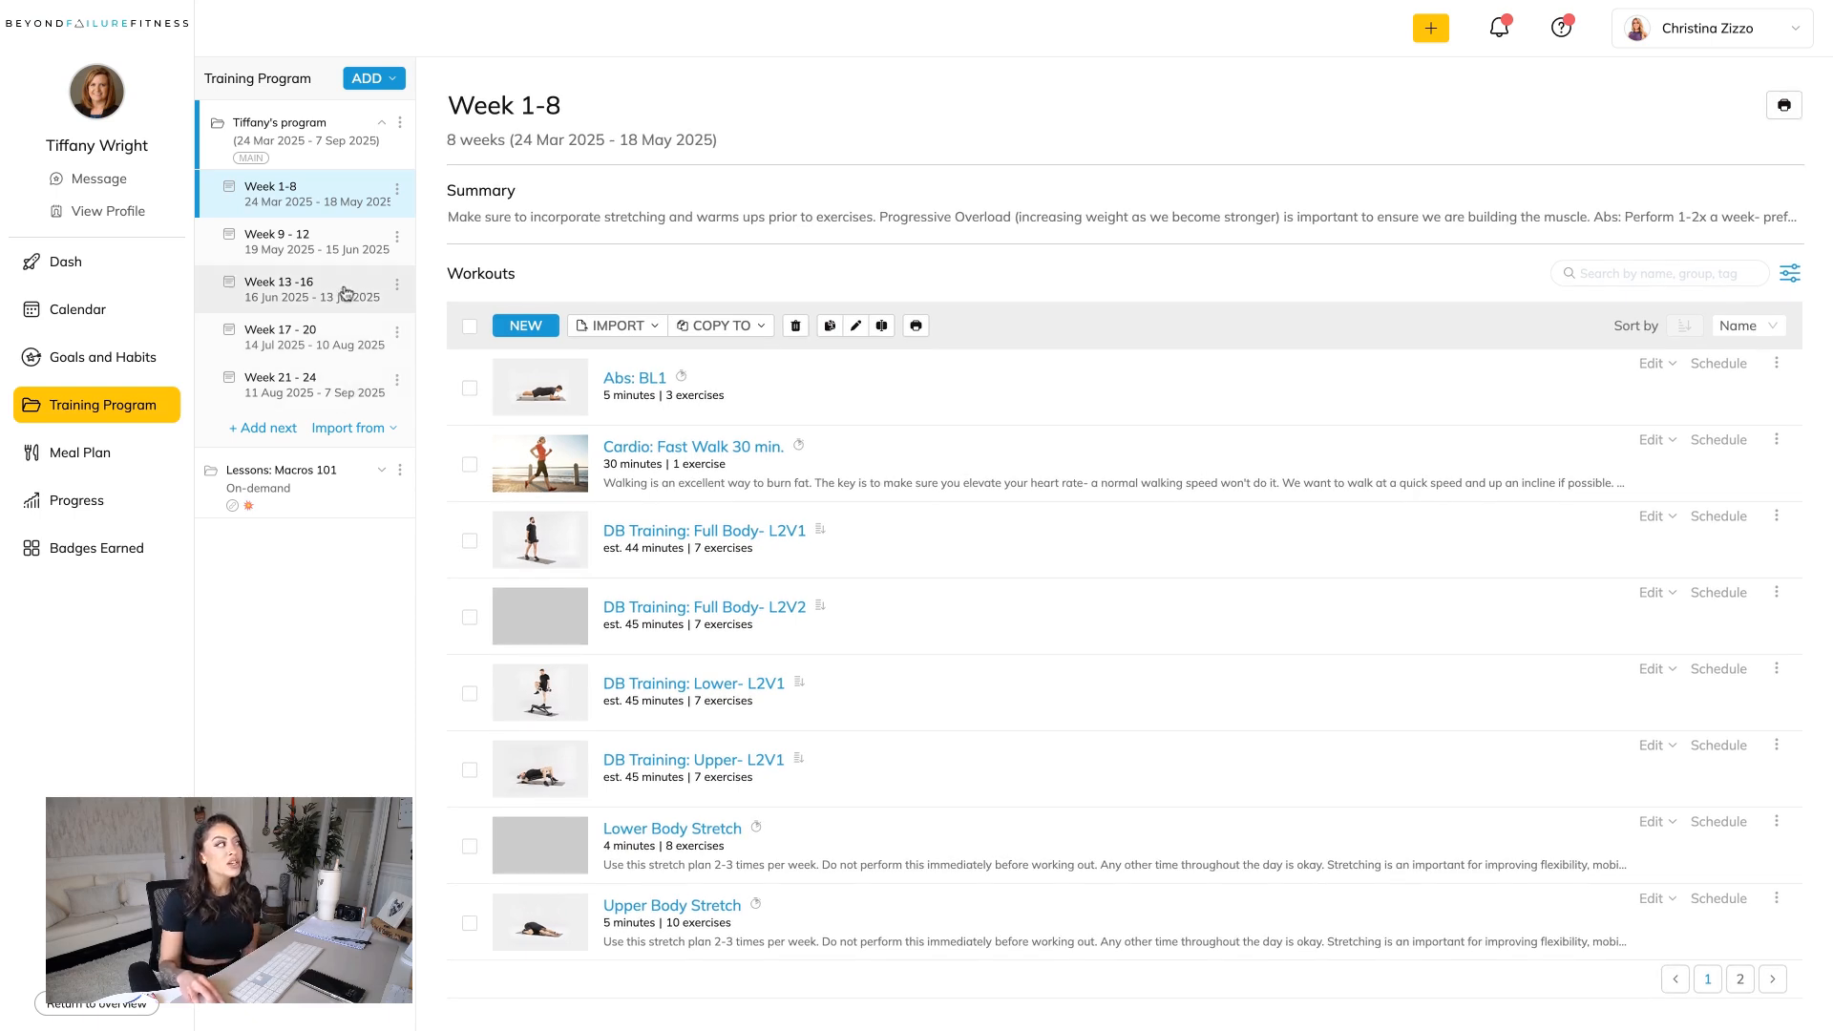
left_click(332, 250)
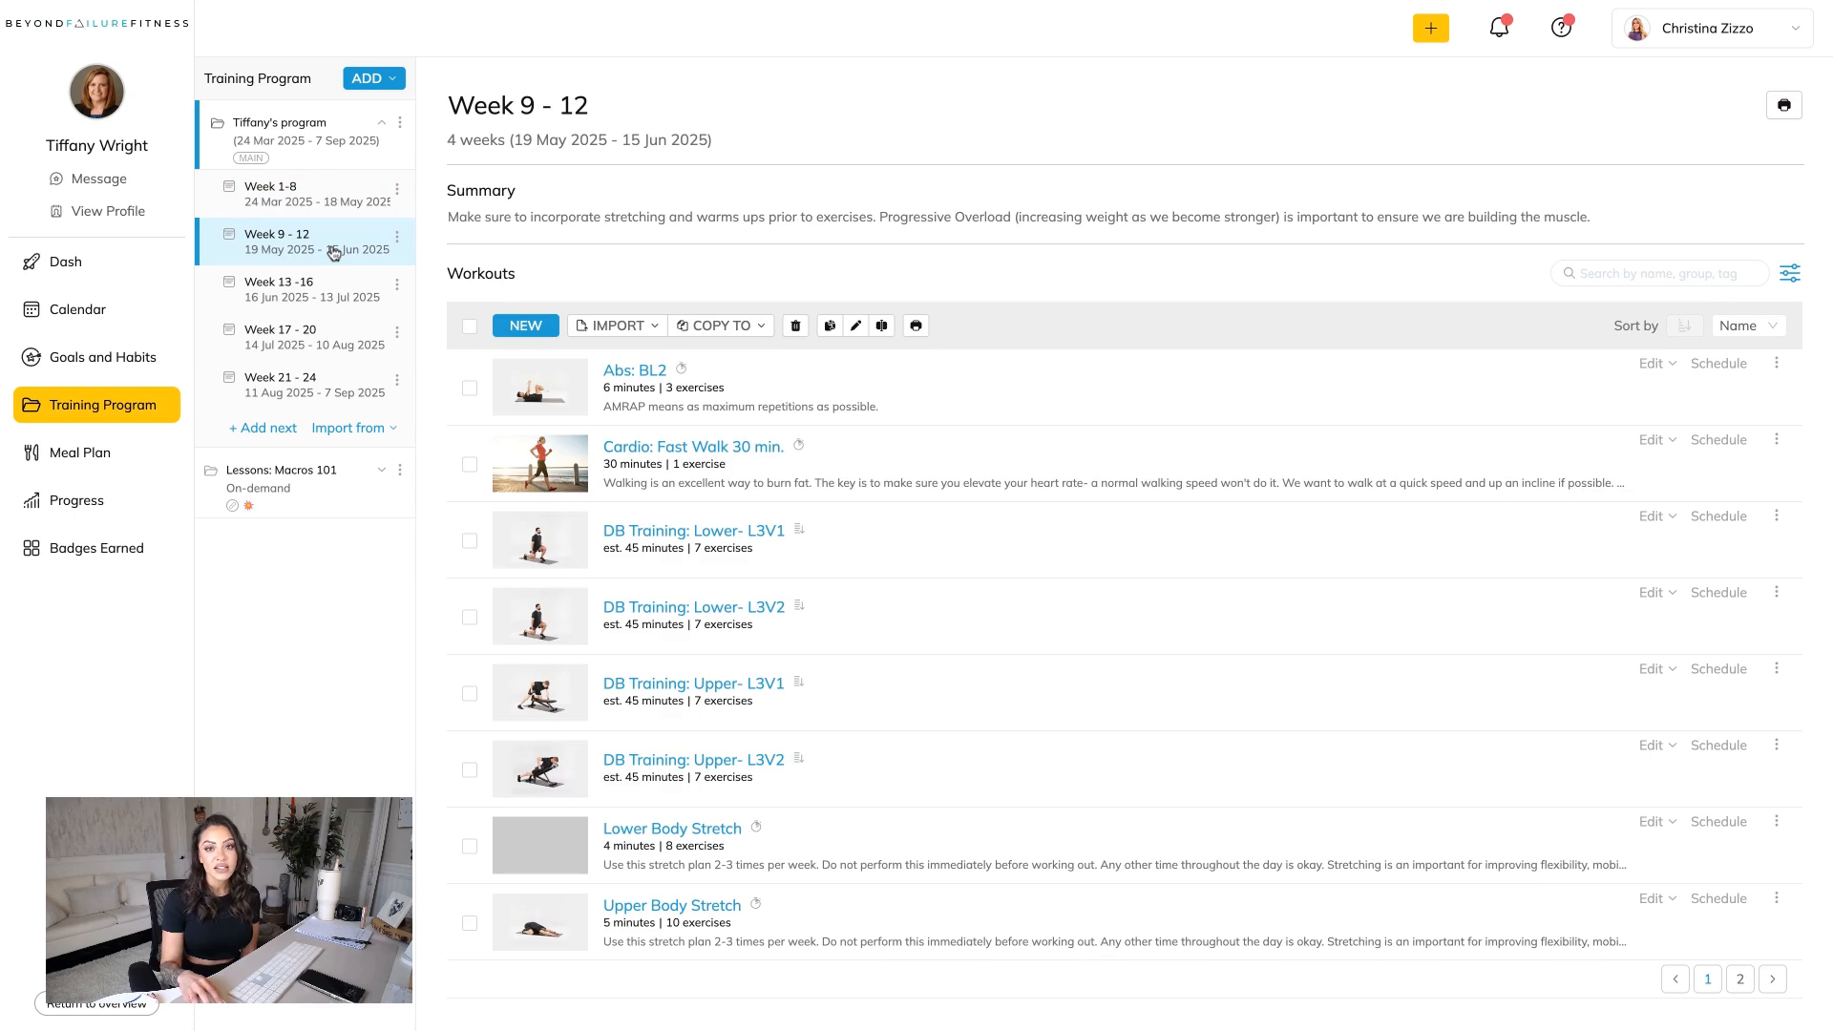
left_click(828, 1)
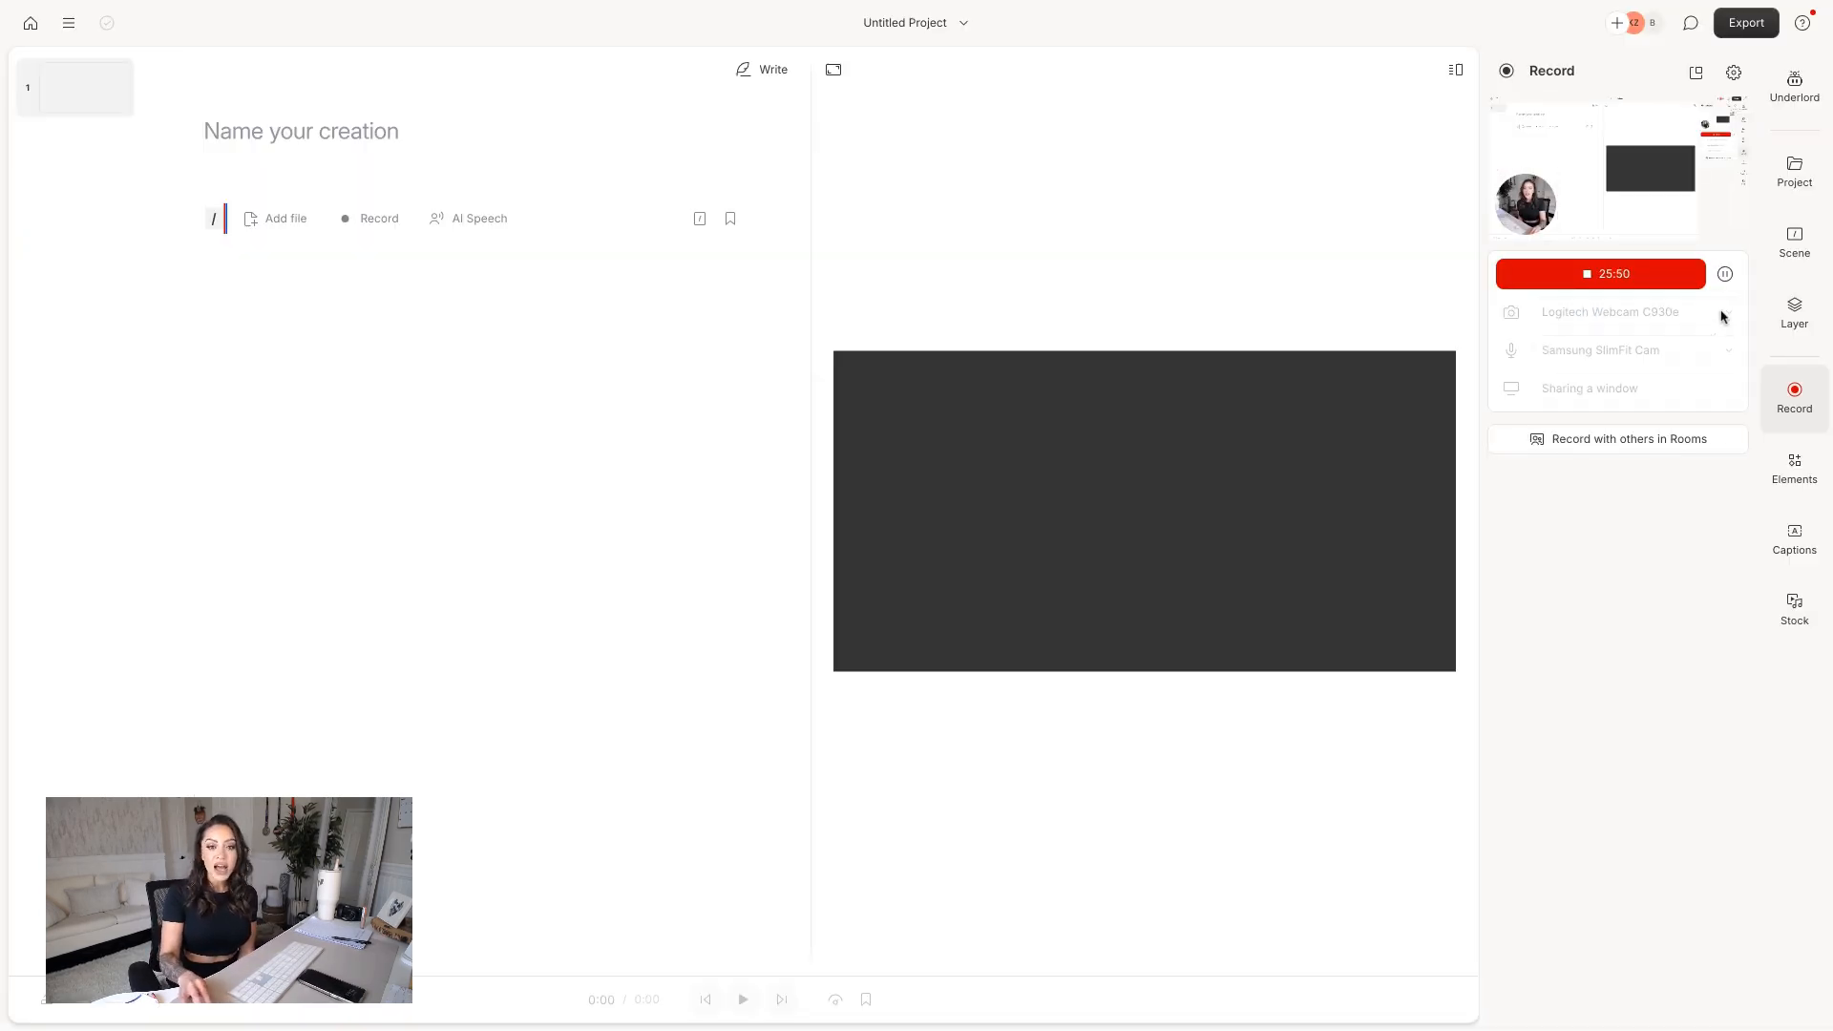